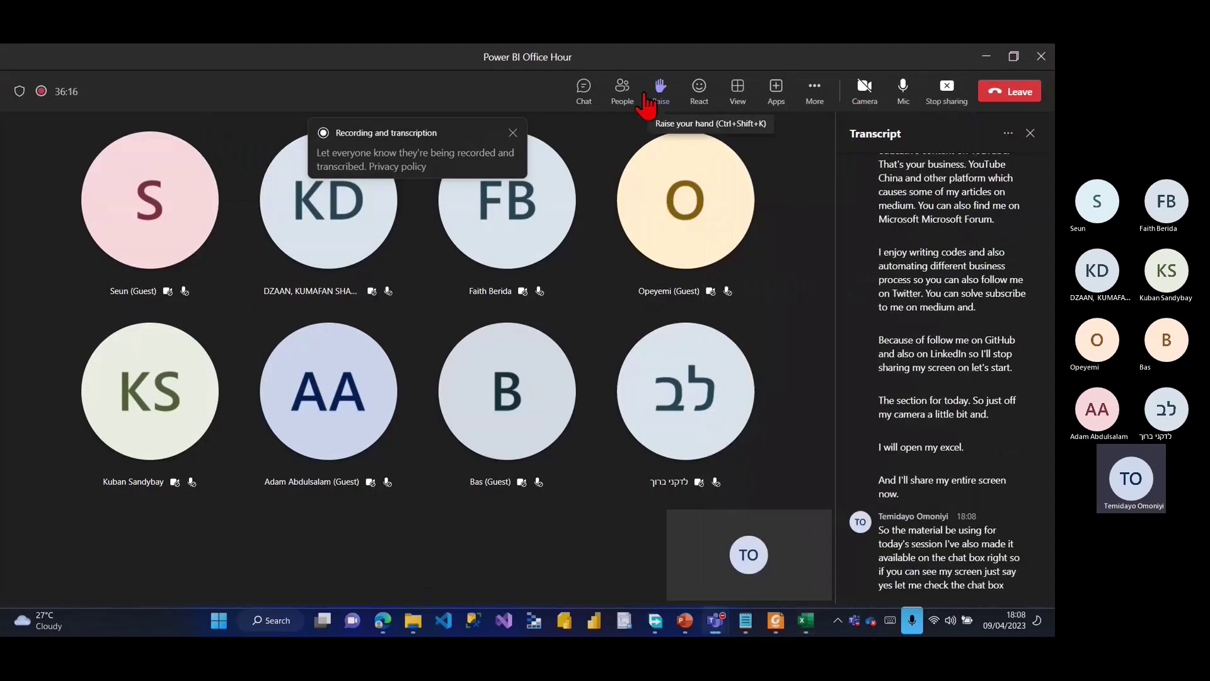
# Step: Check the replies in the meeting chat and switch to the Webinar_Text_Manipulation.xlsx workbook in Excel
pyautogui.click(584, 89)
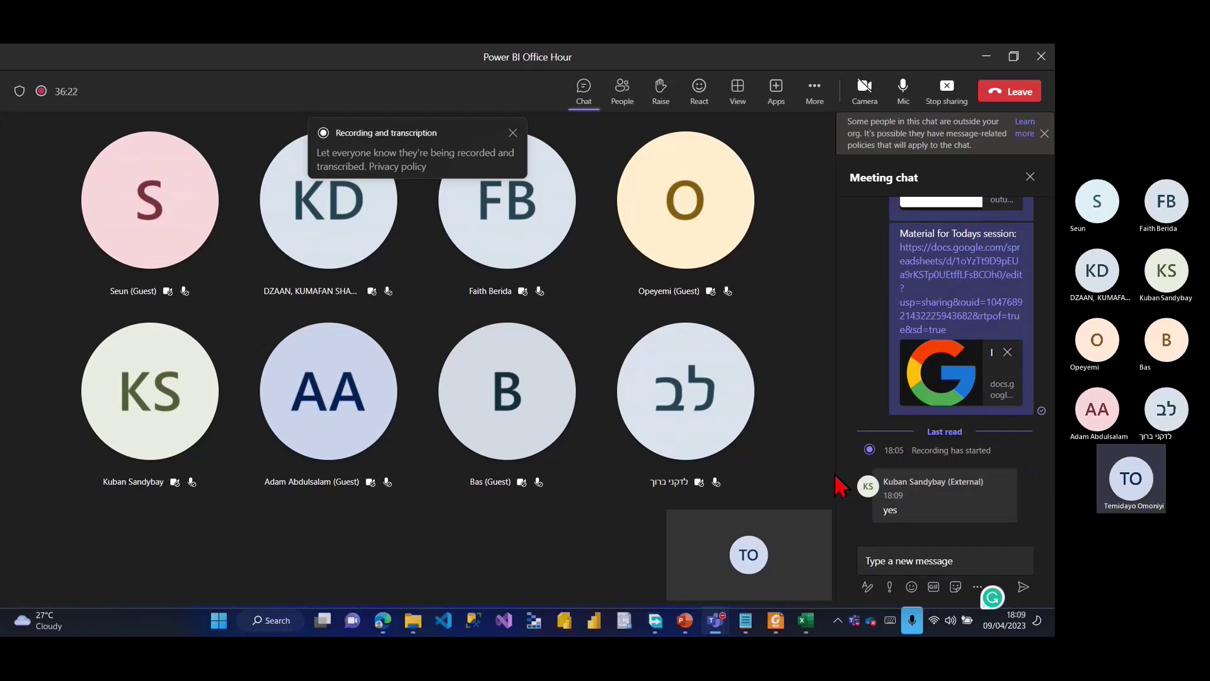
pyautogui.hotkey('alt', 'Tab')
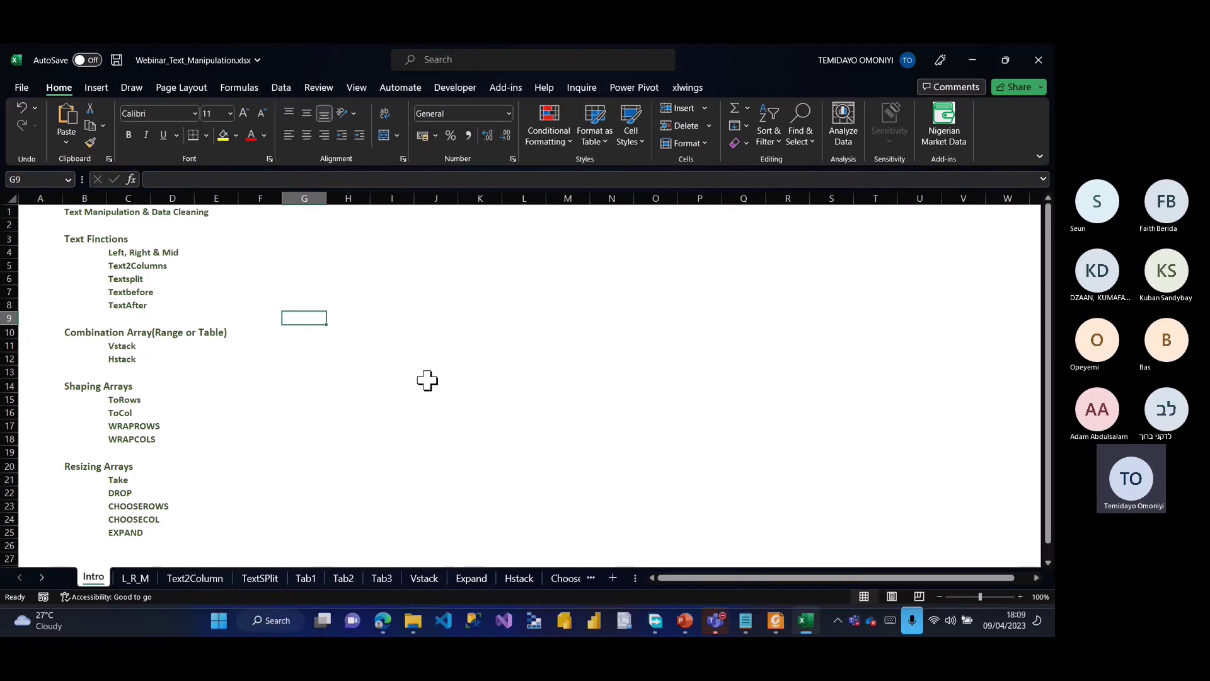
# Step: Correct the misspelled heading in cell B3 of the Intro sheet to "Text Functions" and leave B4 empty
pyautogui.click(96, 239)
pyautogui.click(176, 180)
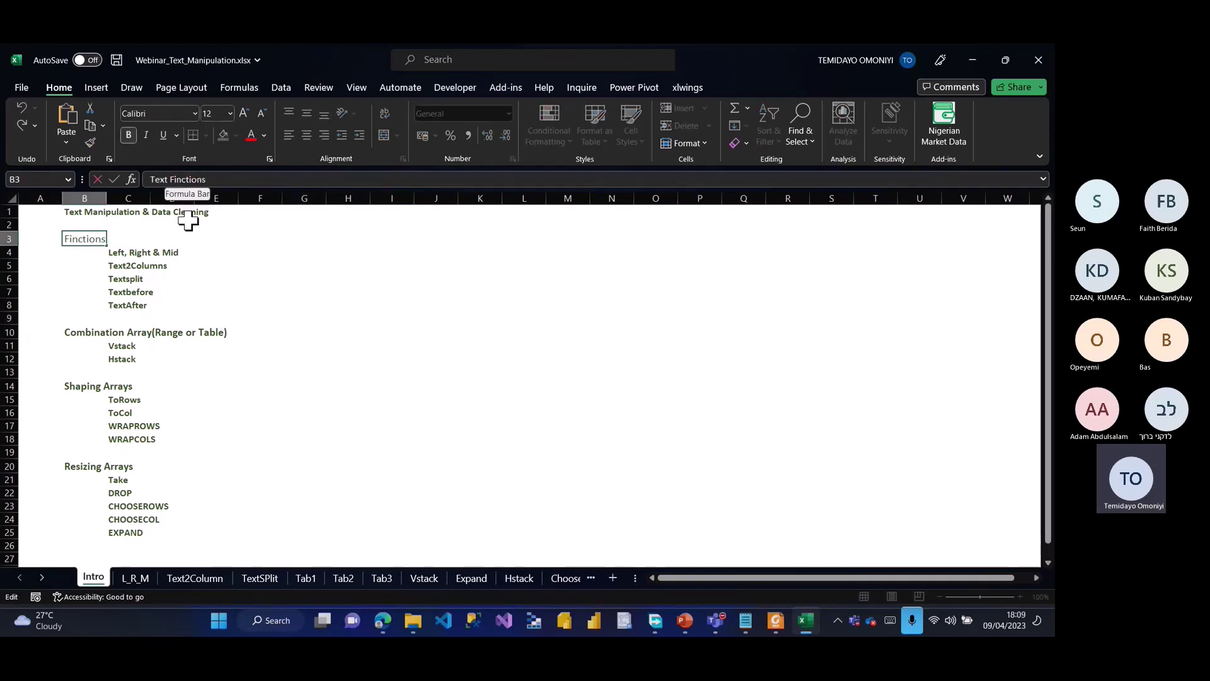
pyautogui.press('BackSpace')
pyautogui.write('u')
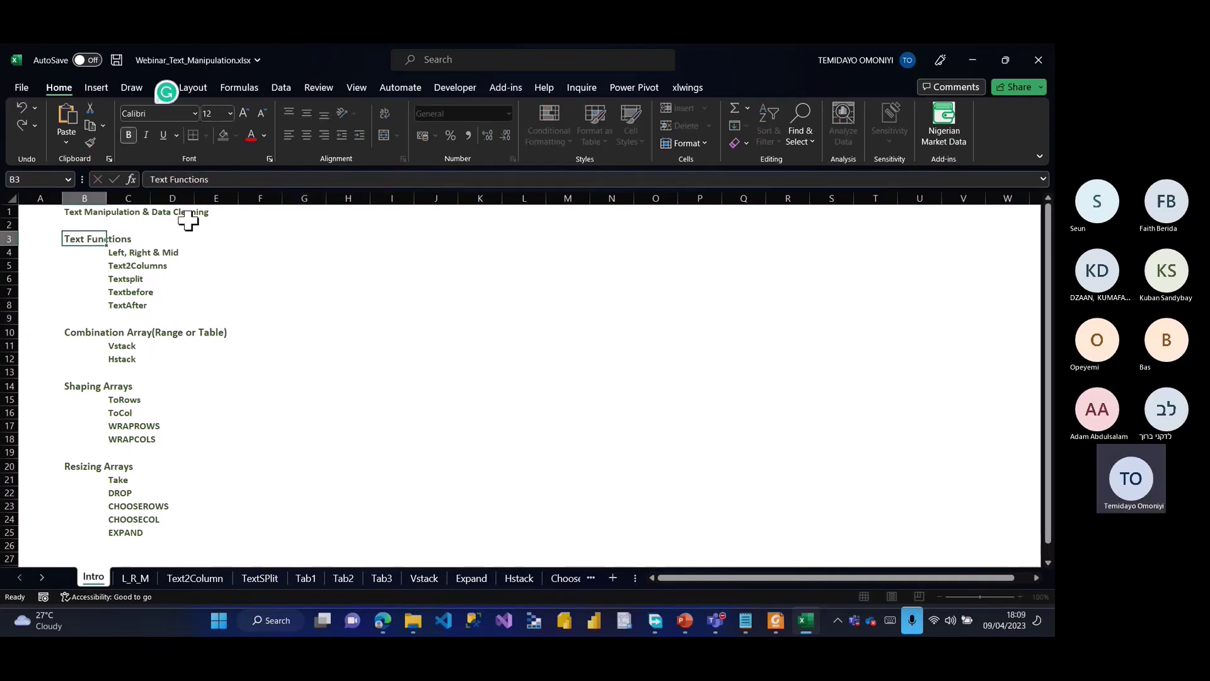
pyautogui.press('Return')
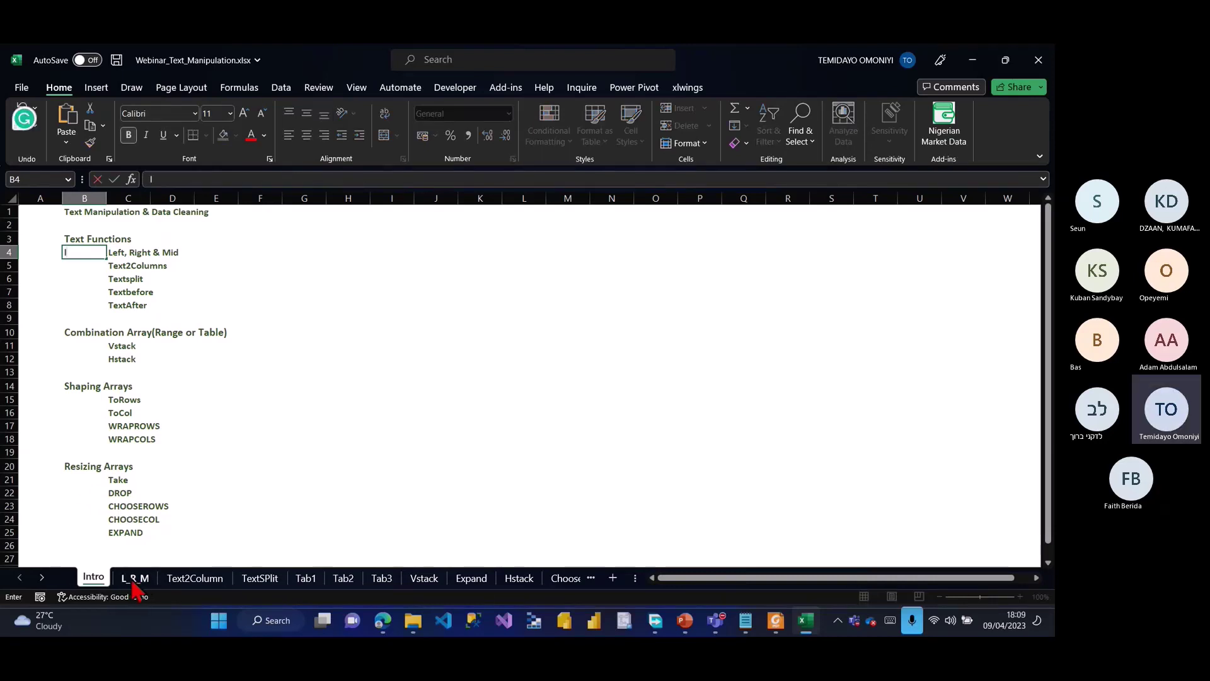
pyautogui.press('Escape')
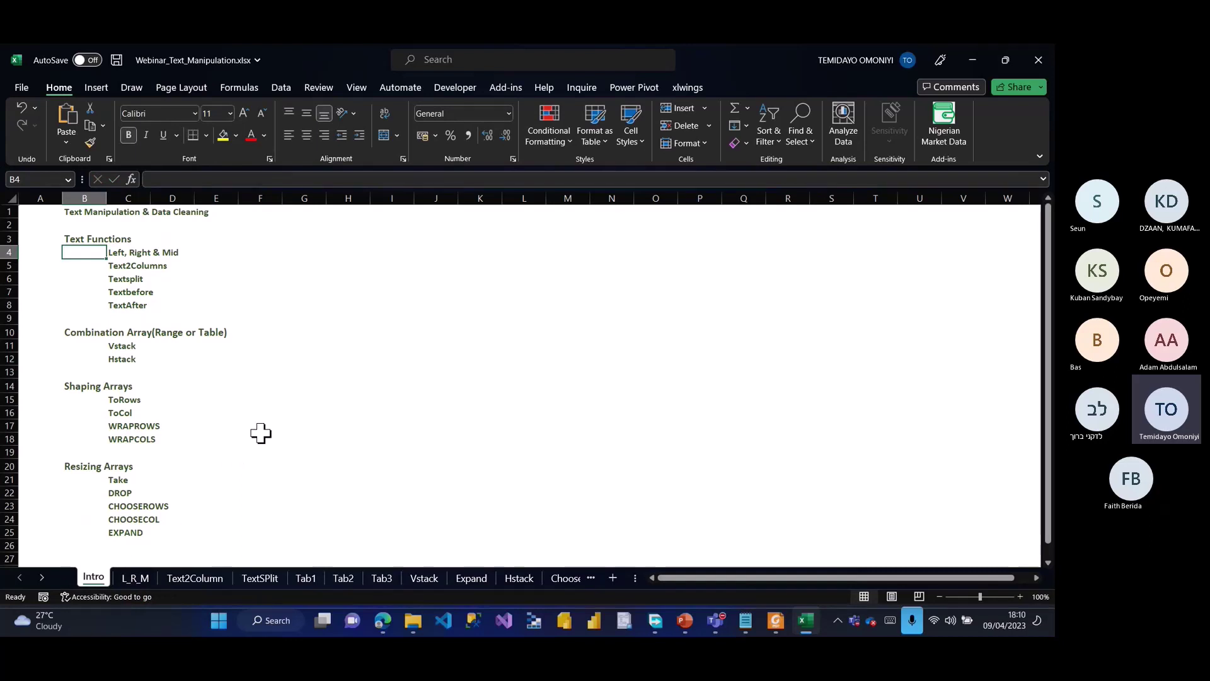
# Step: Open the L_R_M sheet and go through the Dept, Year and Candidate Number cells of the first table's first record
pyautogui.click(132, 578)
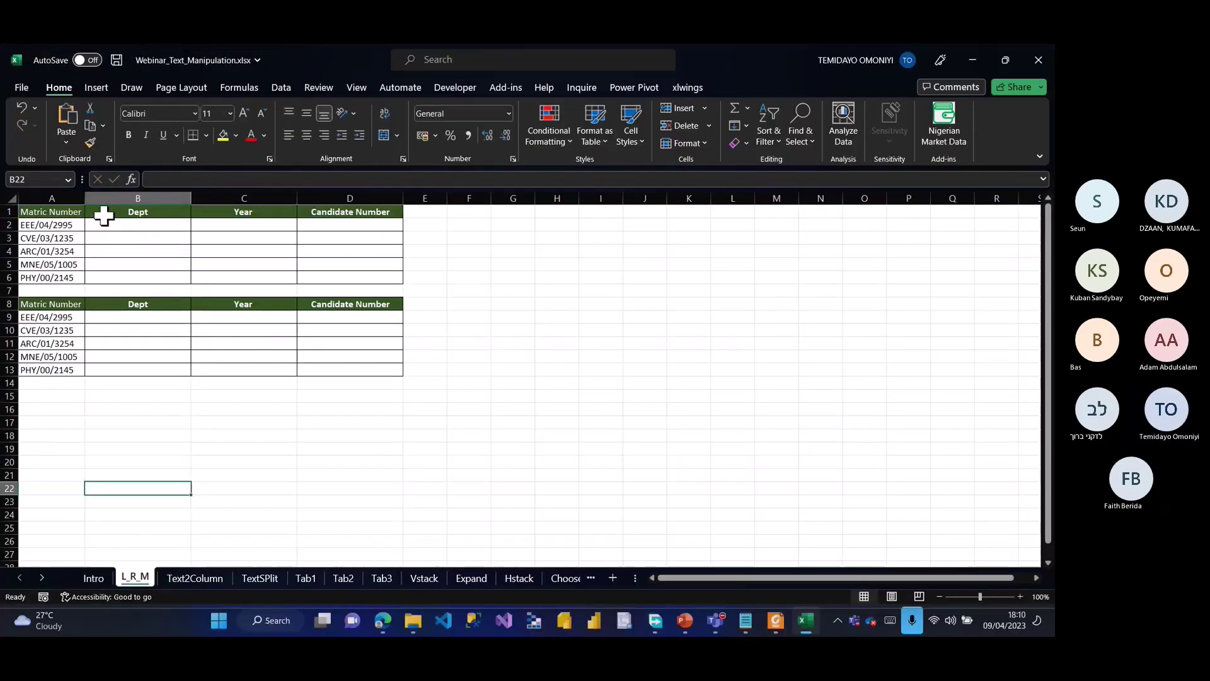
pyautogui.click(215, 156)
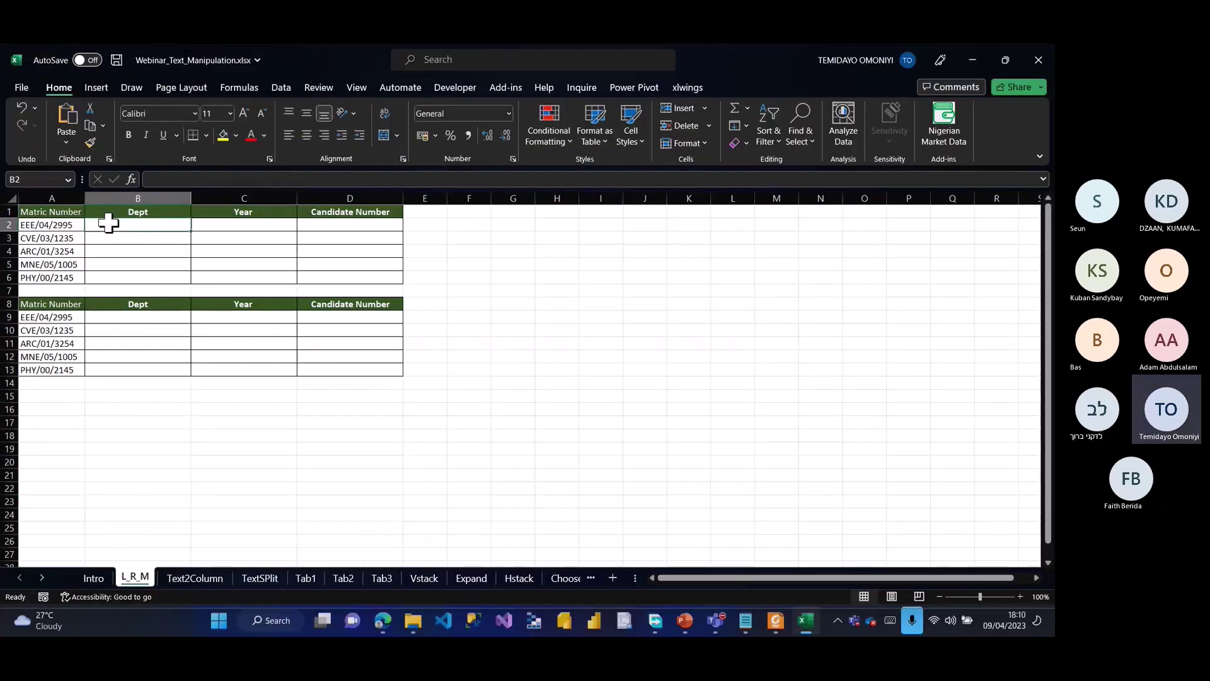
pyautogui.click(220, 229)
pyautogui.click(342, 225)
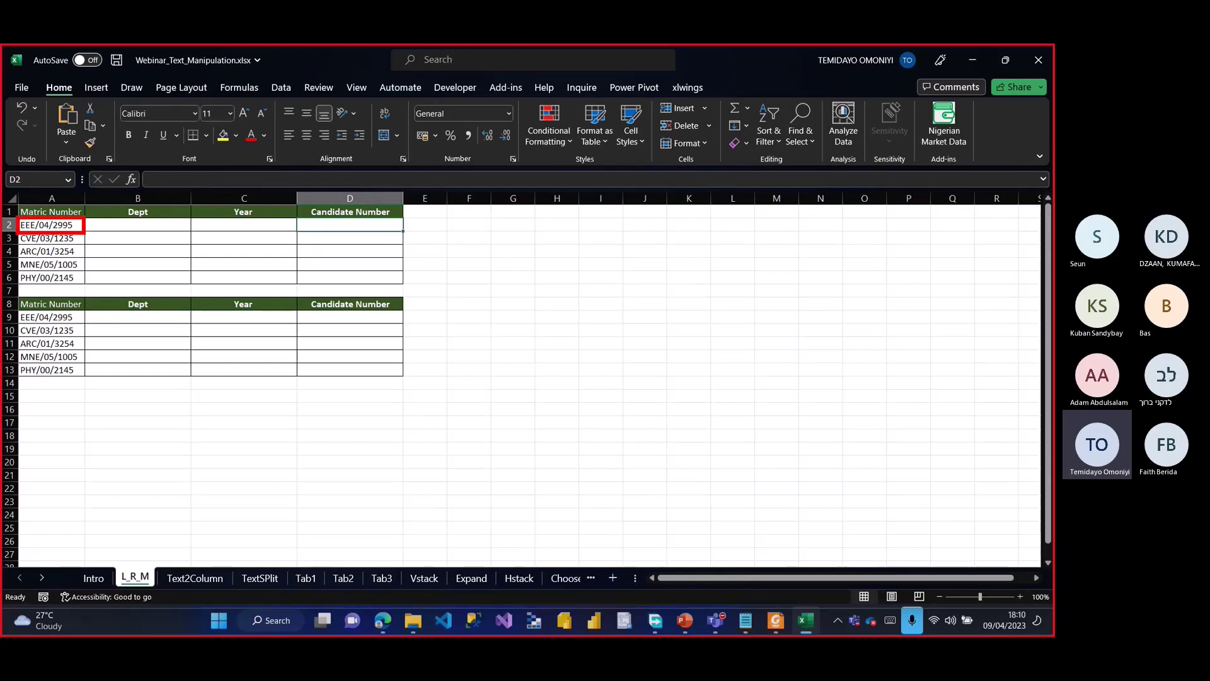
# Step: Extract the department codes in the first table with =LEFT(A2,3) in B2 and fill the formula down to B6
pyautogui.click(99, 224)
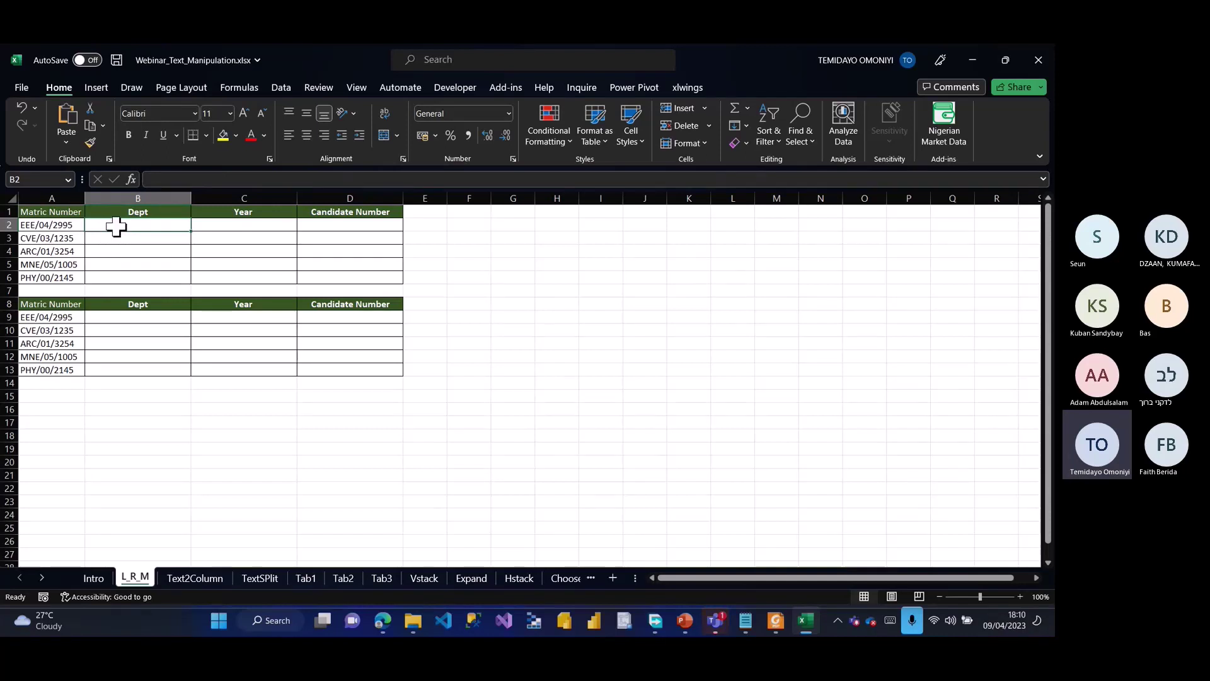
pyautogui.write('=')
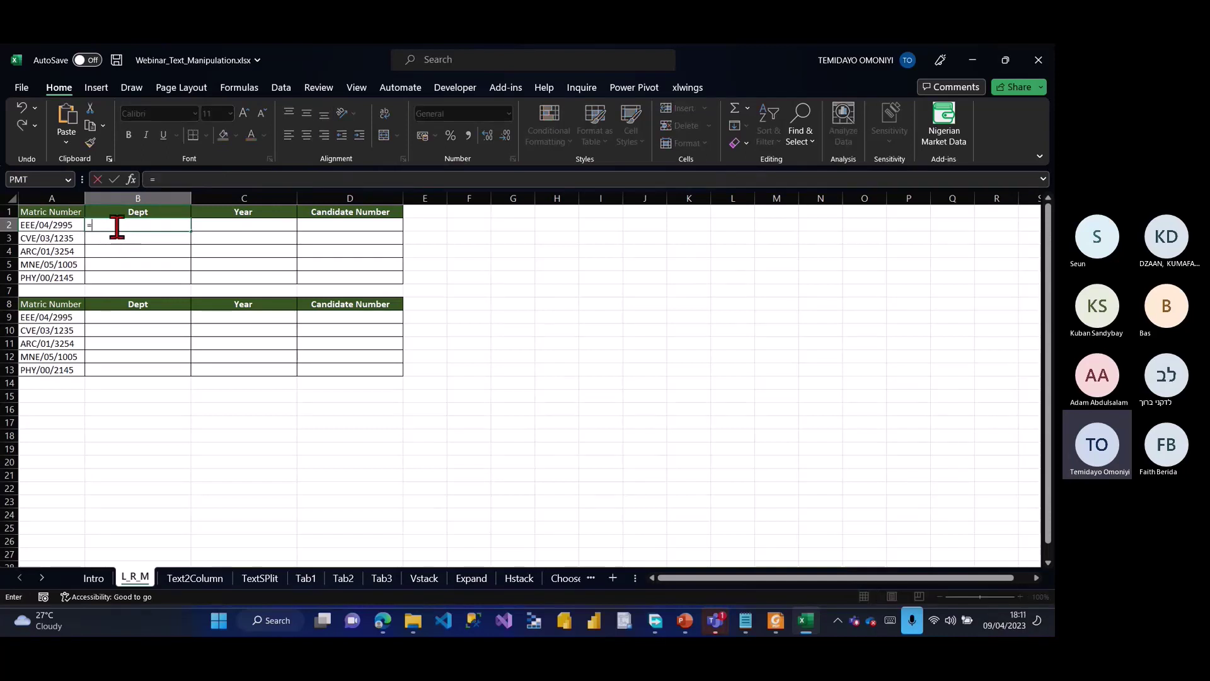
pyautogui.write('left')
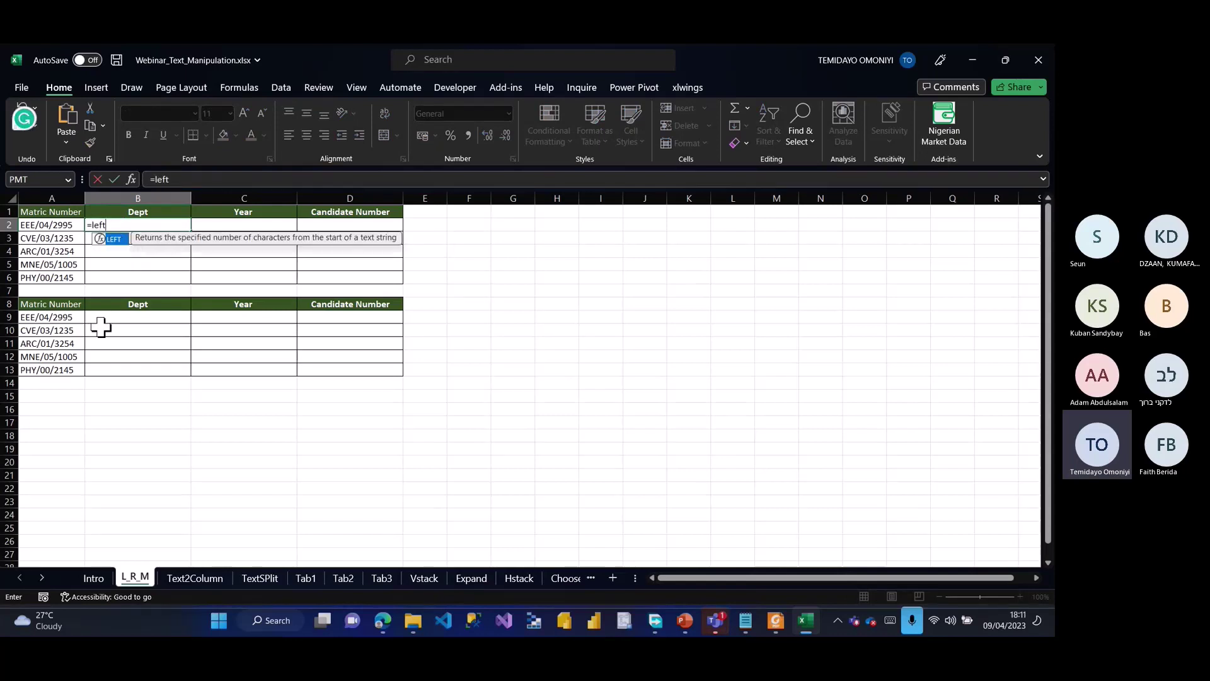
pyautogui.press('Tab')
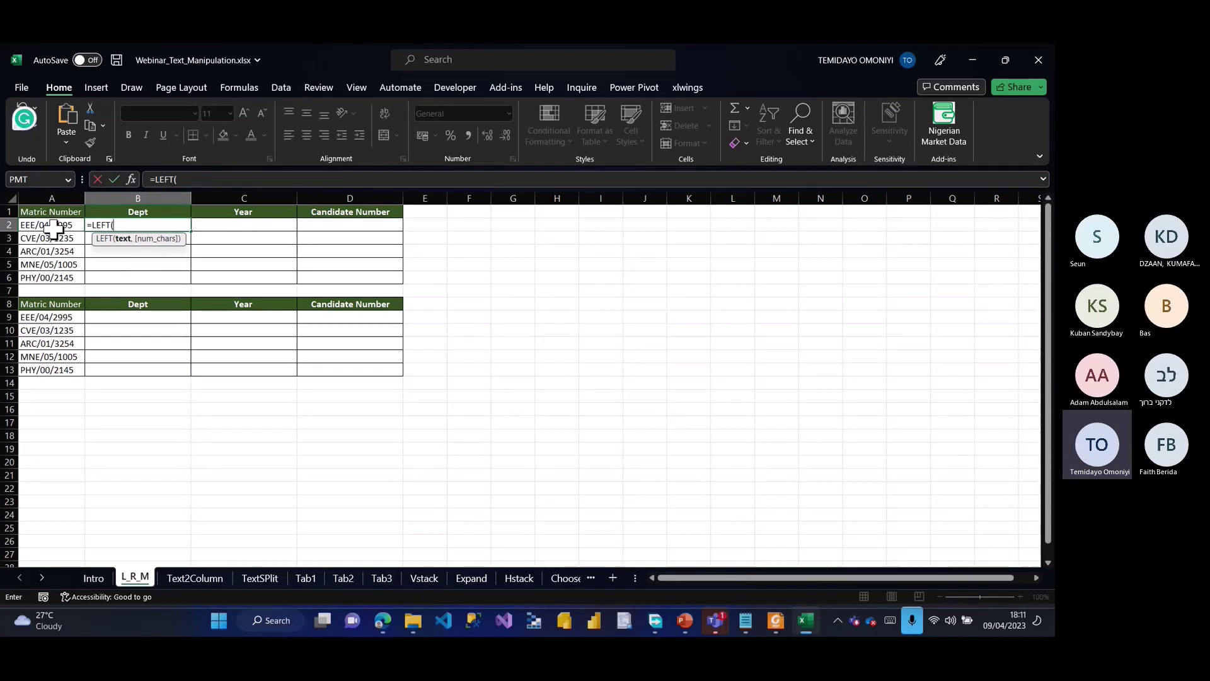
pyautogui.click(42, 227)
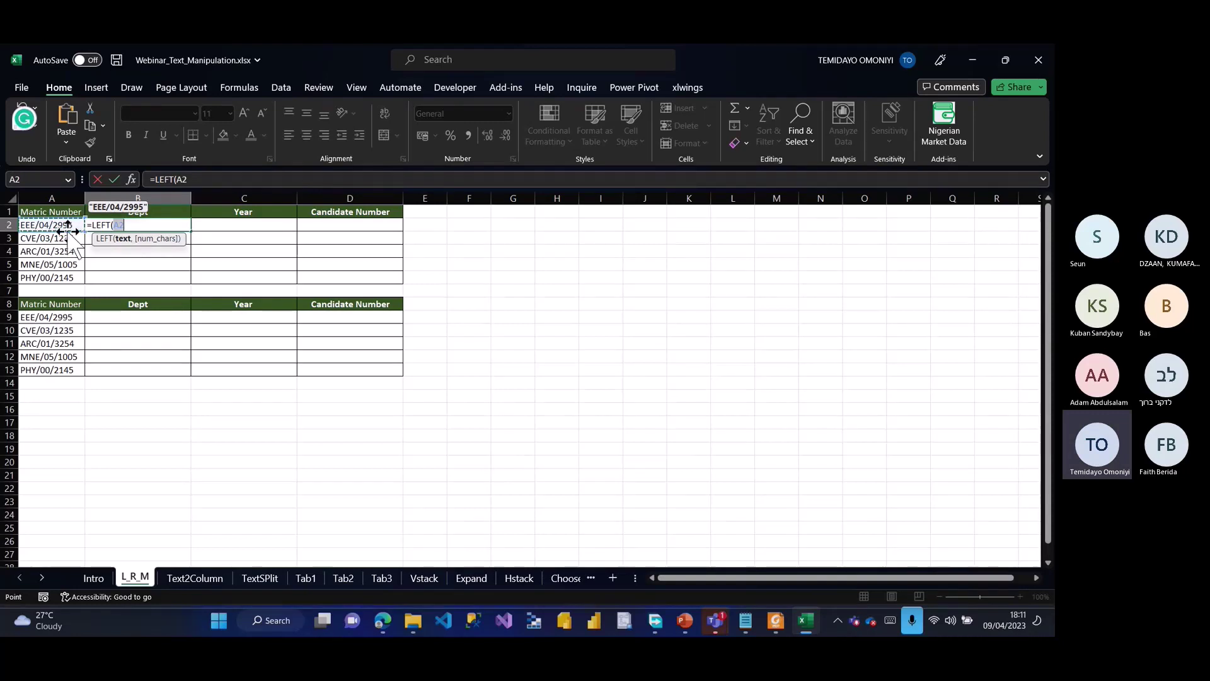
pyautogui.write(',')
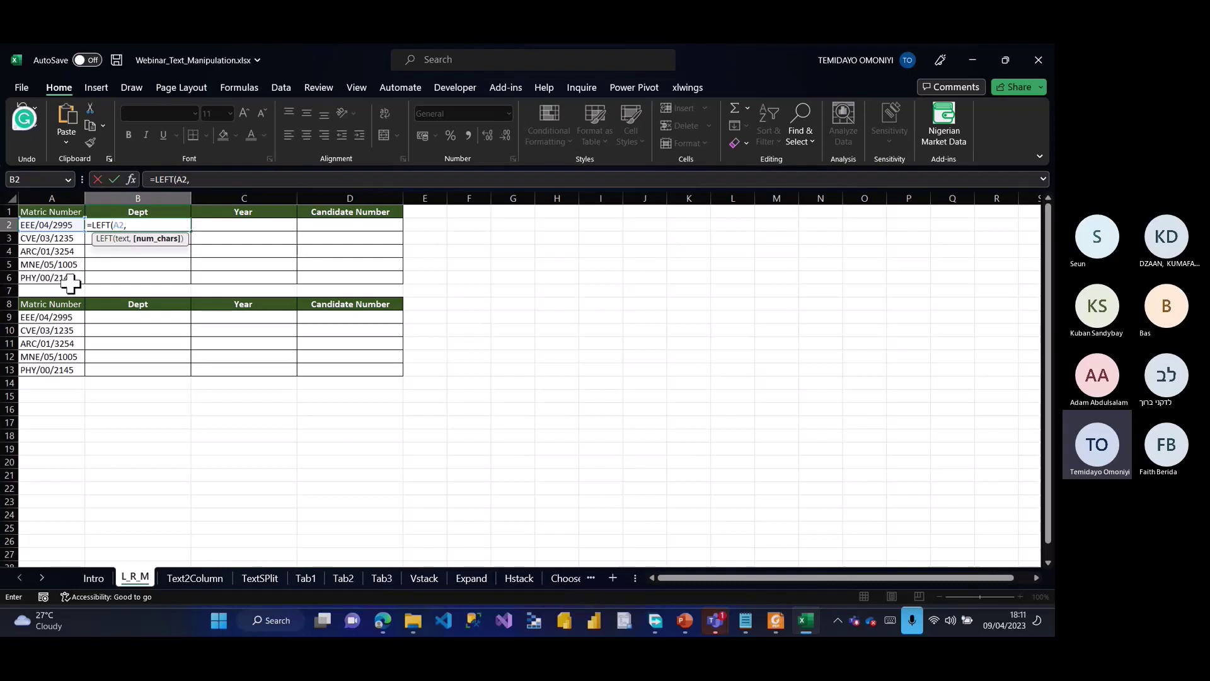
pyautogui.write('3)')
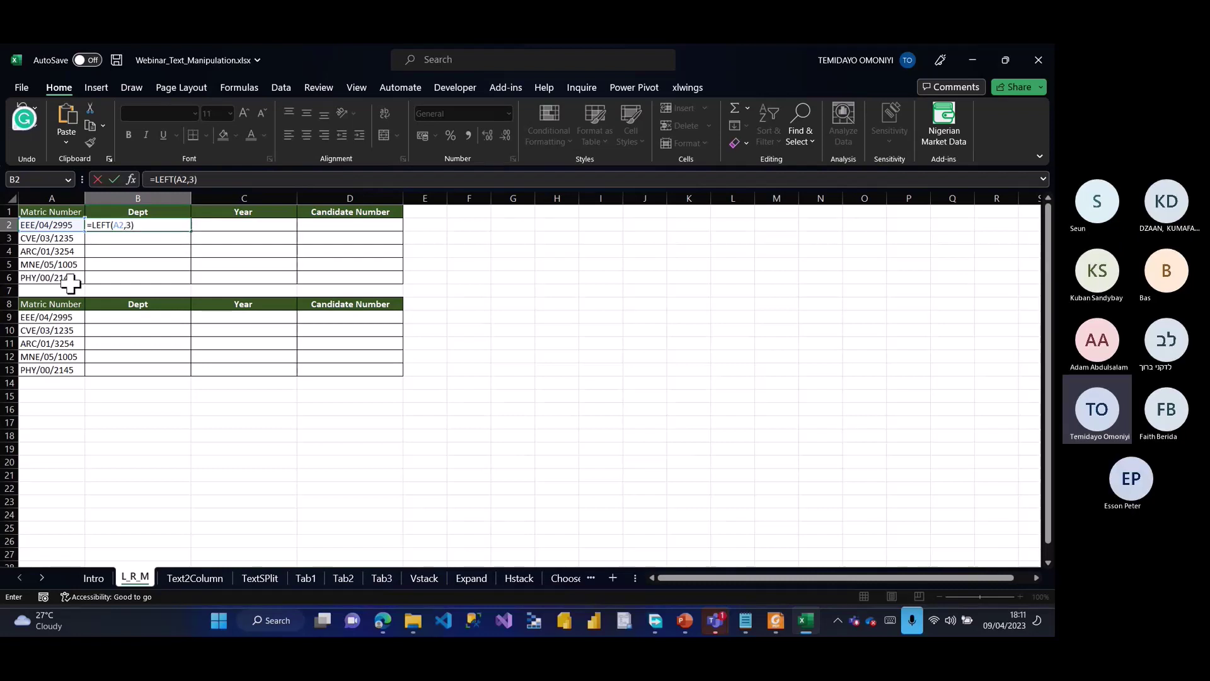
pyautogui.press('Return')
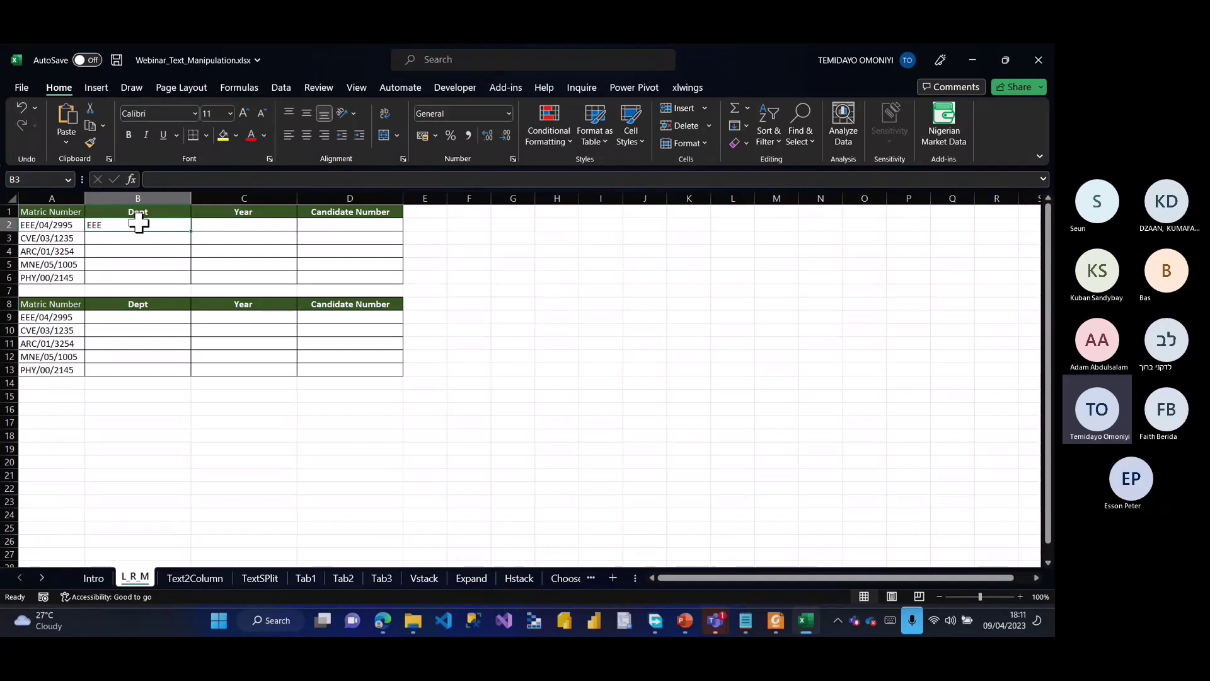
pyautogui.click(139, 223)
pyautogui.doubleClick(191, 231)
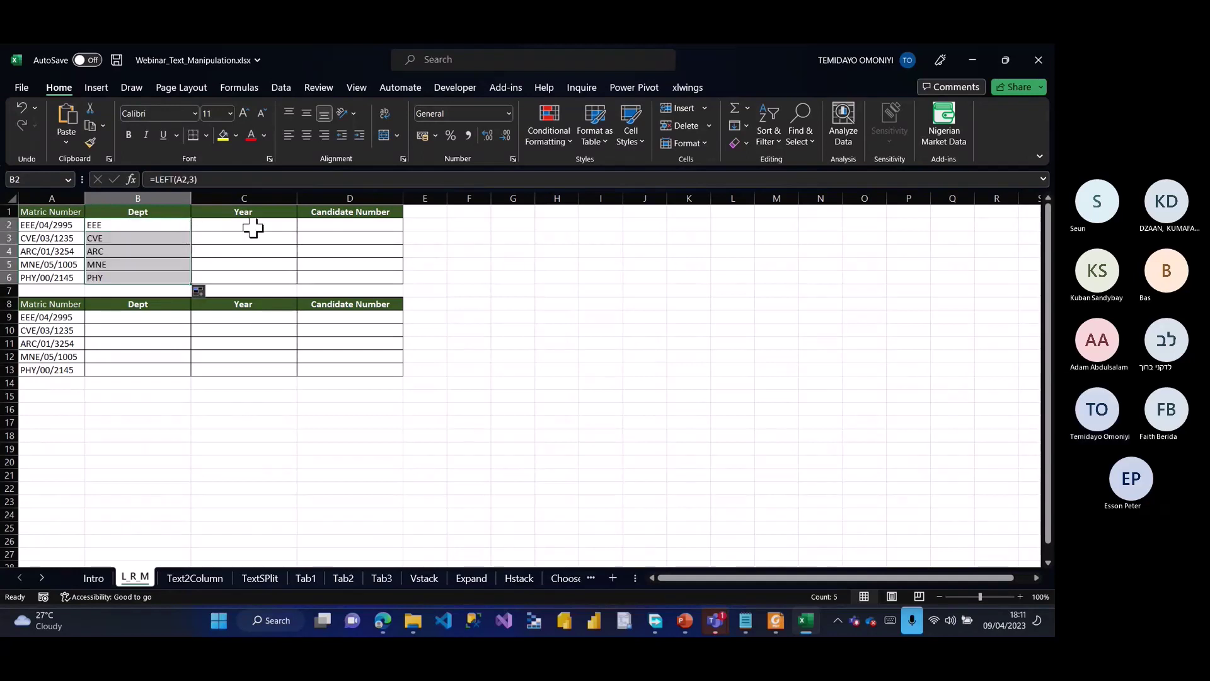
# Step: Extract the candidate numbers in the first table with =RIGHT(A2,4) in D2 and fill the formula down to D6
pyautogui.click(328, 225)
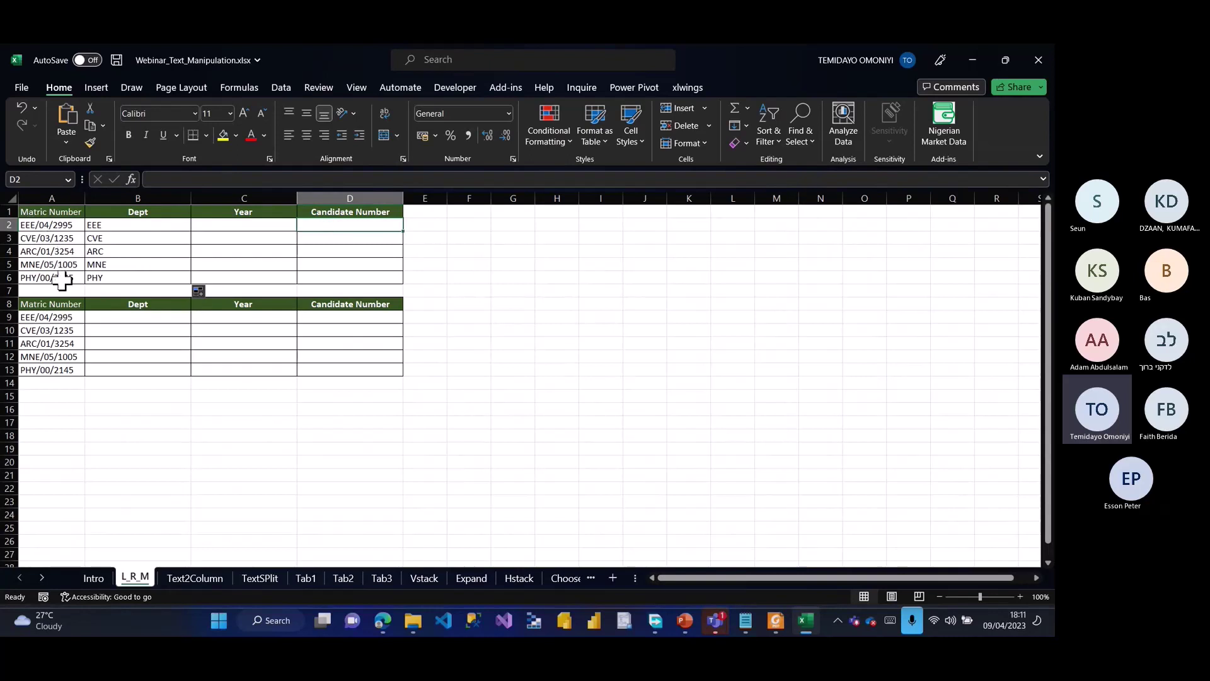
pyautogui.click(38, 226)
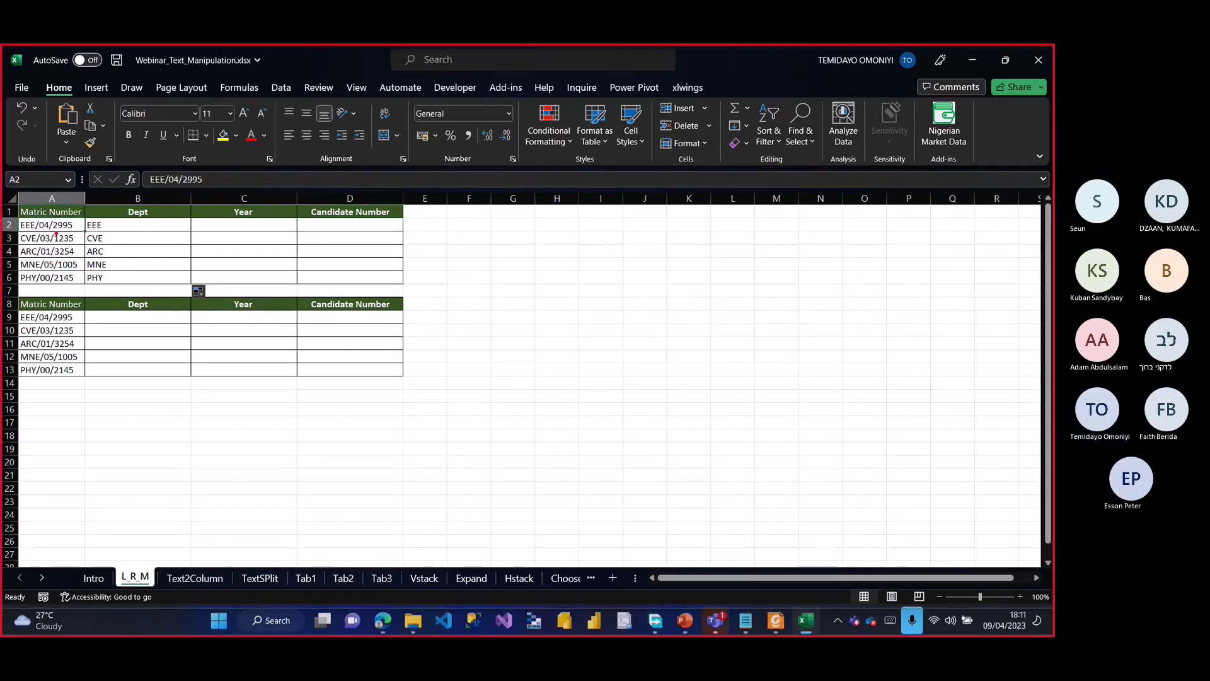
pyautogui.moveTo(51, 215)
pyautogui.mouseDown()
pyautogui.moveTo(52, 278)
pyautogui.moveTo(87, 252)
pyautogui.moveTo(86, 219)
pyautogui.moveTo(50, 216)
pyautogui.mouseUp()
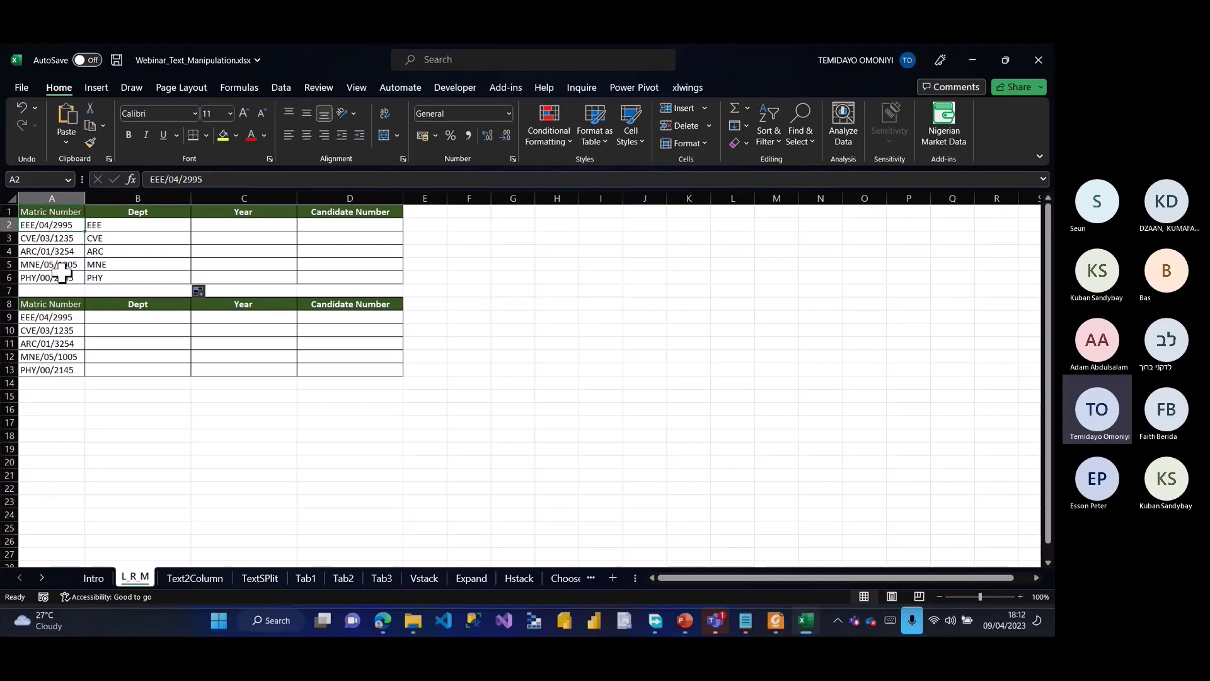
pyautogui.click(320, 224)
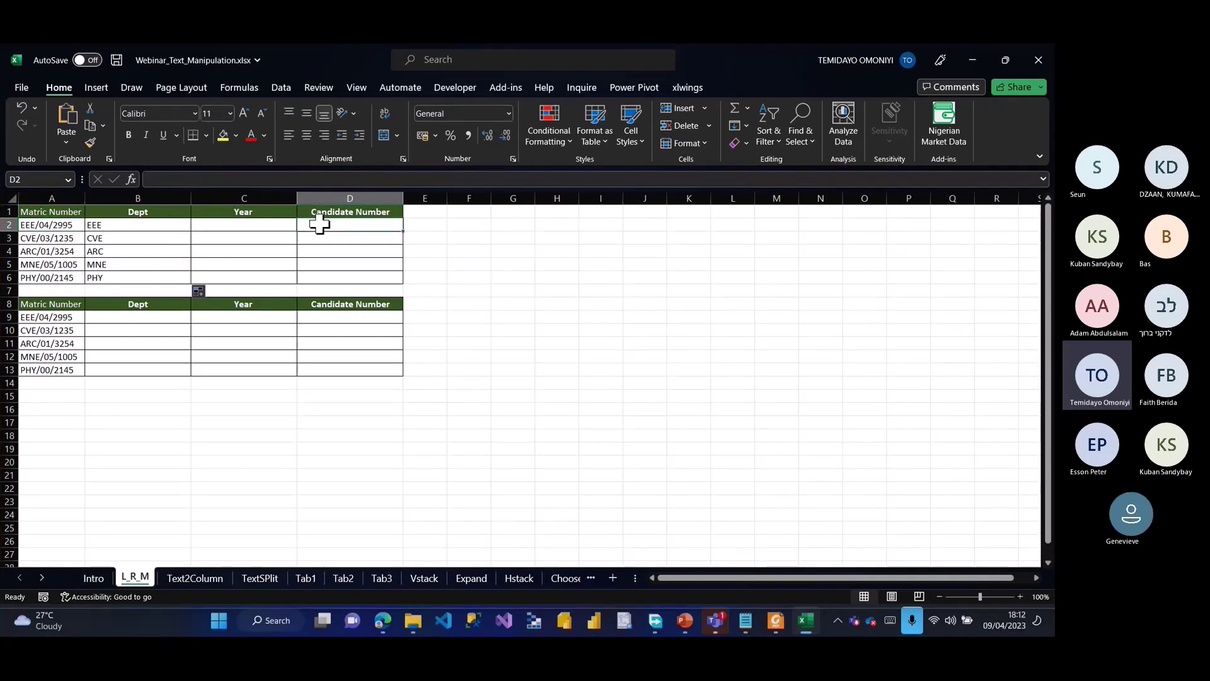
pyautogui.write('=righ')
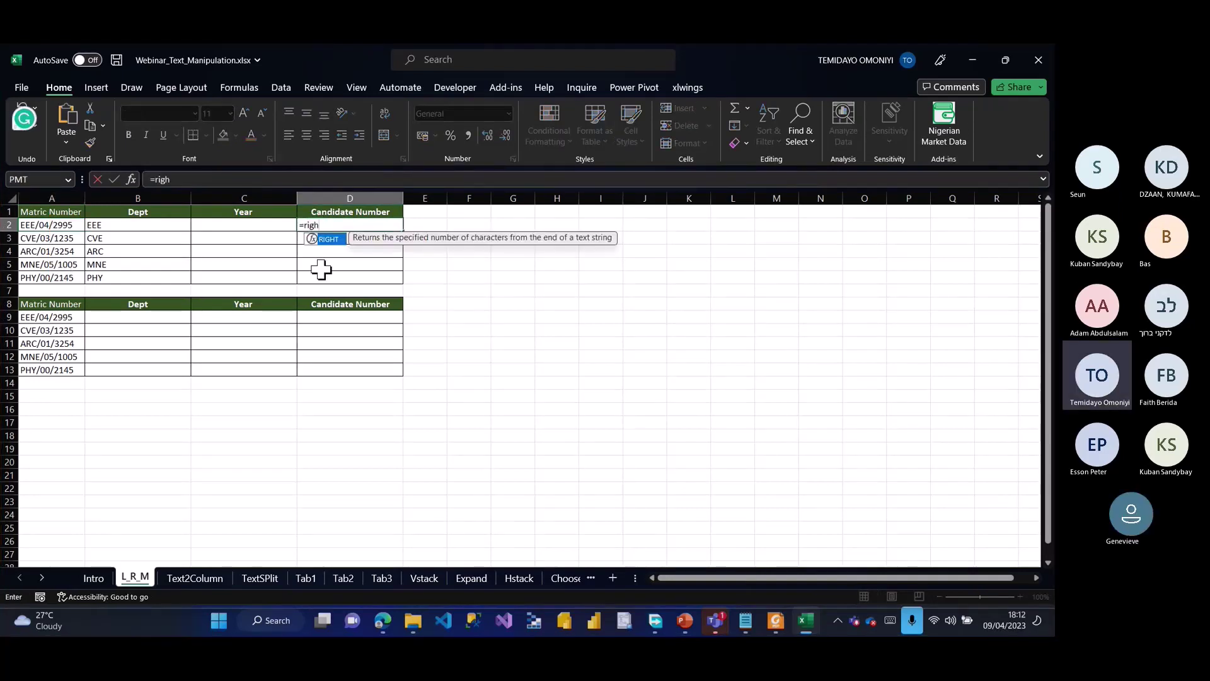
pyautogui.press('Tab')
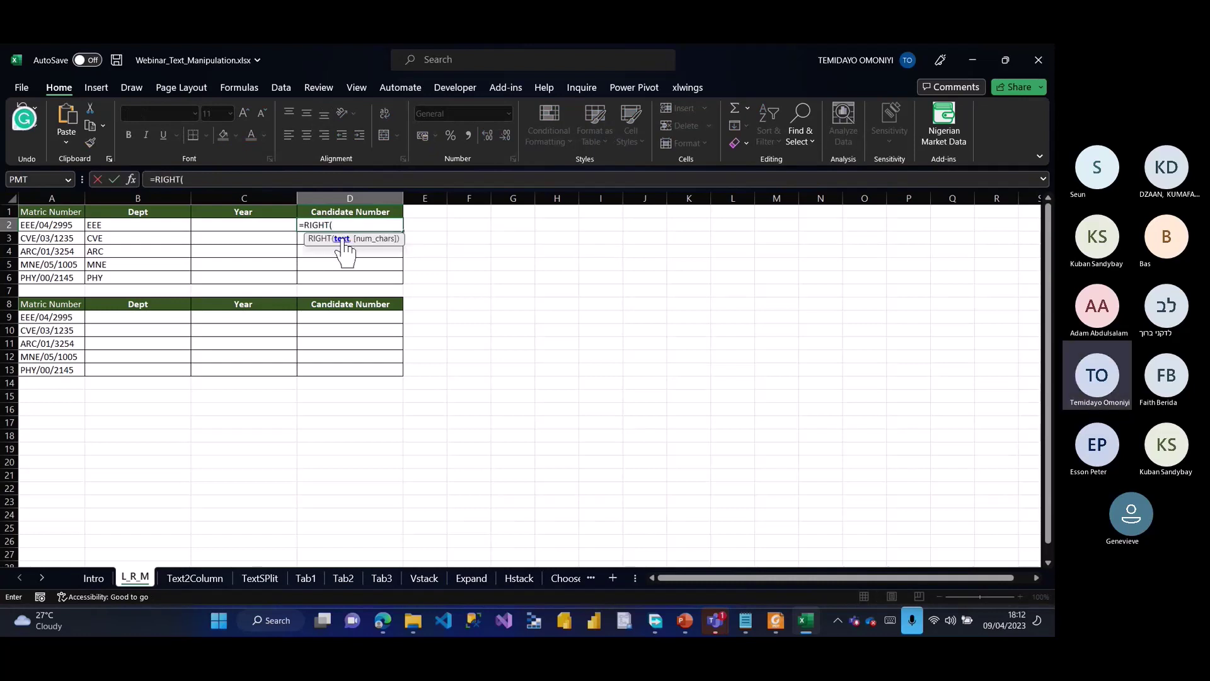
pyautogui.click(69, 227)
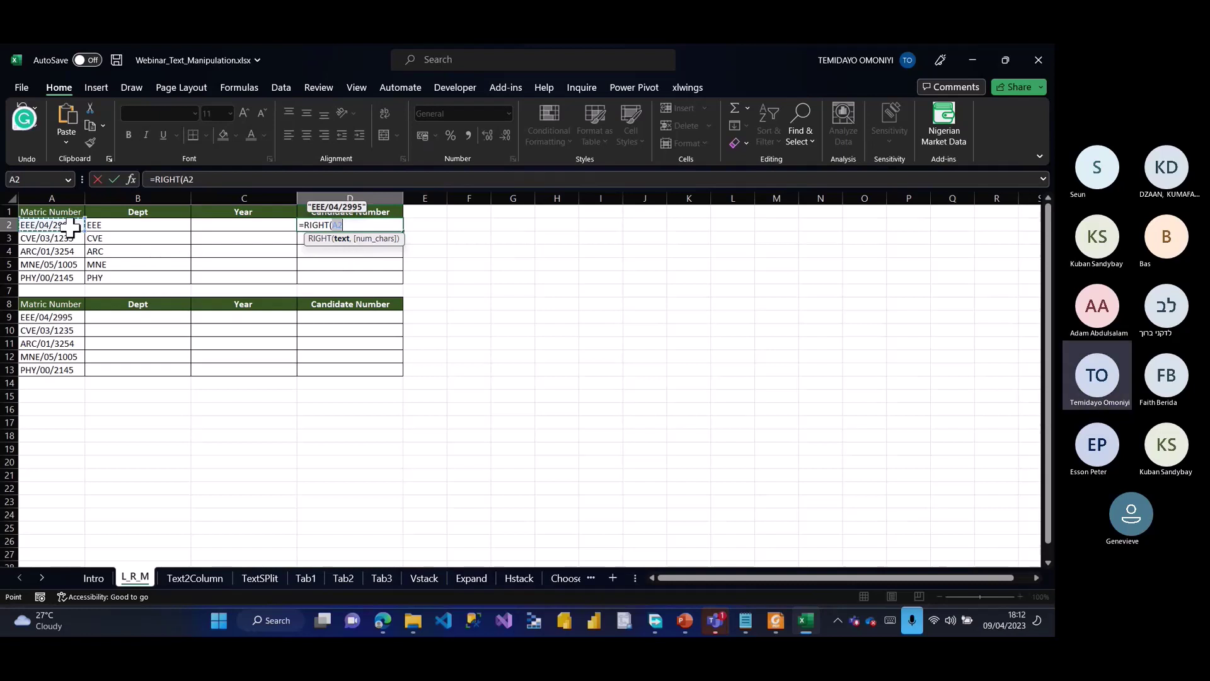
pyautogui.write(',')
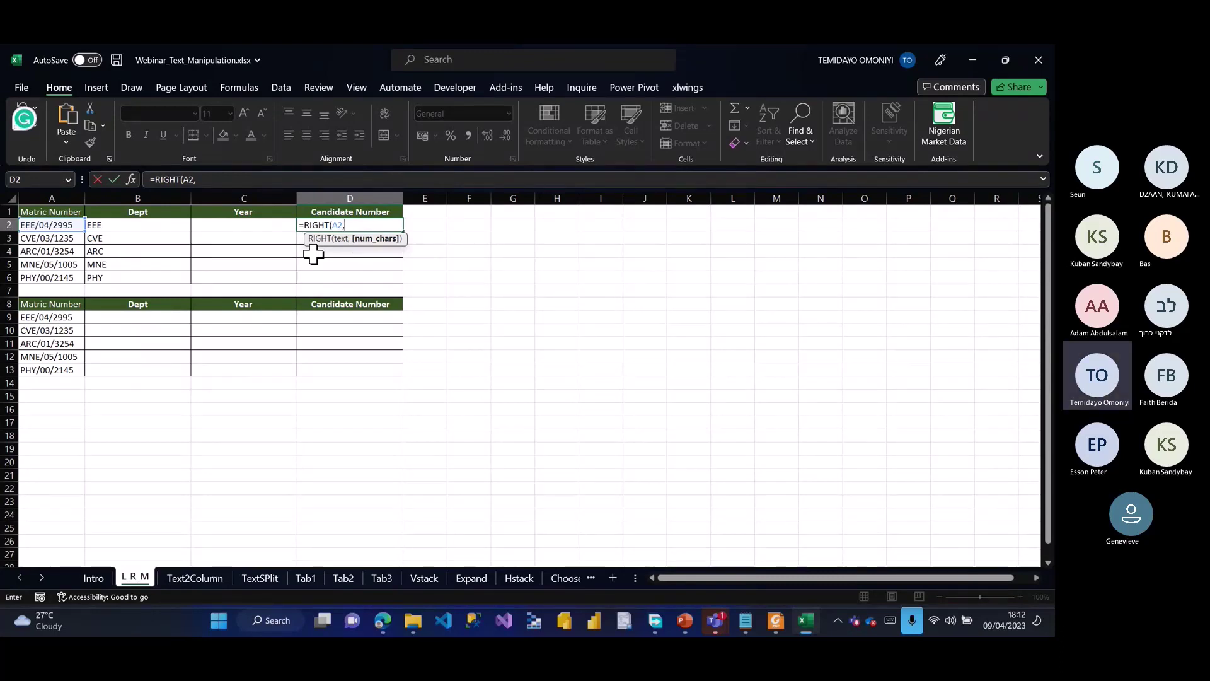
pyautogui.write('4')
pyautogui.press('Return')
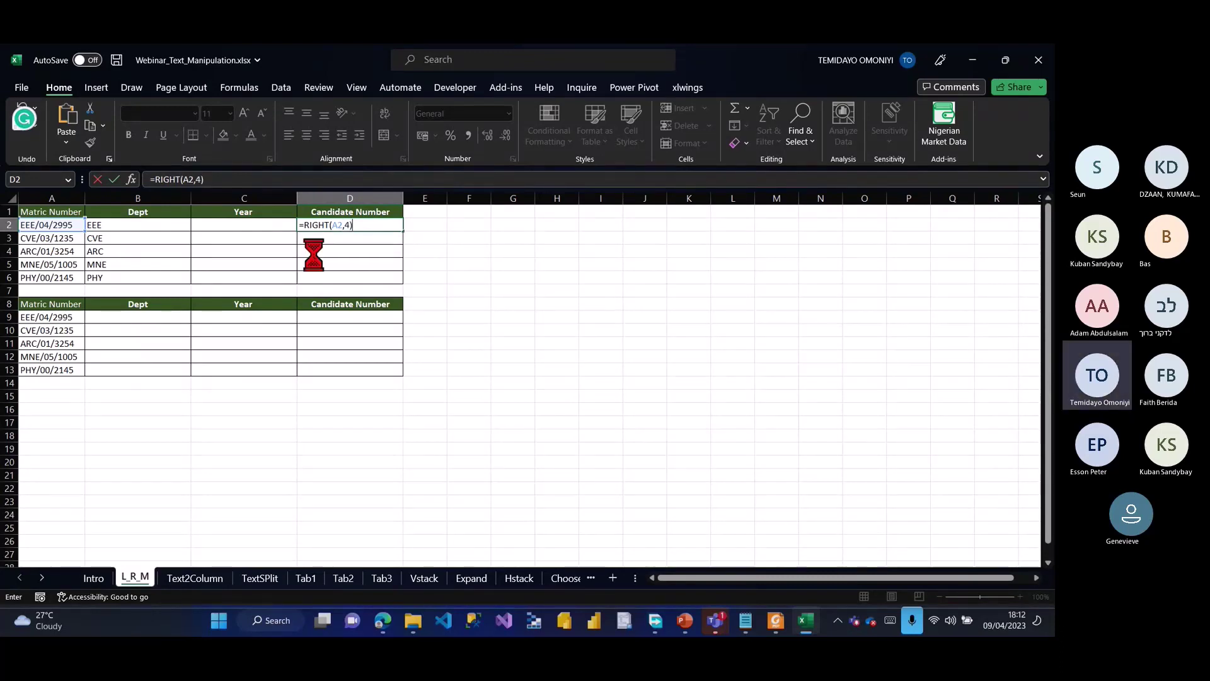
pyautogui.click(315, 224)
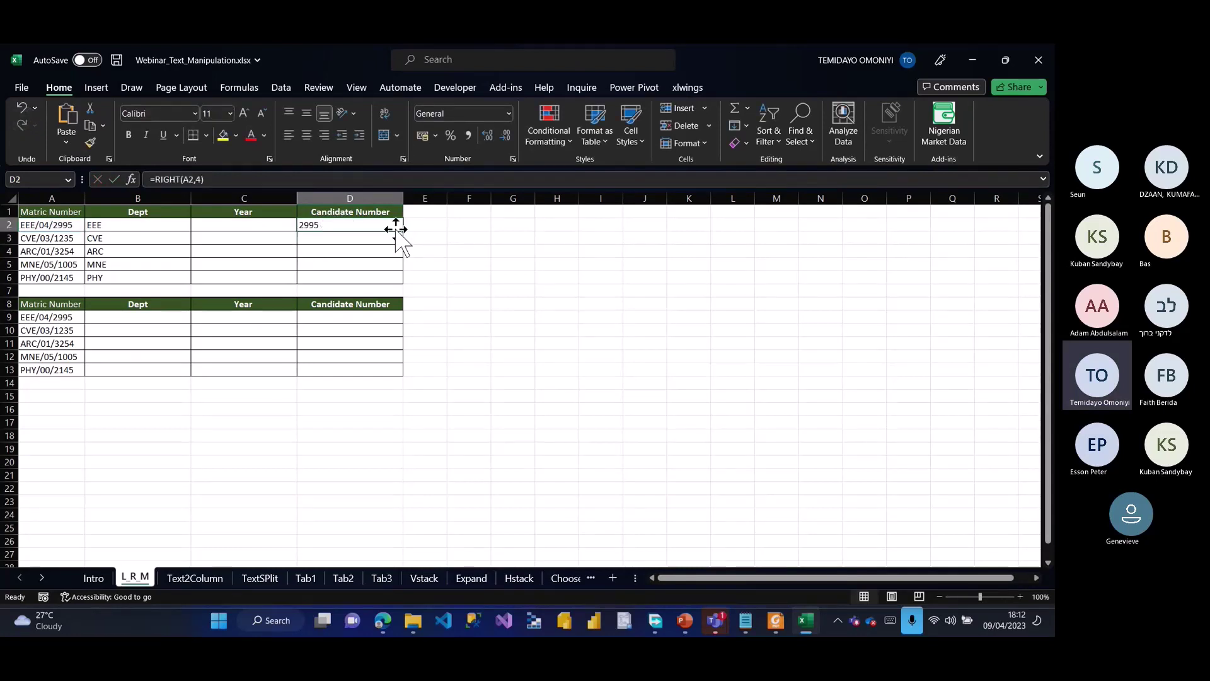
pyautogui.doubleClick(403, 230)
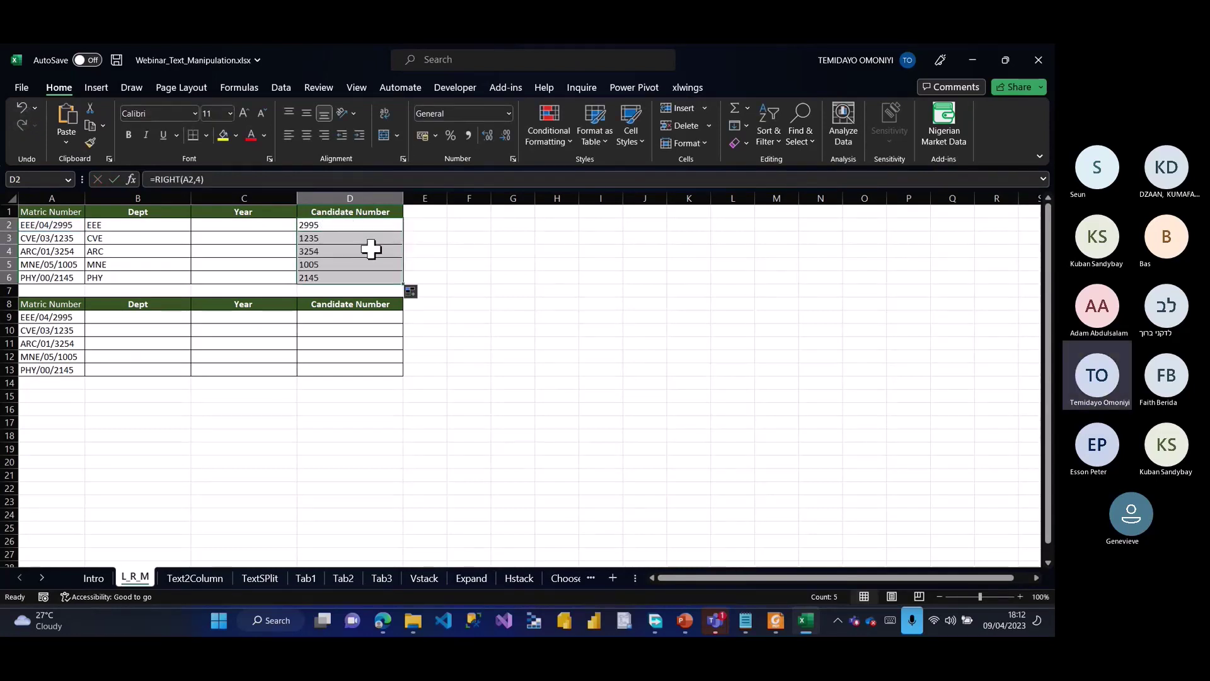
# Step: Extract the year from the first matric number by entering =MID(A2,5,2) in Year cell C2
pyautogui.click(233, 224)
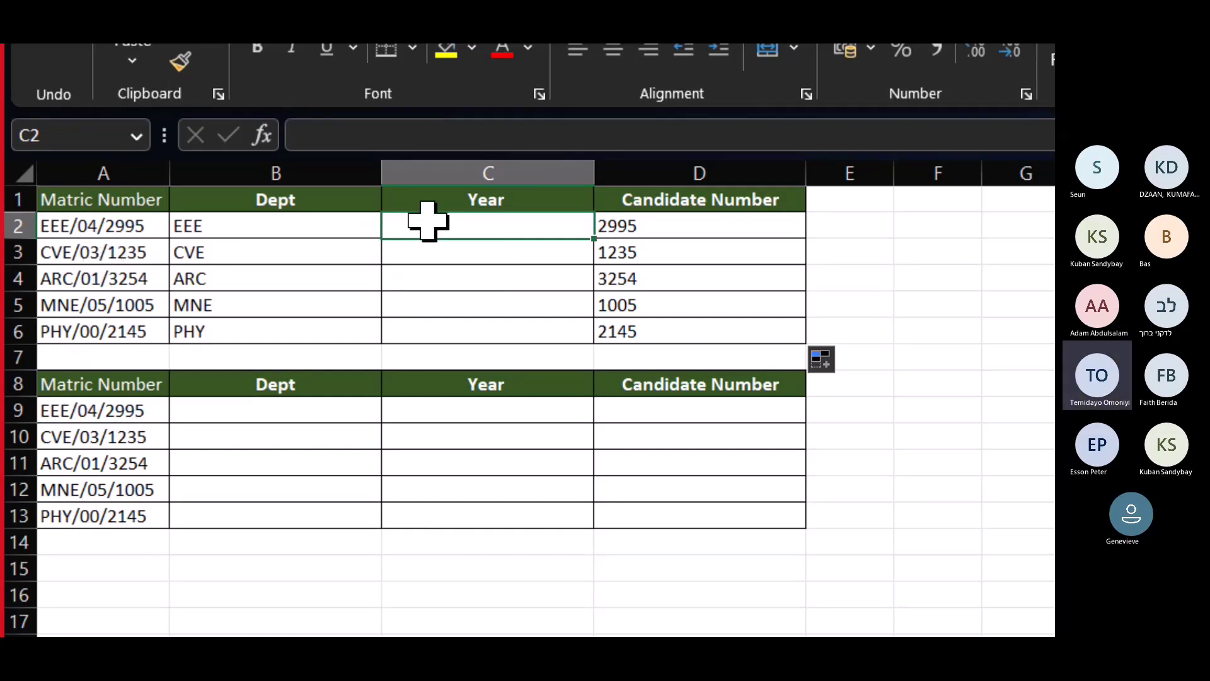
pyautogui.write('=mid')
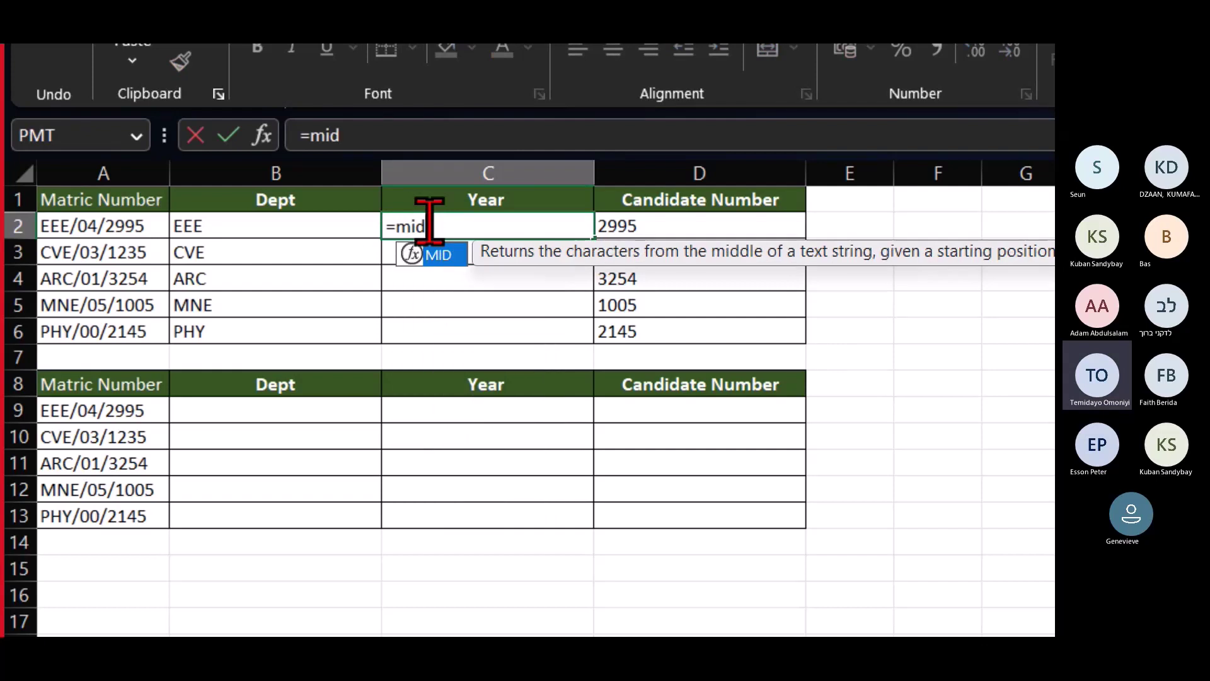
pyautogui.press('Tab')
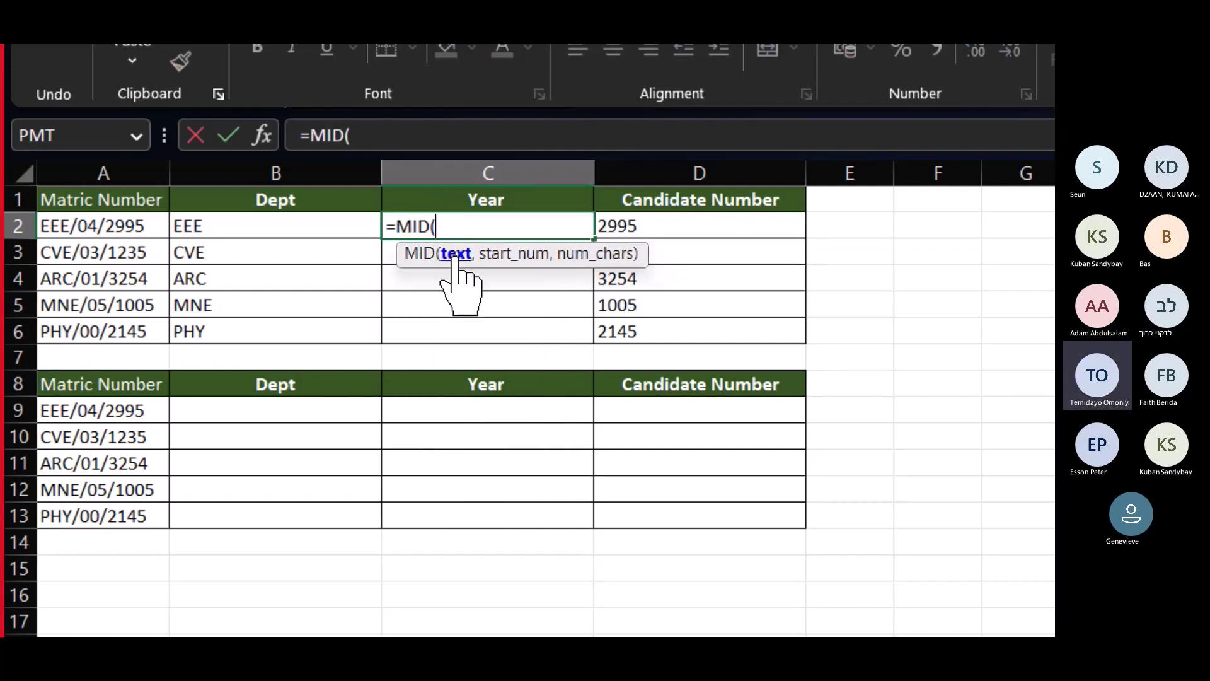
pyautogui.click(87, 228)
pyautogui.write(',')
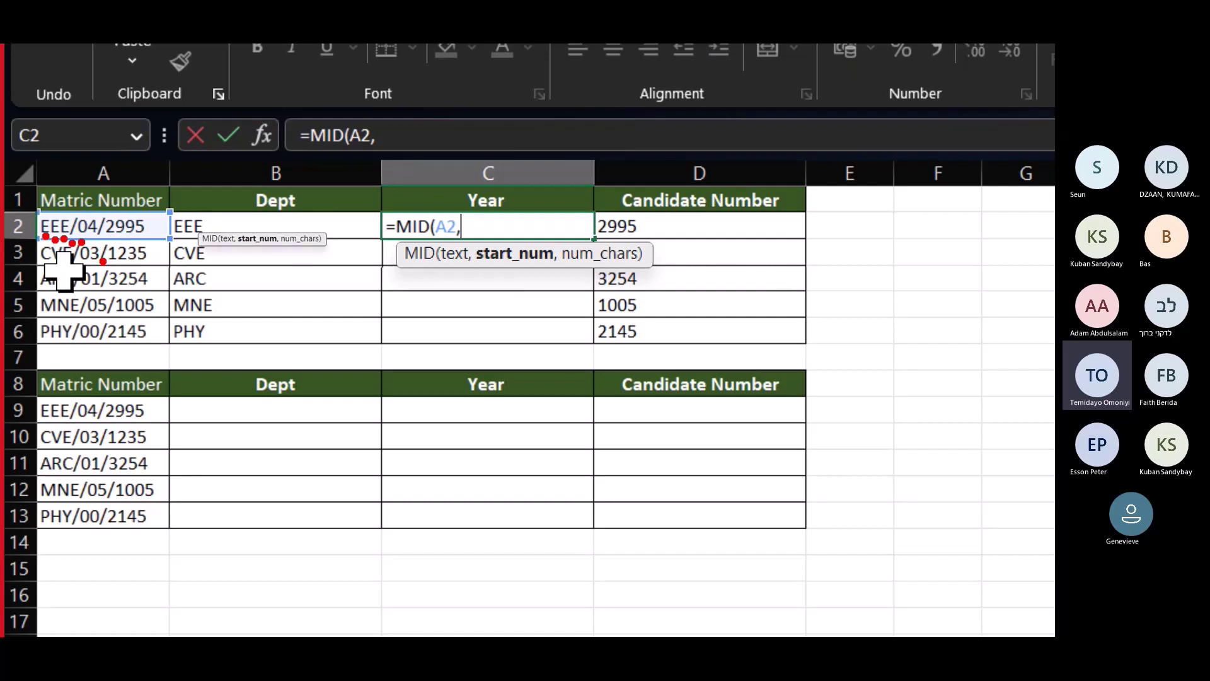
pyautogui.write('5,')
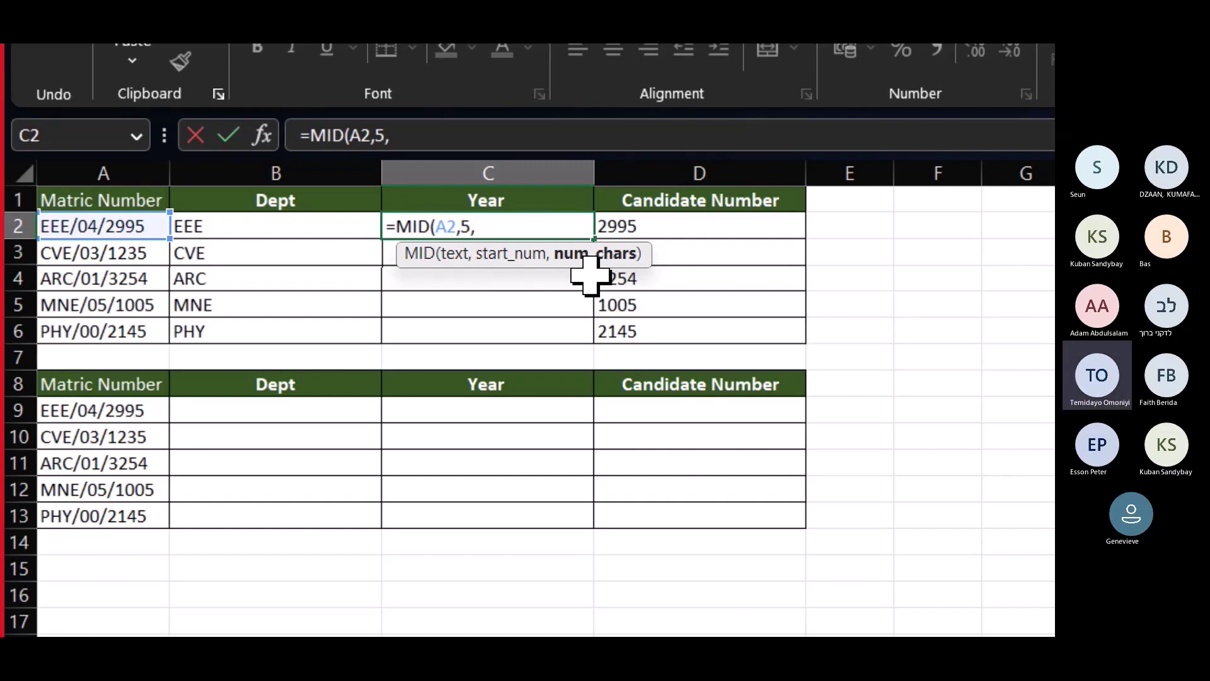
pyautogui.write('2)')
pyautogui.press('Return')
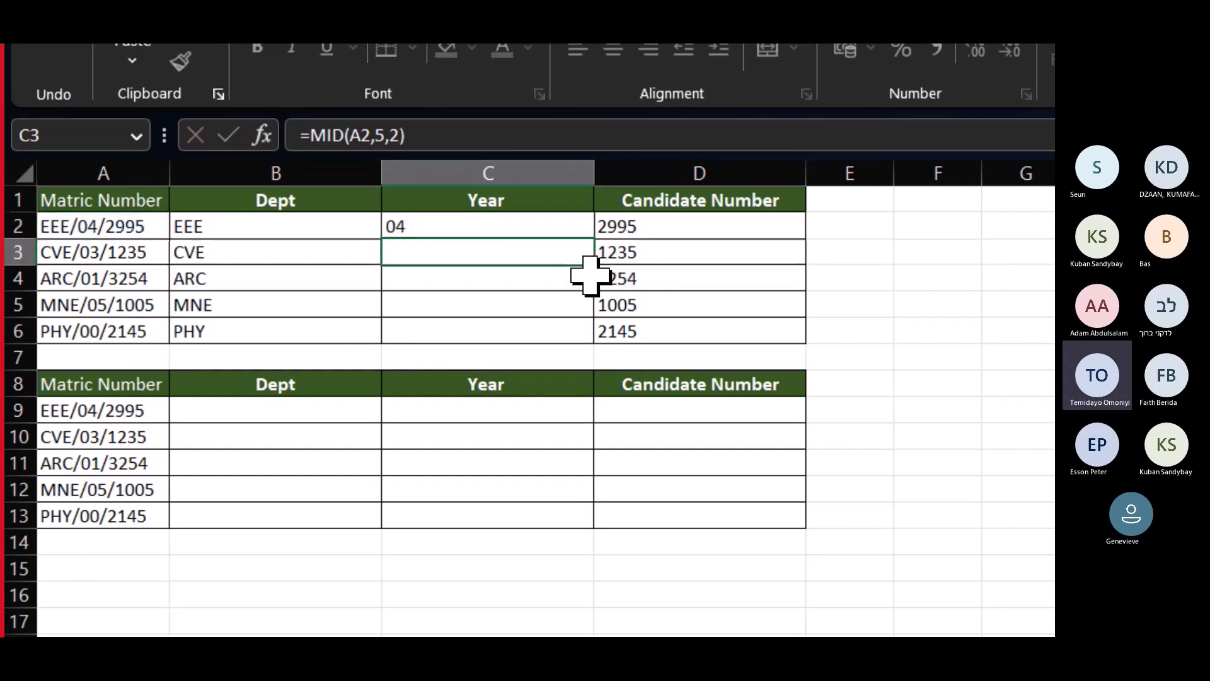
# Step: Fill the MID formula in Year cell C2 down to C6 of the first table
pyautogui.click(498, 222)
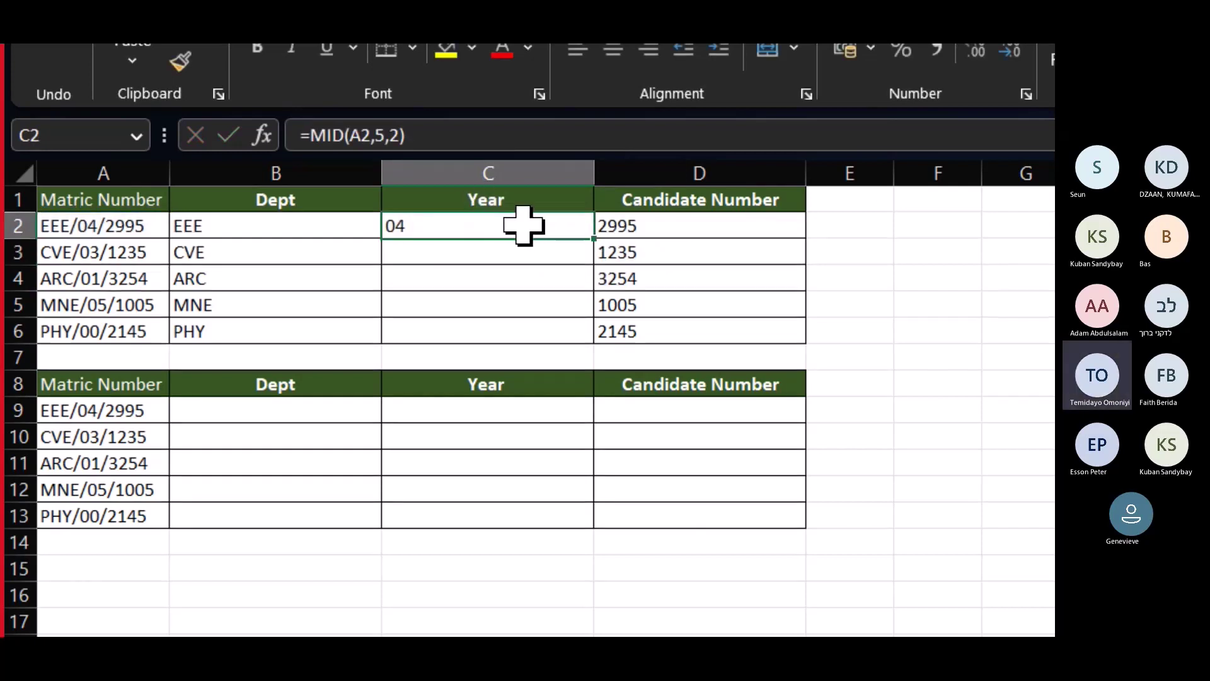
pyautogui.doubleClick(601, 238)
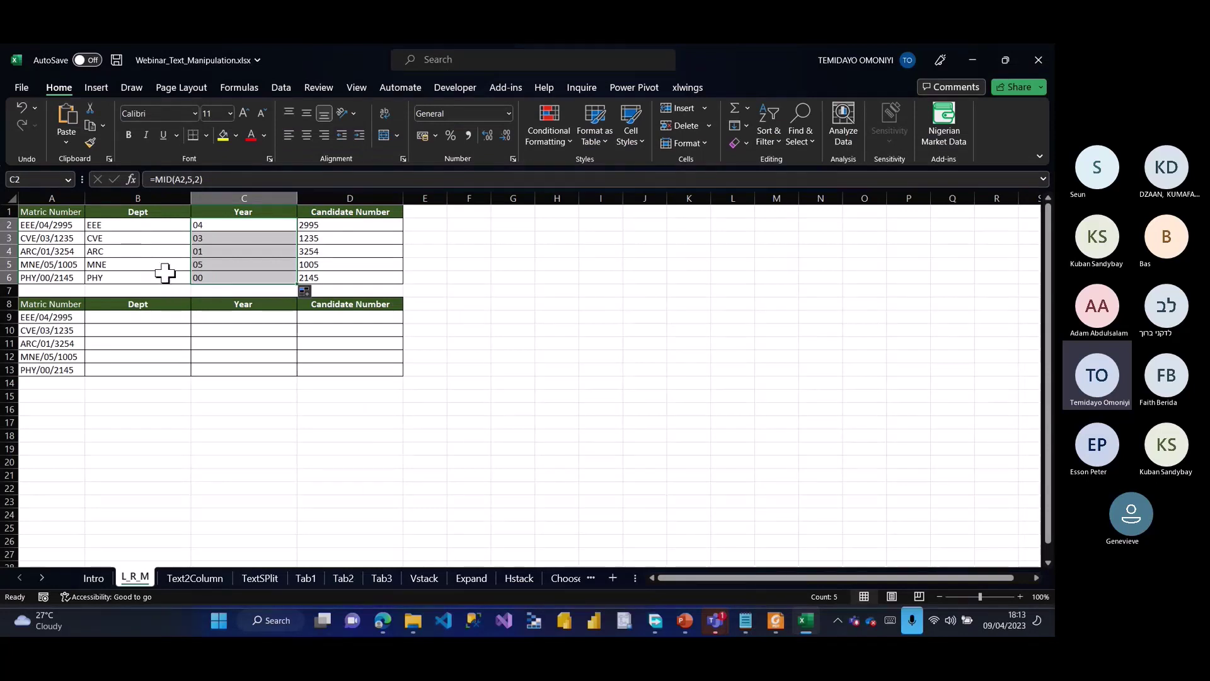
# Step: Select Dept cell B9 and write the on-screen annotation "Flashfill: It recognizes pattern in Excel"
pyautogui.click(124, 317)
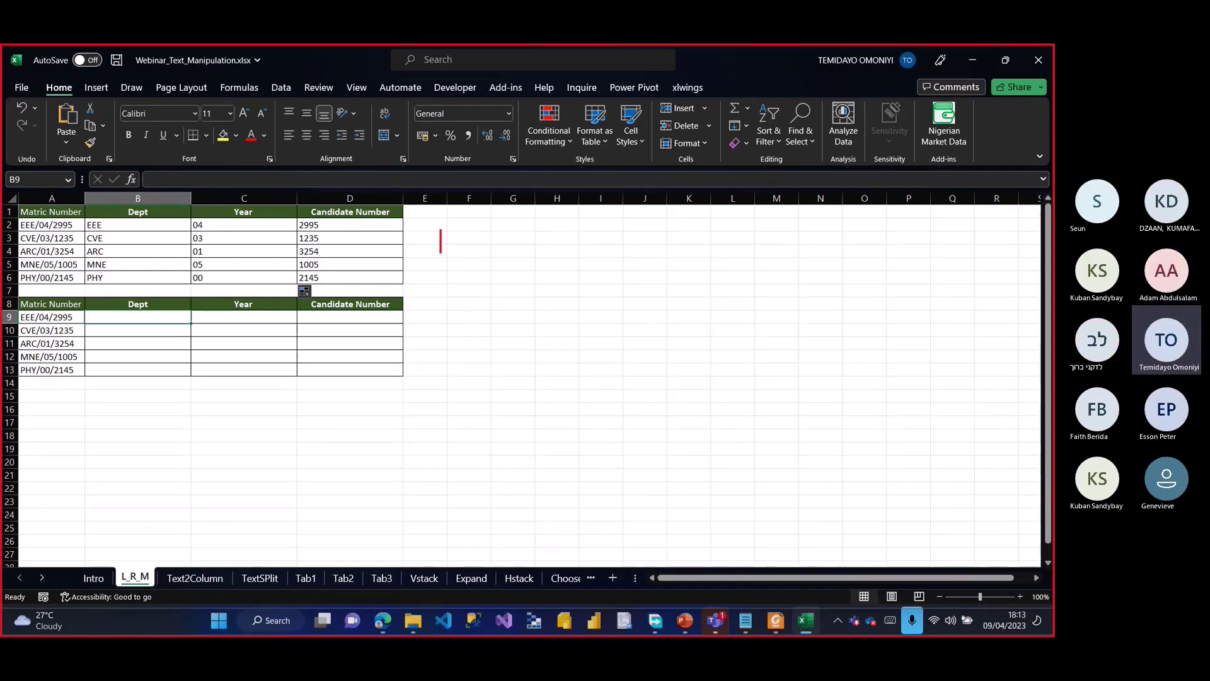
pyautogui.write('Flashf')
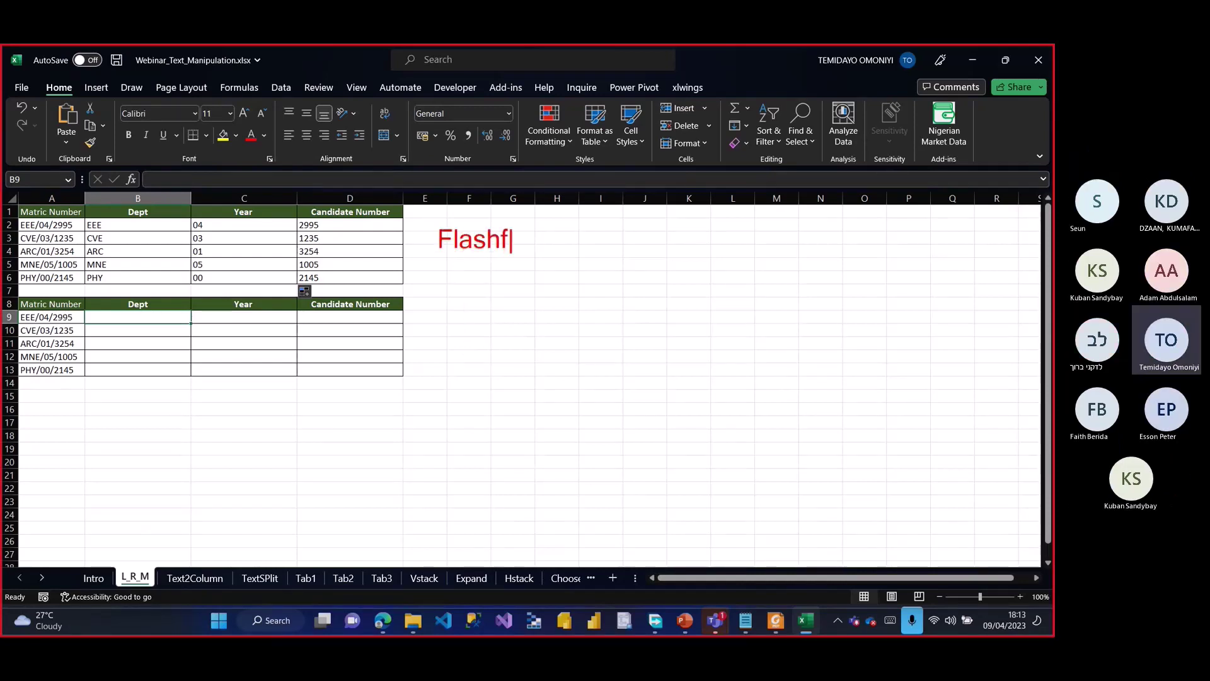
pyautogui.write('ill: It')
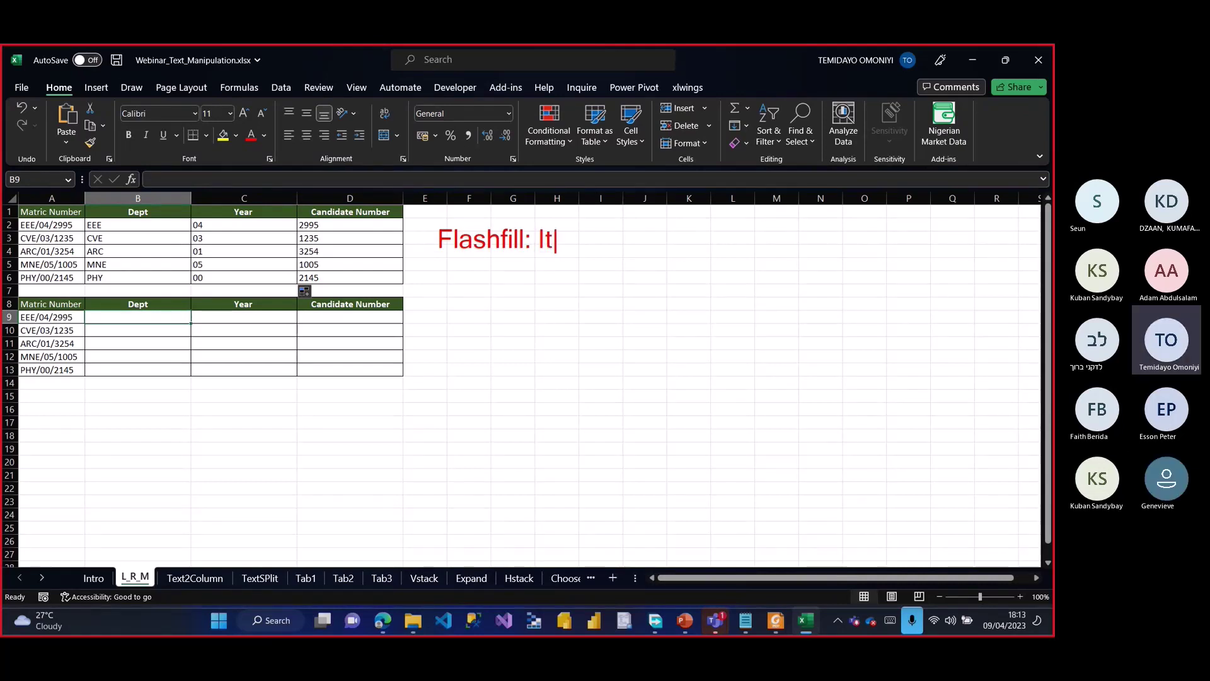
pyautogui.write(' recogniz')
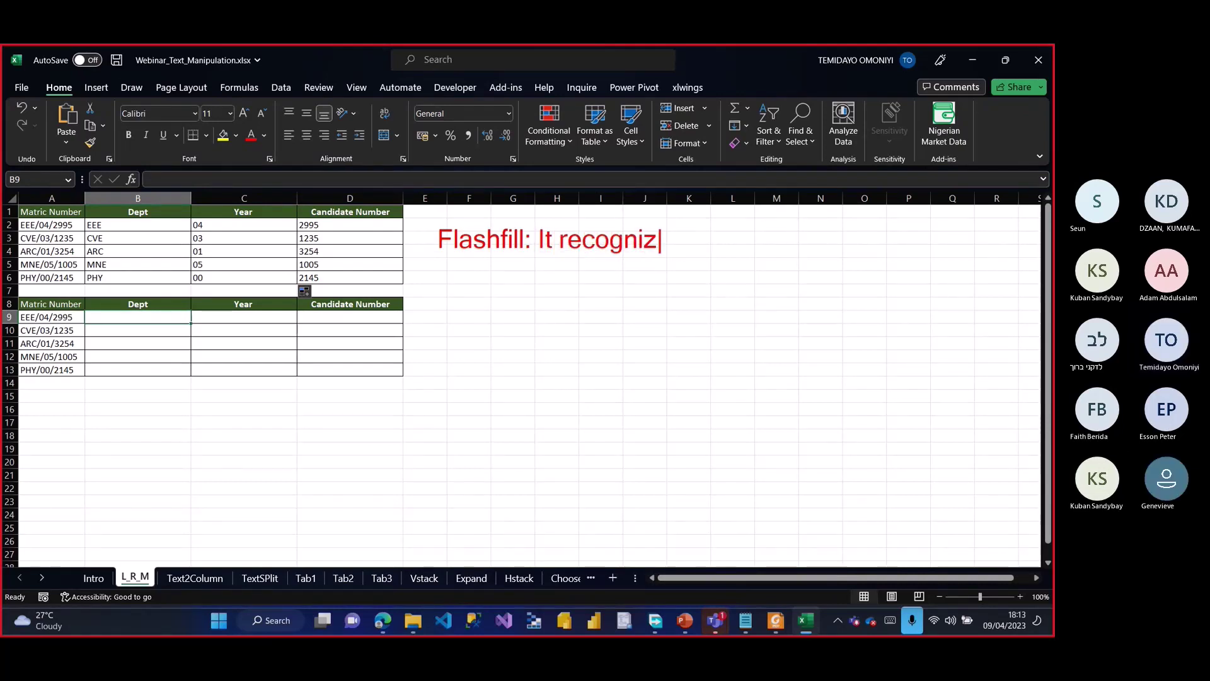
pyautogui.write('es patte')
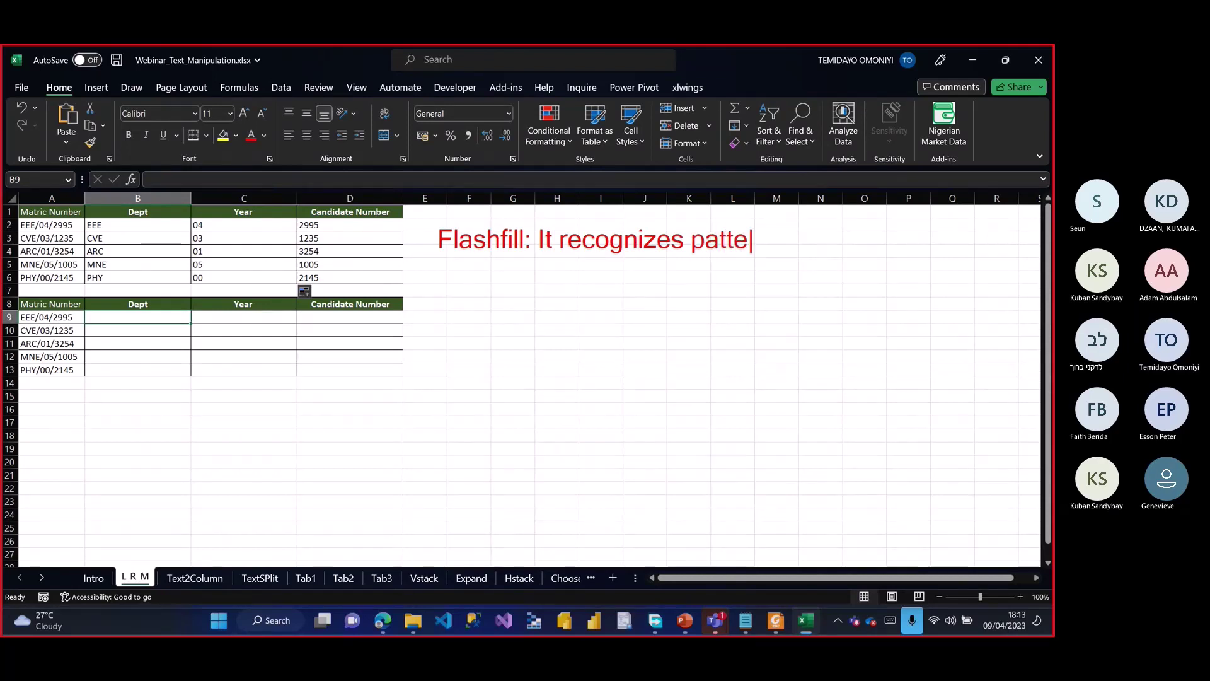
pyautogui.write('rn in Excel')
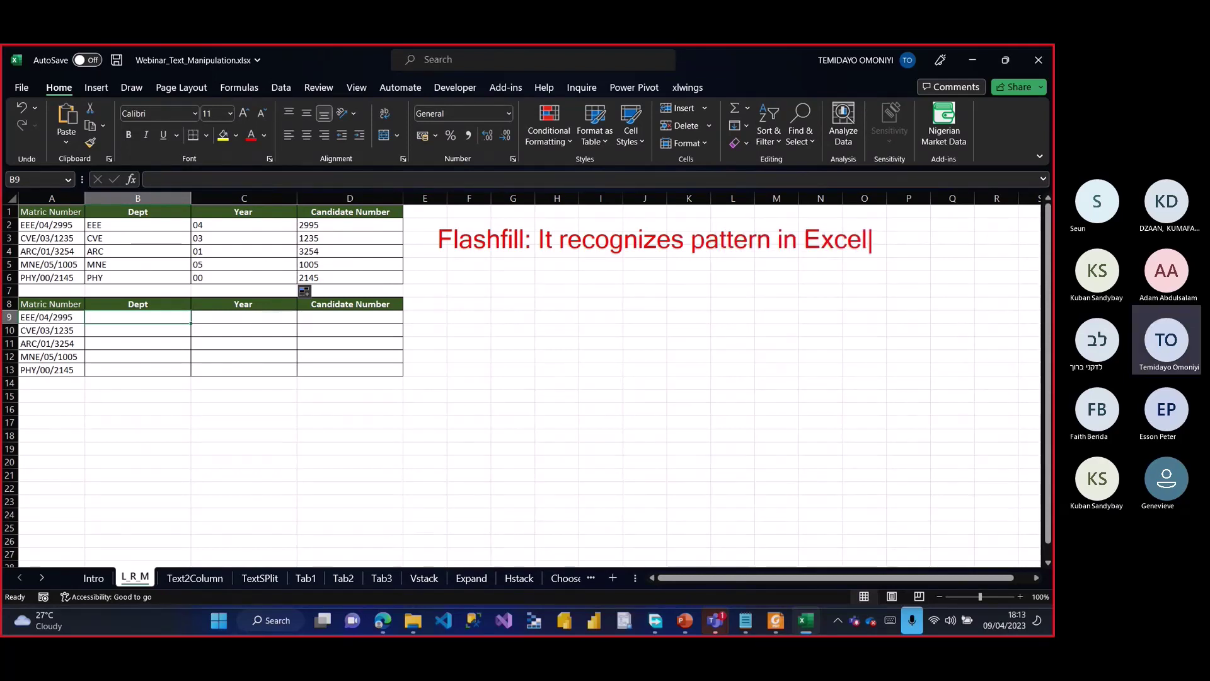
pyautogui.press('Return')
# Step: Add "It is not Dynamic." as the second line of the on-screen annotation
pyautogui.write('It is not ')
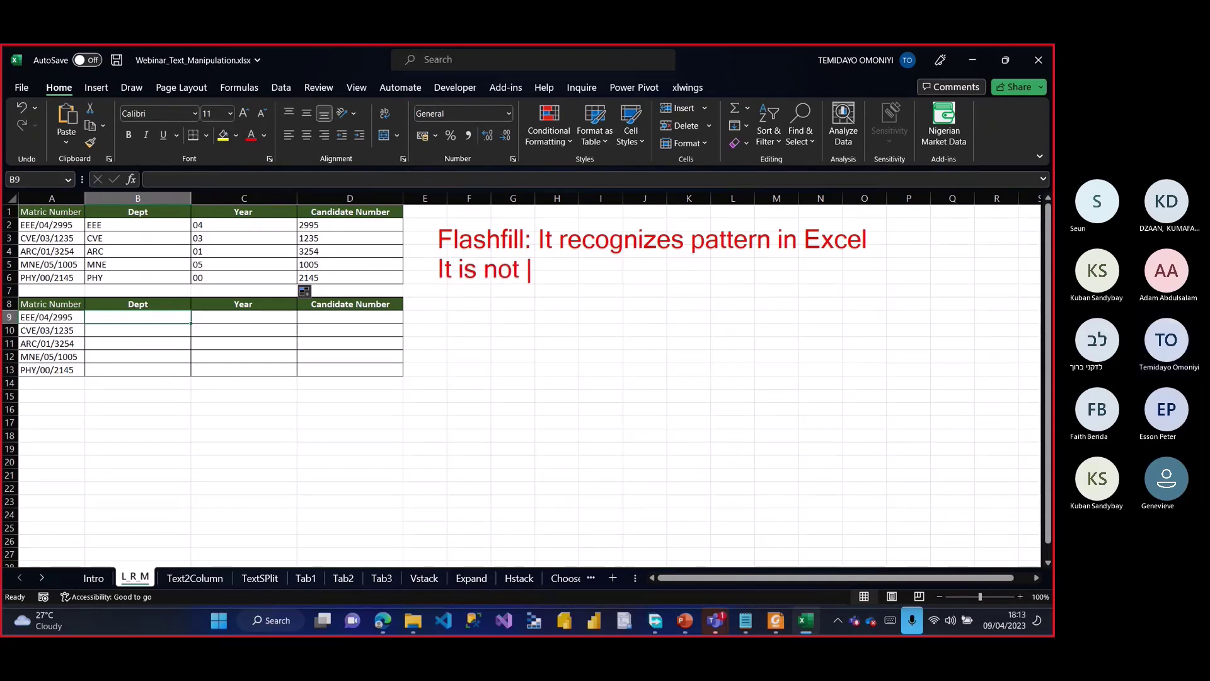
pyautogui.write('Dynamic')
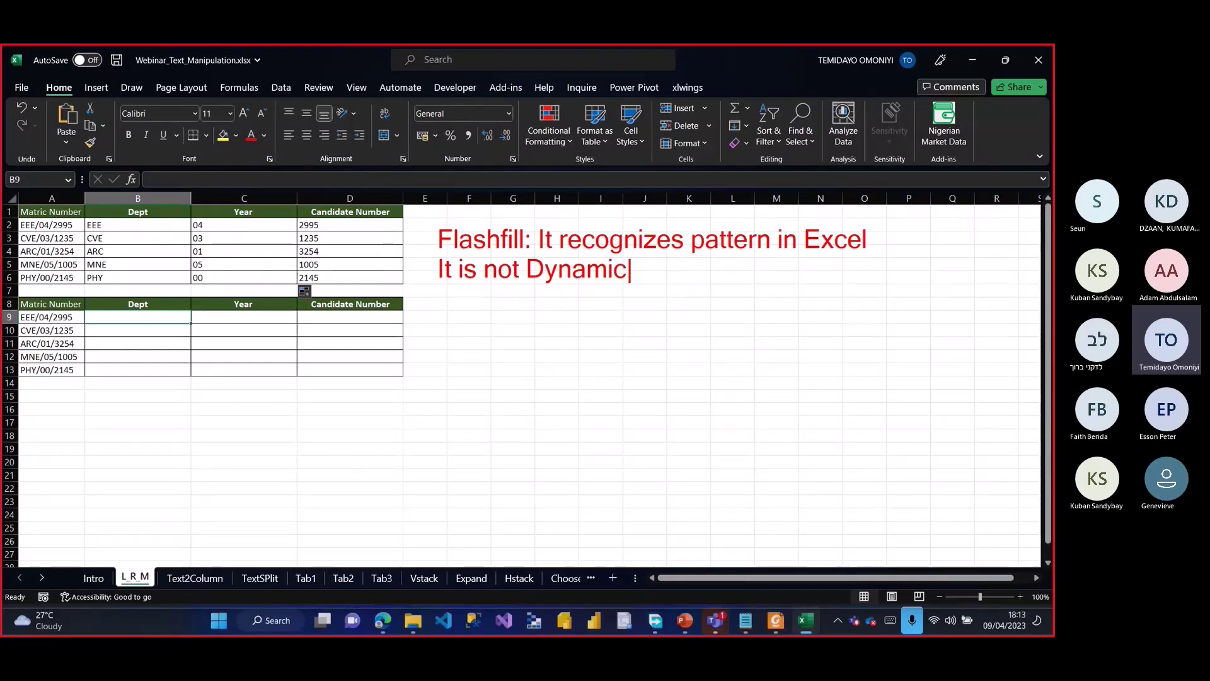
pyautogui.write('.')
pyautogui.press('Return')
# Step: Add "It must be close to the source data as much as possible." to the annotation, and dismiss the annotation
pyautogui.write('It must ')
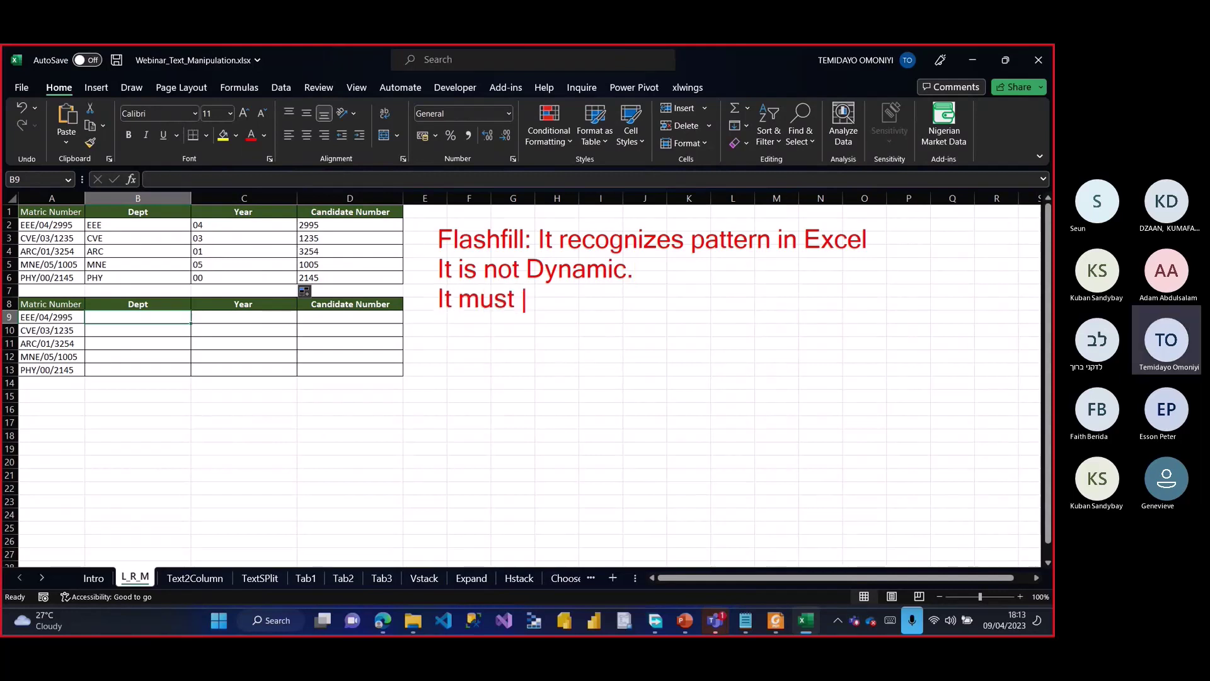
pyautogui.write('be close ')
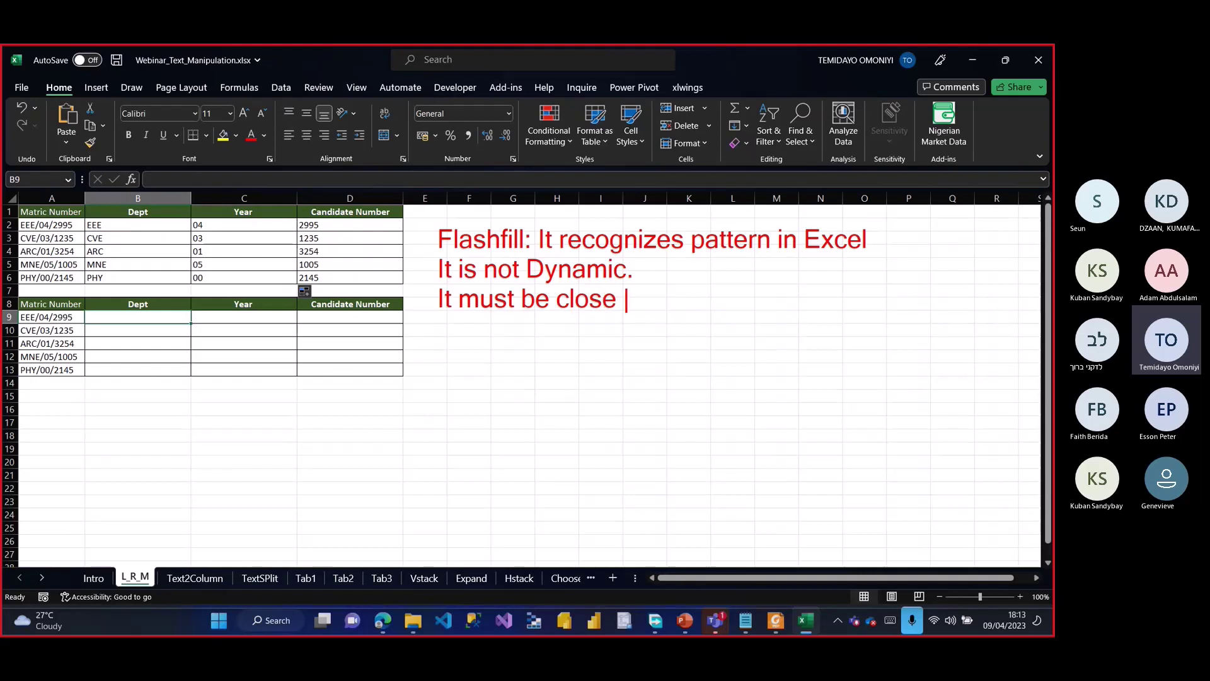
pyautogui.write('to the ')
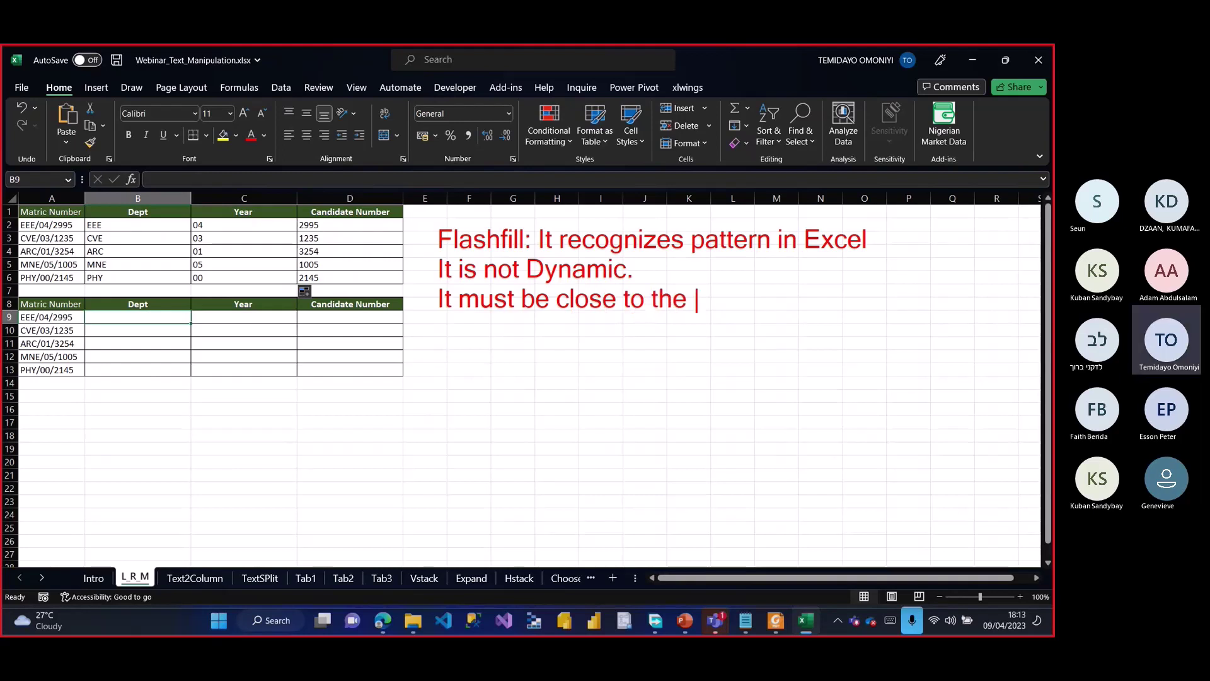
pyautogui.write('source data as ')
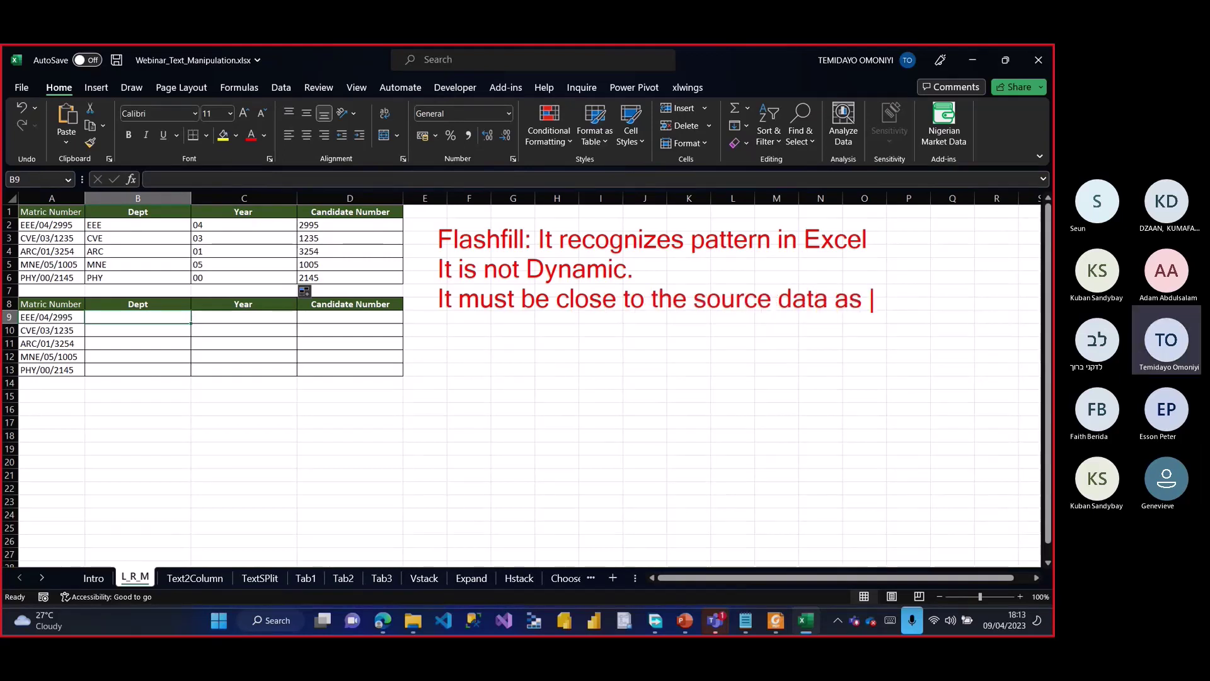
pyautogui.write('much')
pyautogui.press('Return')
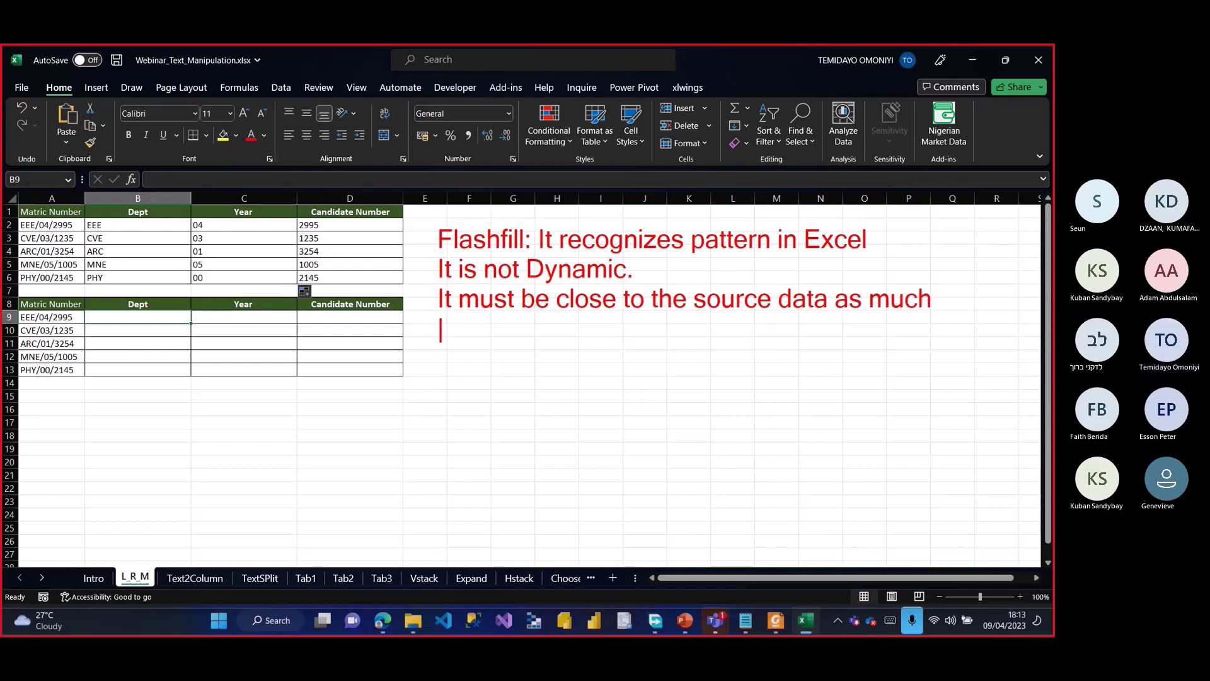
pyautogui.write('as possib;e')
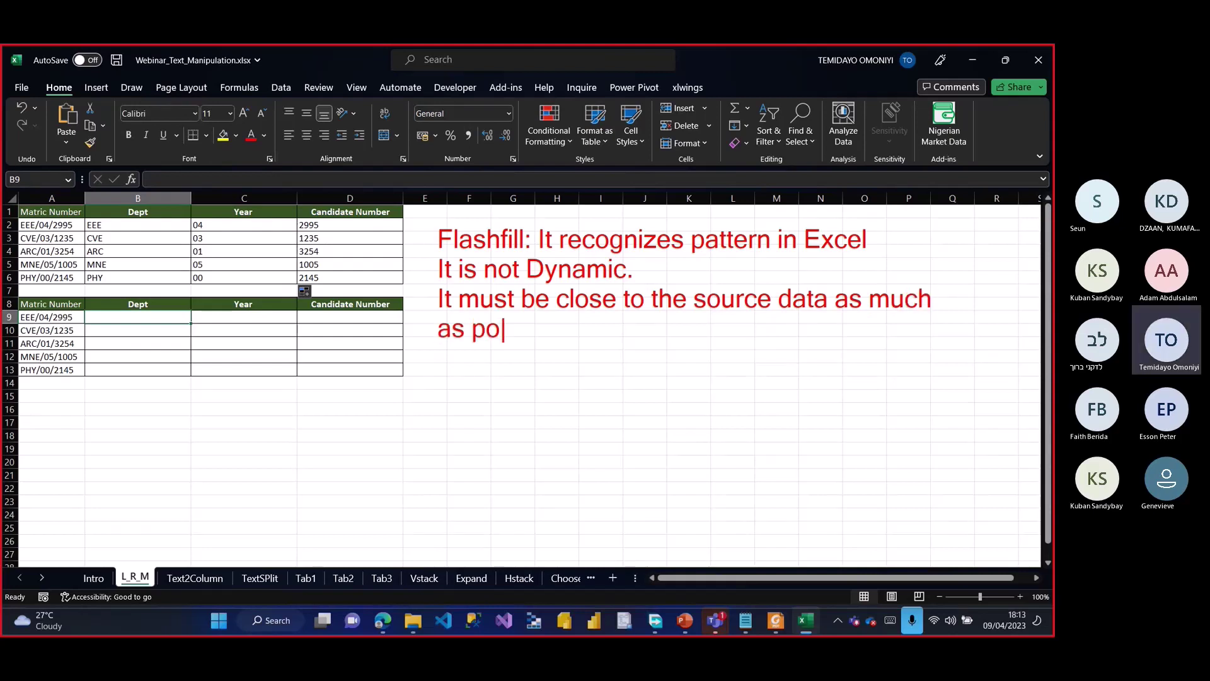
pyautogui.press('BackSpace')
pyautogui.press('BackSpace')
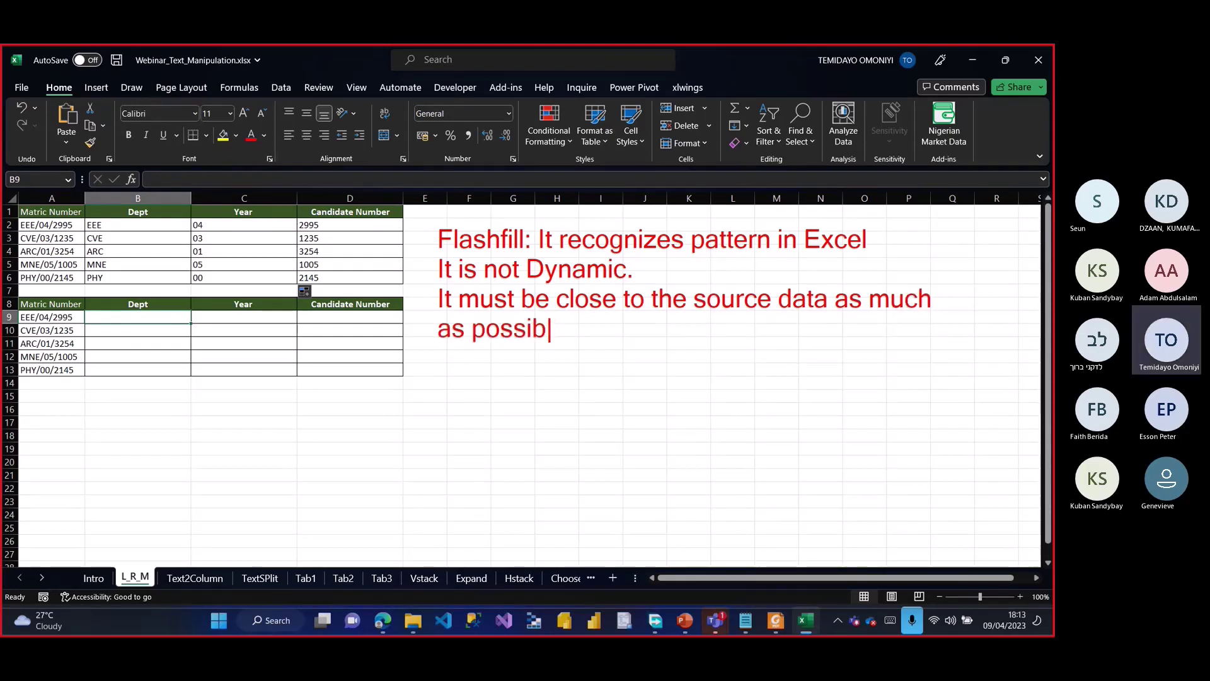
pyautogui.write('le.')
pyautogui.press('Escape')
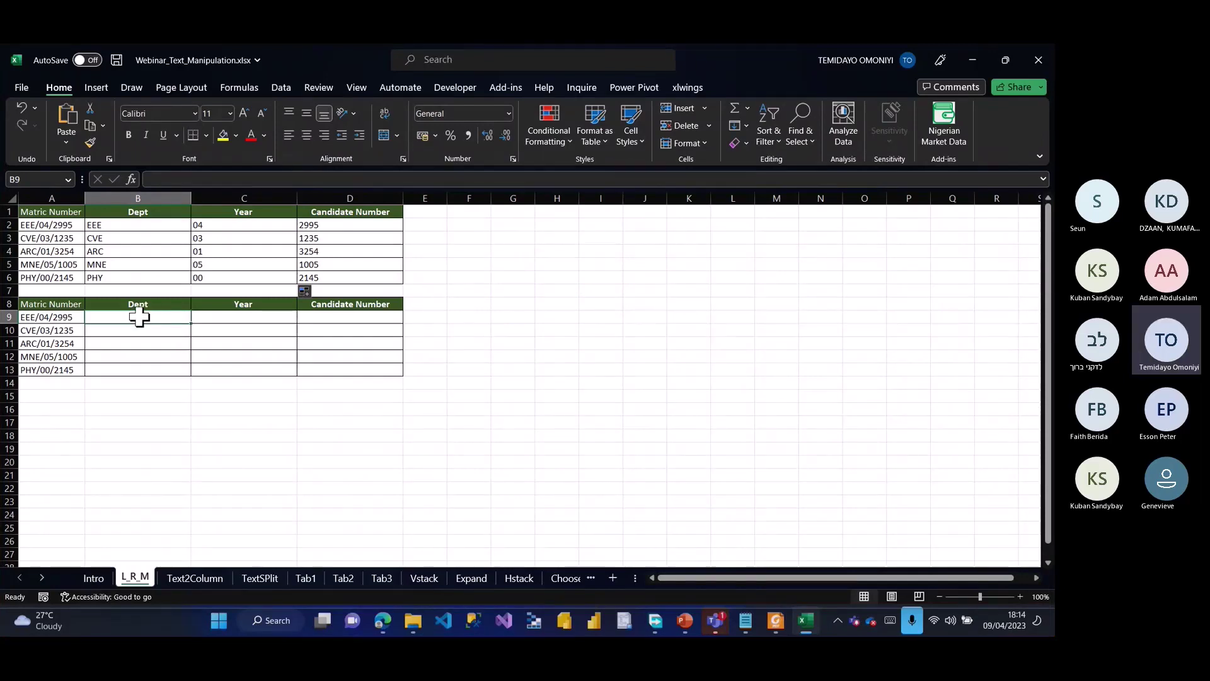
# Step: Enter EEE in Dept cell B9, fill it down to B13 and change the fill option to Flash Fill
pyautogui.write('EEE')
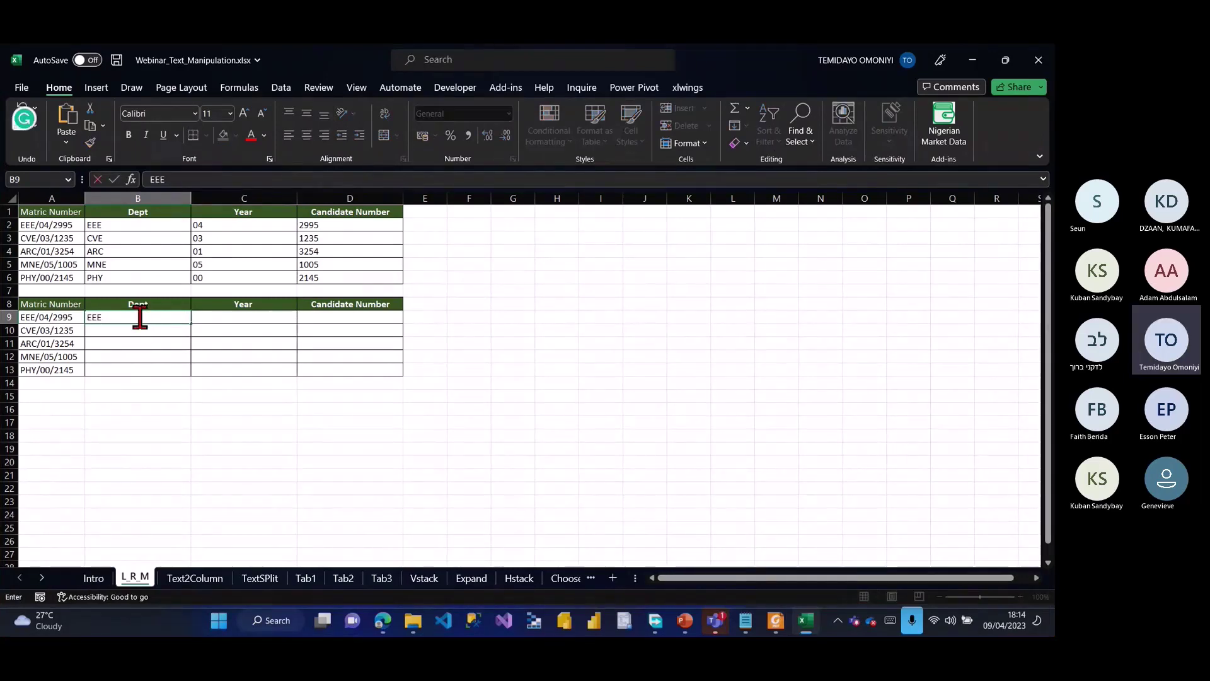
pyautogui.hotkey('ctrl', 'Return')
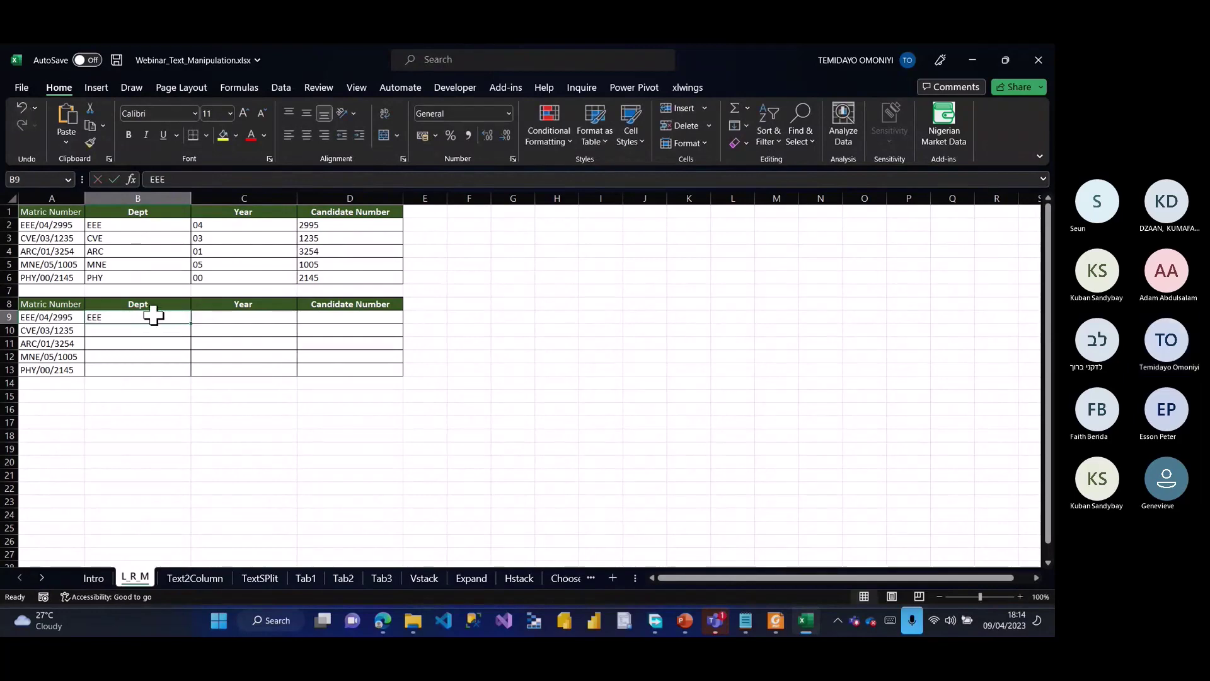
pyautogui.doubleClick(191, 323)
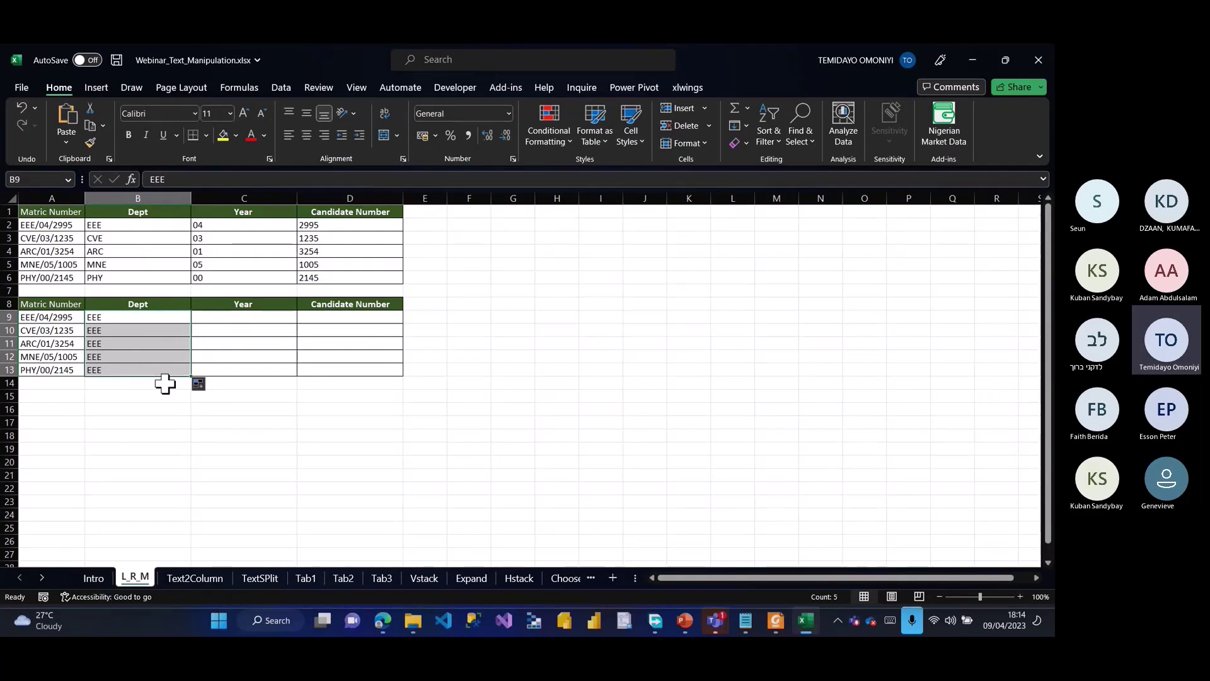
pyautogui.click(202, 387)
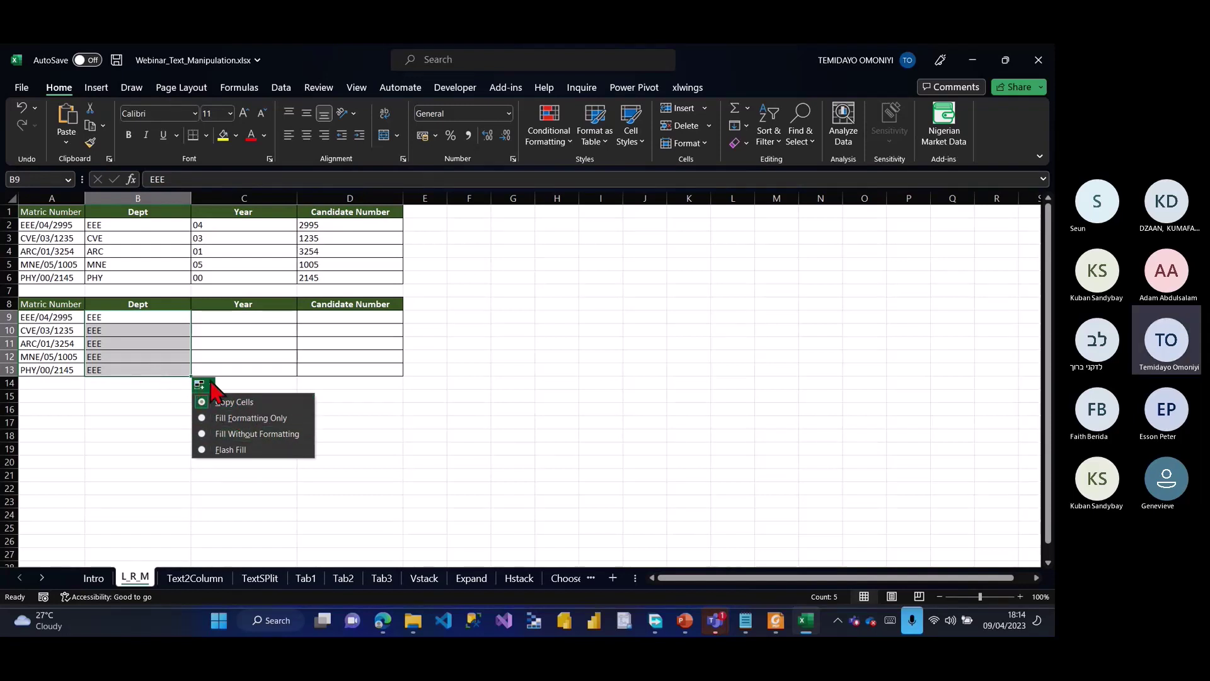
pyautogui.click(203, 450)
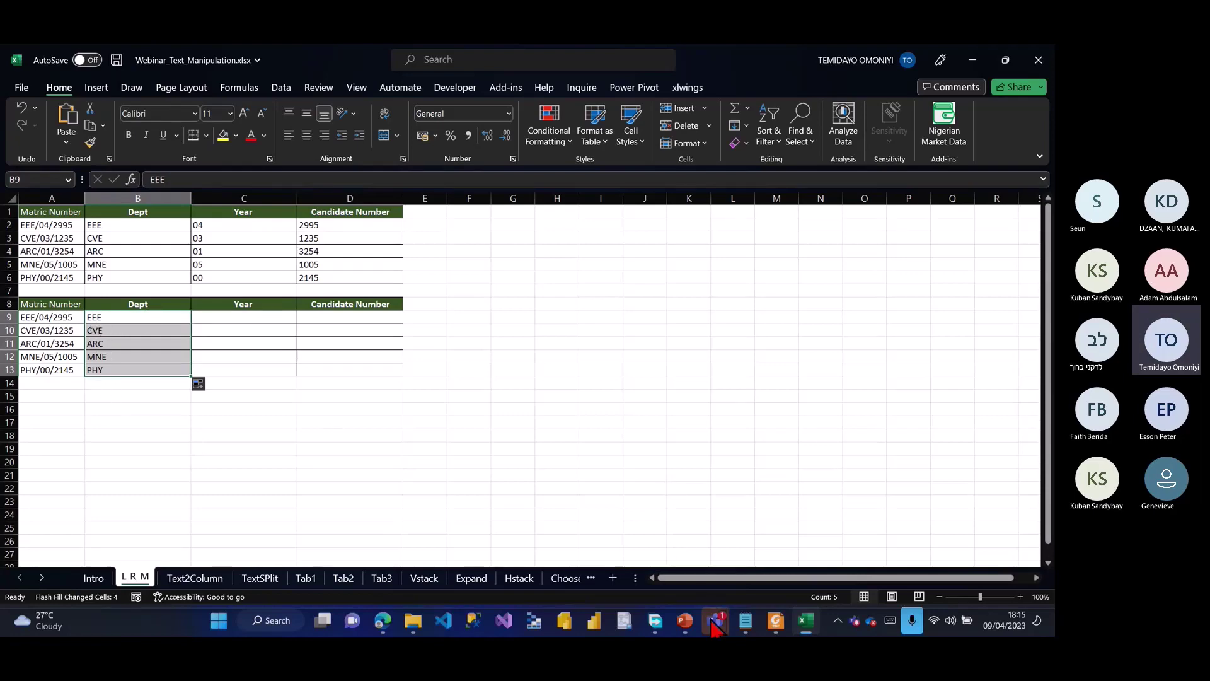
# Step: Switch to the Teams meeting window to check the meeting chat, and return to the Excel workbook
pyautogui.moveTo(716, 623)
pyautogui.click(768, 522)
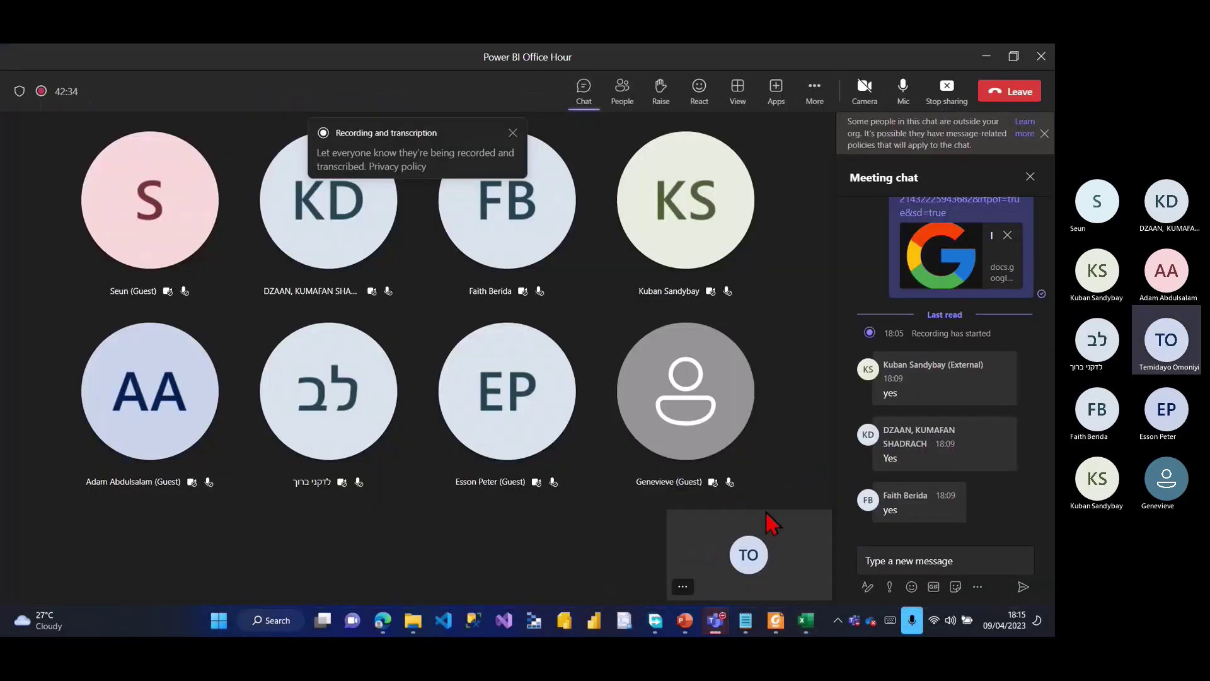
pyautogui.hotkey('alt', 'Tab')
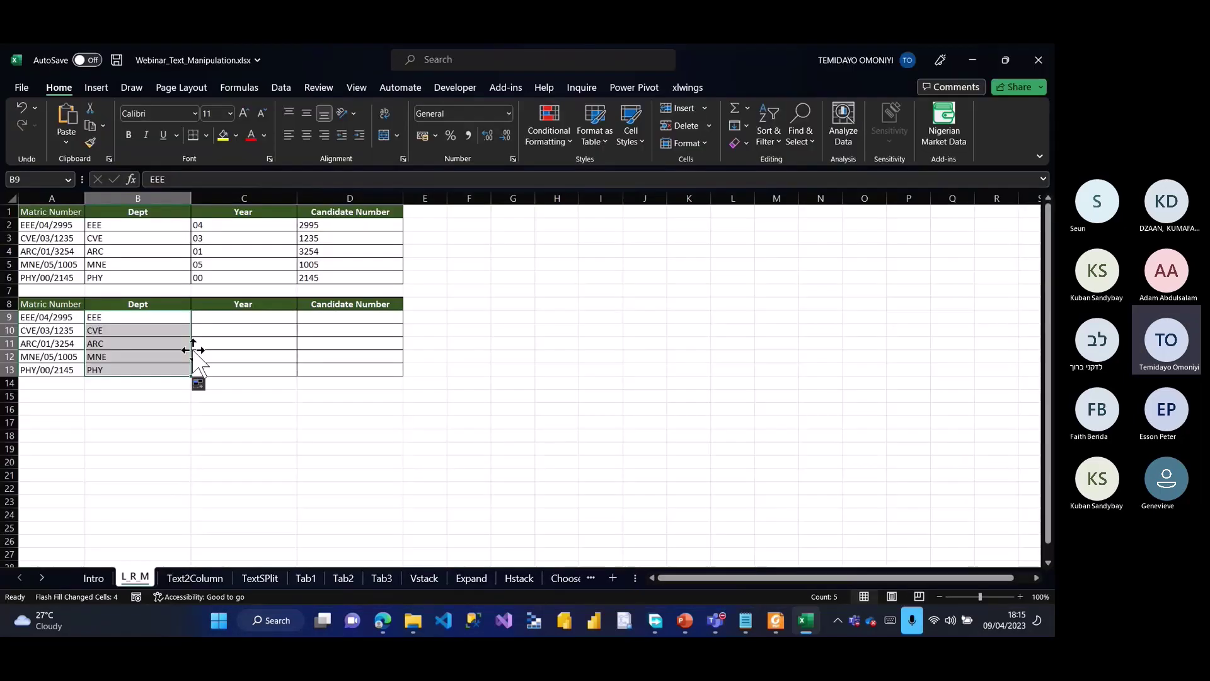
# Step: Clear the Dept values in B9:B13 of the second table
pyautogui.click(126, 318)
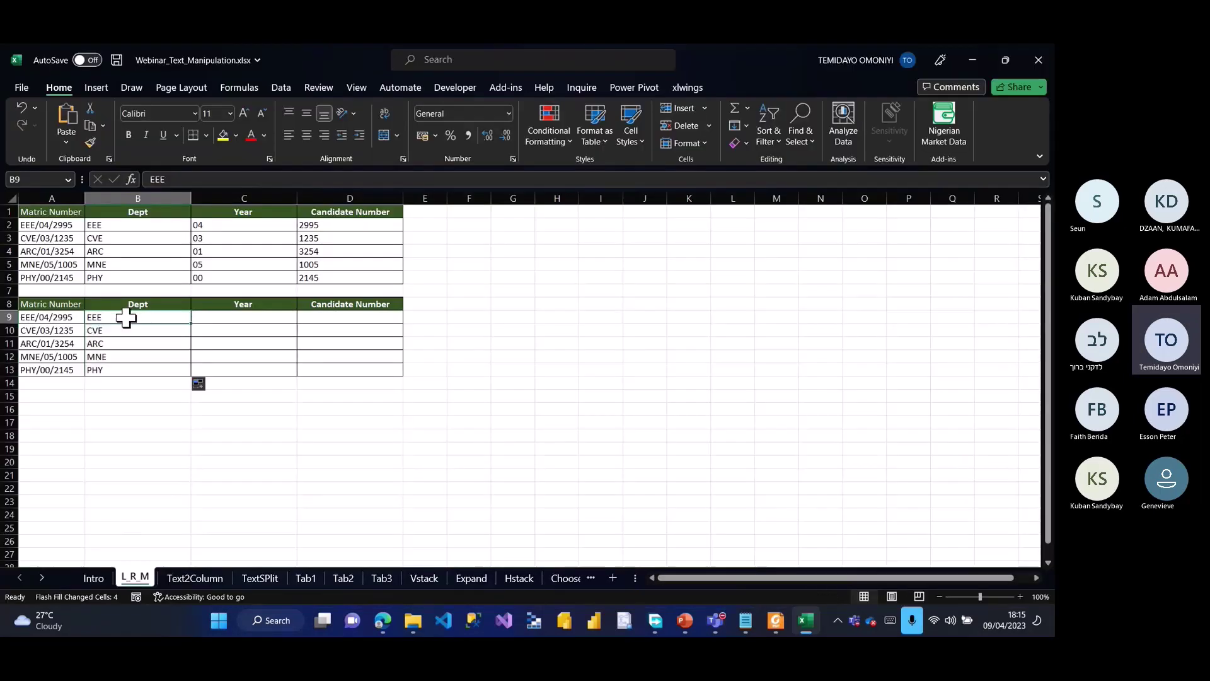
pyautogui.hotkey('ctrl', 'shift', 'Down')
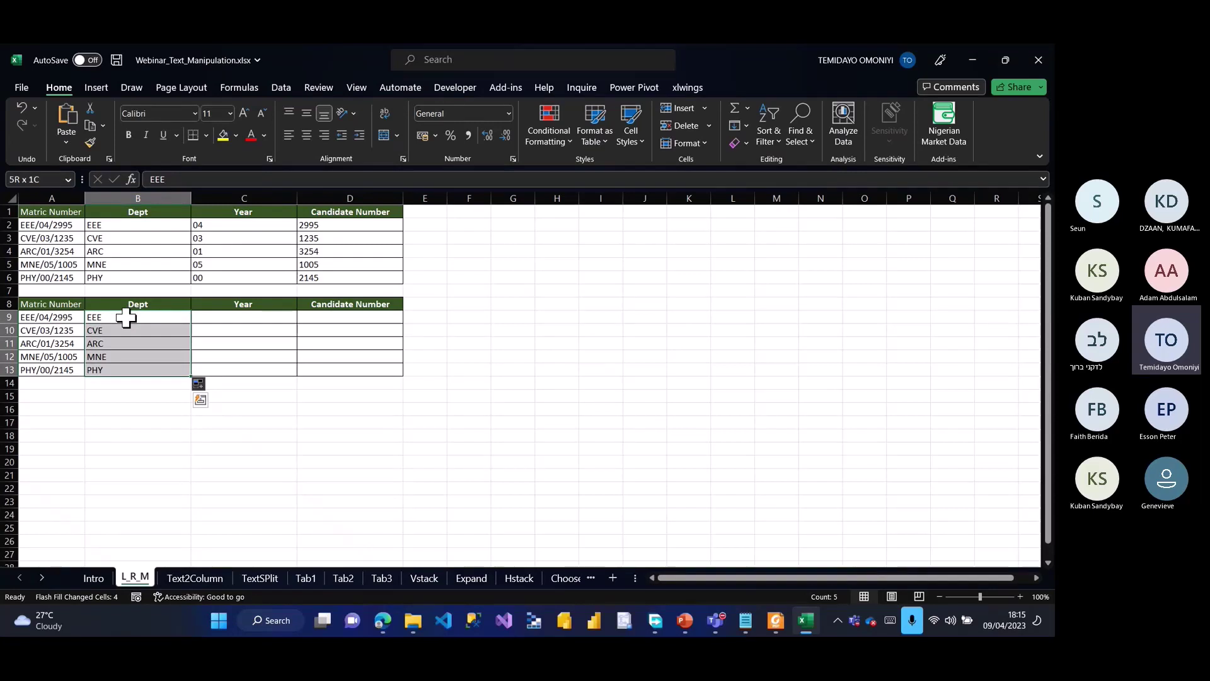
pyautogui.press('Delete')
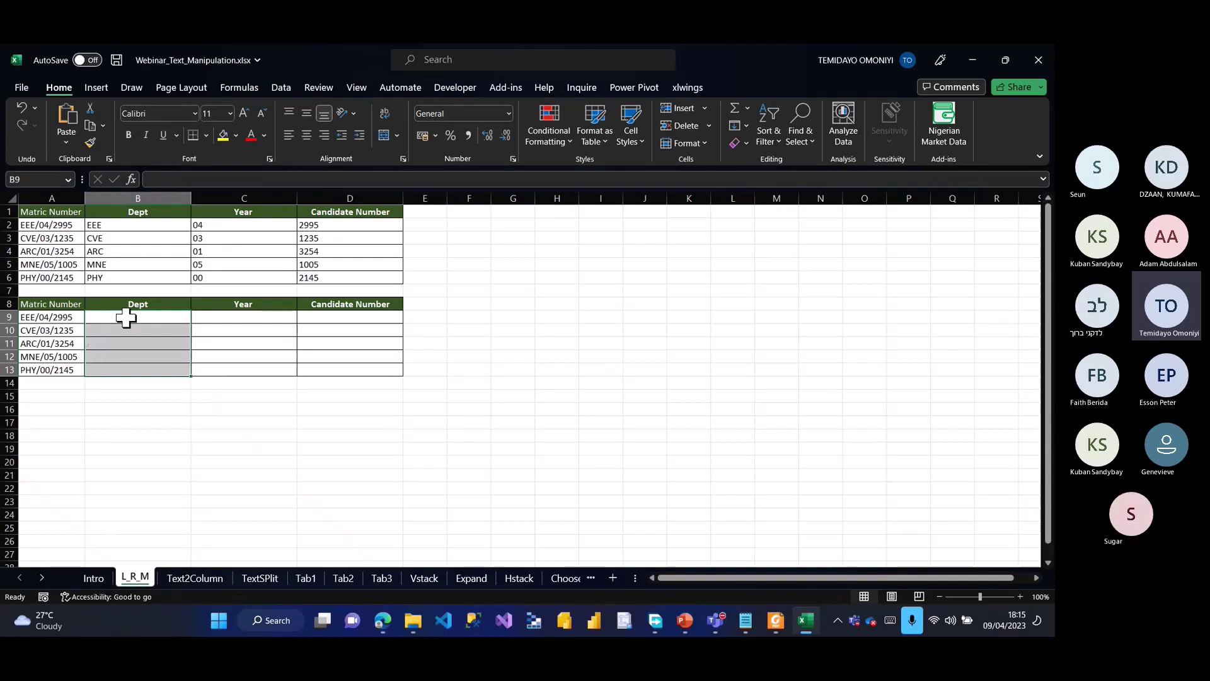
# Step: Enter EEE in Dept cell B9 and run Flash Fill from B10 to complete the Dept column down to B13
pyautogui.click(125, 318)
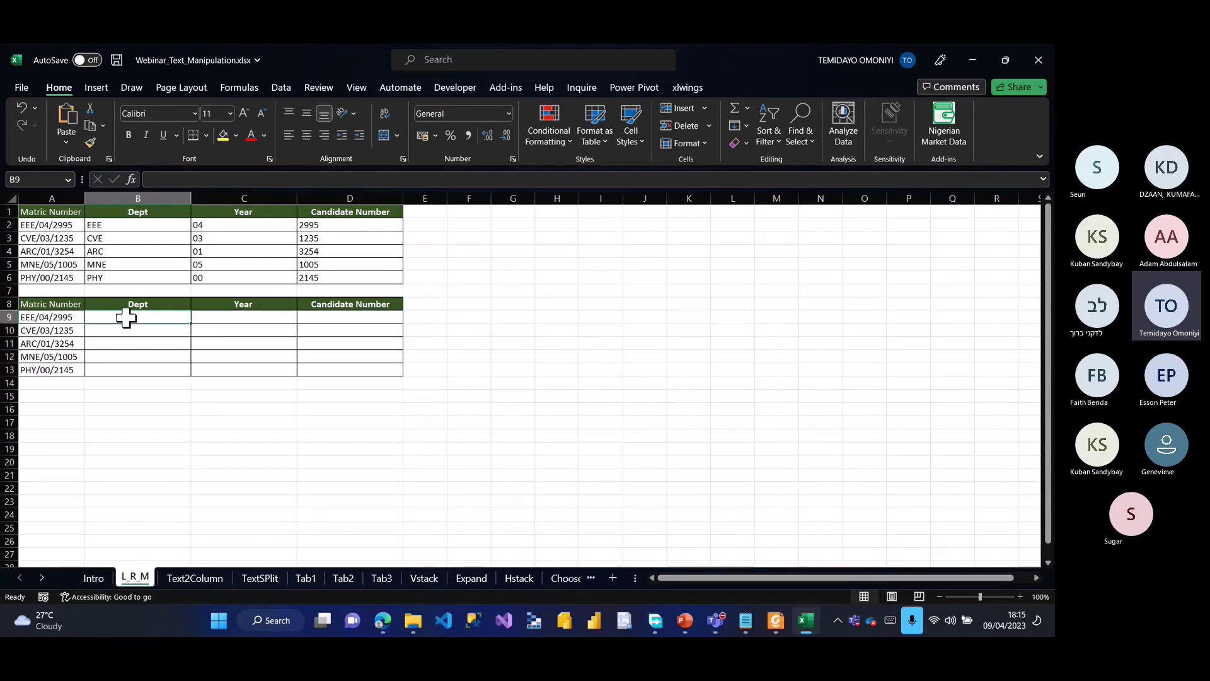
pyautogui.write('EEE')
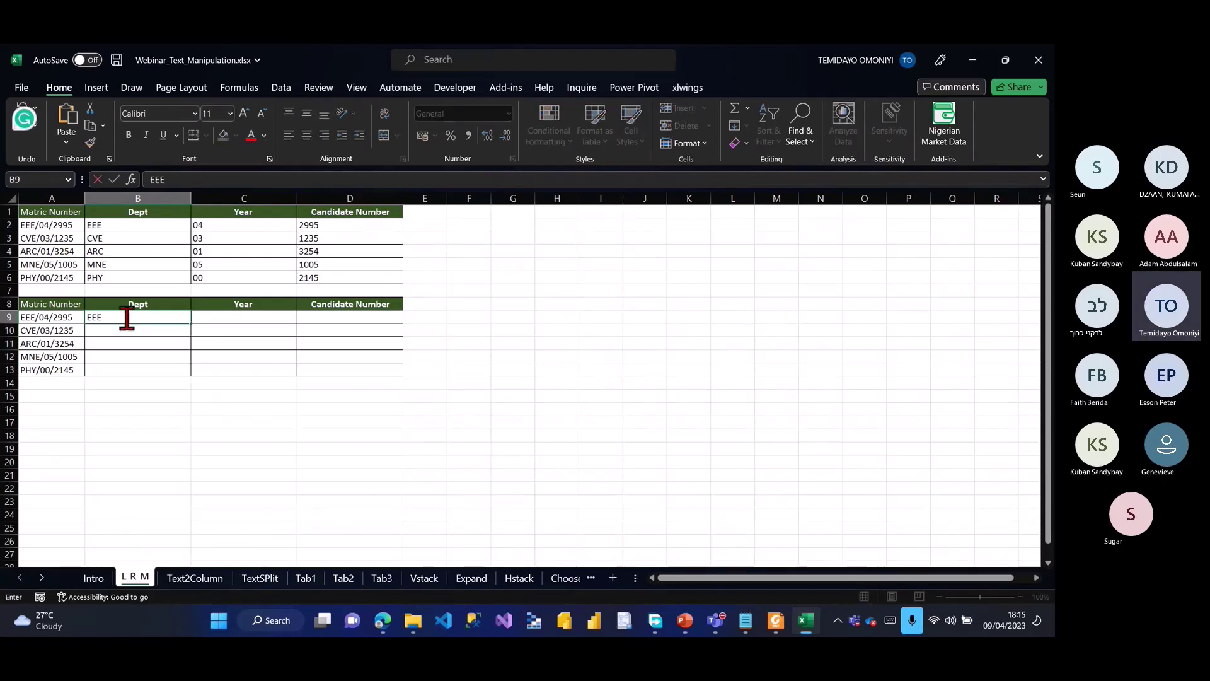
pyautogui.press('Return')
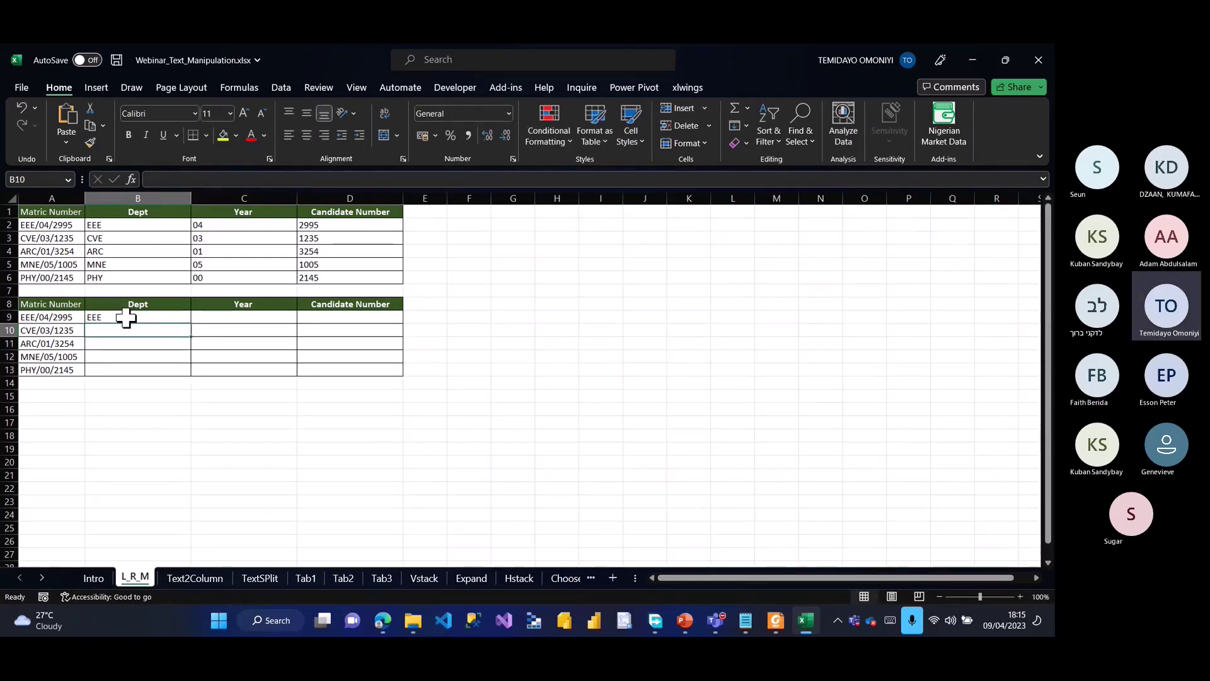
pyautogui.hotkey('ctrl', 'e')
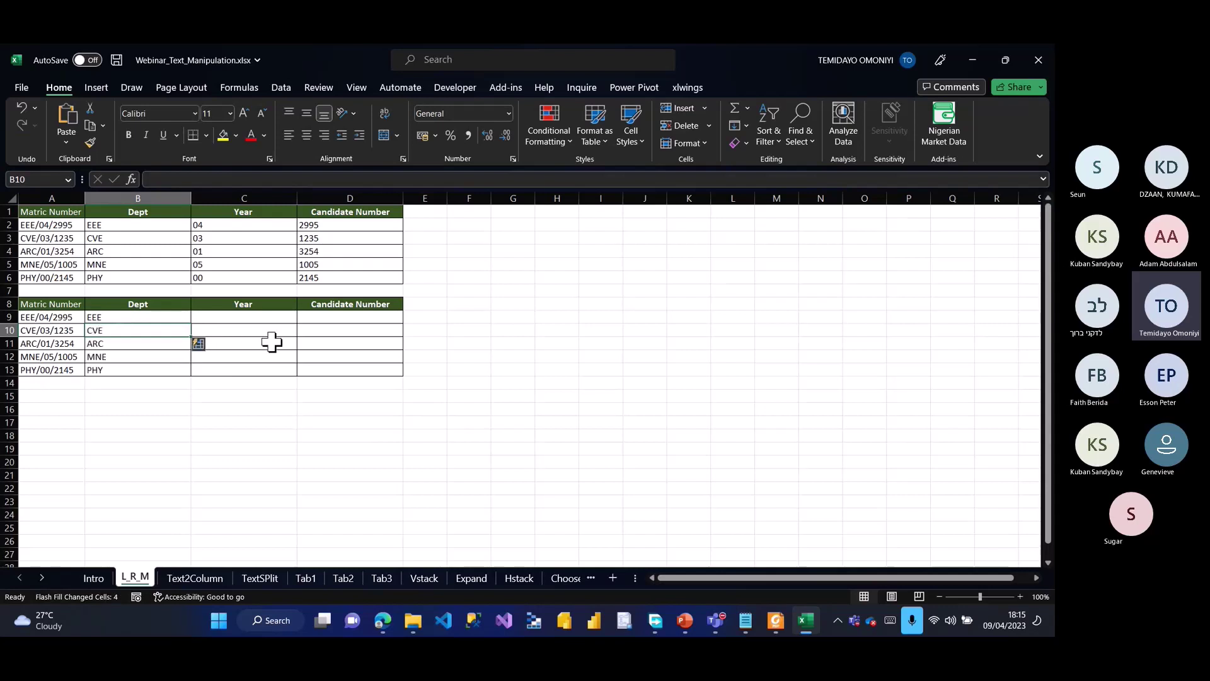
# Step: Enter 04 in Year cell C9 and run Flash Fill from C10 to complete the Year column down to C13
pyautogui.click(222, 318)
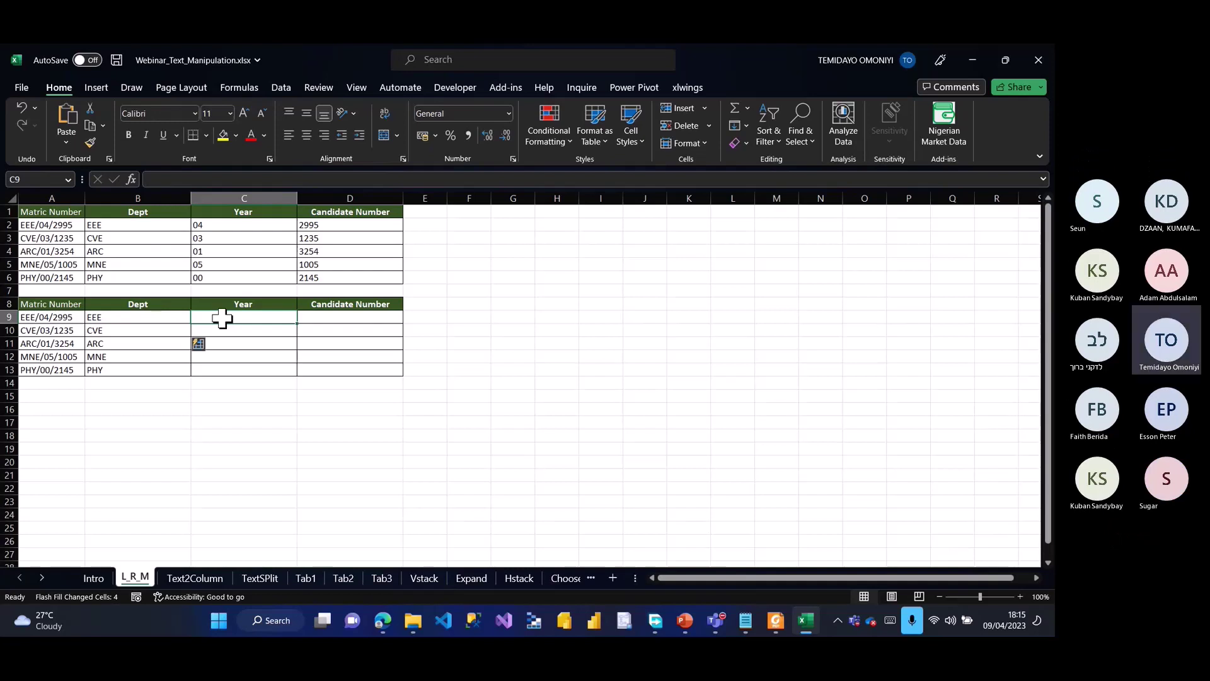
pyautogui.write('04')
pyautogui.press('Return')
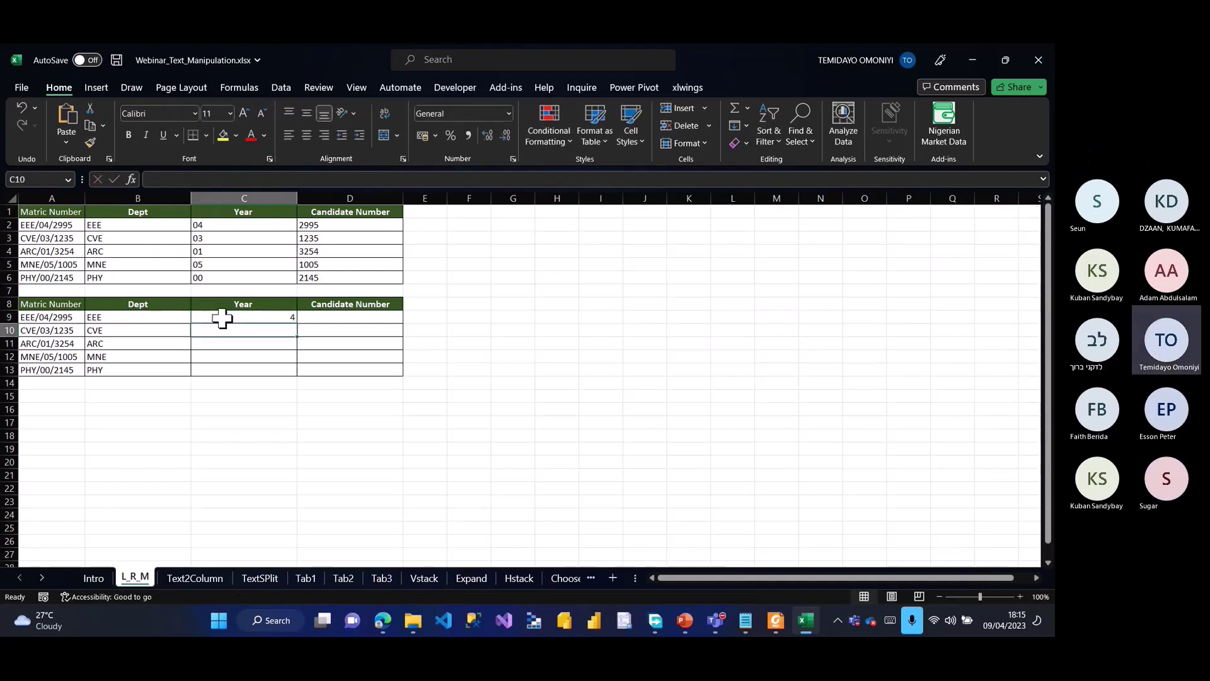
pyautogui.hotkey('ctrl', 'e')
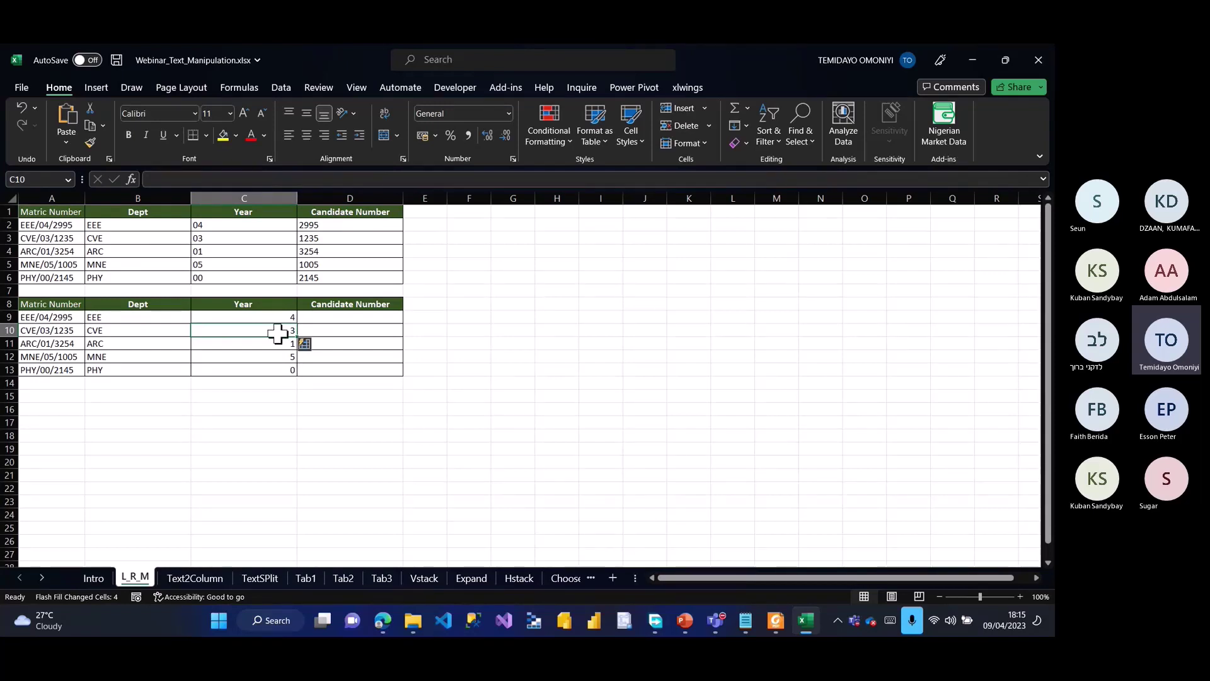
# Step: Copy the last four digits of the matric number in A9 into Candidate Number cell D9 and Flash Fill the column down to D13
pyautogui.moveTo(252, 316); pyautogui.dragTo(248, 371)
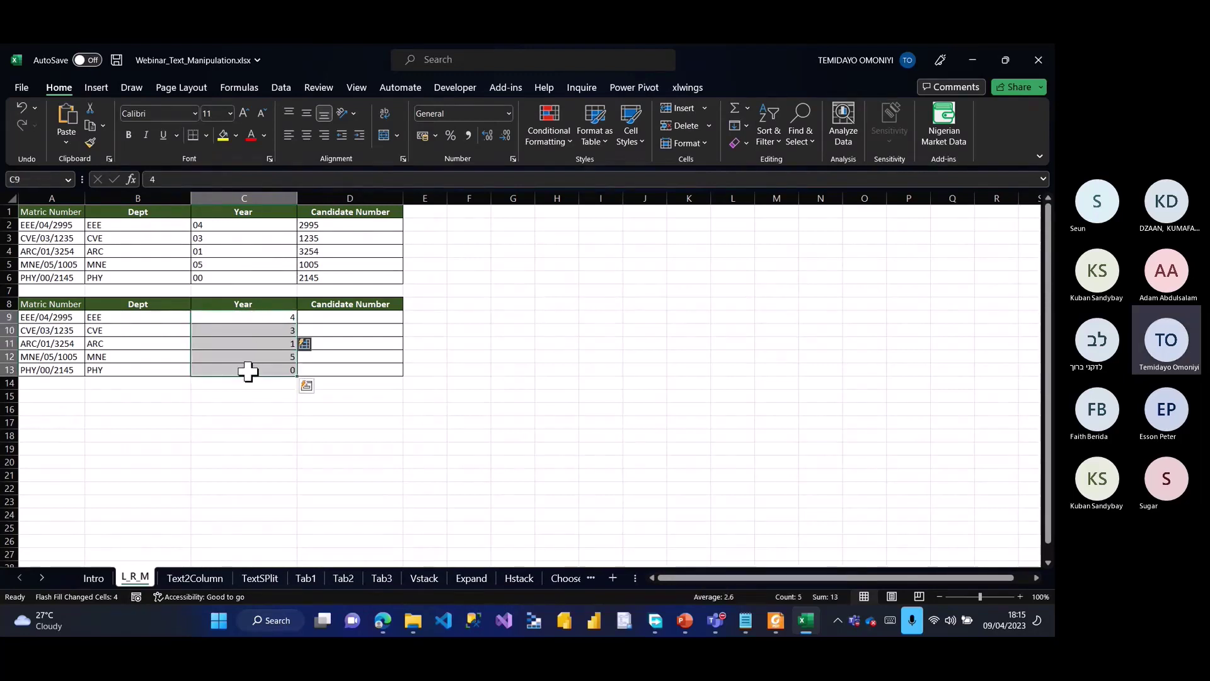
pyautogui.click(331, 315)
pyautogui.click(55, 315)
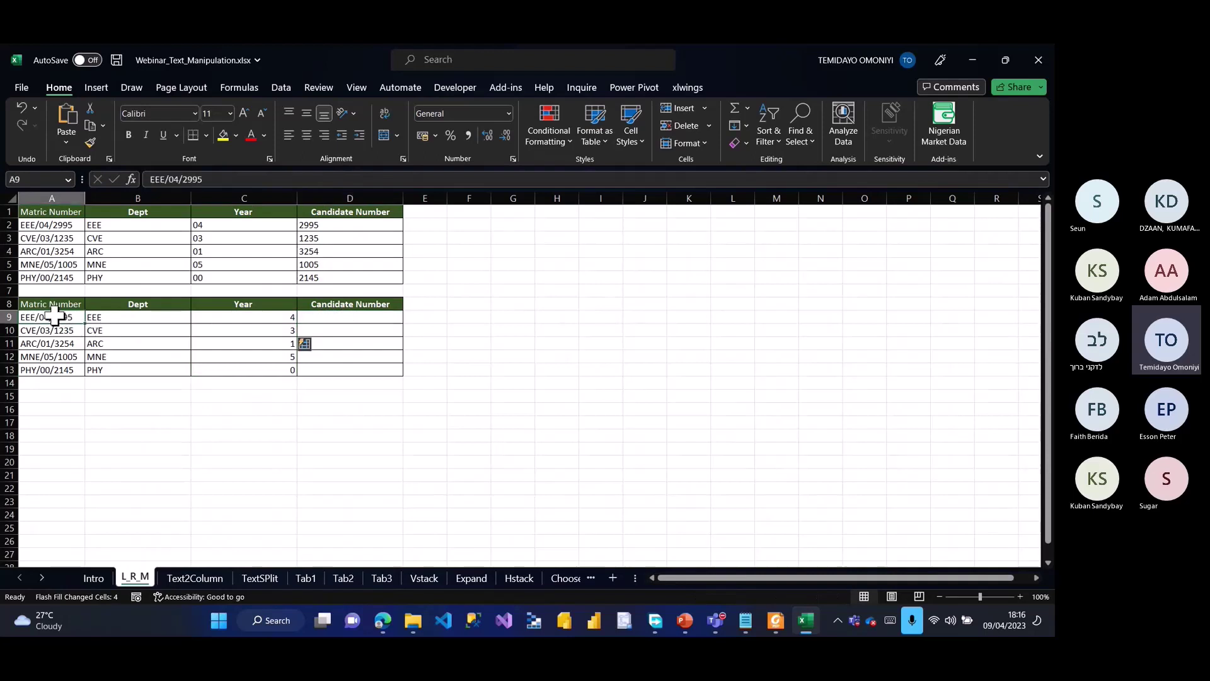
pyautogui.doubleClick(195, 180)
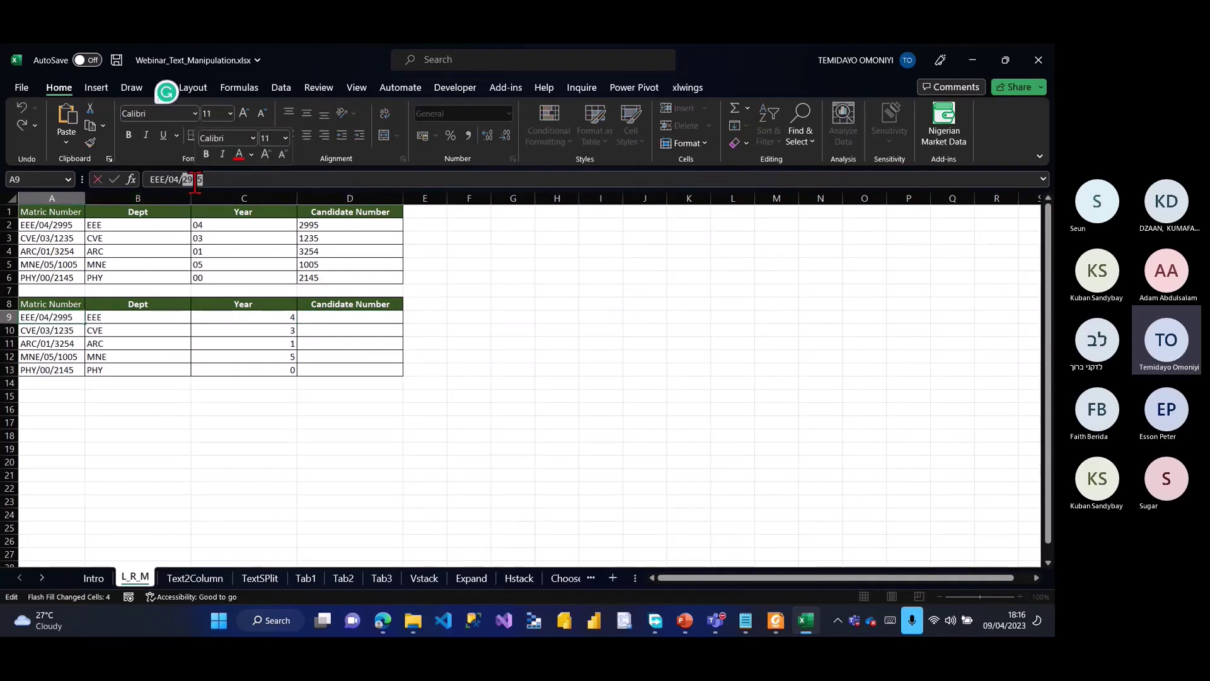
pyautogui.hotkey('ctrl', 'c')
pyautogui.click(331, 315)
pyautogui.hotkey('ctrl', 'v')
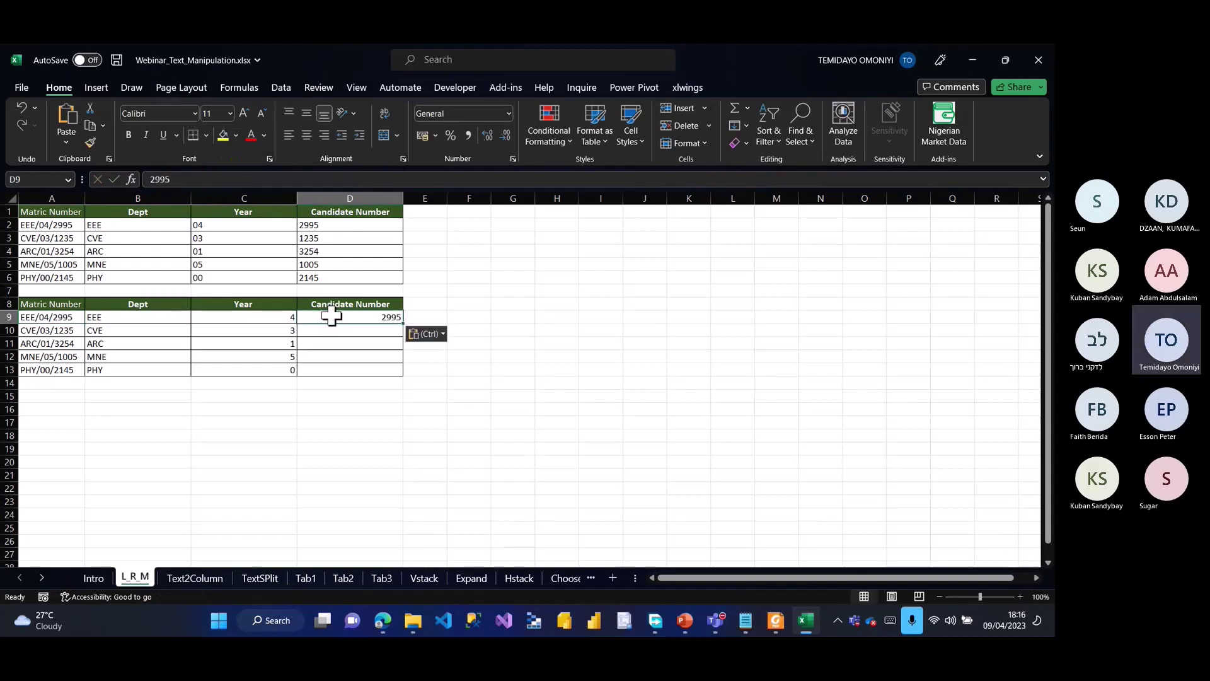
pyautogui.hotkey('ctrl', 'e')
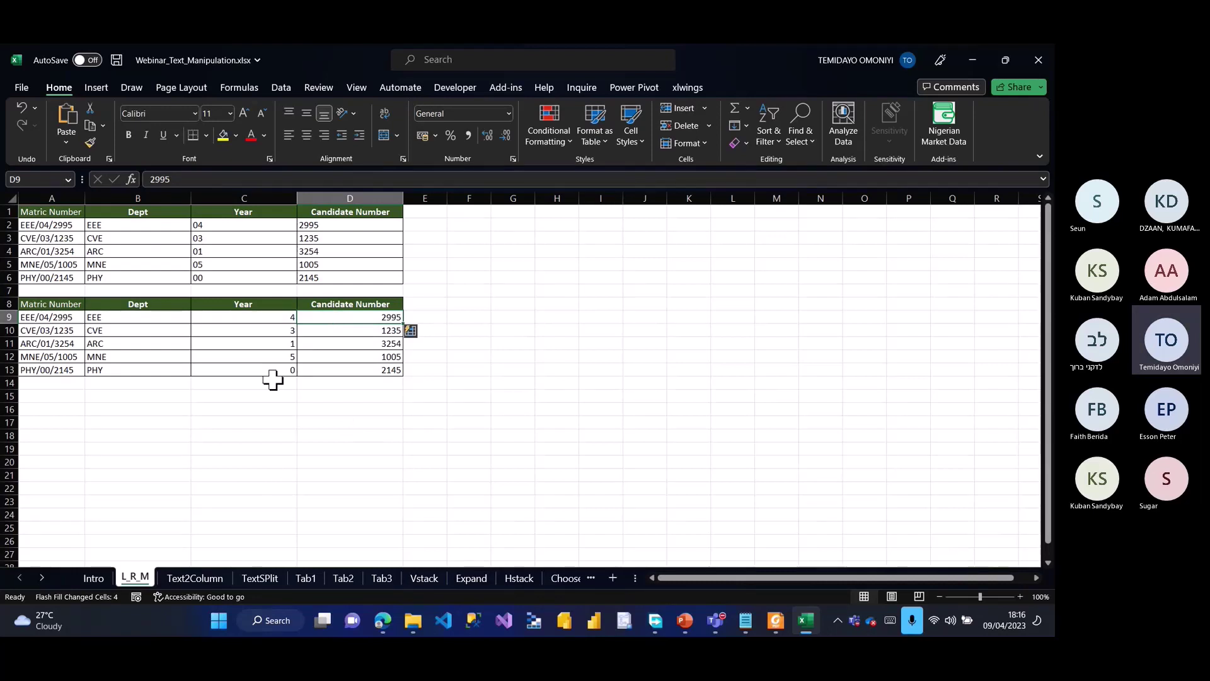
# Step: Change the department code at the start of the matric number in A9 to CMP
pyautogui.click(42, 317)
pyautogui.click(167, 180)
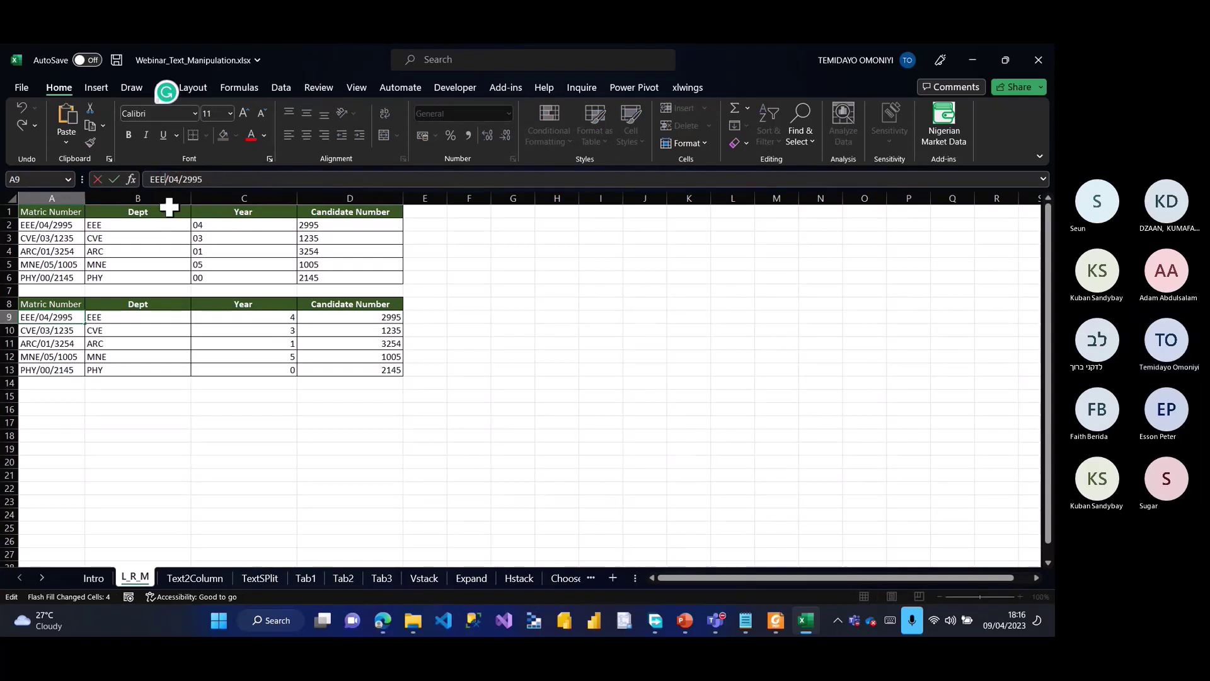
pyautogui.press('BackSpace')
pyautogui.press('BackSpace')
pyautogui.press('BackSpace')
pyautogui.write('CM')
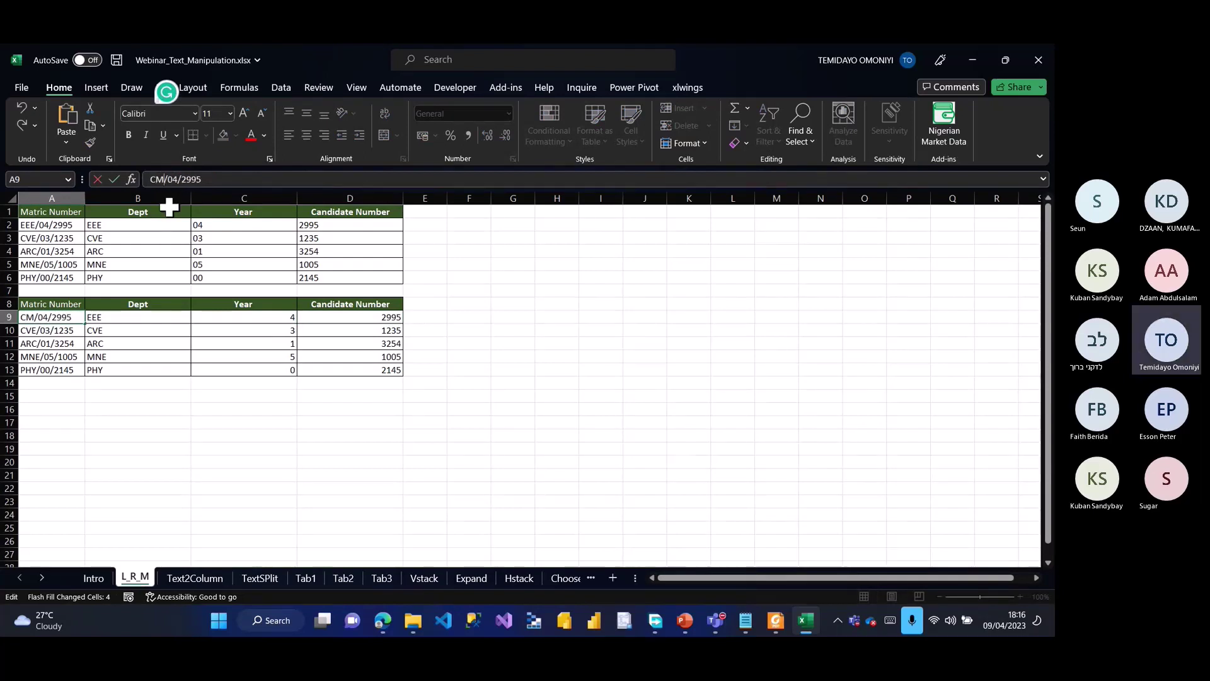
pyautogui.write('P')
pyautogui.press('Return')
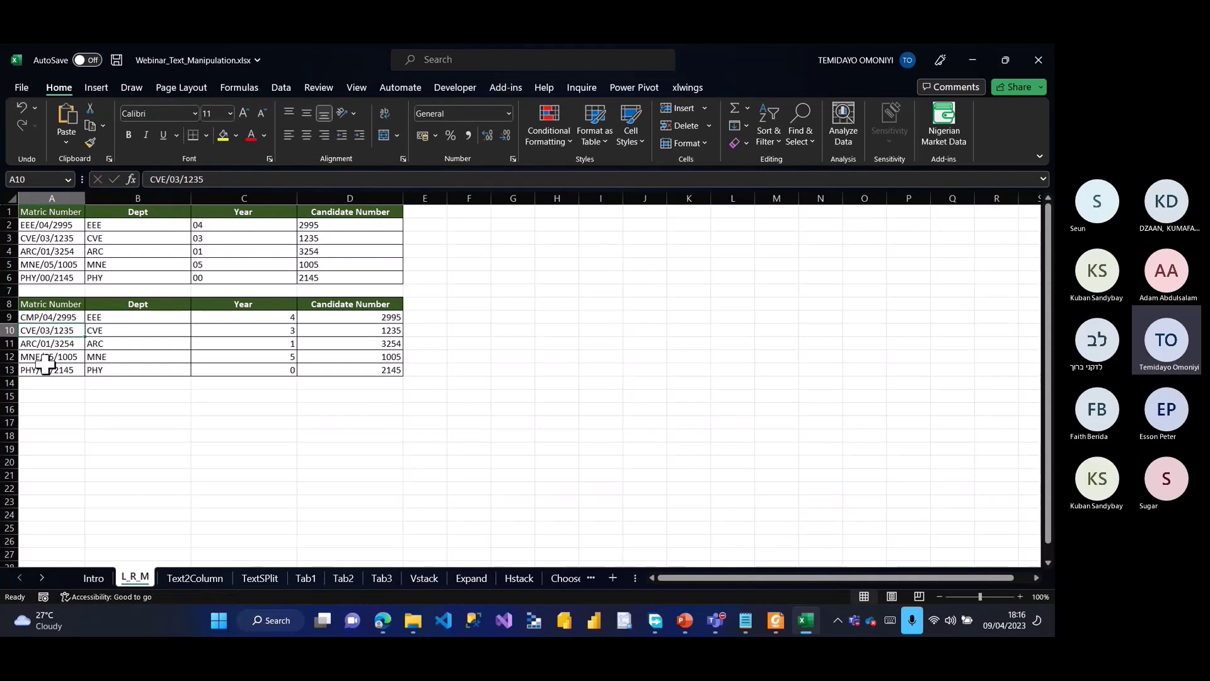
# Step: Check whether Dept cell B9 follows the changed department code in A9
pyautogui.click(121, 316)
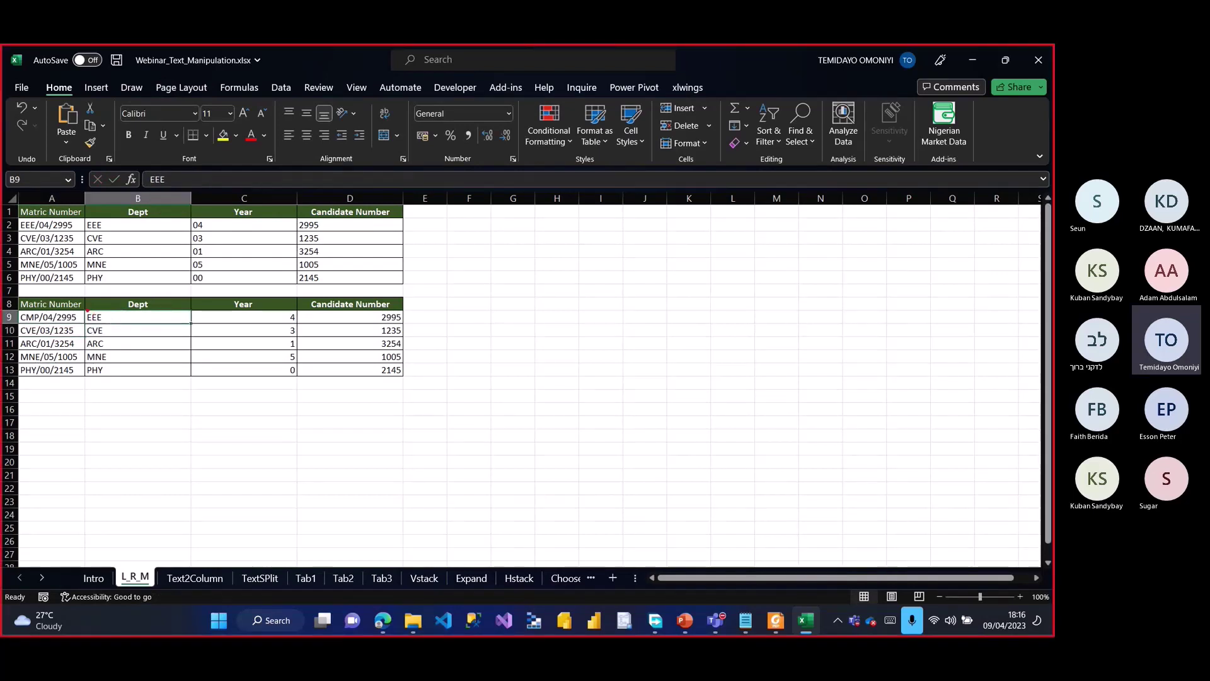
pyautogui.moveTo(85, 309); pyautogui.dragTo(135, 326)
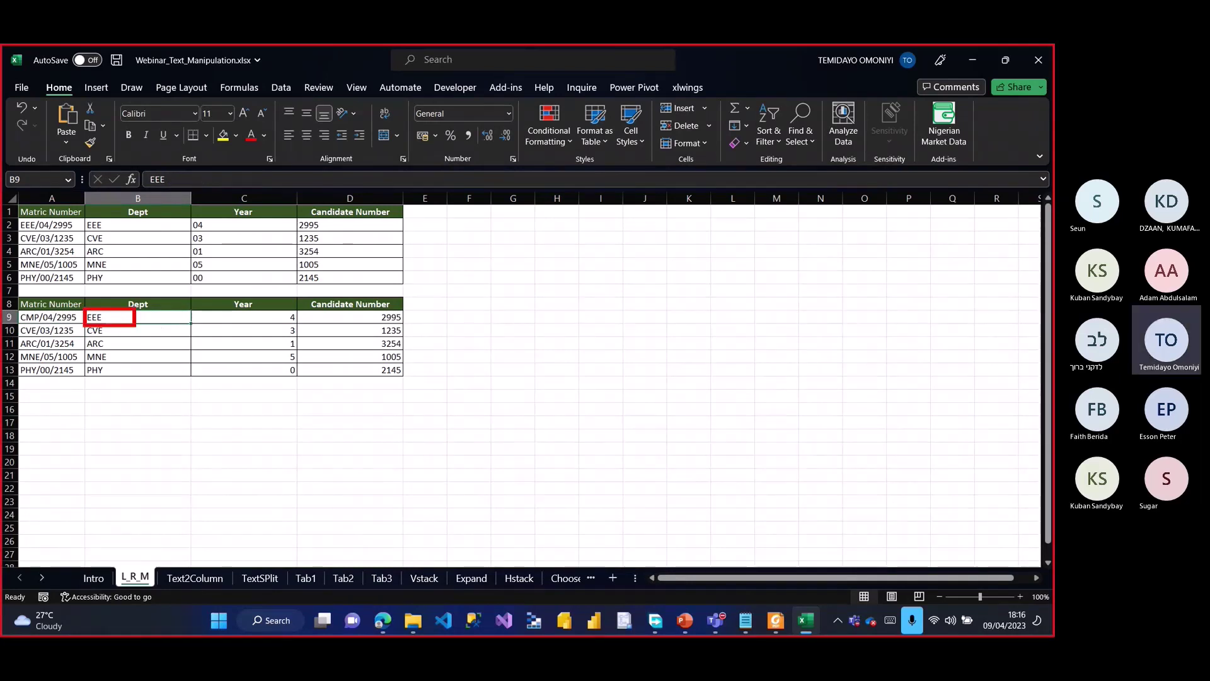
pyautogui.moveTo(17, 310); pyautogui.dragTo(40, 324)
pyautogui.press('Escape')
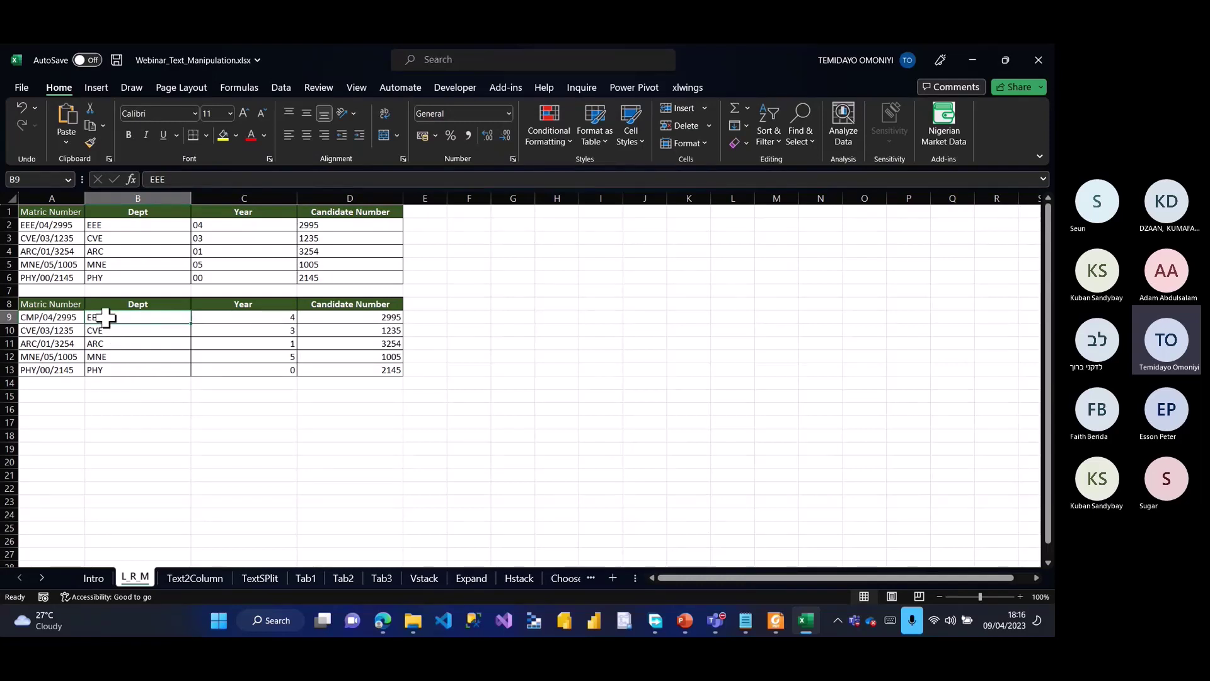
# Step: Enter EEE in F9, away from the second table, and try to Flash Fill from F10
pyautogui.click(467, 316)
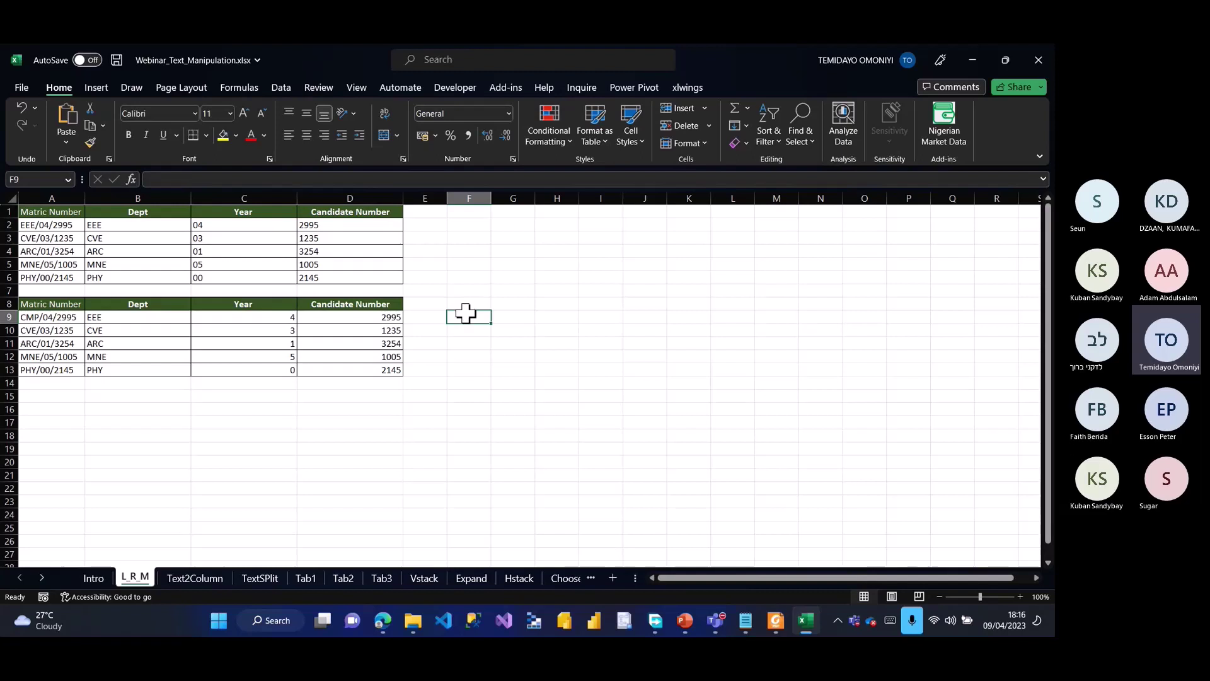
pyautogui.write('EEE')
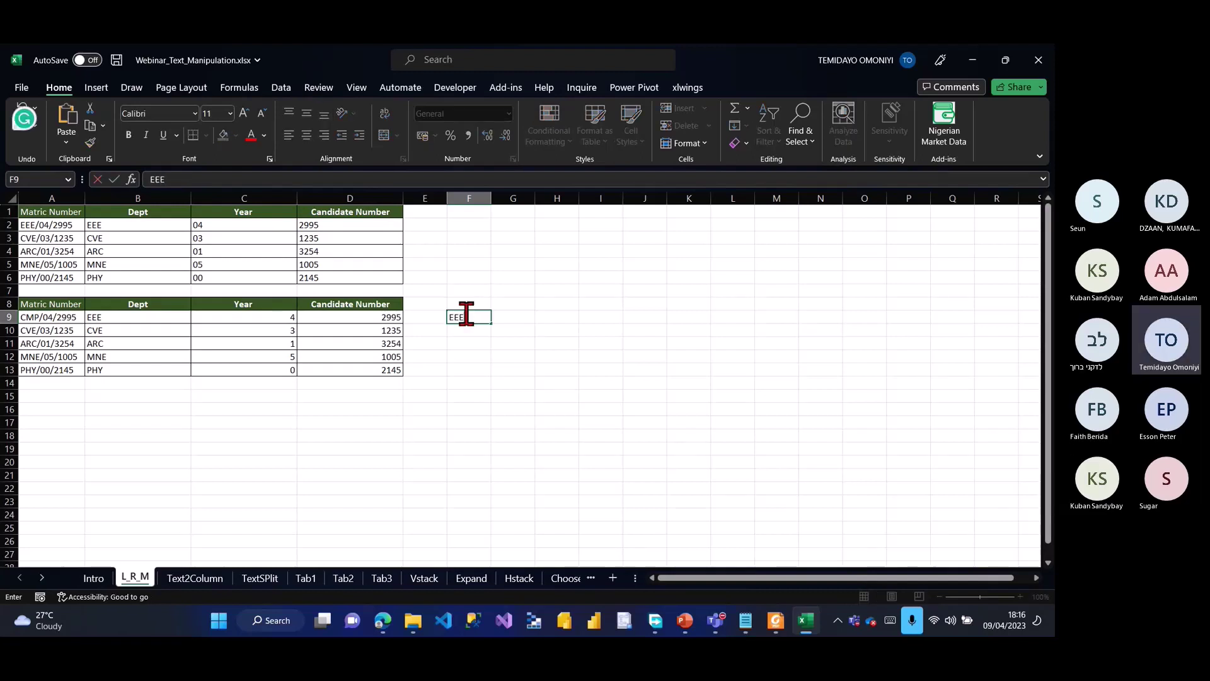
pyautogui.press('Return')
pyautogui.hotkey('ctrl', 'e')
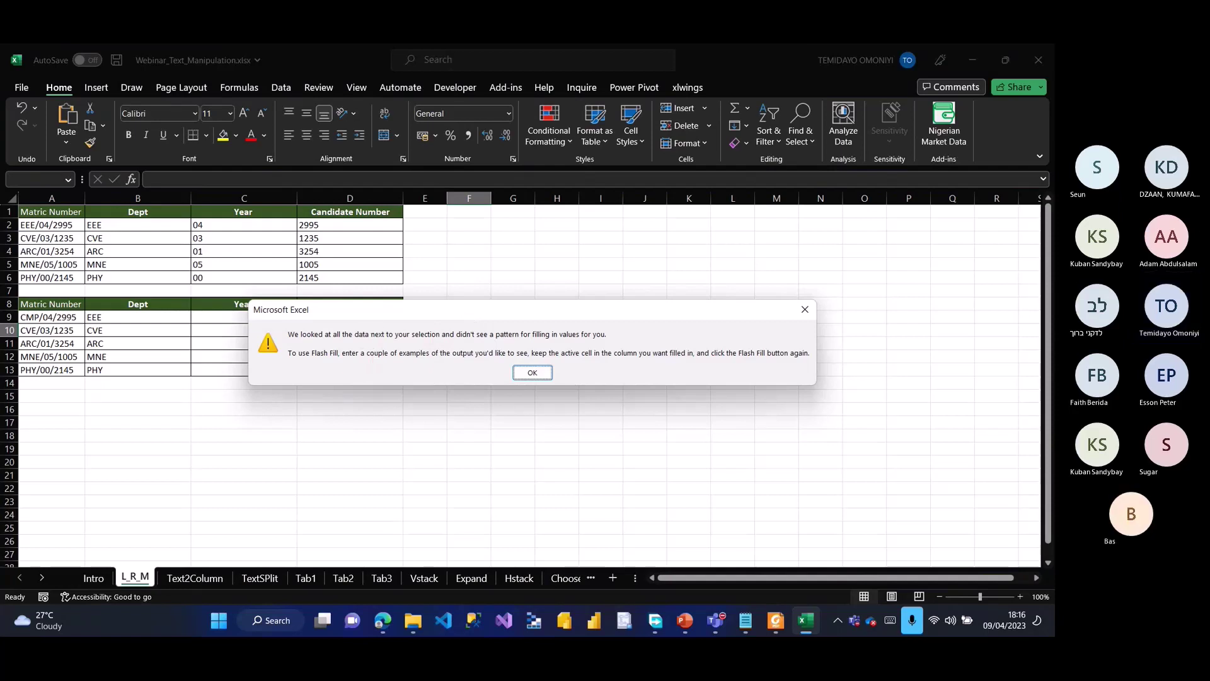
pyautogui.moveTo(364, 310); pyautogui.dragTo(354, 308)
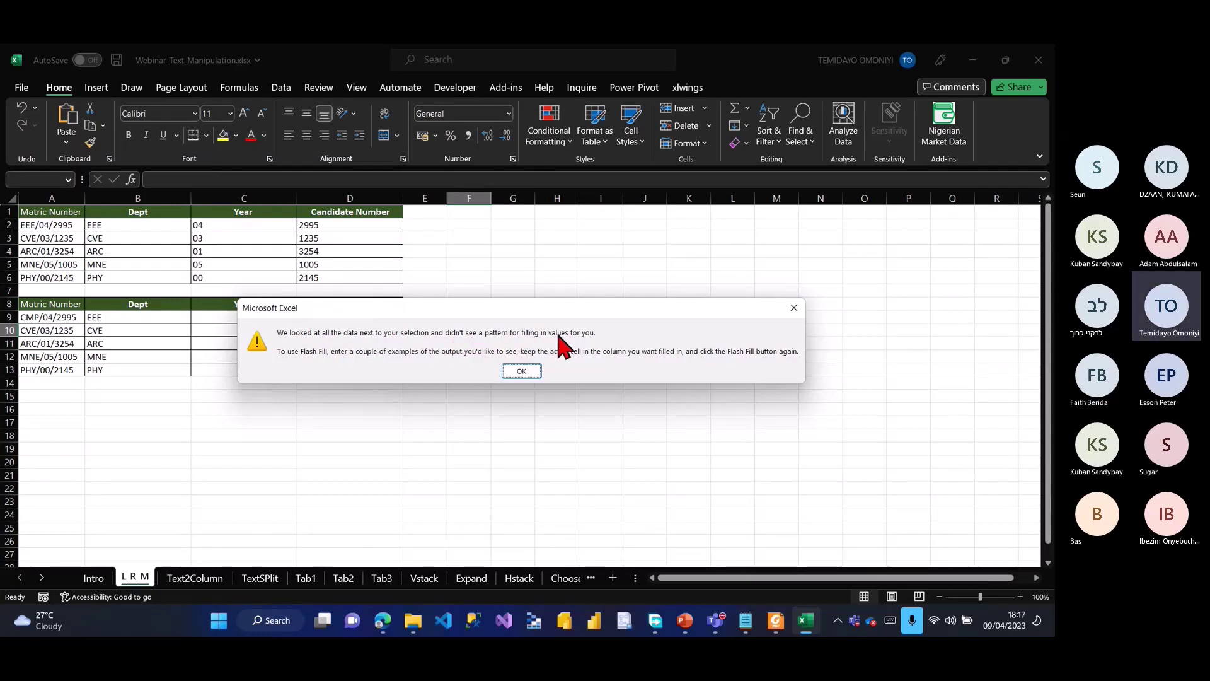
pyautogui.click(793, 307)
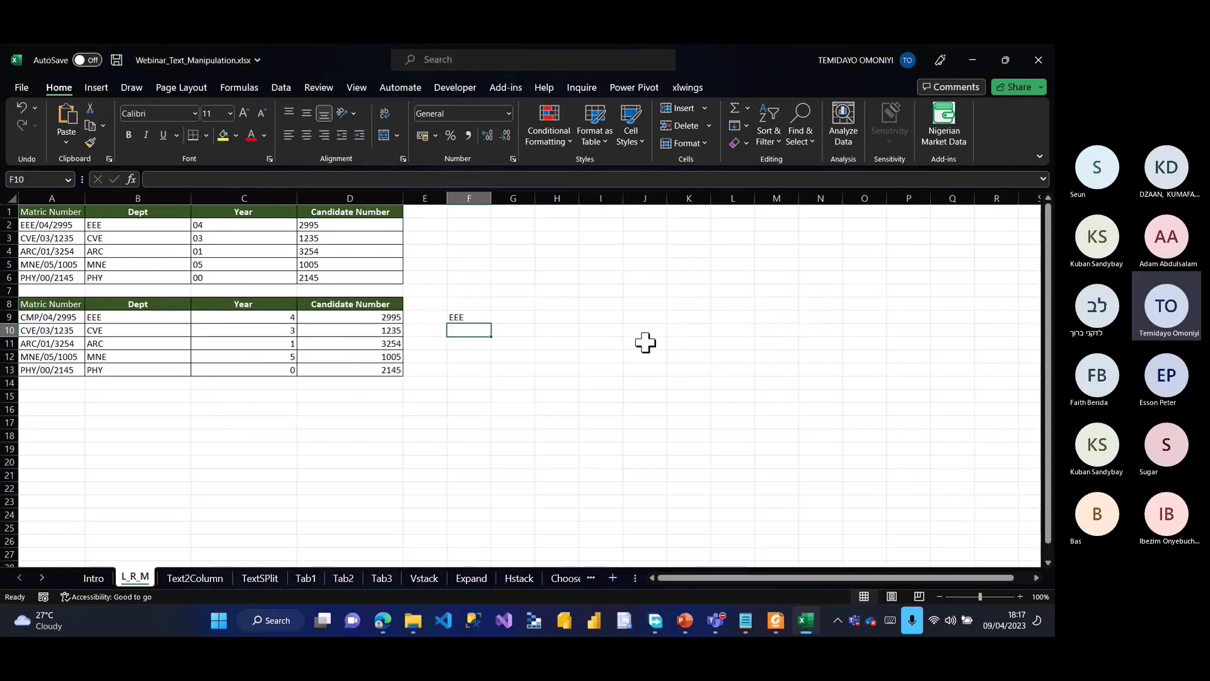
pyautogui.click(455, 315)
pyautogui.write('EEE')
pyautogui.press('Return')
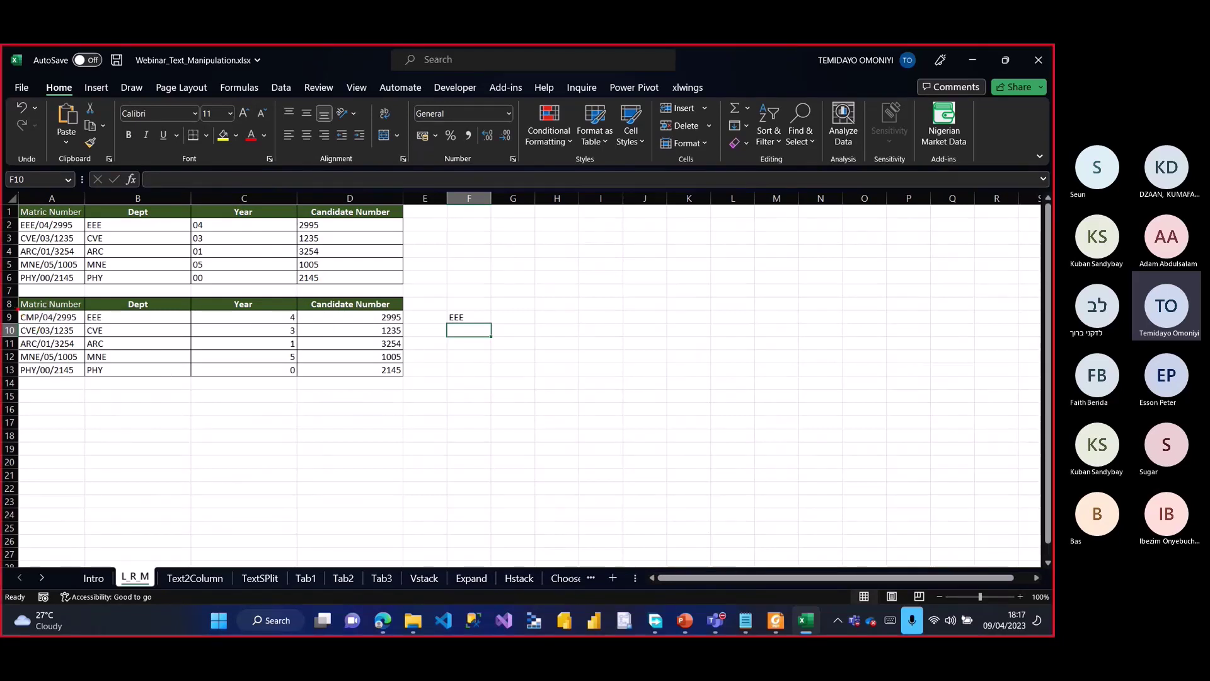
pyautogui.moveTo(18, 308)
pyautogui.mouseDown()
pyautogui.moveTo(87, 362)
pyautogui.moveTo(95, 386)
pyautogui.moveTo(84, 378)
pyautogui.mouseUp()
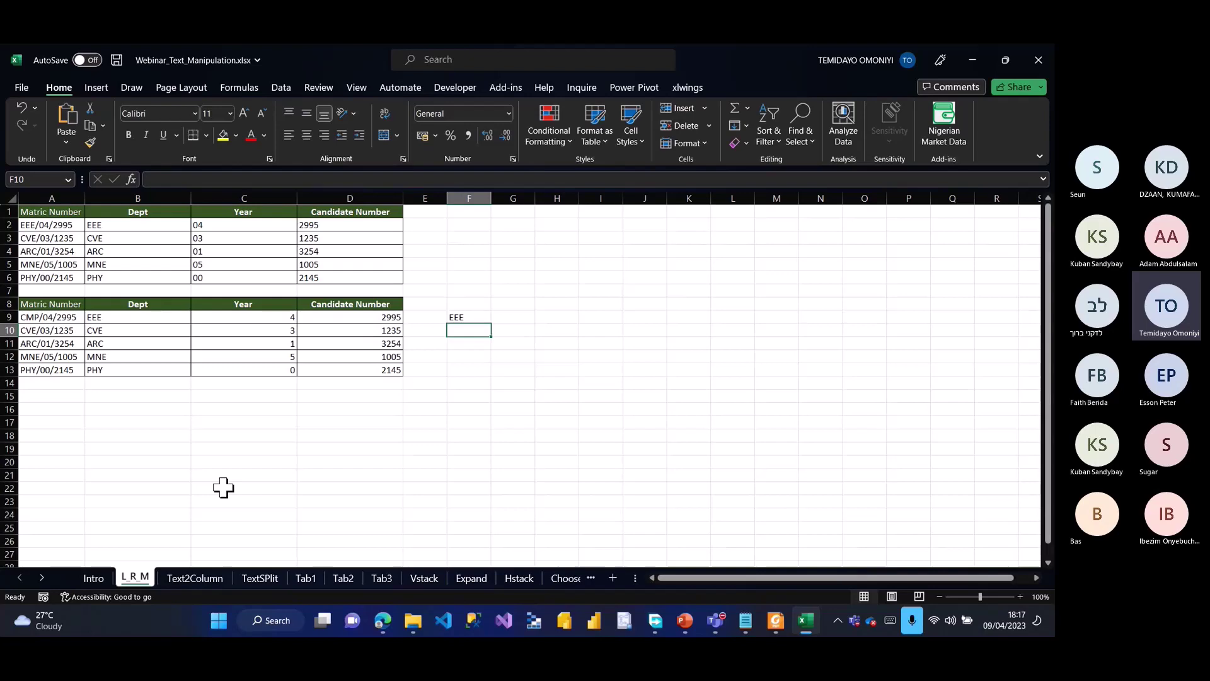
# Step: Switch to the Text2Column sheet and examine the full-name list in column A and the empty columns B and C beside it
pyautogui.click(199, 581)
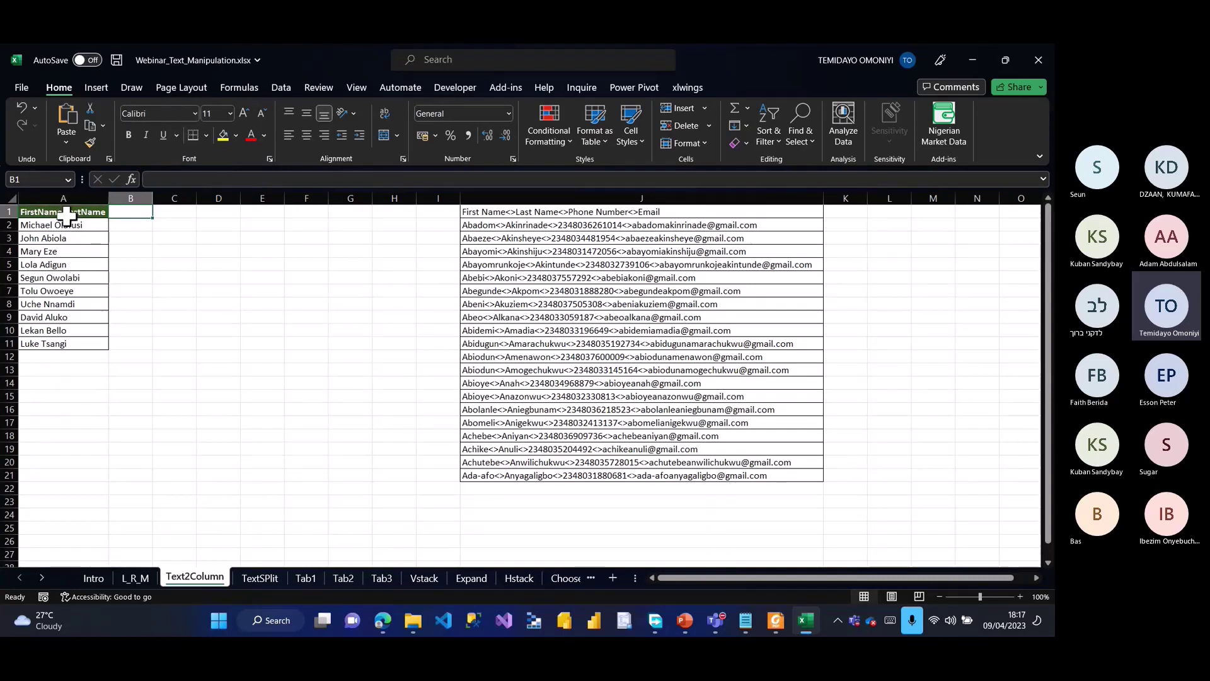
pyautogui.click(65, 214)
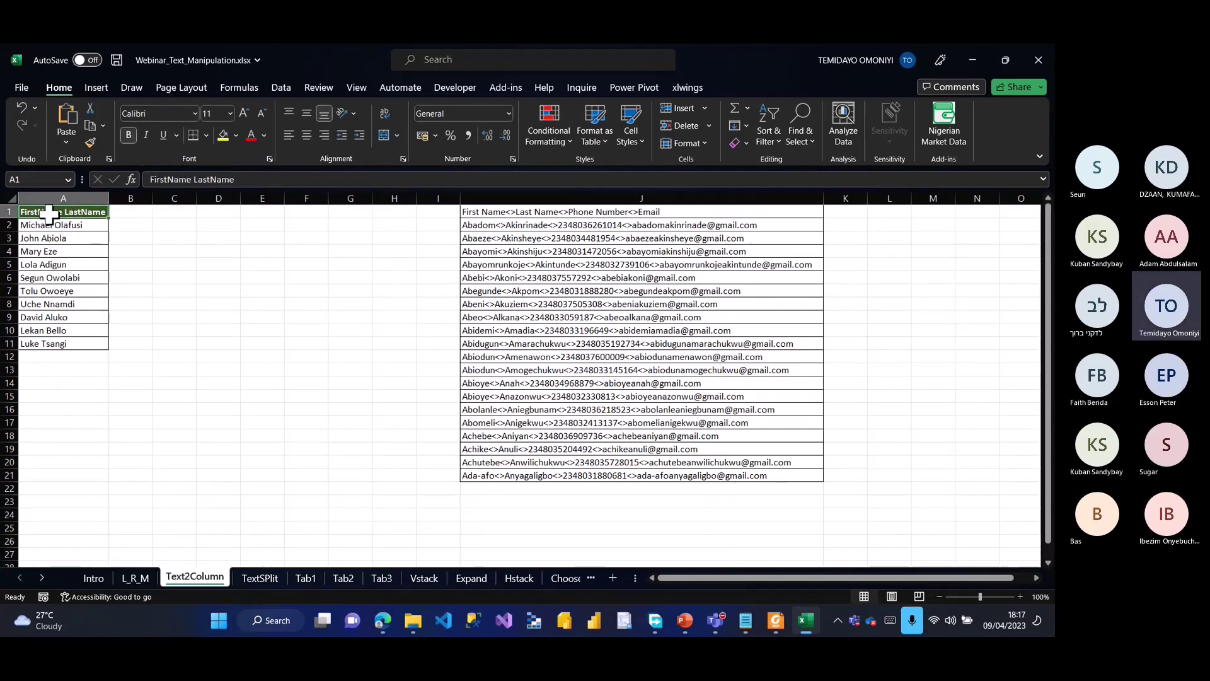
pyautogui.moveTo(52, 211); pyautogui.dragTo(62, 343)
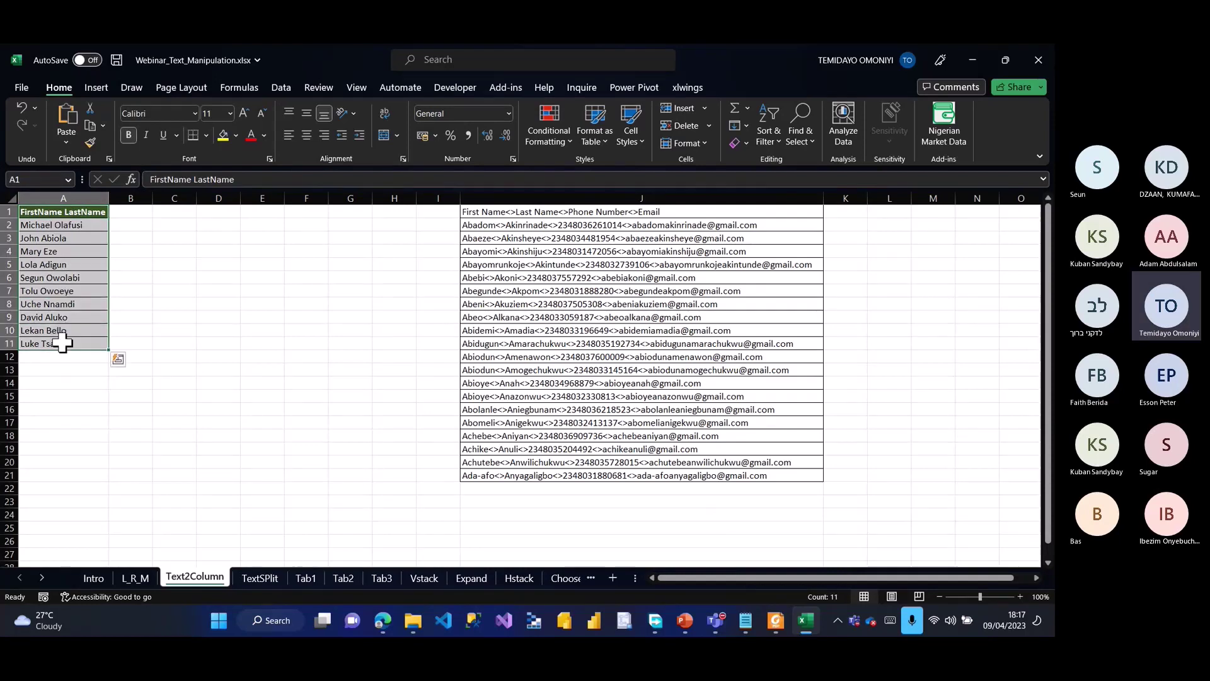
pyautogui.click(157, 279)
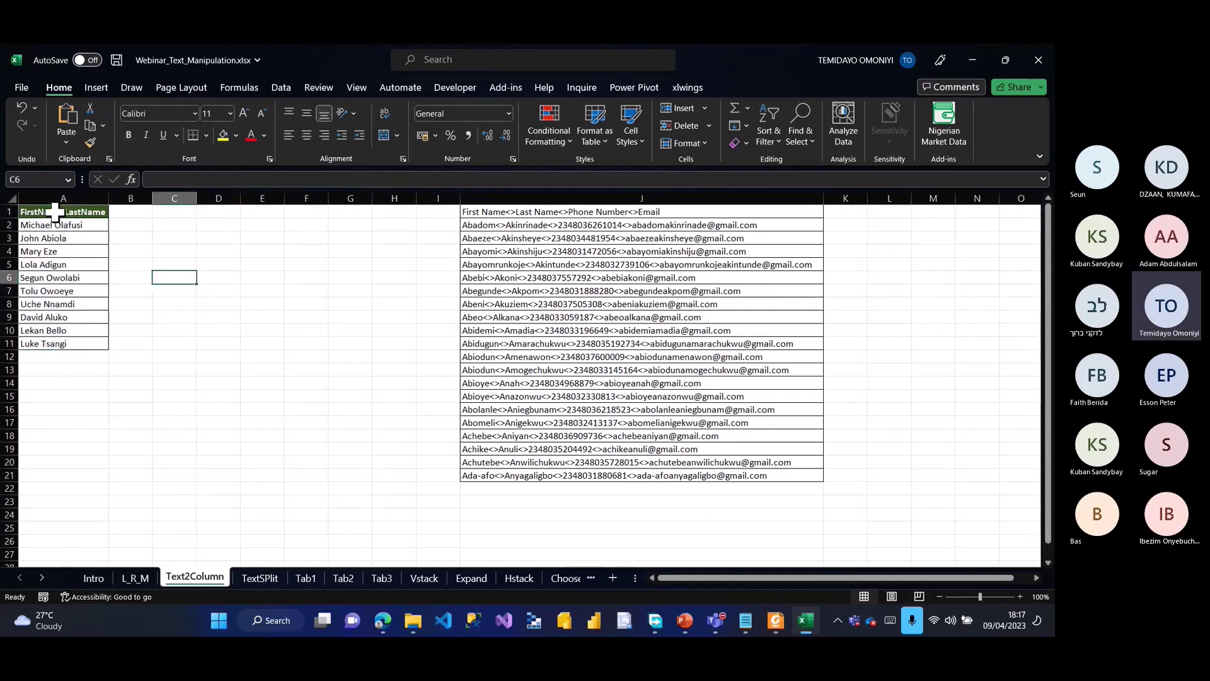
pyautogui.click(76, 212)
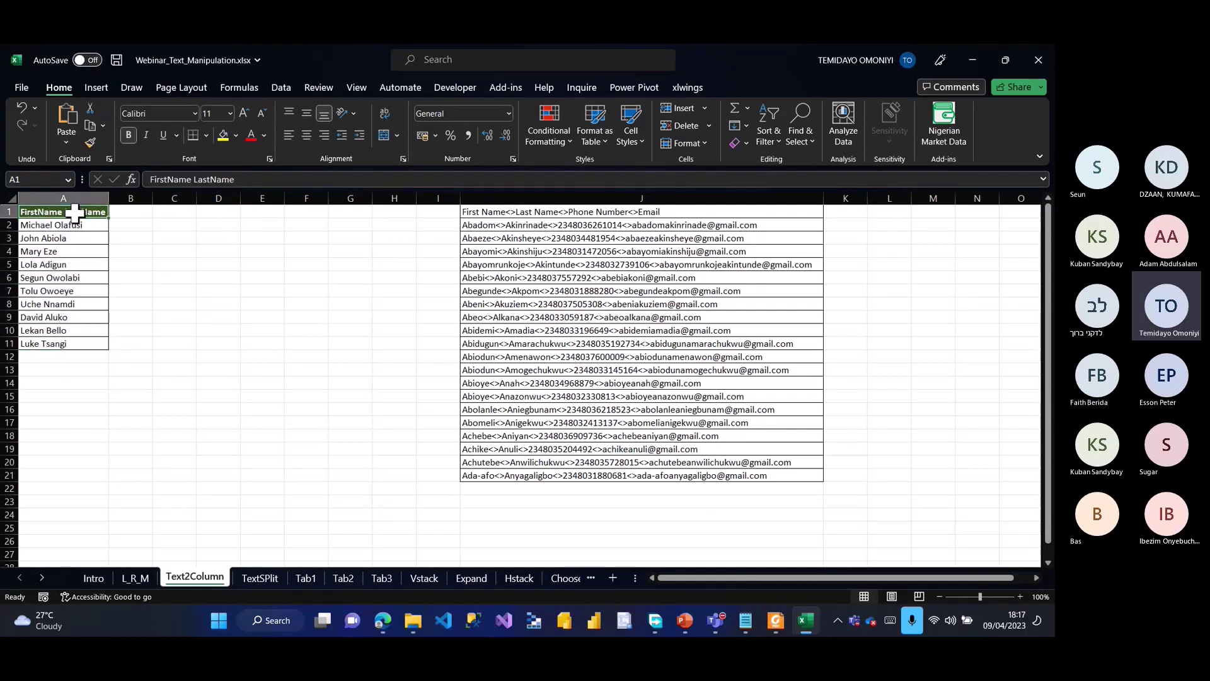
pyautogui.click(40, 224)
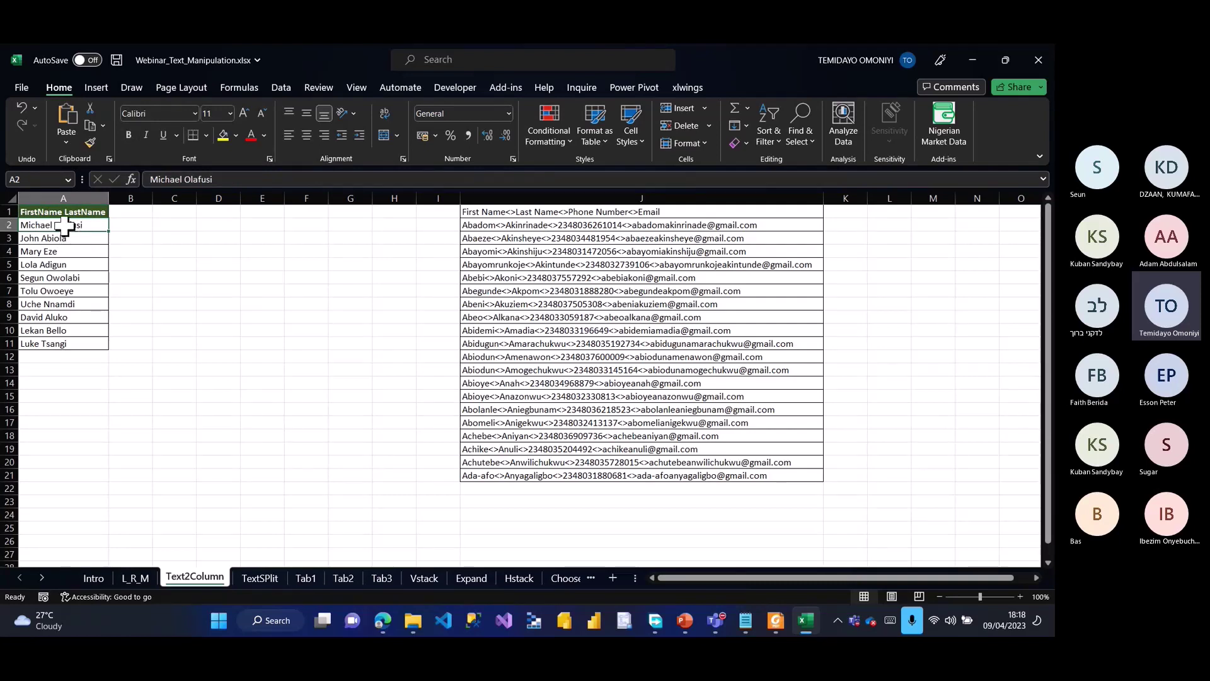
pyautogui.click(141, 213)
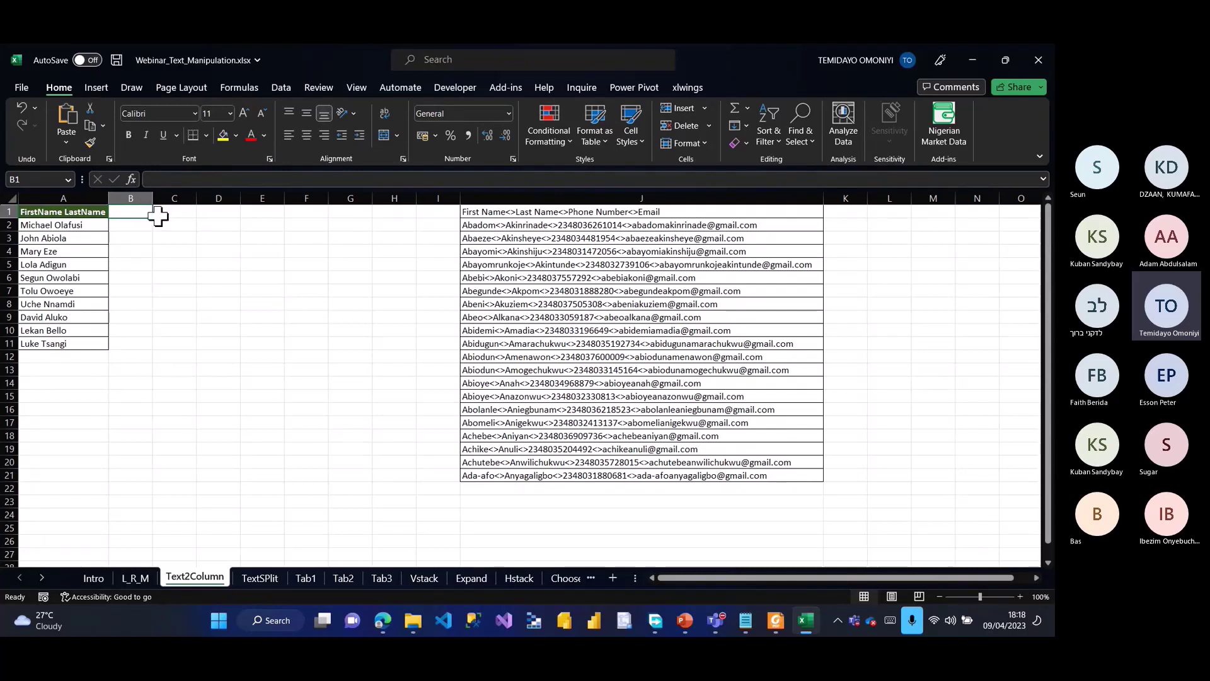
pyautogui.click(134, 193)
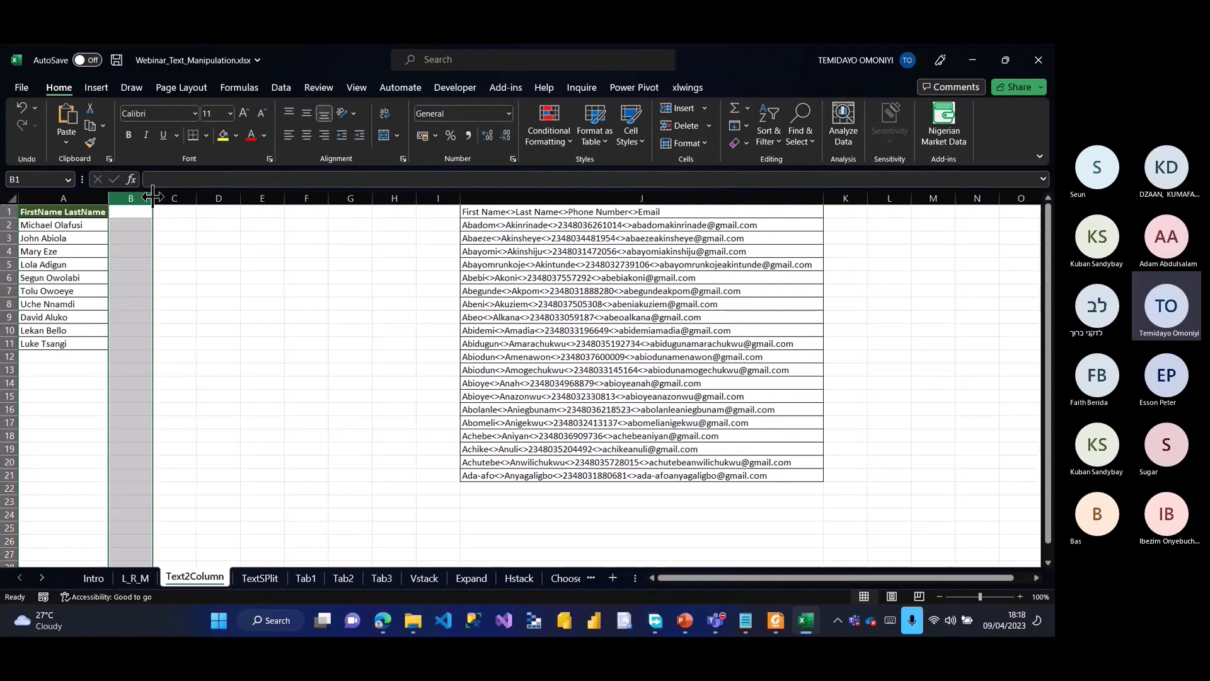
pyautogui.click(179, 194)
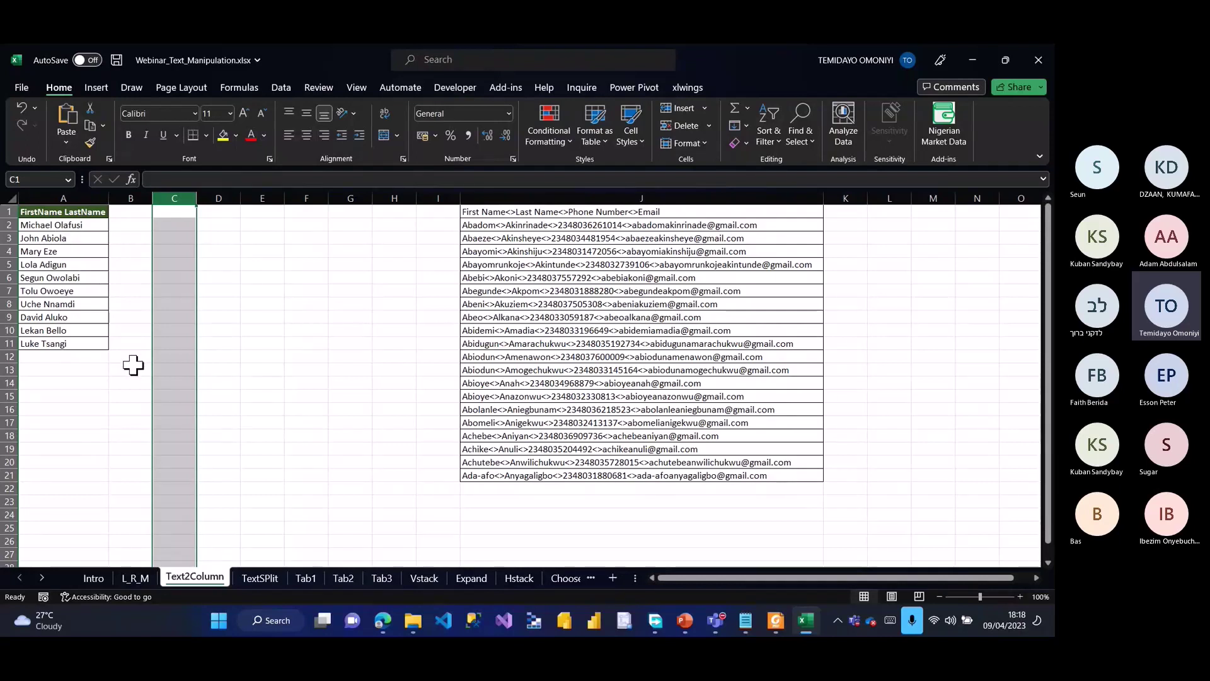
# Step: Start Text to Columns on the full-name list A1:A11 with the Delimited data type and proceed to the delimiter settings
pyautogui.click(75, 215)
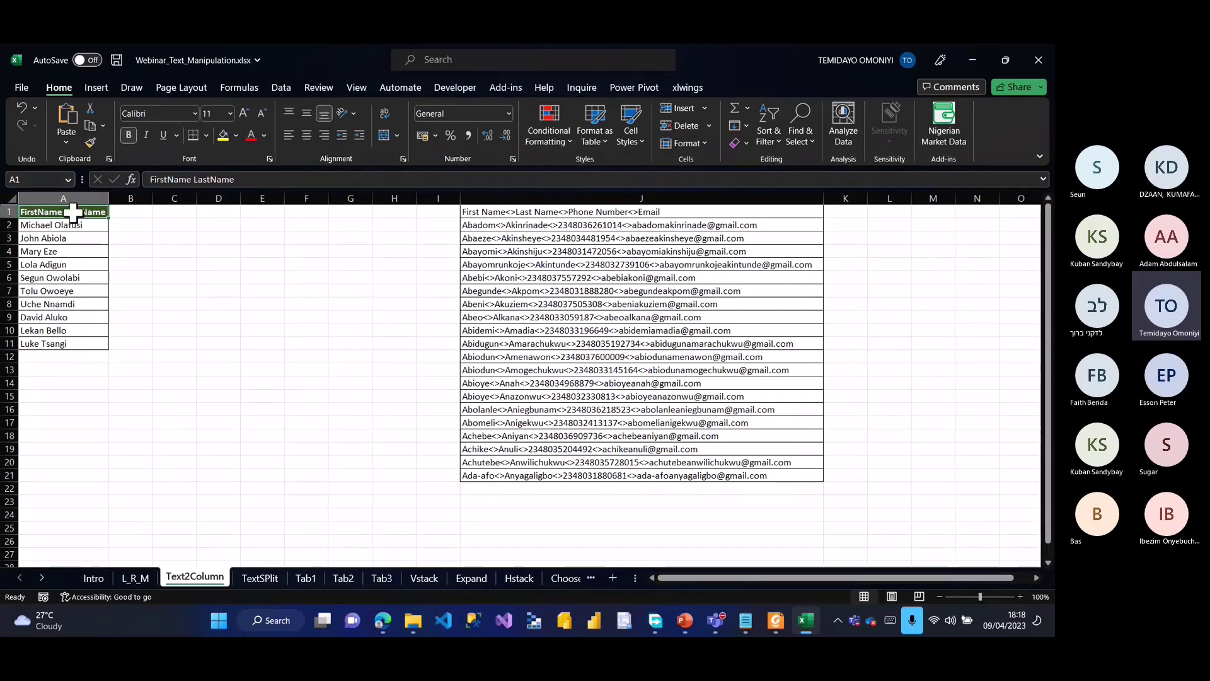
pyautogui.hotkey('ctrl', 'shift', 'Down')
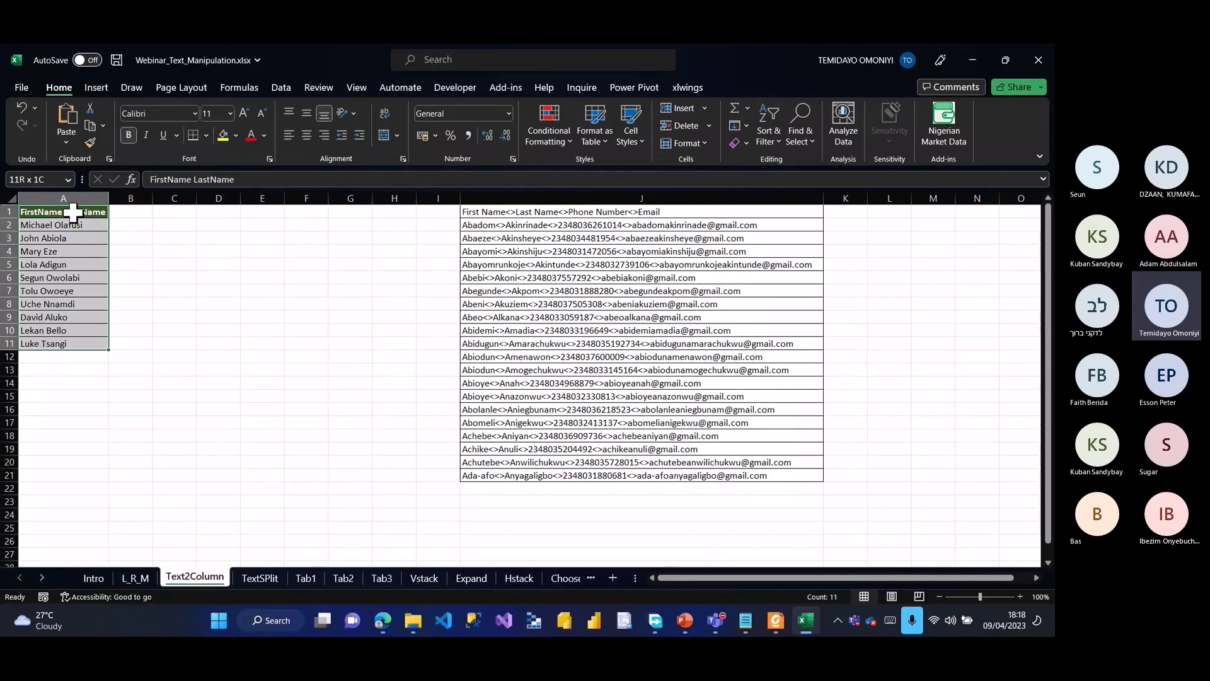
pyautogui.click(281, 90)
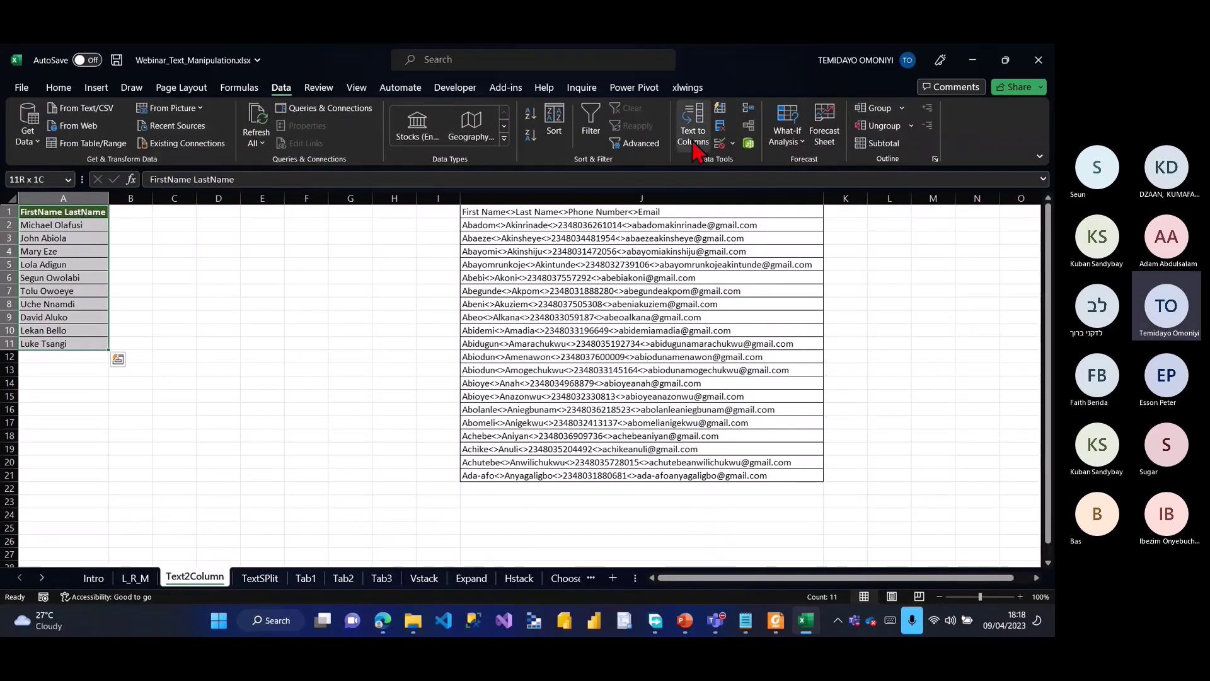
pyautogui.click(693, 136)
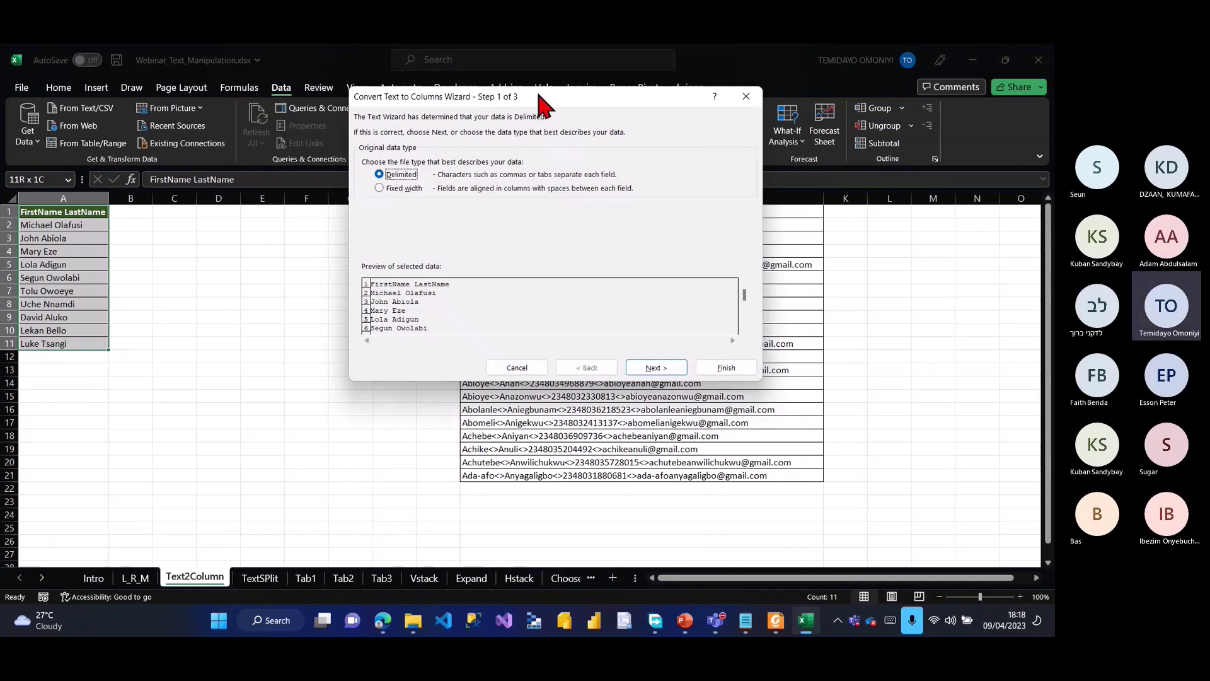
pyautogui.moveTo(507, 163); pyautogui.dragTo(453, 167)
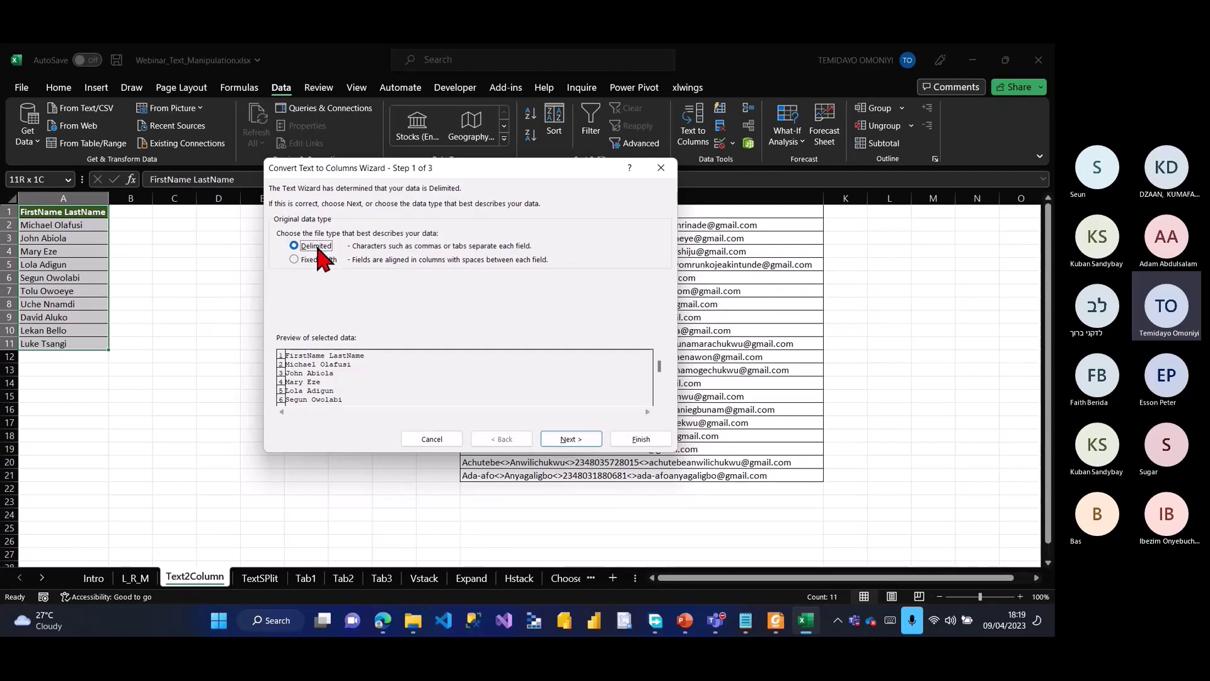
pyautogui.click(571, 439)
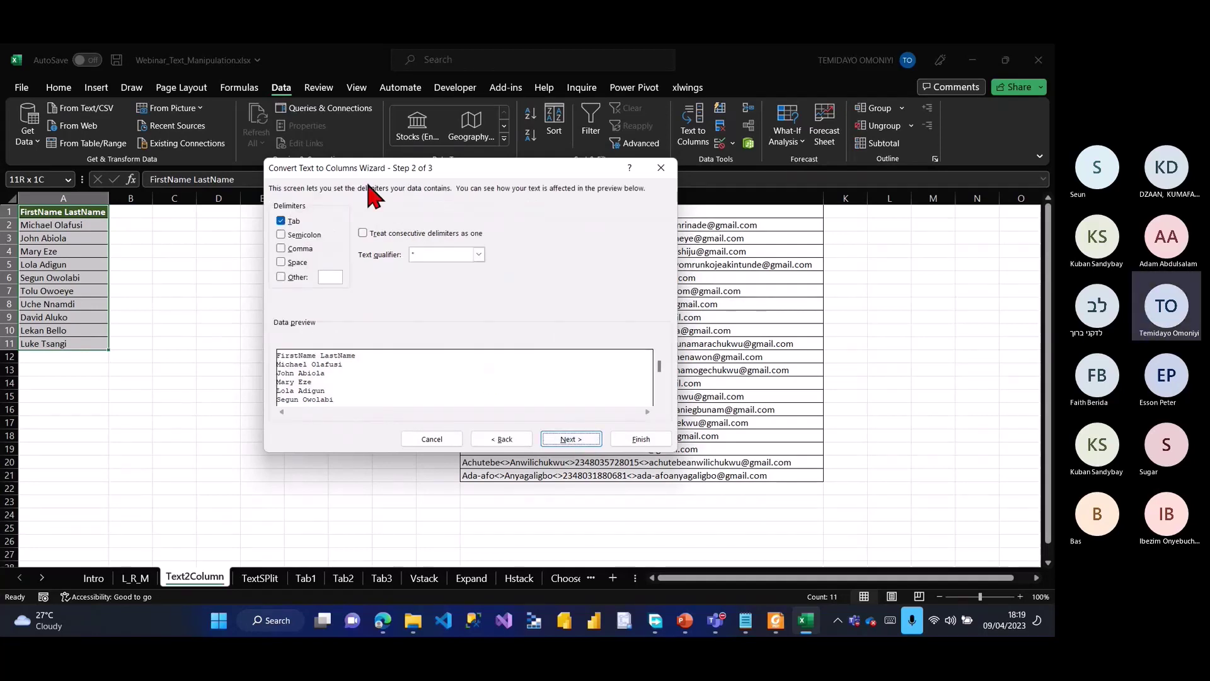
# Step: Make Space the only delimiter for splitting the full names, with Tab switched off
pyautogui.moveTo(326, 167)
pyautogui.mouseDown()
pyautogui.moveTo(314, 181)
pyautogui.moveTo(305, 172)
pyautogui.mouseUp()
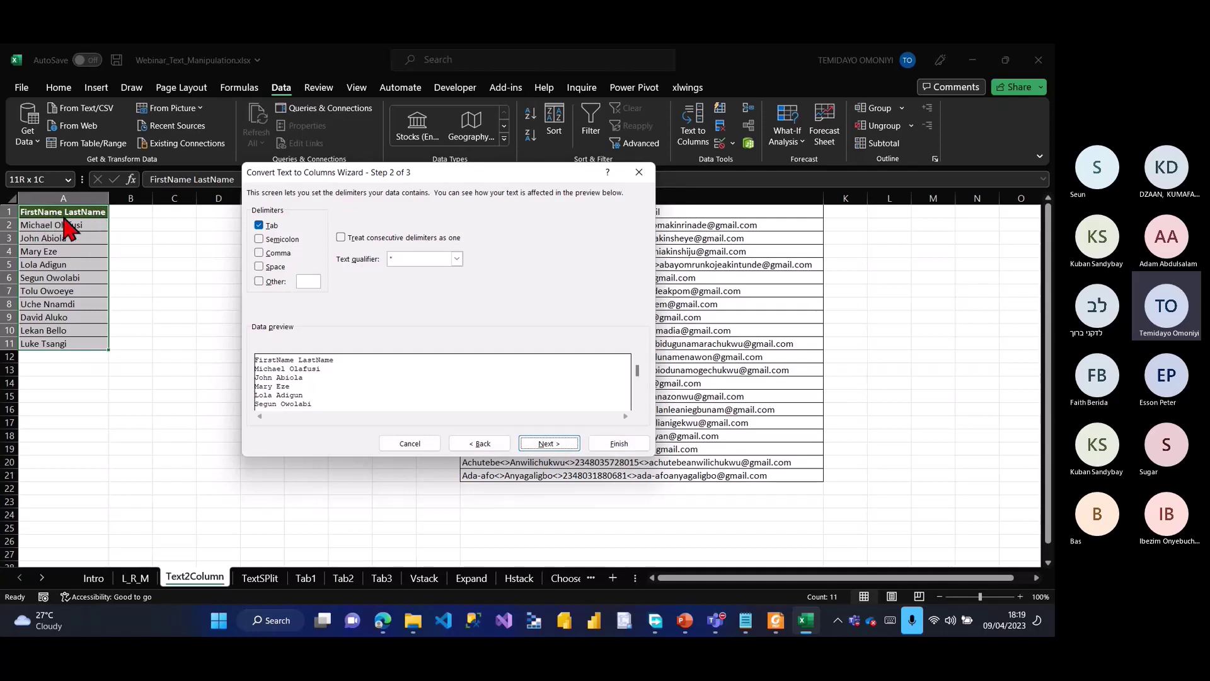
pyautogui.click(259, 226)
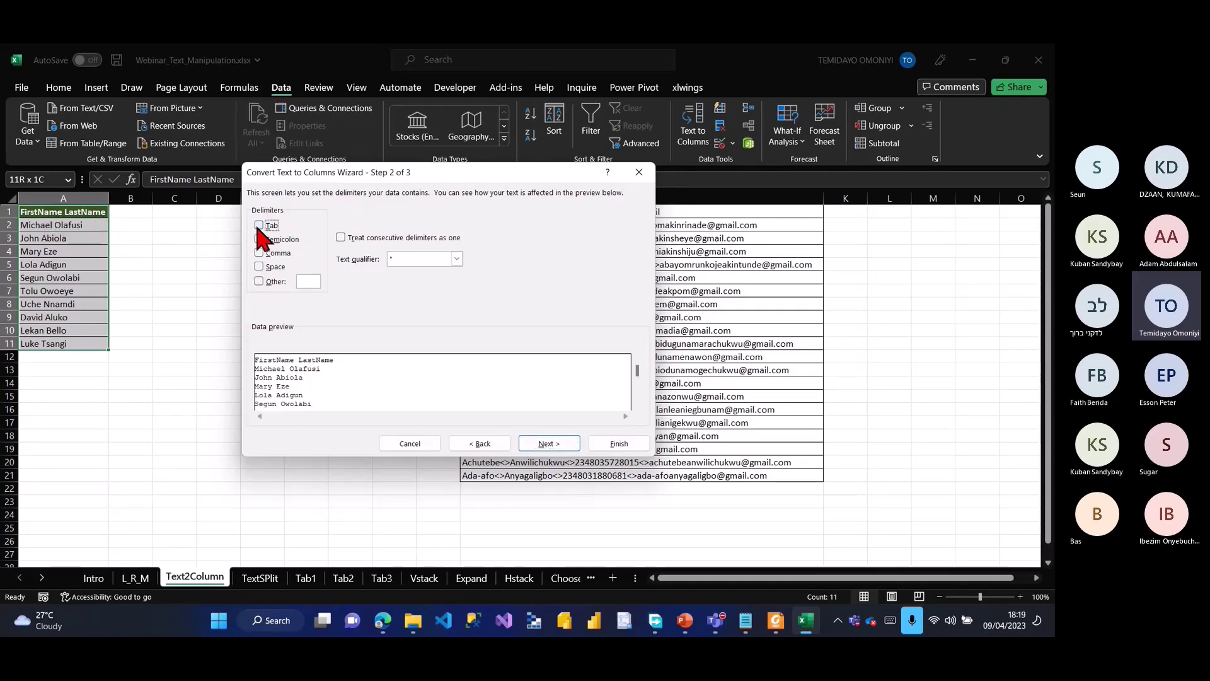
pyautogui.click(259, 266)
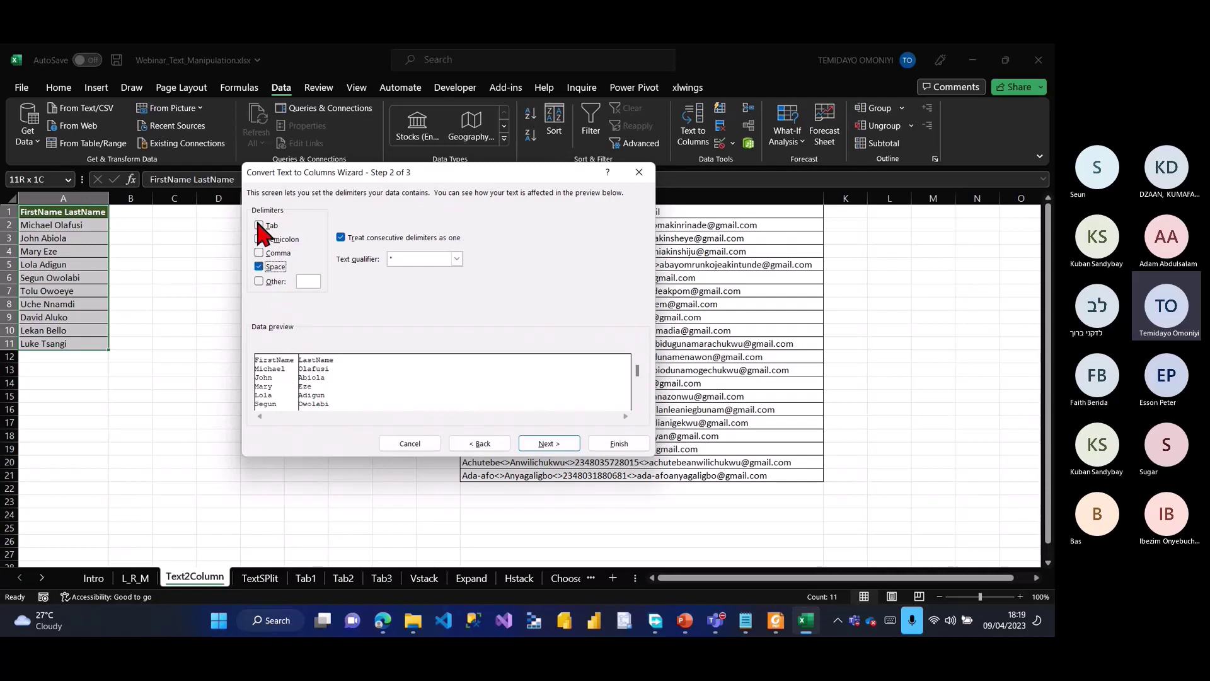
pyautogui.click(259, 266)
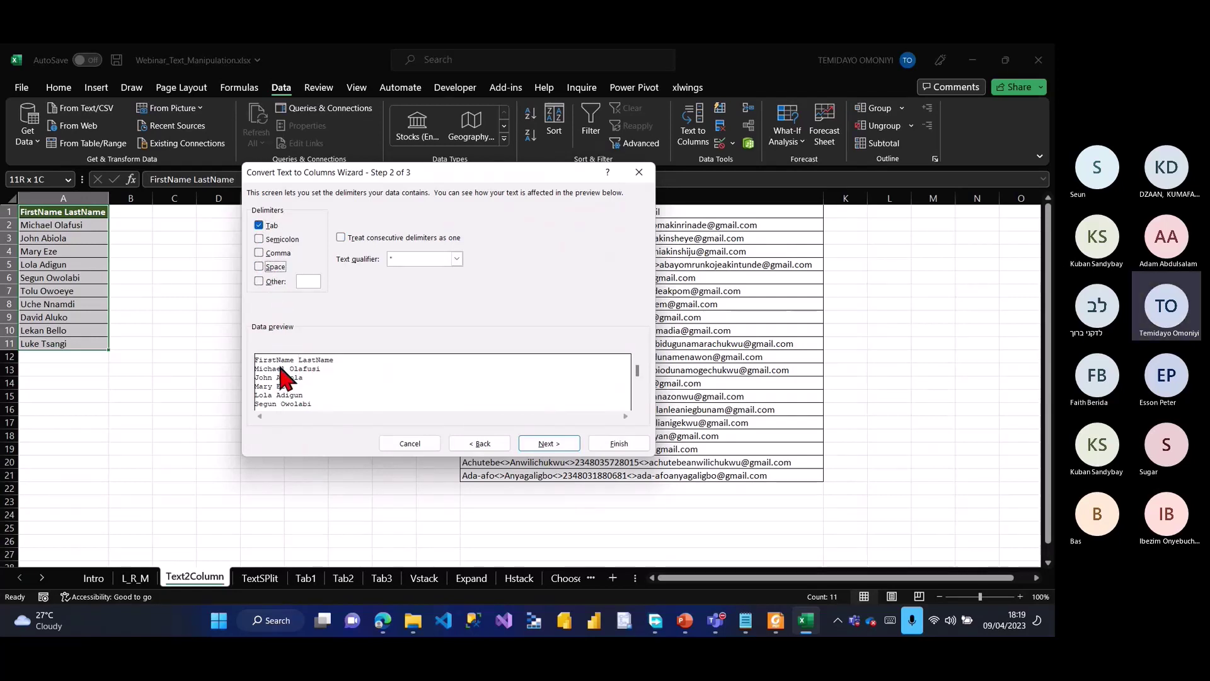
pyautogui.click(259, 266)
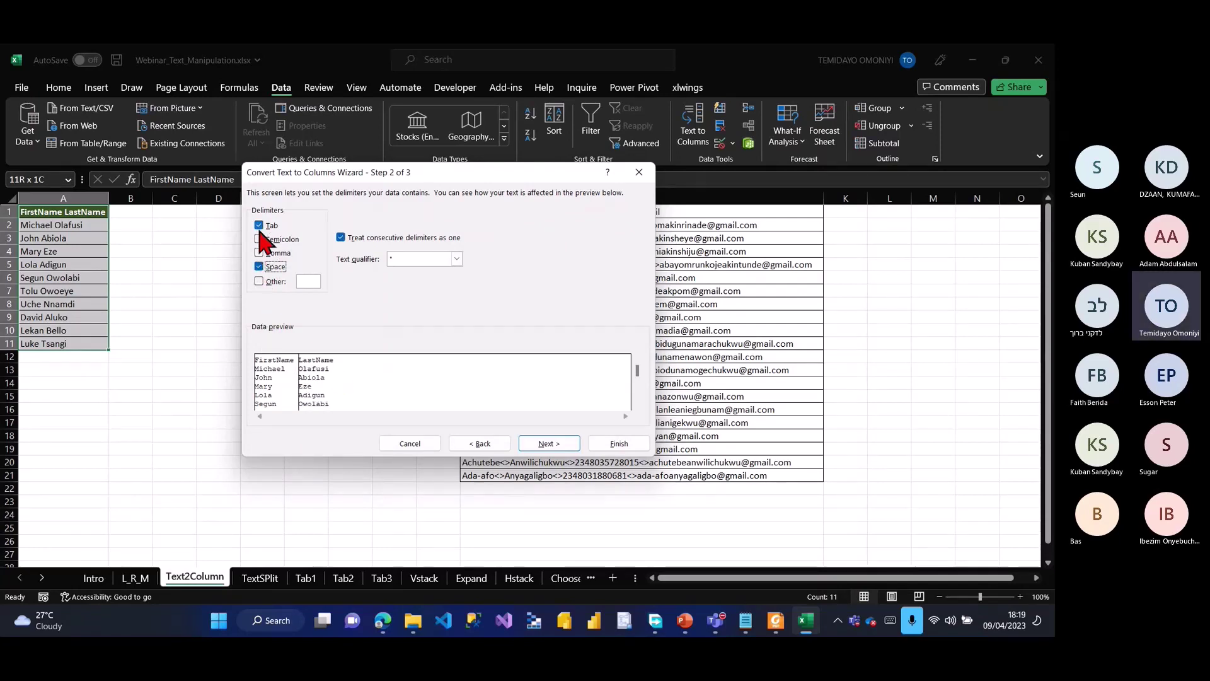
pyautogui.click(259, 225)
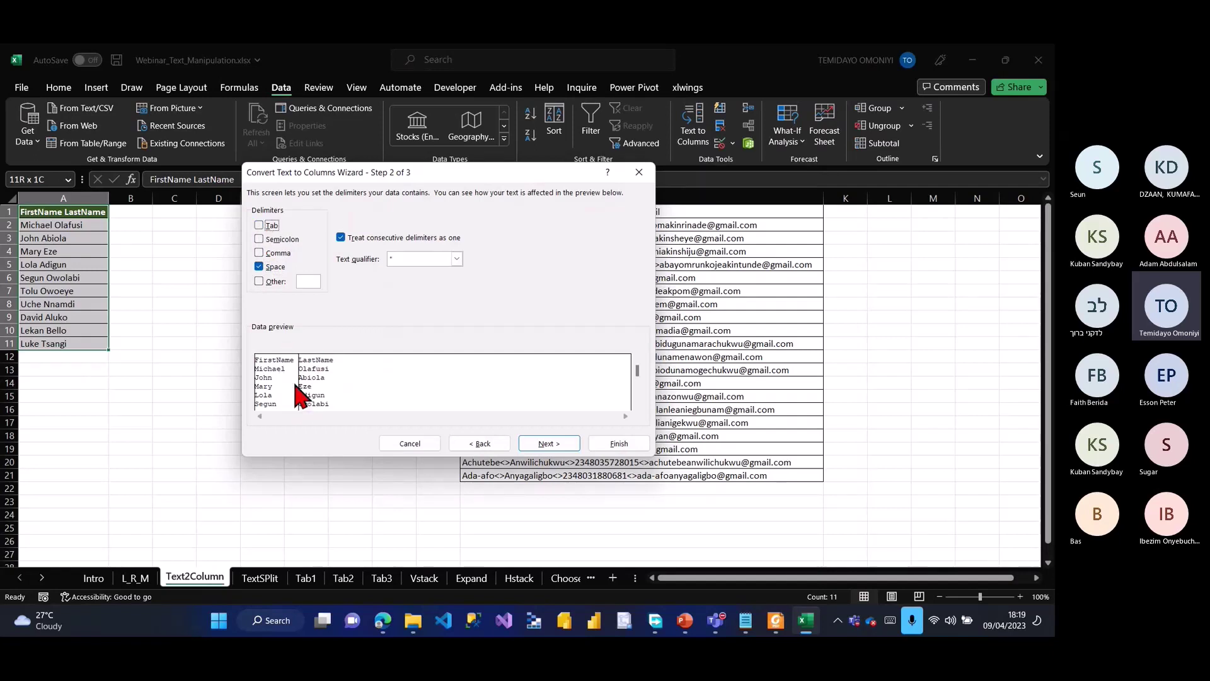
# Step: Set the split's destination to C1 and finish the Text to Columns conversion
pyautogui.click(536, 444)
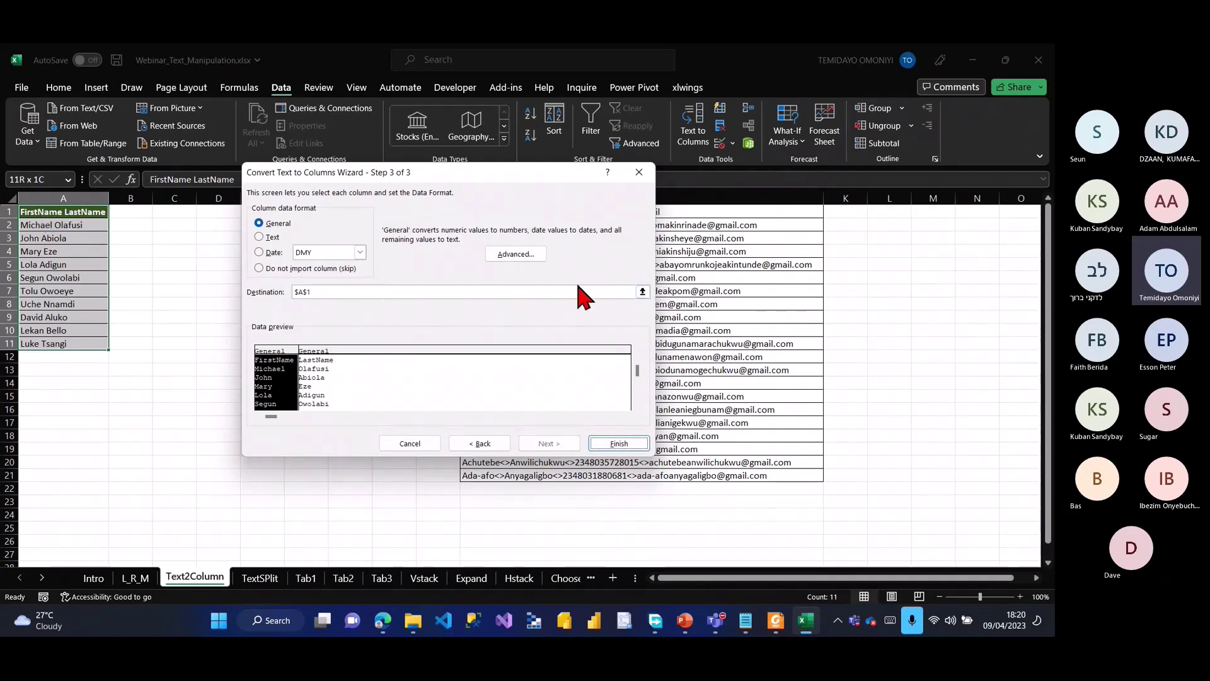
pyautogui.click(643, 292)
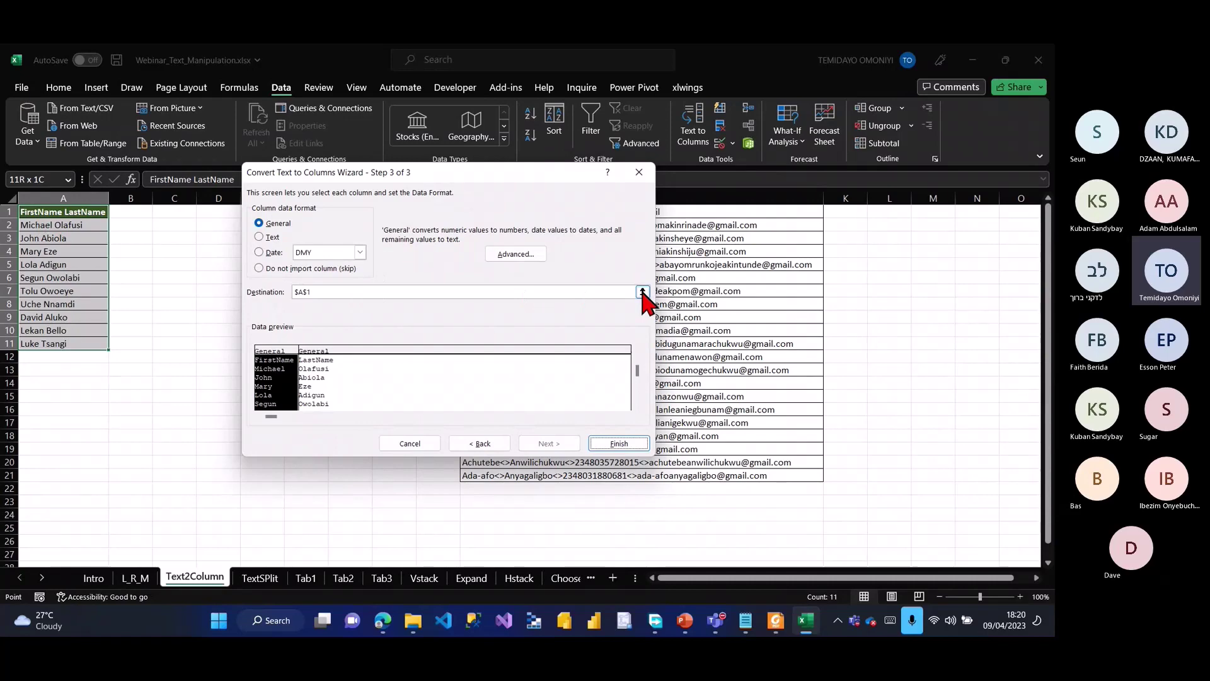
pyautogui.click(643, 292)
pyautogui.click(187, 211)
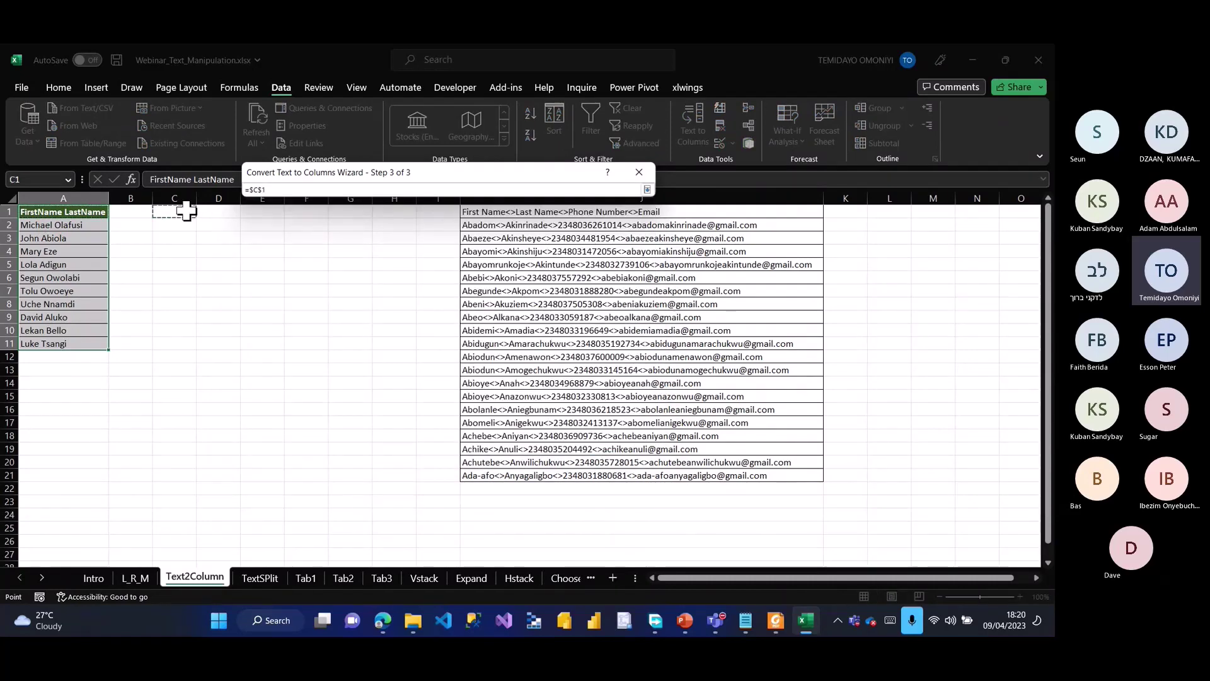
pyautogui.press('Return')
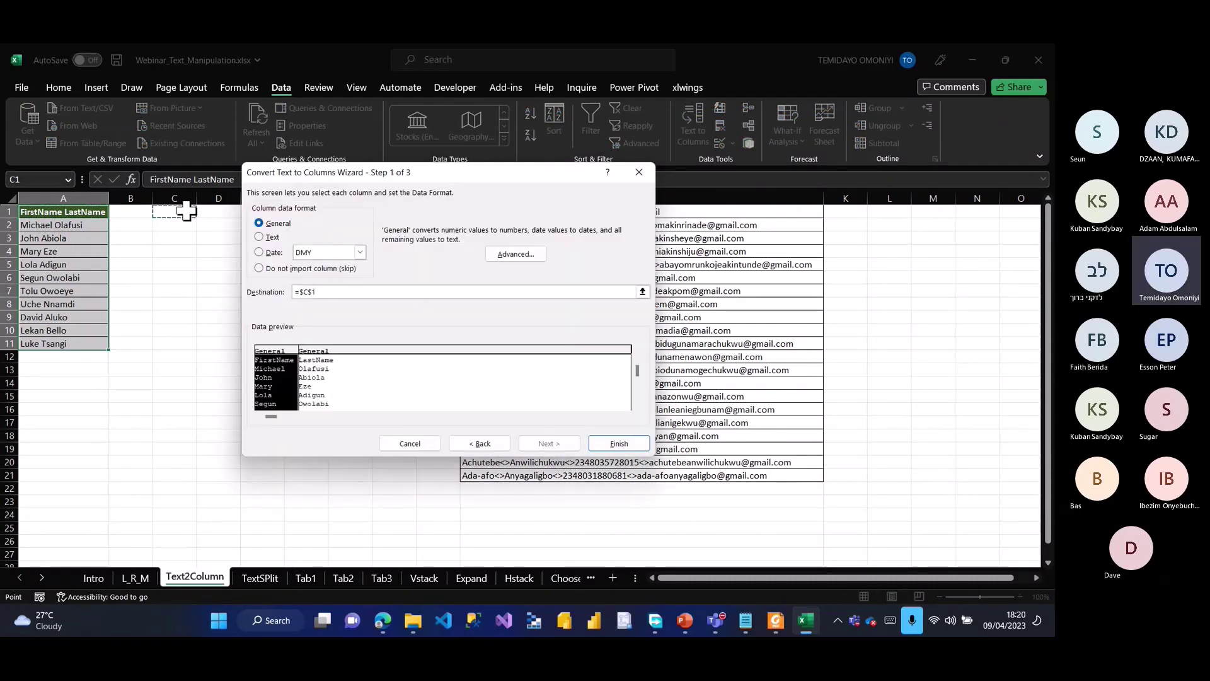
pyautogui.click(613, 444)
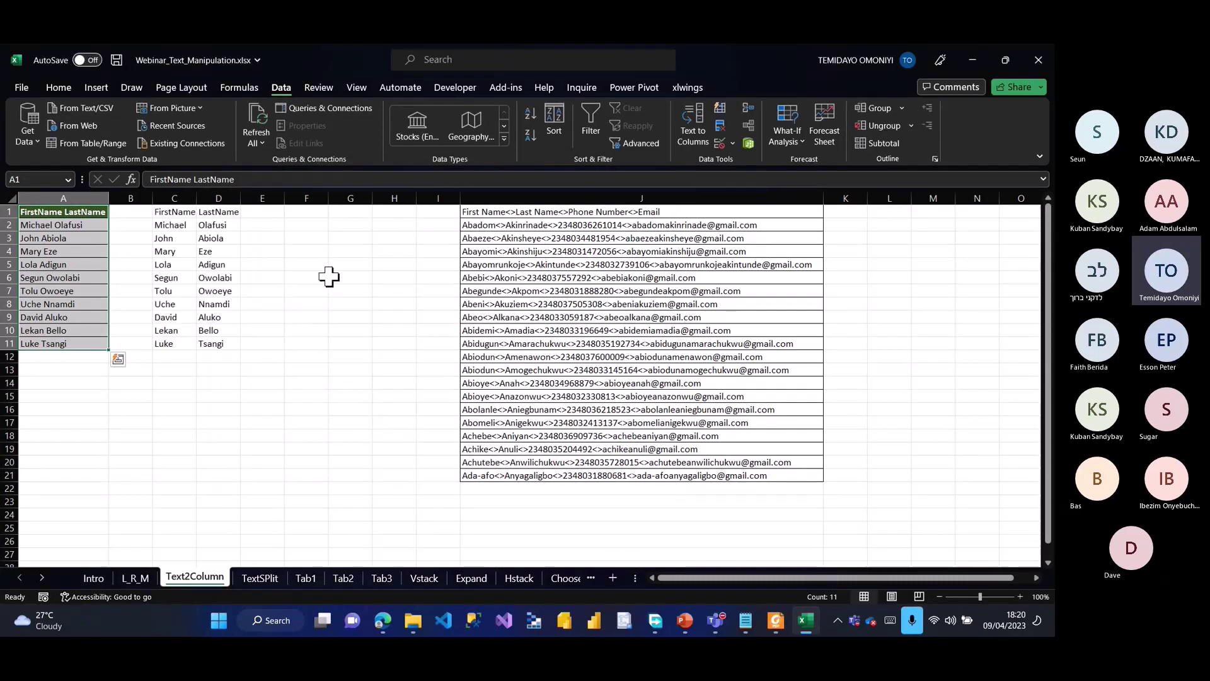
# Step: AutoFit the widths of columns C and D and apply all borders to the split names in C1:D11
pyautogui.moveTo(178, 197); pyautogui.dragTo(216, 199)
pyautogui.doubleClick(196, 198)
pyautogui.click(181, 214)
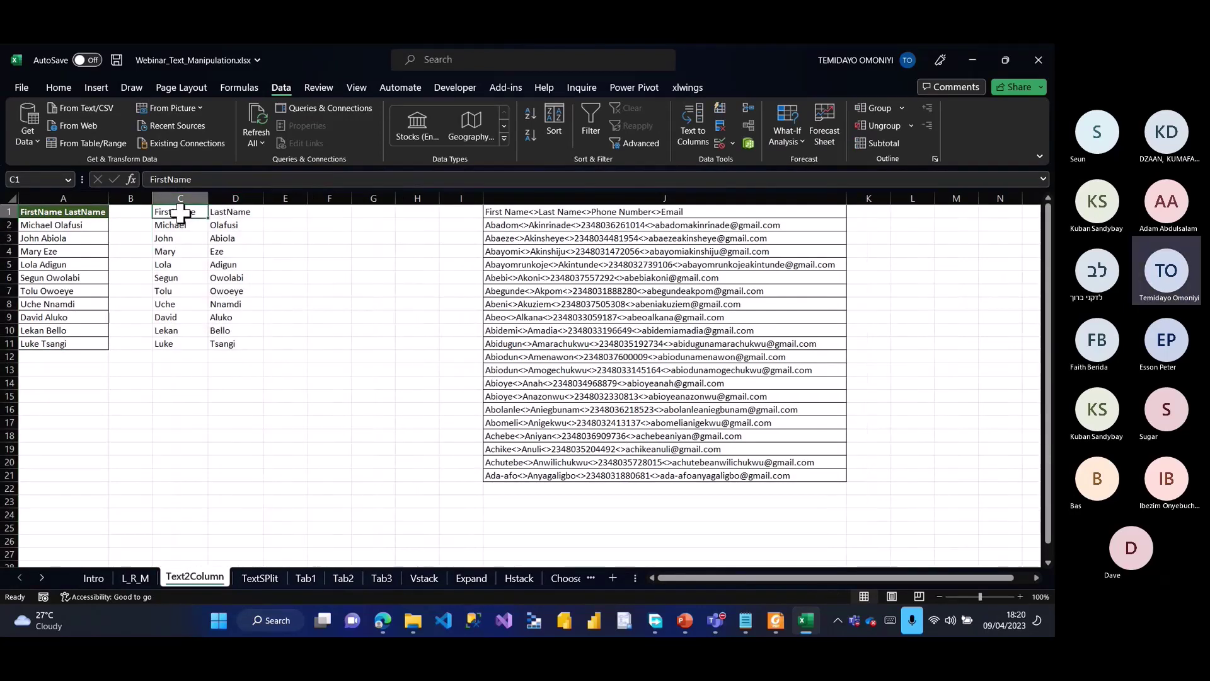
pyautogui.hotkey('ctrl', 'a')
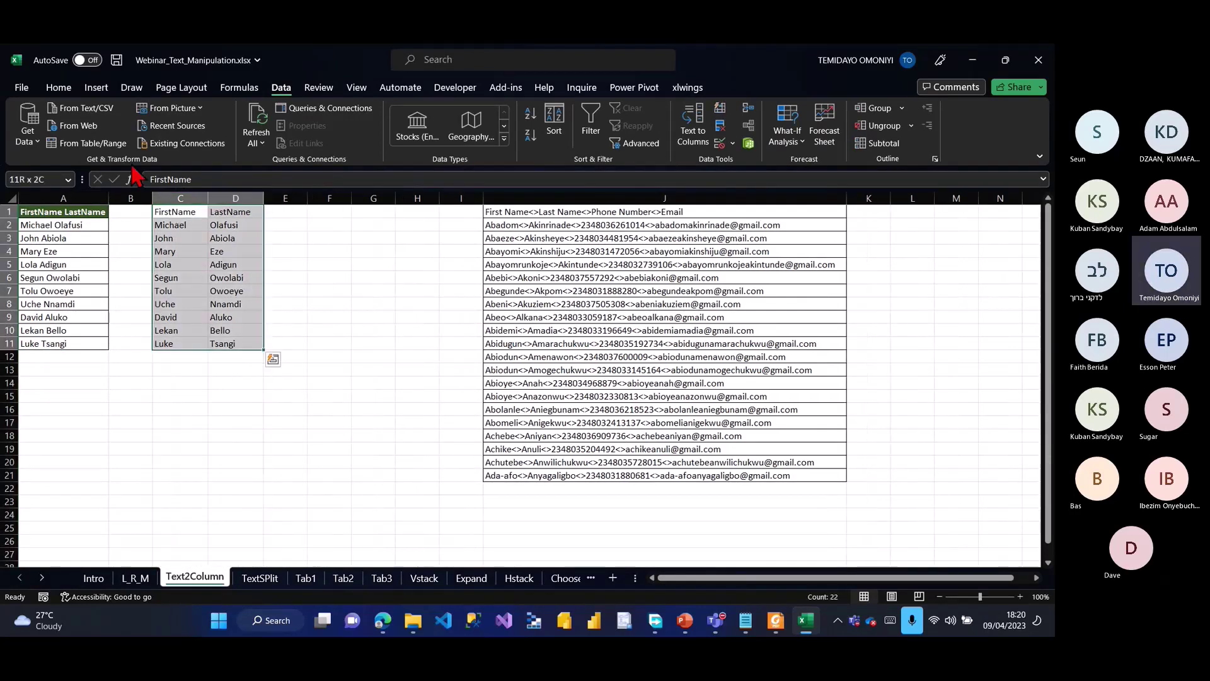
pyautogui.click(63, 91)
pyautogui.click(206, 135)
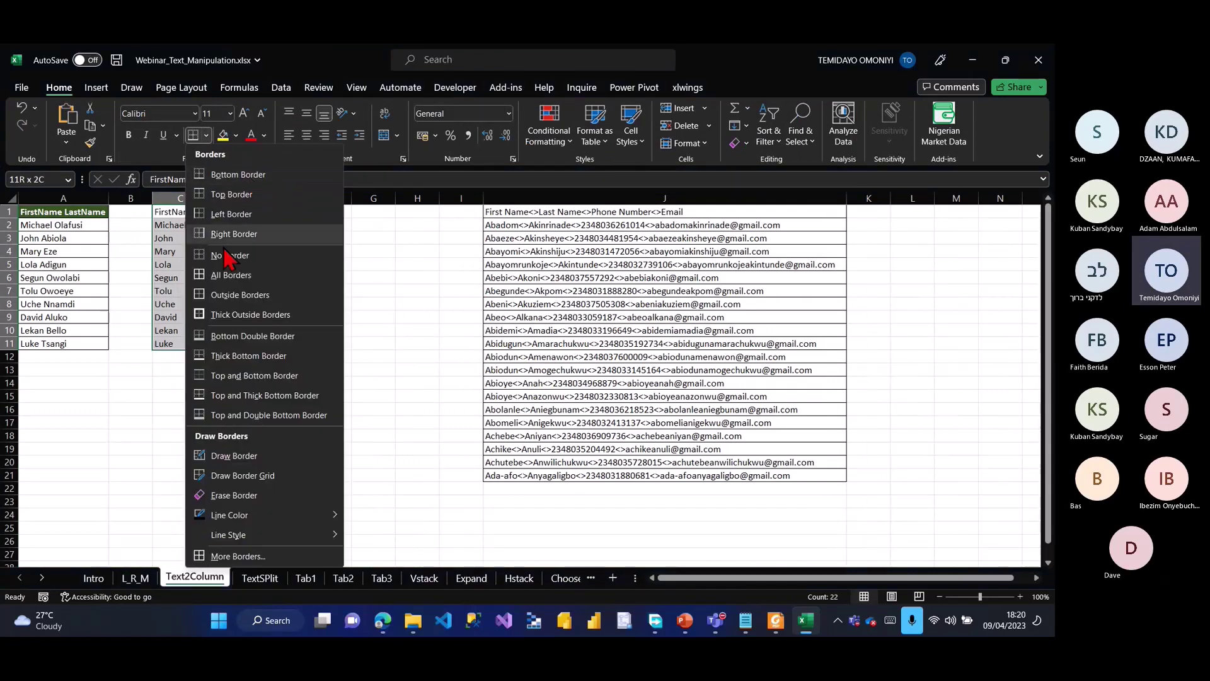
pyautogui.click(220, 276)
# Step: Format the headers in C1:D1 with a dark green fill and bold white text
pyautogui.click(189, 215)
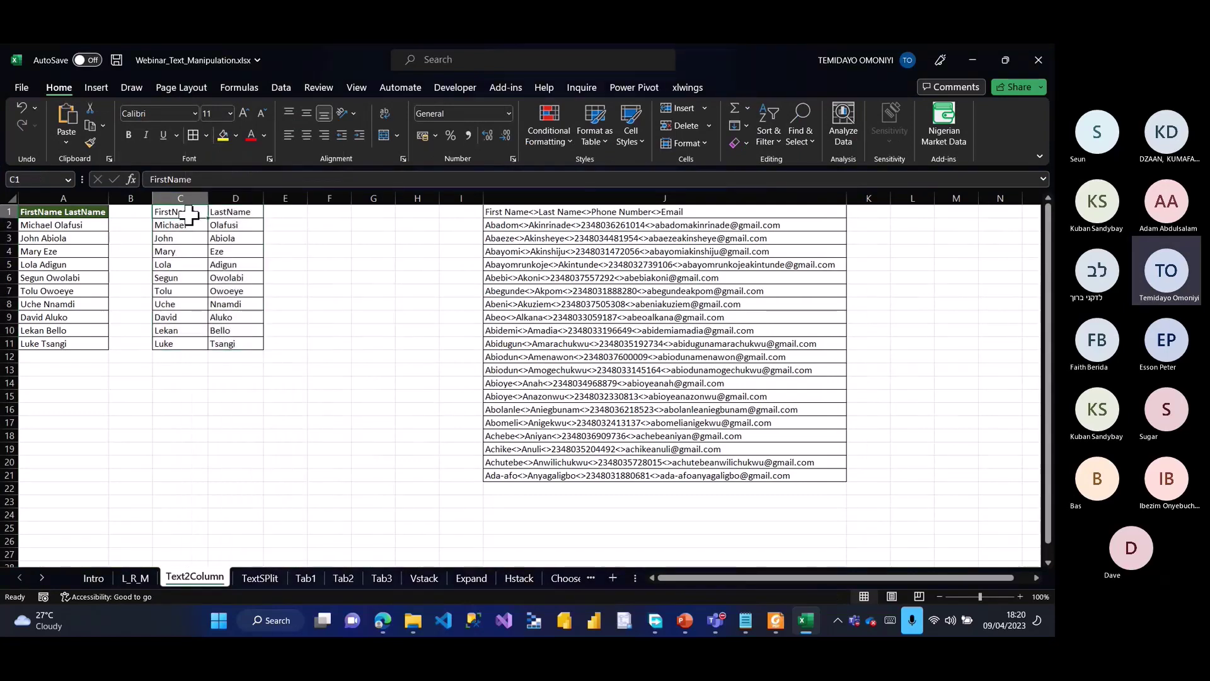
pyautogui.hotkey('shift', 'Right')
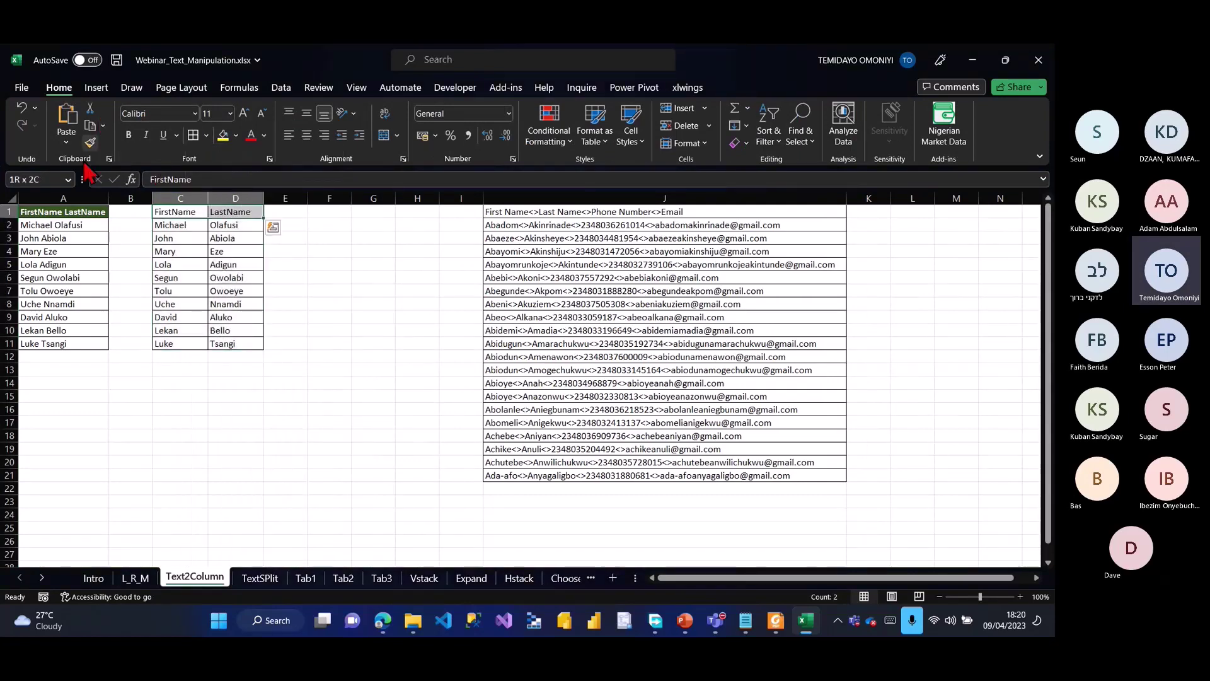
pyautogui.click(235, 135)
pyautogui.click(320, 223)
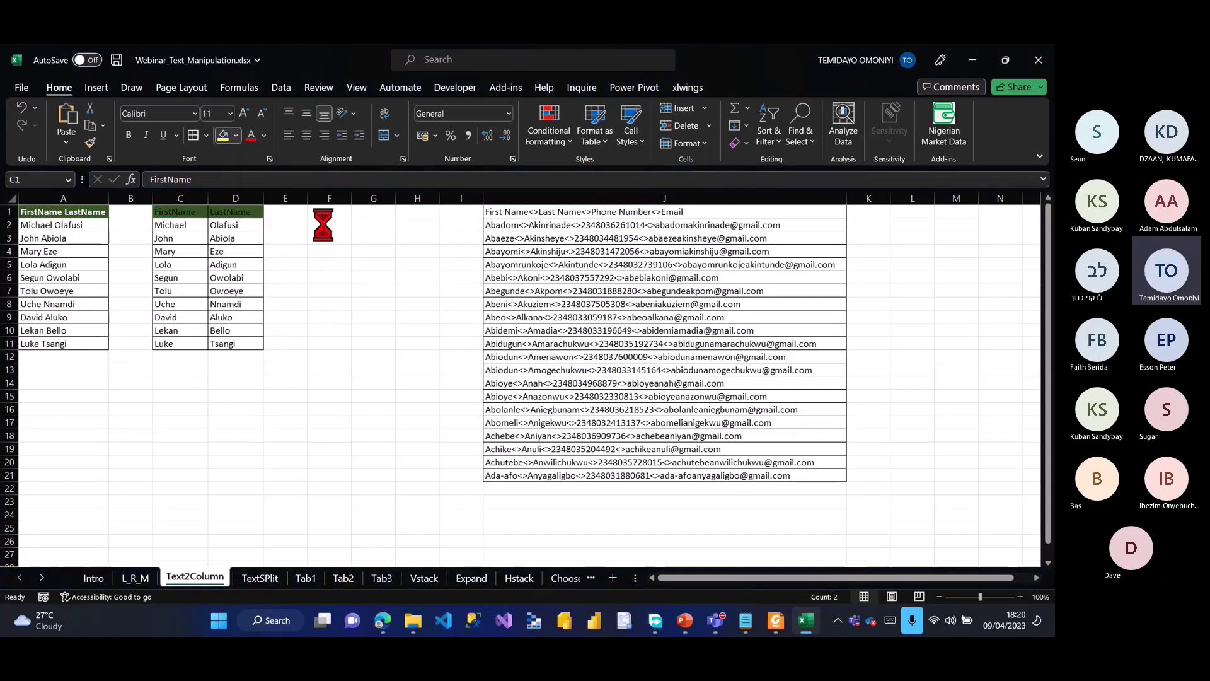
pyautogui.click(263, 135)
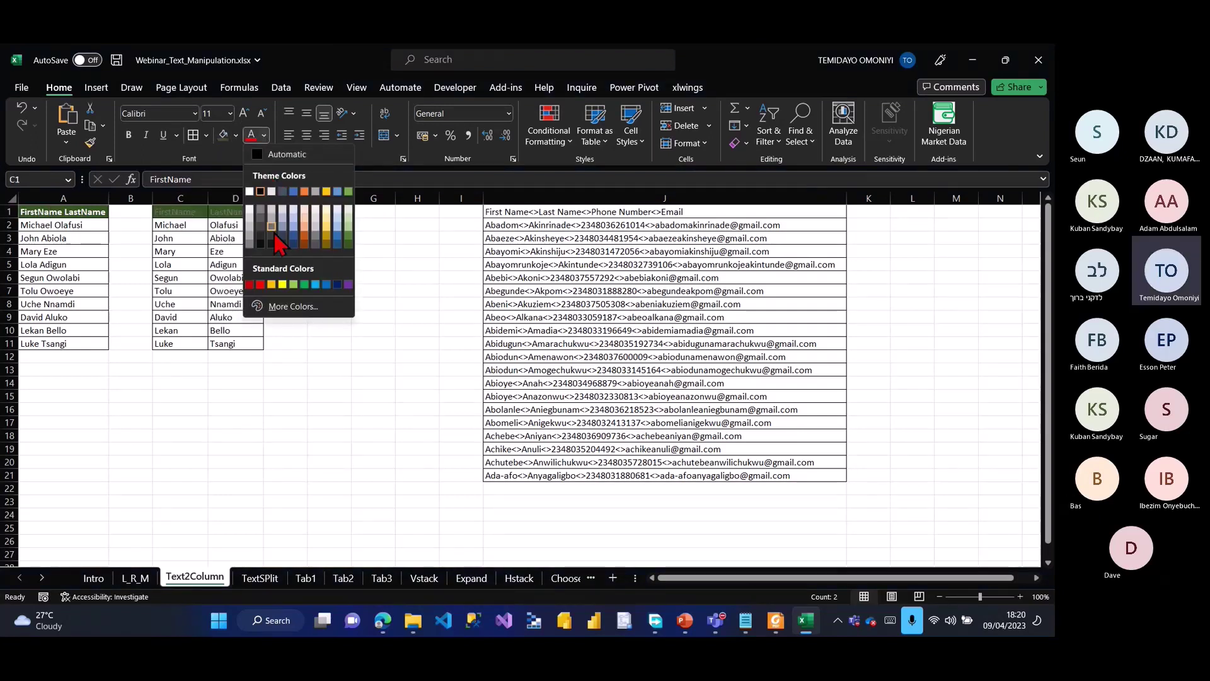
pyautogui.click(249, 191)
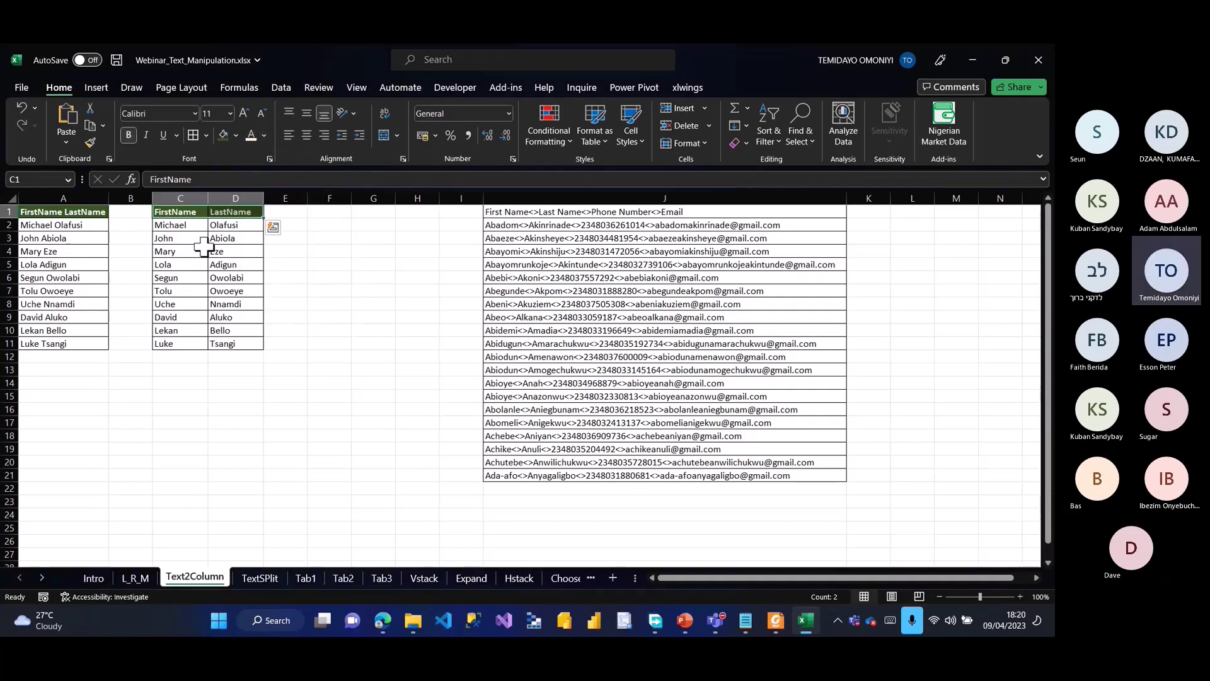
pyautogui.click(347, 313)
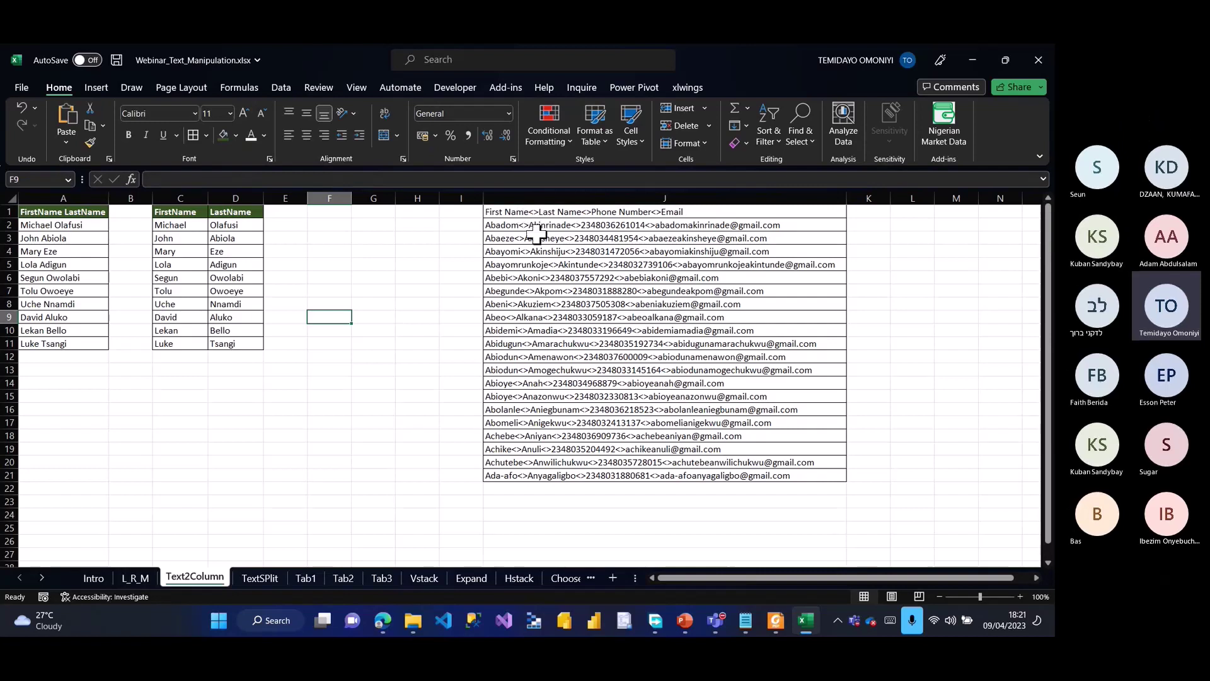
# Step: Start Text to Columns on the contact records J1:J21 as Delimited data and proceed to the delimiter settings
pyautogui.click(516, 210)
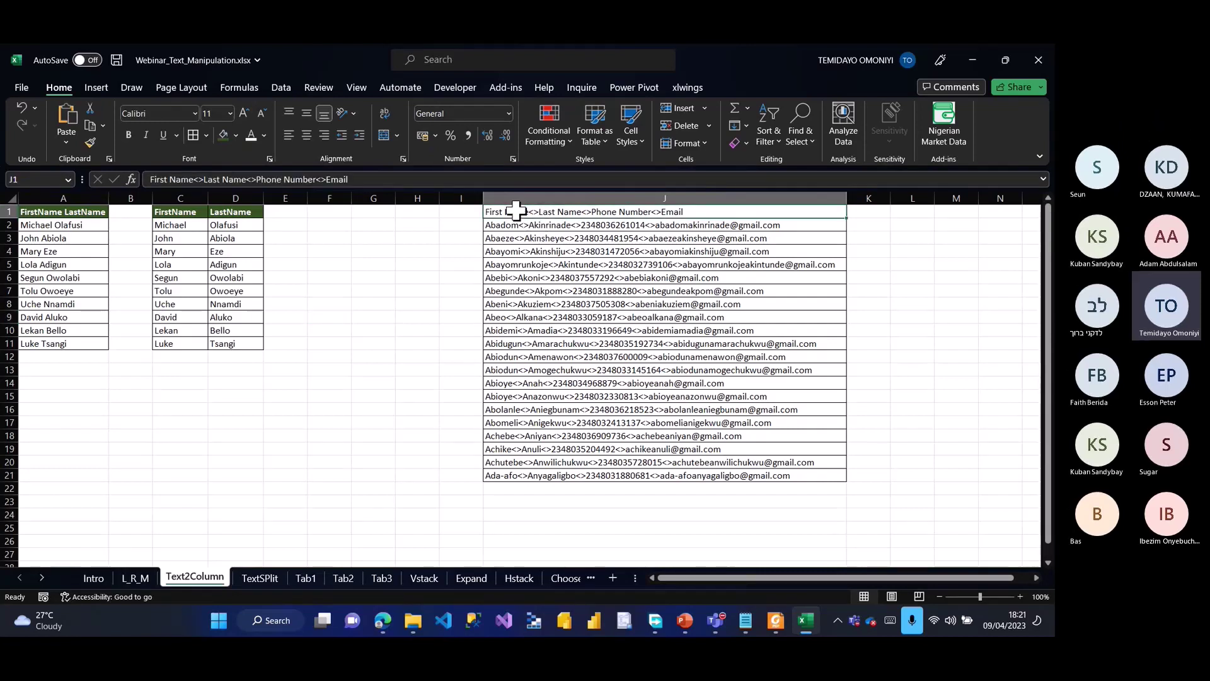
pyautogui.hotkey('ctrl', 'shift', 'Down')
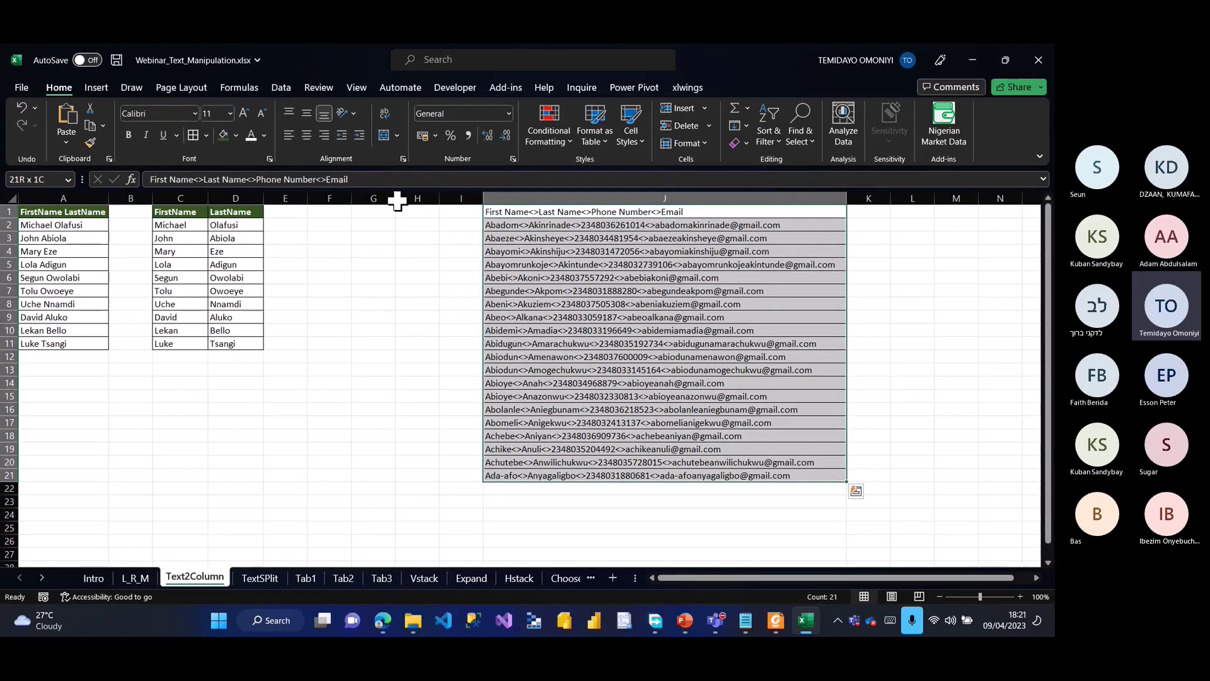
pyautogui.click(278, 88)
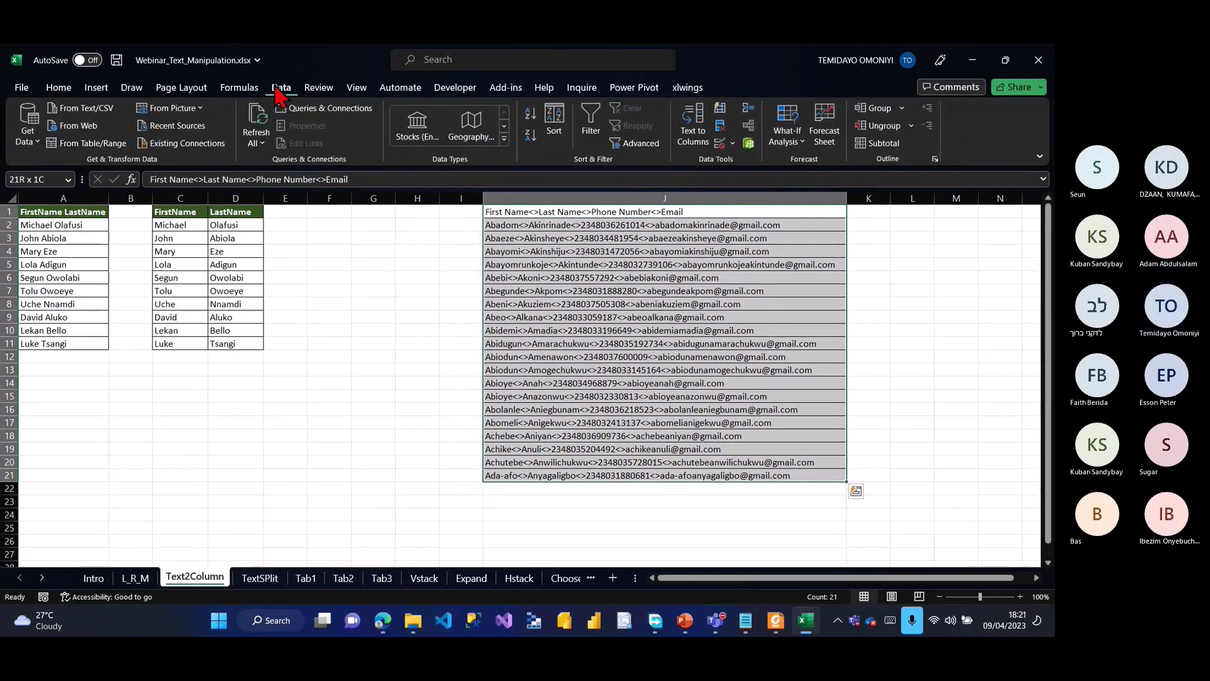
pyautogui.click(695, 138)
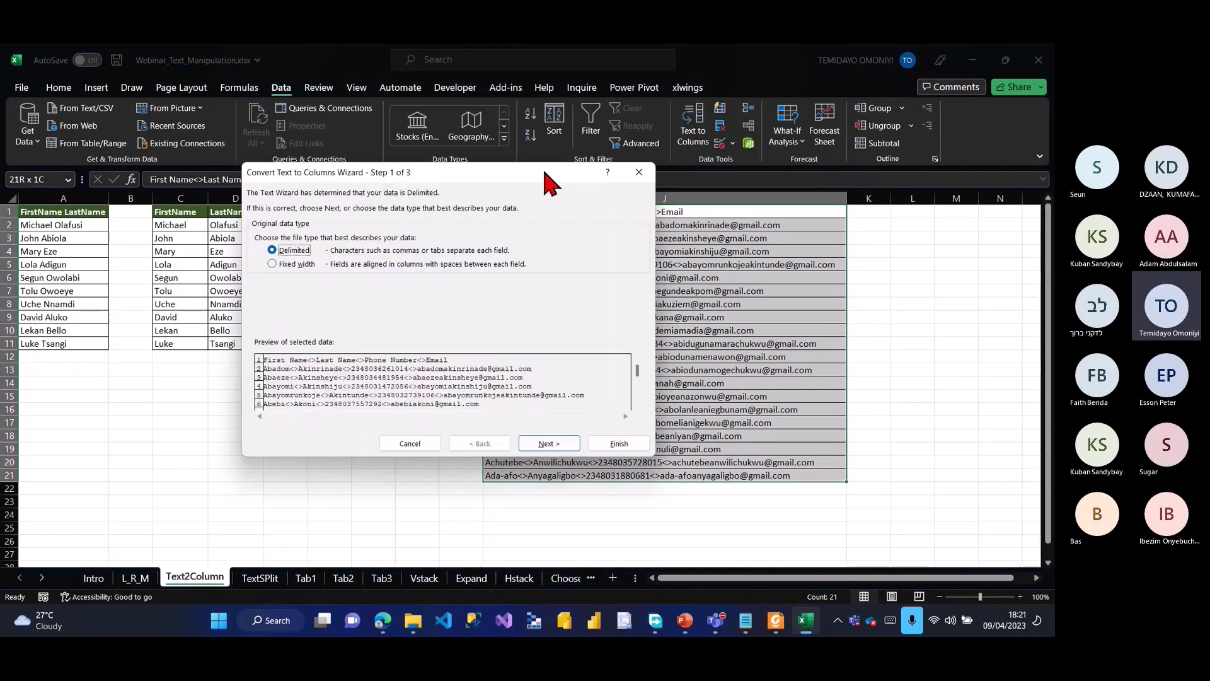
pyautogui.moveTo(548, 178); pyautogui.dragTo(453, 130)
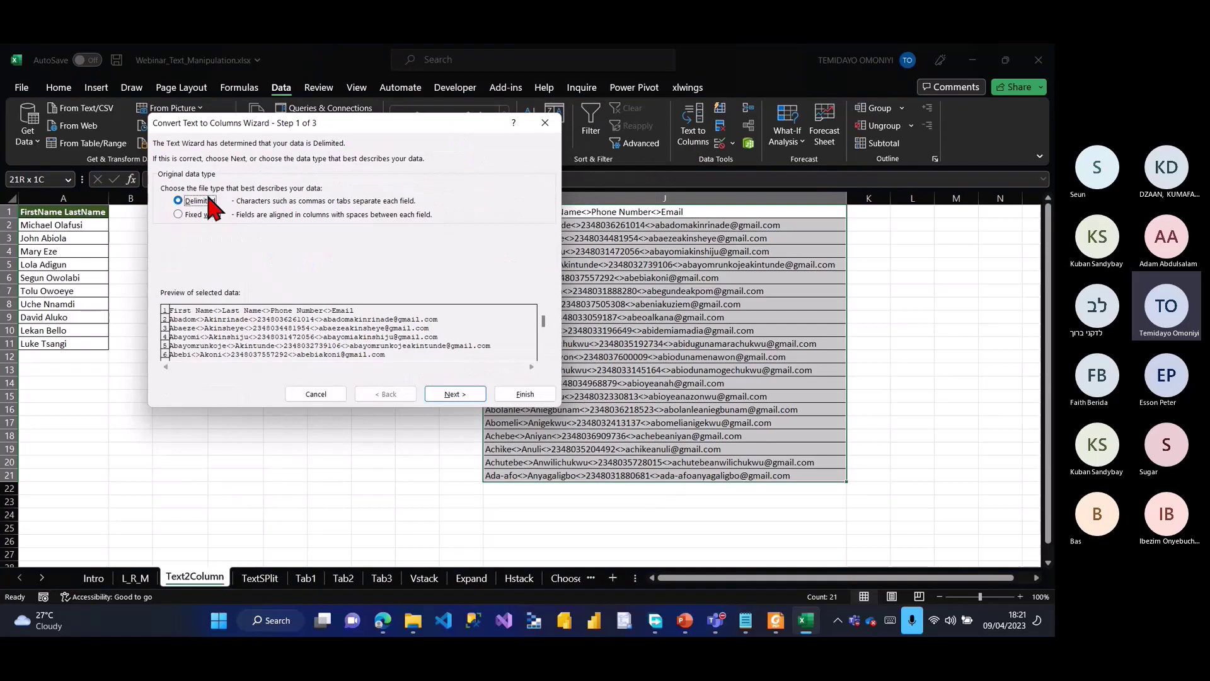
pyautogui.click(465, 397)
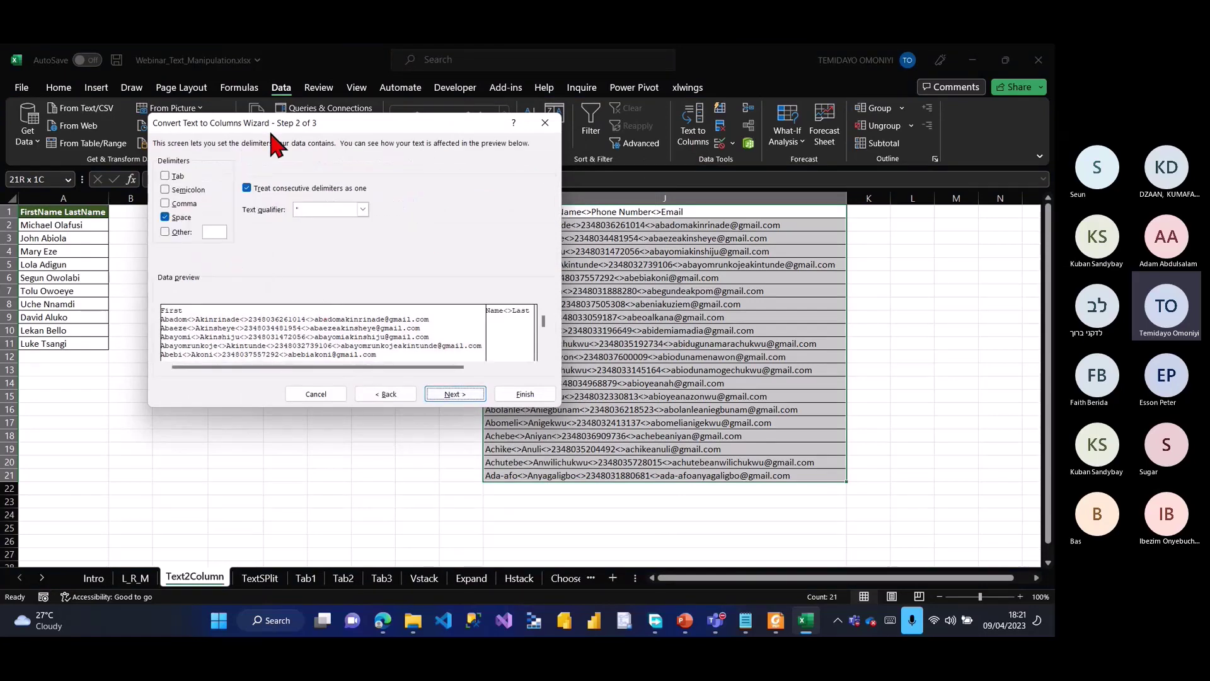
# Step: Try splitting the contact records with the custom delimiter "<" instead of Space, and close the wizard without converting
pyautogui.moveTo(271, 125); pyautogui.dragTo(201, 114)
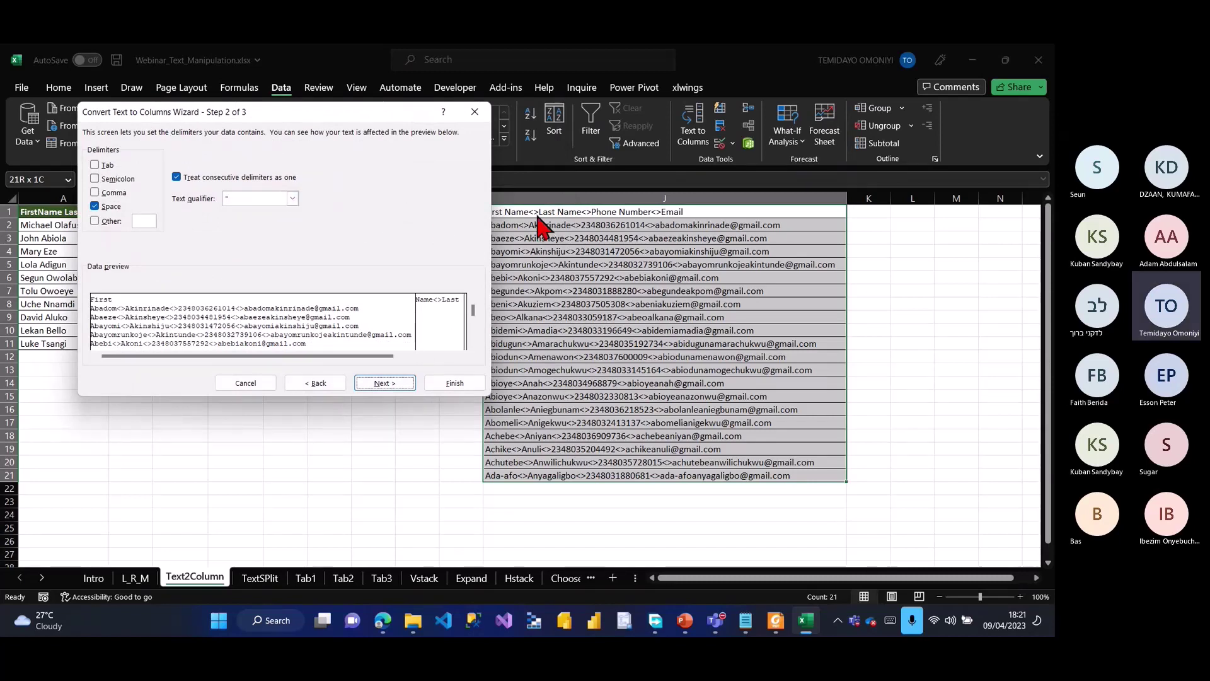
pyautogui.click(95, 220)
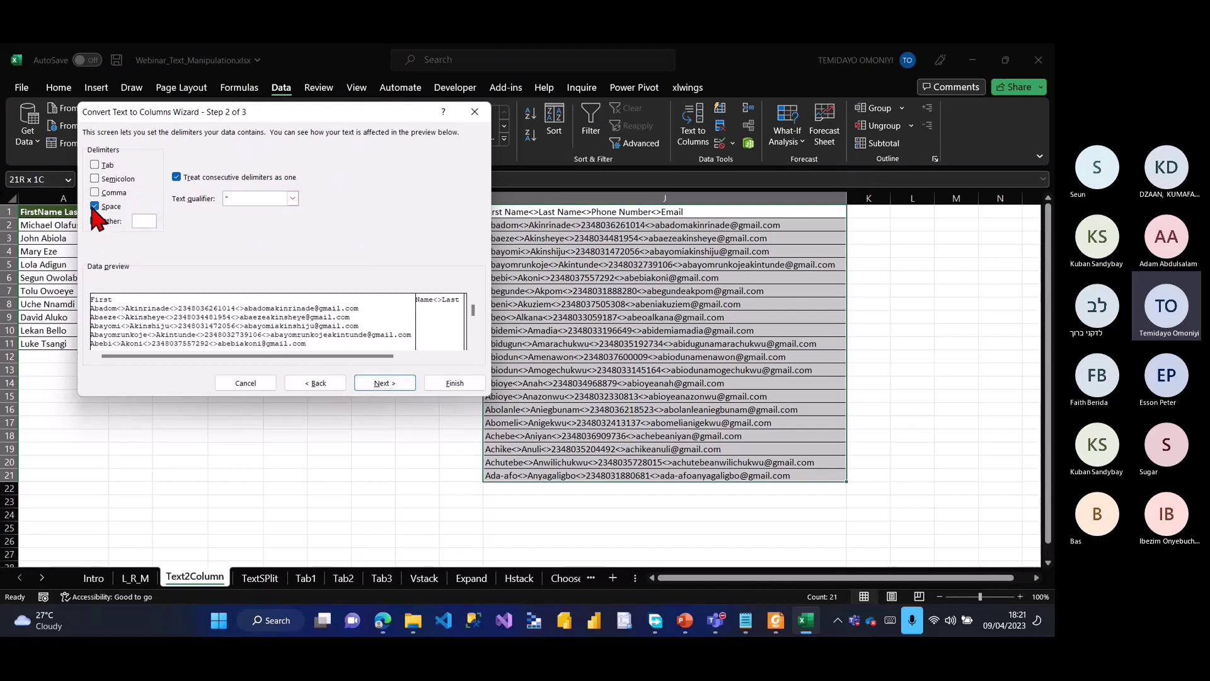
pyautogui.click(95, 206)
pyautogui.click(144, 222)
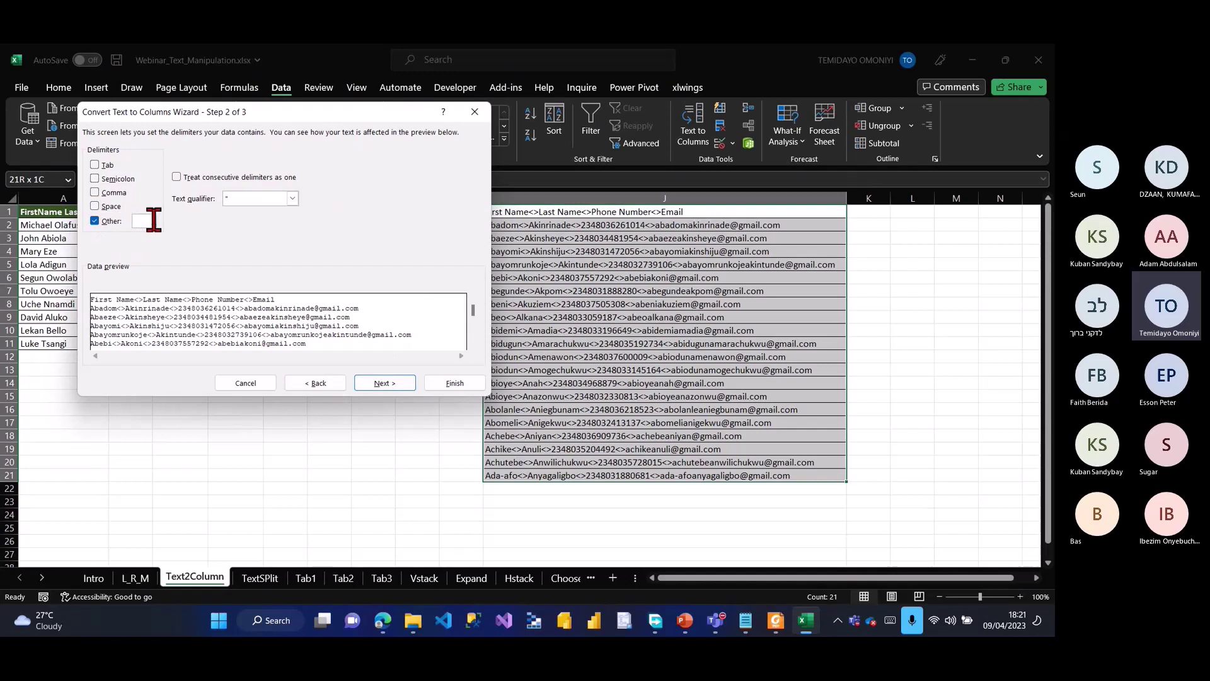
pyautogui.write('<')
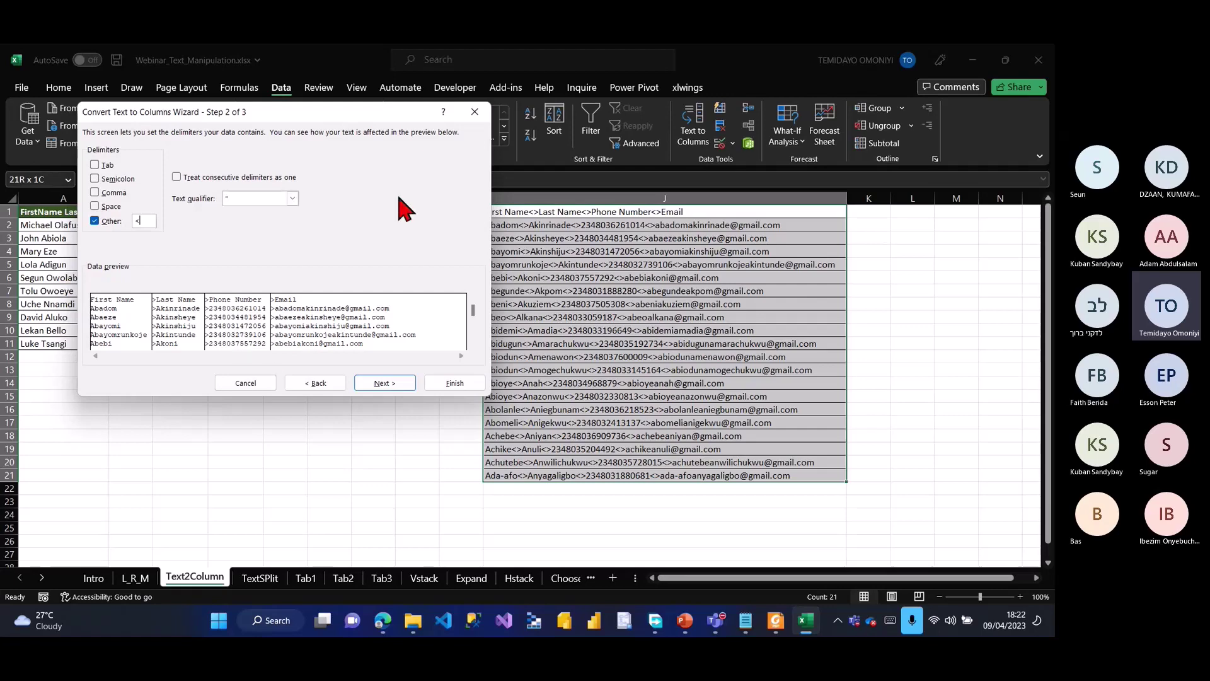
pyautogui.click(475, 112)
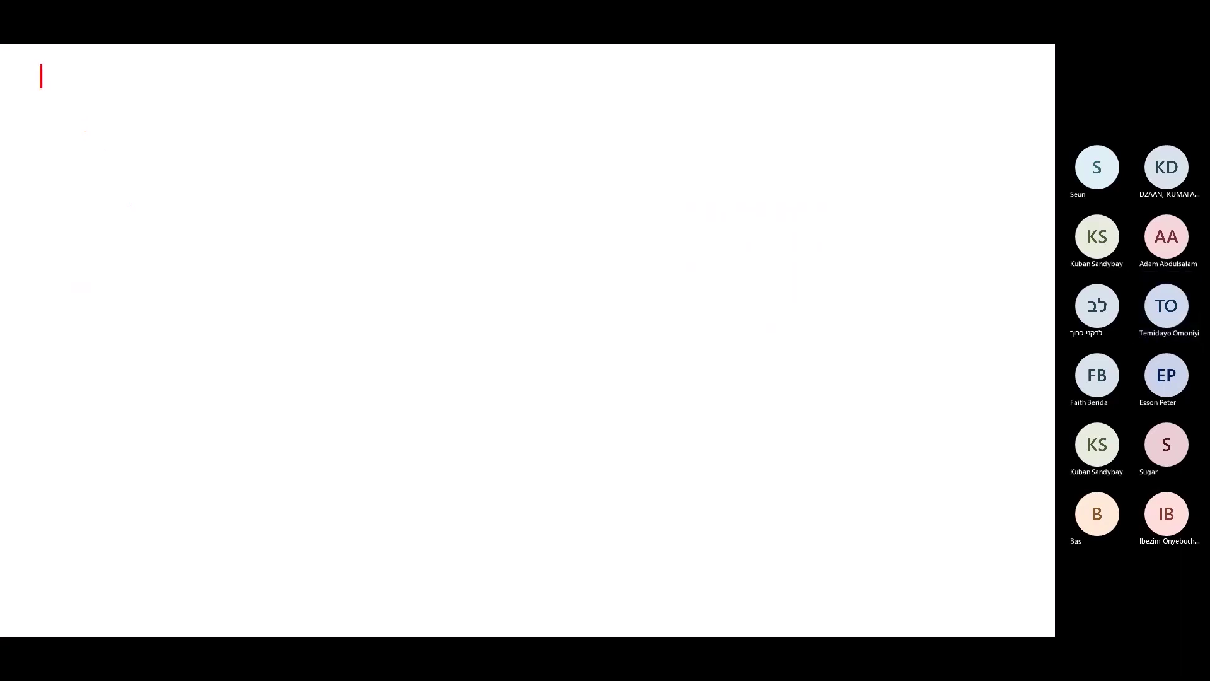
# Step: Write "PowerQuery Method." in red as the first line of the blank whiteboard
pyautogui.write('Power ')
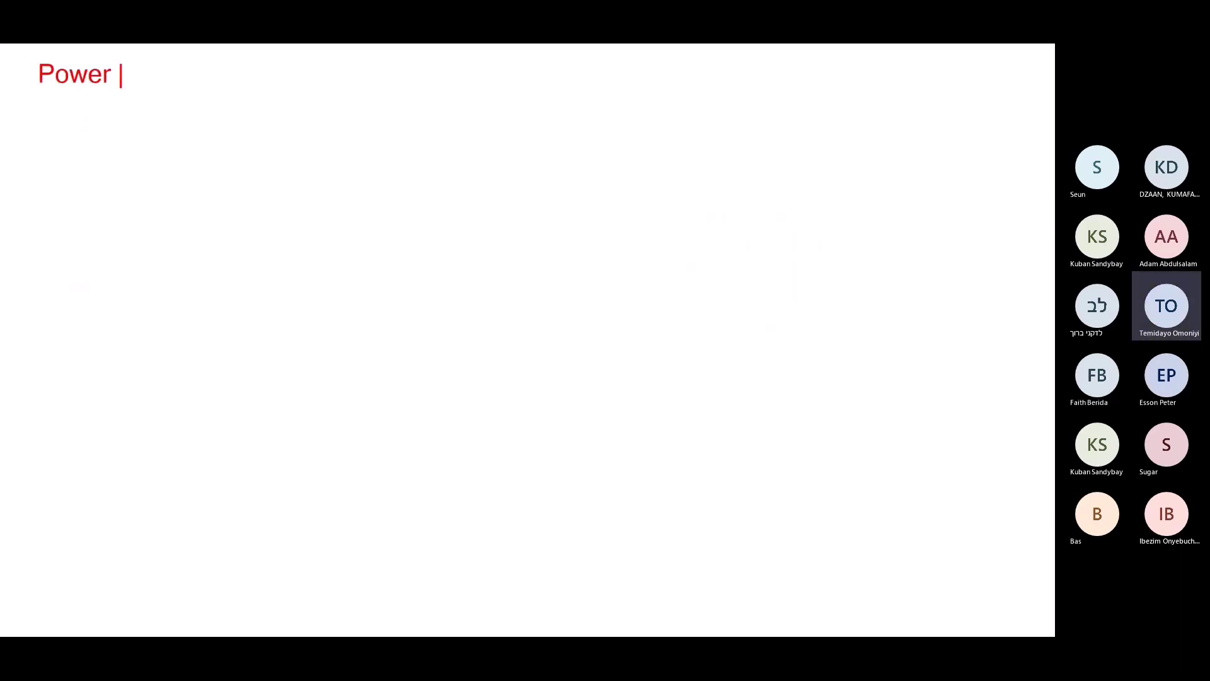
pyautogui.write('Wuery')
pyautogui.press('BackSpace')
pyautogui.press('BackSpace')
pyautogui.press('BackSpace')
pyautogui.press('BackSpace')
pyautogui.press('BackSpace')
pyautogui.press('BackSpace')
pyautogui.write('Query ')
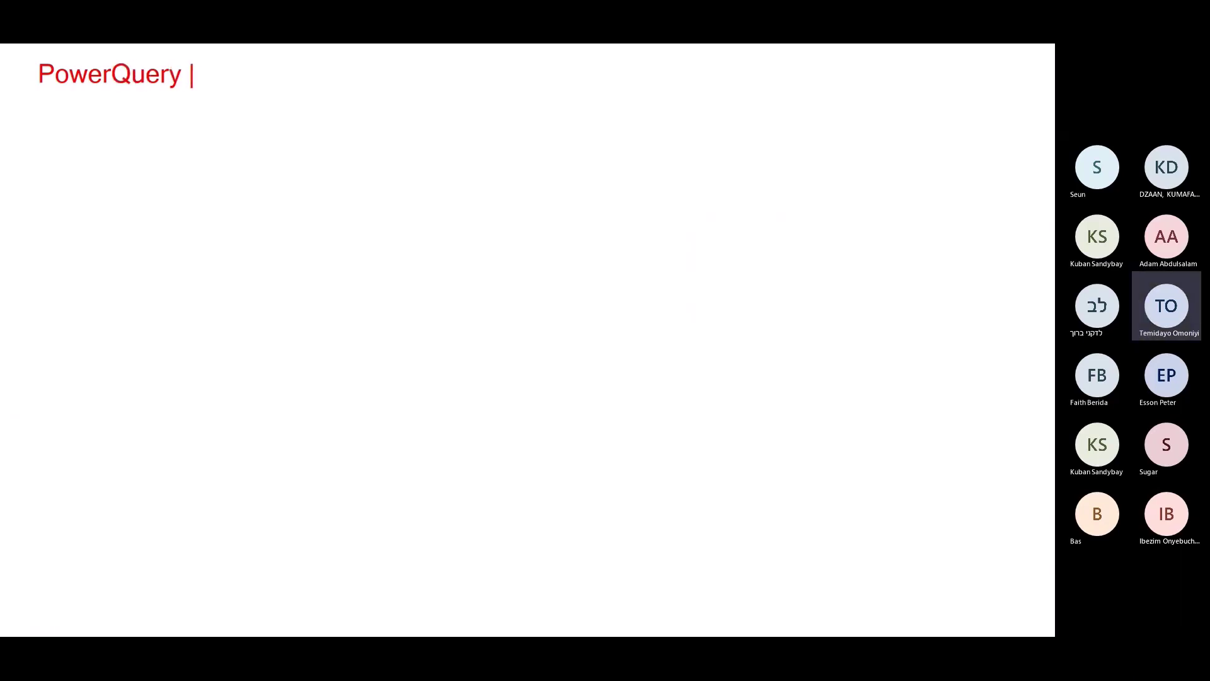
pyautogui.write('Mether')
pyautogui.press('BackSpace')
pyautogui.press('BackSpace')
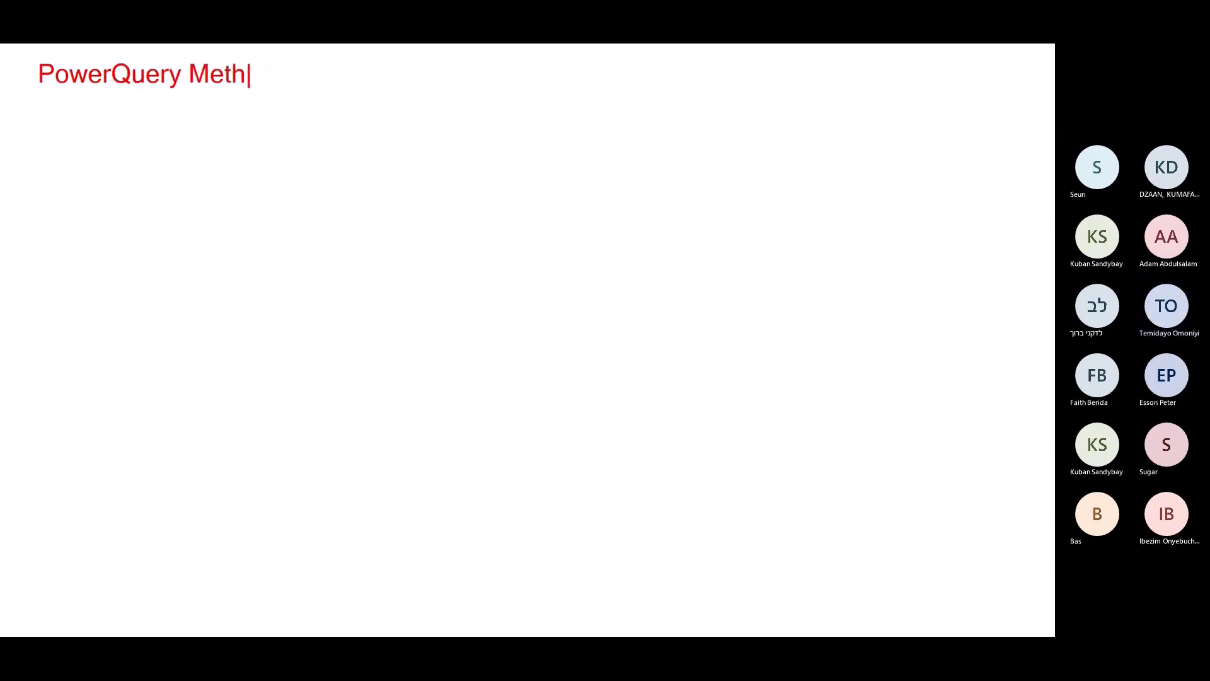
pyautogui.write('od.')
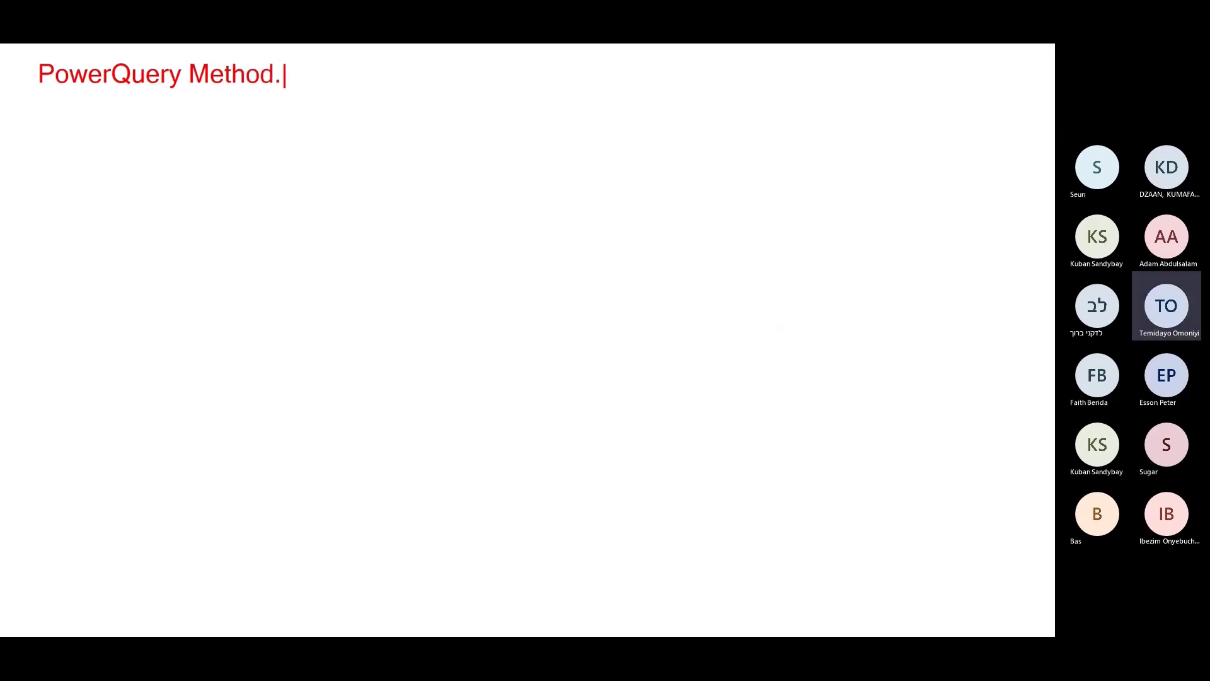
# Step: Add "Excel Text Function" as the second line of the whiteboard notes
pyautogui.press('Return')
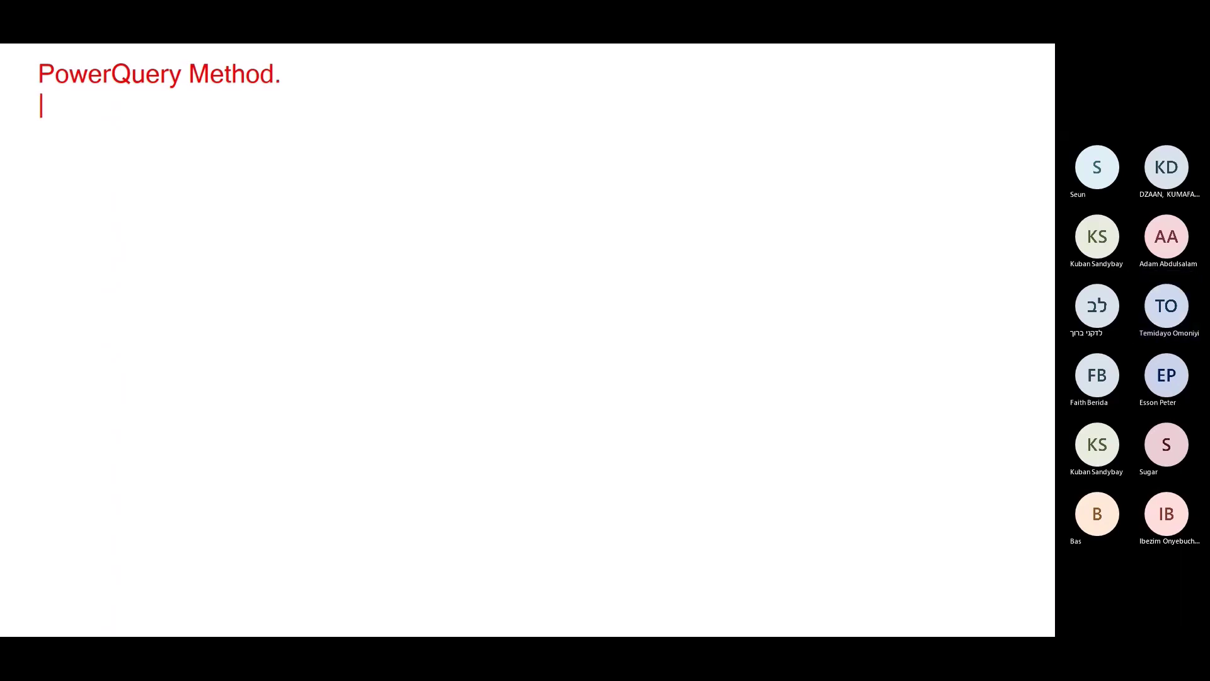
pyautogui.write('Excel Te')
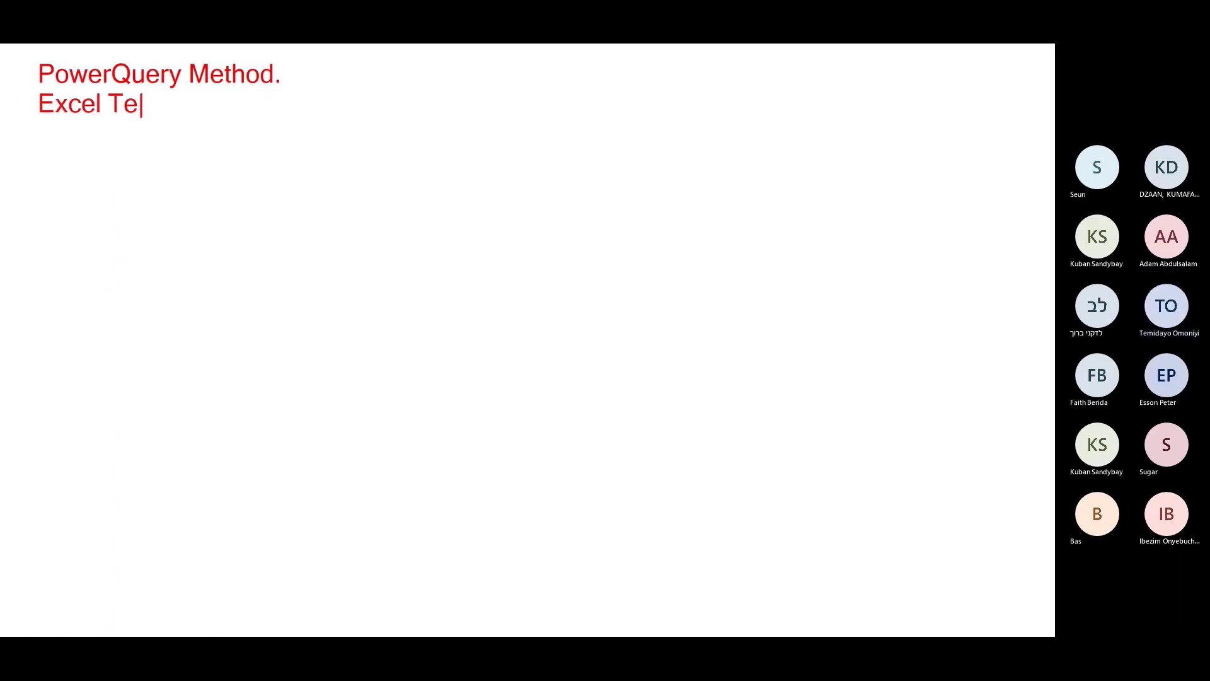
pyautogui.write('xt Function')
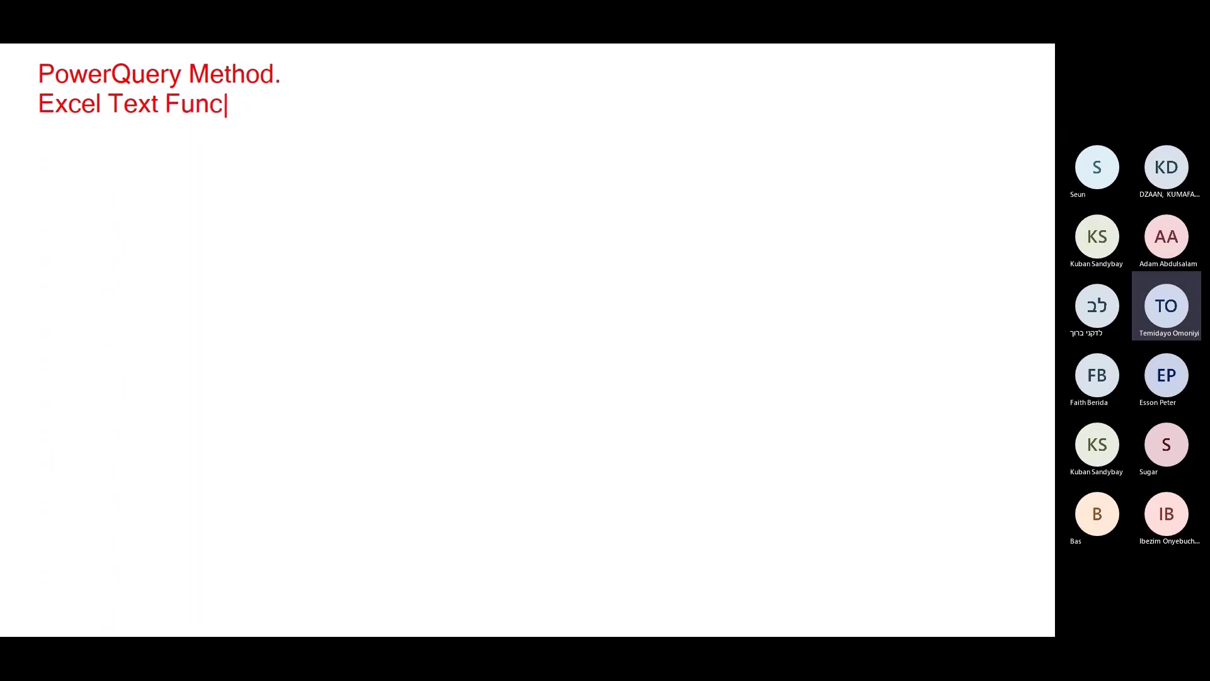
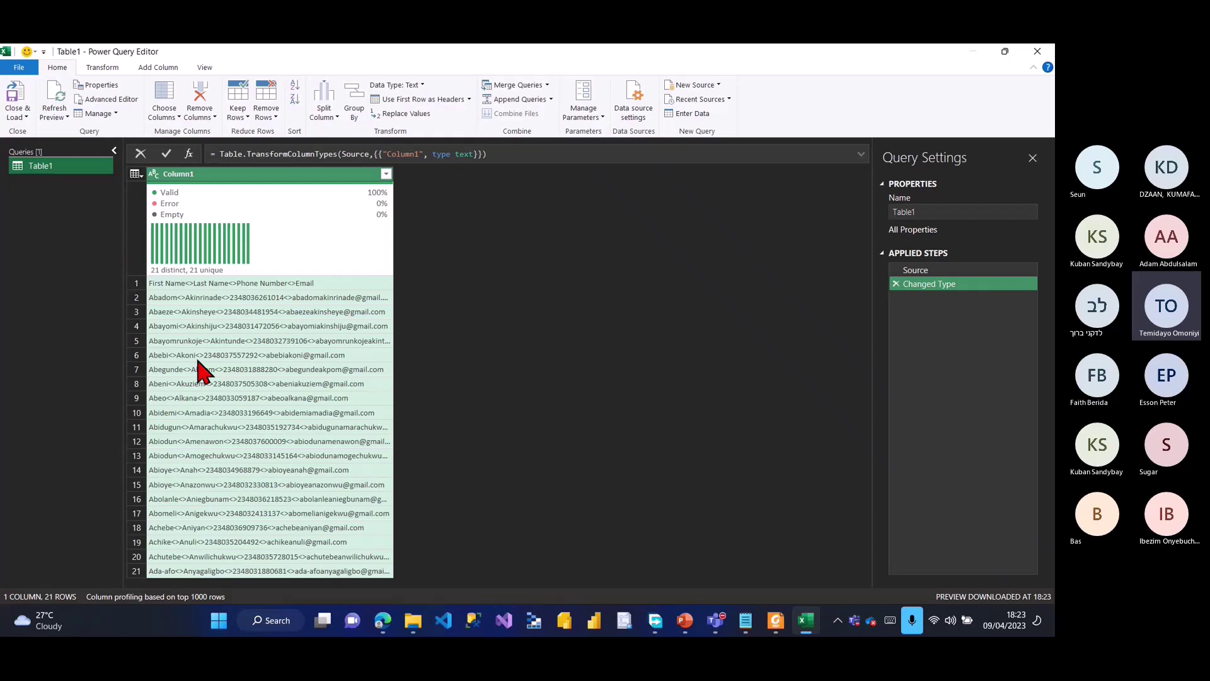
# Step: Annotate the query view with "PowerQuery is a Microsoft Tool used for data transformation and cleaning, GUI" on two lines, and leave annotation mode
pyautogui.hotkey('ctrl', '2')
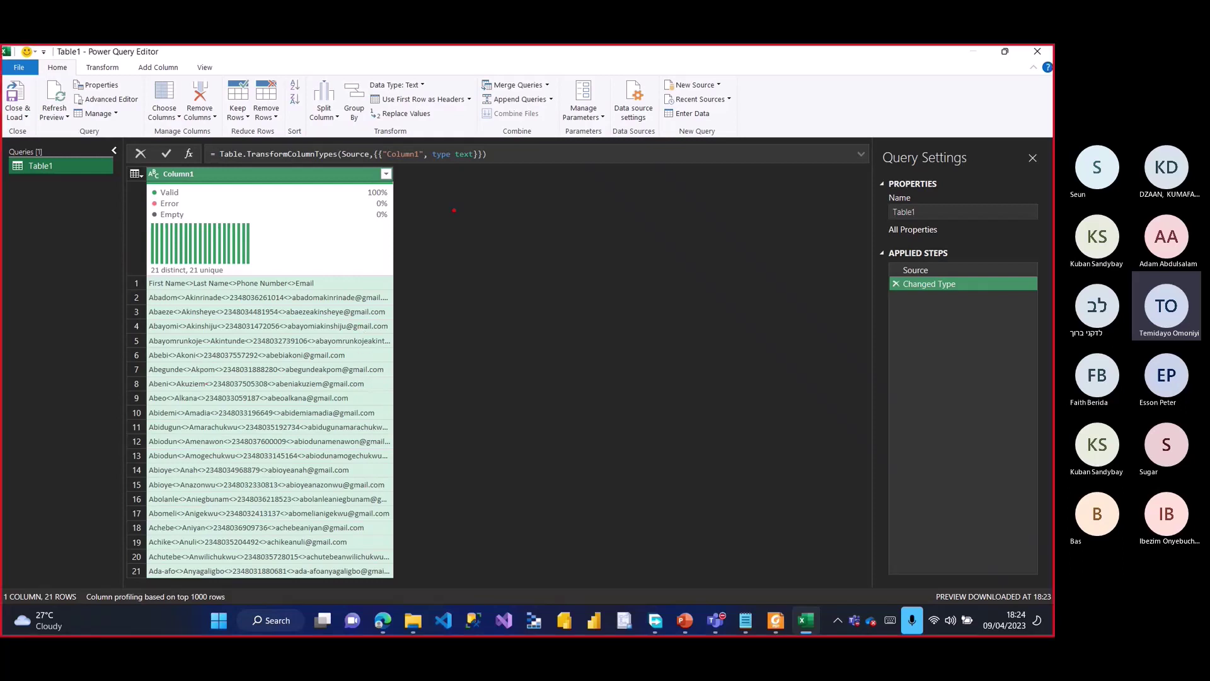
pyautogui.press('t')
pyautogui.write('PowerQuery')
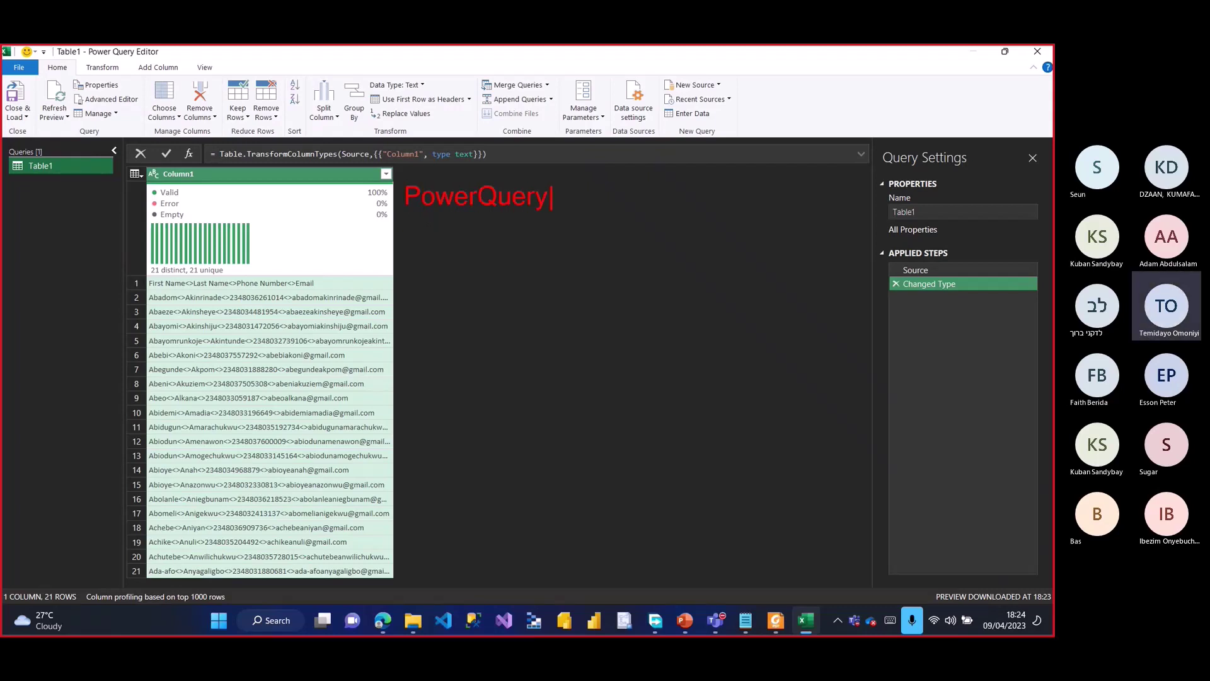
pyautogui.write(' is a Microsoft ')
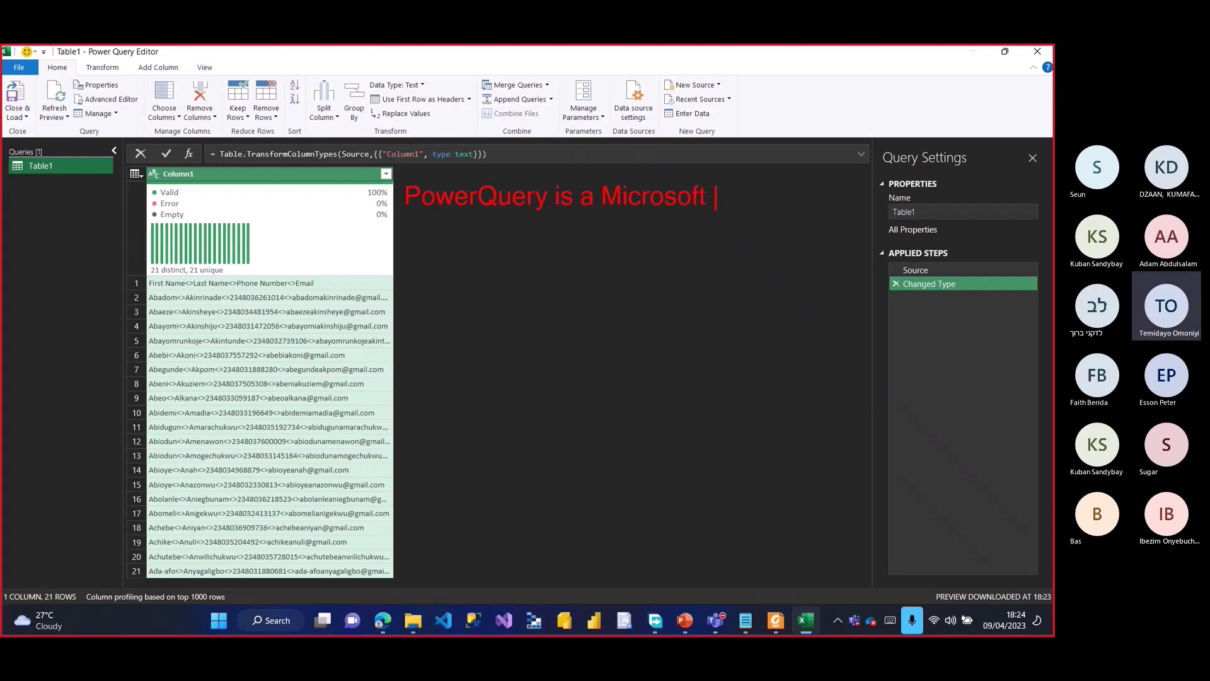
pyautogui.write('Tool use')
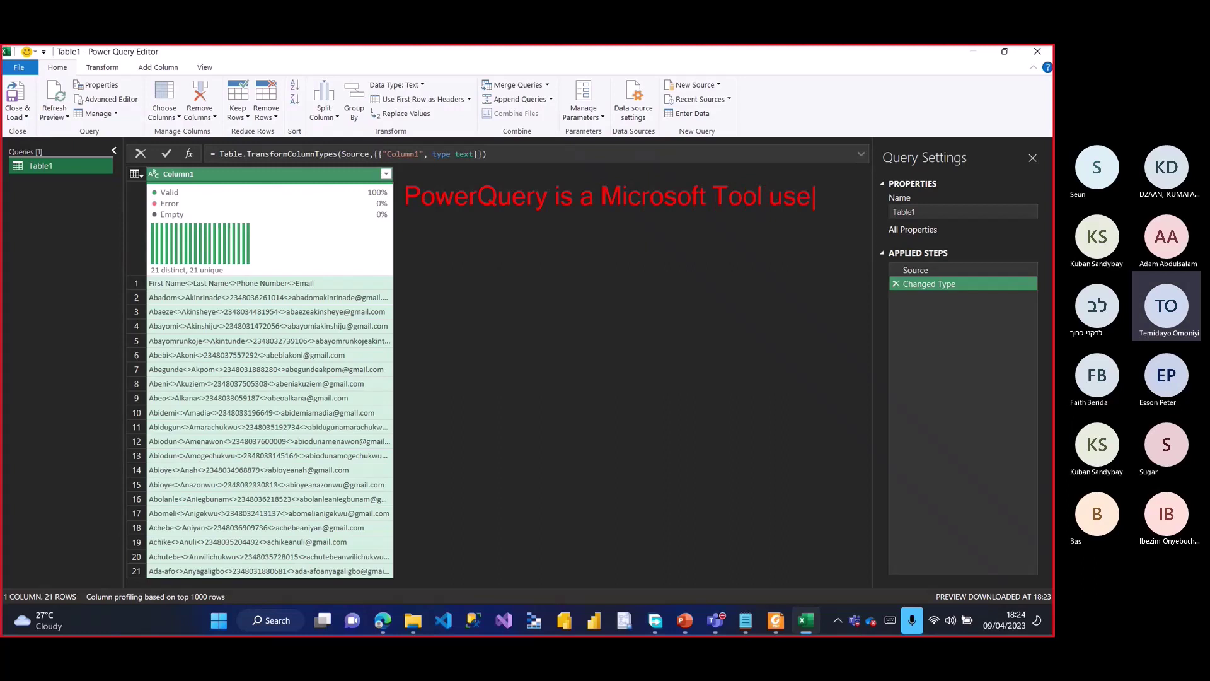
pyautogui.write('d for dara')
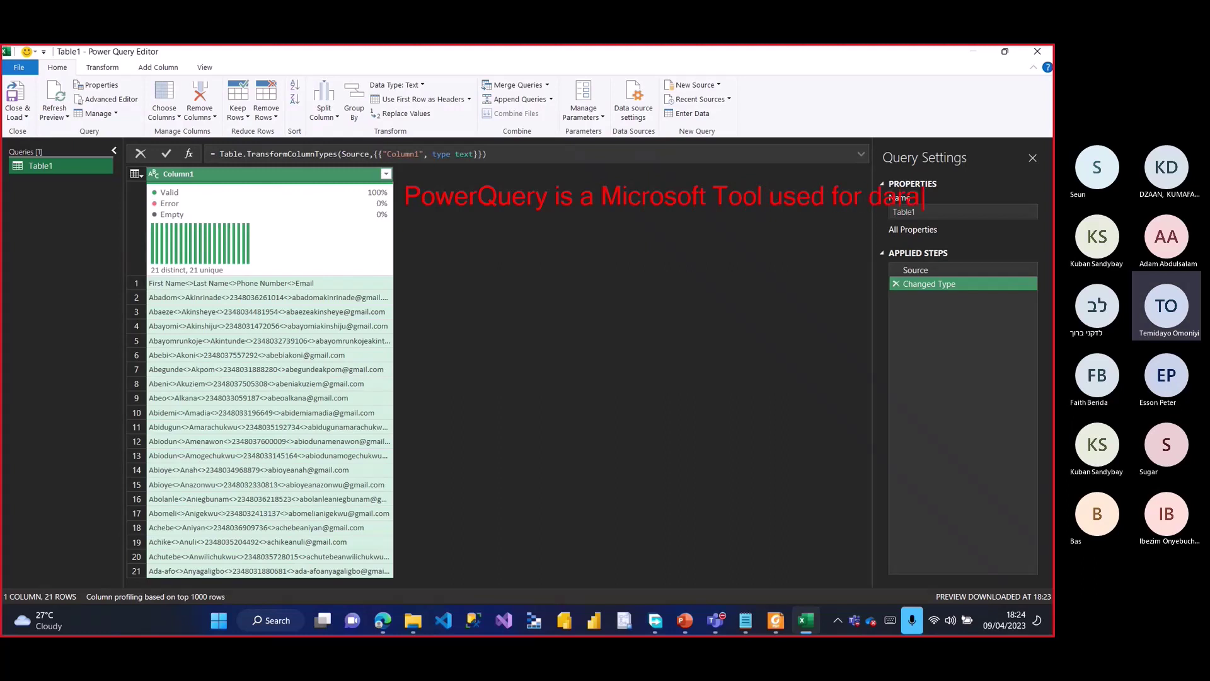
pyautogui.press('BackSpace')
pyautogui.press('BackSpace')
pyautogui.write('ta')
pyautogui.press('Return')
pyautogui.write('transformation a')
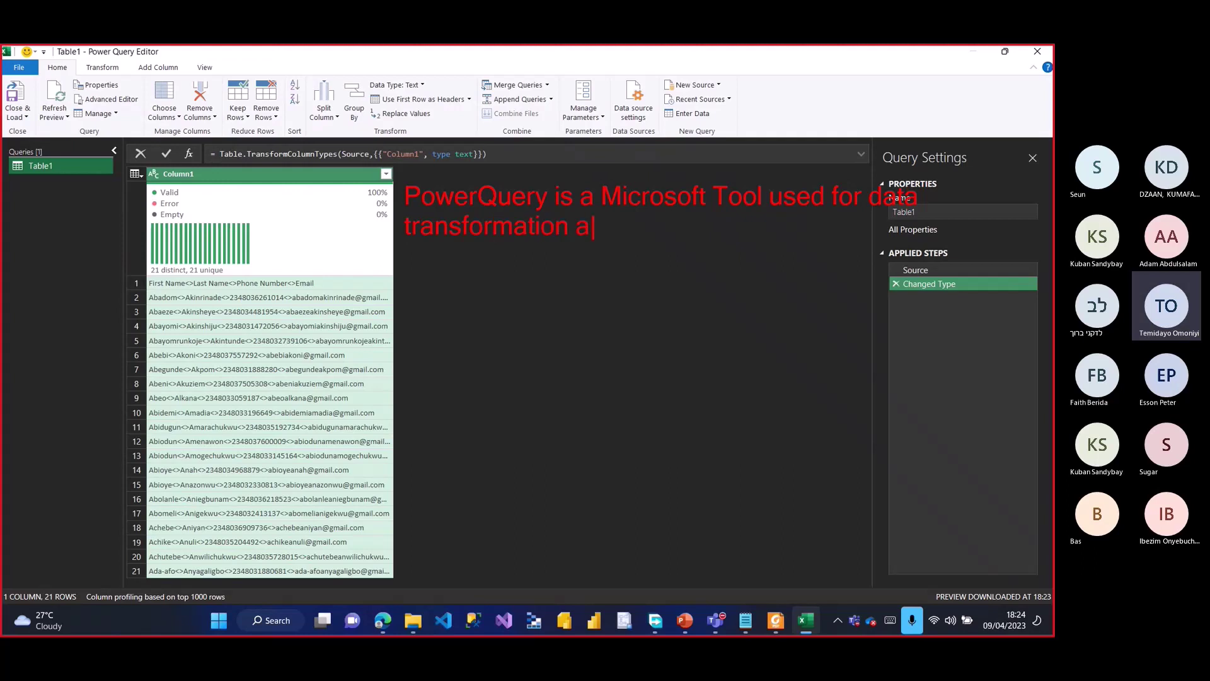
pyautogui.write('nd cleani')
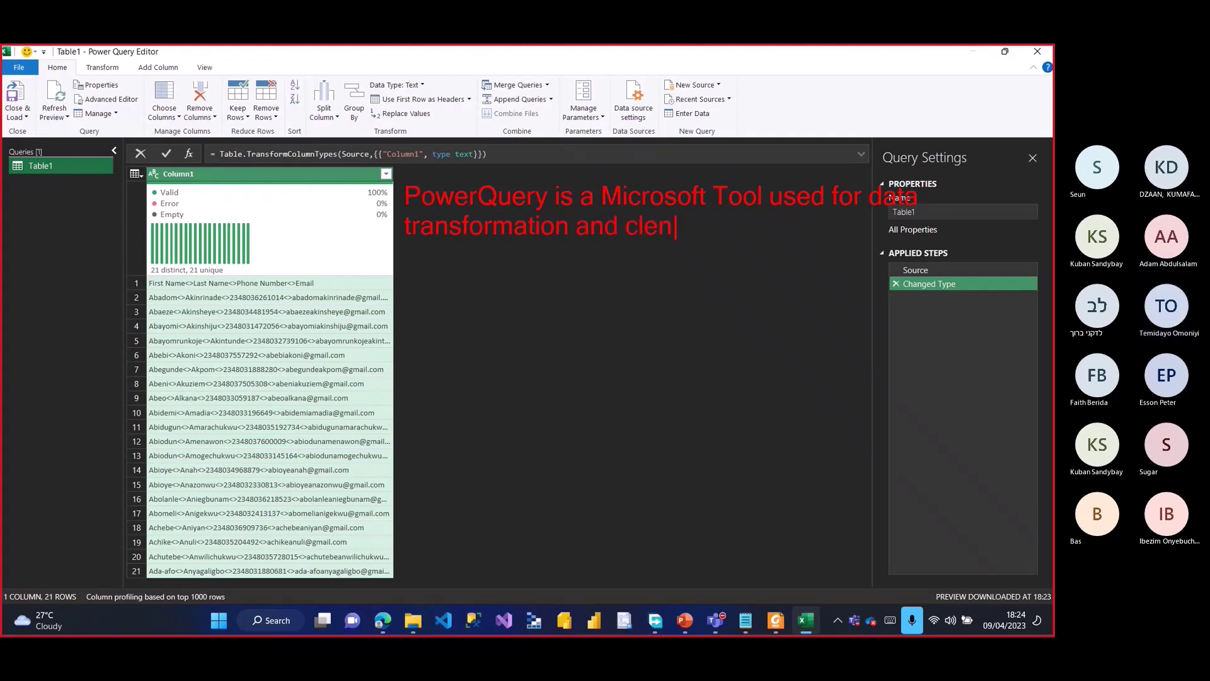
pyautogui.write('ng')
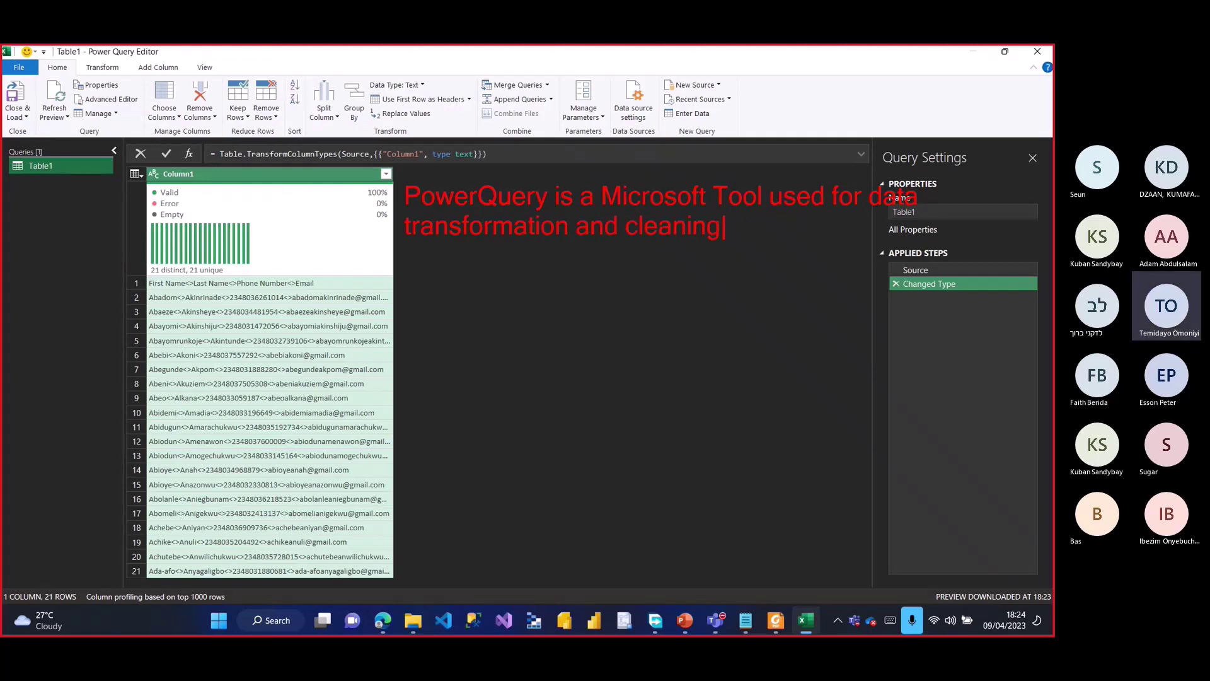
pyautogui.write(', GUI')
pyautogui.press('Escape')
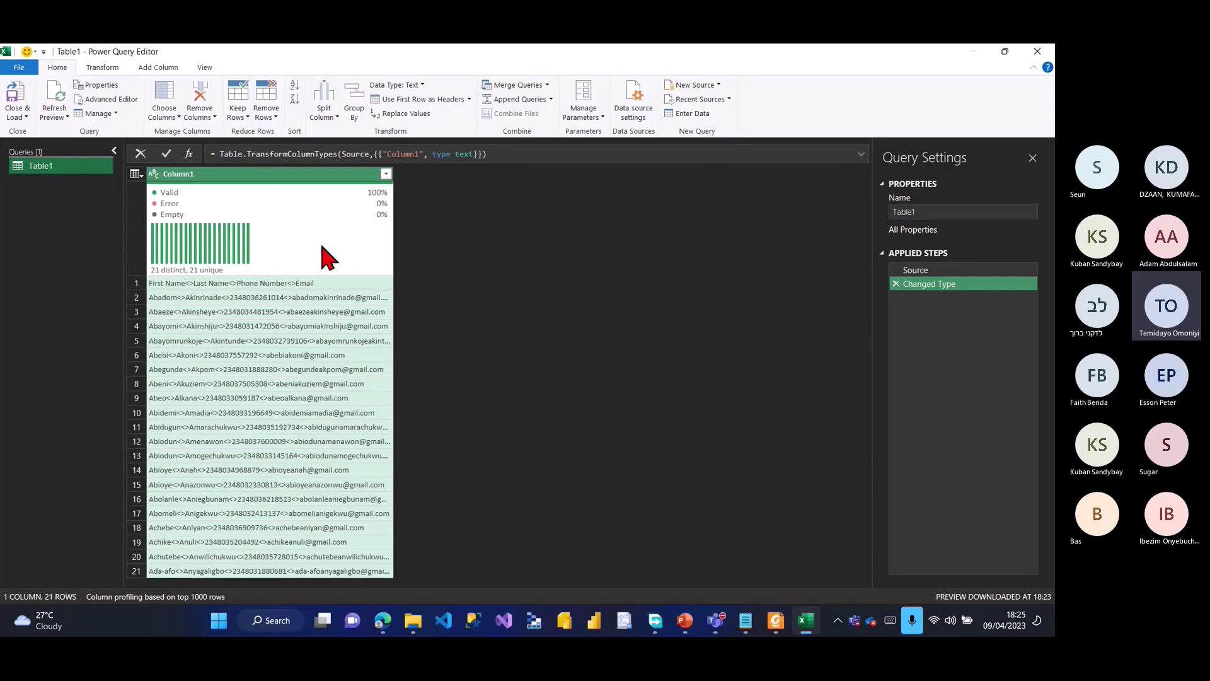
# Step: Split Column1 by the custom delimiter "<>" at each occurrence of the delimiter
pyautogui.moveTo(322, 248)
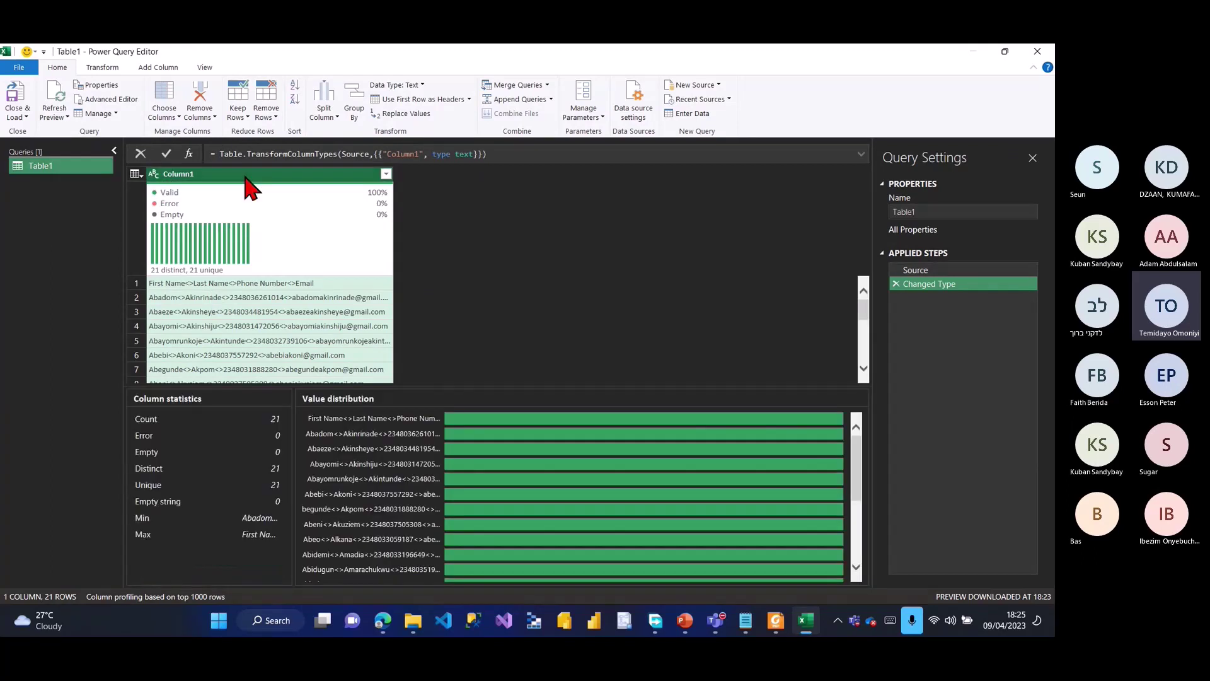
pyautogui.click(335, 118)
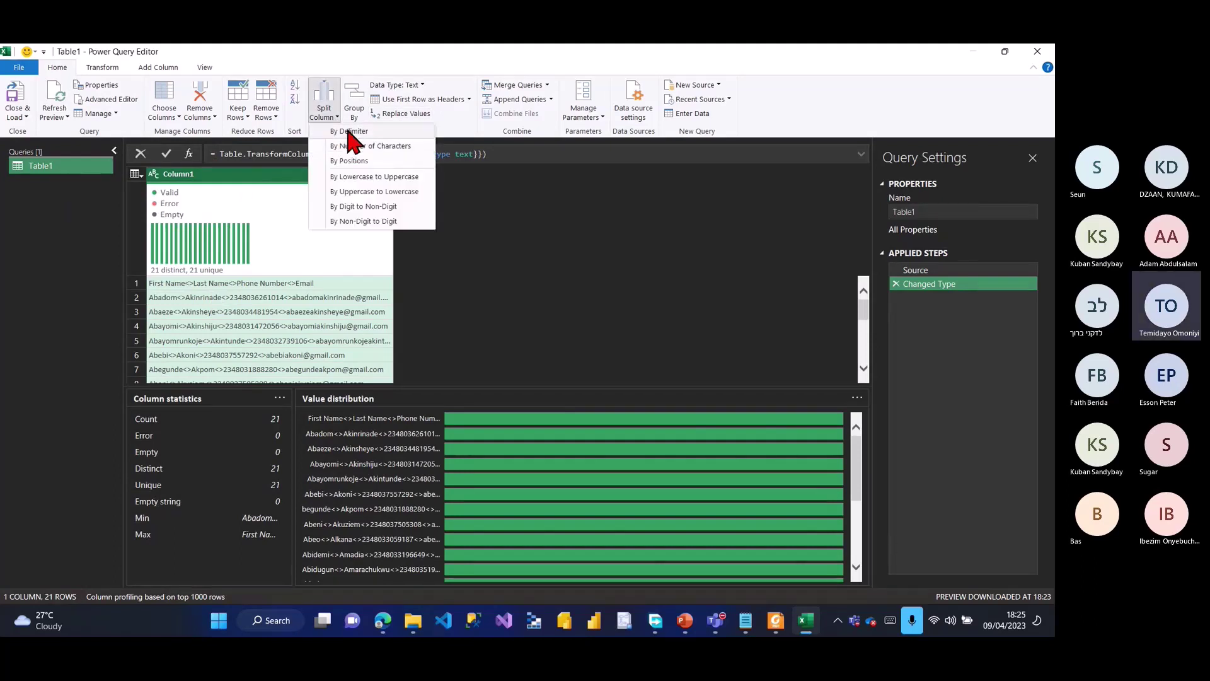
pyautogui.click(347, 131)
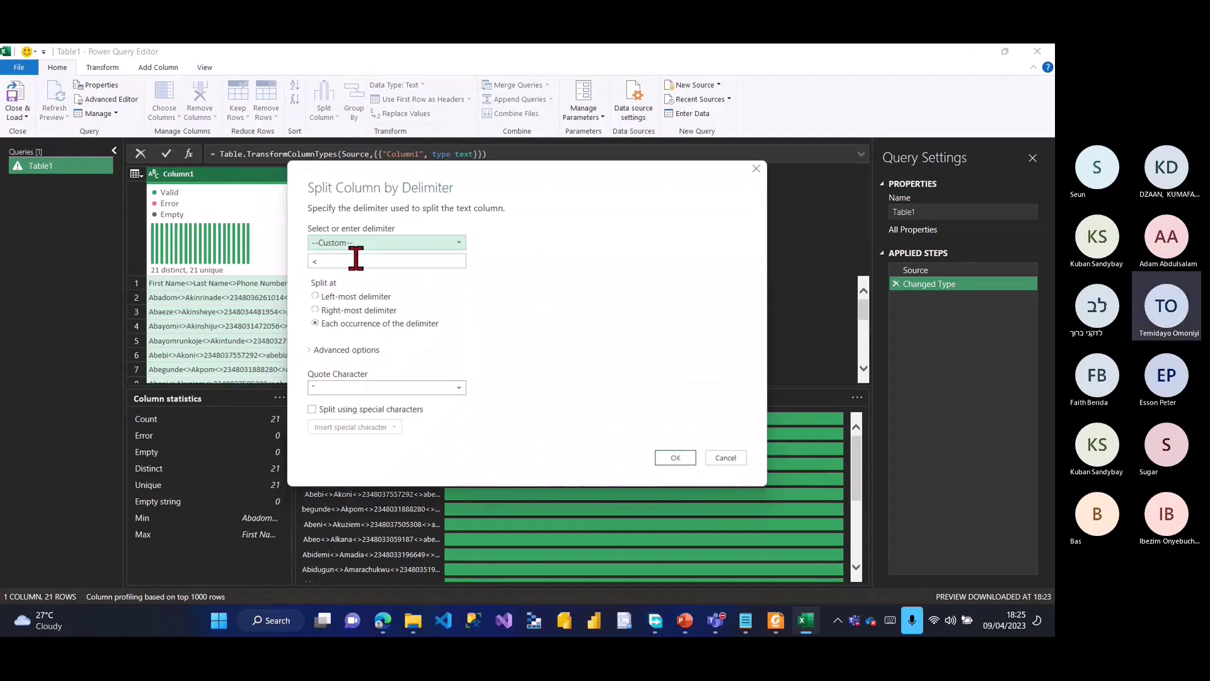
pyautogui.click(391, 241)
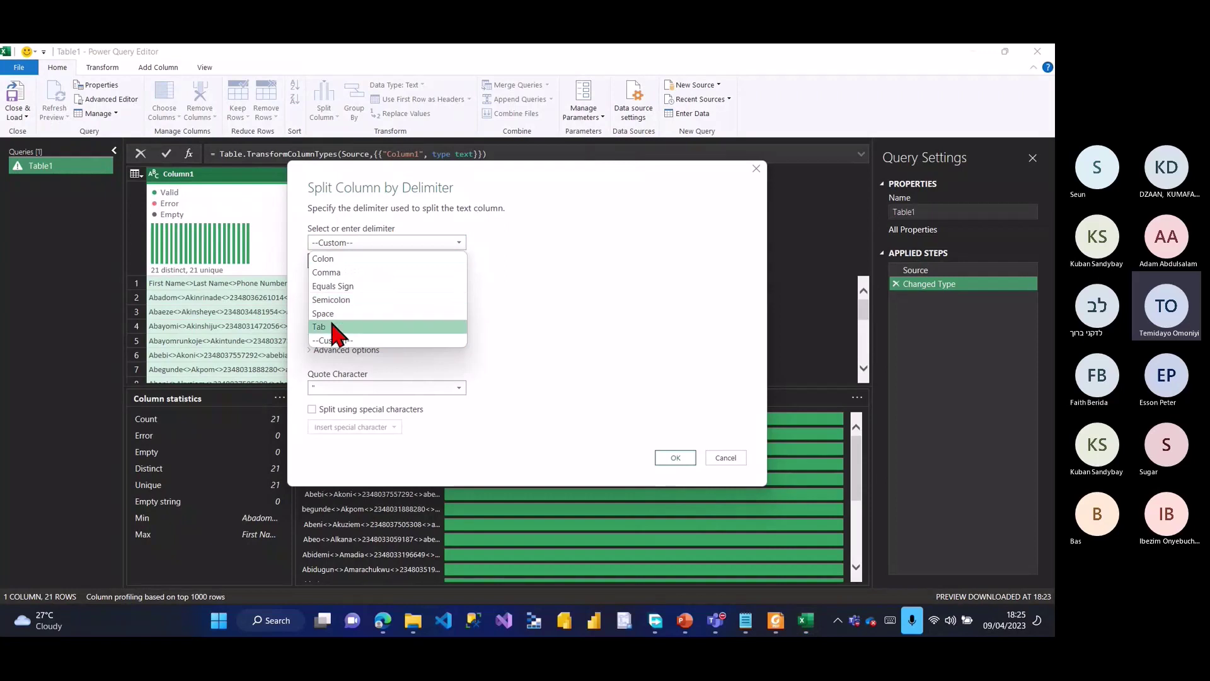
pyautogui.click(349, 340)
pyautogui.click(330, 260)
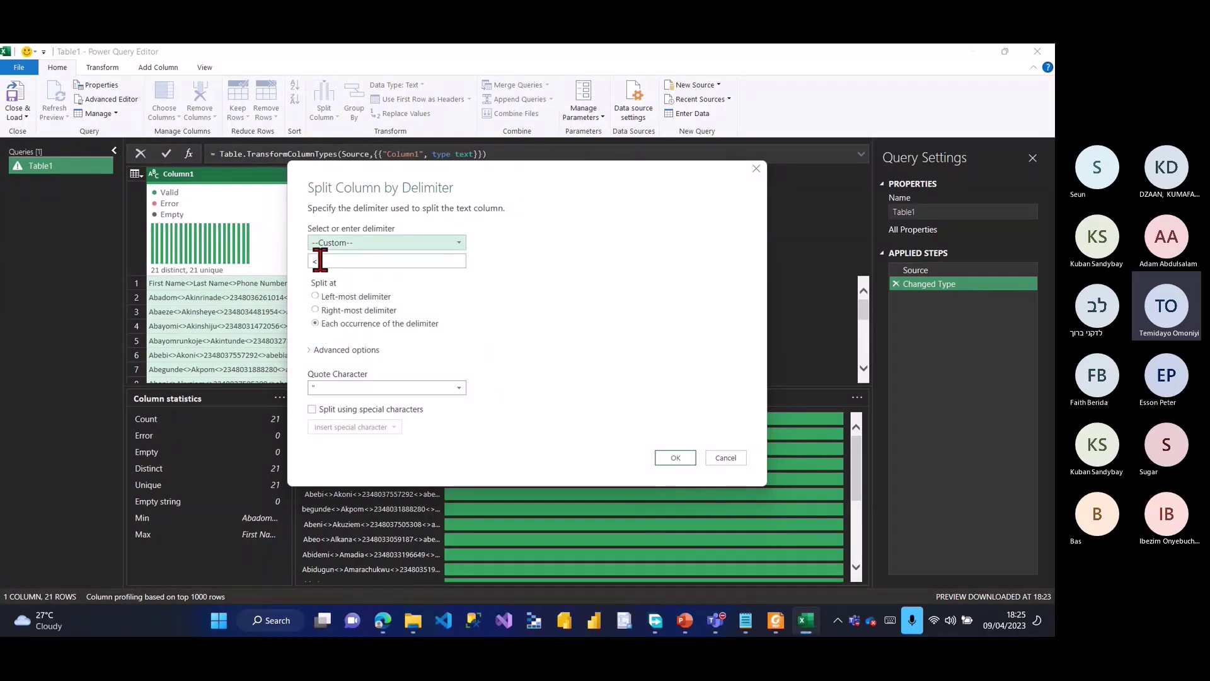
pyautogui.write('<')
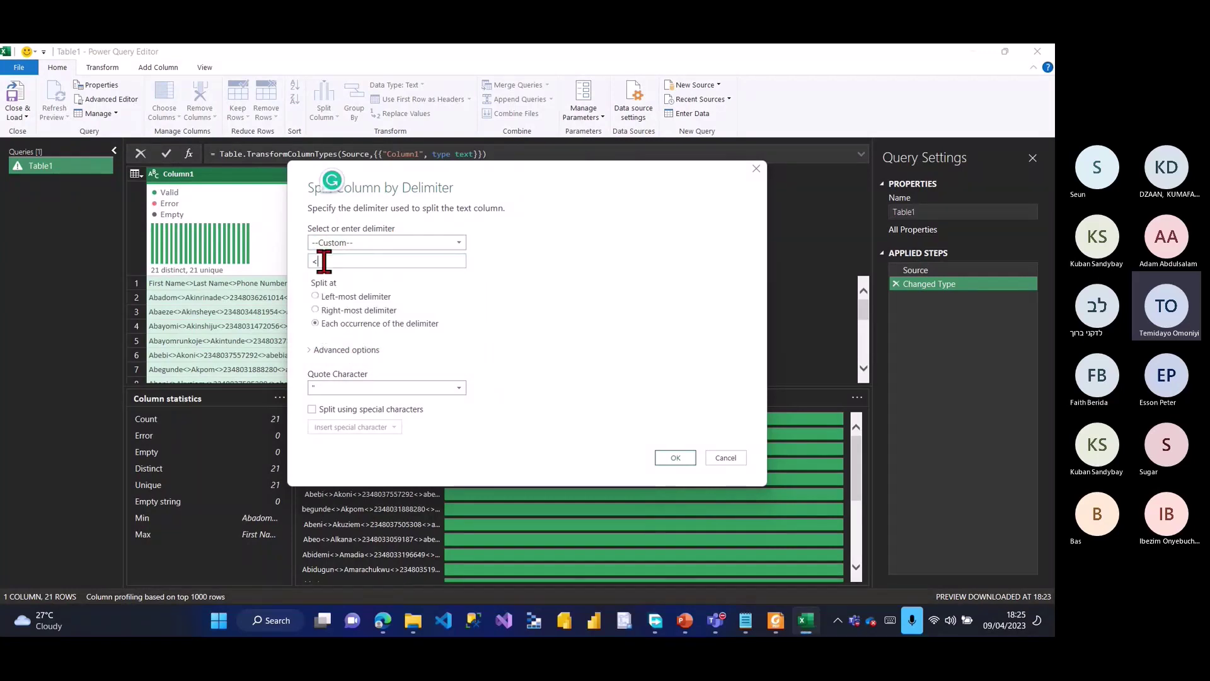
pyautogui.write('>')
pyautogui.click(675, 457)
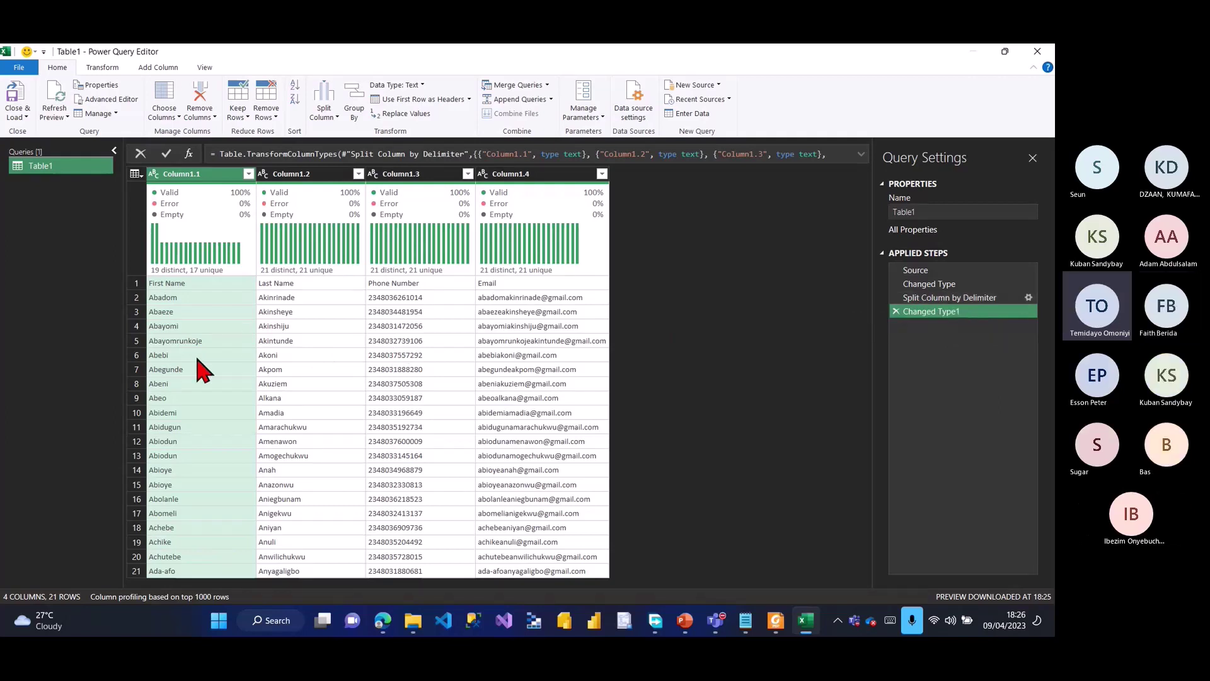
# Step: Highlight the first row of the split data with a red annotation rectangle, and clear the annotations
pyautogui.moveTo(148, 275)
pyautogui.mouseDown()
pyautogui.moveTo(298, 291)
pyautogui.moveTo(611, 291)
pyautogui.mouseUp()
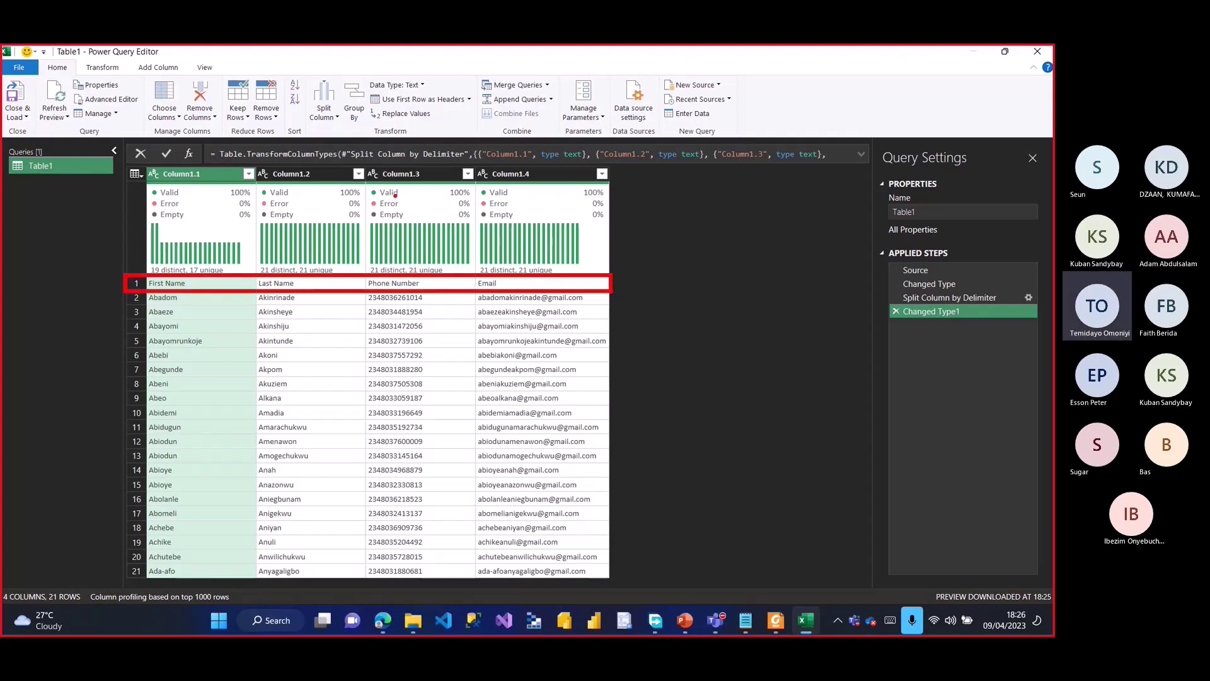
pyautogui.moveTo(393, 183); pyautogui.dragTo(393, 272)
pyautogui.press('Escape')
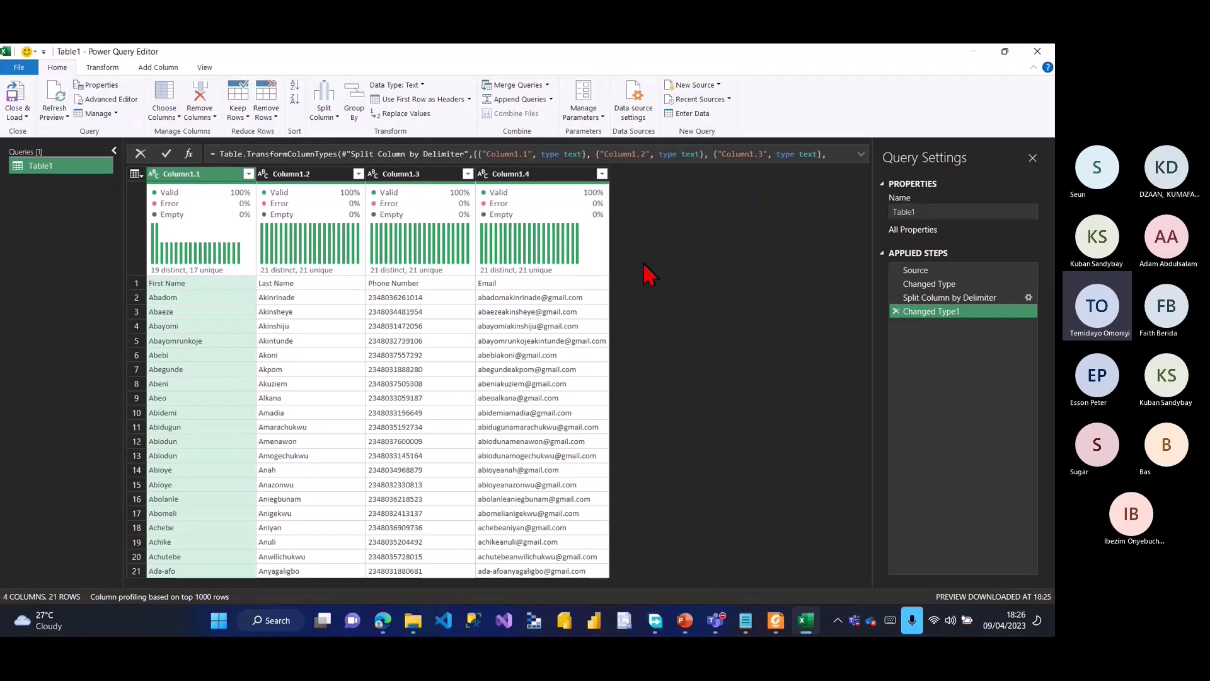
# Step: Promote the first row to headers and load the query as a table into the existing Text2Column worksheet at cell A14
pyautogui.click(408, 102)
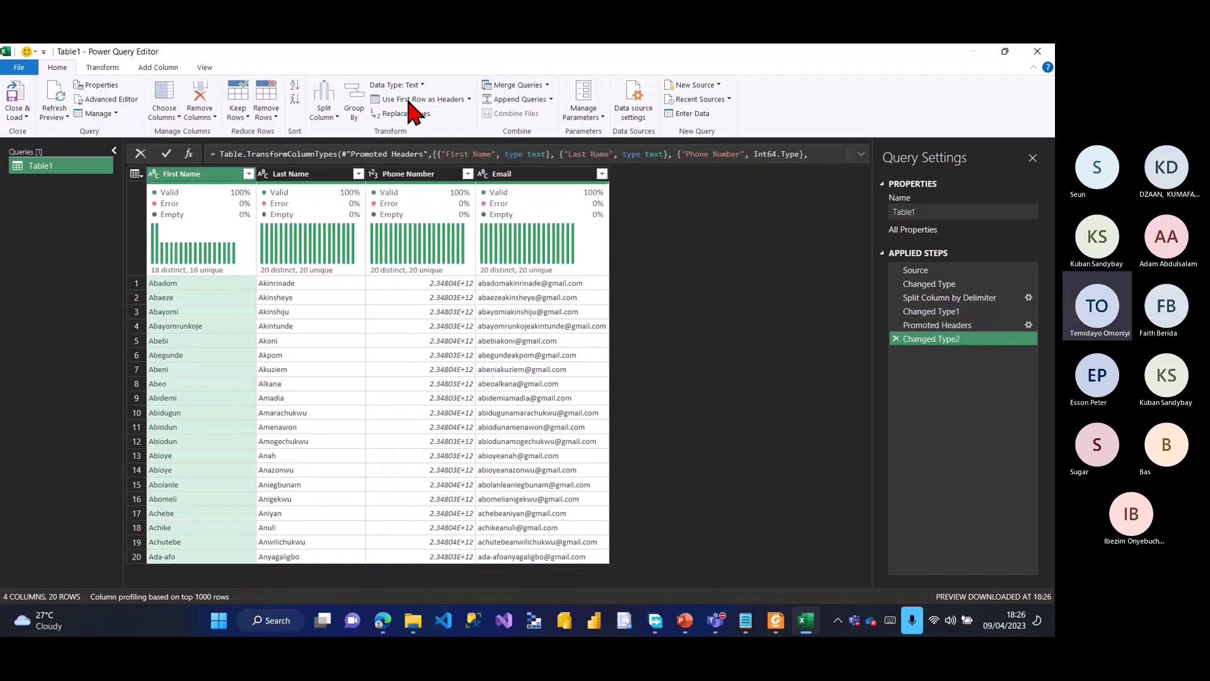
pyautogui.click(27, 117)
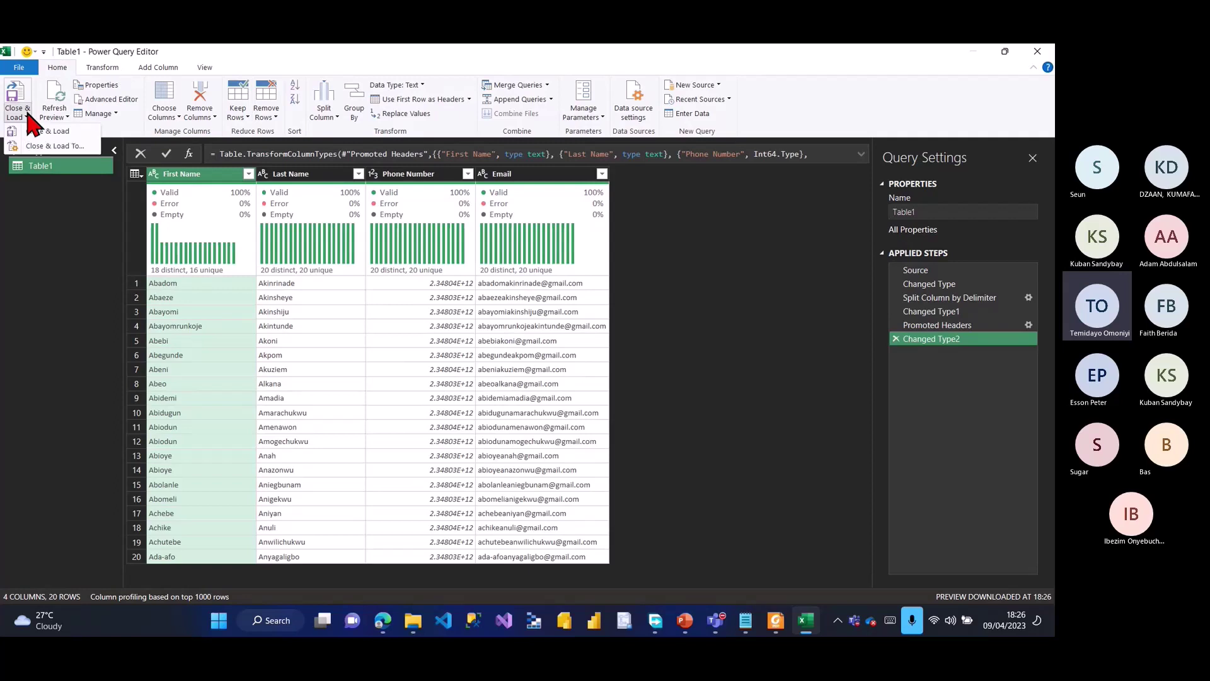
pyautogui.click(54, 146)
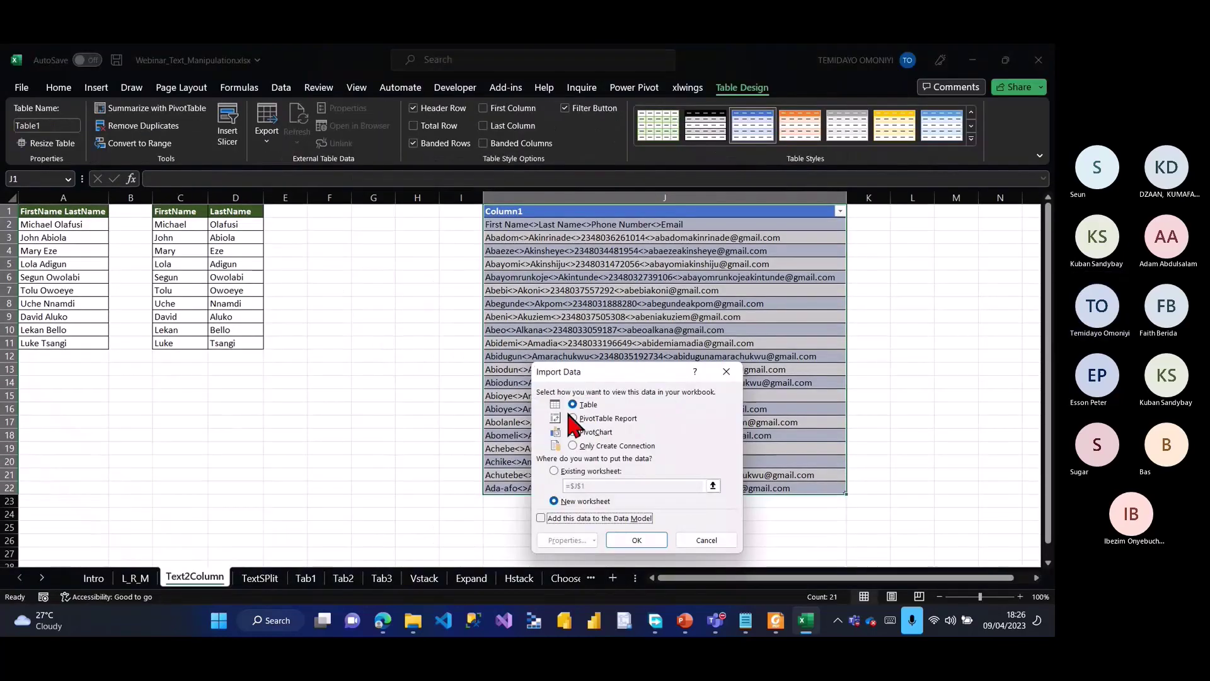
pyautogui.moveTo(627, 379); pyautogui.dragTo(626, 360)
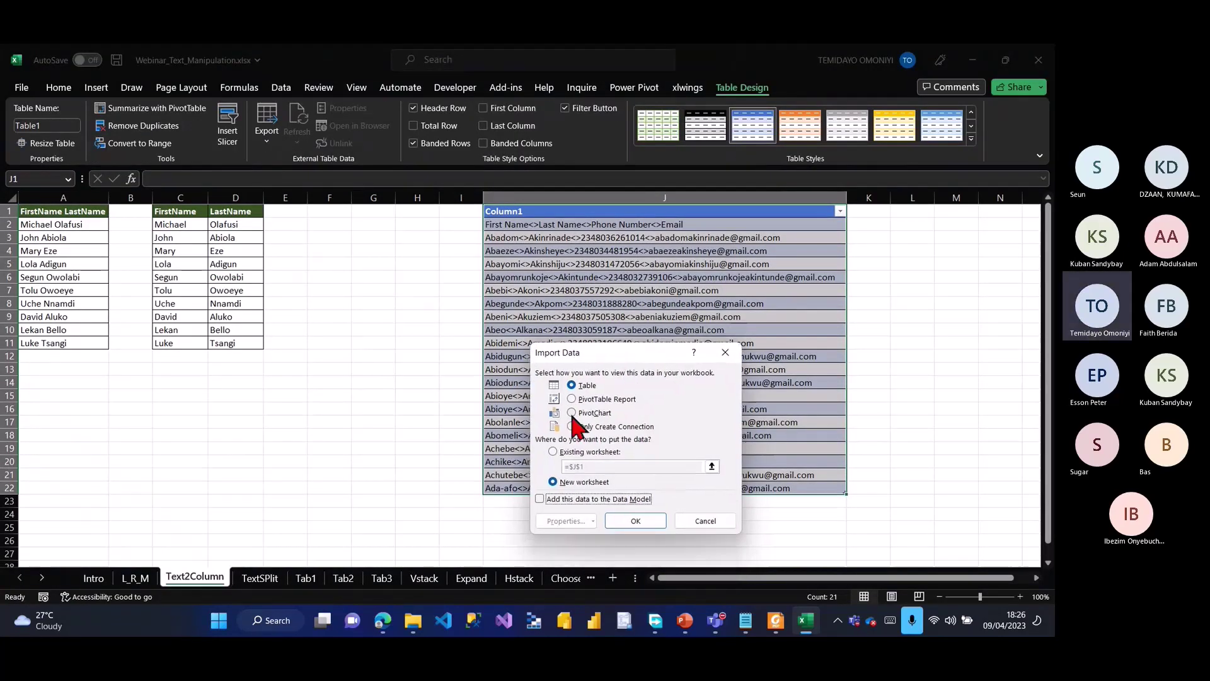
pyautogui.click(555, 451)
pyautogui.click(711, 466)
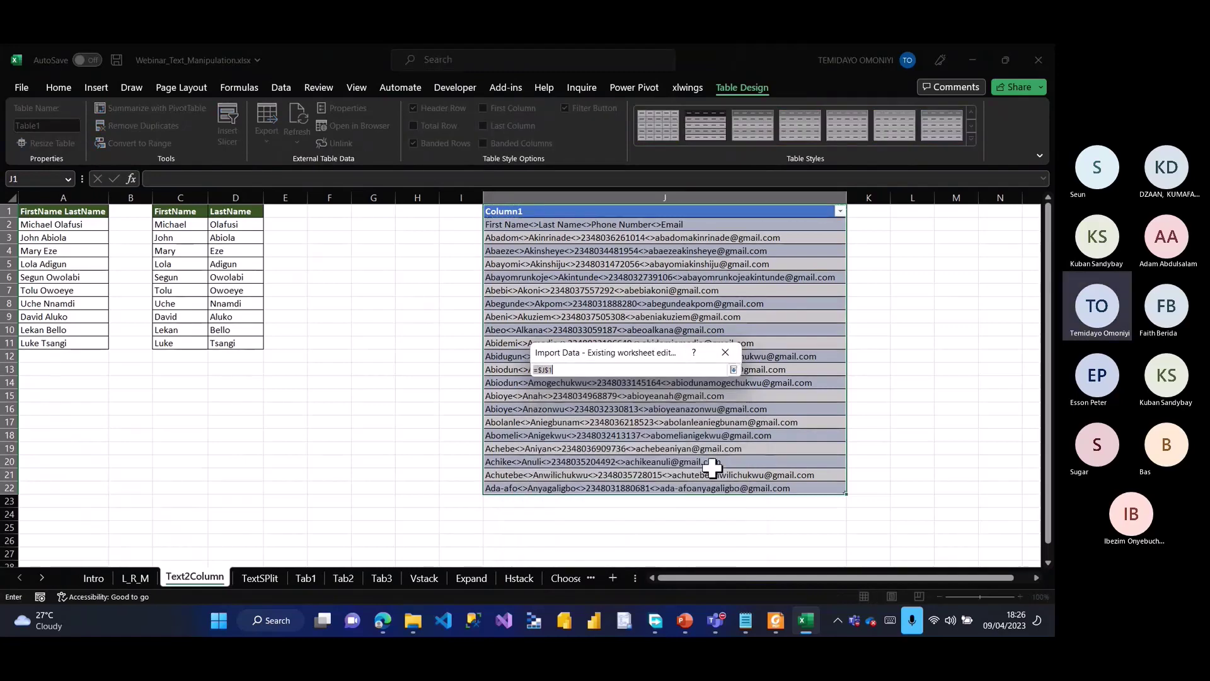
pyautogui.click(49, 383)
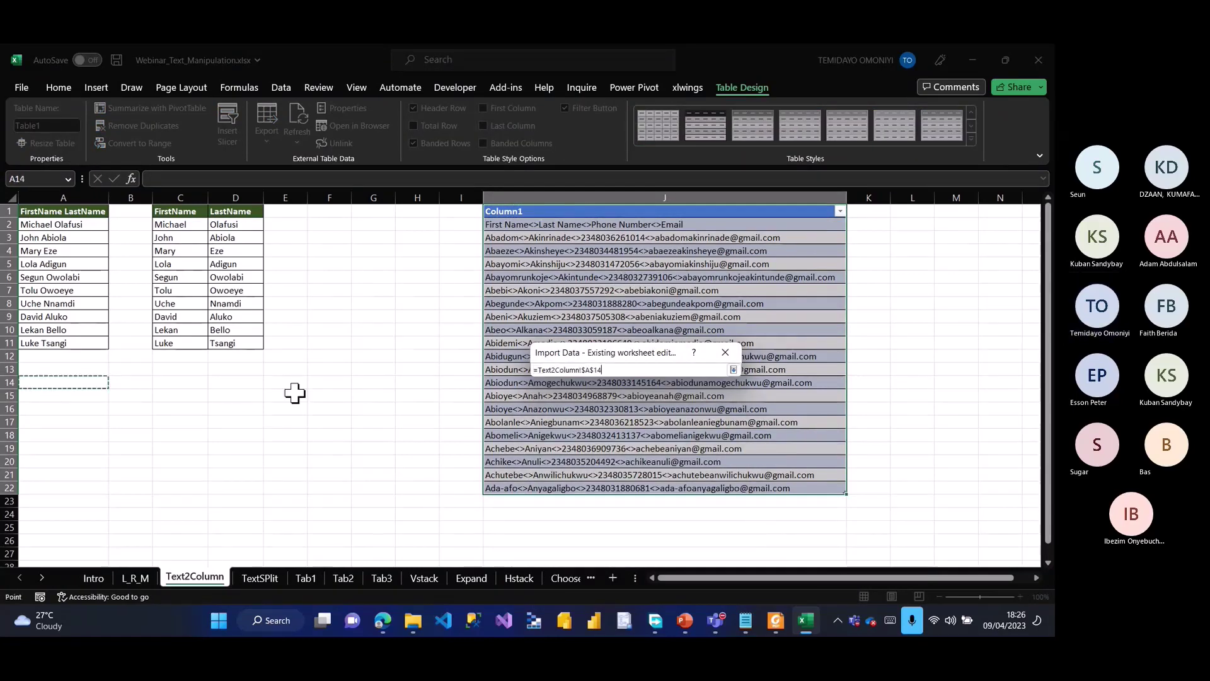
pyautogui.press('Return')
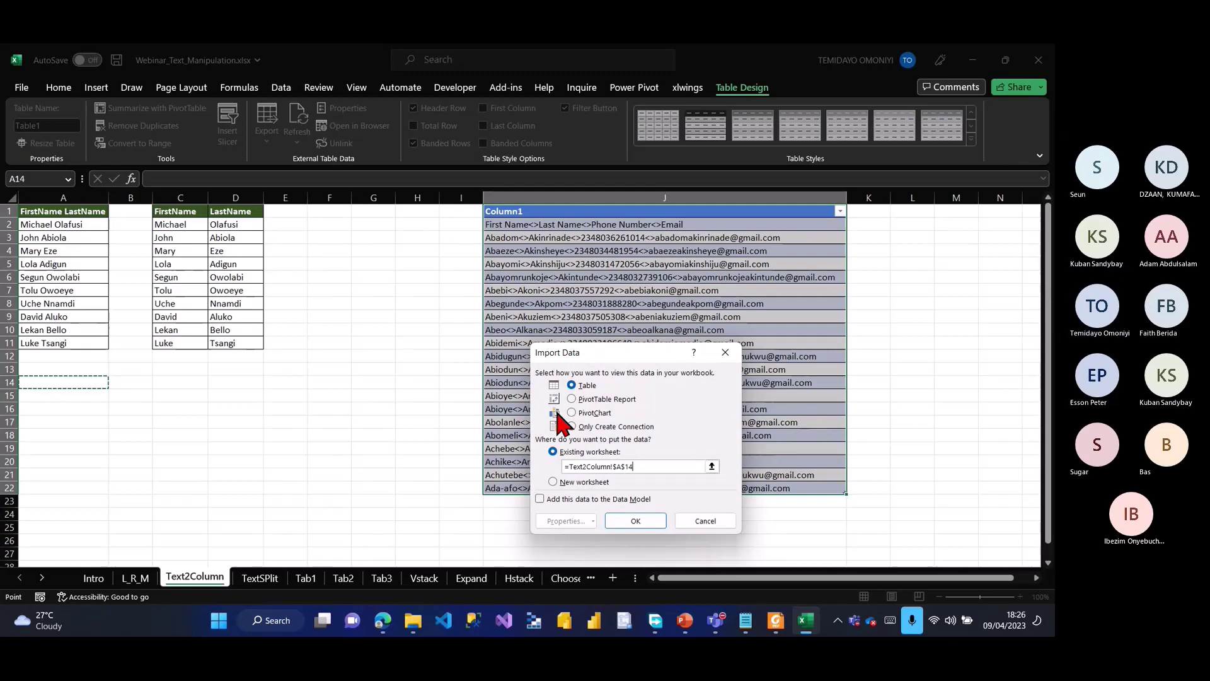
pyautogui.click(636, 522)
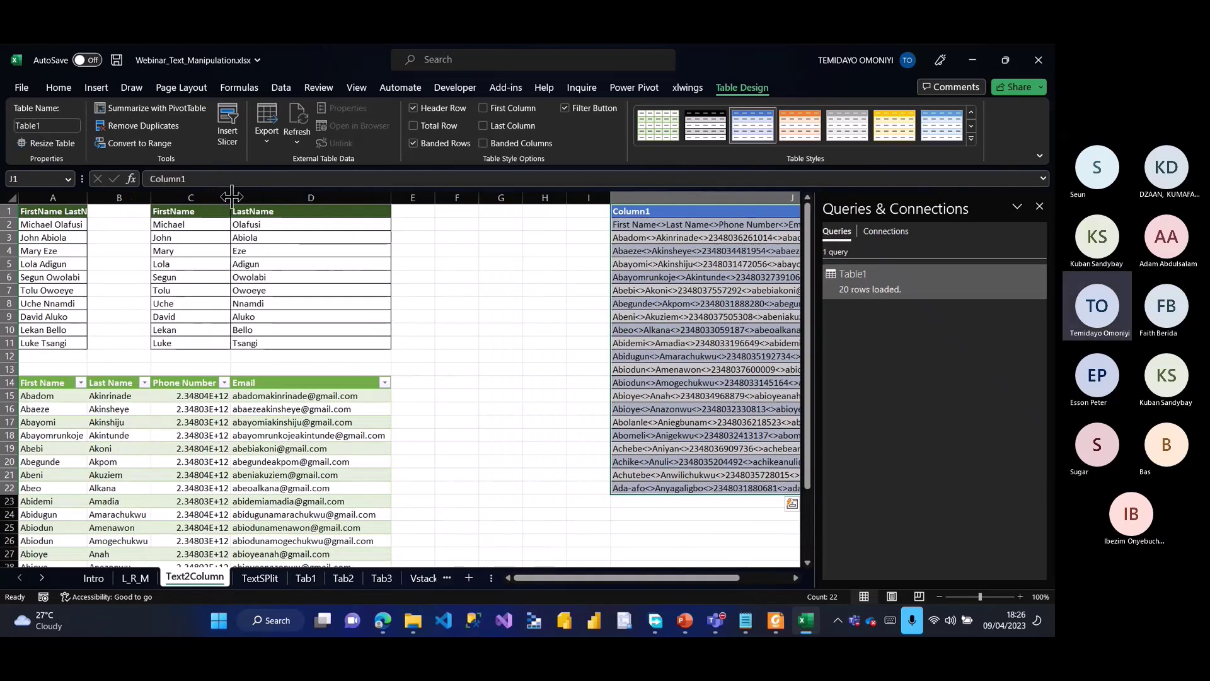
# Step: Format the loaded table's Phone Number column as Number with no decimal places
pyautogui.click(177, 397)
pyautogui.hotkey('ctrl', 'shift', 'Down')
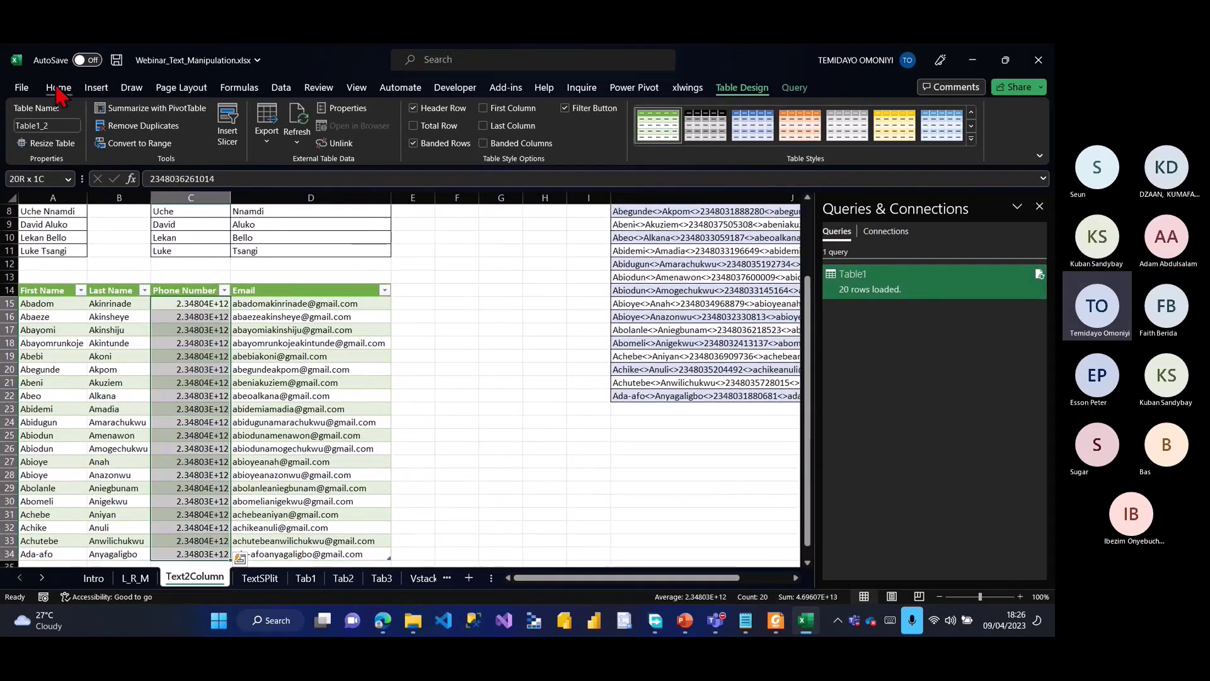
pyautogui.click(59, 91)
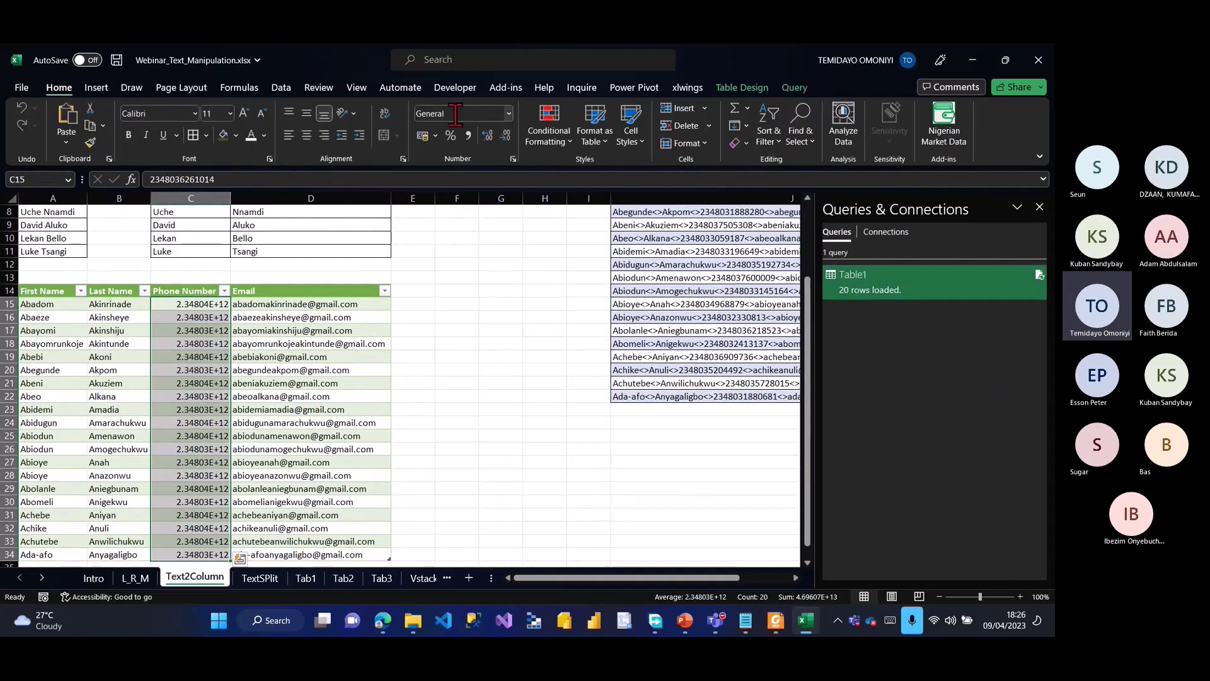
pyautogui.click(508, 115)
pyautogui.press('Escape')
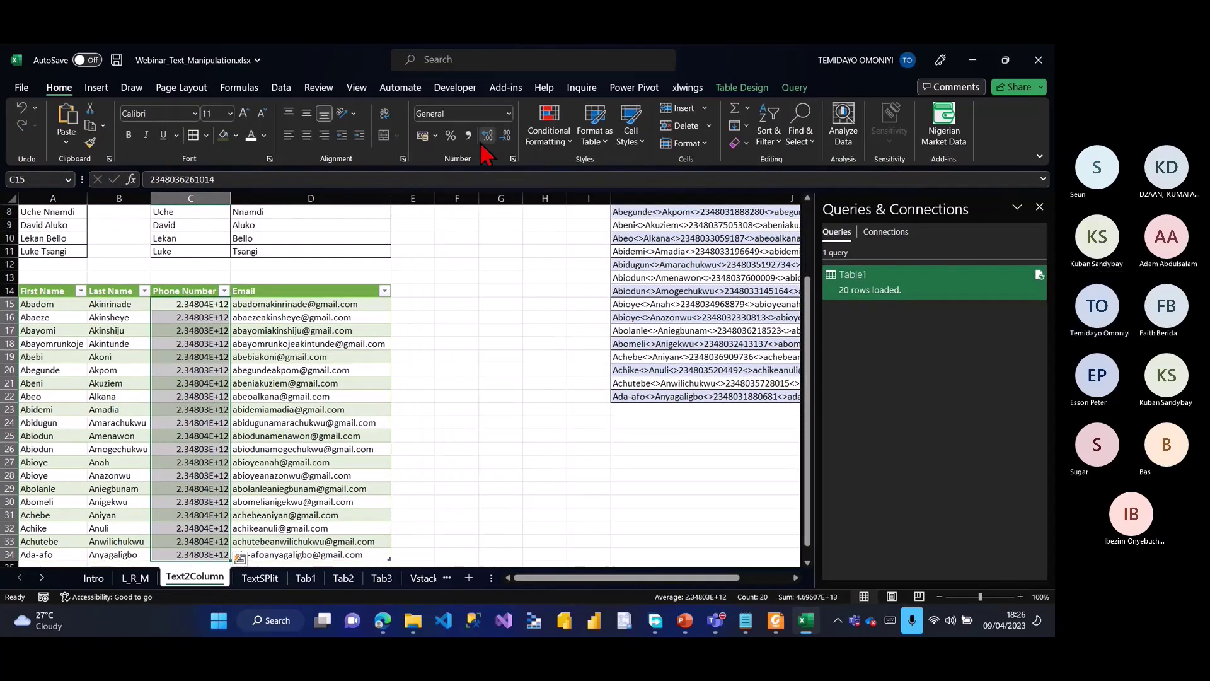
pyautogui.click(509, 113)
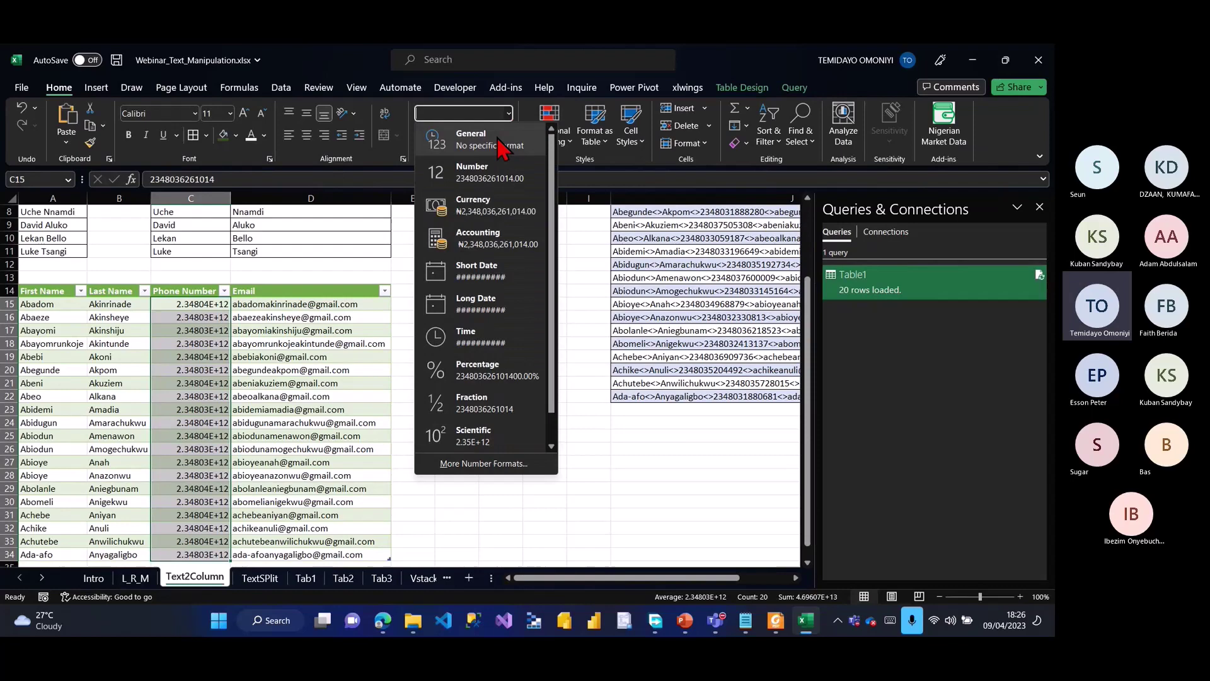
pyautogui.click(479, 180)
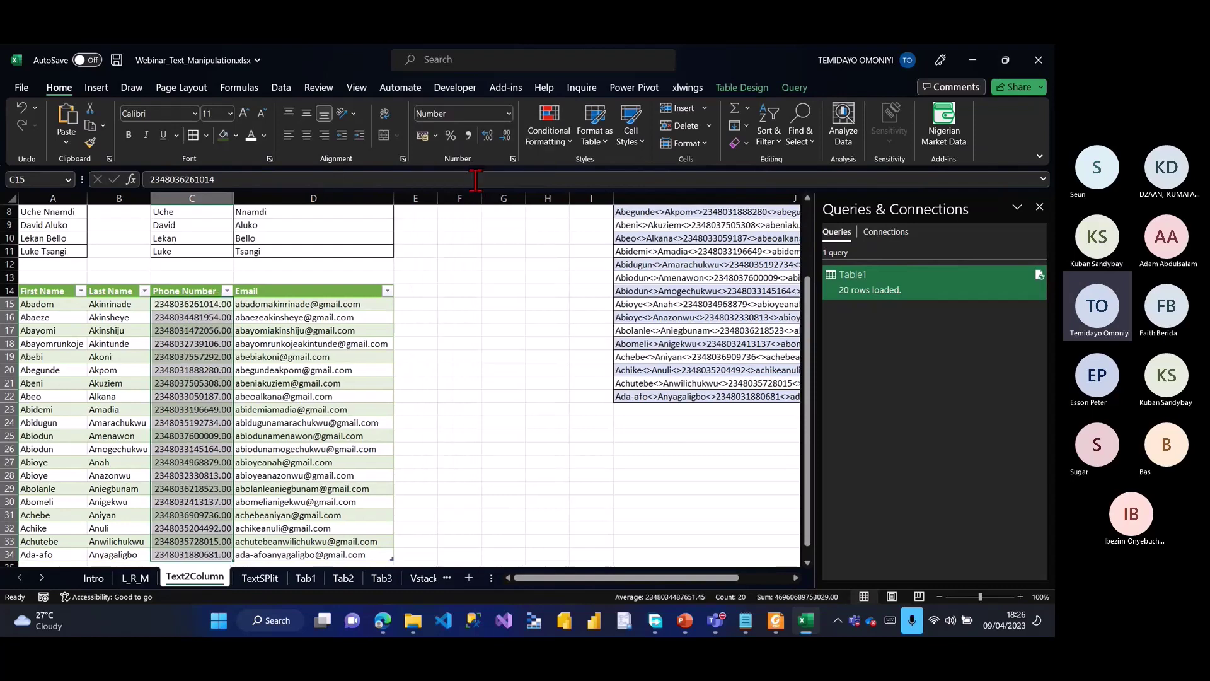
pyautogui.click(506, 135)
pyautogui.click(506, 135)
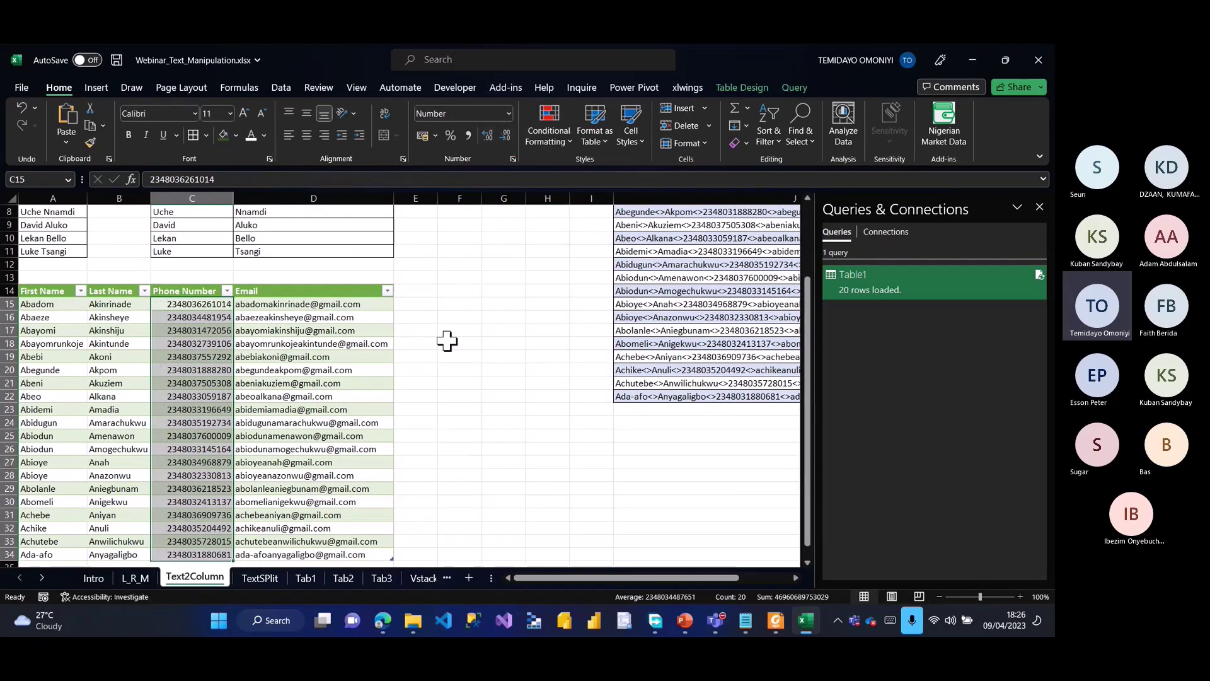
pyautogui.click(447, 332)
pyautogui.click(189, 303)
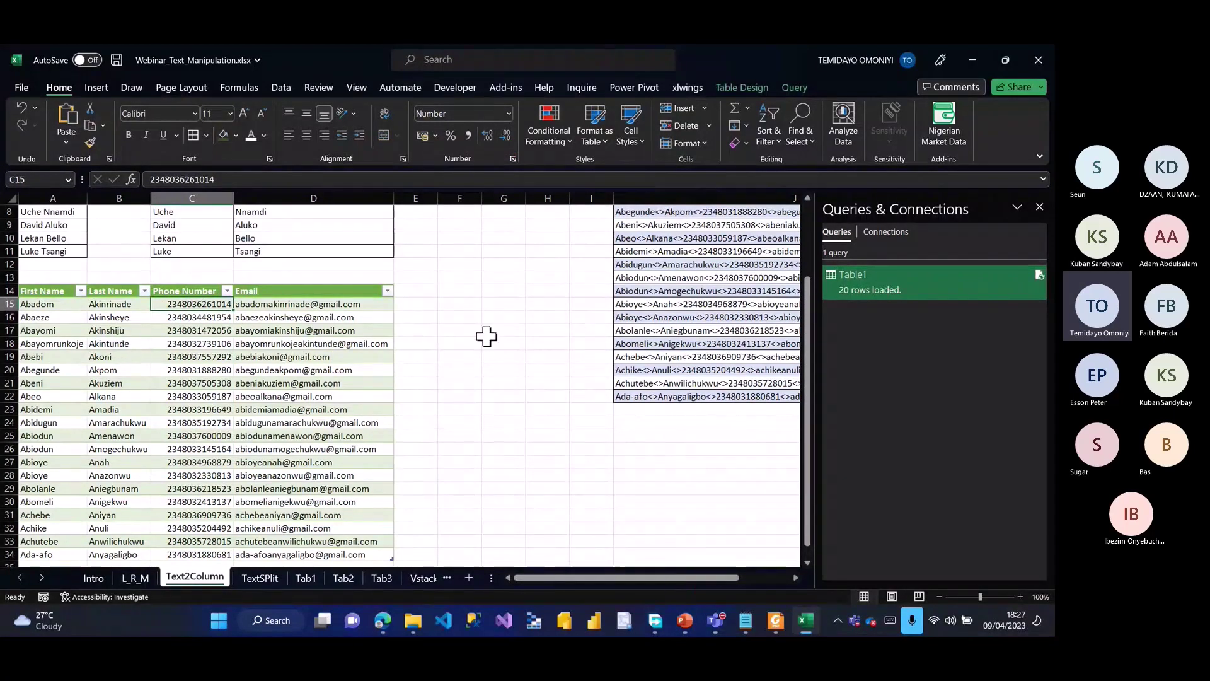
# Step: Close the Queries & Connections pane and switch to the TextSPlit sheet
pyautogui.scroll(3, 487, 337)
pyautogui.click(1040, 207)
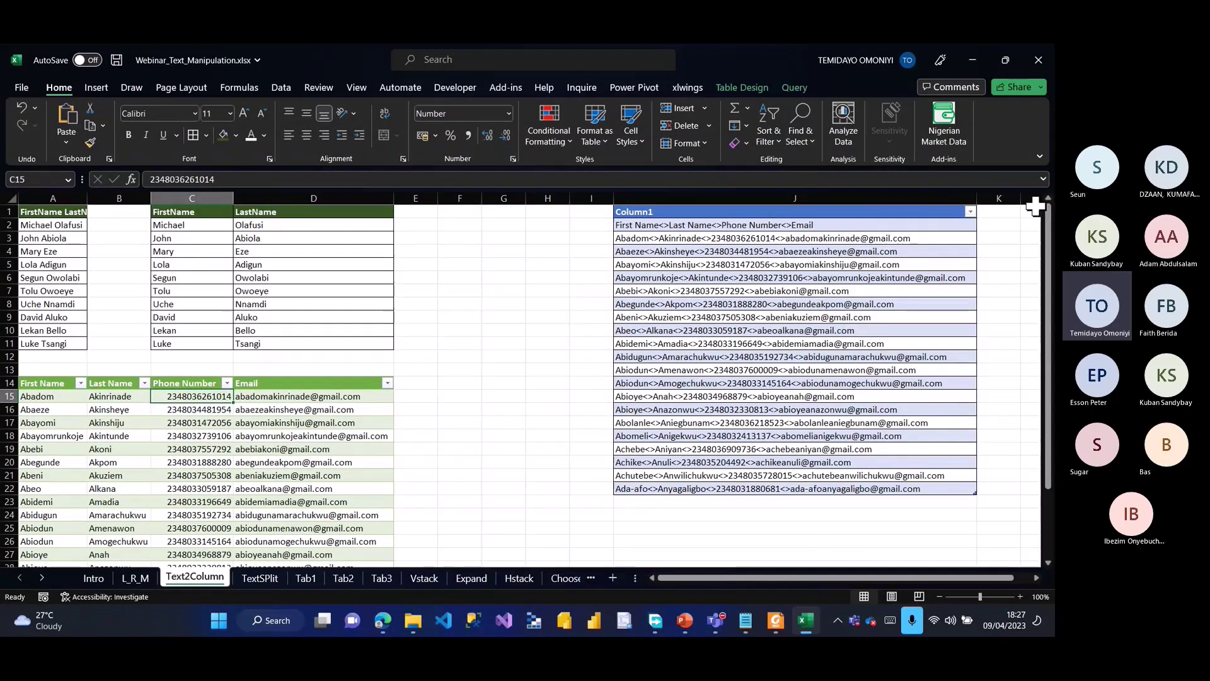
pyautogui.click(258, 577)
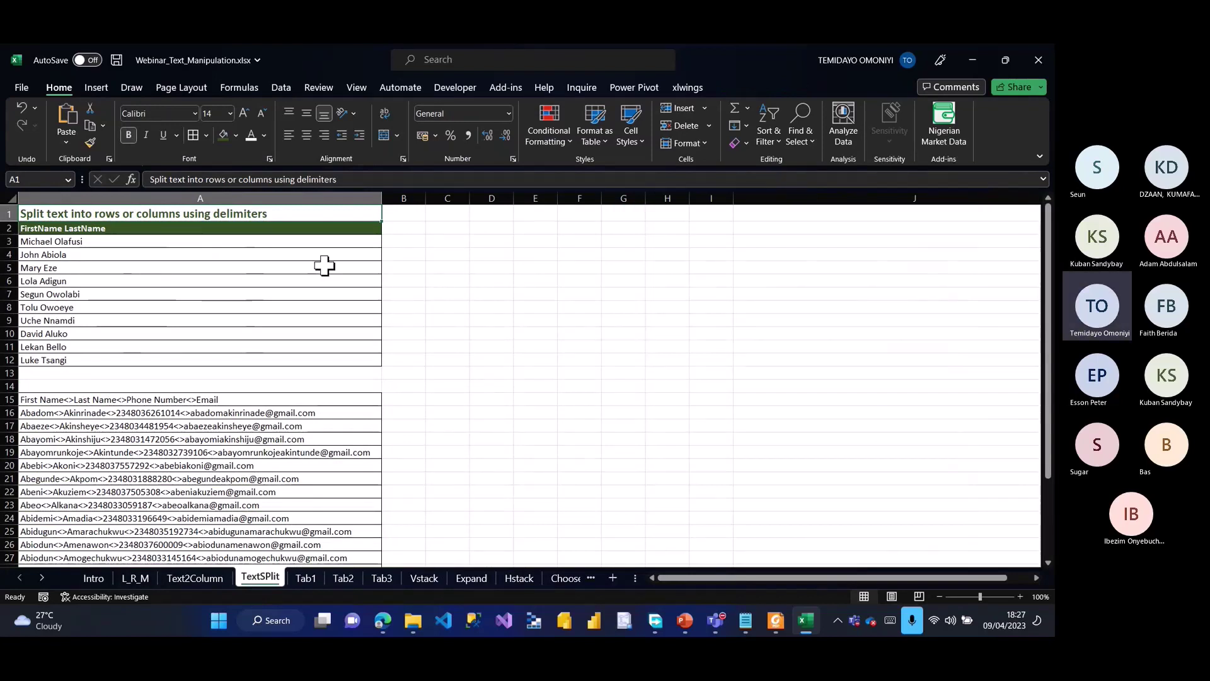
# Step: Enter =TEXTSPLIT(A2," ") in cell B2 to split the FirstName LastName header at the space
pyautogui.click(413, 228)
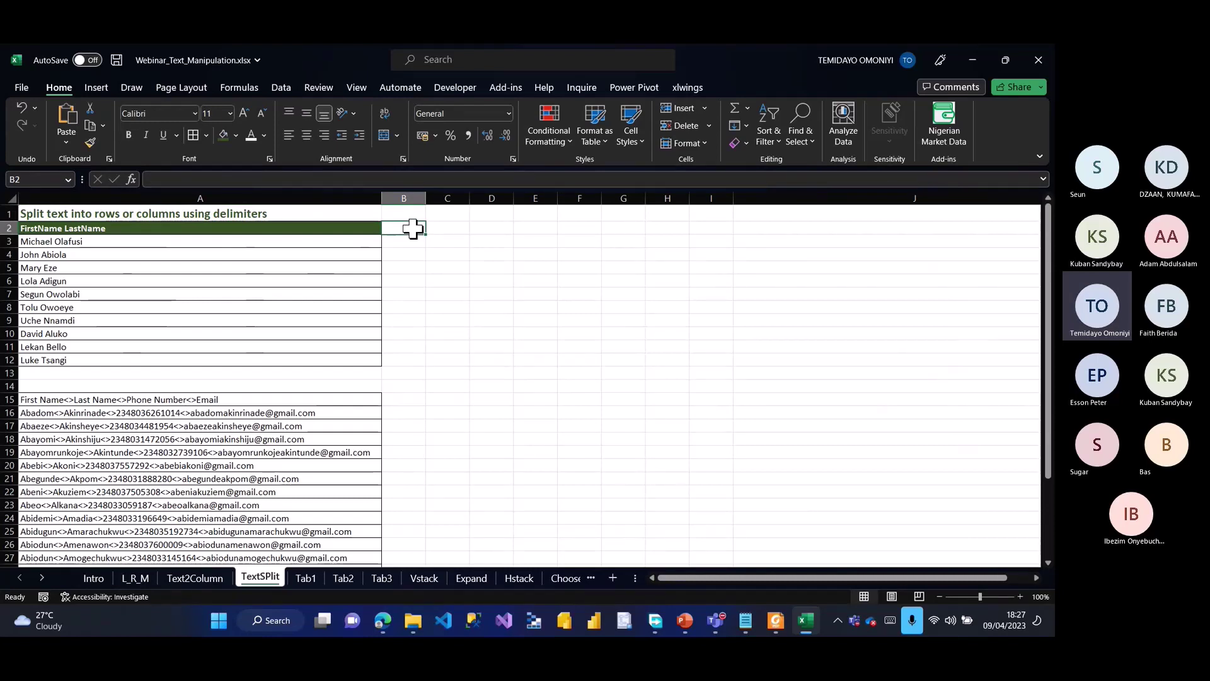
pyautogui.write('=text')
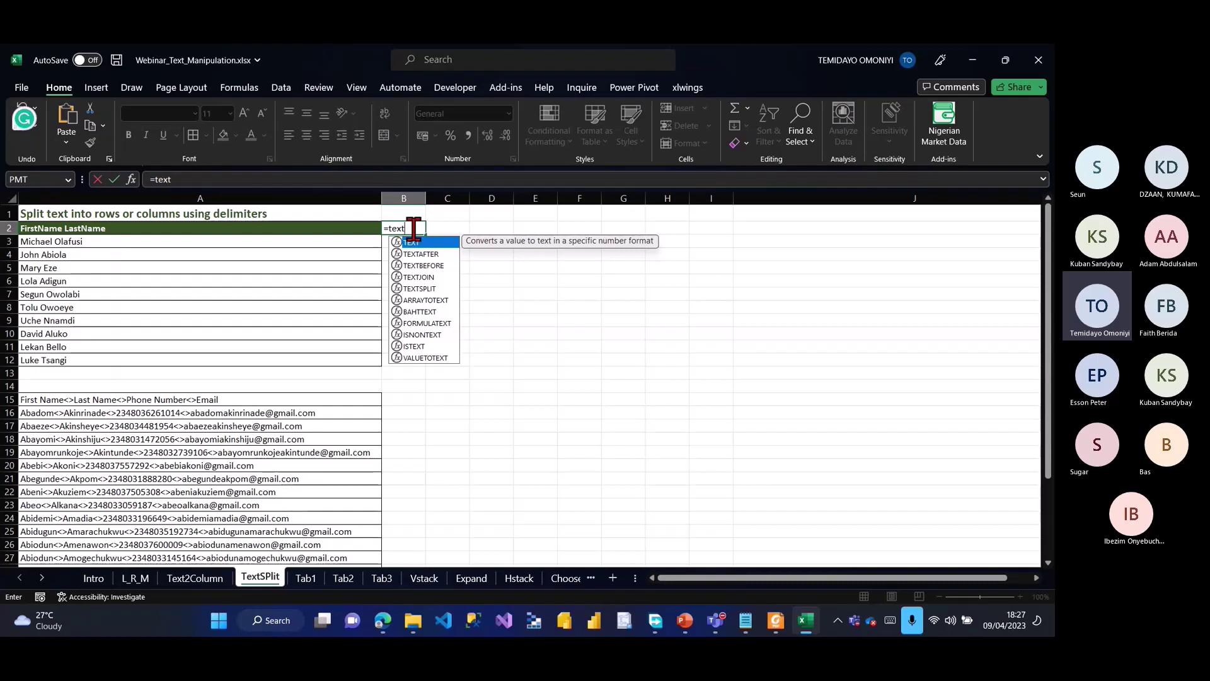
pyautogui.press('Down')
pyautogui.press('Down')
pyautogui.press('Down')
pyautogui.press('Down')
pyautogui.press('Tab')
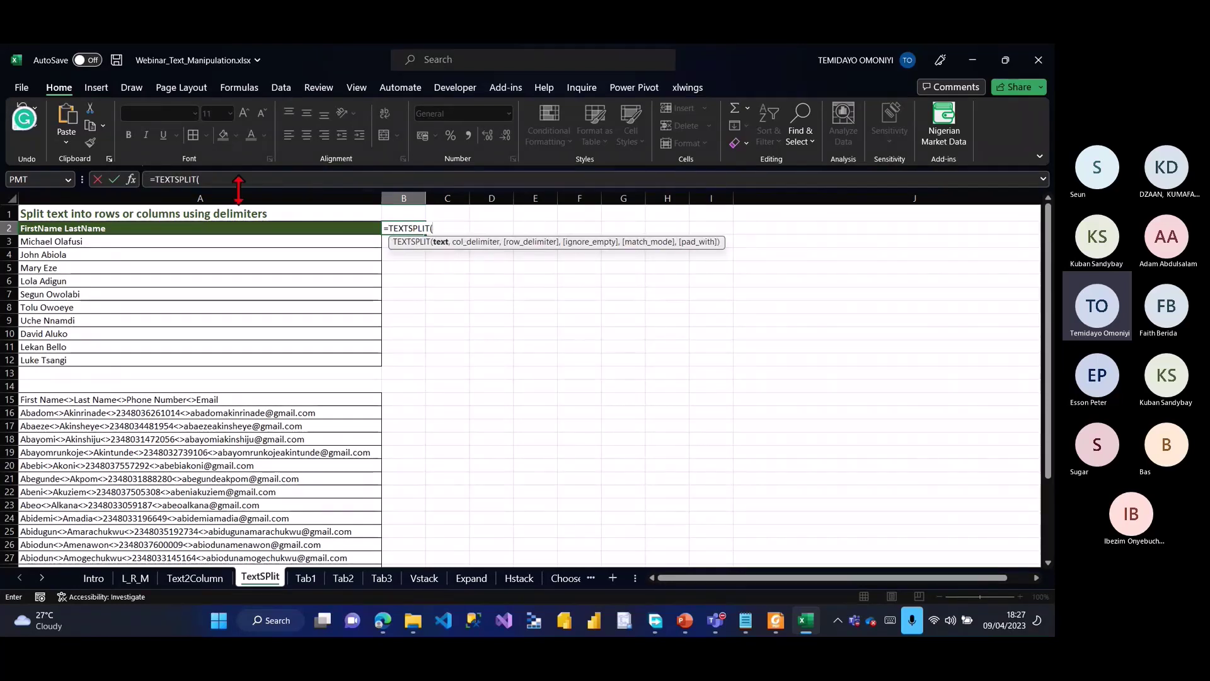
pyautogui.click(150, 228)
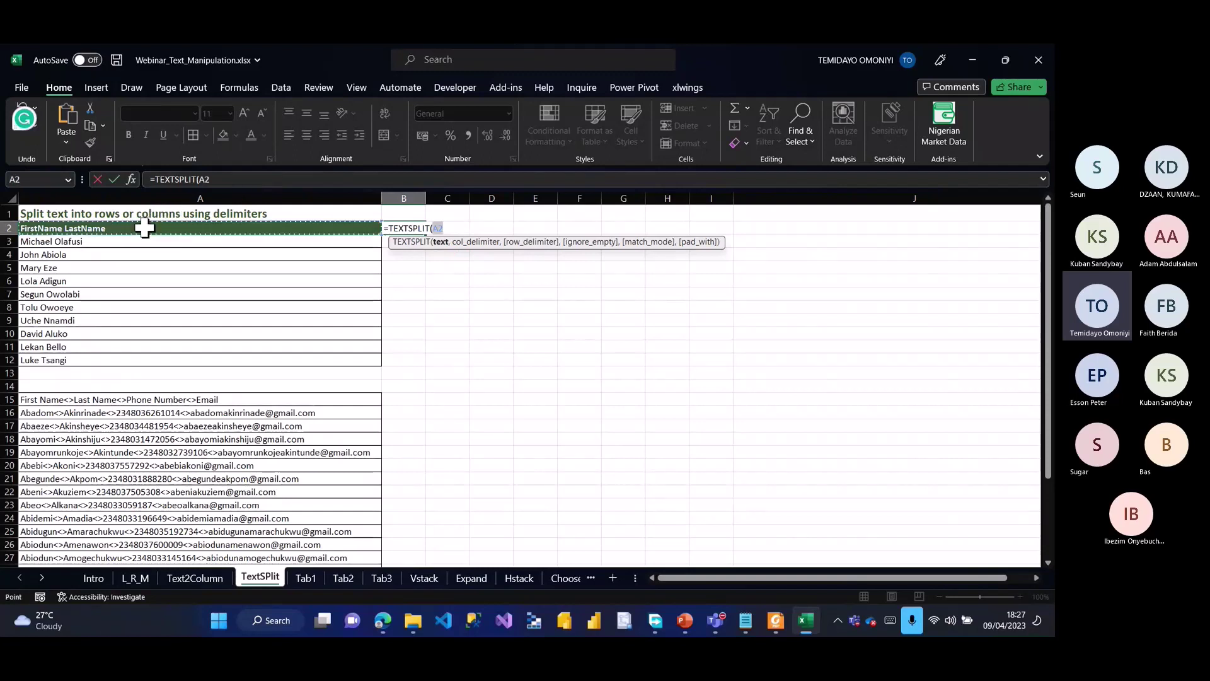
pyautogui.write(',')
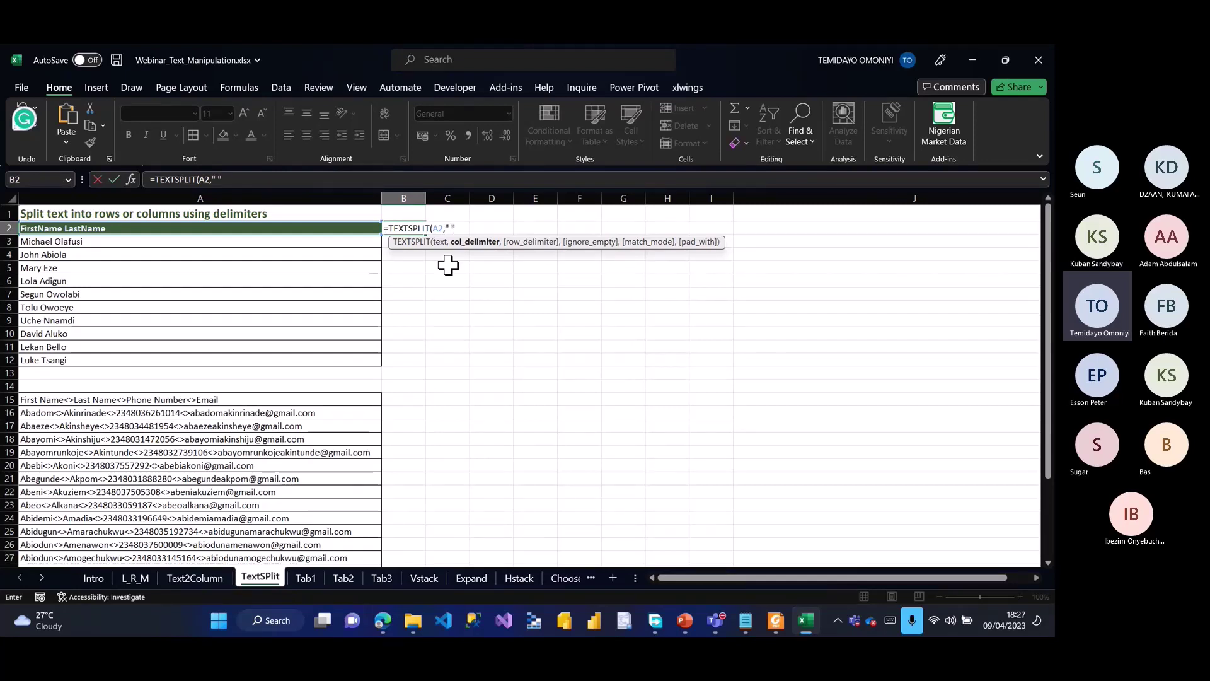
pyautogui.write(')')
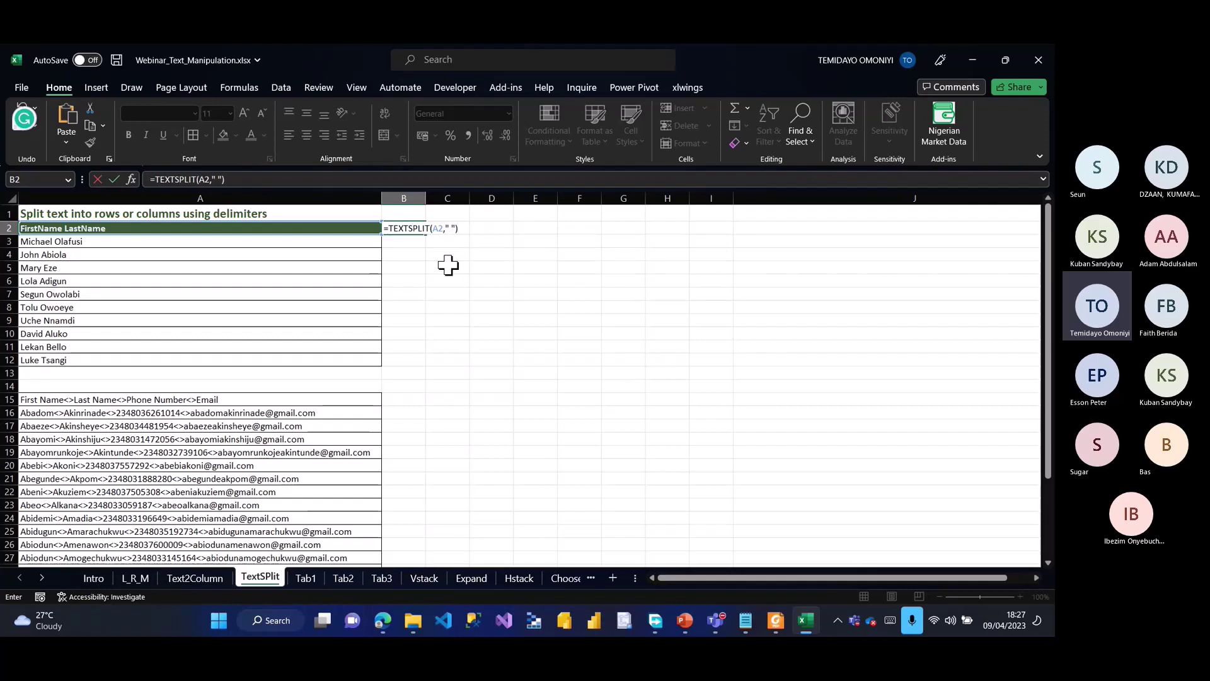
pyautogui.press('Return')
# Step: Fill the TEXTSPLIT formula down from B2 to row 12 and widen columns B and C
pyautogui.click(407, 227)
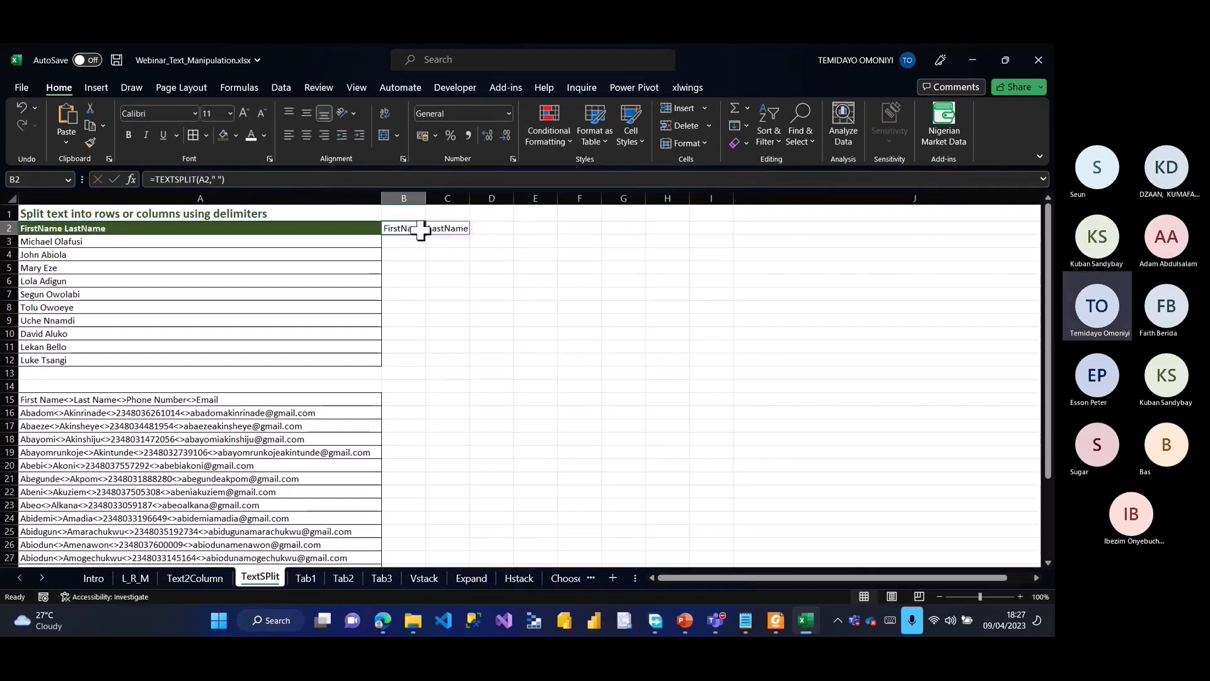
pyautogui.moveTo(424, 234); pyautogui.dragTo(432, 363)
pyautogui.moveTo(411, 196); pyautogui.dragTo(496, 193)
# Step: Format headers B2:C2 as bold white text on dark green fill, and add borders to B2:C12
pyautogui.click(420, 228)
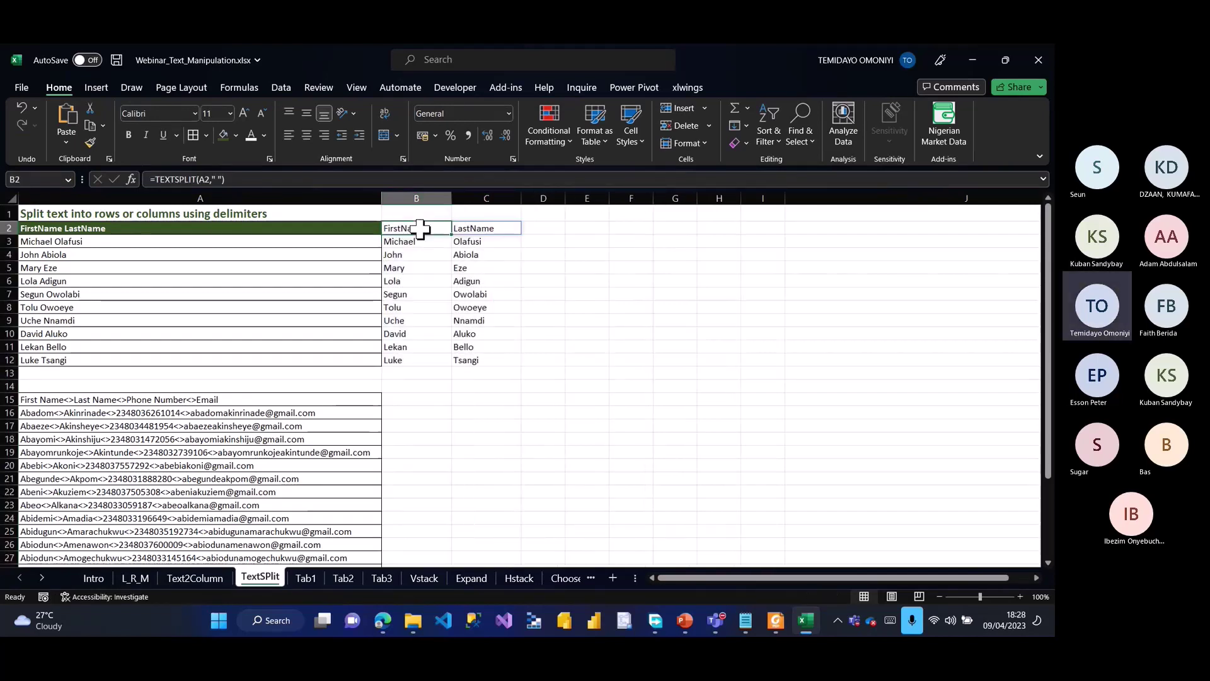
pyautogui.hotkey('shift', 'Right')
pyautogui.hotkey('ctrl', 'b')
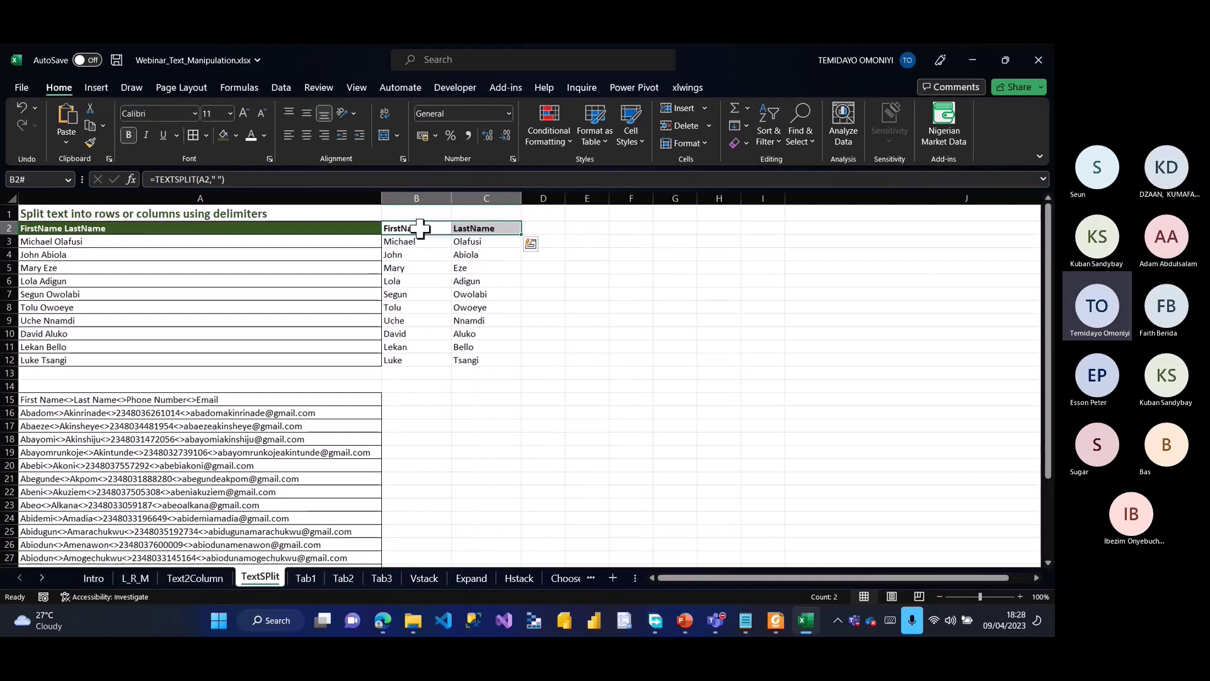
pyautogui.click(224, 134)
pyautogui.click(251, 135)
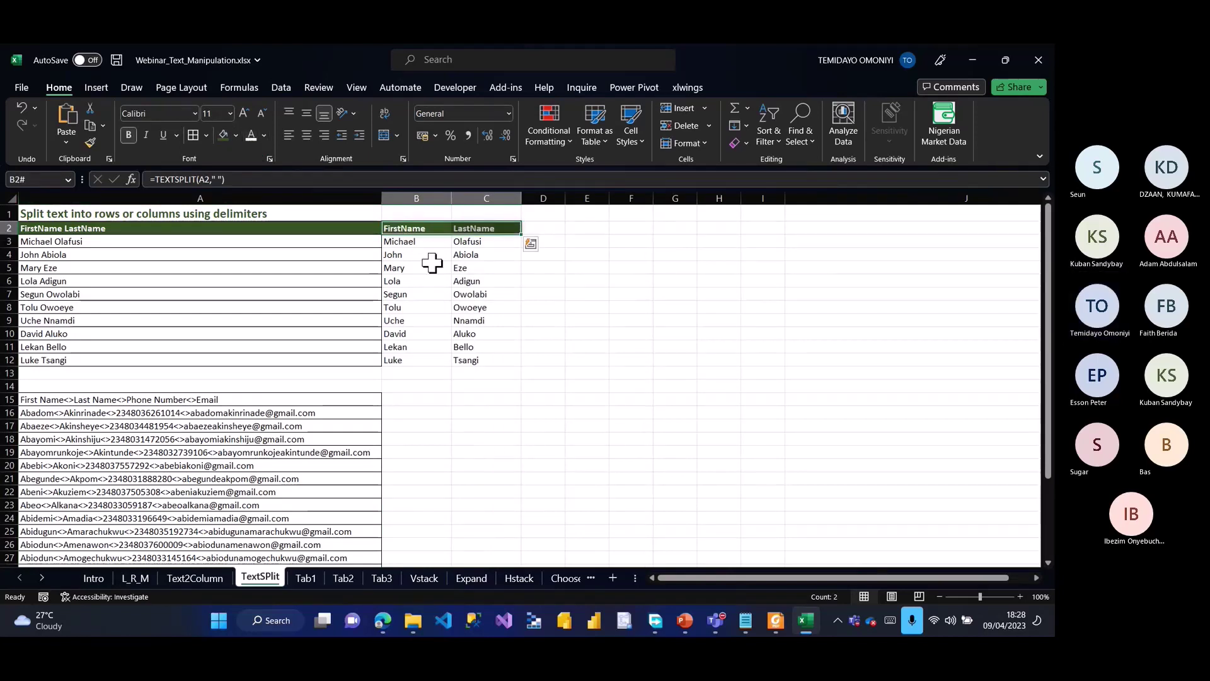
pyautogui.hotkey('ctrl', 'shift', 'Down')
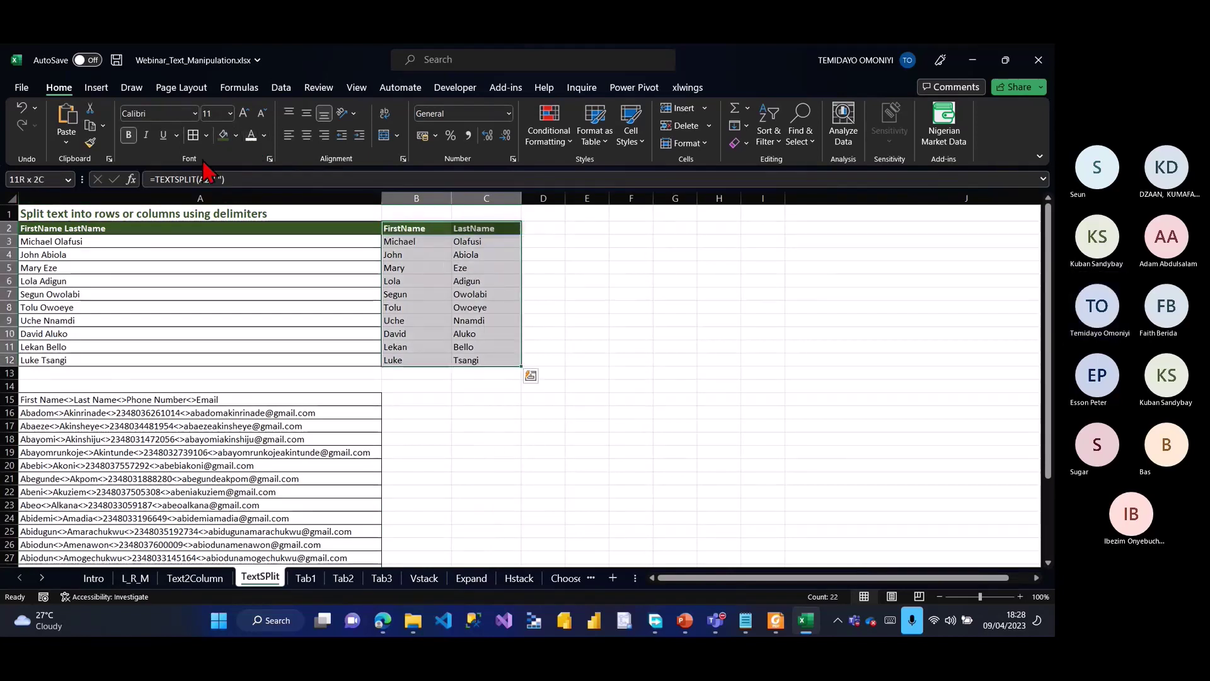
pyautogui.click(649, 400)
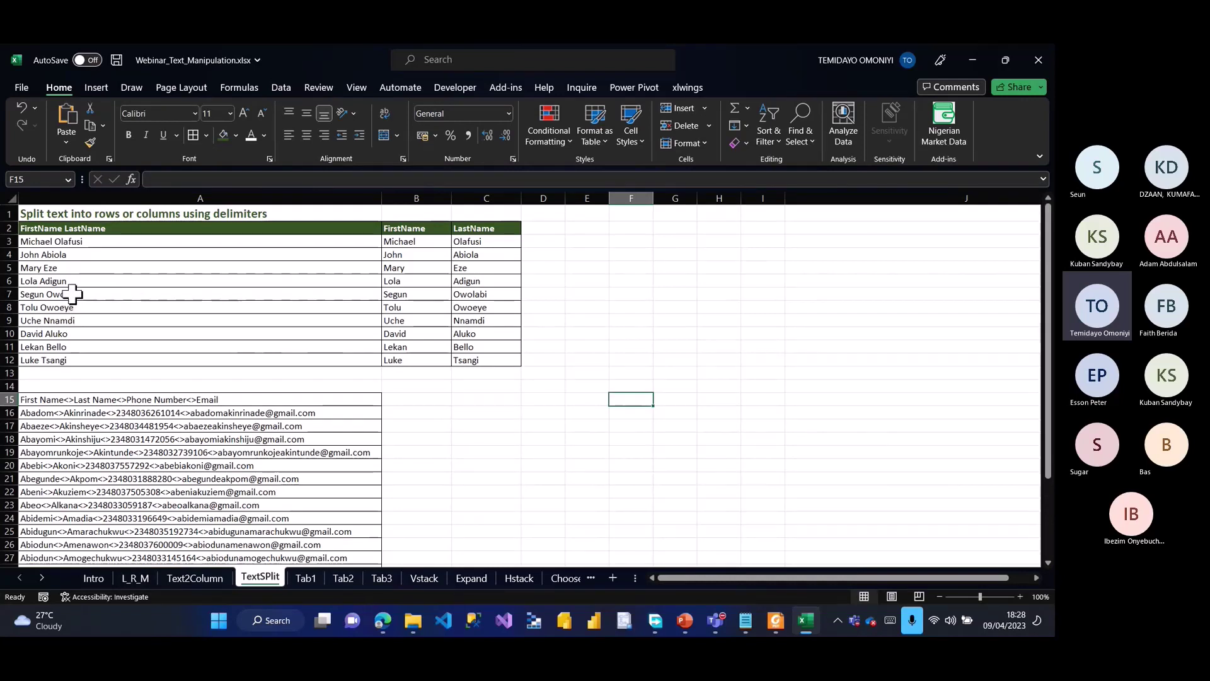
# Step: Replace every space with a comma in the names in A5:A8 using Find and Replace
pyautogui.moveTo(68, 267); pyautogui.dragTo(63, 307)
pyautogui.hotkey('ctrl', 'h')
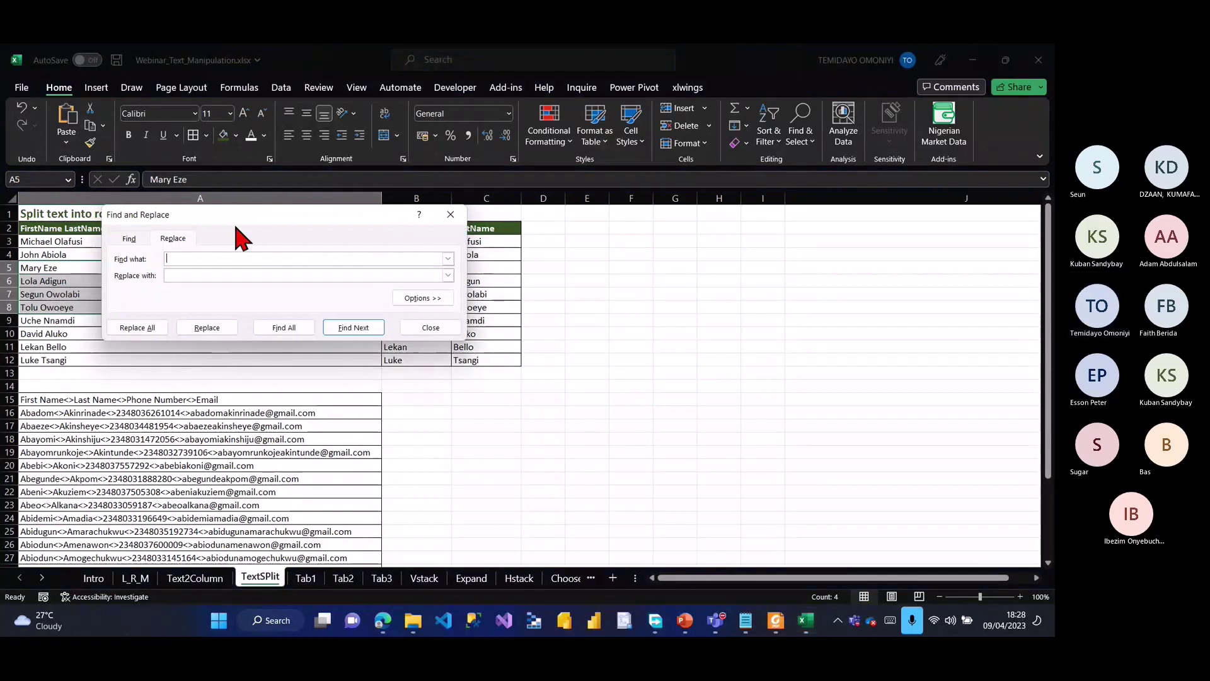
pyautogui.moveTo(398, 246); pyautogui.dragTo(542, 251)
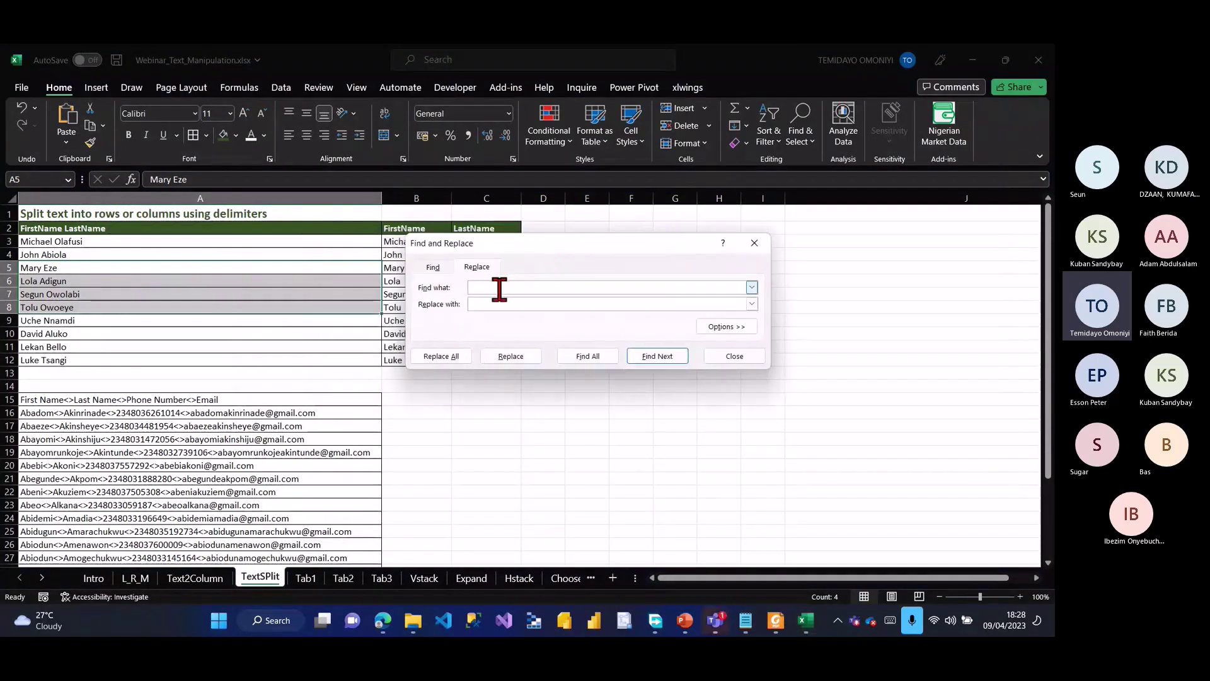
pyautogui.click(480, 305)
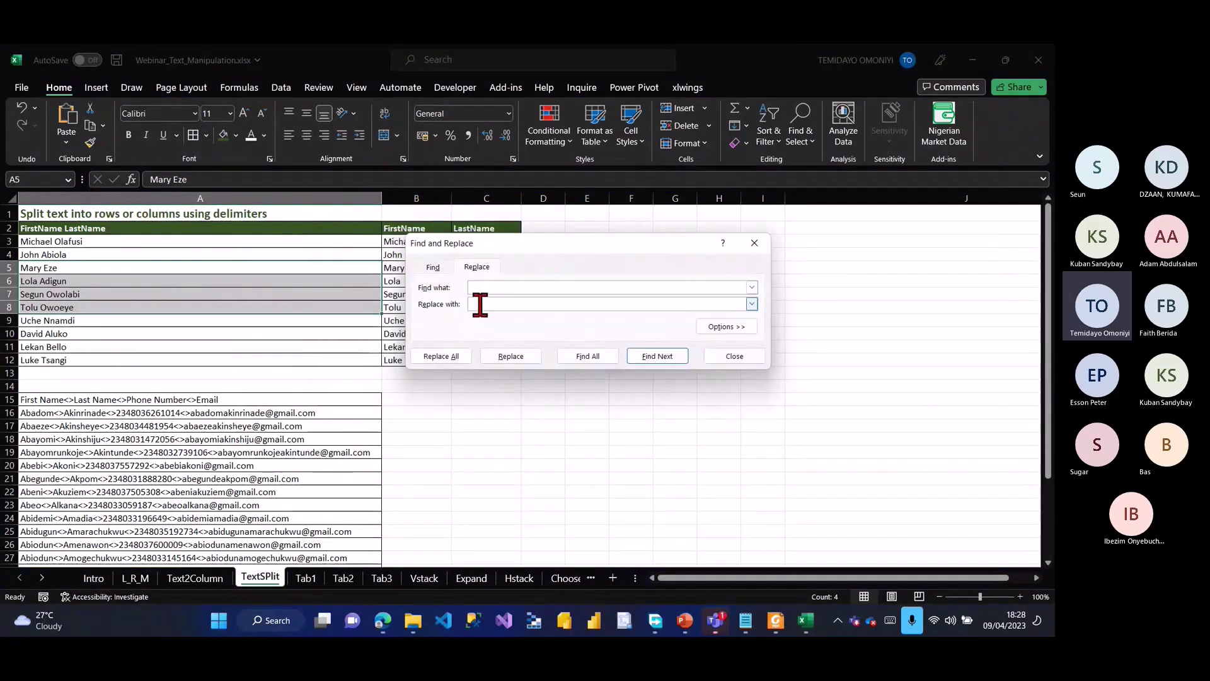
pyautogui.write(',')
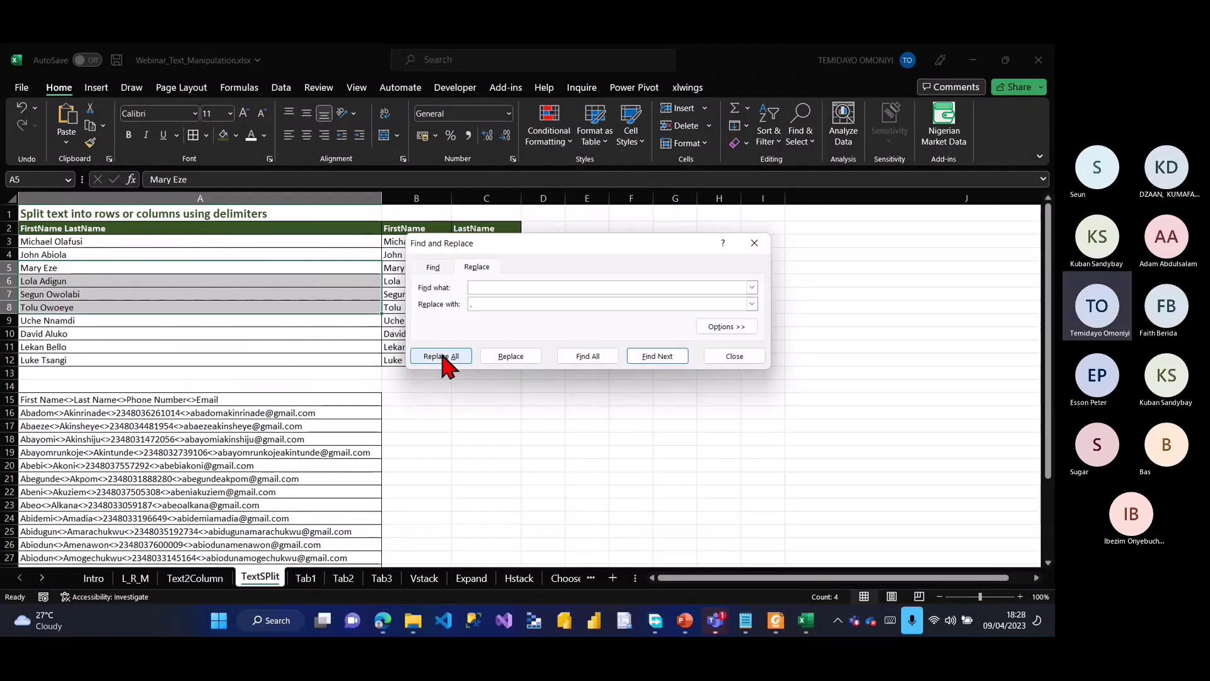
pyautogui.click(443, 357)
pyautogui.click(528, 372)
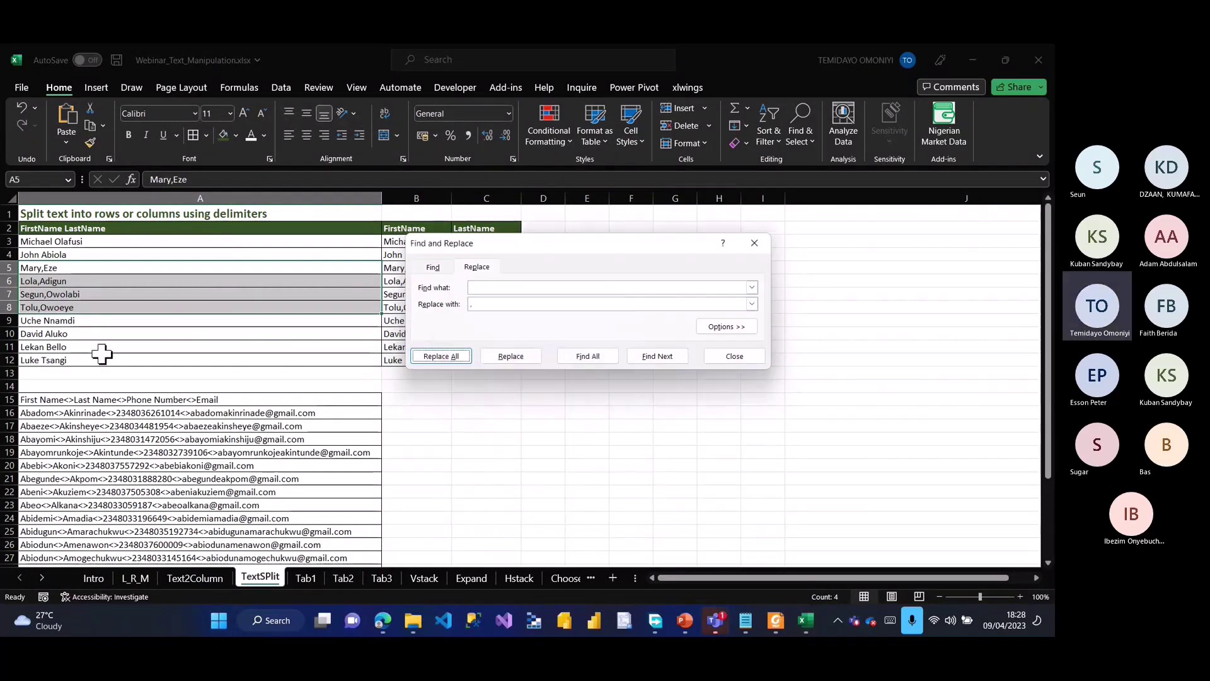
pyautogui.click(80, 333)
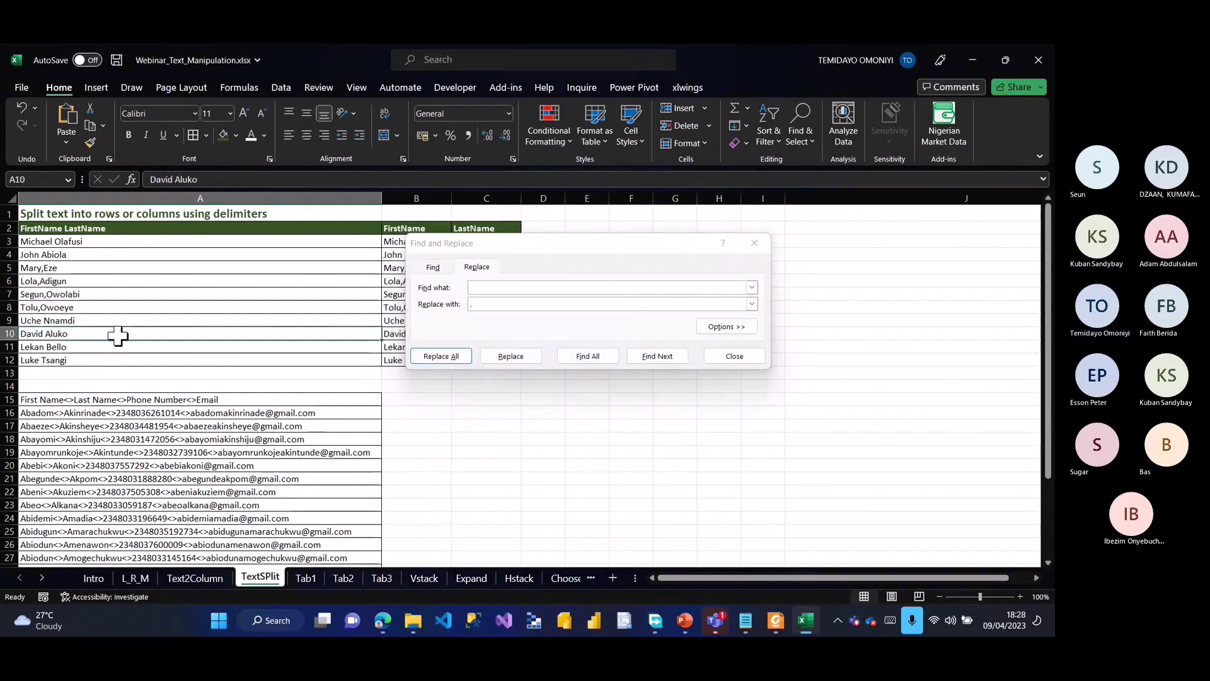
# Step: Replace every space with a colon in the names in A10:A12 using Find and Replace
pyautogui.moveTo(91, 334); pyautogui.dragTo(88, 357)
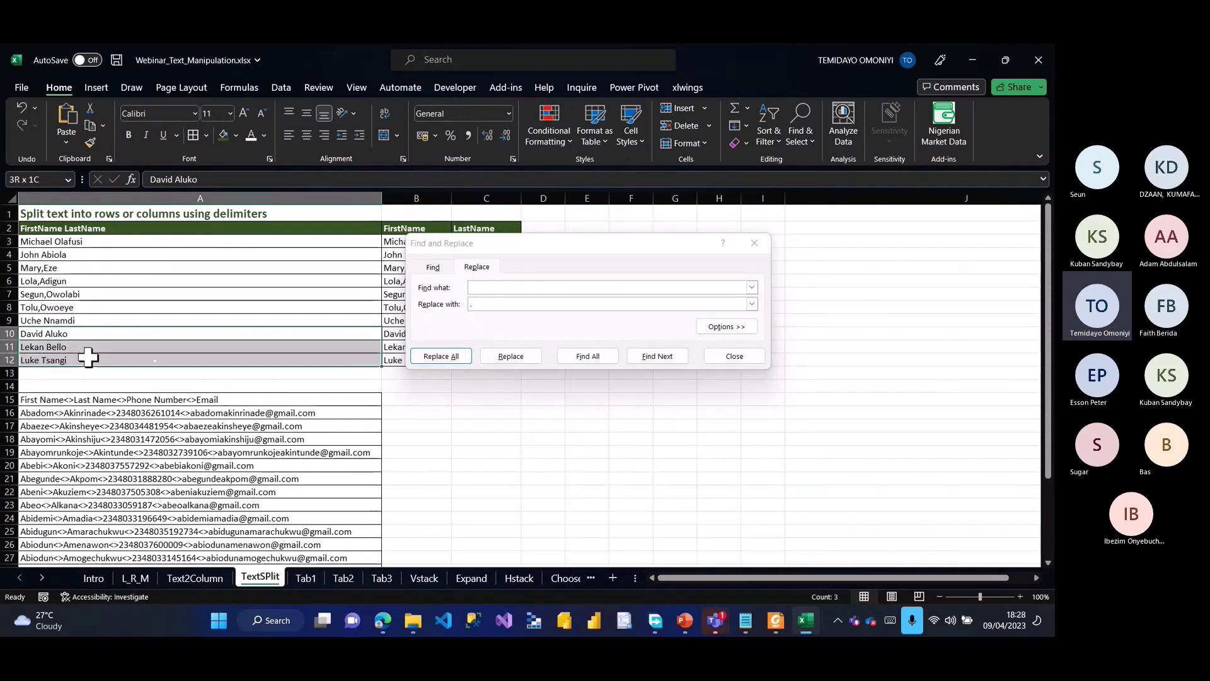
pyautogui.click(479, 286)
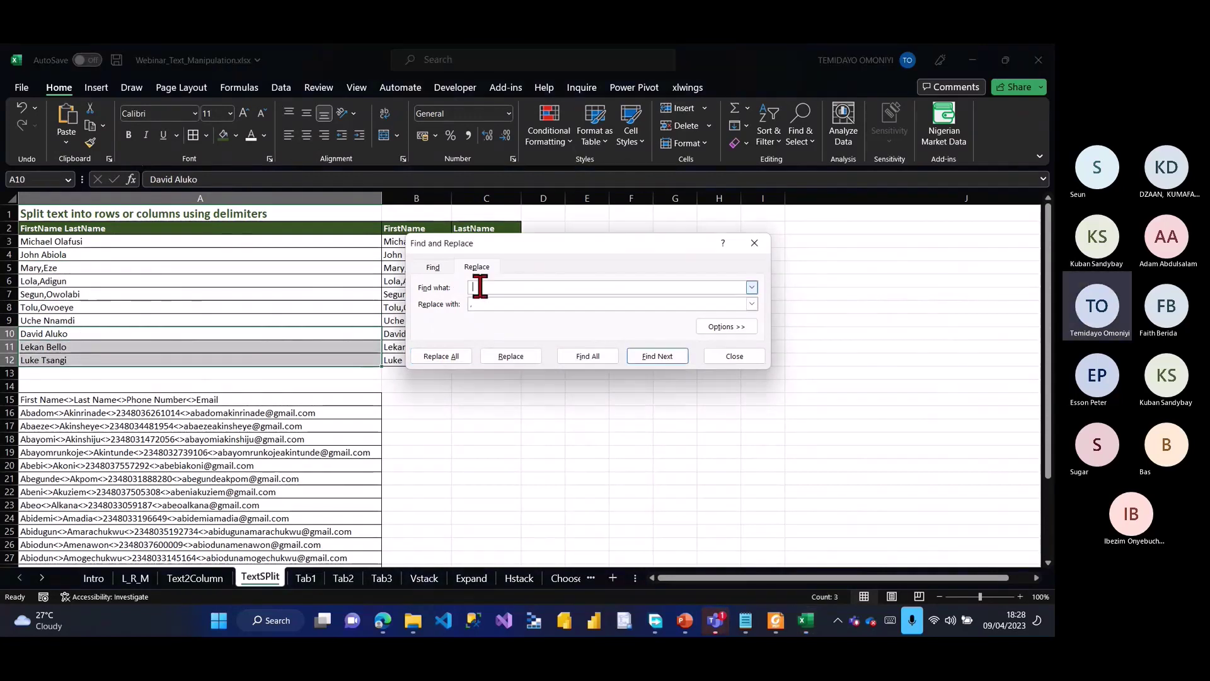
pyautogui.click(481, 303)
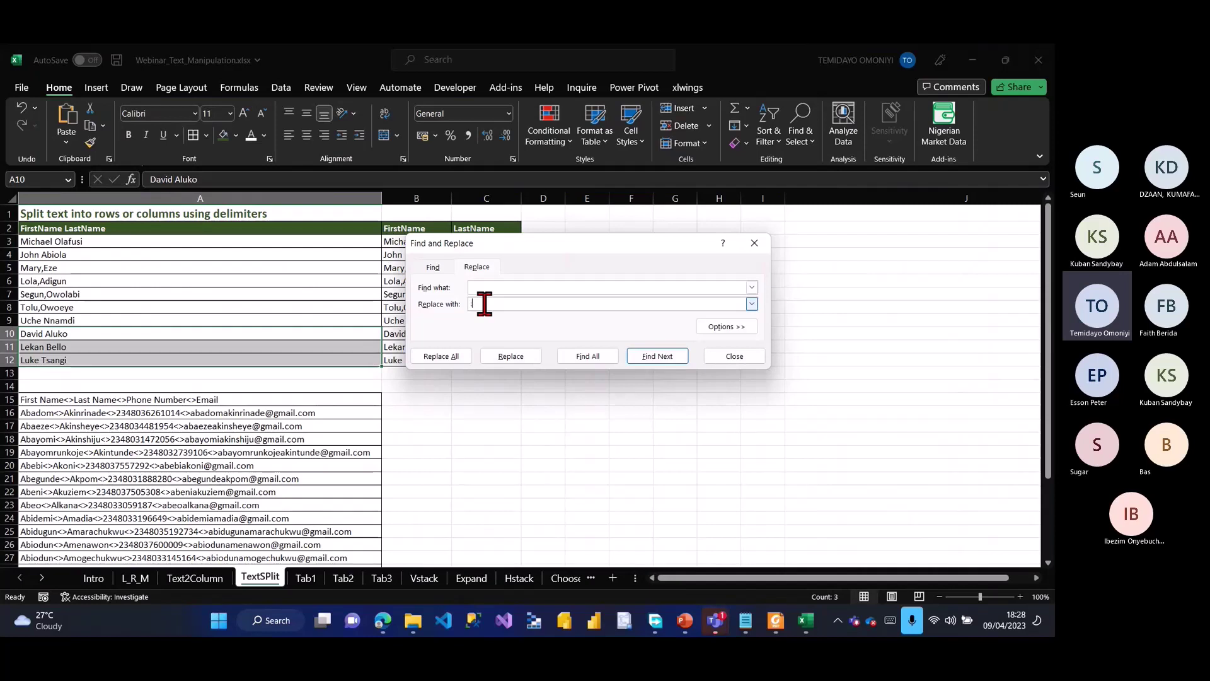
pyautogui.click(456, 358)
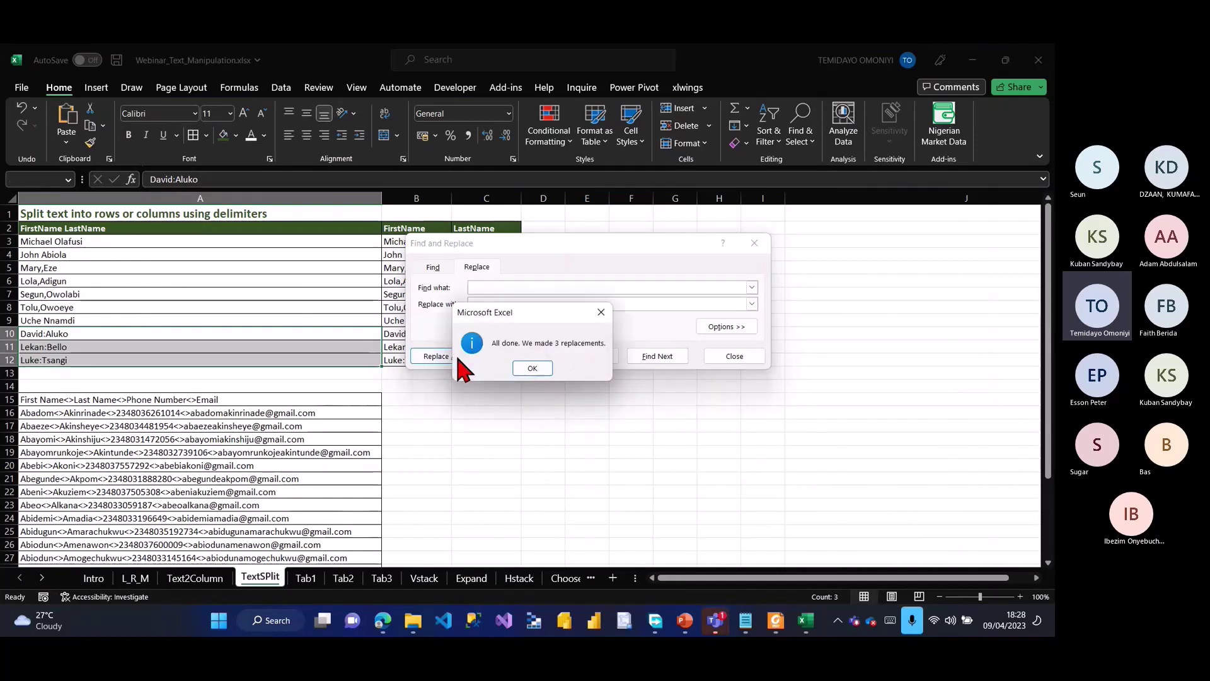
pyautogui.click(532, 368)
pyautogui.click(731, 356)
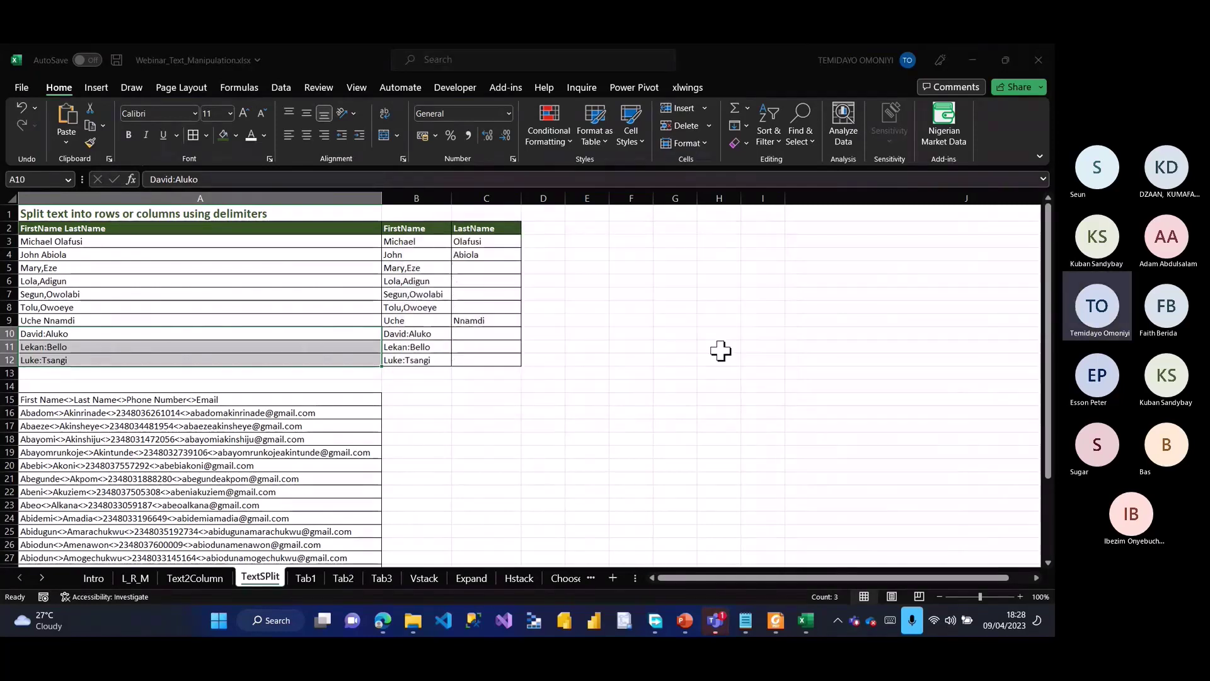
# Step: Review the split results in B3:C12 and clear the TEXTSPLIT formulas from B3:B12, keeping the headers
pyautogui.click(411, 244)
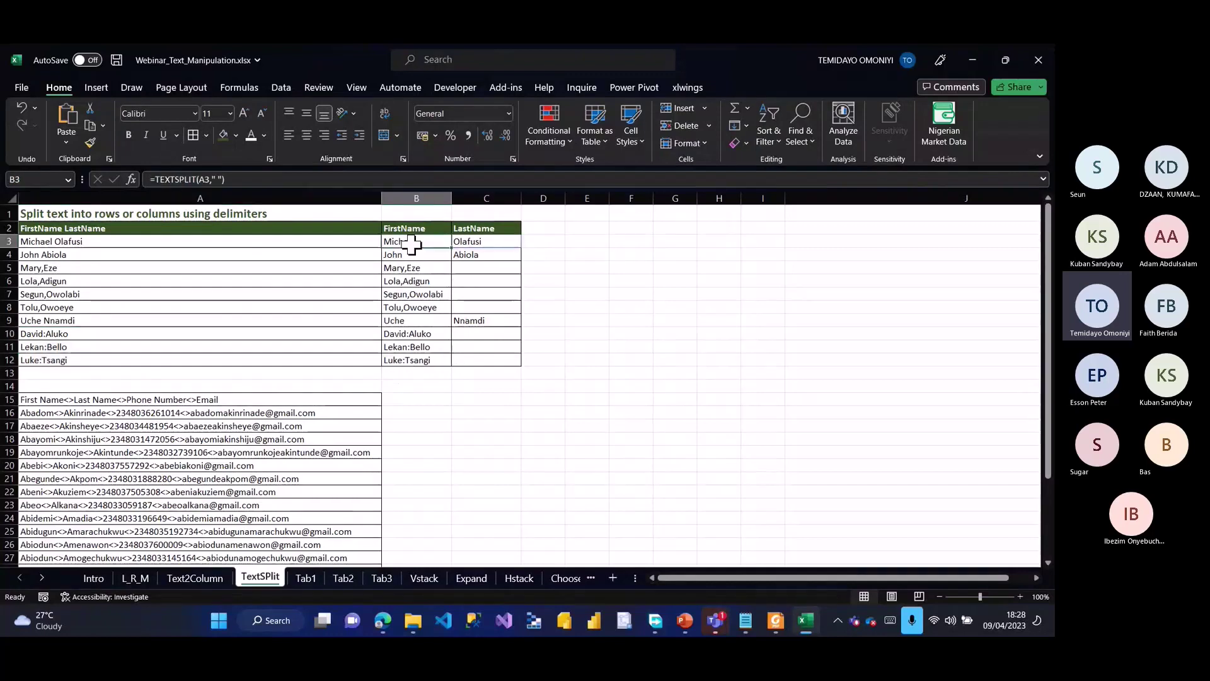
pyautogui.hotkey('ctrl', 'shift', 'Down')
pyautogui.hotkey('shift', 'Right')
pyautogui.click(674, 307)
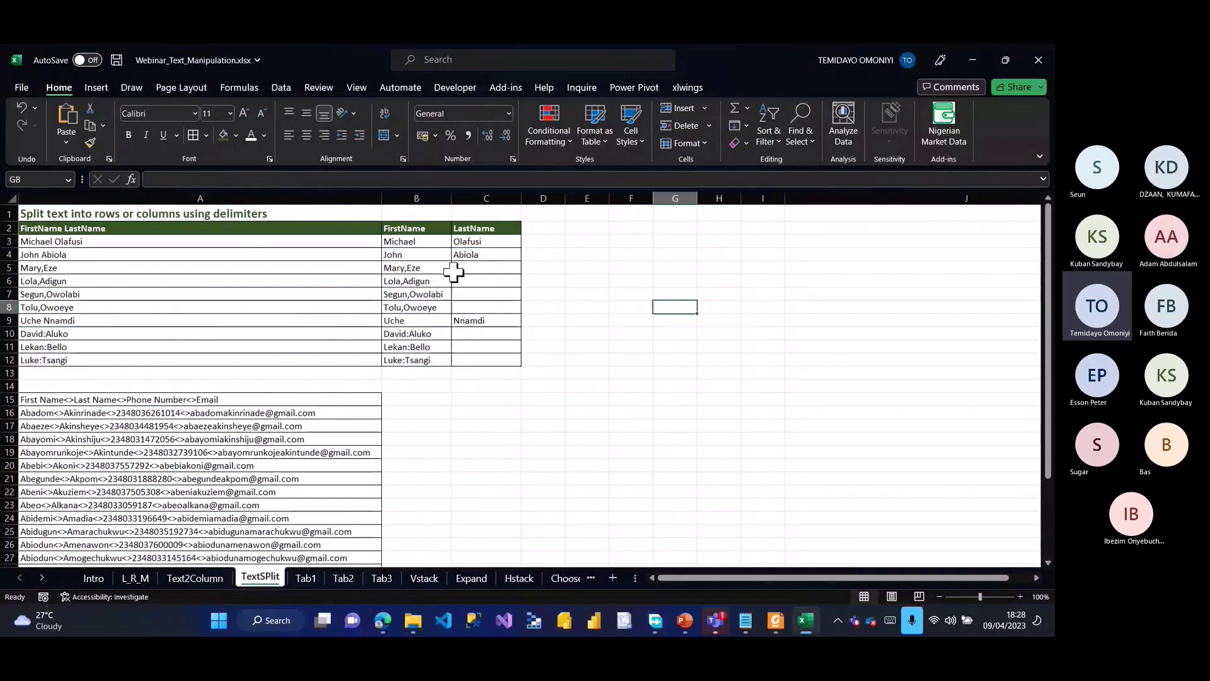
pyautogui.moveTo(464, 272); pyautogui.dragTo(459, 356)
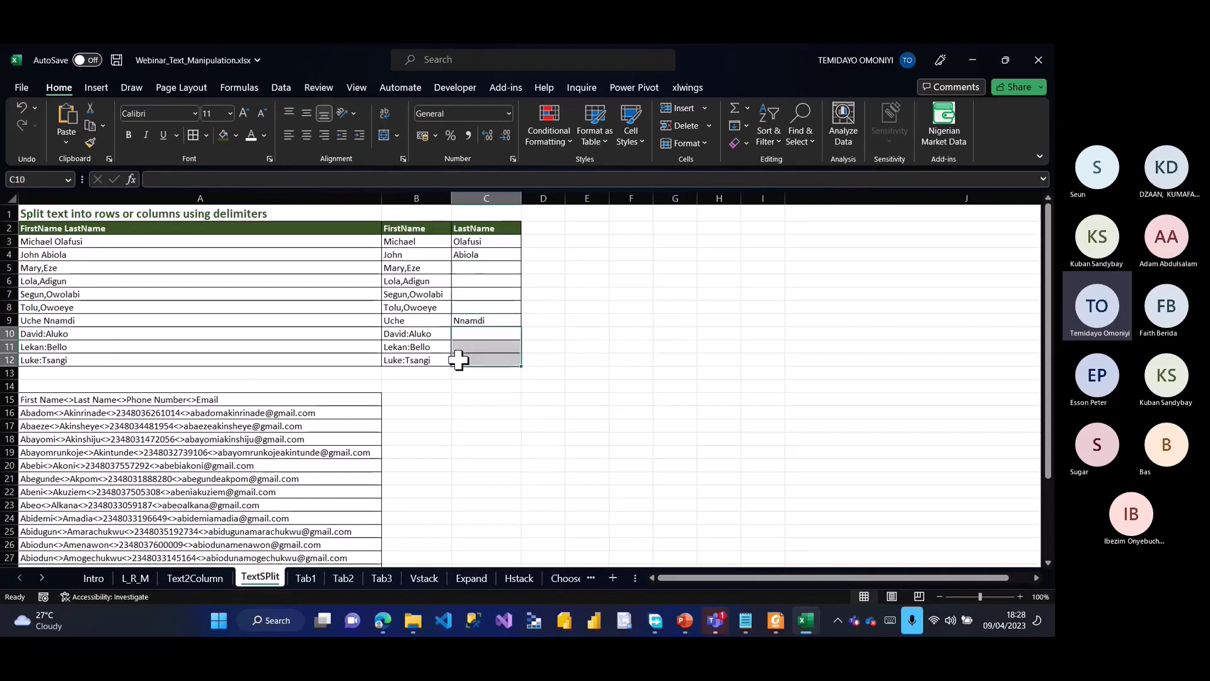
pyautogui.click(411, 253)
pyautogui.click(407, 240)
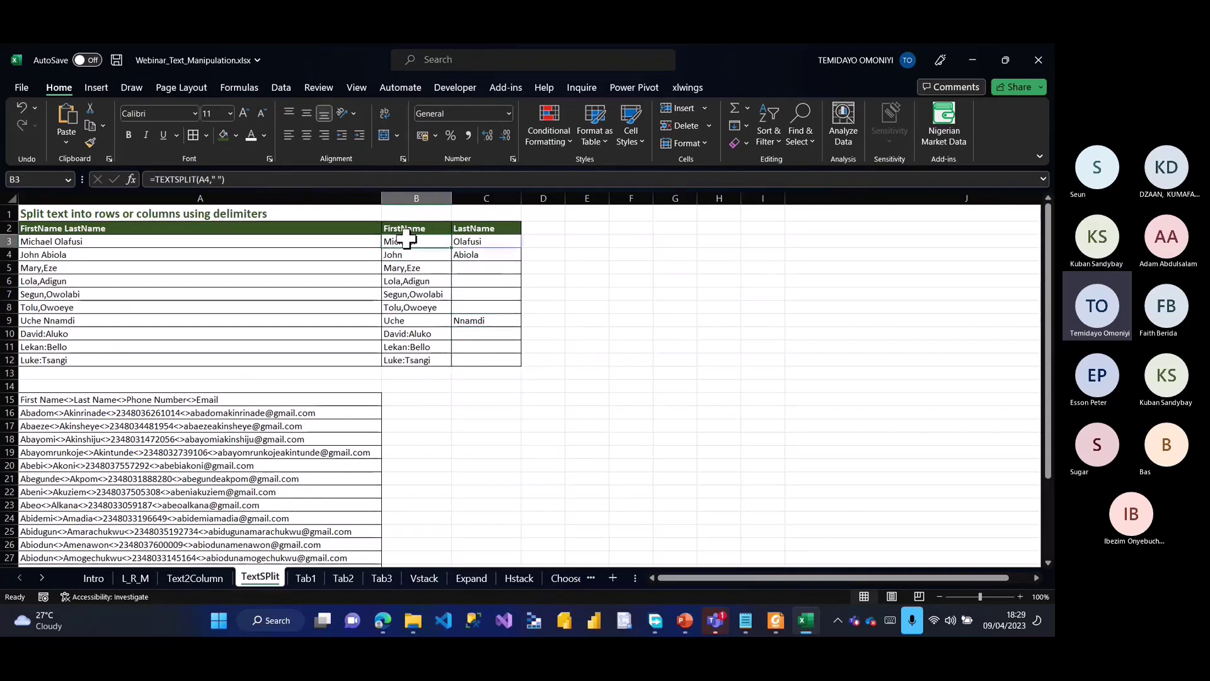
pyautogui.press('Delete')
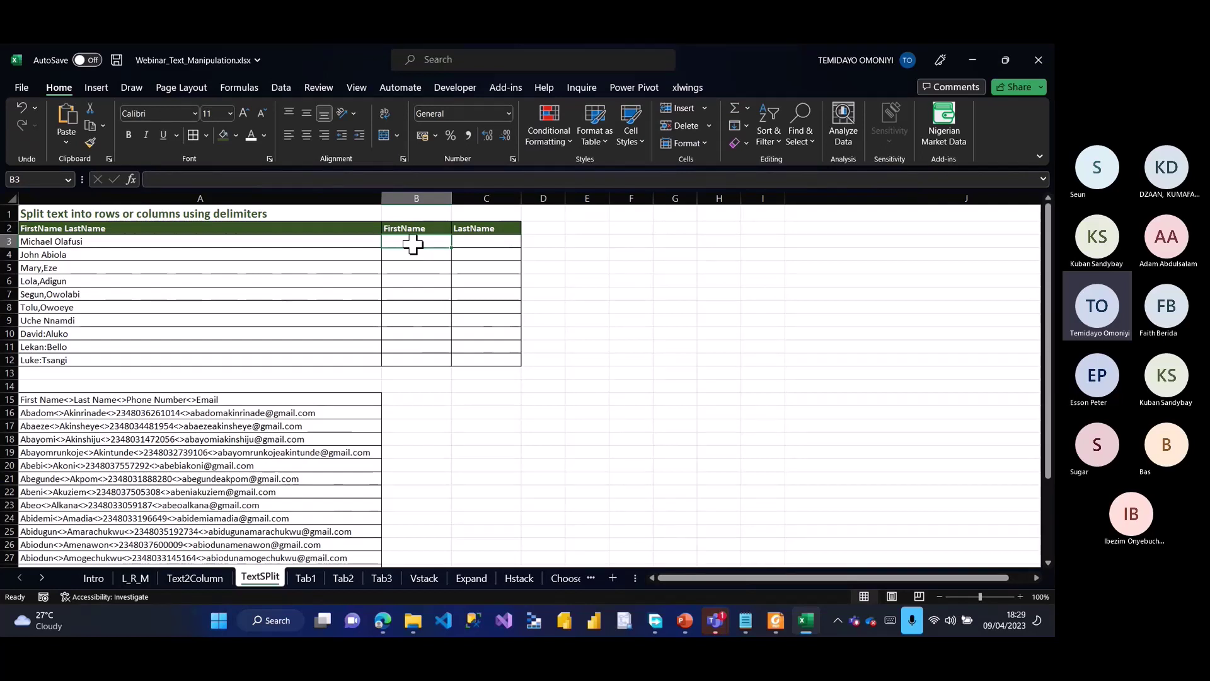
# Step: Enter =TEXTSPLIT(A3,{" ",",",":"}) in B3 to split at spaces, commas and colons, and fill it down to B12
pyautogui.write('=text')
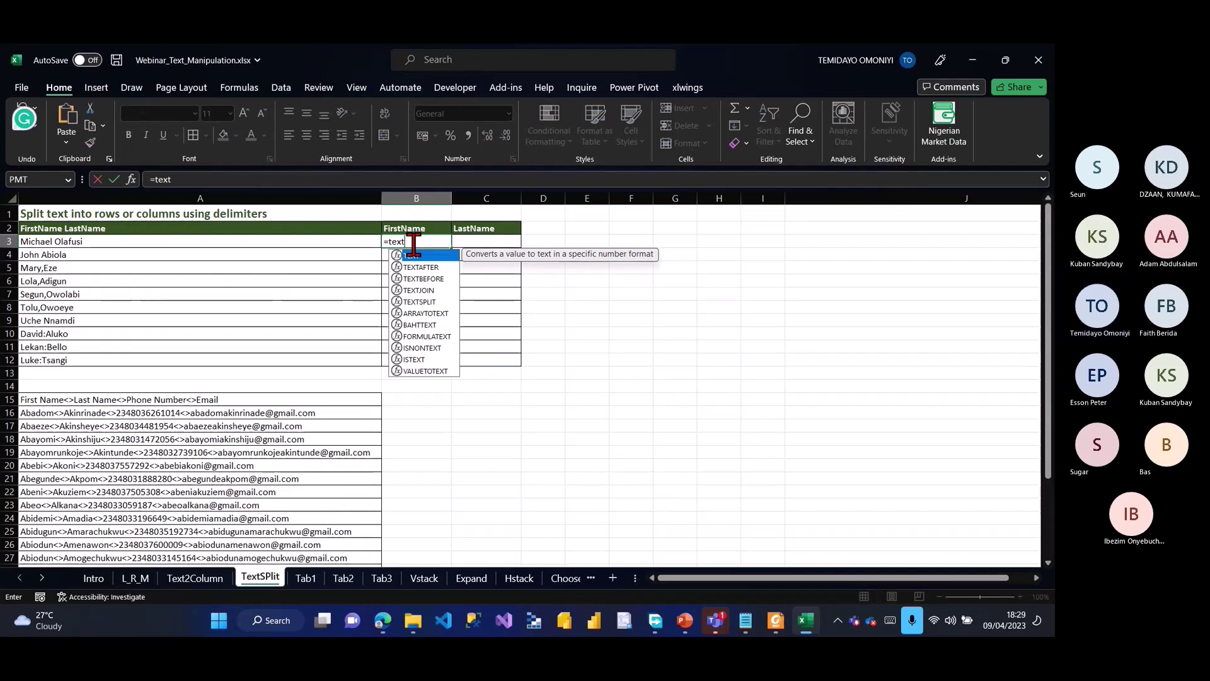
pyautogui.press('Down')
pyautogui.press('Down')
pyautogui.press('Down')
pyautogui.press('Down')
pyautogui.press('Tab')
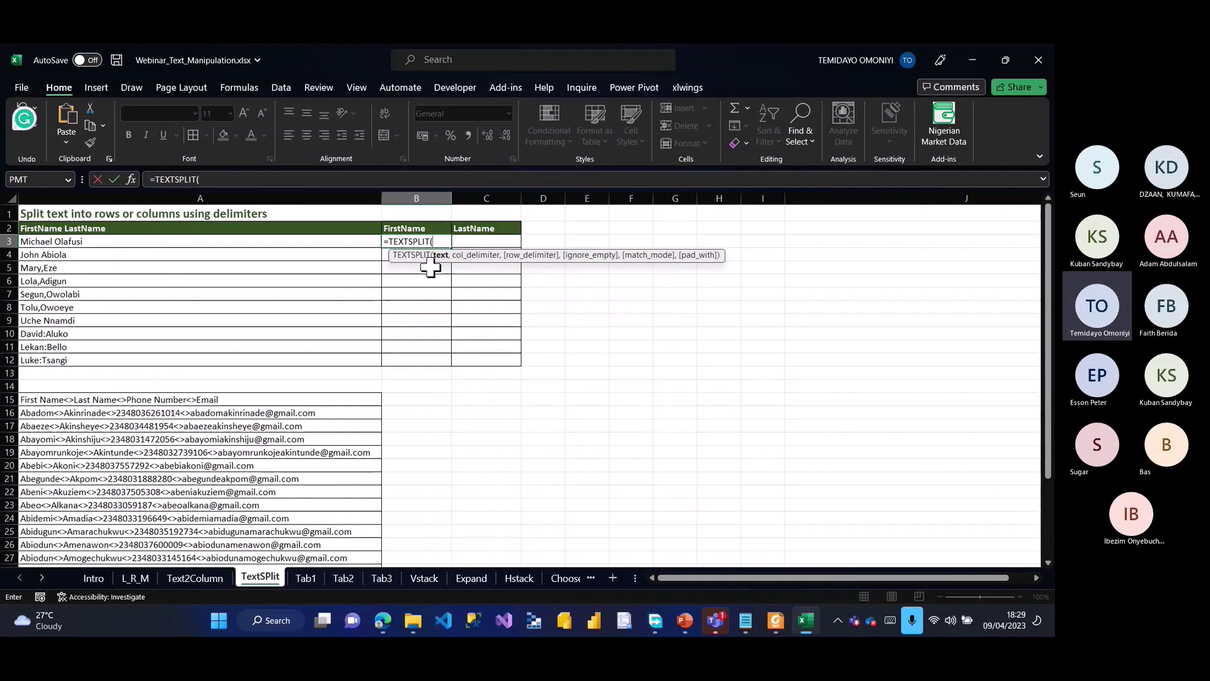
pyautogui.click(157, 242)
pyautogui.write(',')
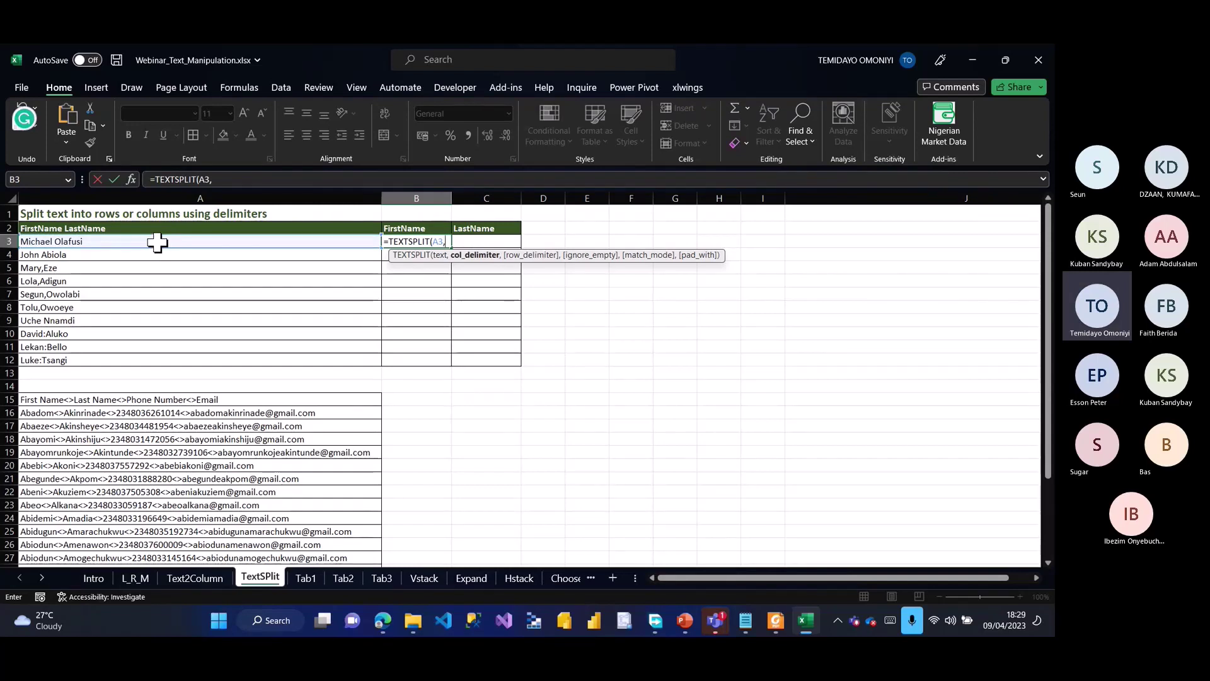
pyautogui.write('{')
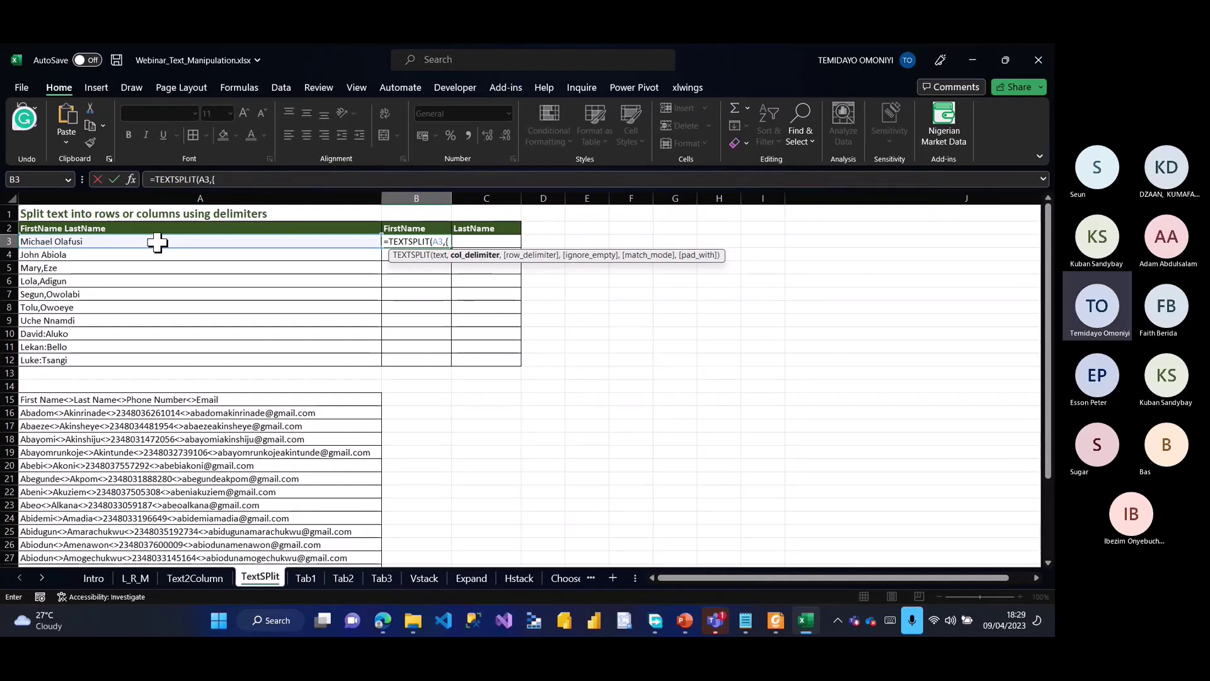
pyautogui.write('" ",')
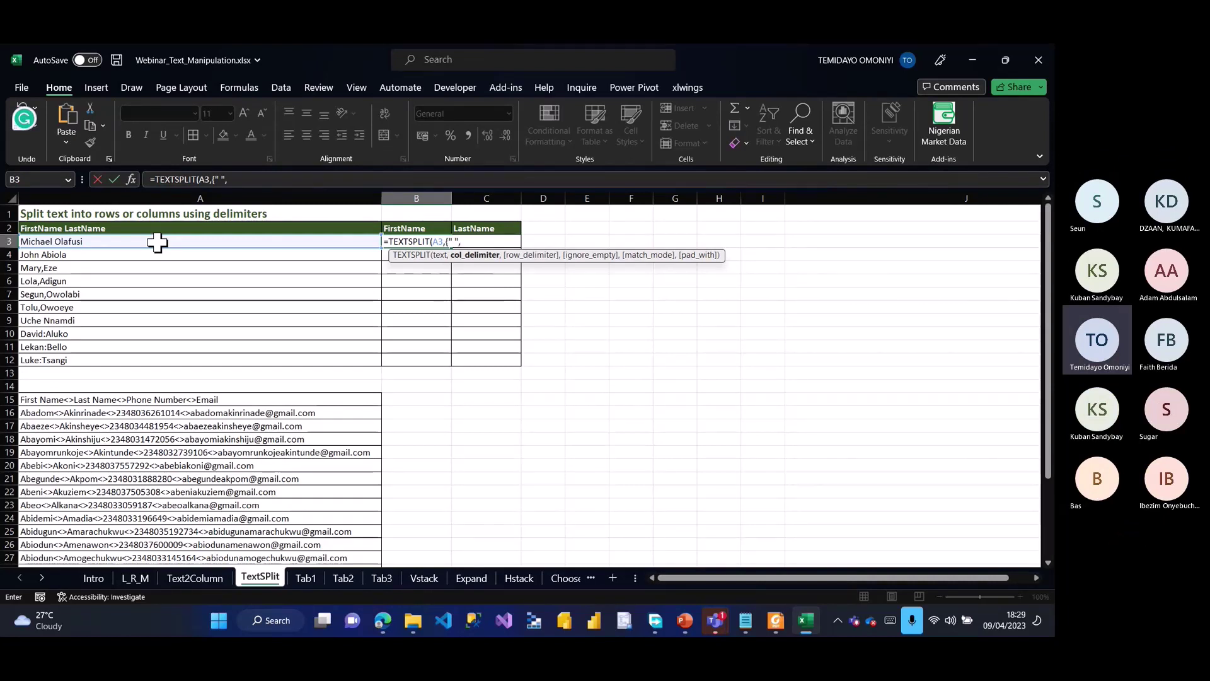
pyautogui.write('",",')
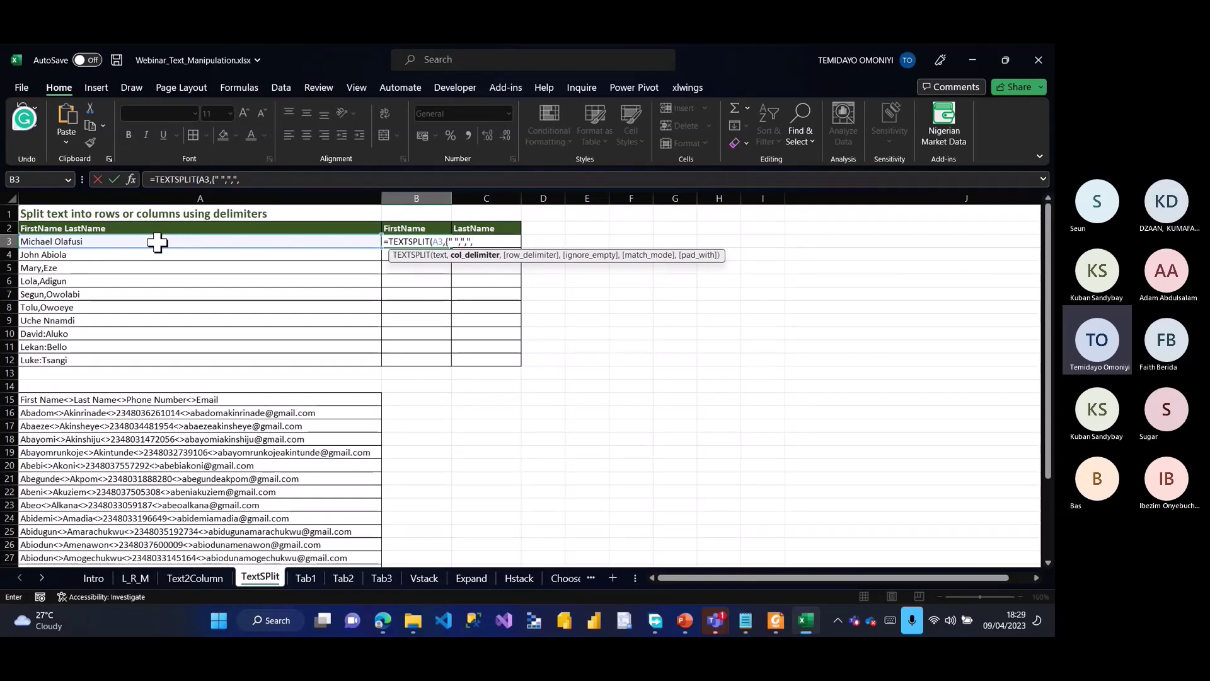
pyautogui.write('":')
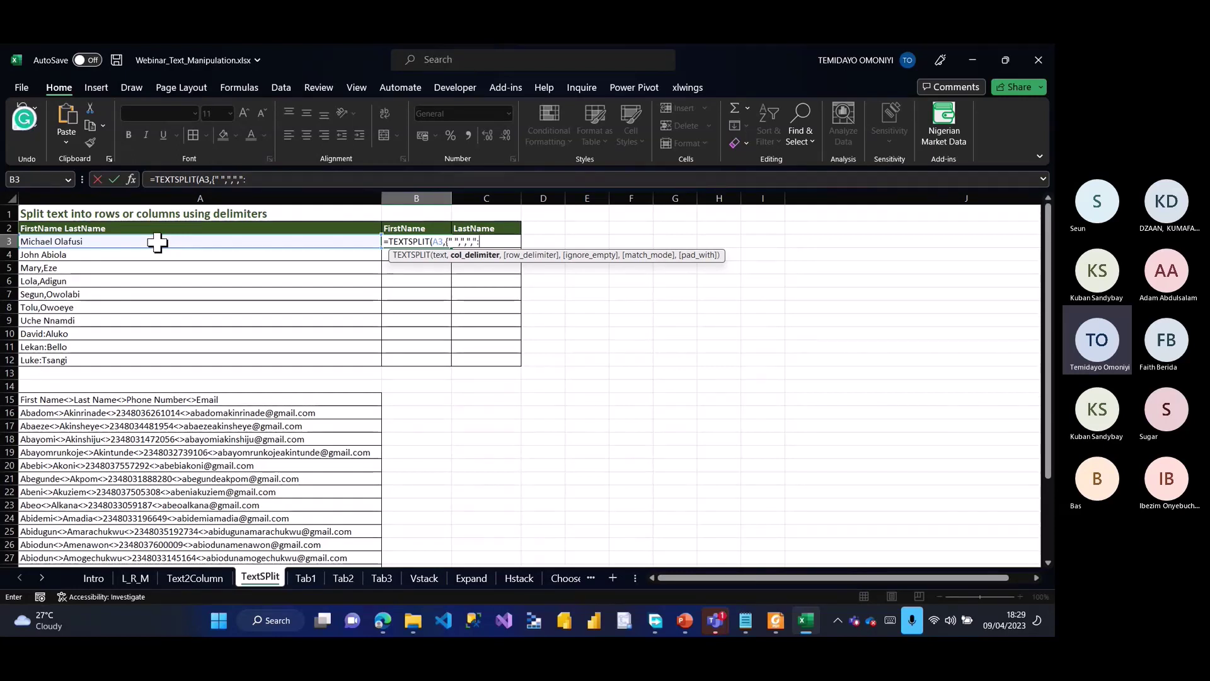
pyautogui.write('"})')
pyautogui.press('Return')
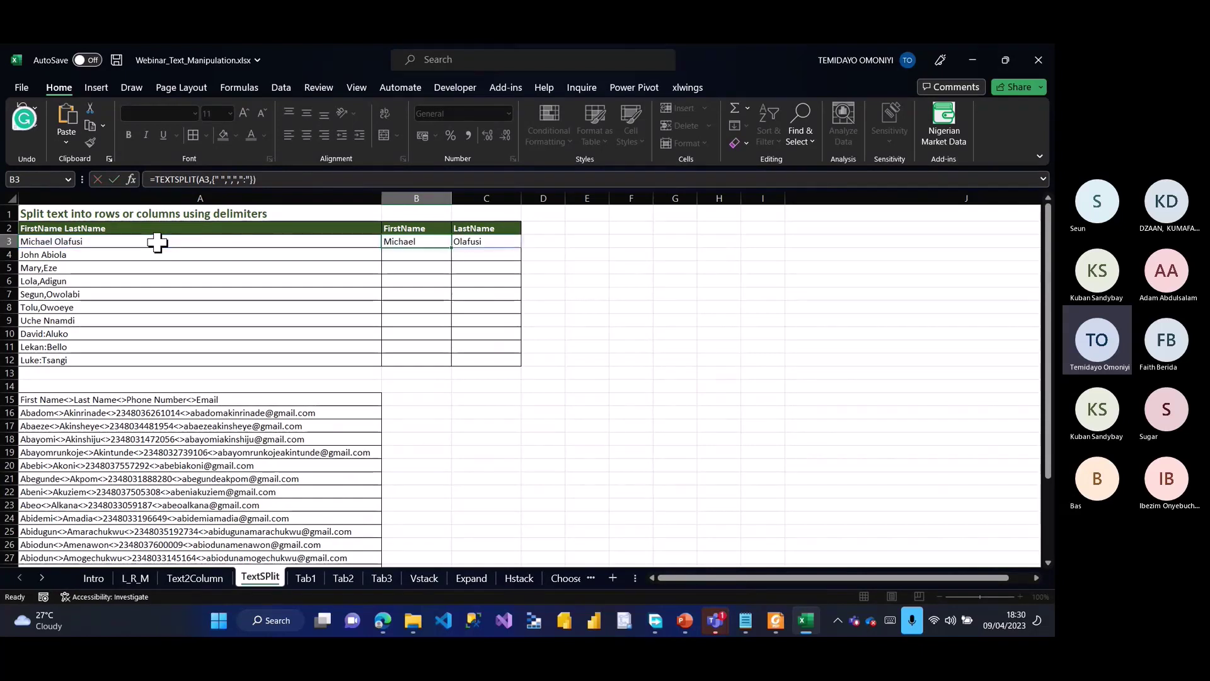
pyautogui.click(411, 242)
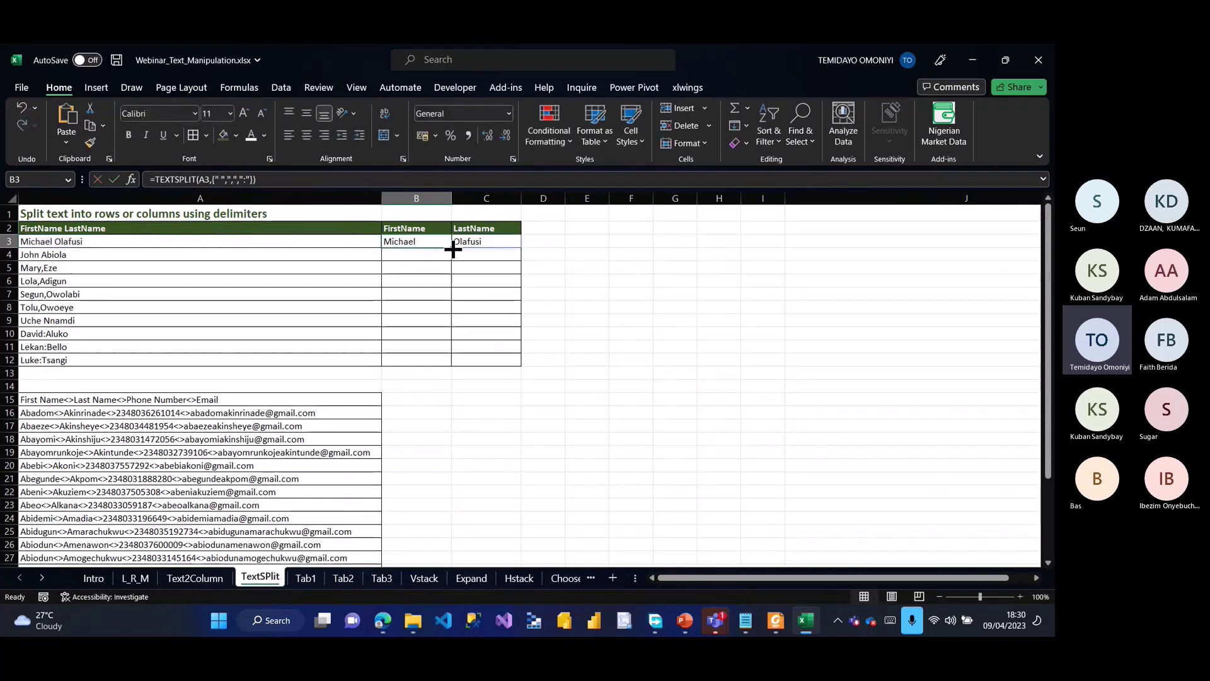
pyautogui.moveTo(453, 248); pyautogui.dragTo(456, 366)
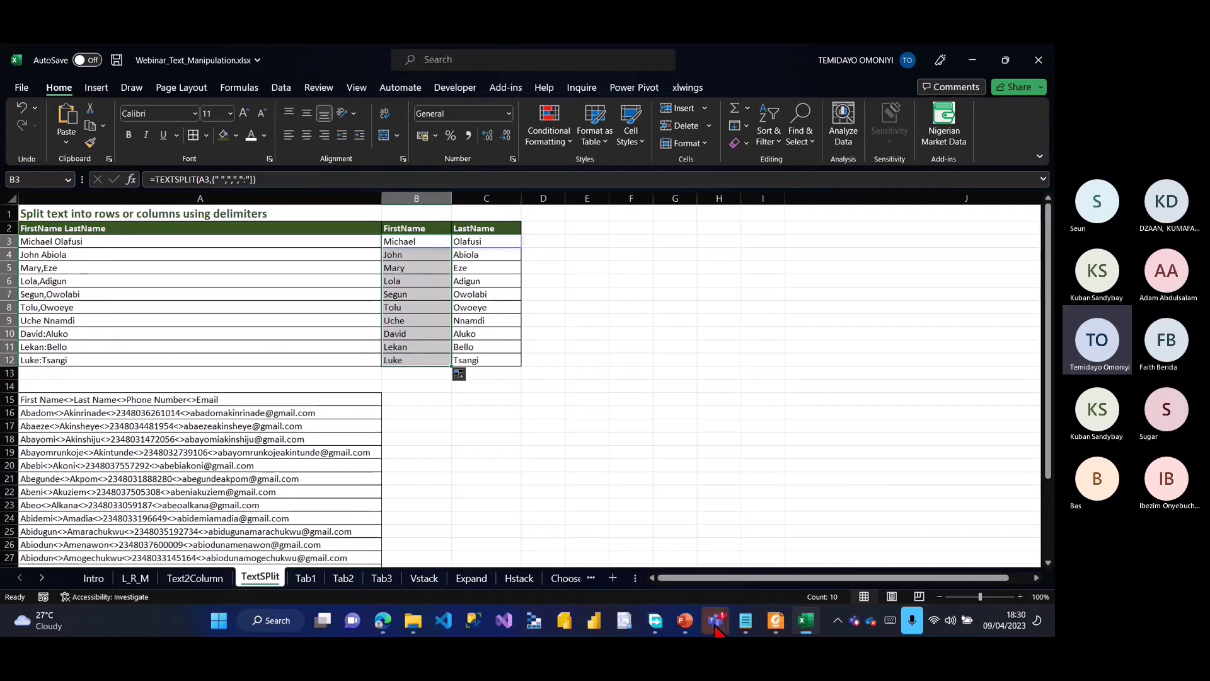
# Step: Switch to the Teams meeting window to check the chat and return to the Excel workbook
pyautogui.moveTo(717, 630)
pyautogui.click(796, 485)
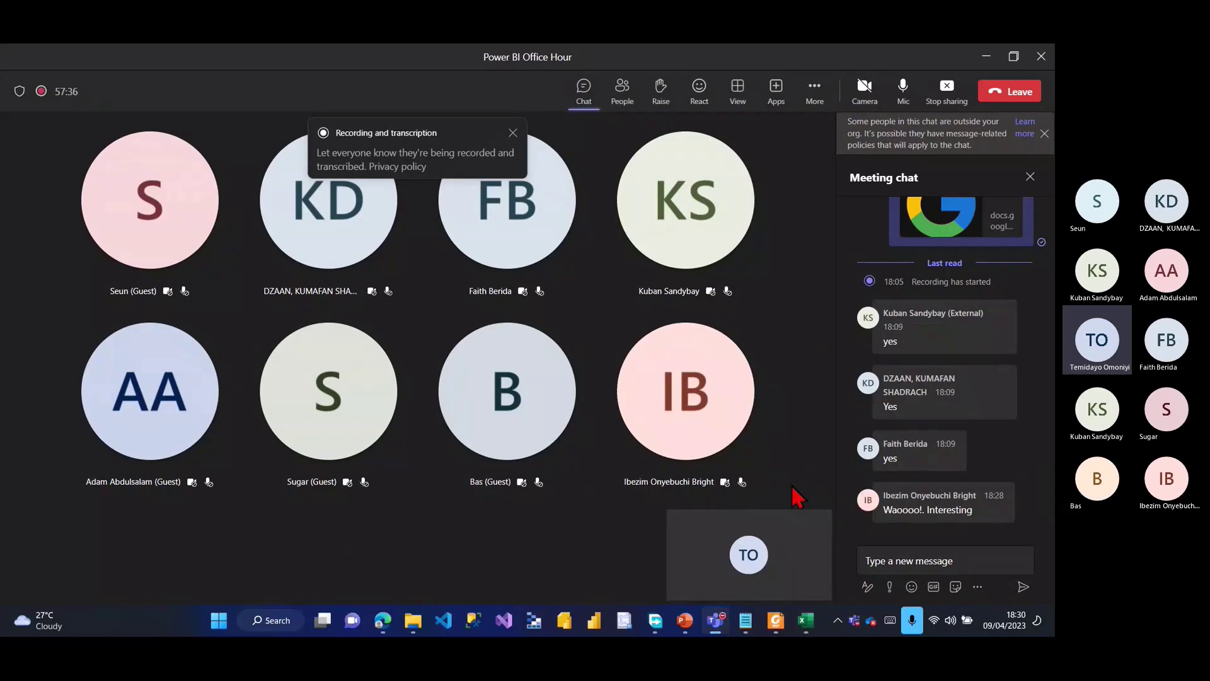
pyautogui.hotkey('alt', 'Tab')
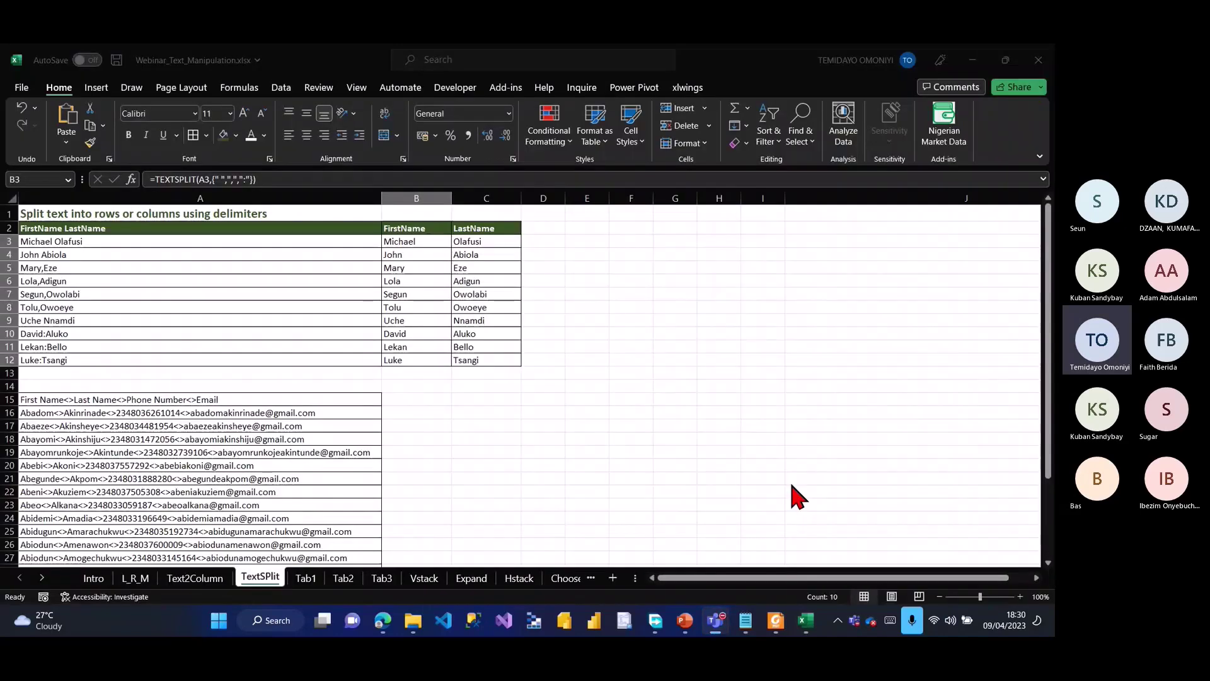
pyautogui.click(543, 360)
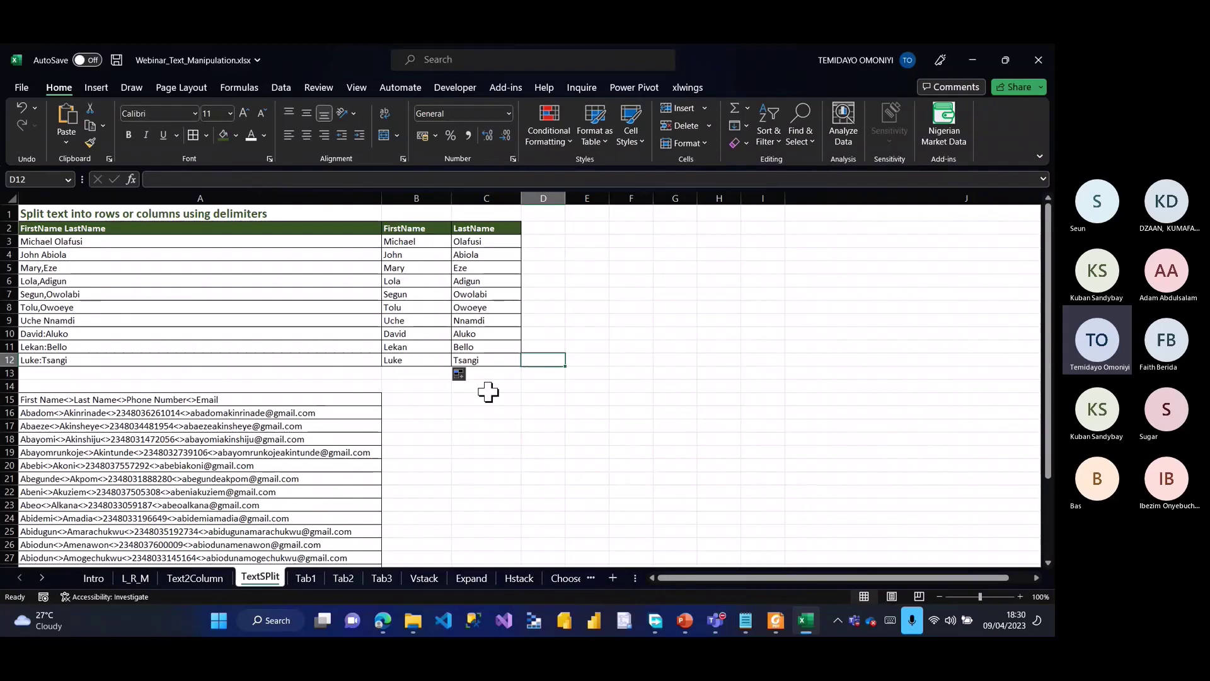
# Step: Enter =TEXTSPLIT(A15,{"<",">"}) in B15 to split the contact header at both angle brackets
pyautogui.moveTo(1048, 431); pyautogui.dragTo(1048, 482)
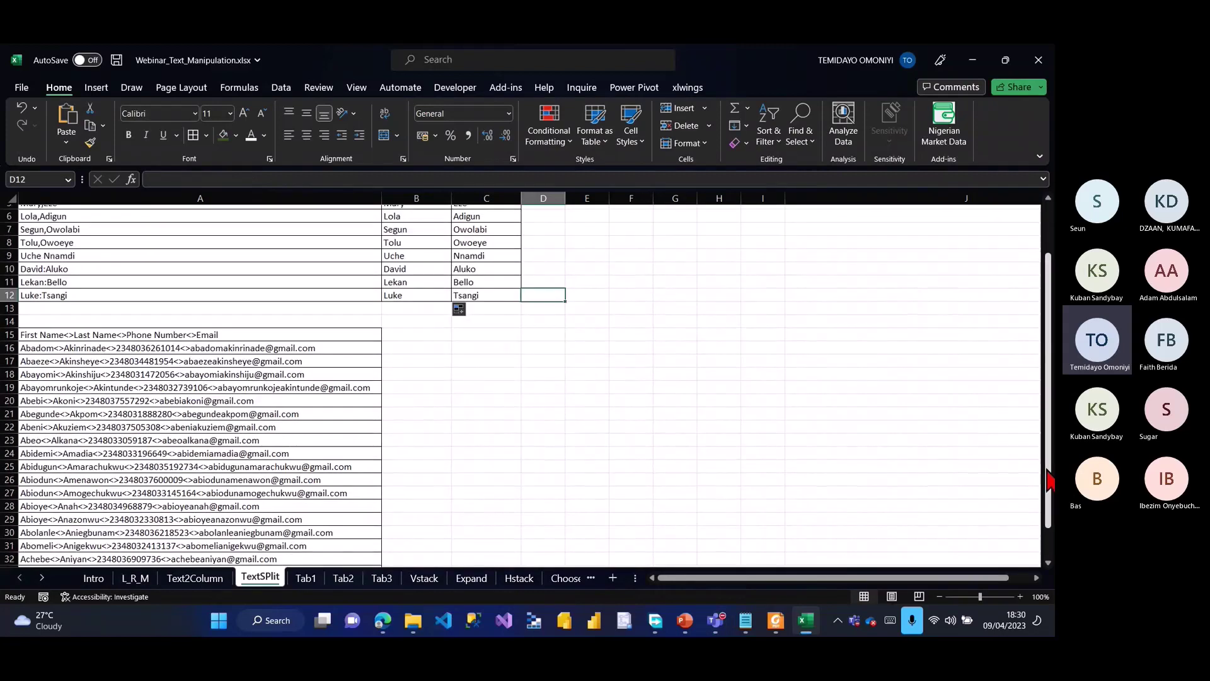
pyautogui.click(416, 334)
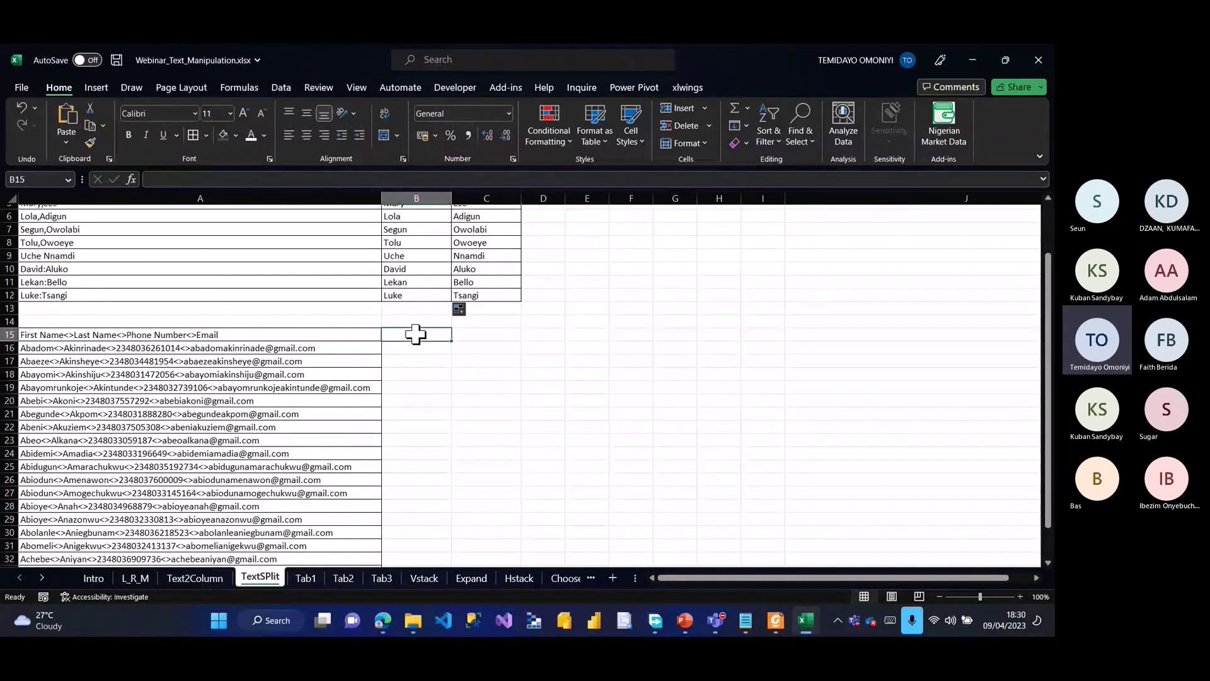
pyautogui.write('=text')
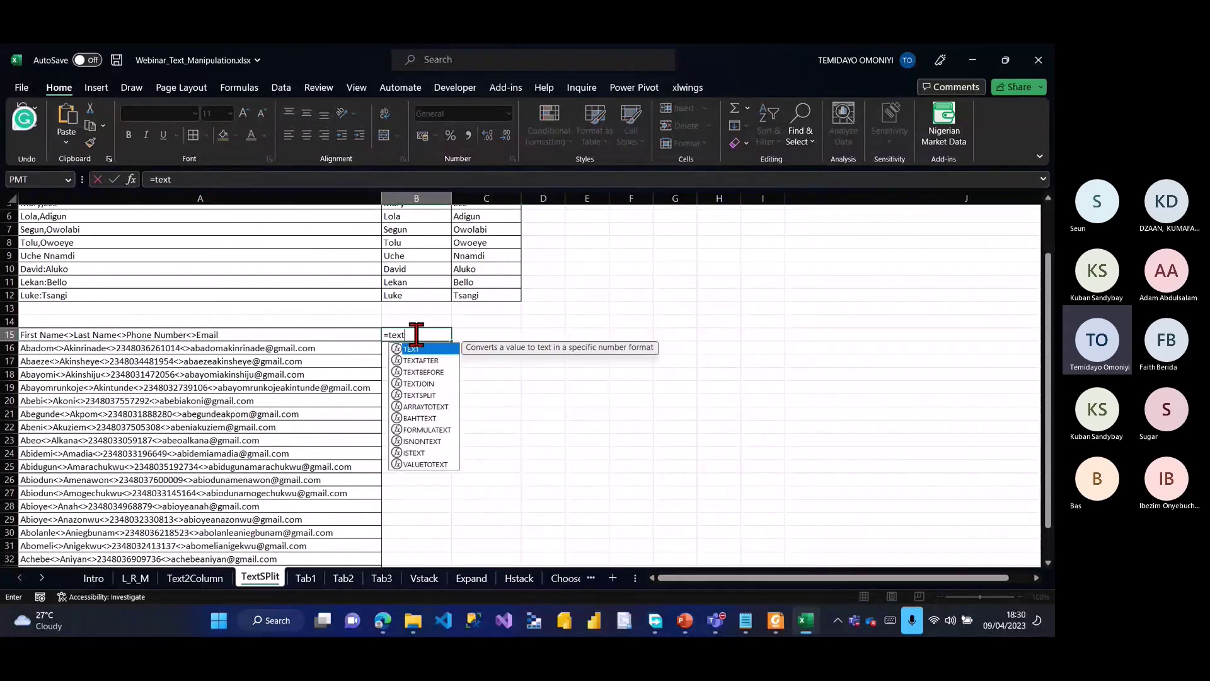
pyautogui.press('Down')
pyautogui.press('Down')
pyautogui.press('Down')
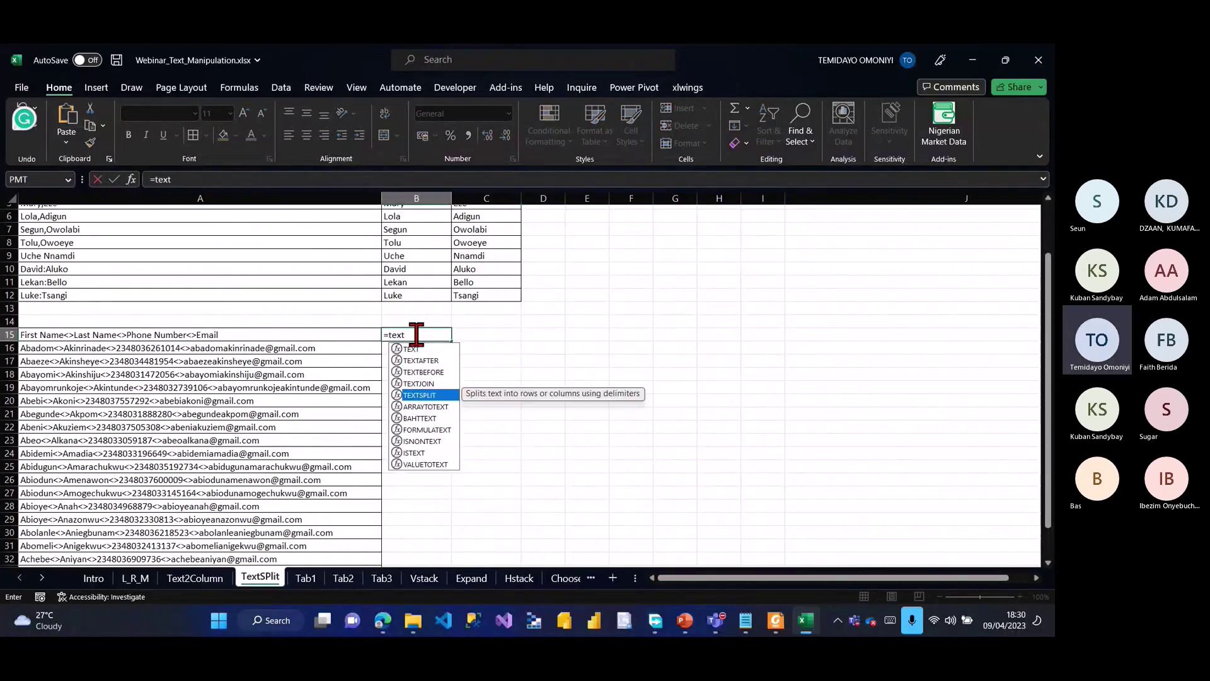
pyautogui.press('Tab')
pyautogui.click(236, 334)
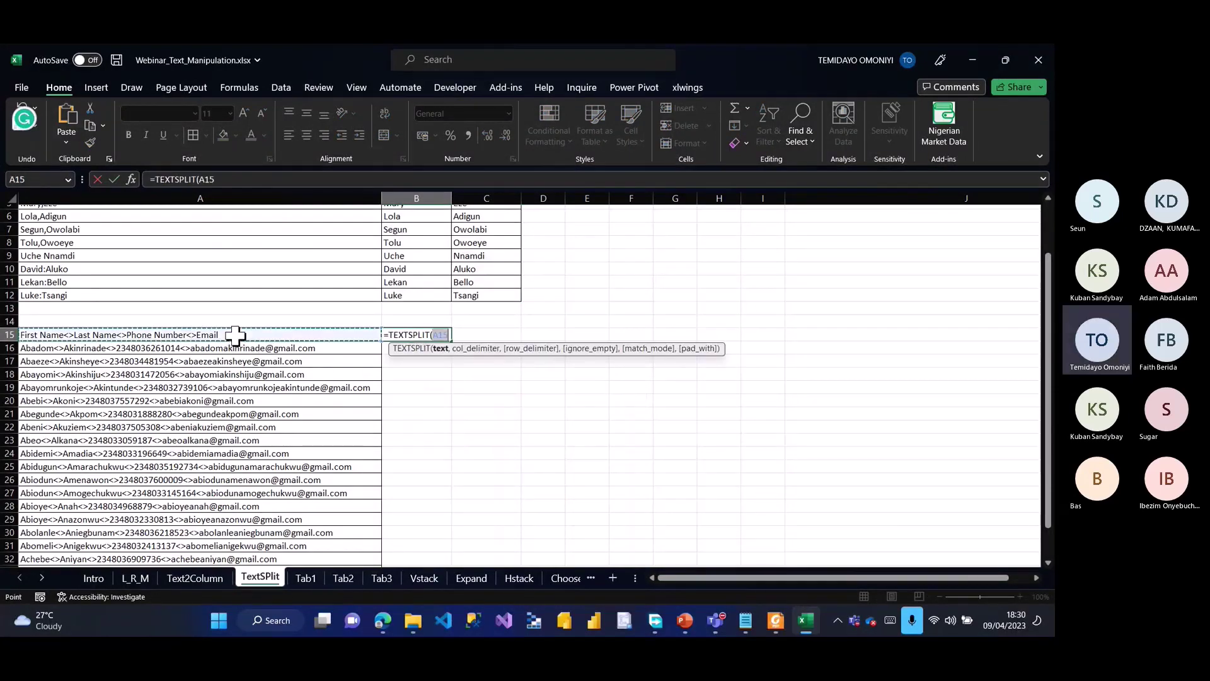
pyautogui.write(',')
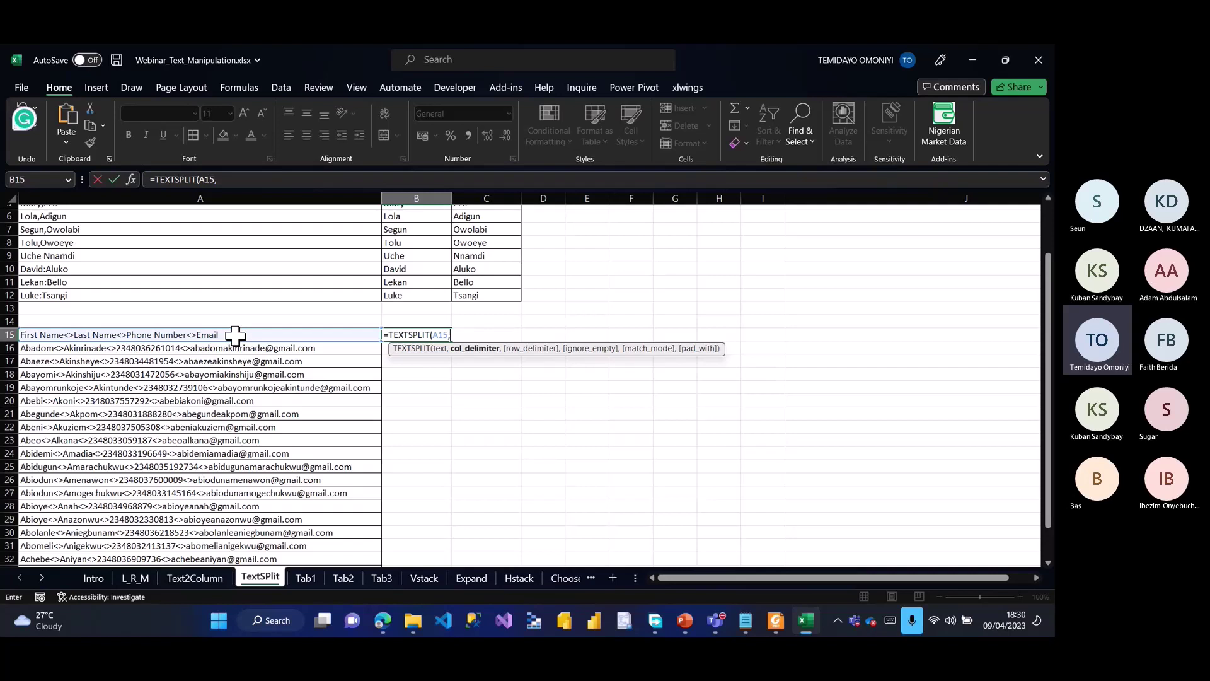
pyautogui.write('{')
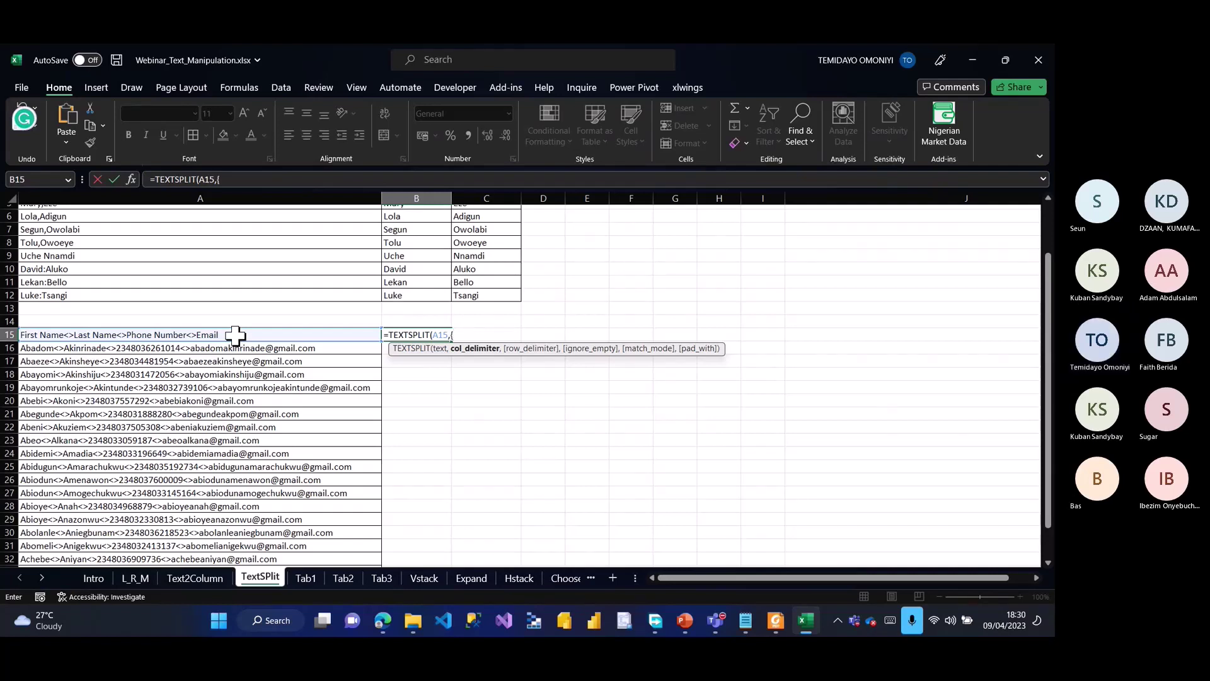
pyautogui.write('"<","')
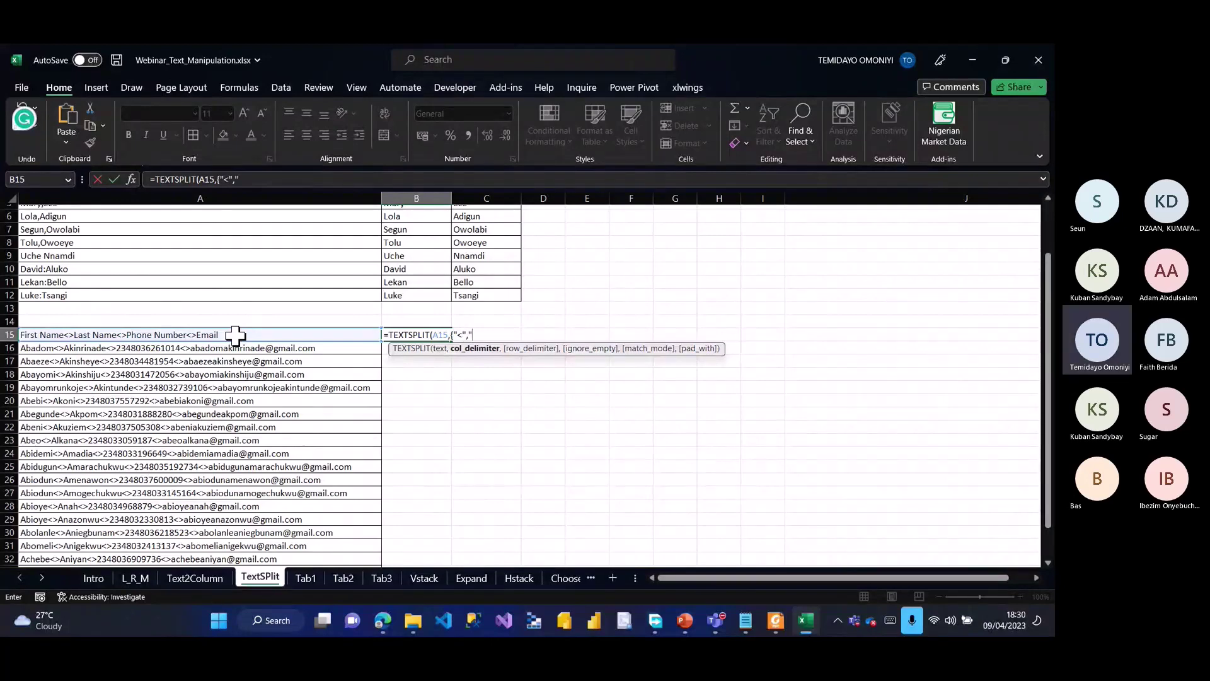
pyautogui.write('>"})')
pyautogui.press('Return')
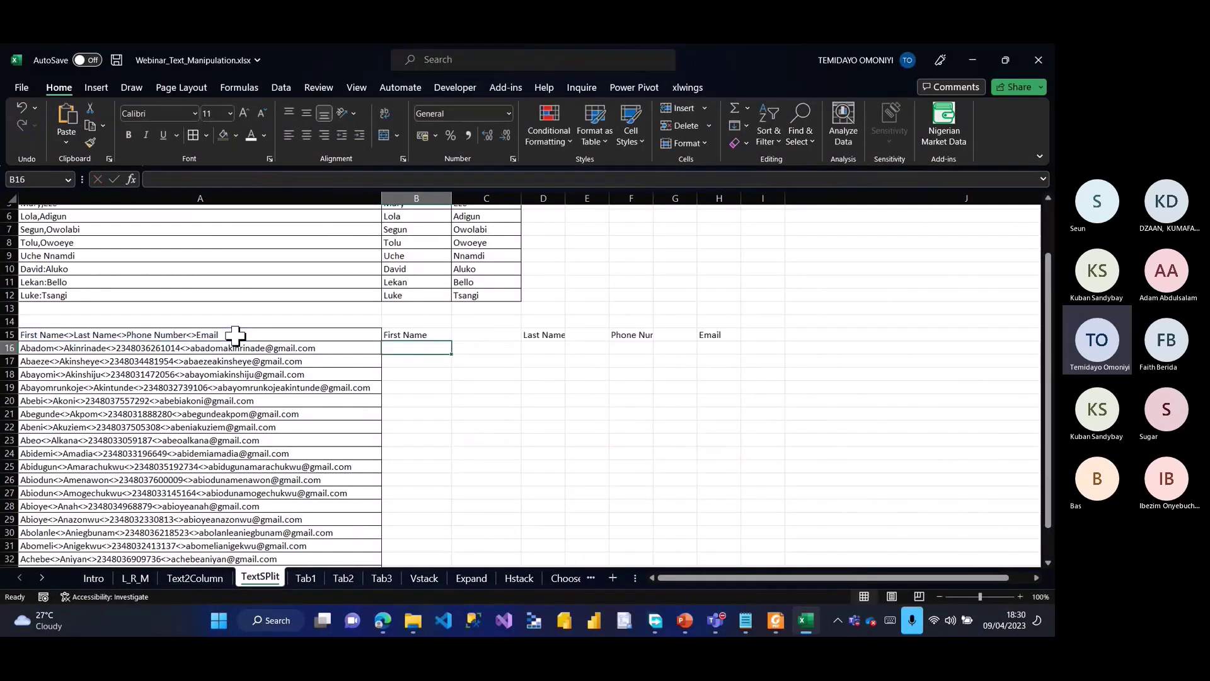
# Step: Fill the B15 TEXTSPLIT formula down to B35 for all contact records
pyautogui.click(426, 334)
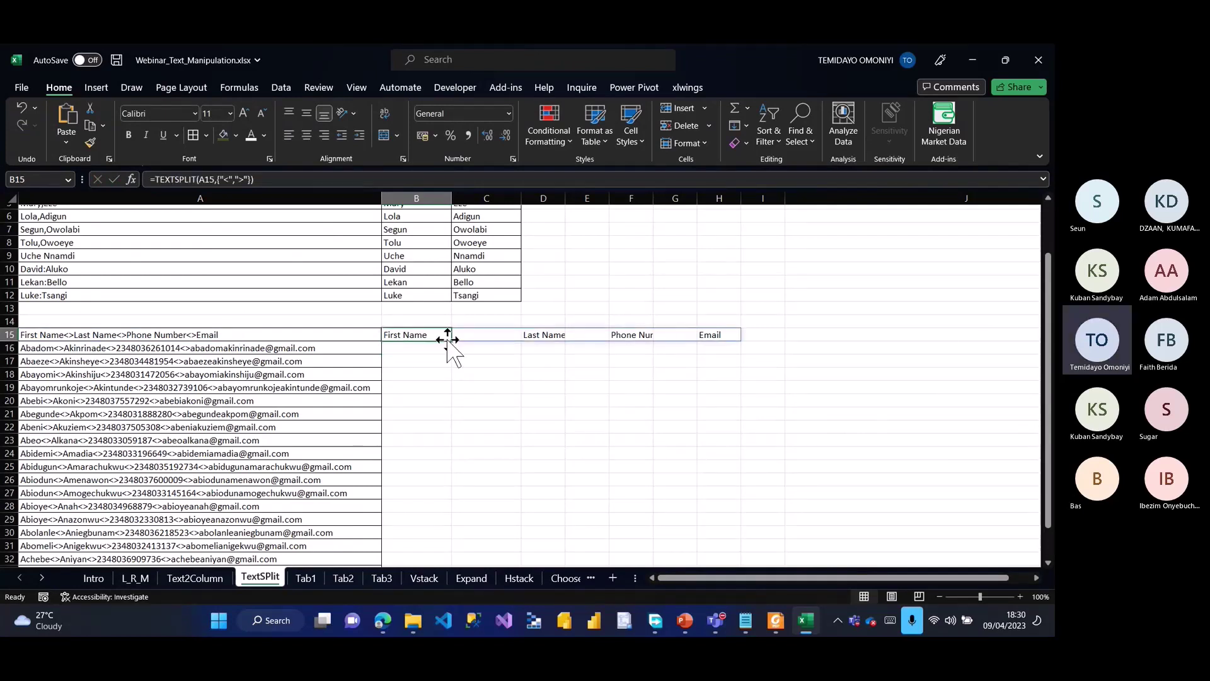
pyautogui.click(474, 335)
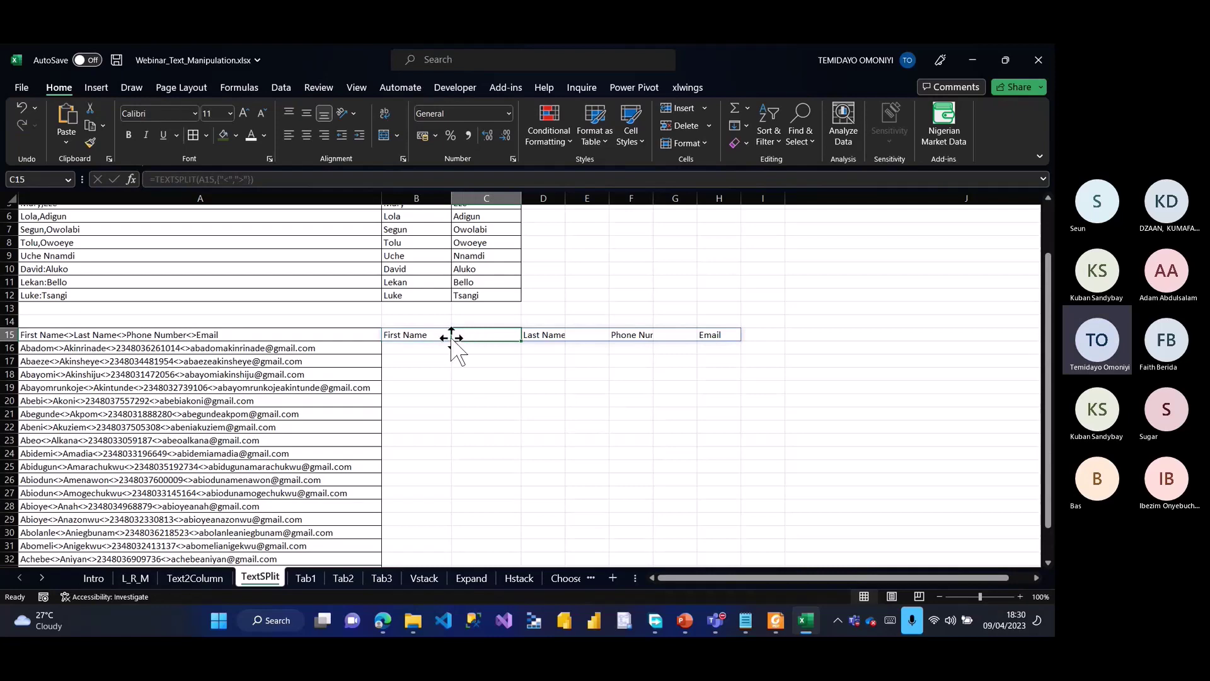
pyautogui.click(431, 335)
pyautogui.moveTo(451, 341); pyautogui.dragTo(447, 535)
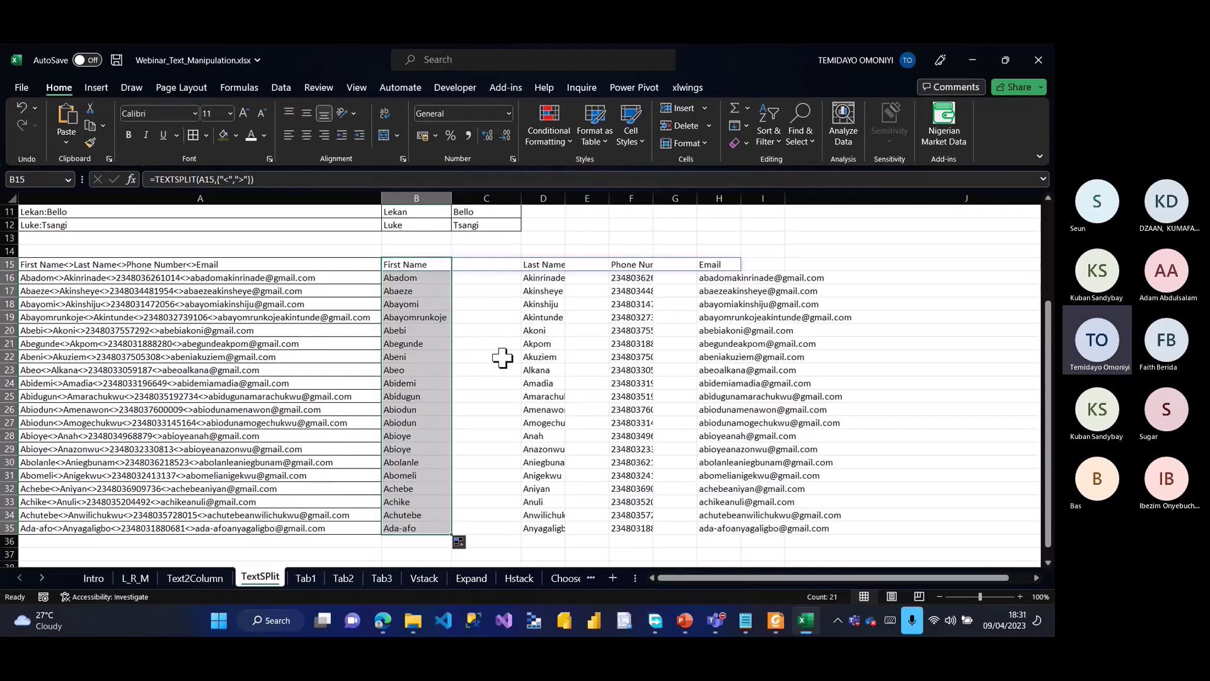
# Step: Inspect the split output in B15 and the empty cells of column C beside the first names
pyautogui.click(488, 293)
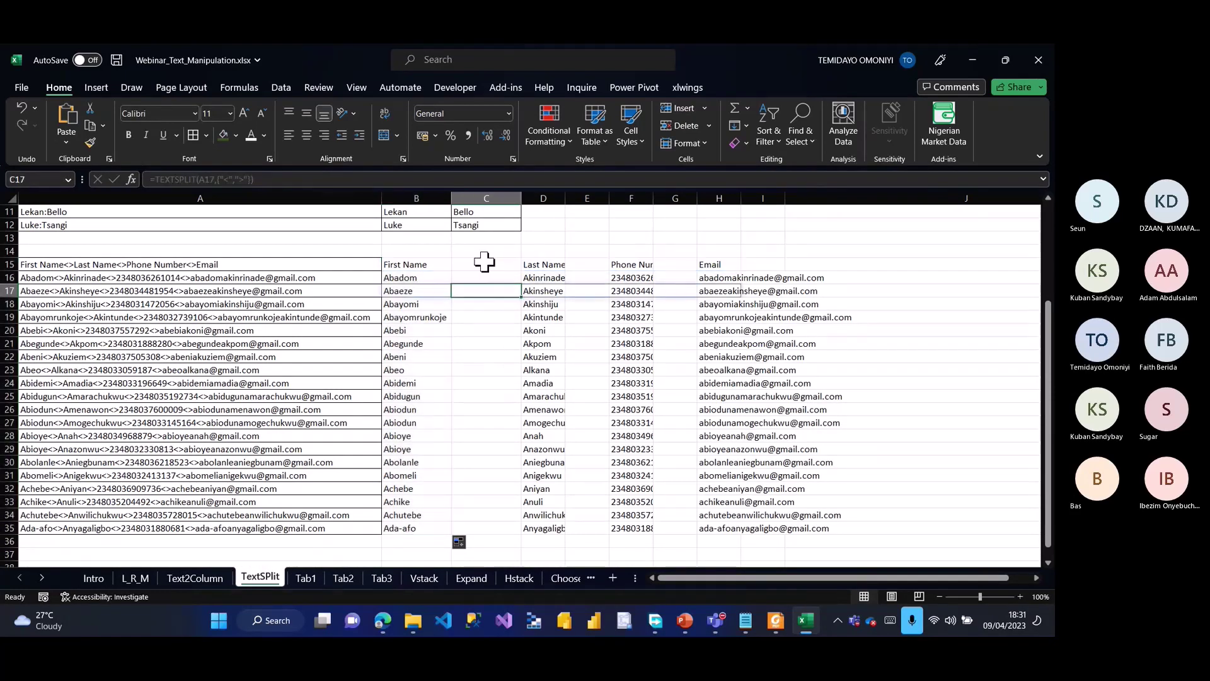
pyautogui.click(421, 264)
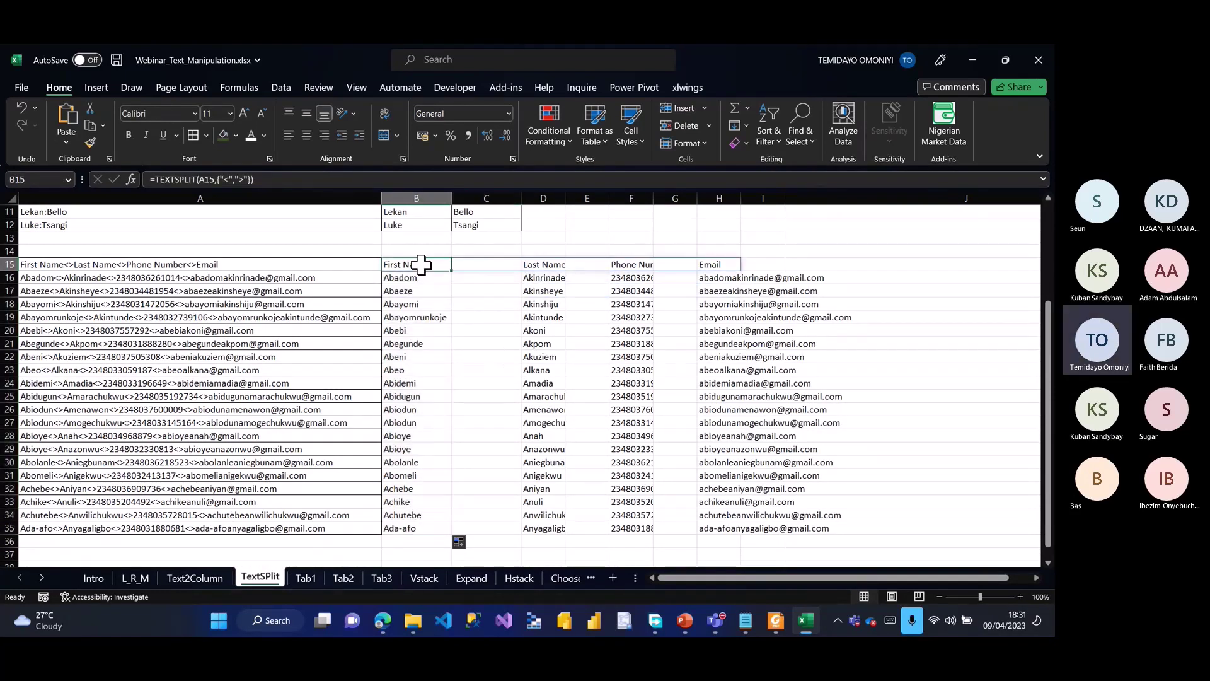
pyautogui.click(487, 264)
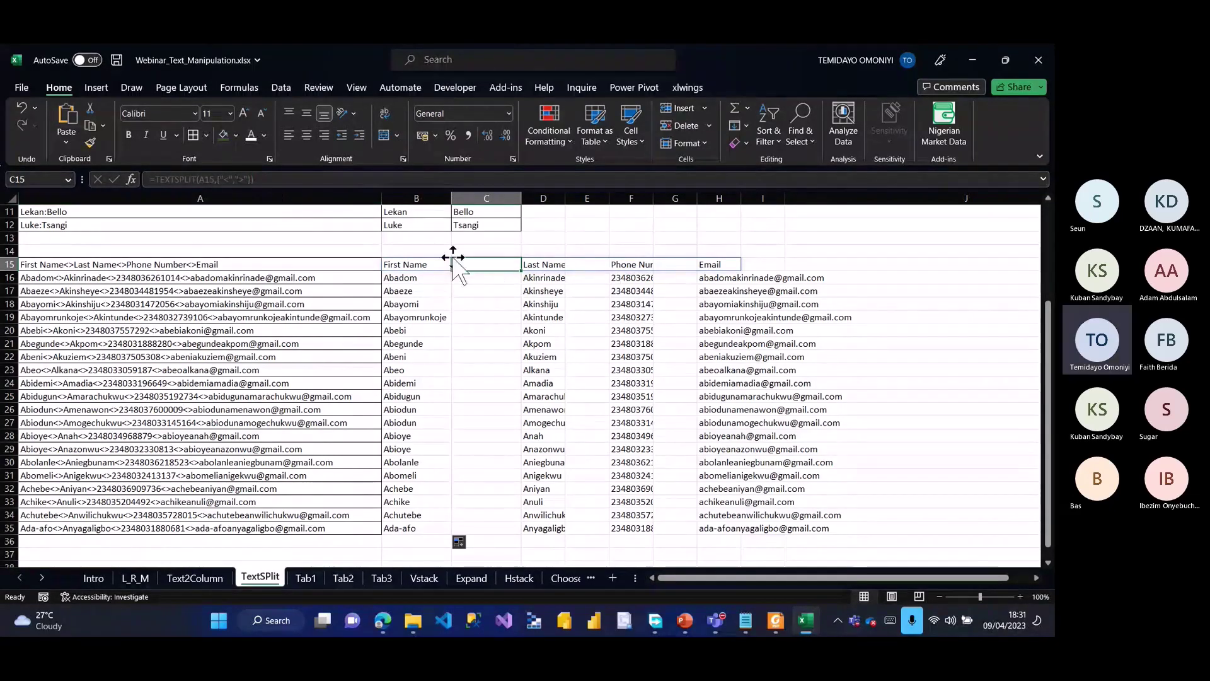
pyautogui.click(489, 300)
pyautogui.click(481, 329)
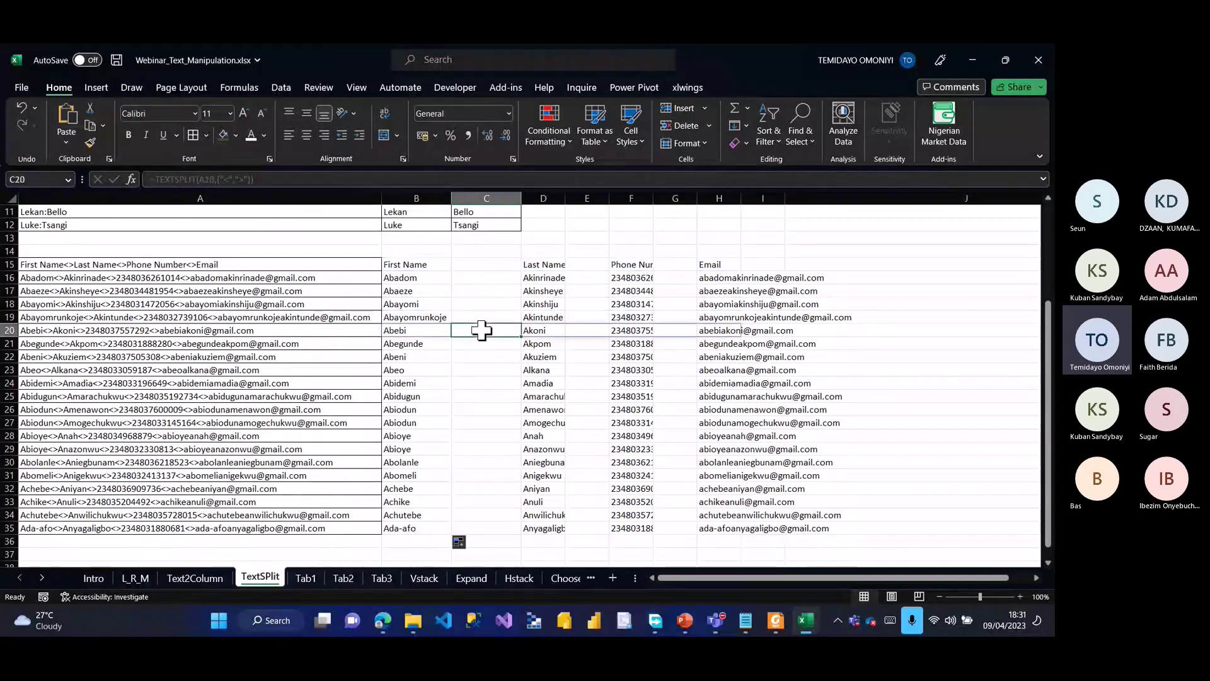
# Step: Auto-fit the widths of columns F and D to the phone numbers and last names
pyautogui.click(472, 251)
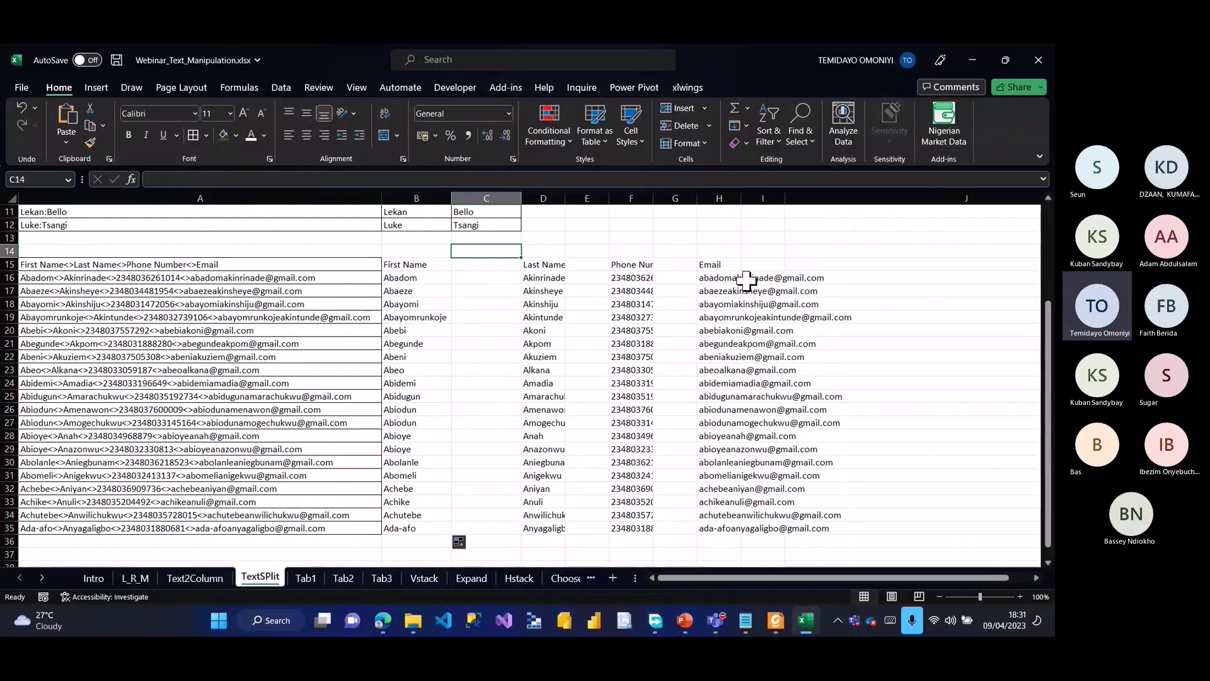
pyautogui.doubleClick(653, 198)
pyautogui.doubleClick(565, 199)
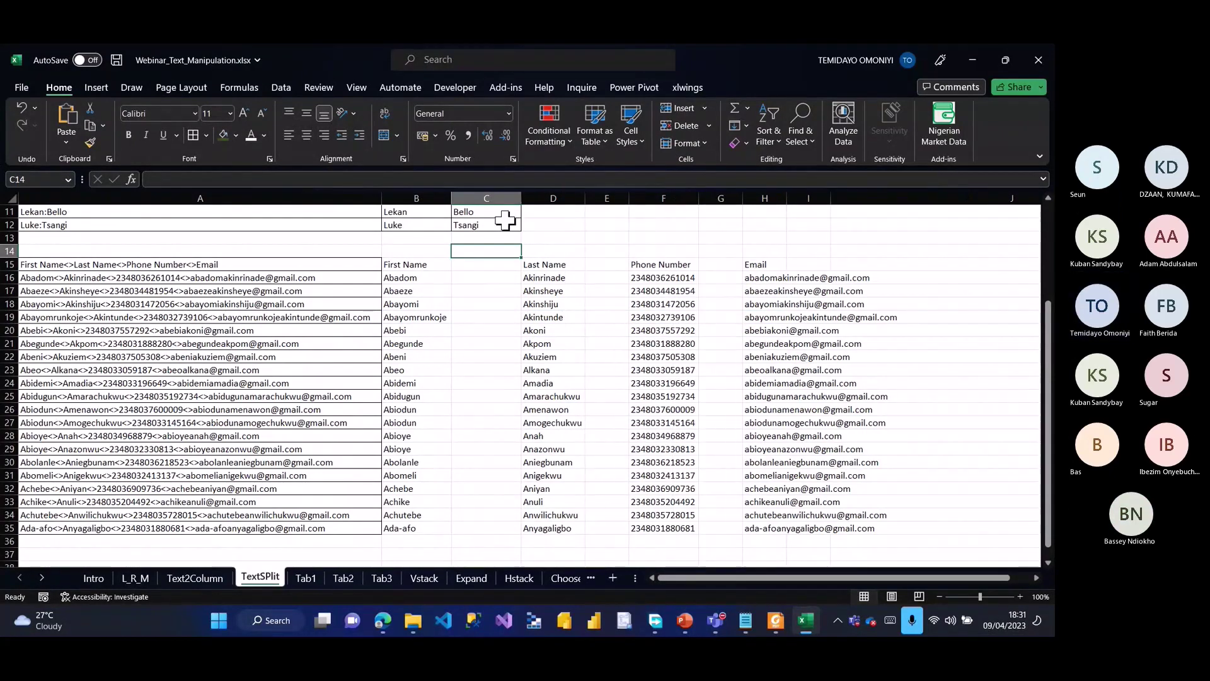
# Step: Review the TEXTSPLIT formula and its delimiters in B15 without changing it
pyautogui.click(491, 278)
pyautogui.click(407, 264)
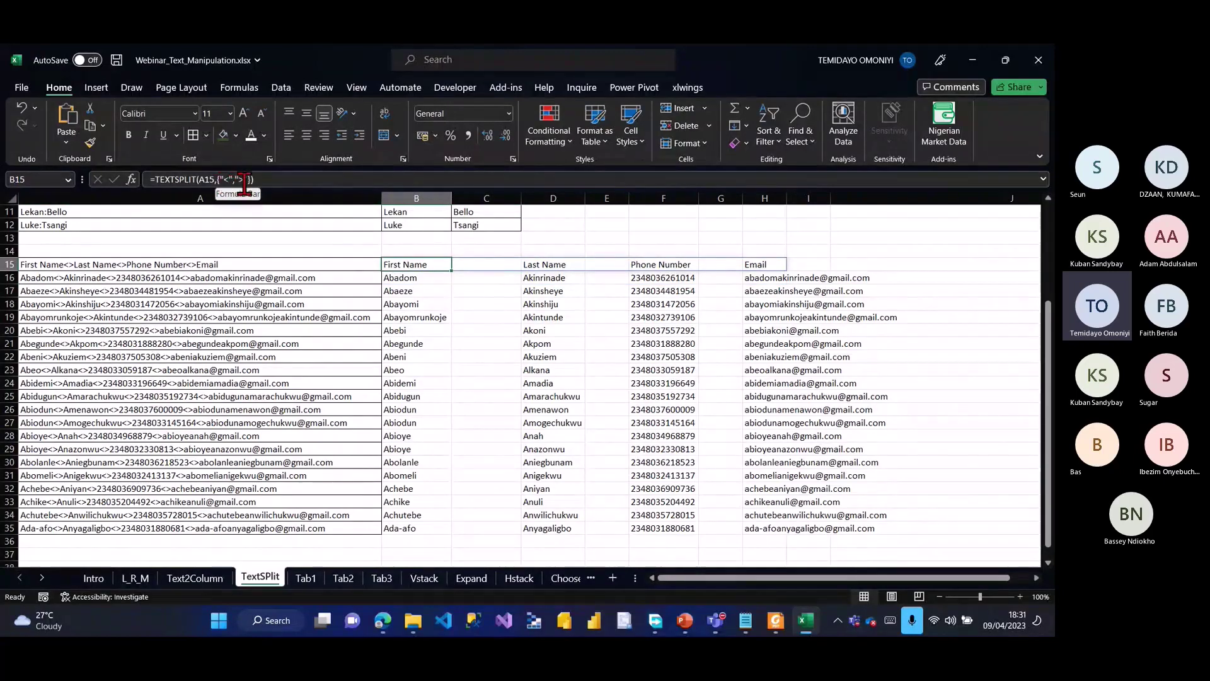
pyautogui.click(275, 179)
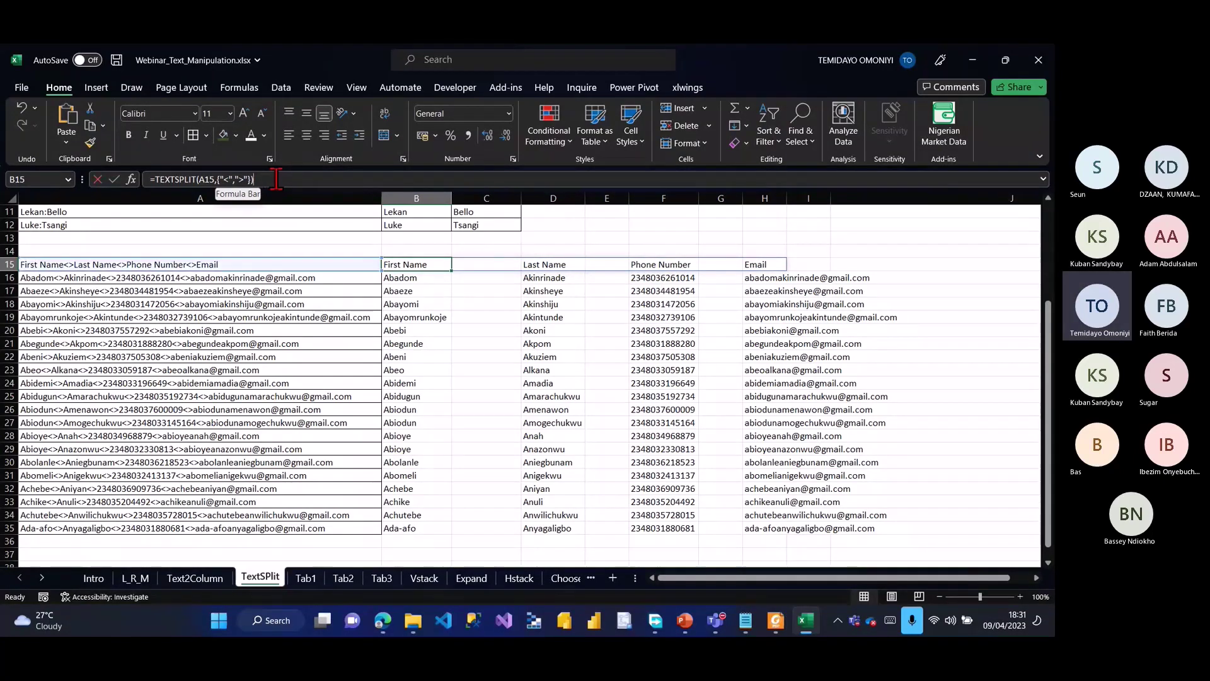
pyautogui.press('Escape')
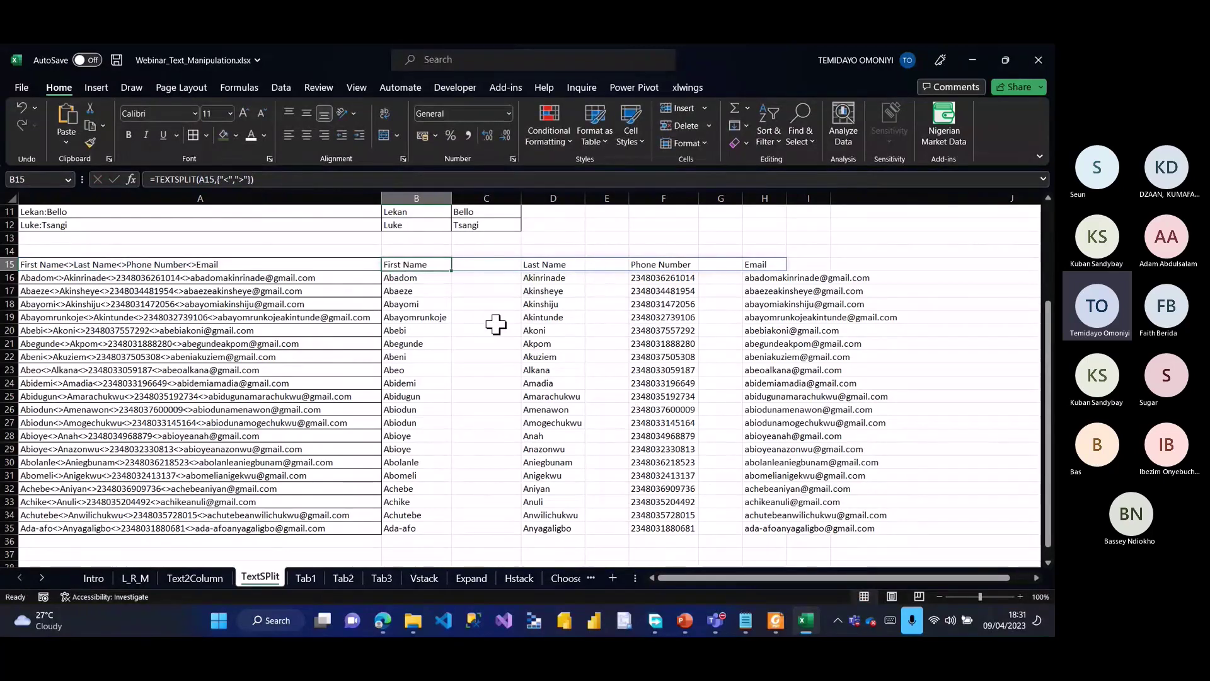
# Step: Look through the country sales tables on the Tab1, Tab2 and Tab3 sheets
pyautogui.click(304, 578)
pyautogui.click(344, 578)
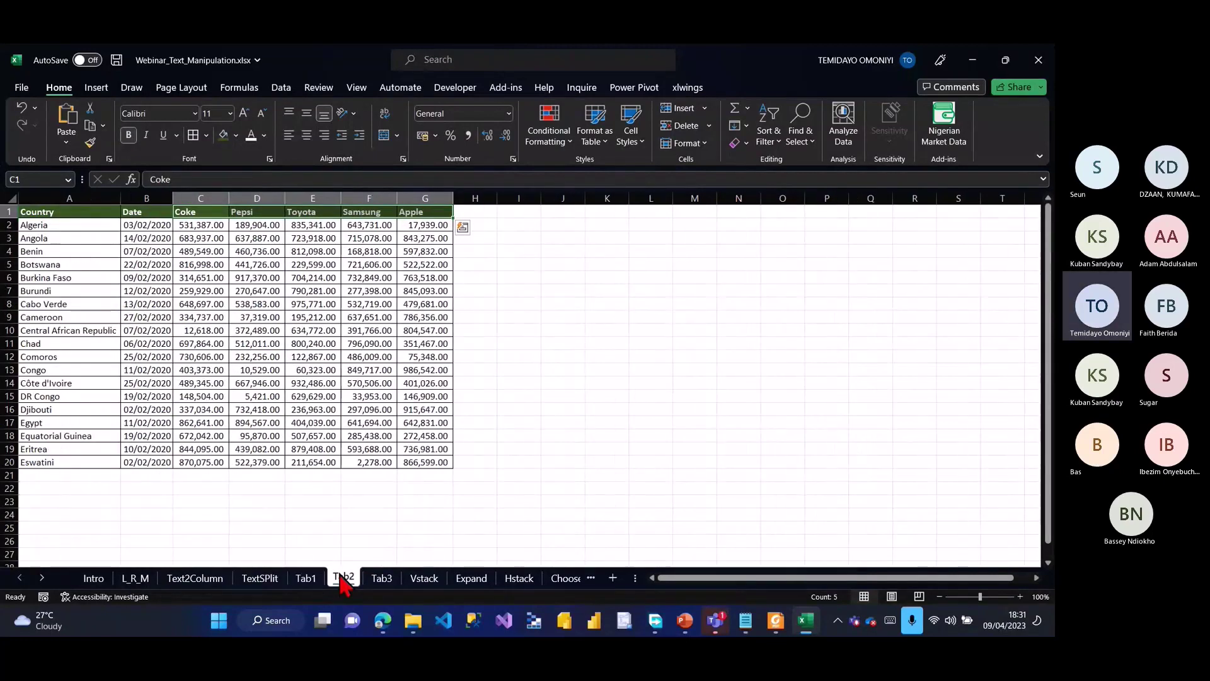
pyautogui.click(381, 578)
pyautogui.click(307, 580)
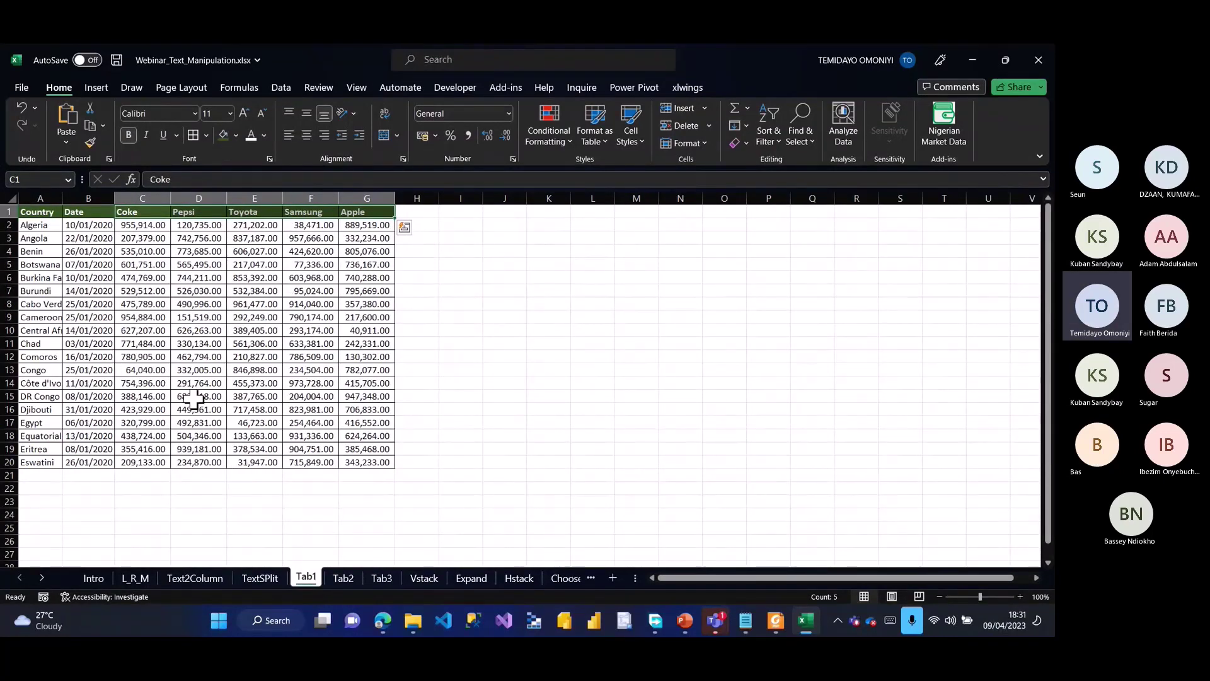
pyautogui.click(344, 578)
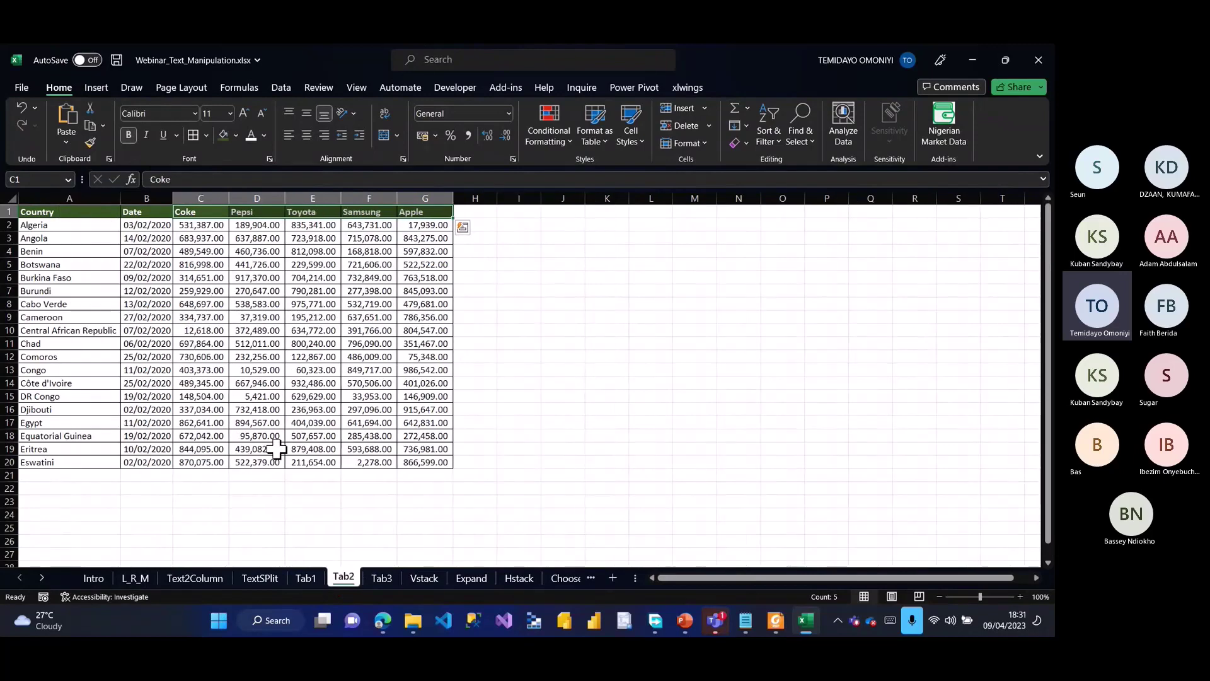
pyautogui.click(377, 579)
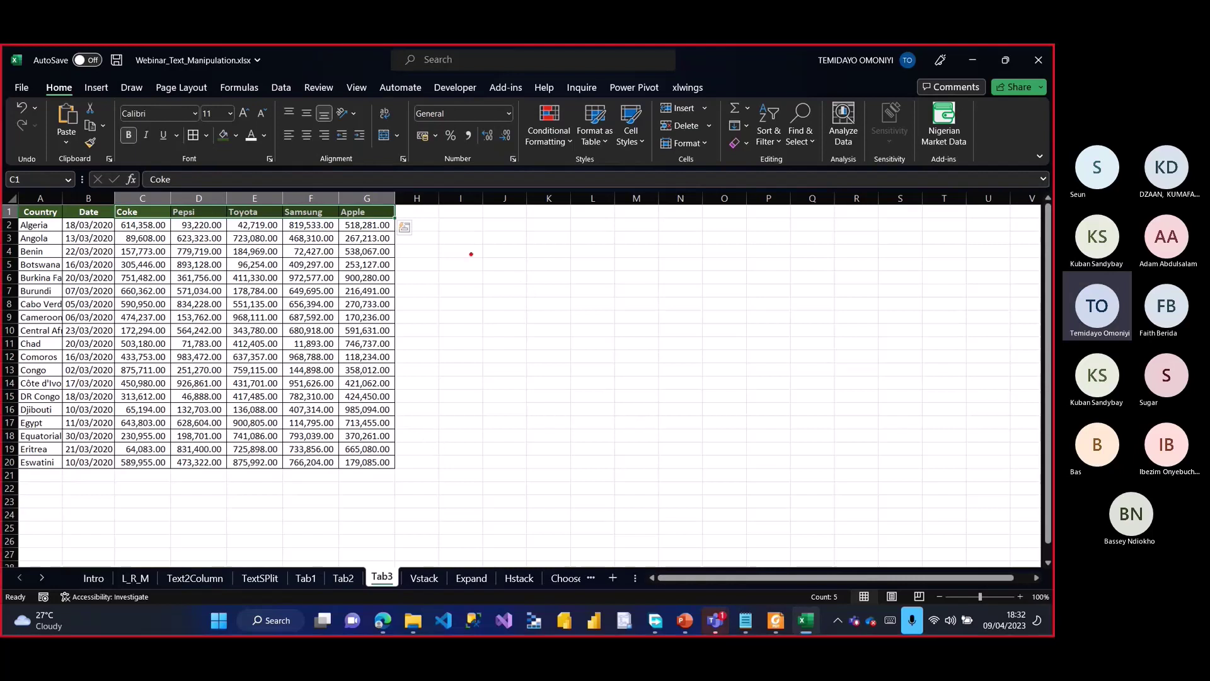
# Step: Write the heading "Append Tables:" as an on-screen annotation beside the Tab3 table
pyautogui.write('Append Dat')
pyautogui.press('BackSpace')
pyautogui.press('BackSpace')
pyautogui.press('BackSpace')
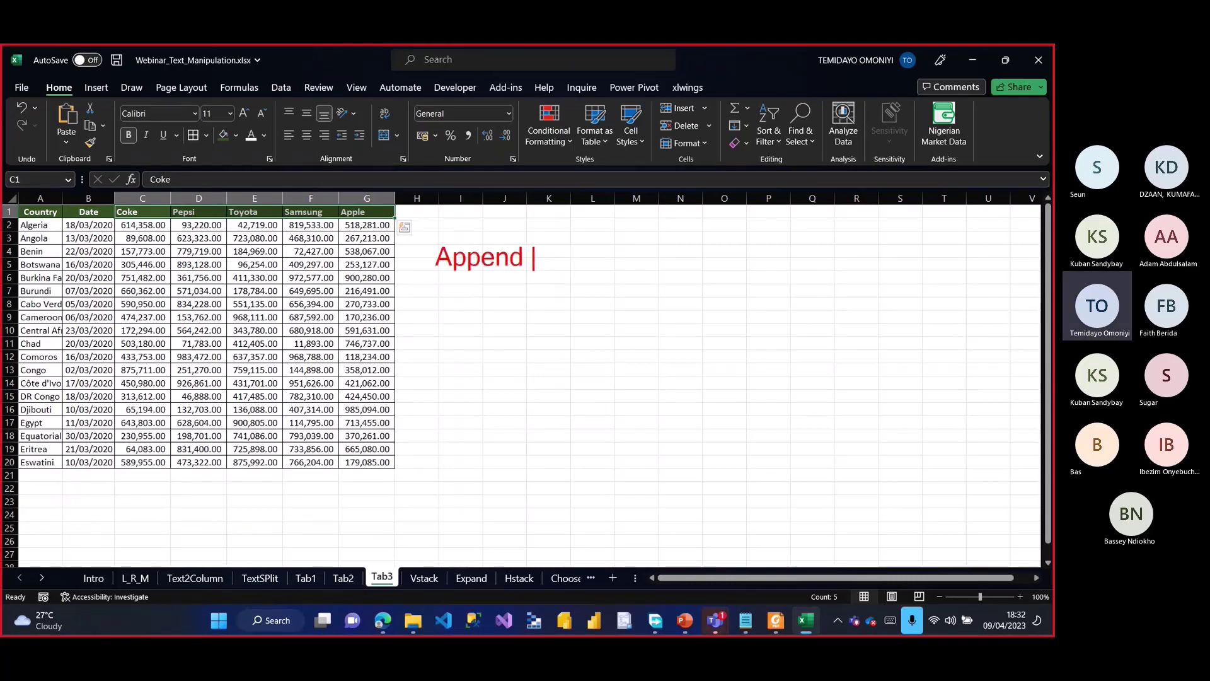
pyautogui.write('Tabl')
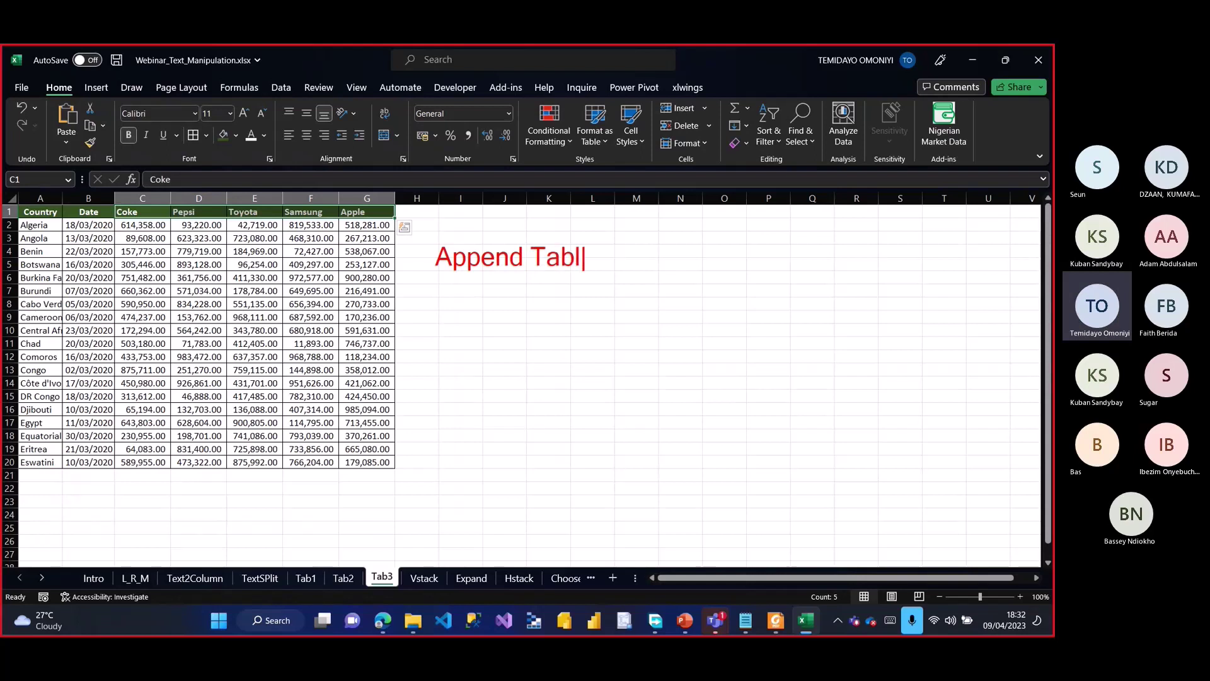
pyautogui.write('es:')
pyautogui.press('Return')
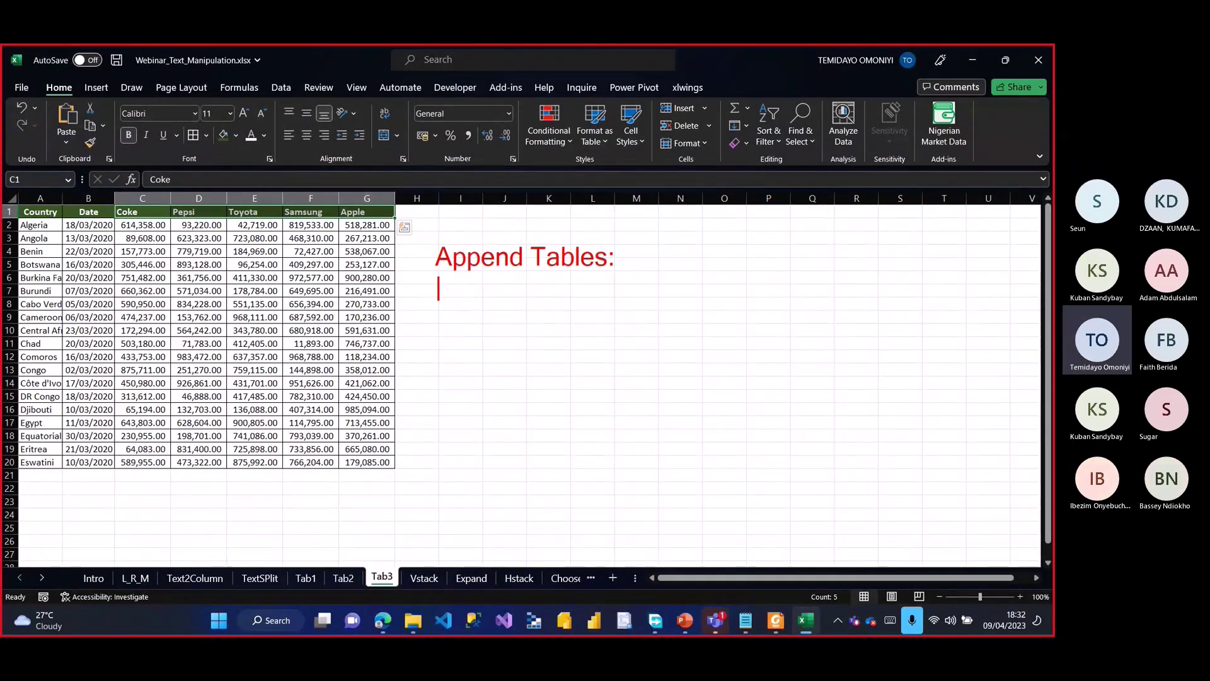
# Step: Annotate below the heading "Stacking different tables togther but in a vertical position." and clear the annotations
pyautogui.write('Stacking ')
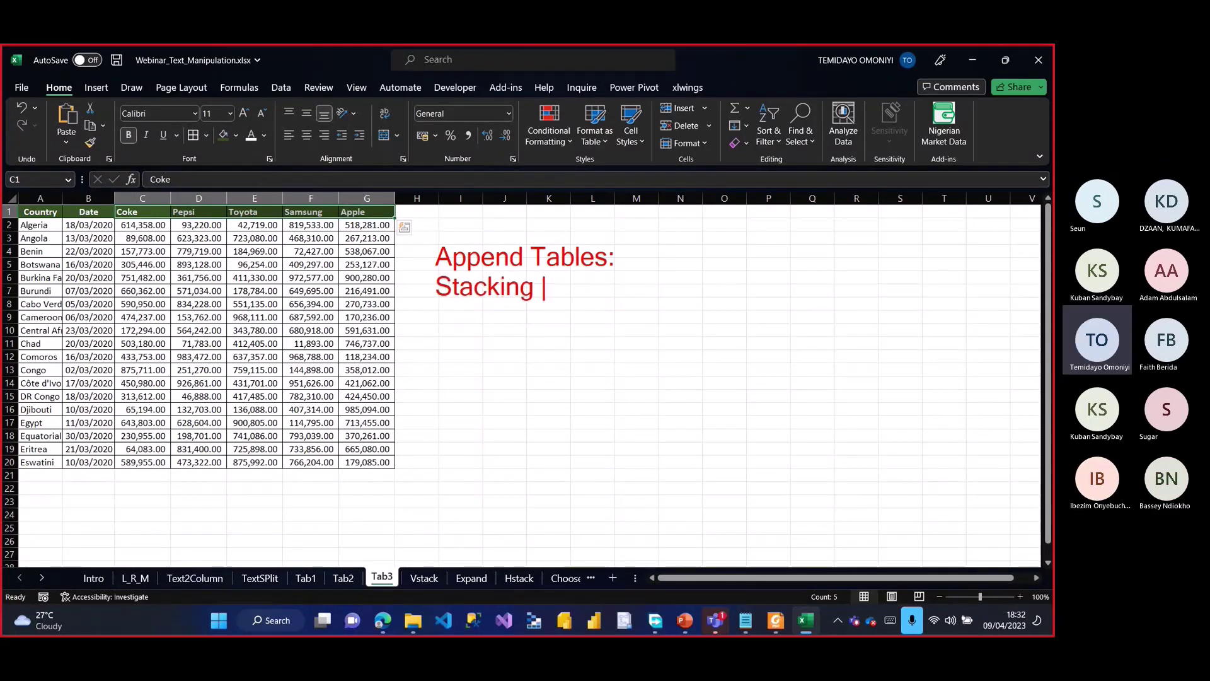
pyautogui.write('differ')
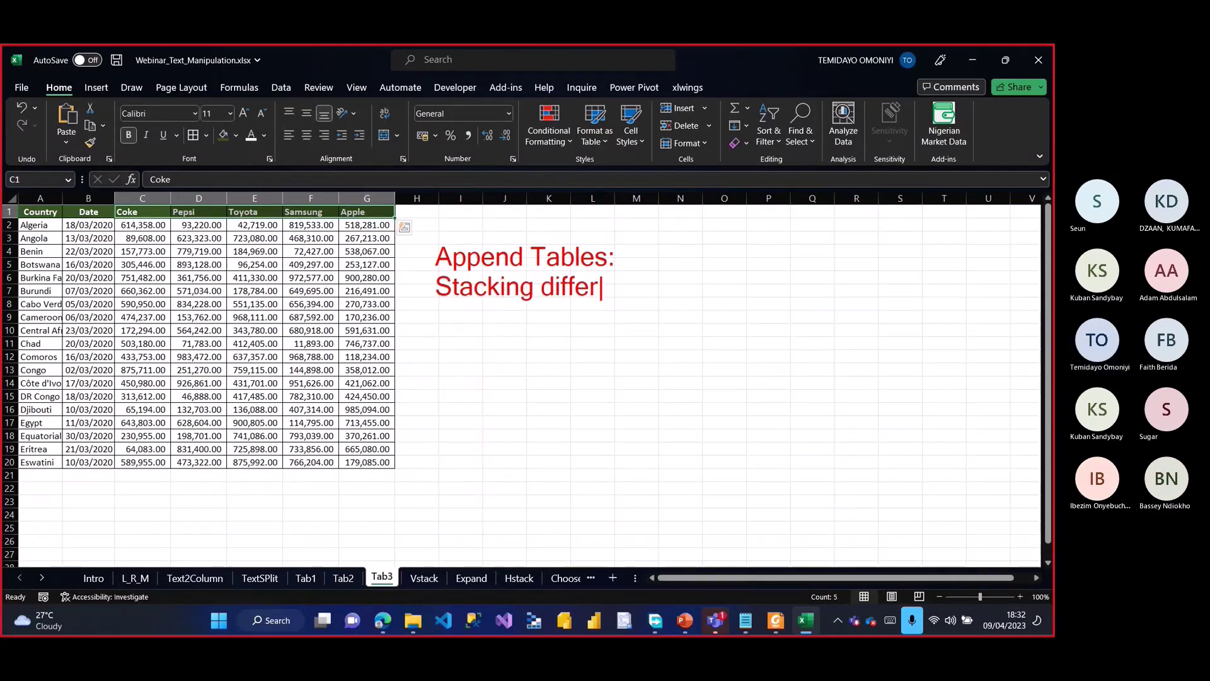
pyautogui.write('ent tab')
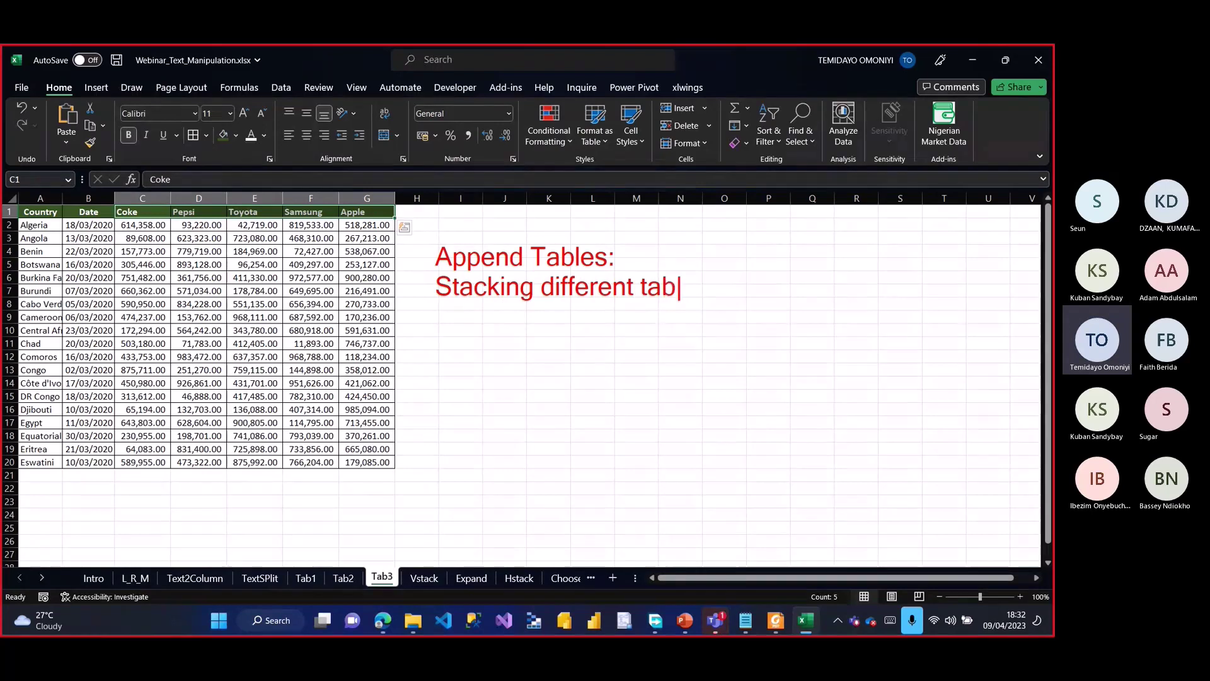
pyautogui.write('les to')
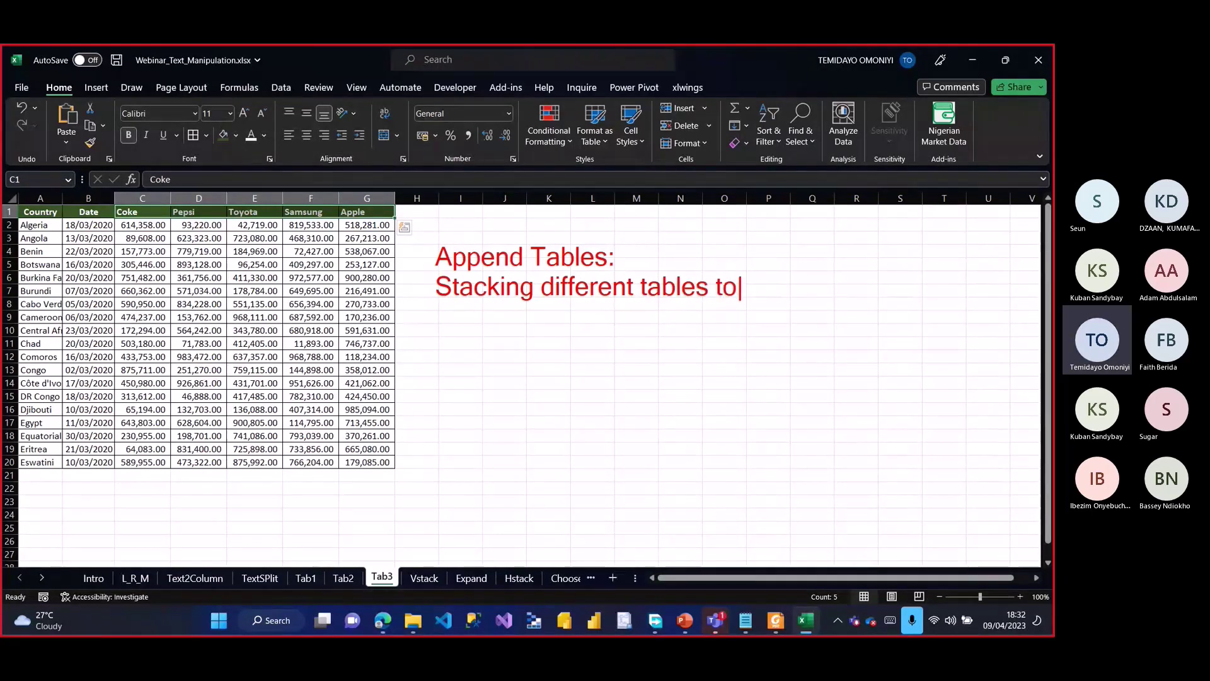
pyautogui.write('gther ')
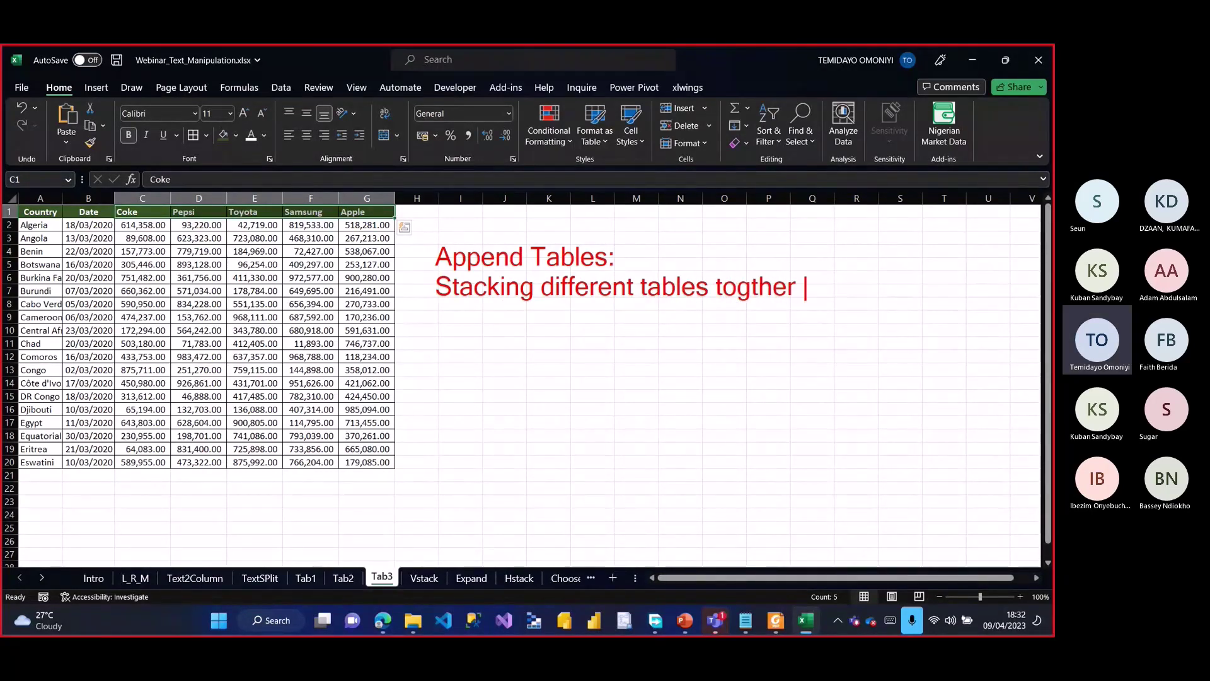
pyautogui.write('but in the')
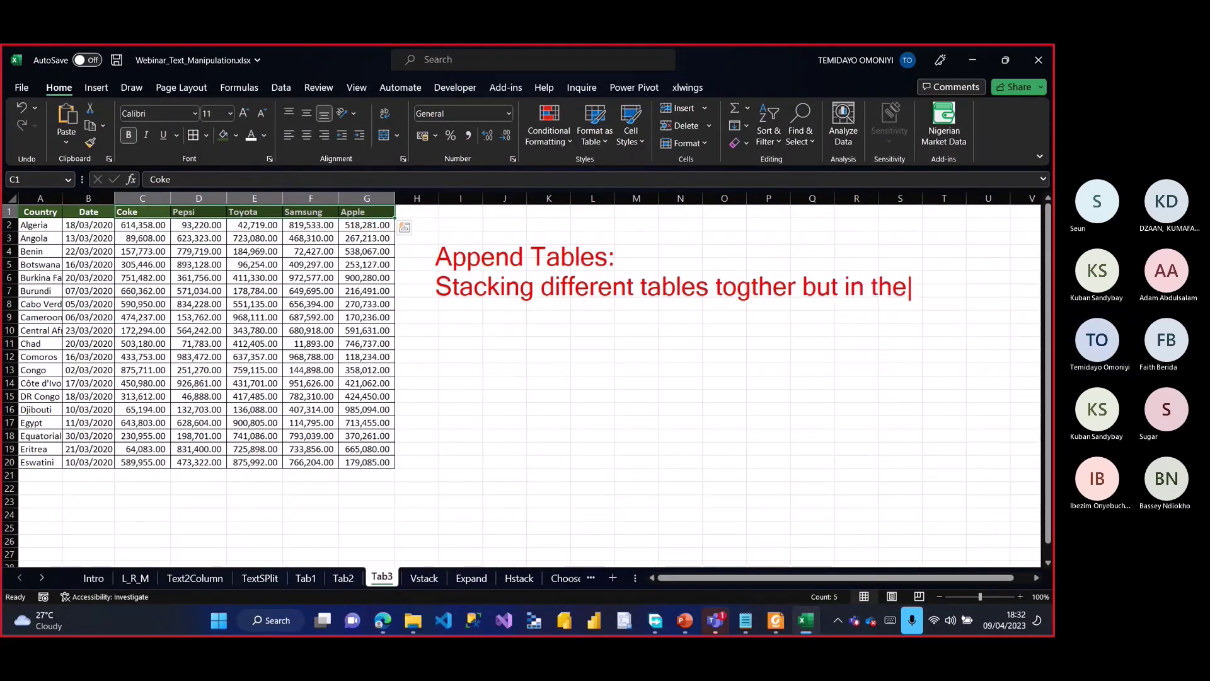
pyautogui.press('BackSpace')
pyautogui.press('BackSpace')
pyautogui.press('BackSpace')
pyautogui.write('a verti')
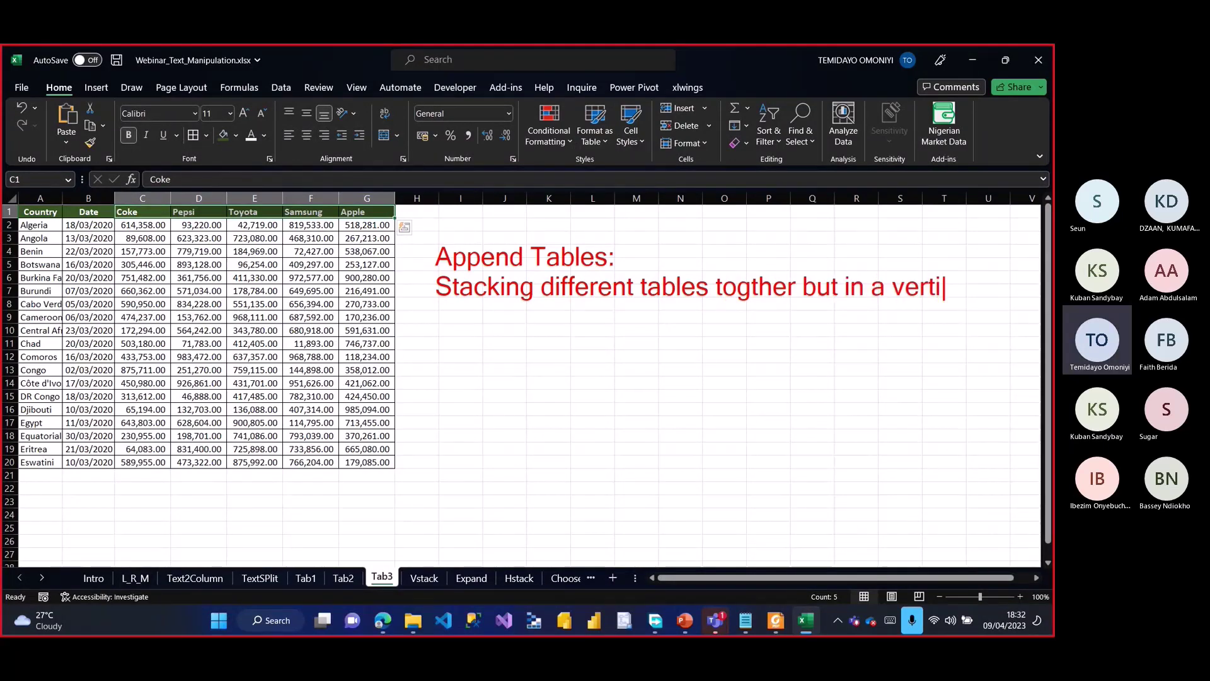
pyautogui.write('cal position.')
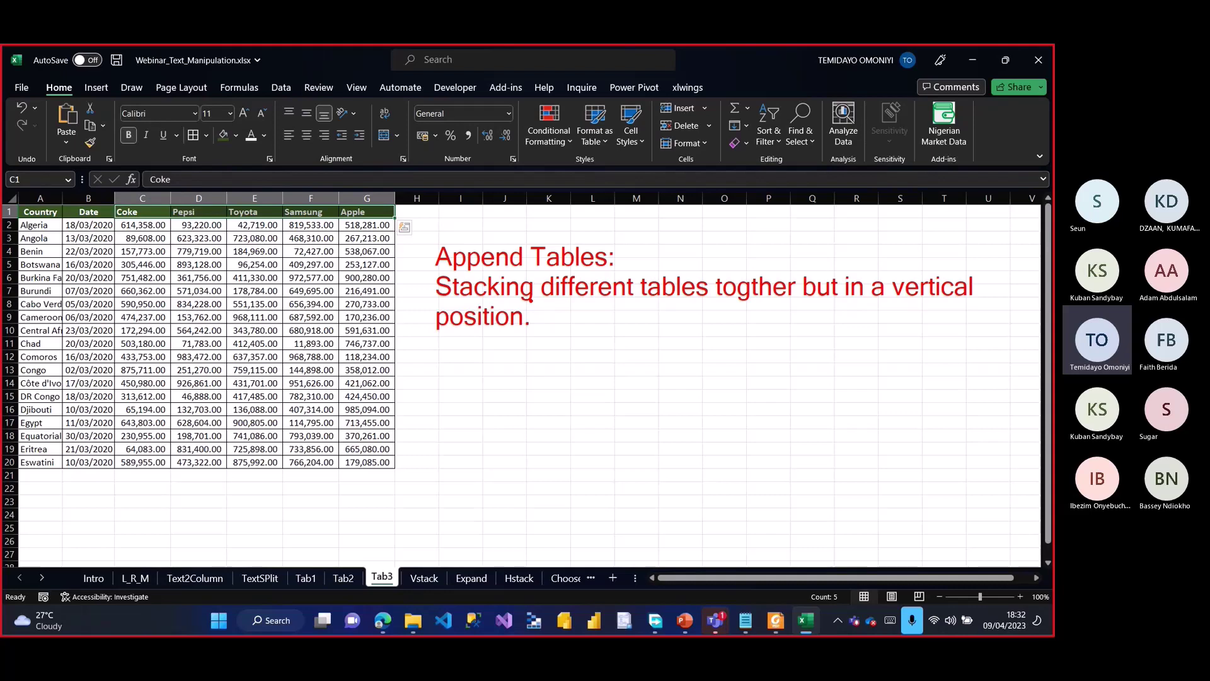
pyautogui.press('Escape')
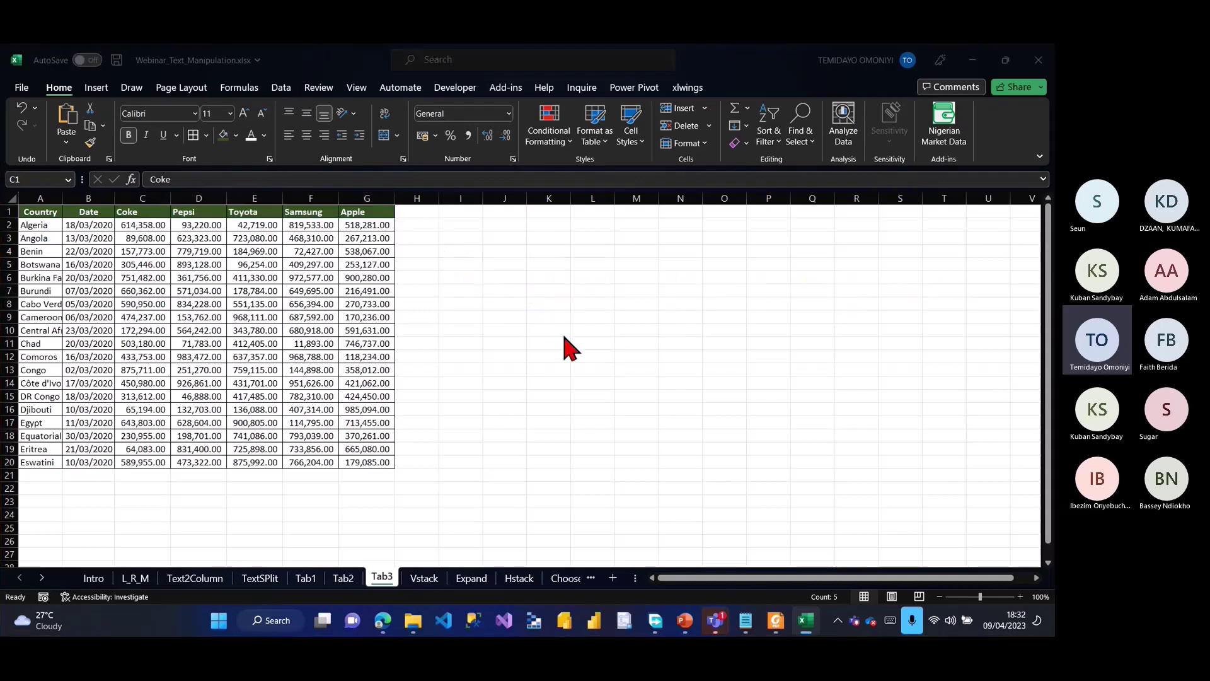
# Step: Switch to the Teams window to read the meeting chat and return to the TextSPlit sheet in Excel
pyautogui.hotkey('alt', 'Tab')
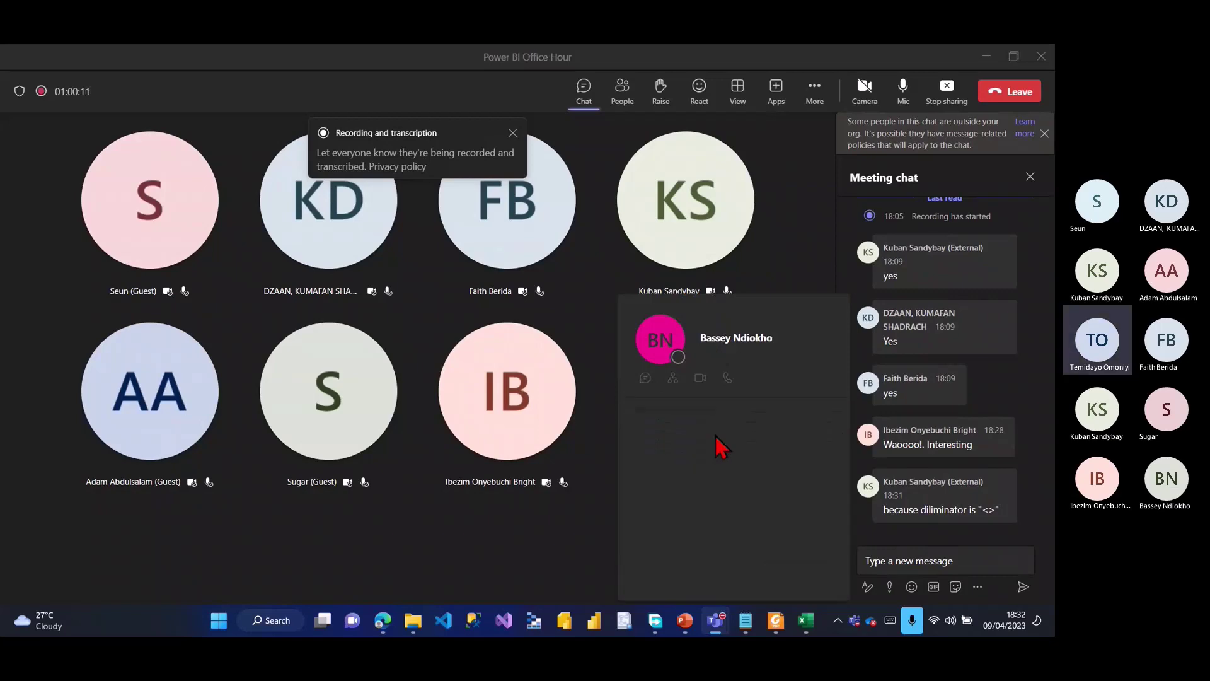
pyautogui.hotkey('alt', 'Tab')
pyautogui.click(259, 578)
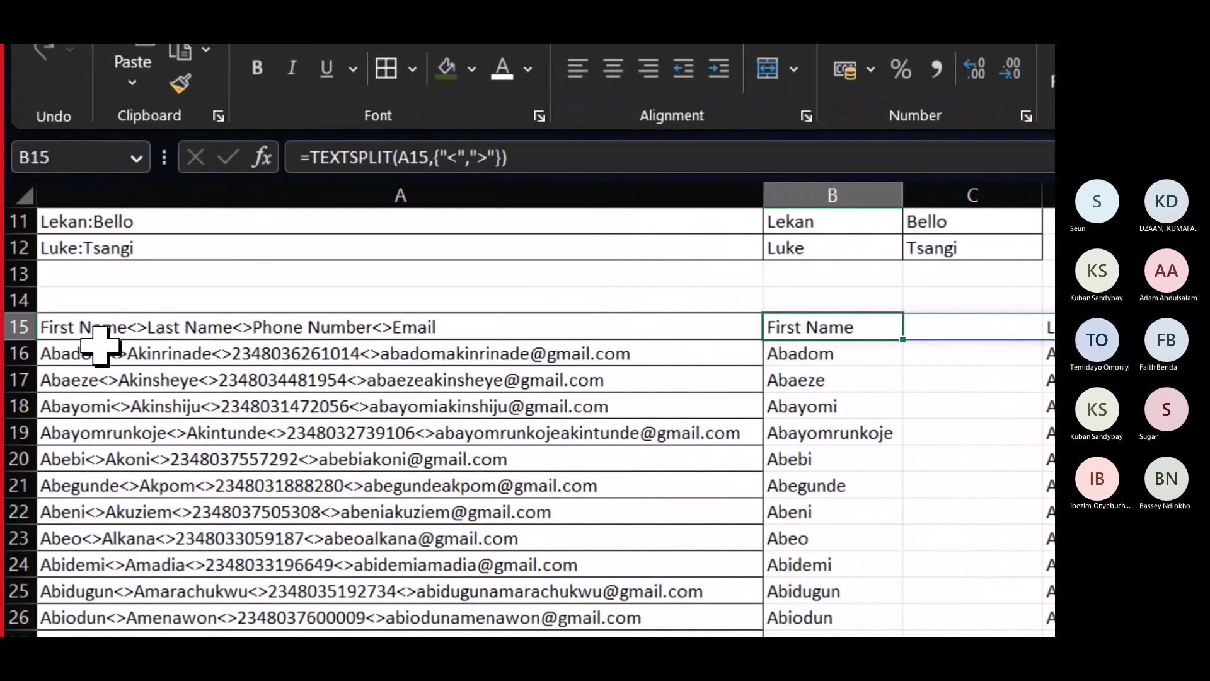
# Step: Change the B15 formula to =TEXTSPLIT(A15,{"<>"}) so both angle brackets act as one delimiter
pyautogui.click(491, 157)
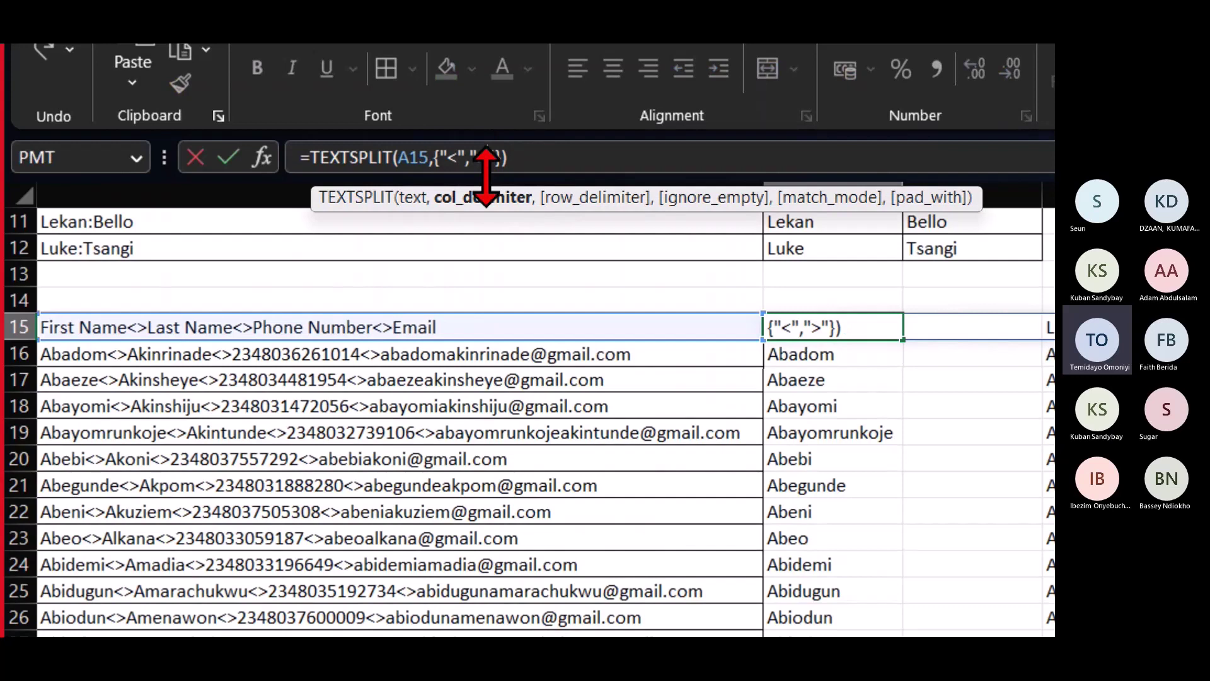
pyautogui.press('BackSpace')
pyautogui.press('BackSpace')
pyautogui.press('BackSpace')
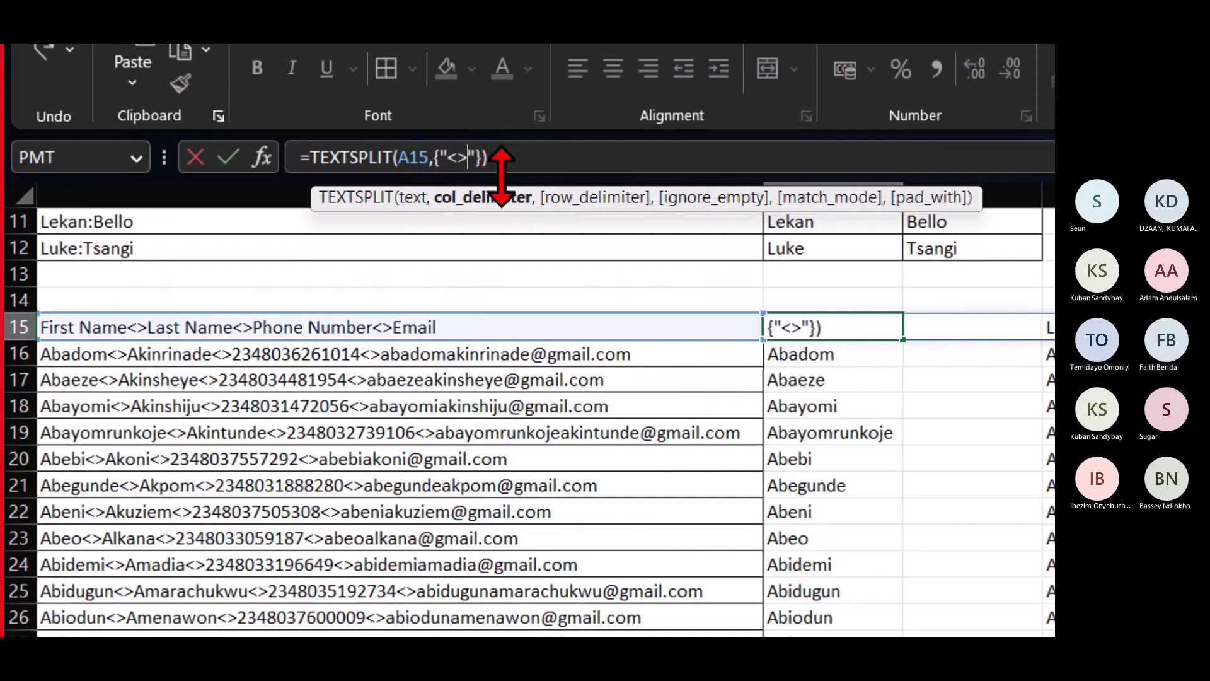
pyautogui.press('Return')
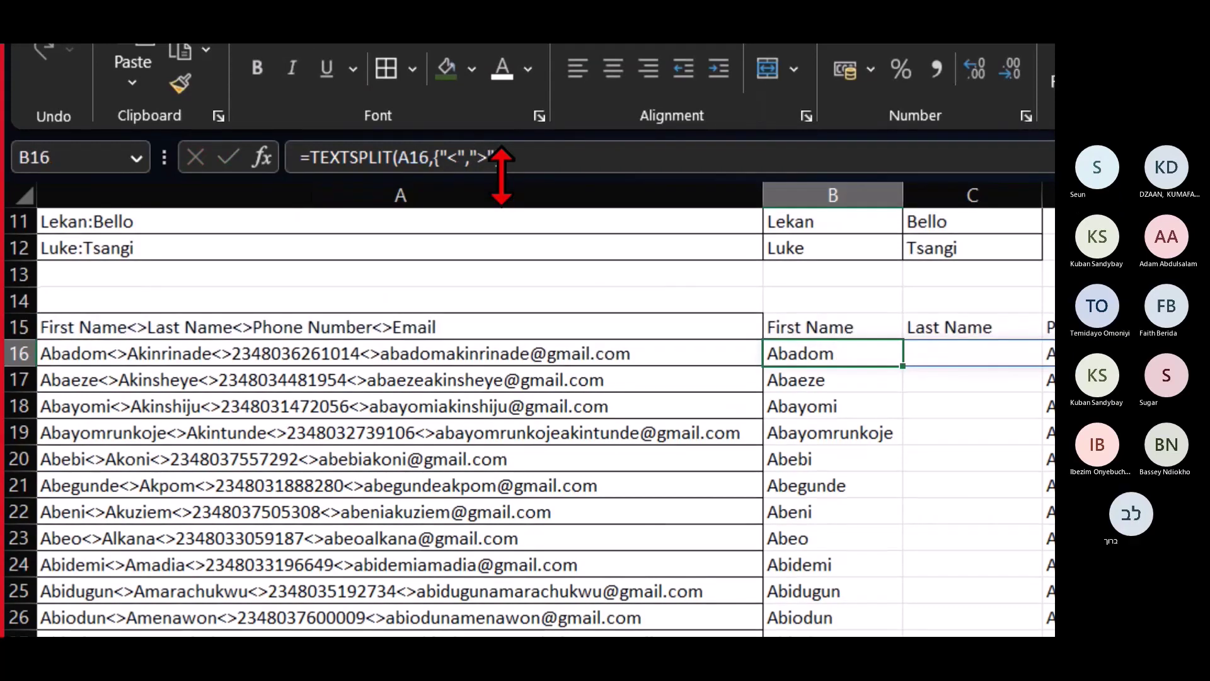
# Step: Fill the revised B15 formula down to B35 for all contact records
pyautogui.click(837, 325)
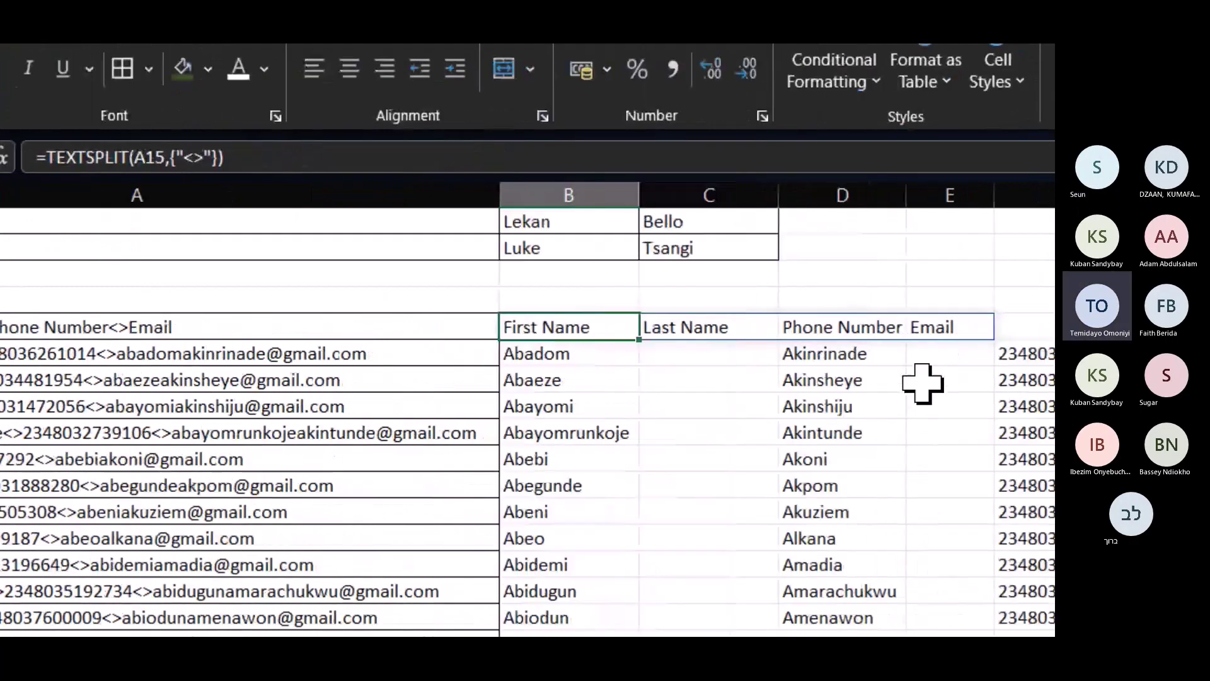
pyautogui.doubleClick(629, 330)
pyautogui.click(631, 331)
pyautogui.press('Escape')
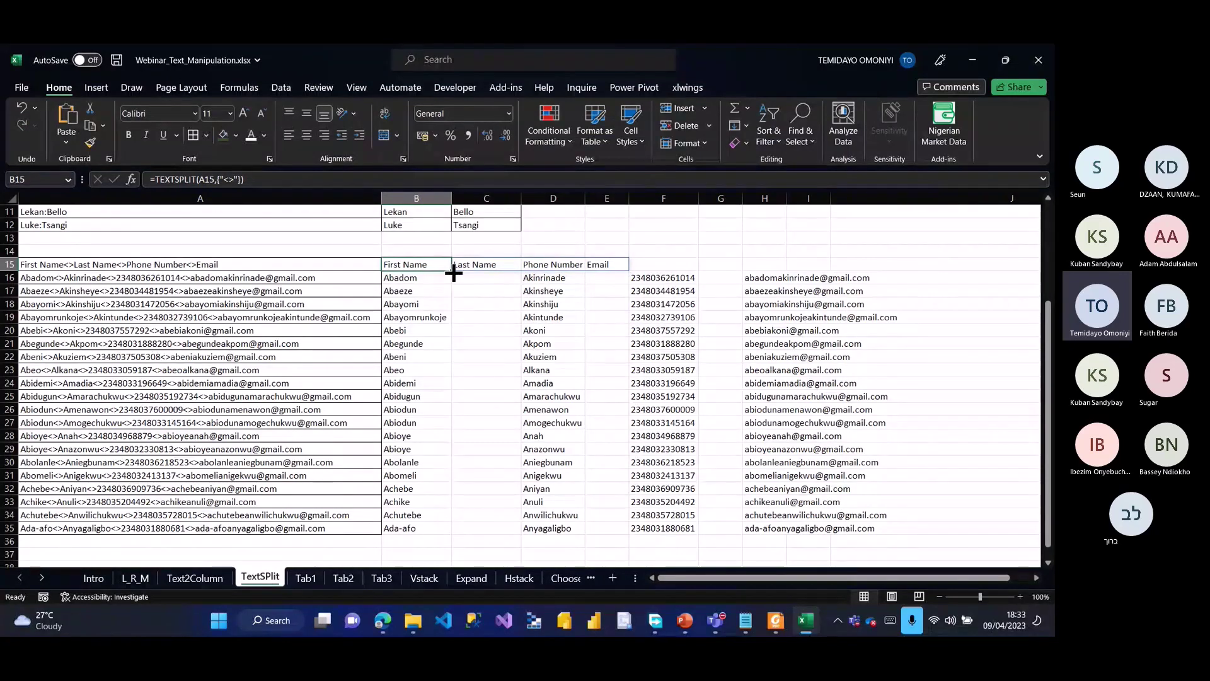
pyautogui.doubleClick(454, 272)
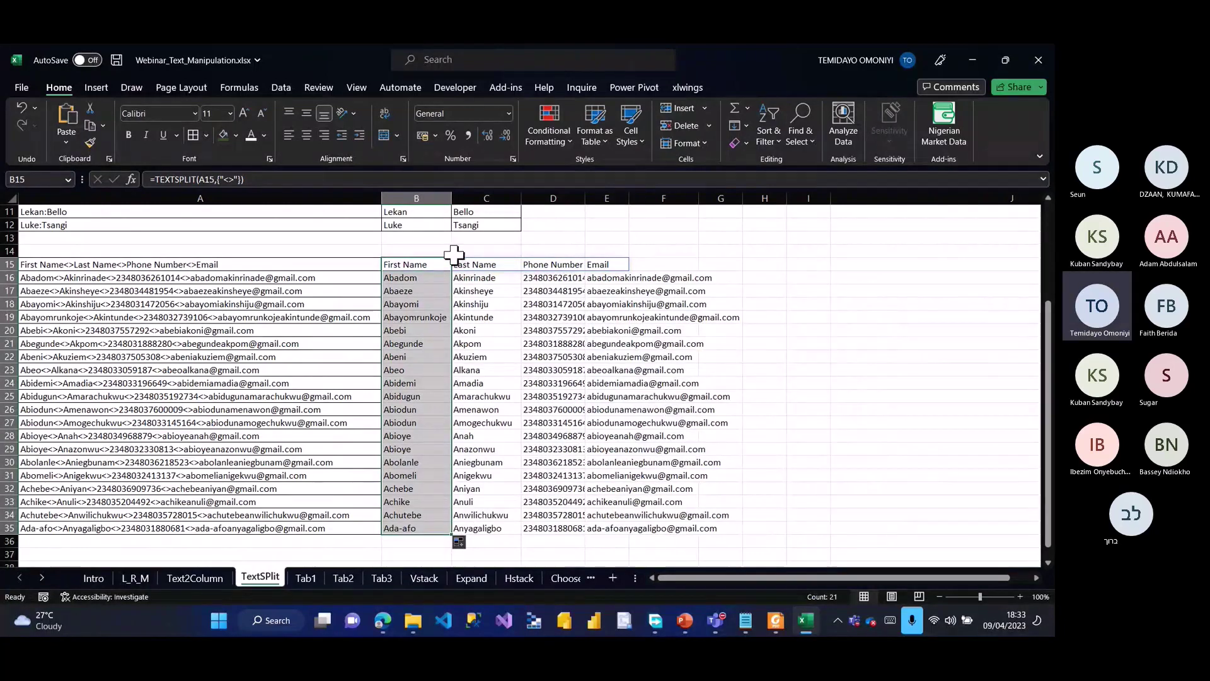
# Step: Check the Teams meeting window again and return to the filled range B15:B35 in Excel
pyautogui.click(722, 620)
pyautogui.hotkey('alt', 'Tab')
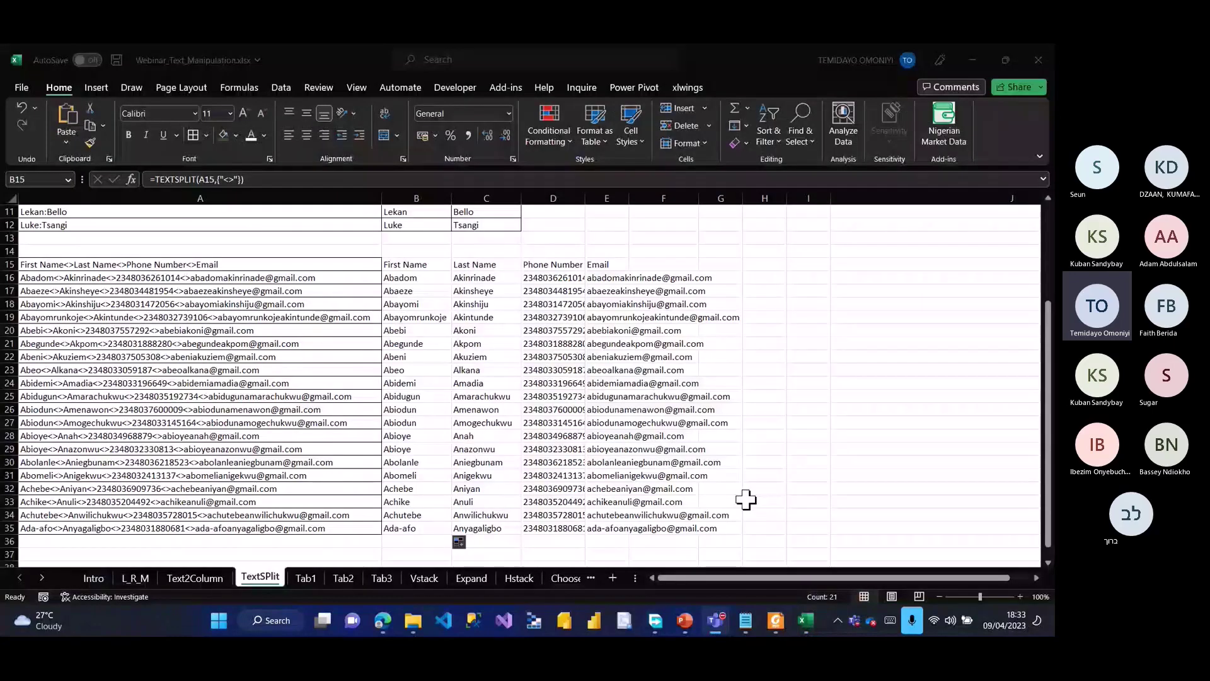
pyautogui.hotkey('ctrl', 'shift', 'Down')
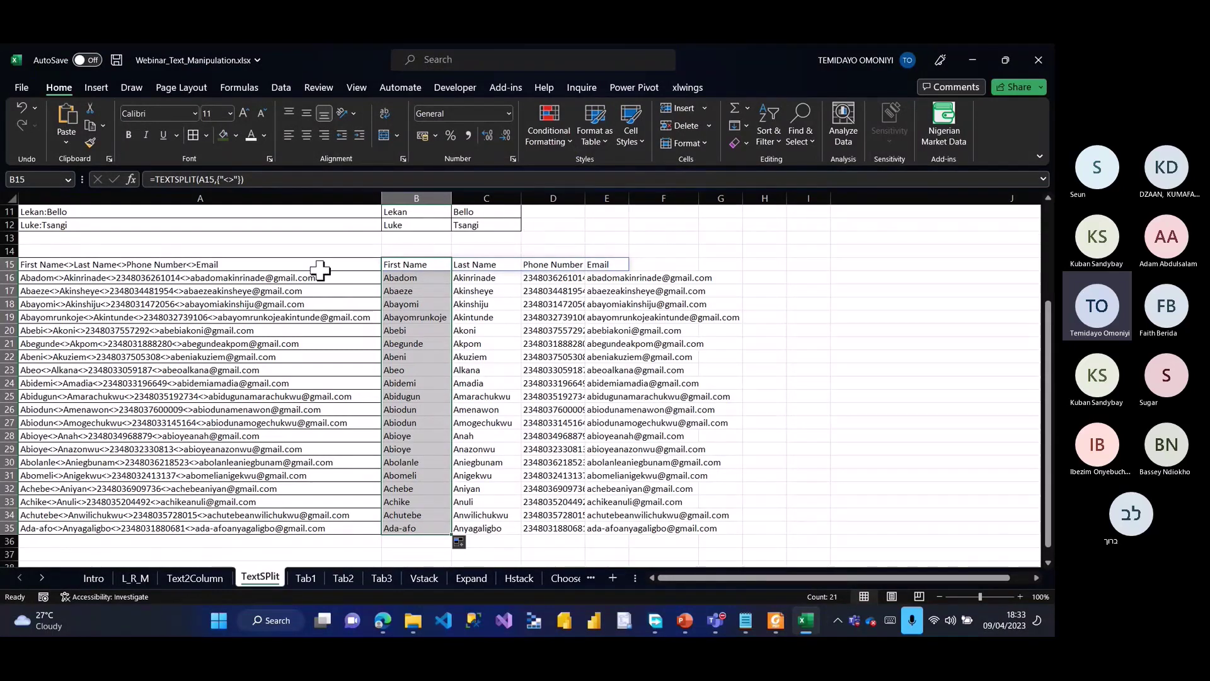
# Step: Remove the curly braces so B15 reads =TEXTSPLIT(A15,"<>") and fill the formula down to B35
pyautogui.click(226, 179)
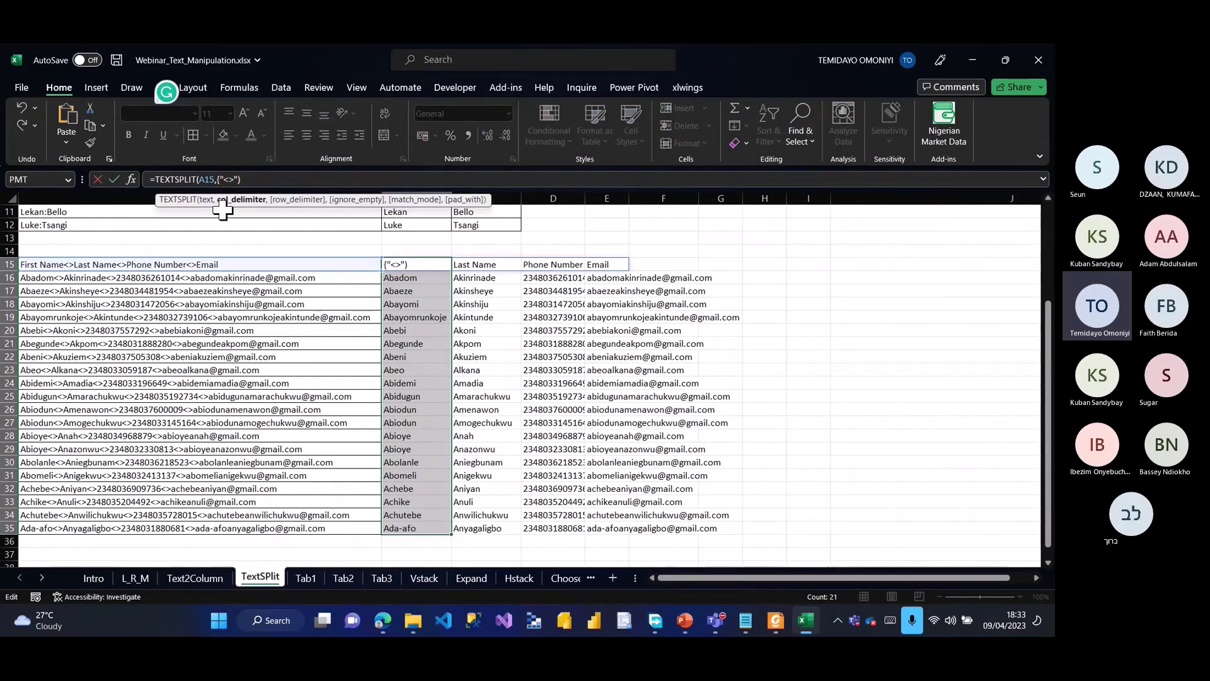
pyautogui.write('}')
pyautogui.press('Return')
pyautogui.click(413, 264)
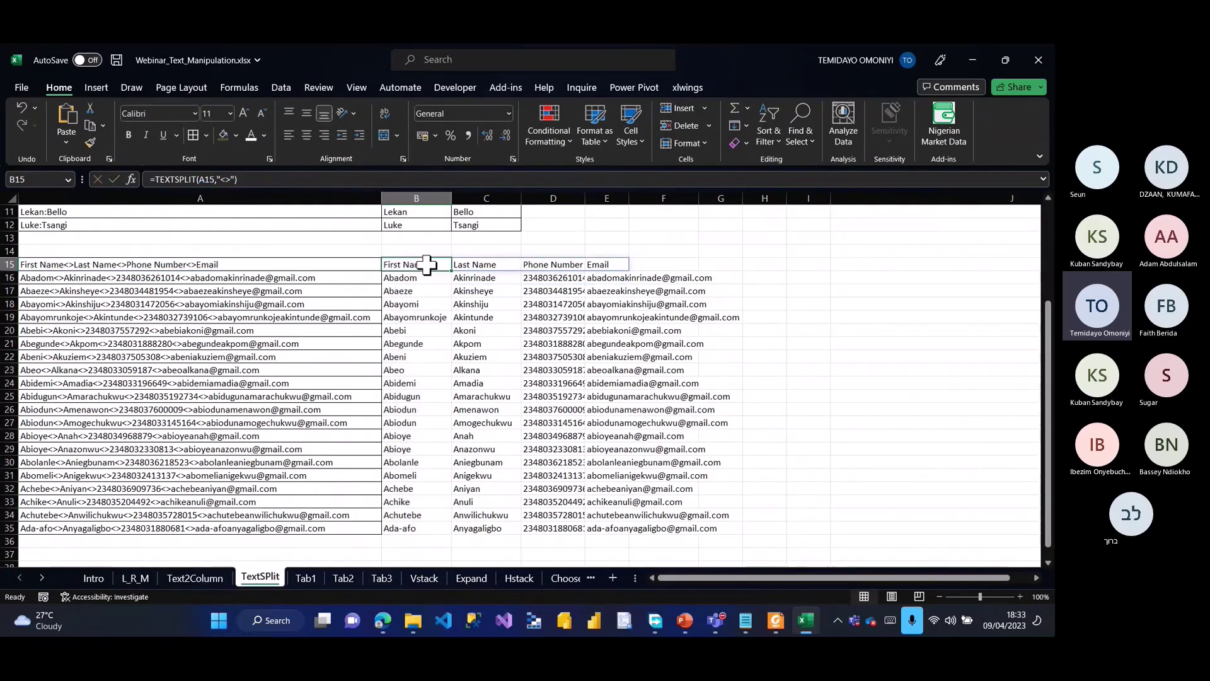
pyautogui.moveTo(450, 271); pyautogui.dragTo(464, 532)
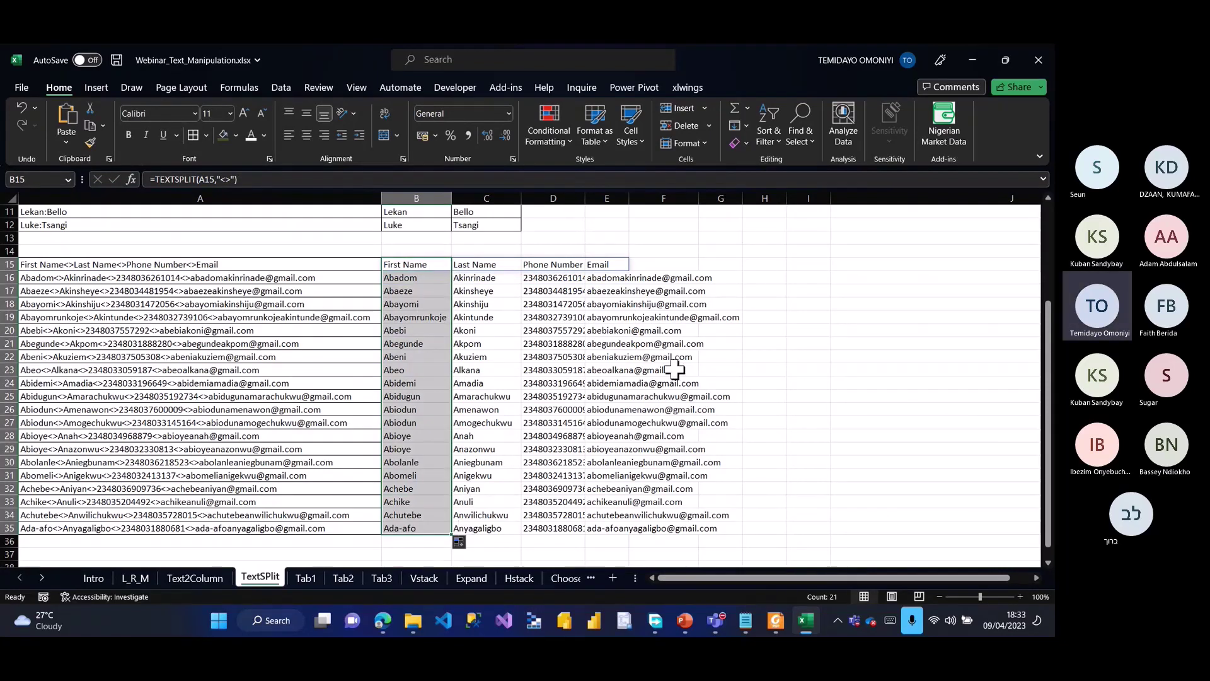
# Step: Examine the country sales tables on the Tab1, Tab2 and Tab3 sheets, and open the Vstack sheet intended for combining them
pyautogui.click(298, 581)
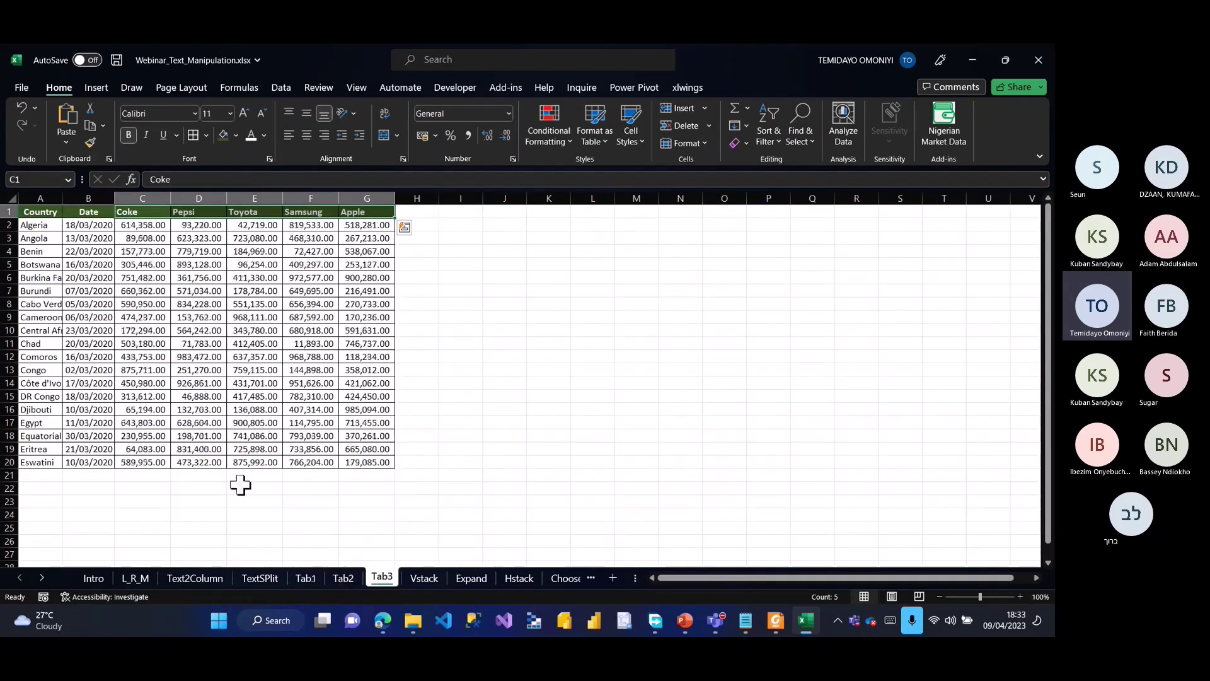
pyautogui.hotkey('ctrl', 'pageup')
pyautogui.hotkey('ctrl', 'pageup')
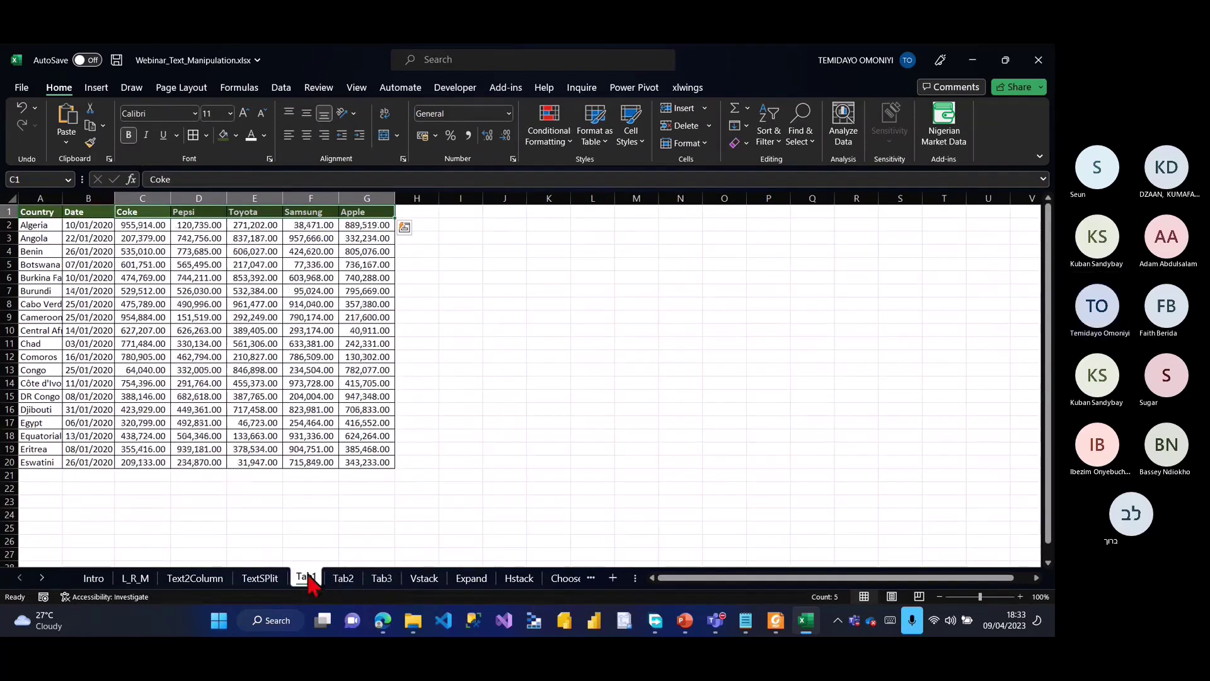
pyautogui.click(344, 578)
pyautogui.click(380, 578)
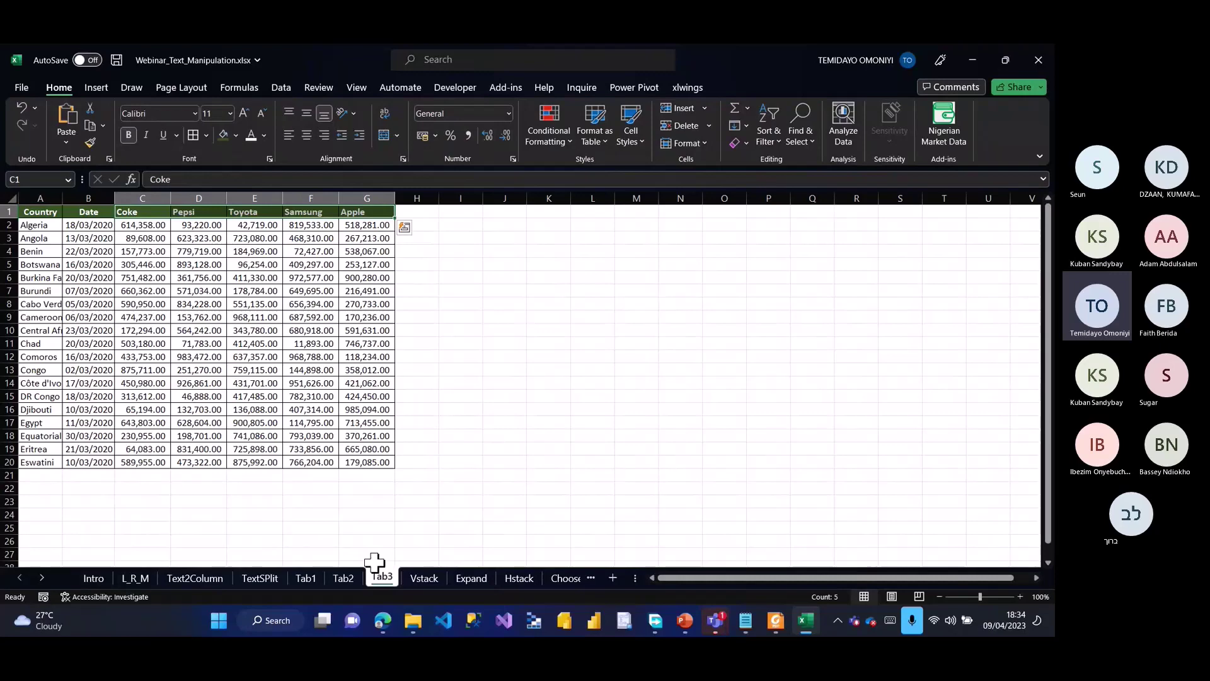
pyautogui.click(307, 578)
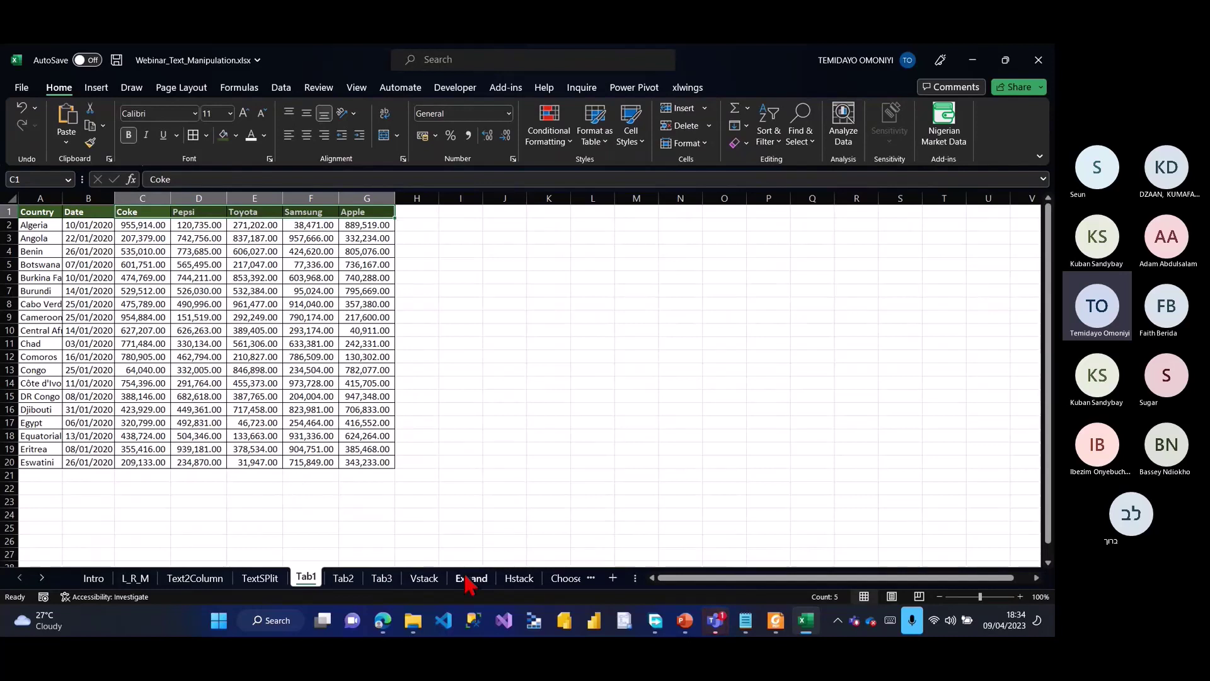
pyautogui.click(425, 578)
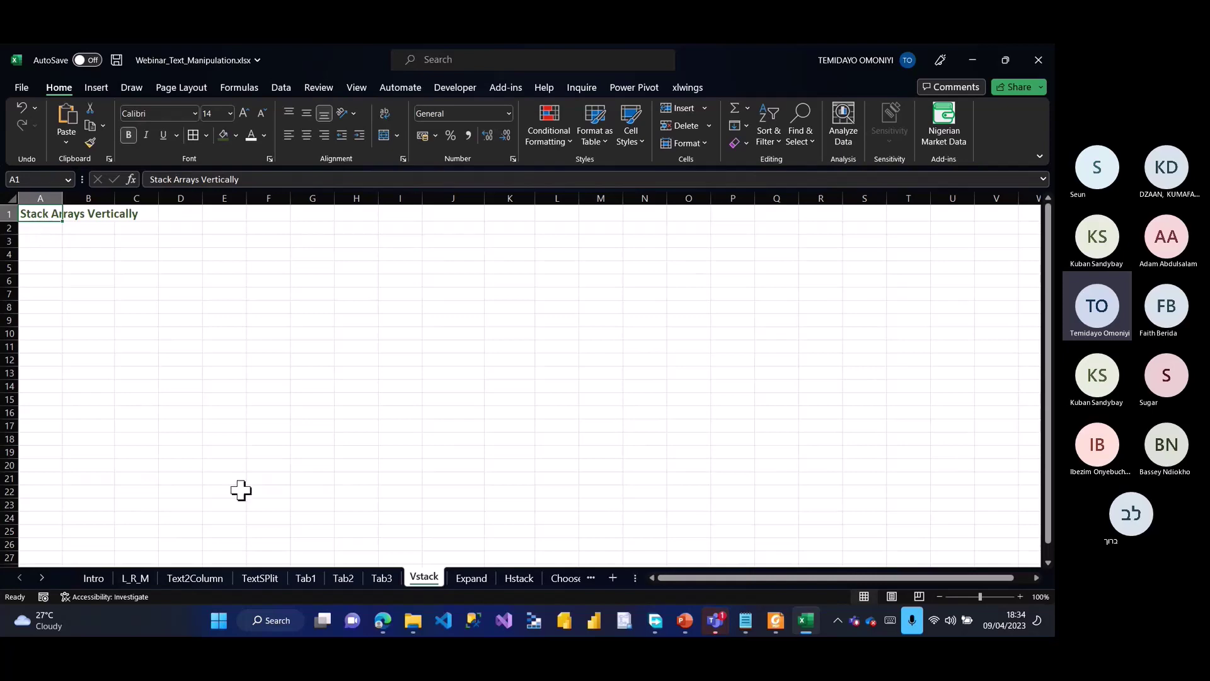
# Step: Copy the header row A1:G1 from Tab1 and paste it at A3 on the Vstack sheet
pyautogui.click(260, 578)
pyautogui.click(306, 578)
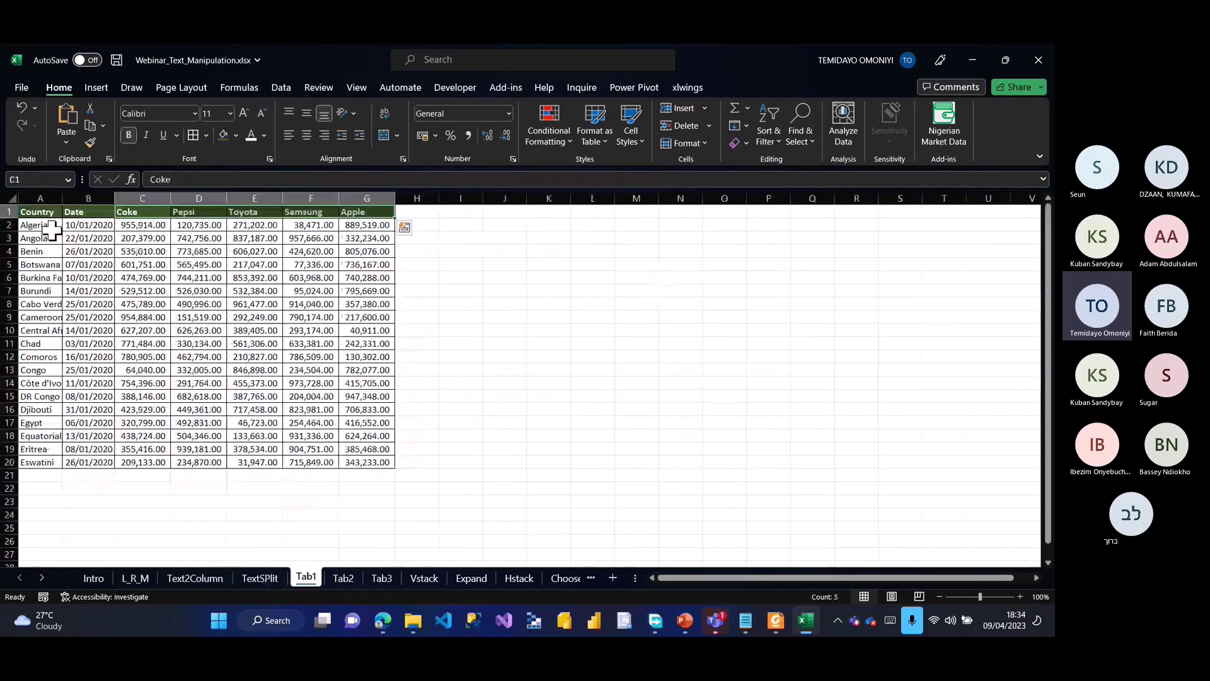
pyautogui.hotkey('ctrl', 'c')
pyautogui.click(424, 578)
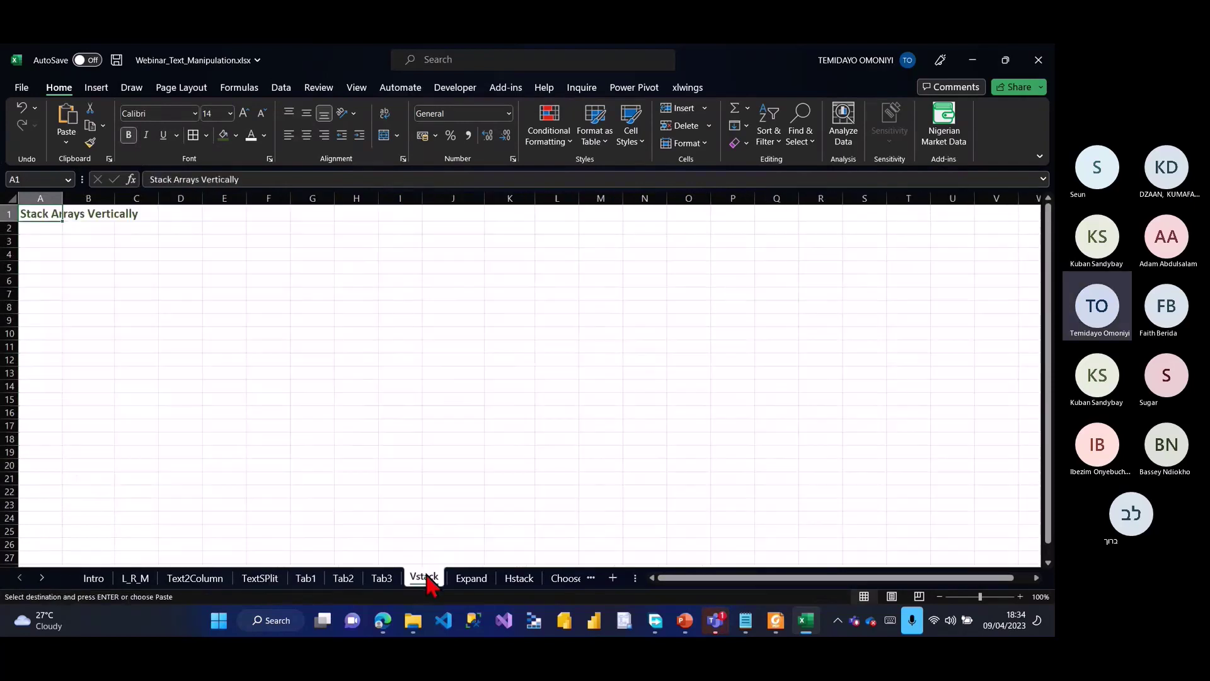
pyautogui.click(59, 241)
pyautogui.hotkey('ctrl', 'v')
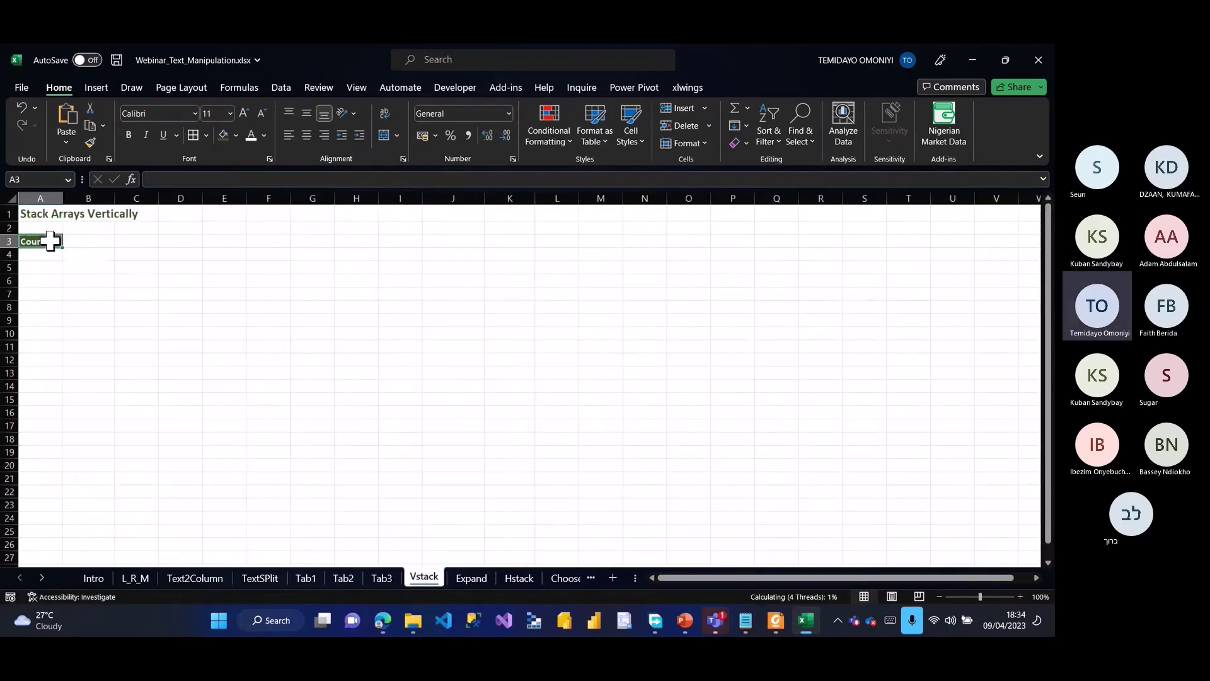
pyautogui.click(306, 578)
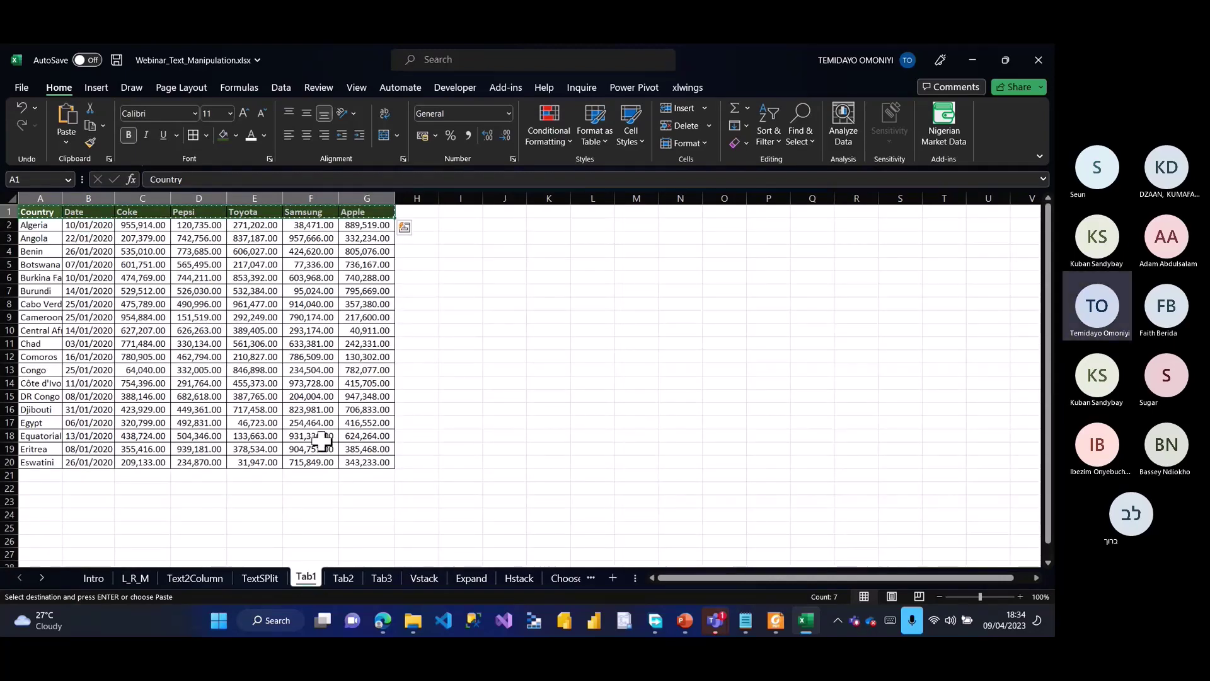
pyautogui.hotkey('ctrl', 'pagedown')
pyautogui.hotkey('ctrl', 'pagedown')
pyautogui.hotkey('ctrl', 'pagedown')
pyautogui.hotkey('ctrl', 'v')
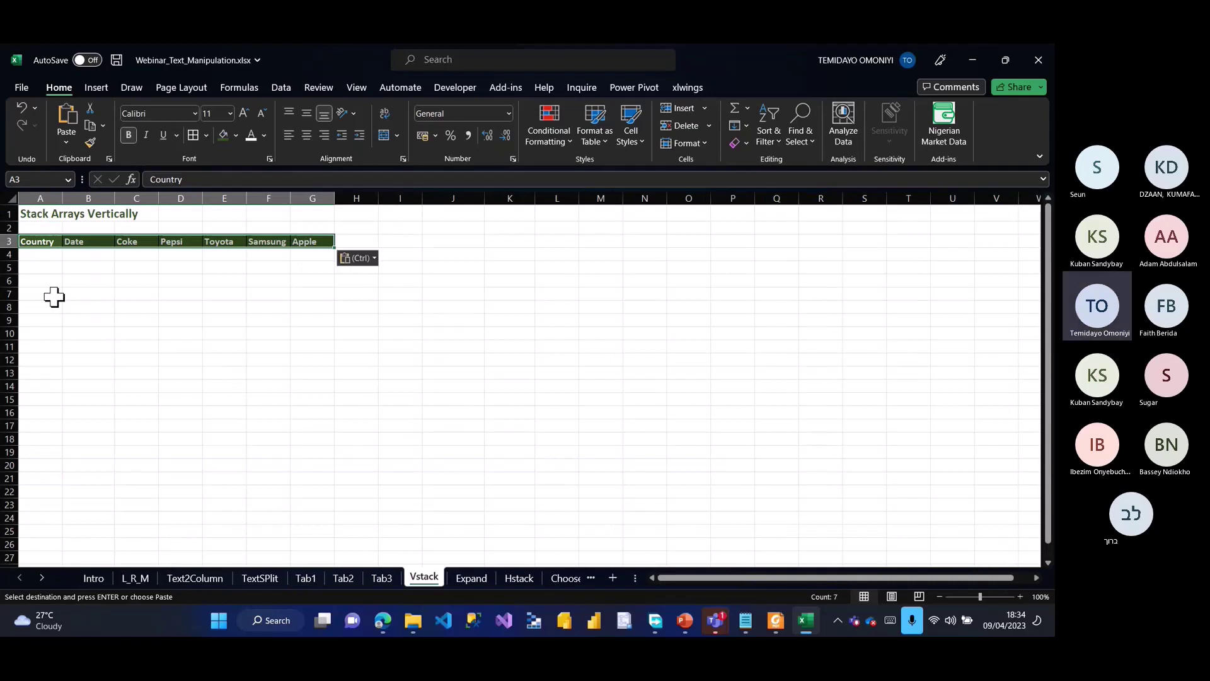
# Step: Start a VSTACK formula in A4 of the Vstack sheet with Tab1's range A2:G20 as the first array
pyautogui.click(52, 255)
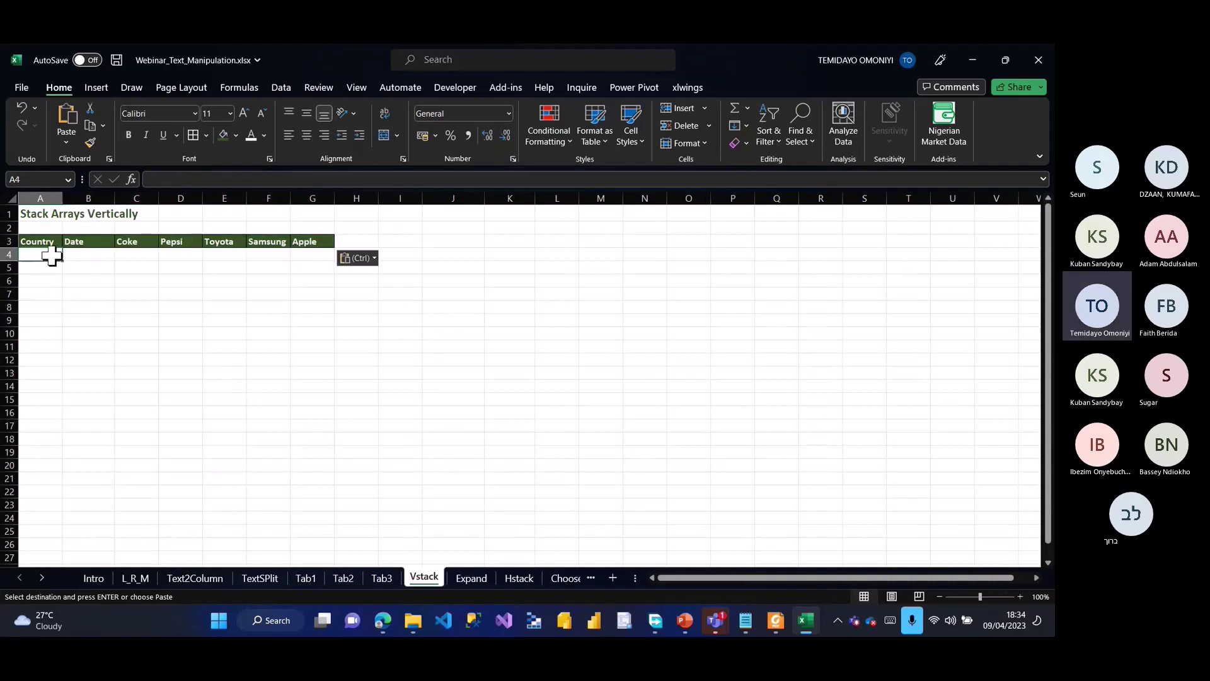
pyautogui.write('=vs')
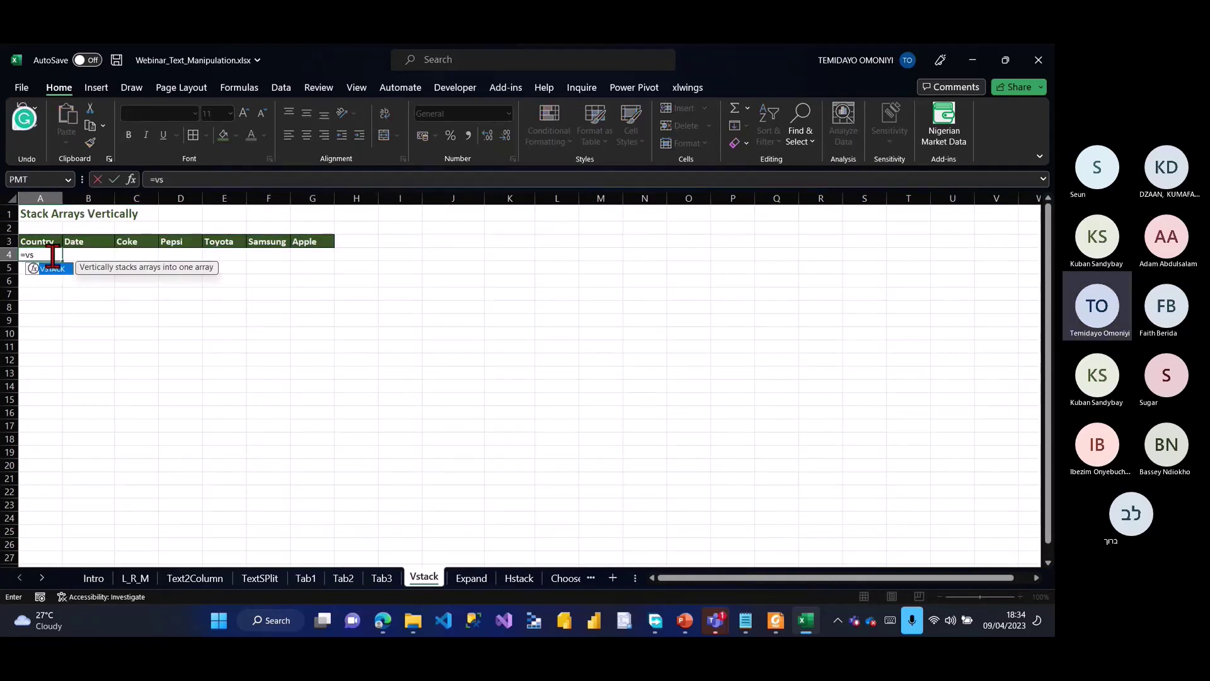
pyautogui.press('Tab')
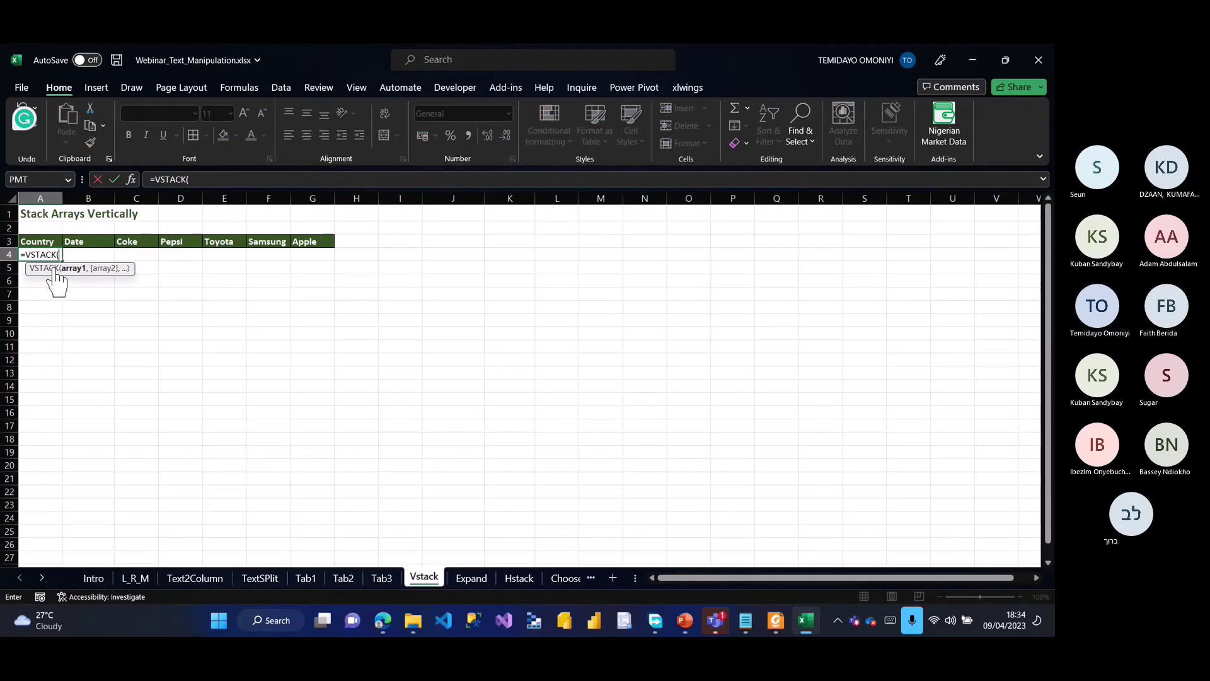
pyautogui.click(306, 578)
pyautogui.click(40, 227)
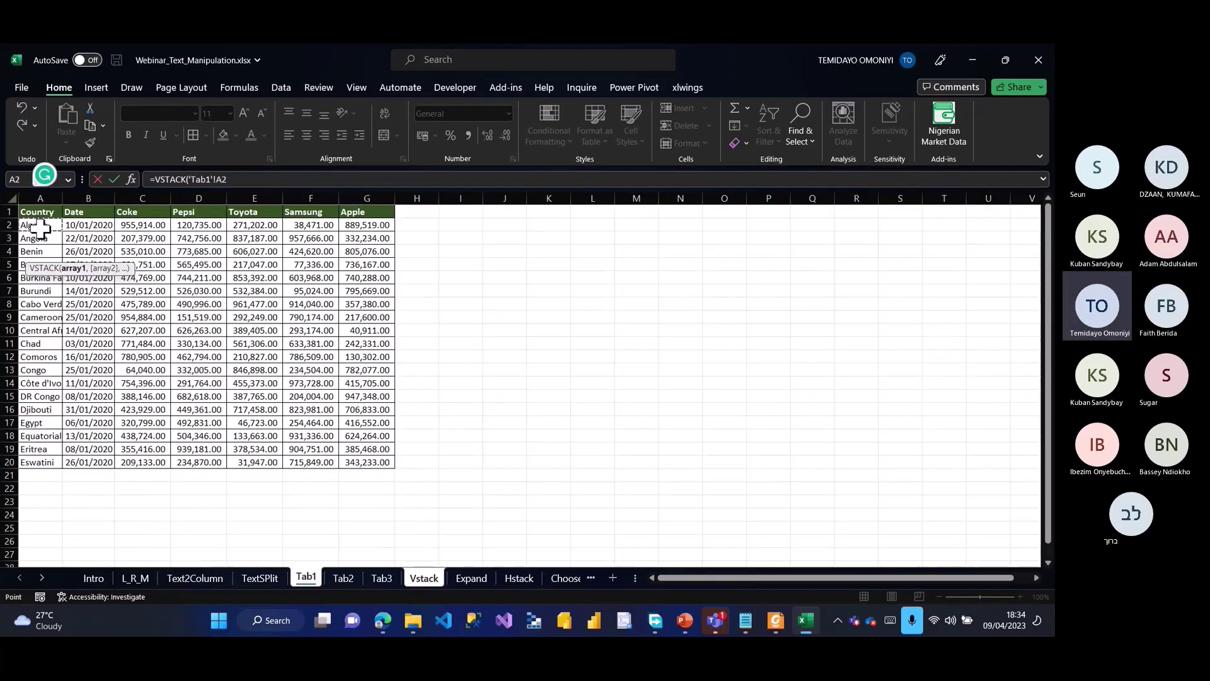
pyautogui.hotkey('ctrl', 'shift', 'Right')
pyautogui.hotkey('ctrl', 'shift', 'Down')
pyautogui.write(',')
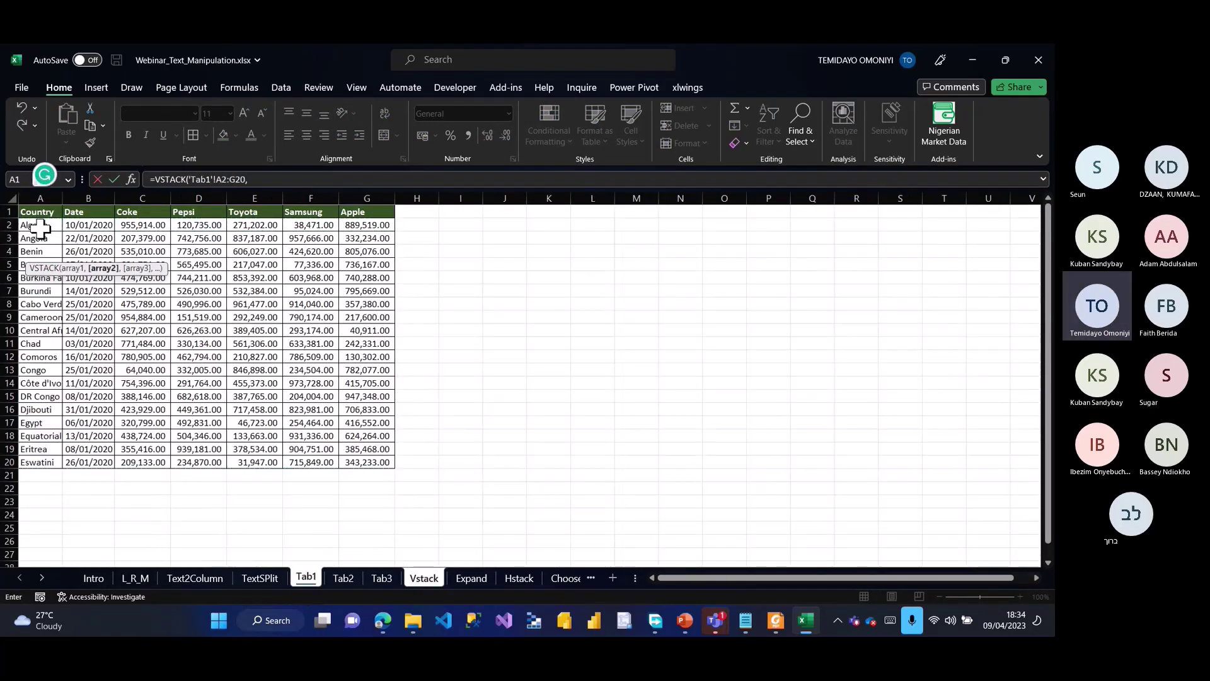
# Step: Add the range A2:G20 from Tab2 as the second array of the VSTACK formula
pyautogui.click(343, 578)
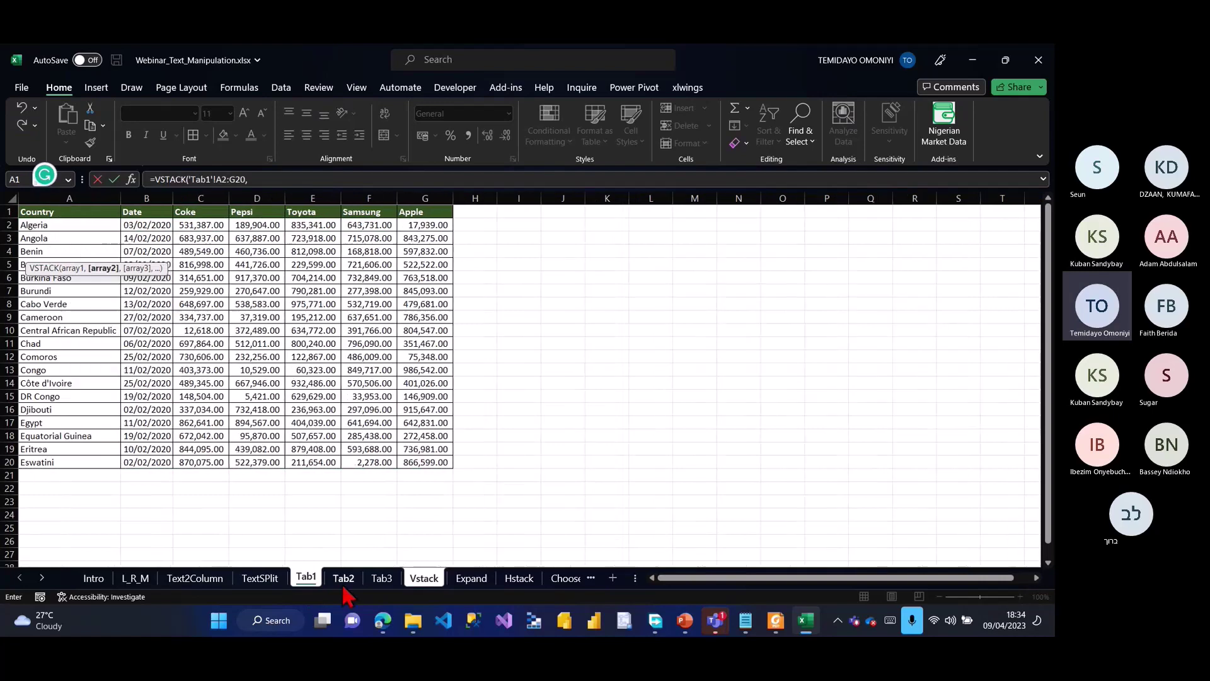
pyautogui.click(72, 231)
pyautogui.hotkey('ctrl', 'shift', 'Right')
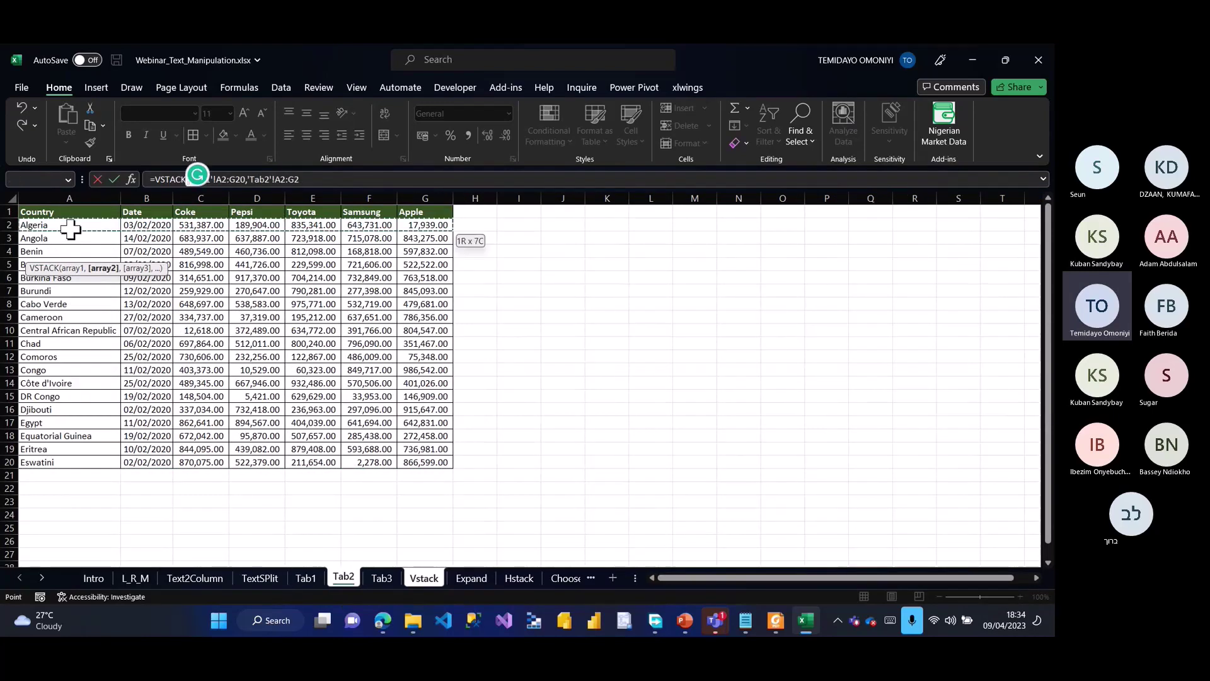
pyautogui.hotkey('ctrl', 'shift', 'Down')
pyautogui.write(',')
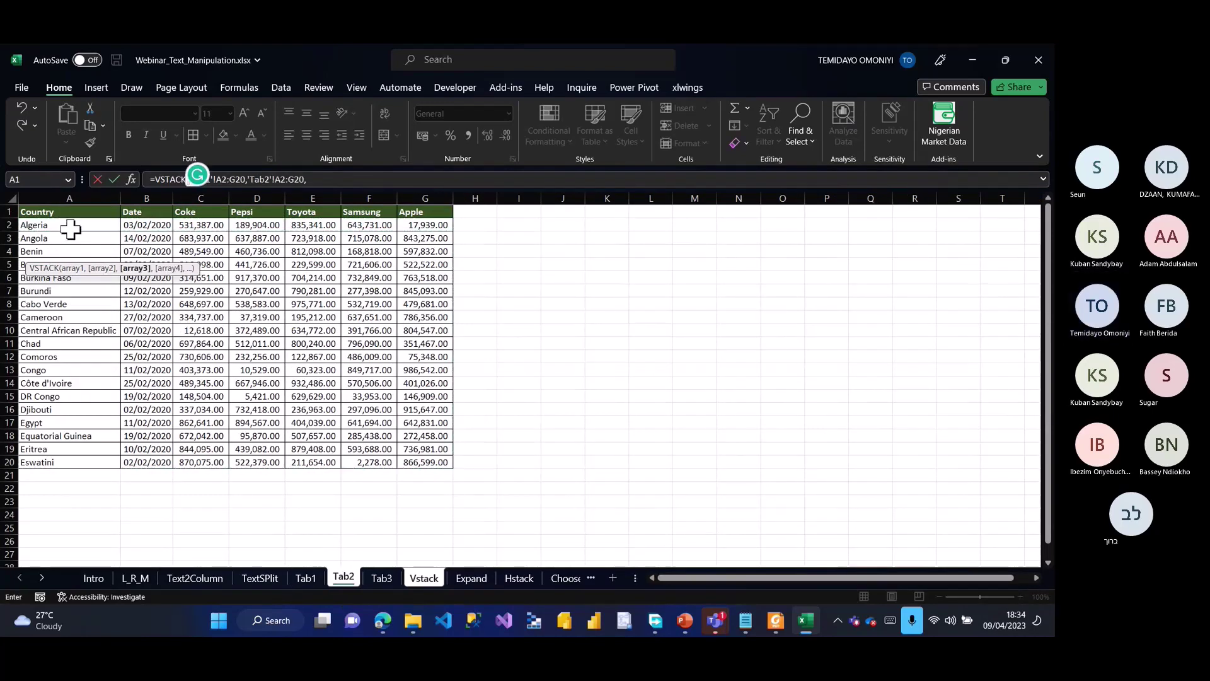
# Step: Add the range A2:G20 from Tab3 as the third array and complete the VSTACK formula
pyautogui.click(381, 579)
pyautogui.click(45, 226)
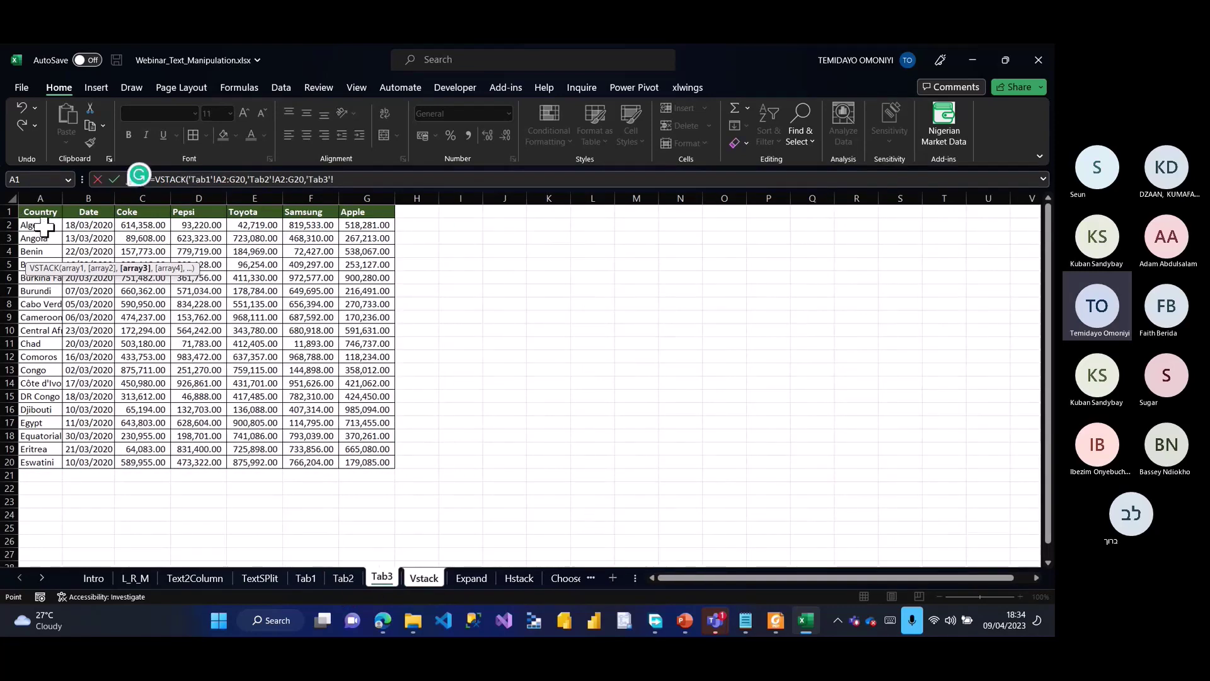
pyautogui.hotkey('ctrl', 'shift', 'Right')
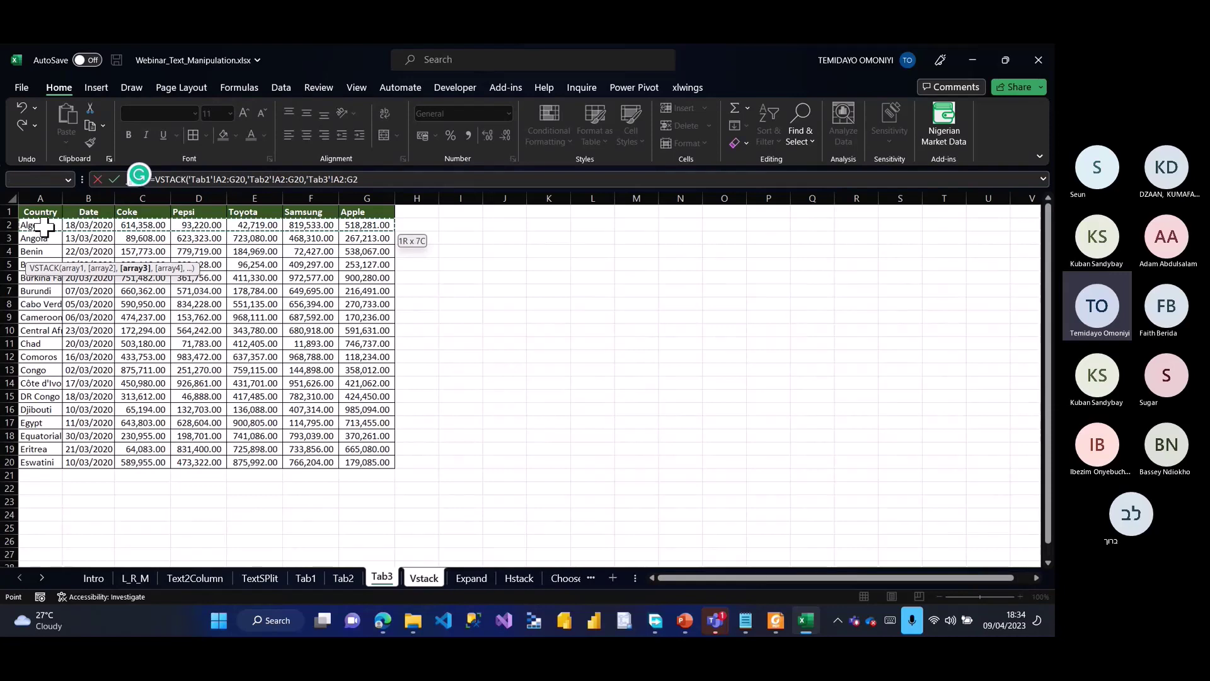
pyautogui.hotkey('ctrl', 'shift', 'Down')
pyautogui.write(')')
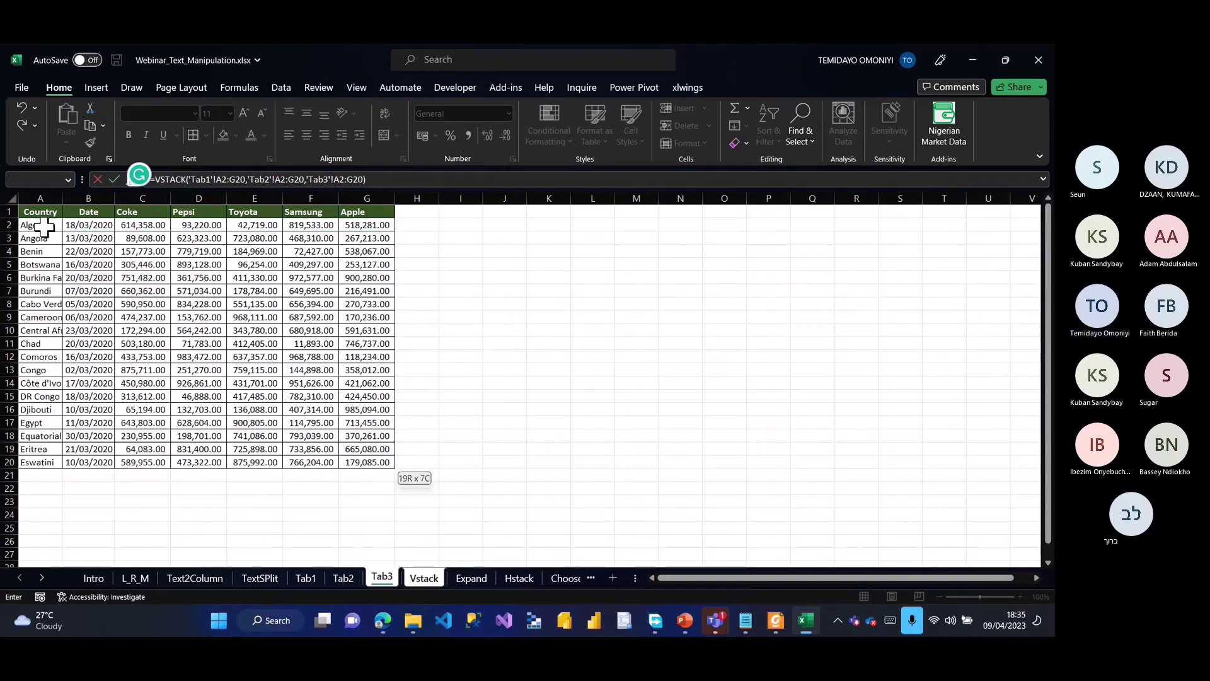
pyautogui.press('Return')
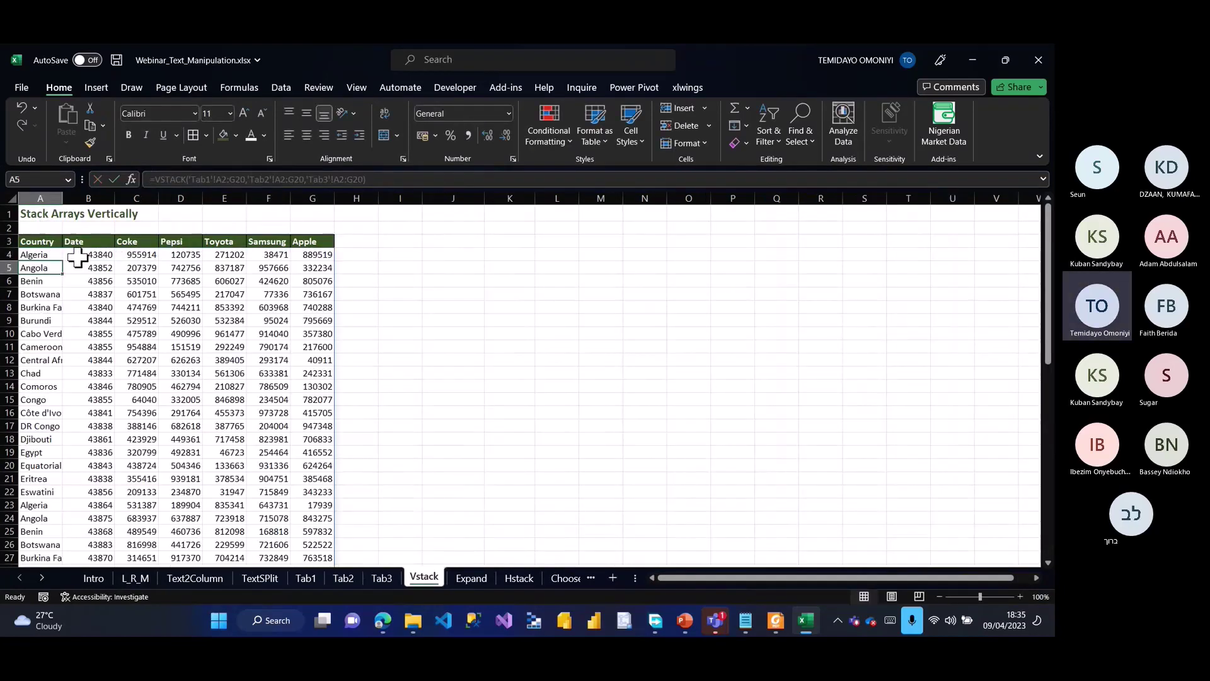
# Step: Format the stacked Date values in B4:B60 as Short Date
pyautogui.click(89, 252)
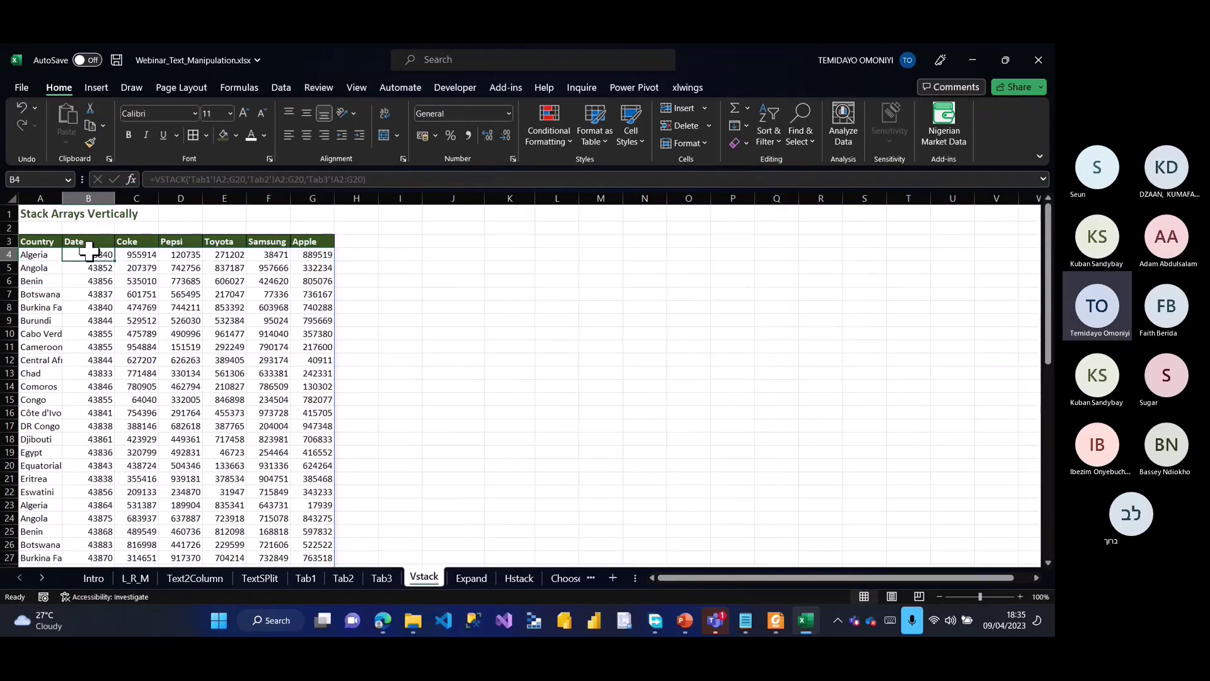
pyautogui.hotkey('ctrl', 'shift', 'Down')
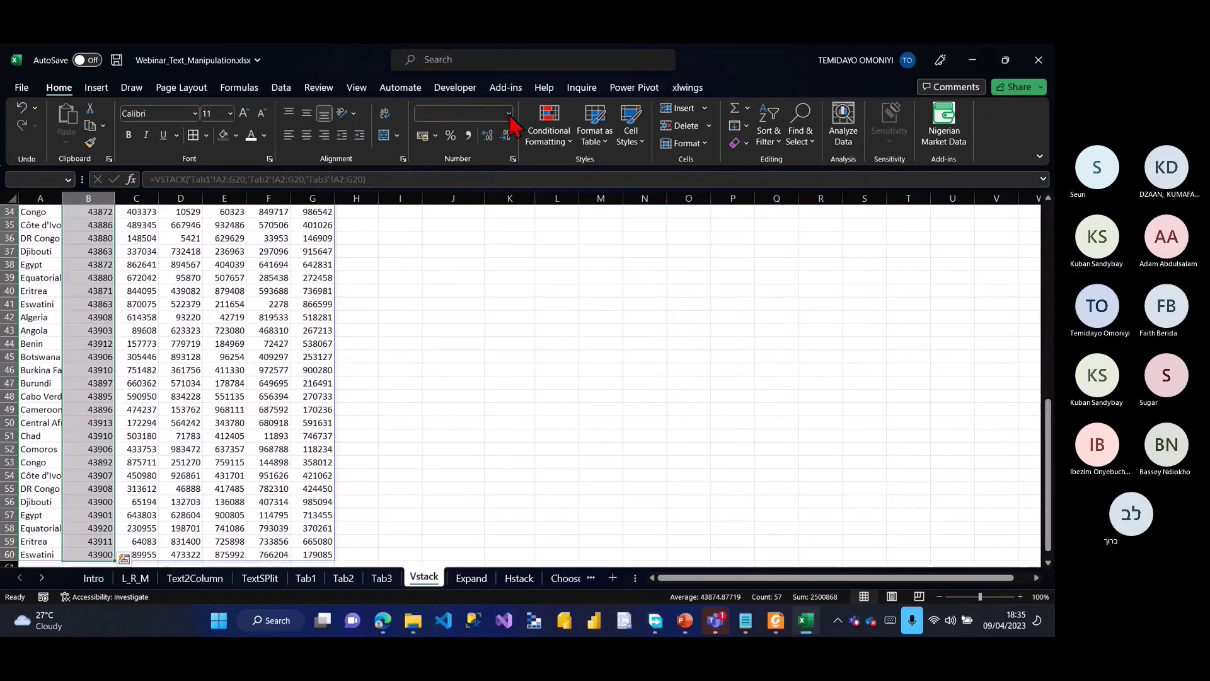
pyautogui.click(509, 114)
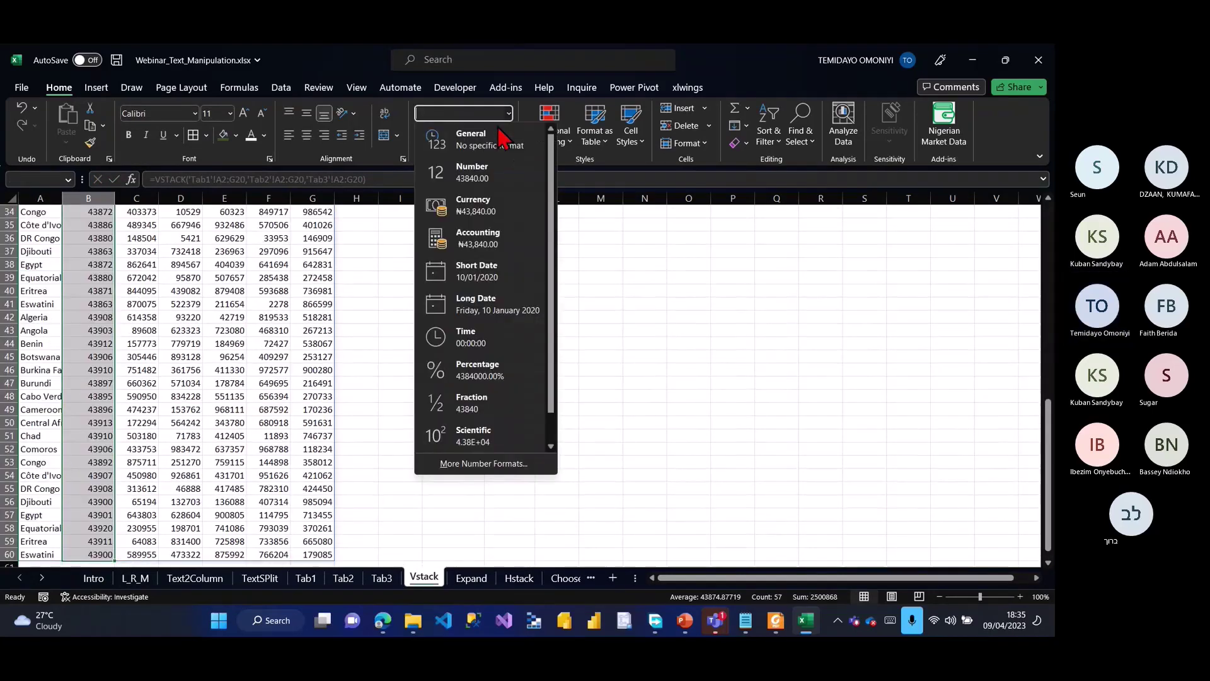
pyautogui.click(475, 273)
pyautogui.scroll(11, 151, 391)
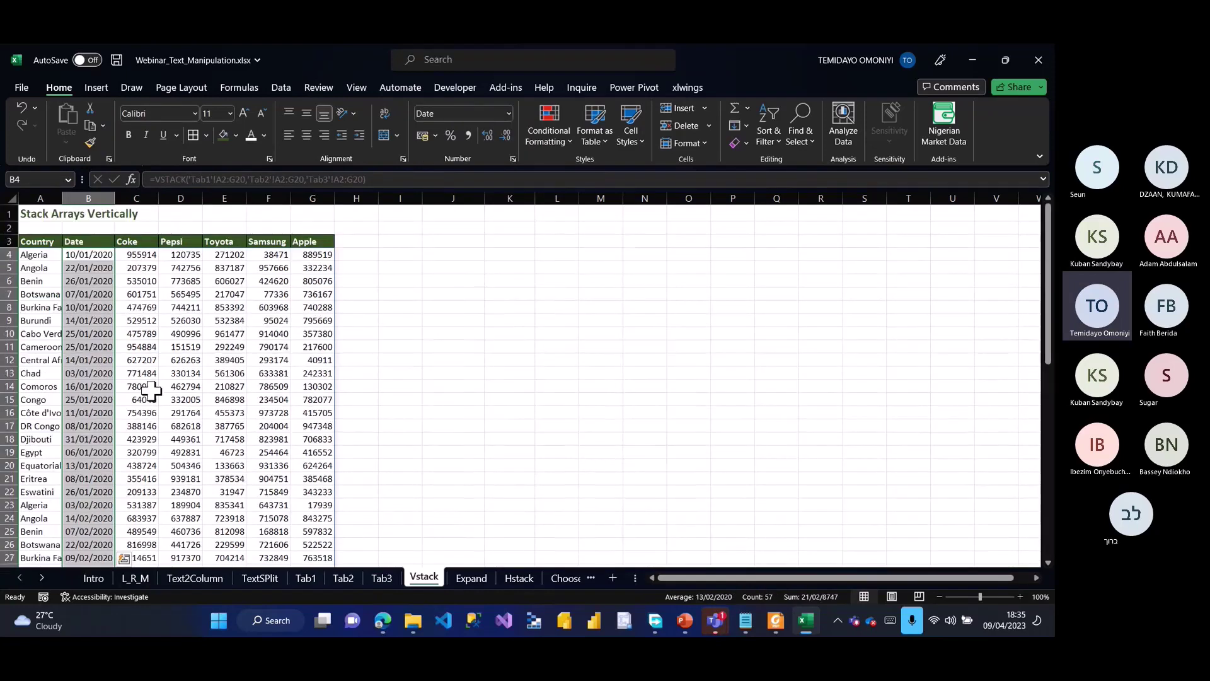
# Step: Apply borders to all cells of the stacked data A4:G60 and autofit column A to its country names
pyautogui.scroll(-5, 151, 391)
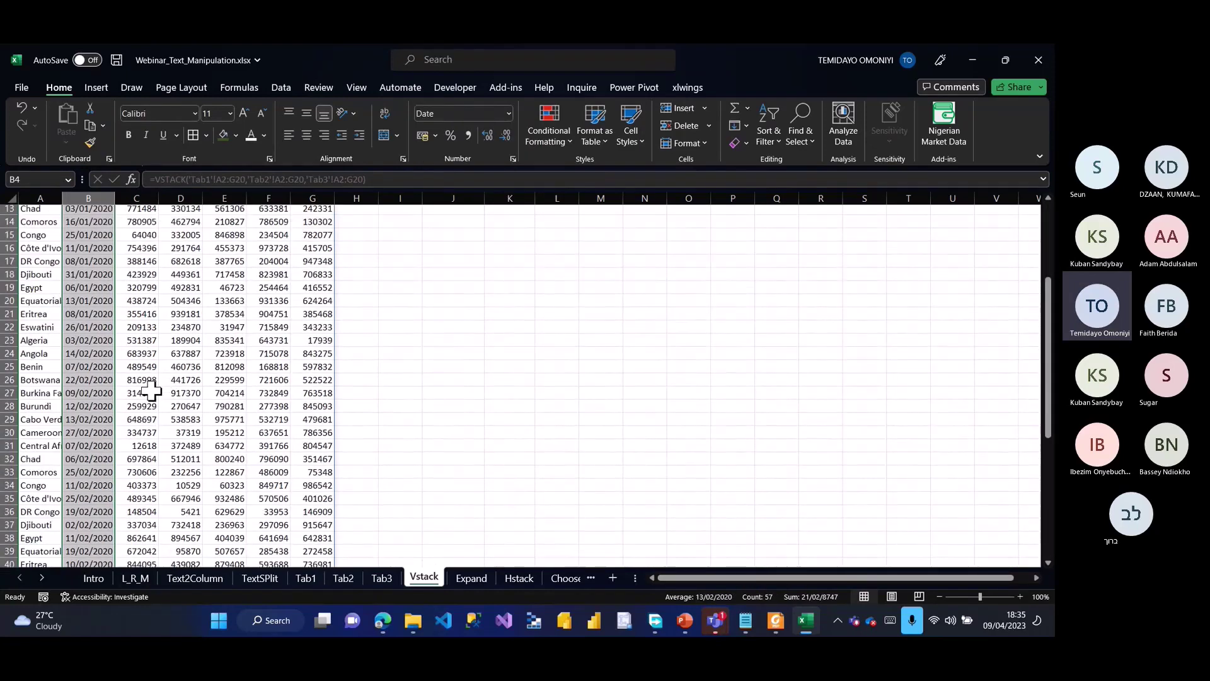
pyautogui.scroll(5, 149, 386)
pyautogui.click(42, 254)
pyautogui.hotkey('ctrl', 'shift', 'Right')
pyautogui.hotkey('ctrl', 'shift', 'Down')
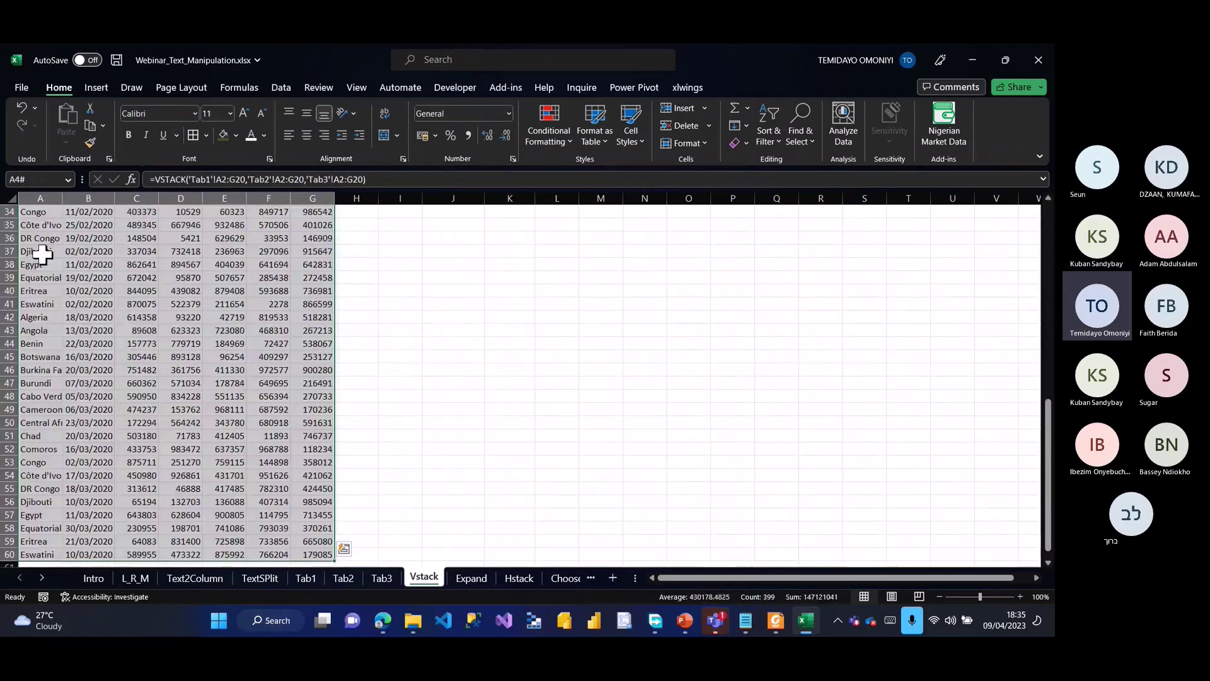
pyautogui.click(193, 135)
pyautogui.scroll(11, 440, 330)
pyautogui.click(440, 331)
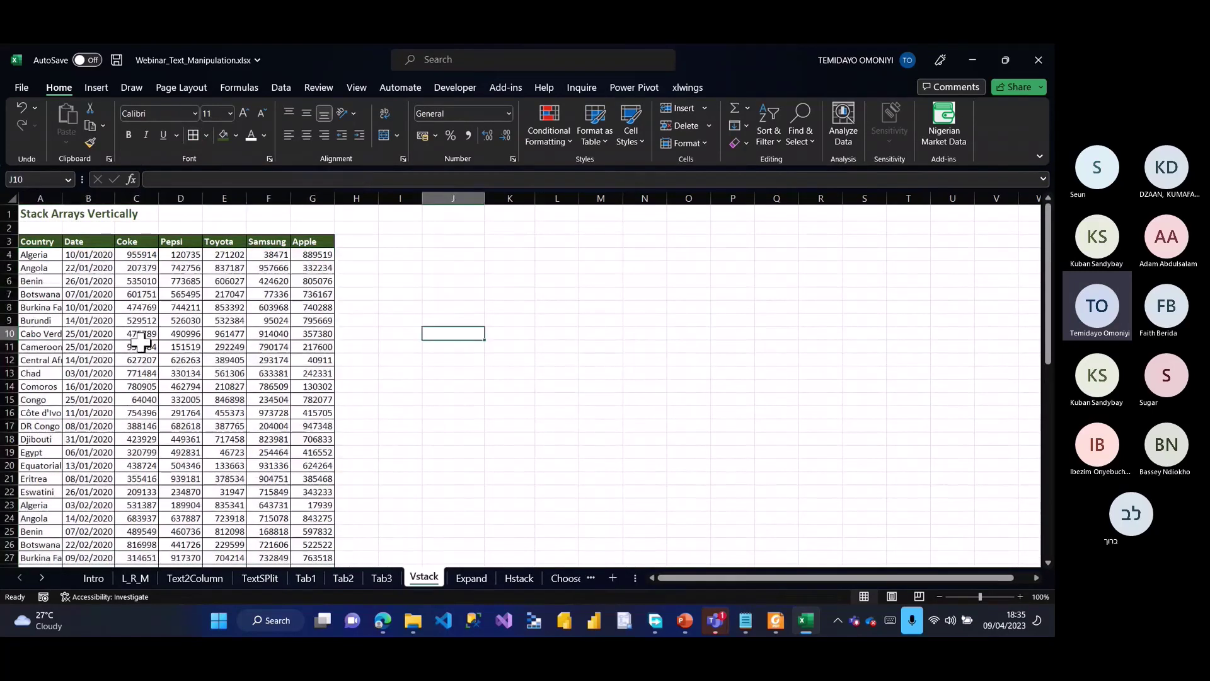
pyautogui.doubleClick(62, 198)
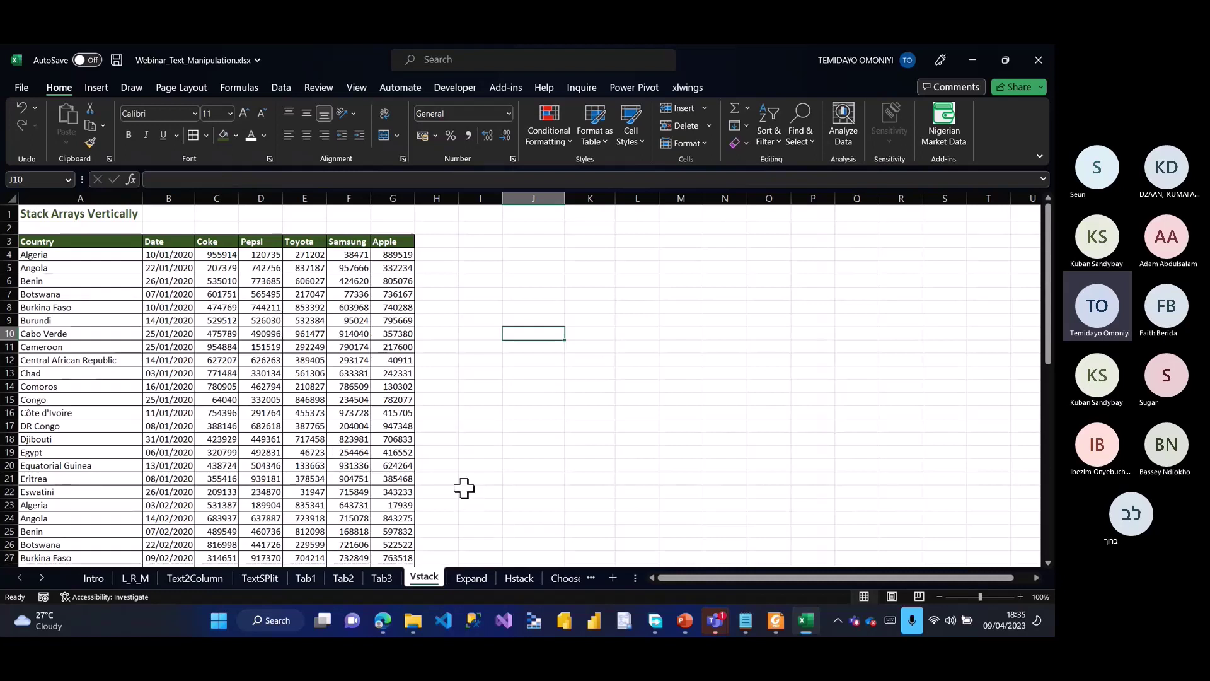
# Step: Open the Expand sheet, check the meeting chat in the Teams window, and return to Excel
pyautogui.click(468, 579)
pyautogui.moveTo(716, 621)
pyautogui.click(747, 522)
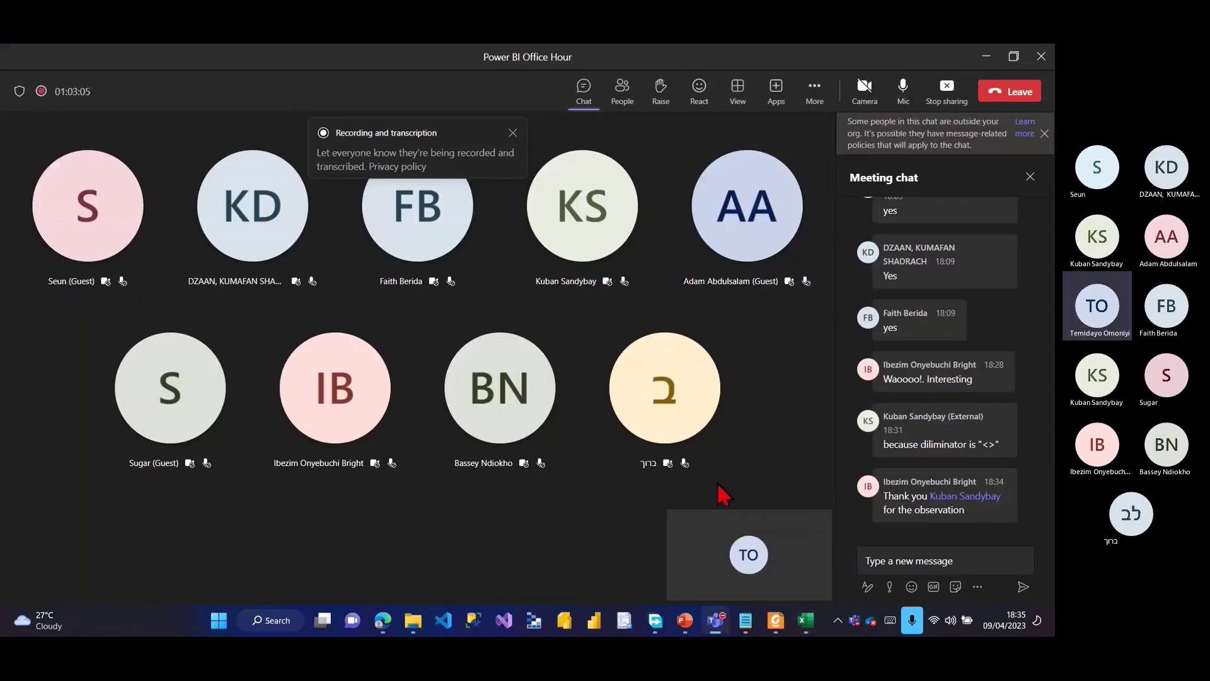
pyautogui.hotkey('alt', 'Tab')
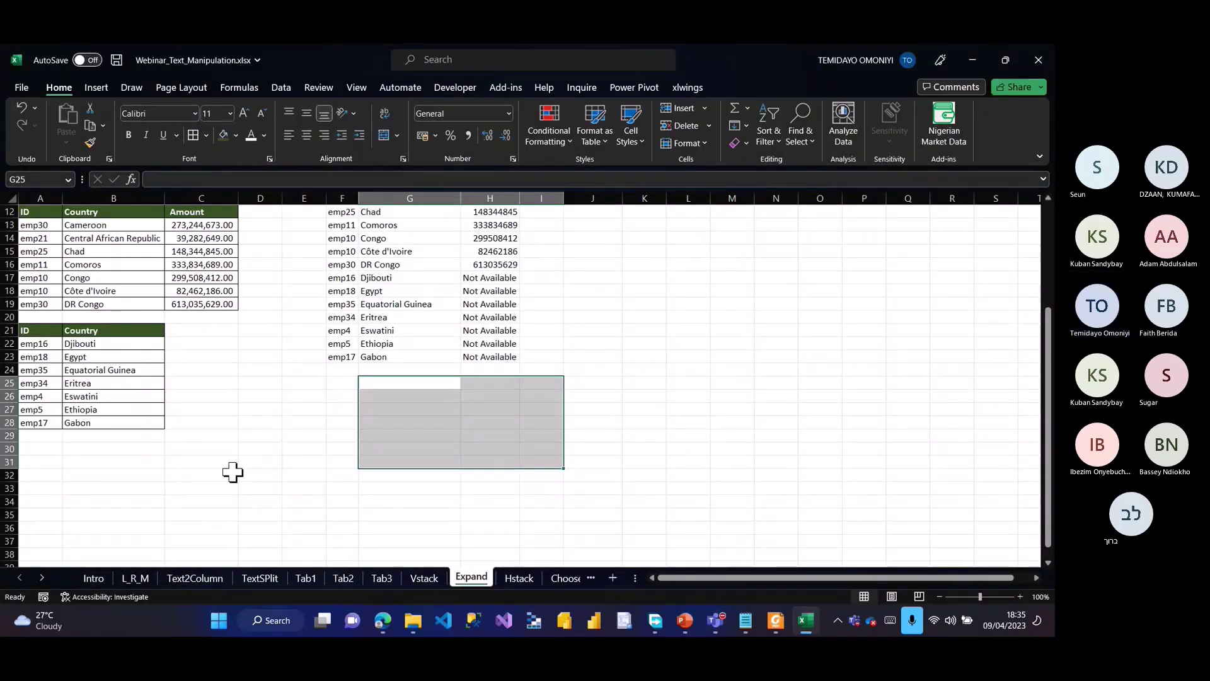
# Step: Delete the VSTACK formula in F3 to clear the stacked results under the ID, Country and Amount headers
pyautogui.scroll(4, 356, 261)
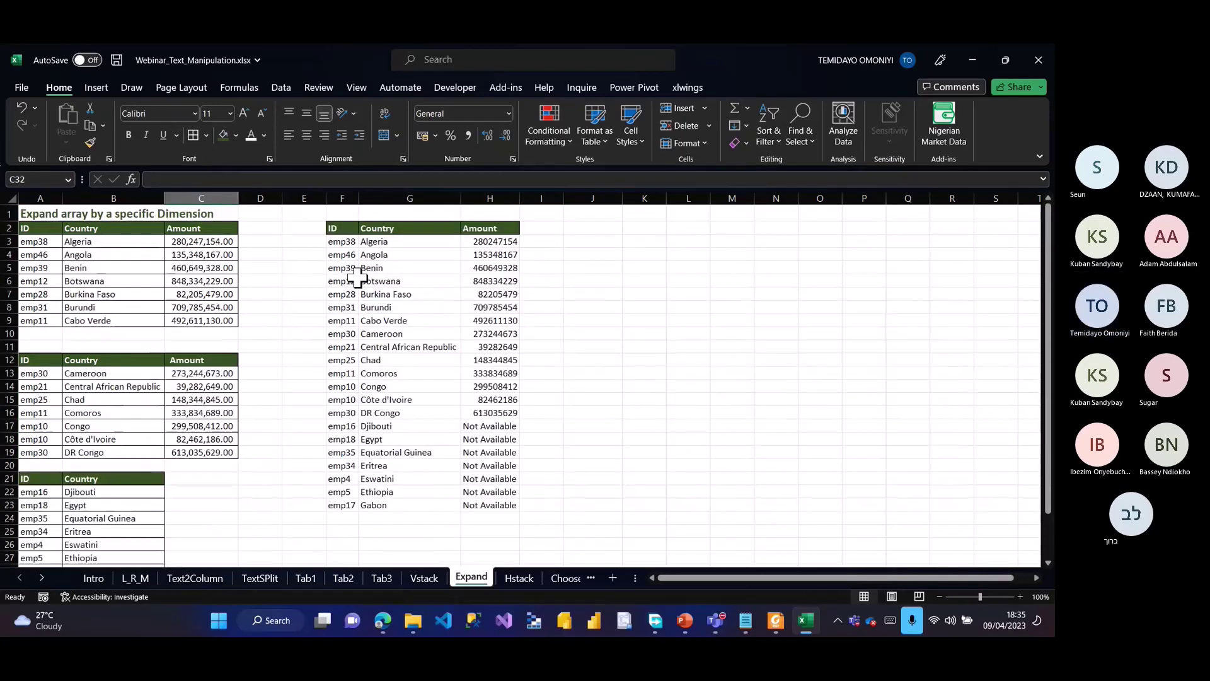
pyautogui.click(350, 243)
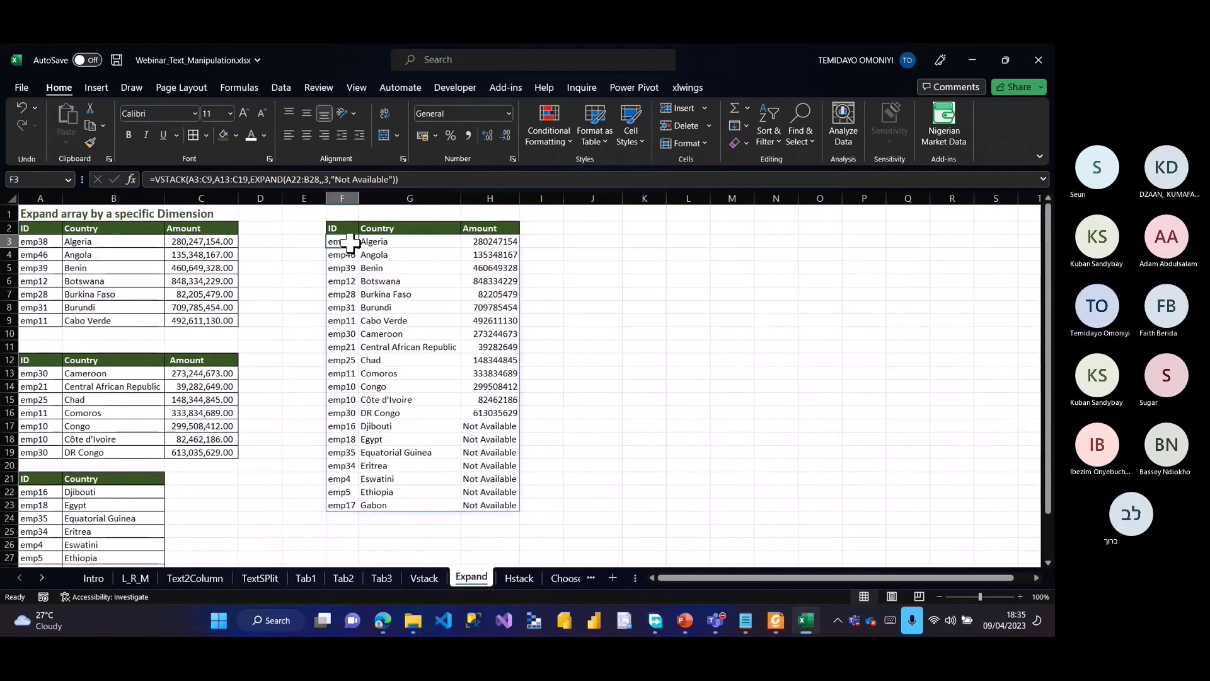
pyautogui.press('Delete')
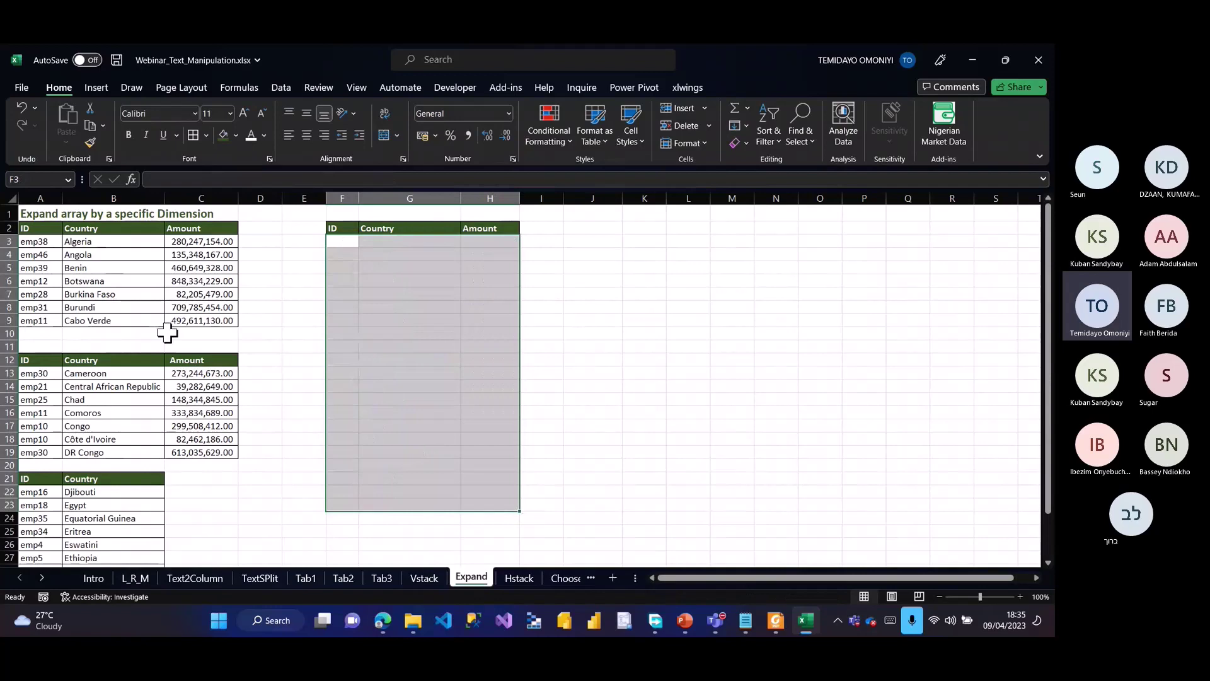
# Step: Examine the three source tables and compare their columns, including the space in C21:C28 beside the third table
pyautogui.scroll(-10, 154, 354)
pyautogui.scroll(5, 154, 354)
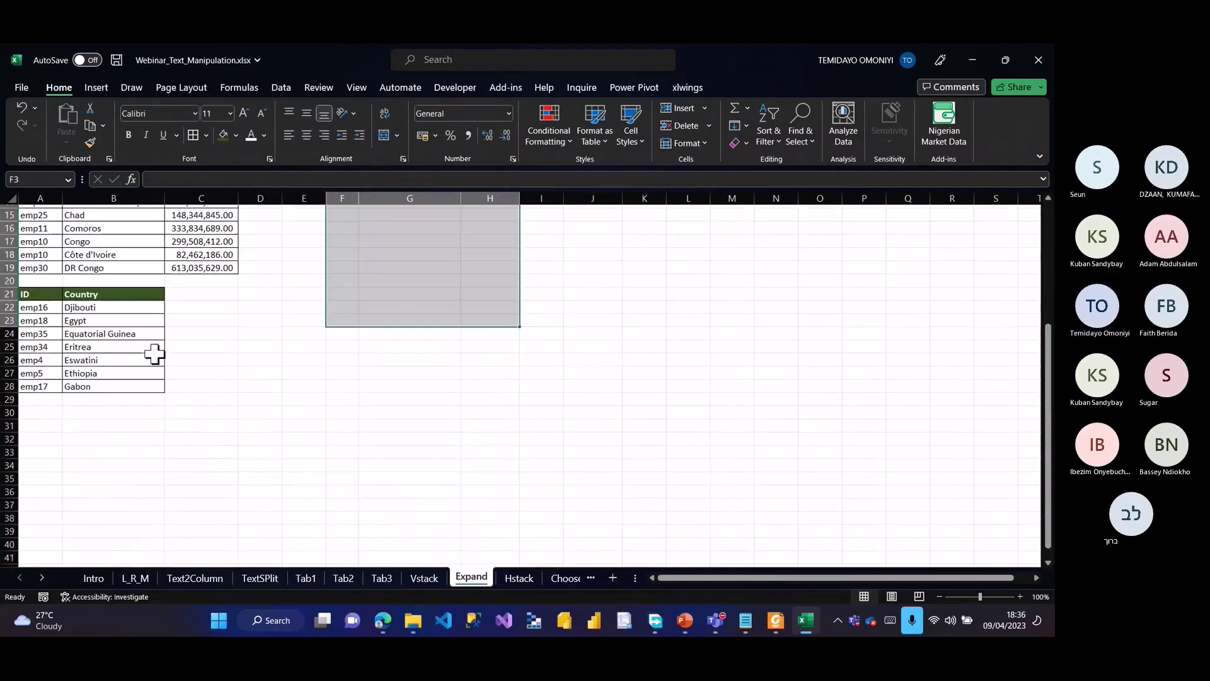
pyautogui.click(86, 410)
pyautogui.scroll(2, 89, 360)
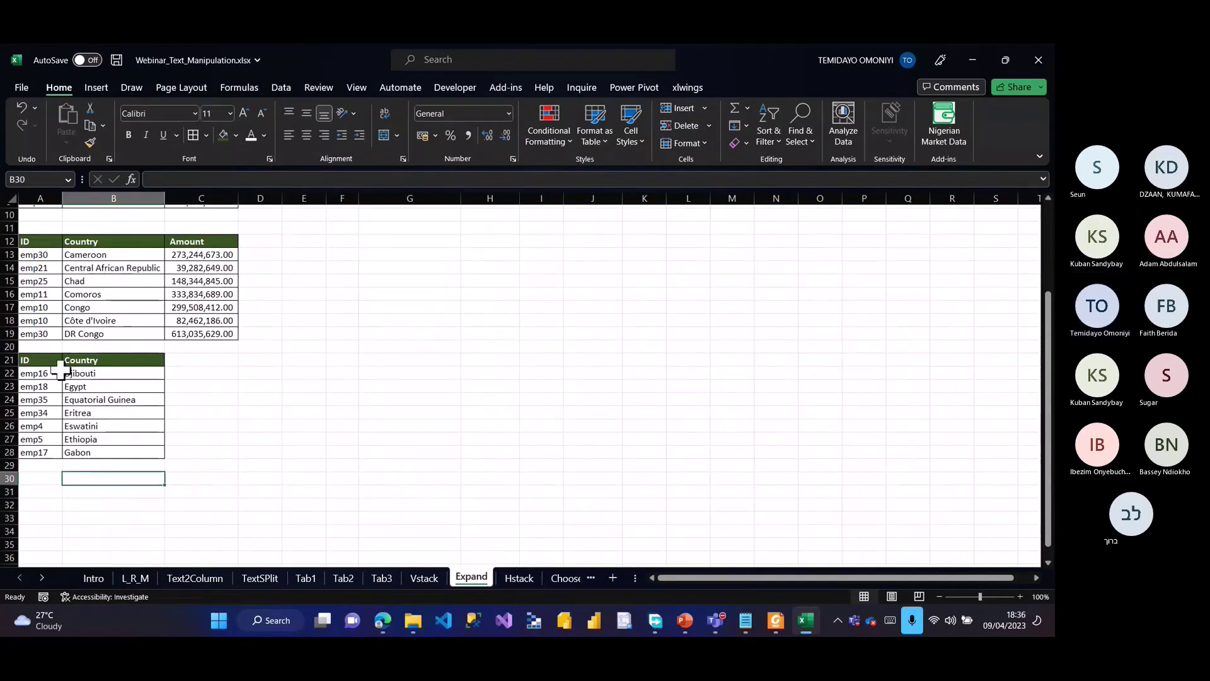
pyautogui.scroll(3, 187, 385)
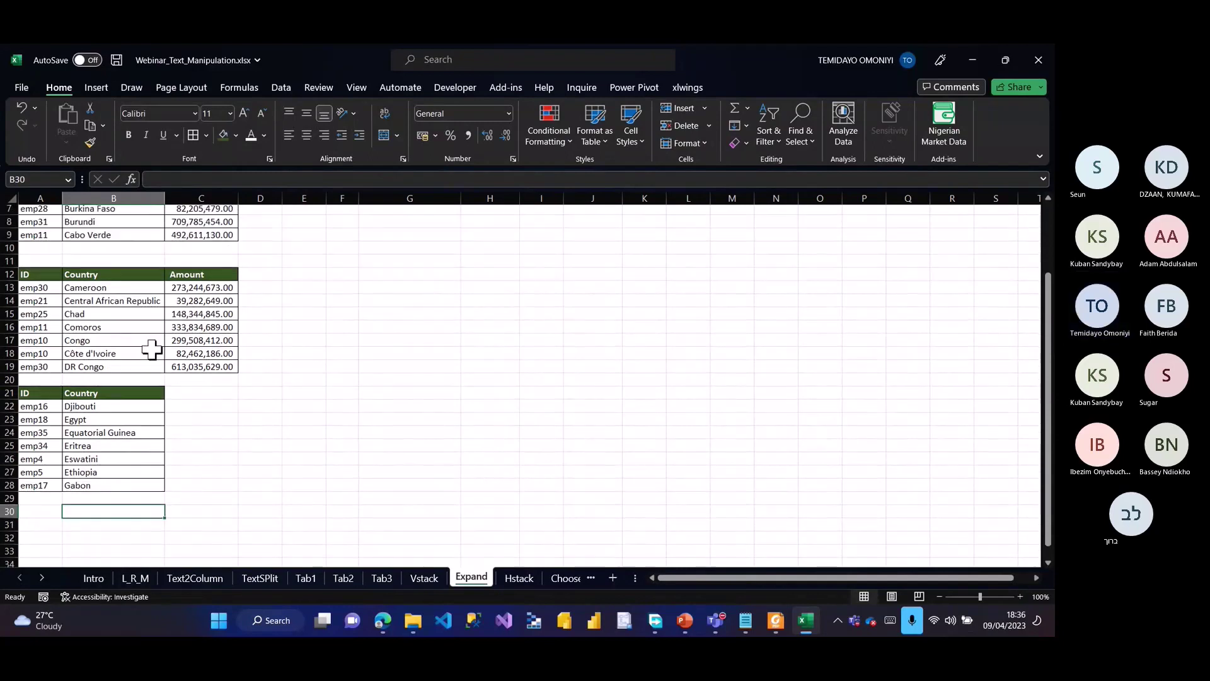
pyautogui.moveTo(34, 221); pyautogui.dragTo(193, 287)
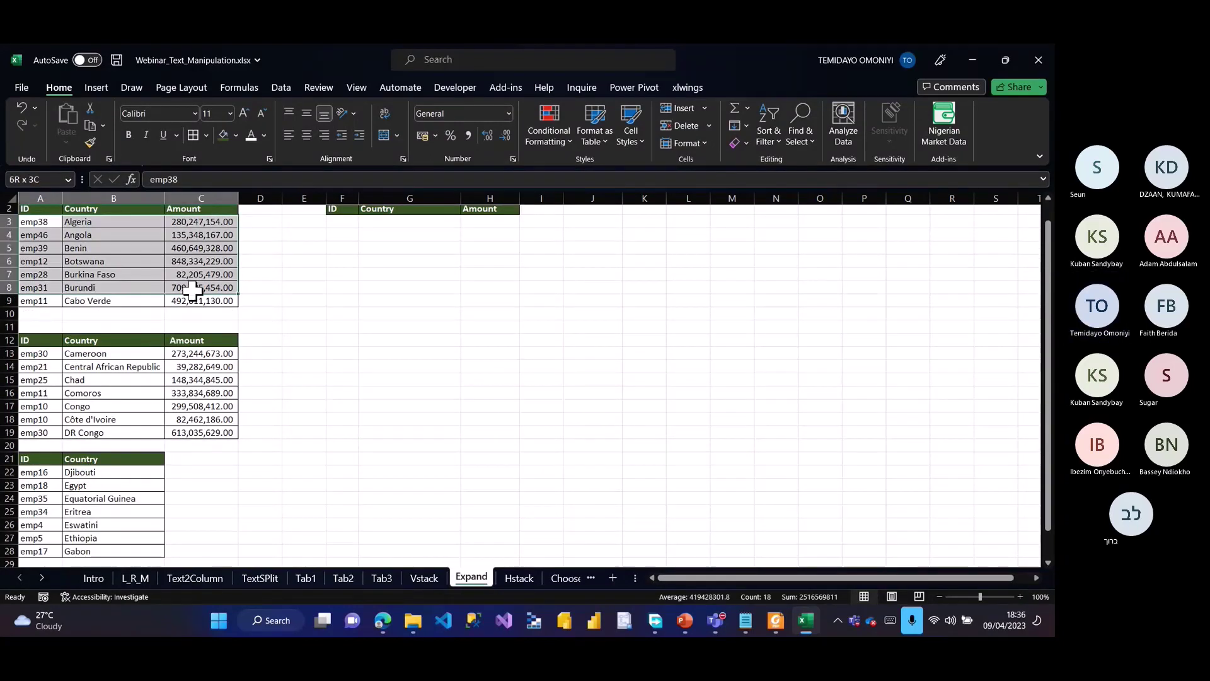
pyautogui.moveTo(41, 364); pyautogui.dragTo(189, 433)
pyautogui.moveTo(26, 472); pyautogui.dragTo(135, 548)
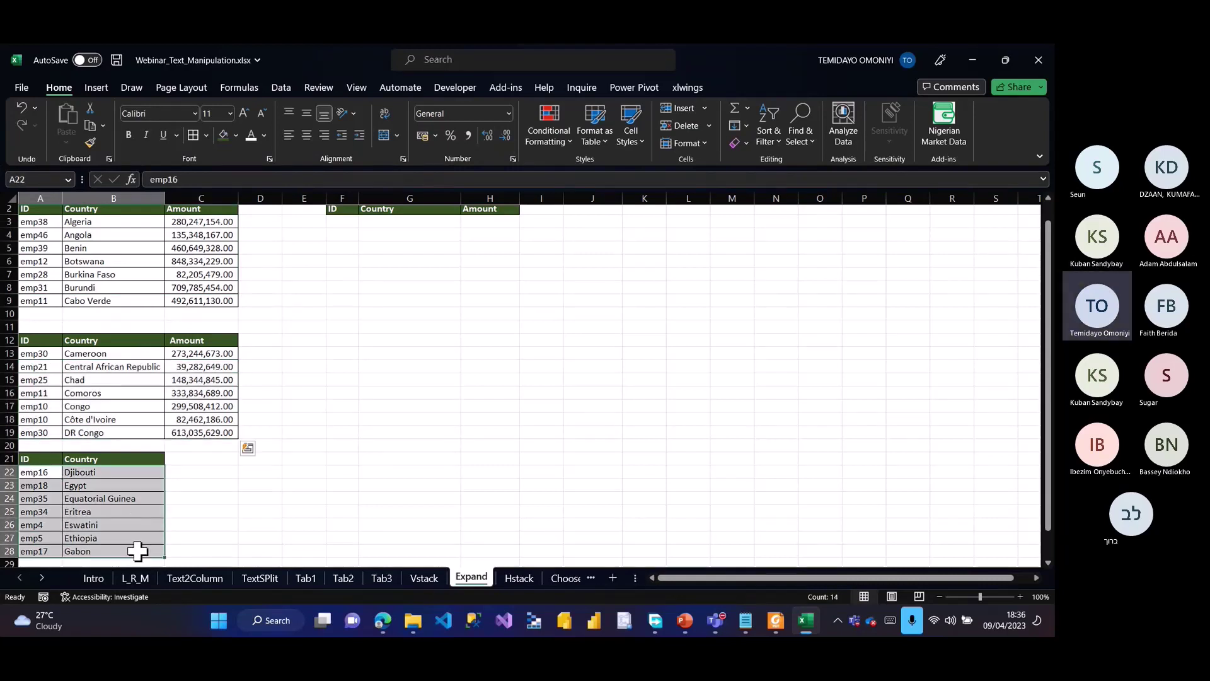
pyautogui.click(174, 461)
pyautogui.moveTo(175, 462); pyautogui.dragTo(207, 548)
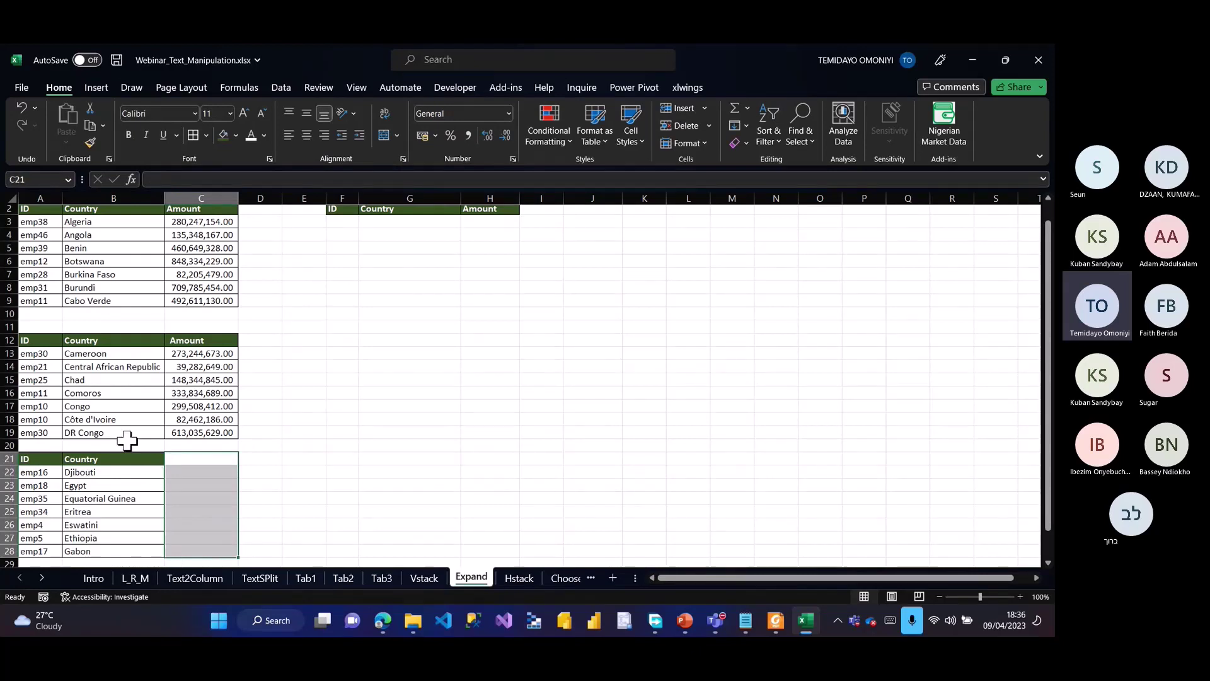
pyautogui.click(41, 460)
pyautogui.click(177, 457)
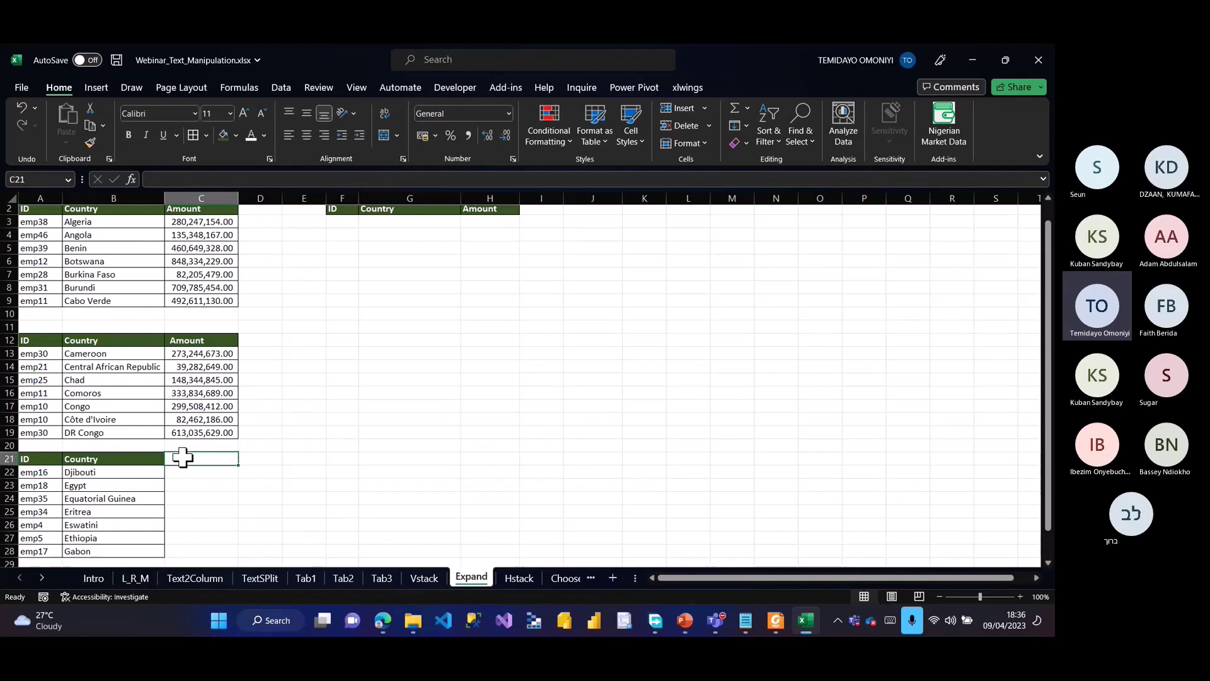
# Step: Annotate the screen with a red rectangle around C21:C28 and the text "Not Available", and clear the annotation
pyautogui.click(341, 224)
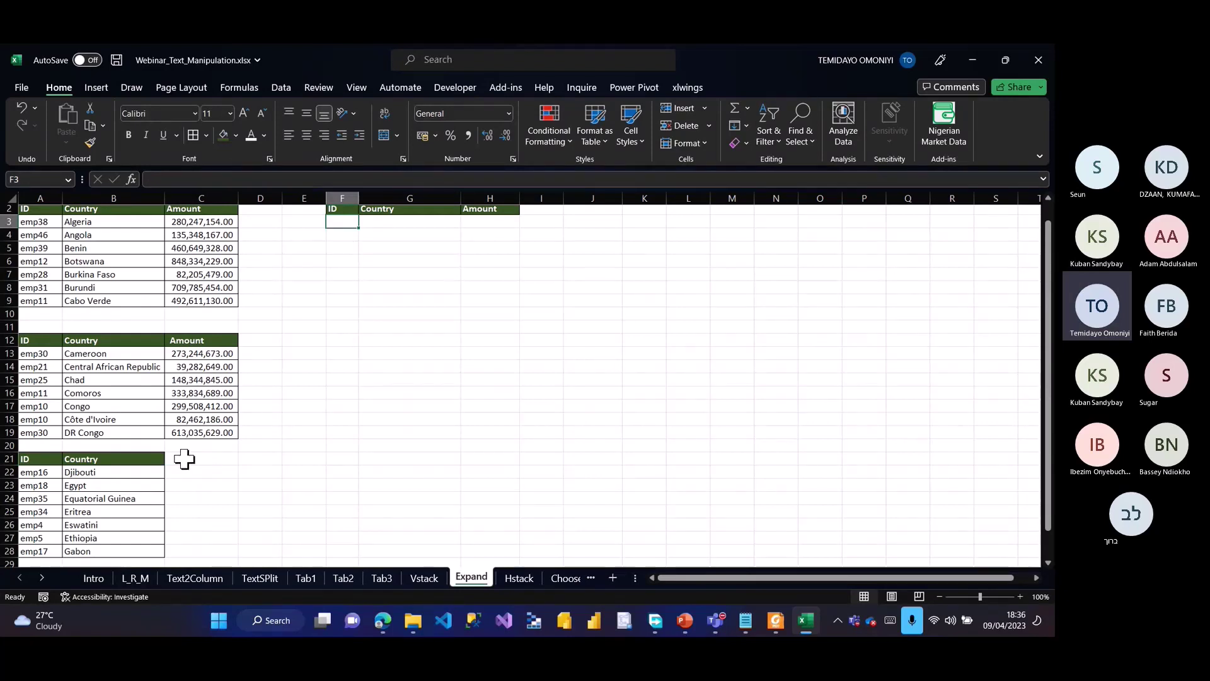
pyautogui.hotkey('ctrl', '2')
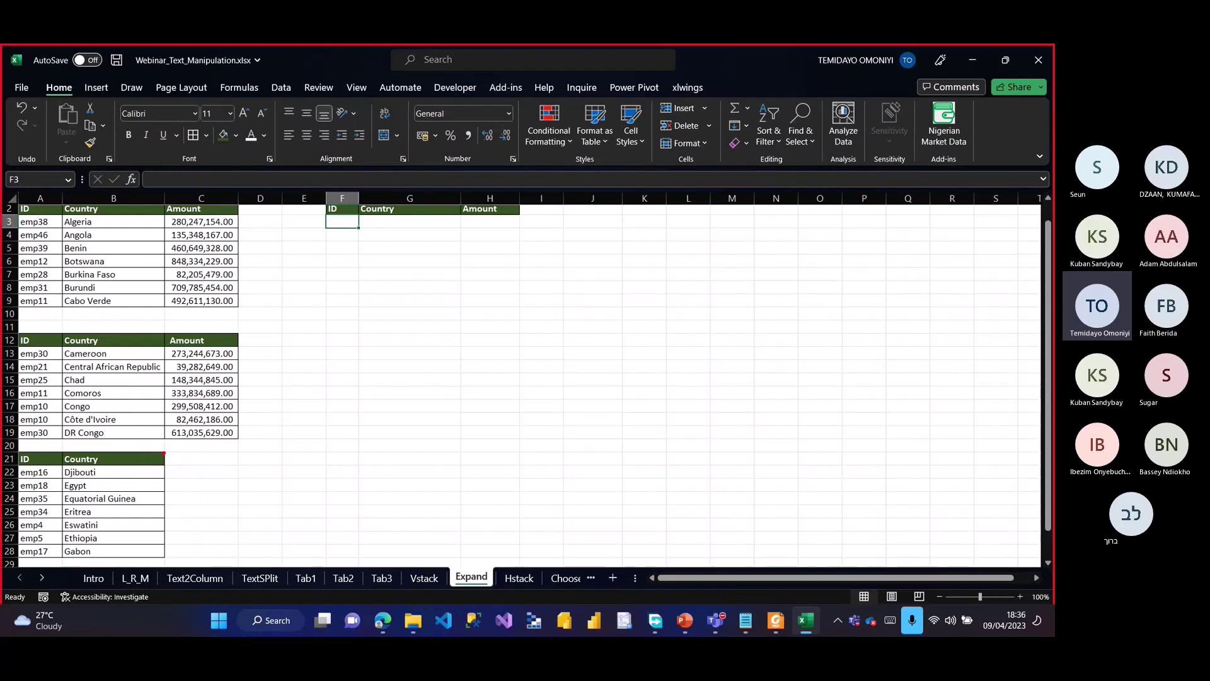
pyautogui.moveTo(163, 453); pyautogui.dragTo(233, 557)
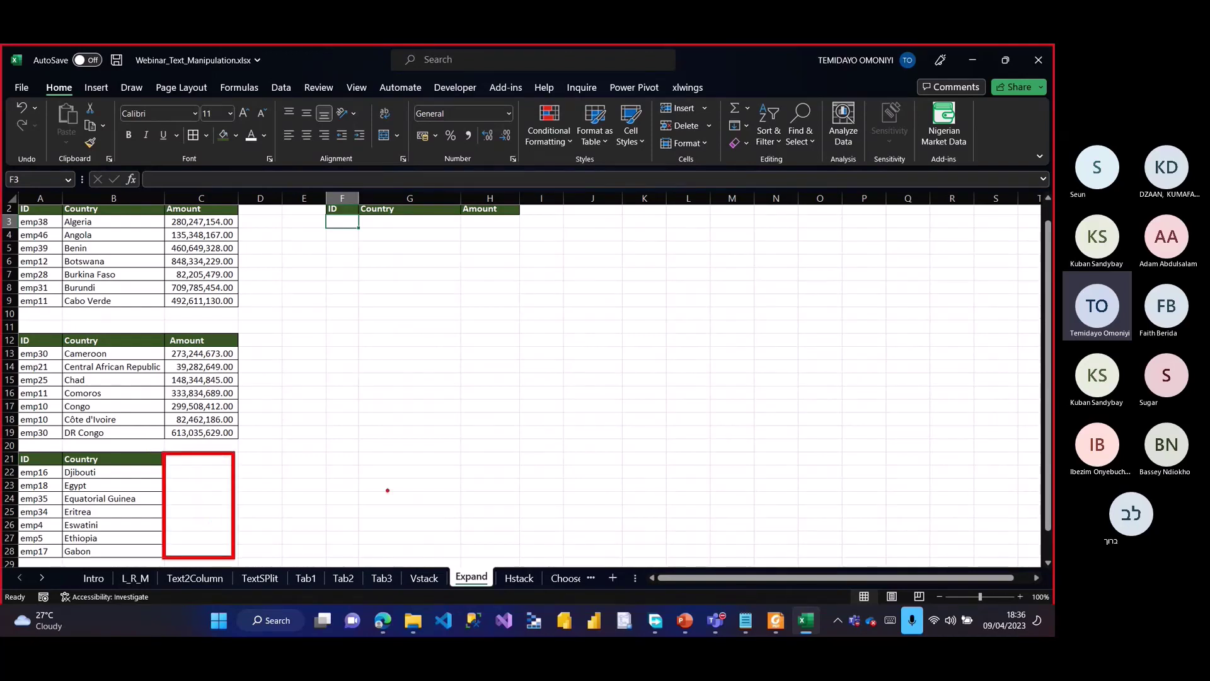
pyautogui.write('Not Available')
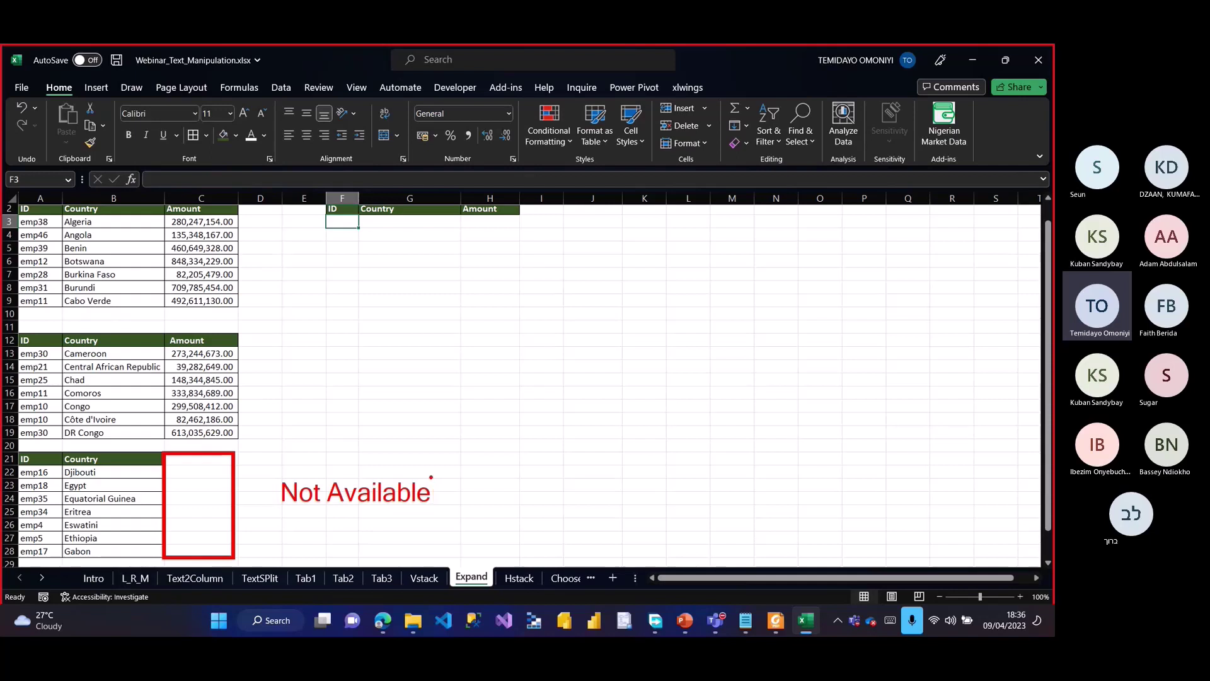
pyautogui.press('Escape')
pyautogui.click(395, 456)
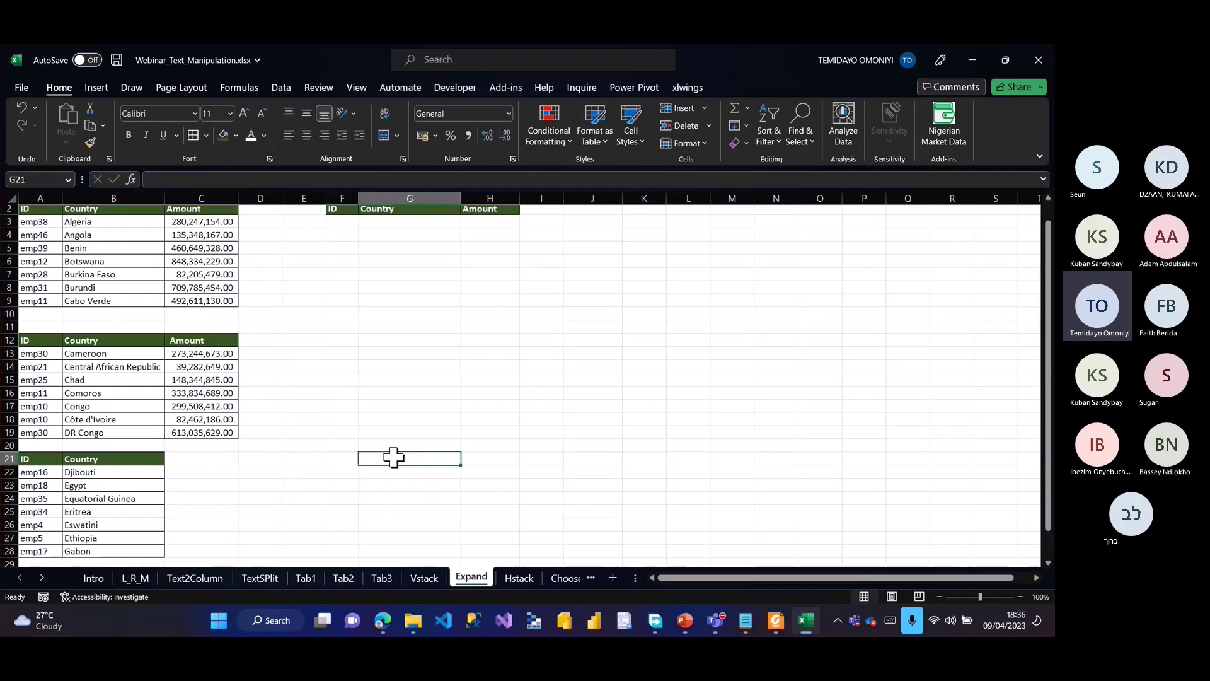
# Step: Start an EXPAND formula in E23 with the third table's data A22:B28 as the array
pyautogui.click(335, 486)
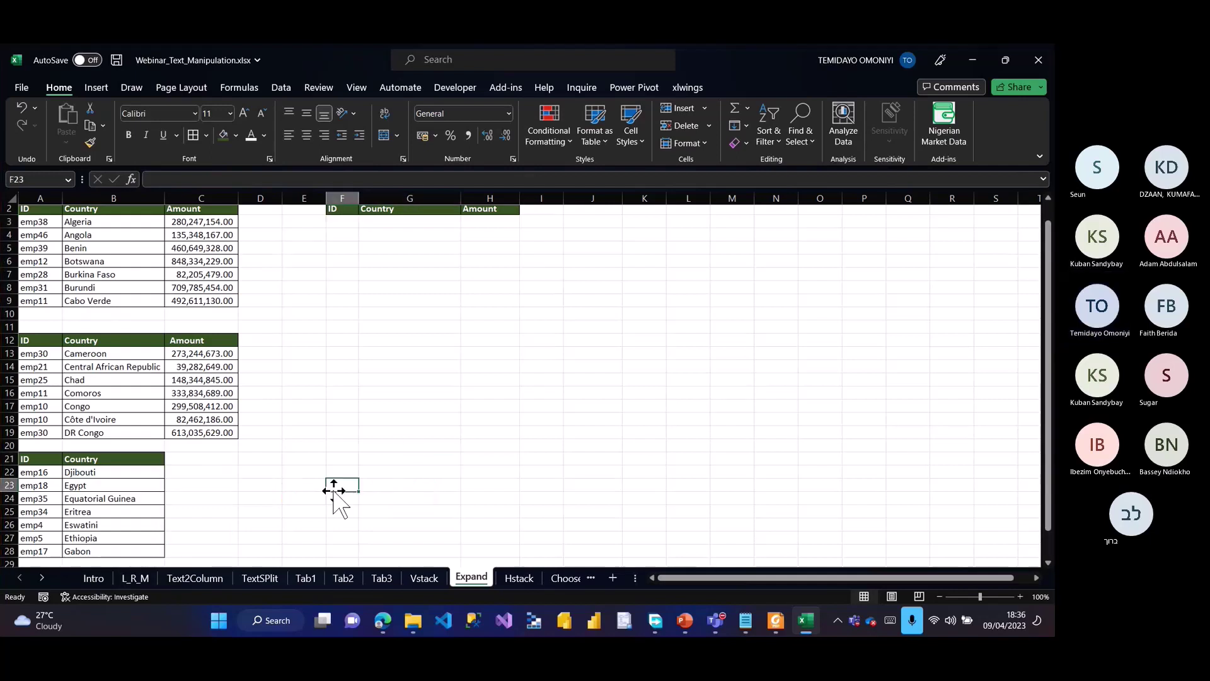
pyautogui.click(301, 482)
pyautogui.write('=')
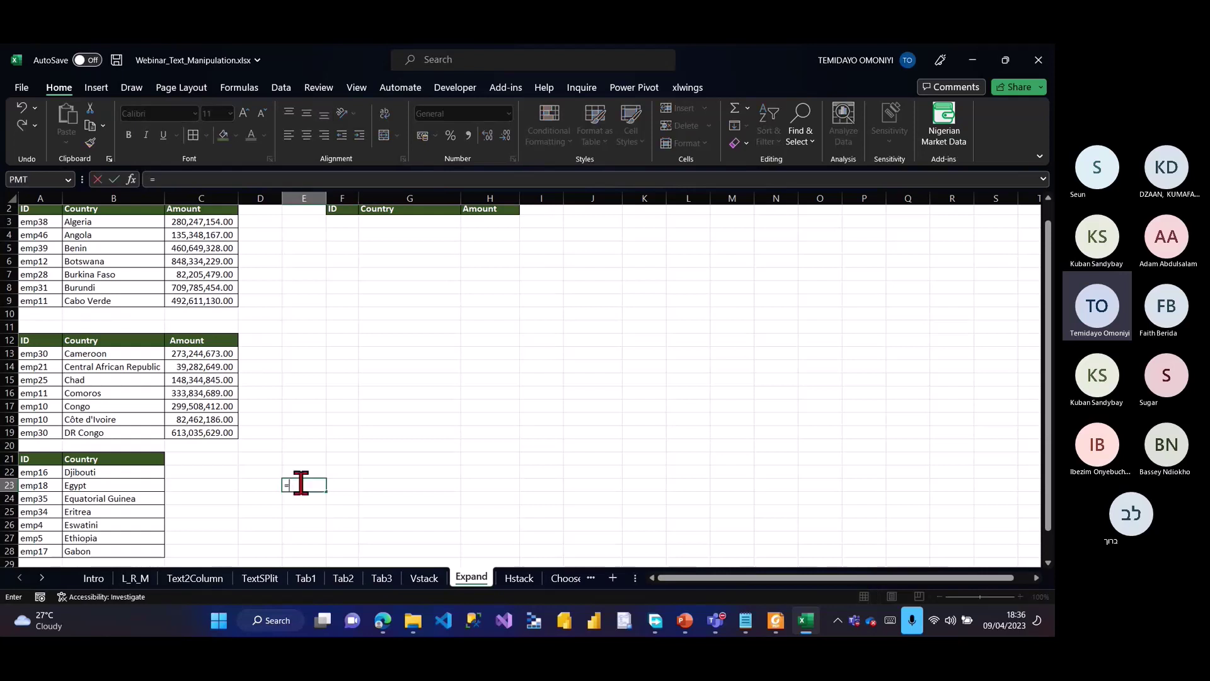
pyautogui.write('expa')
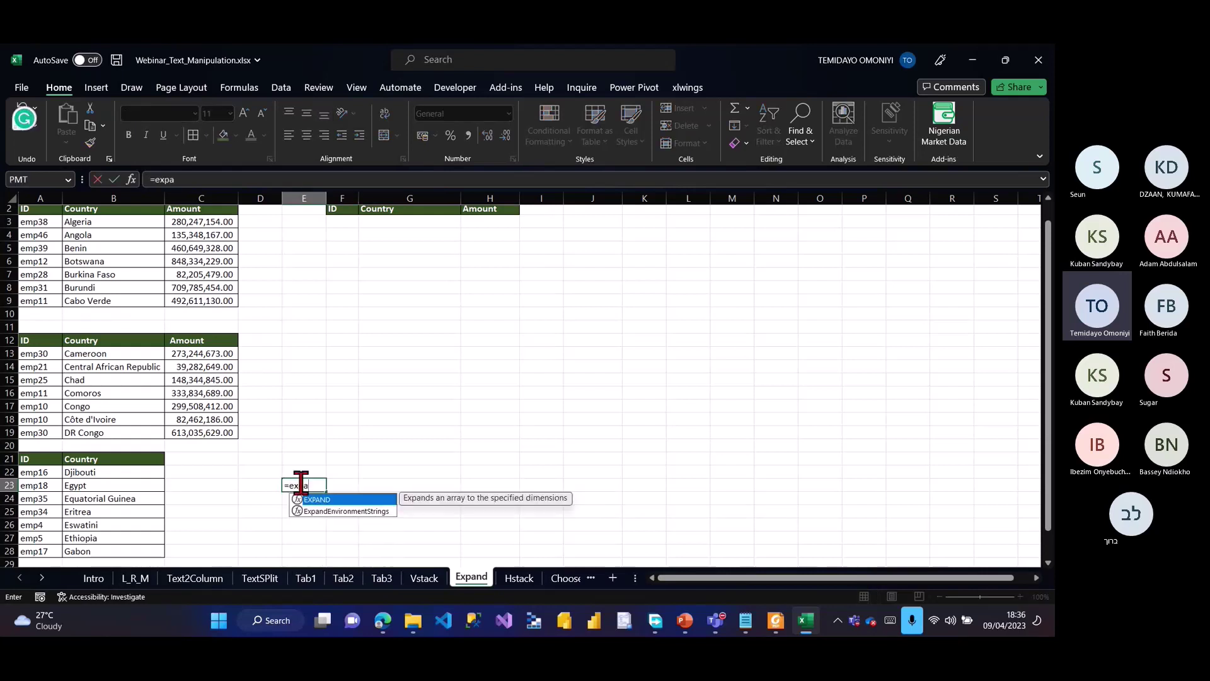
pyautogui.press('Tab')
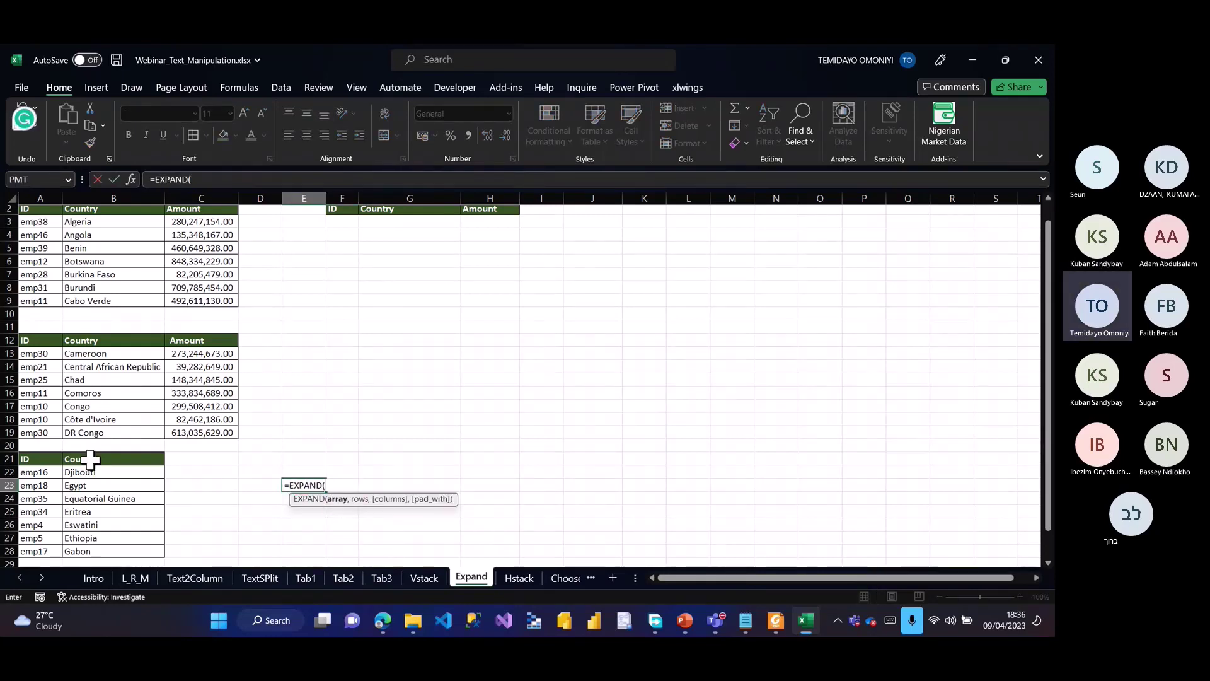
pyautogui.moveTo(38, 468); pyautogui.dragTo(114, 551)
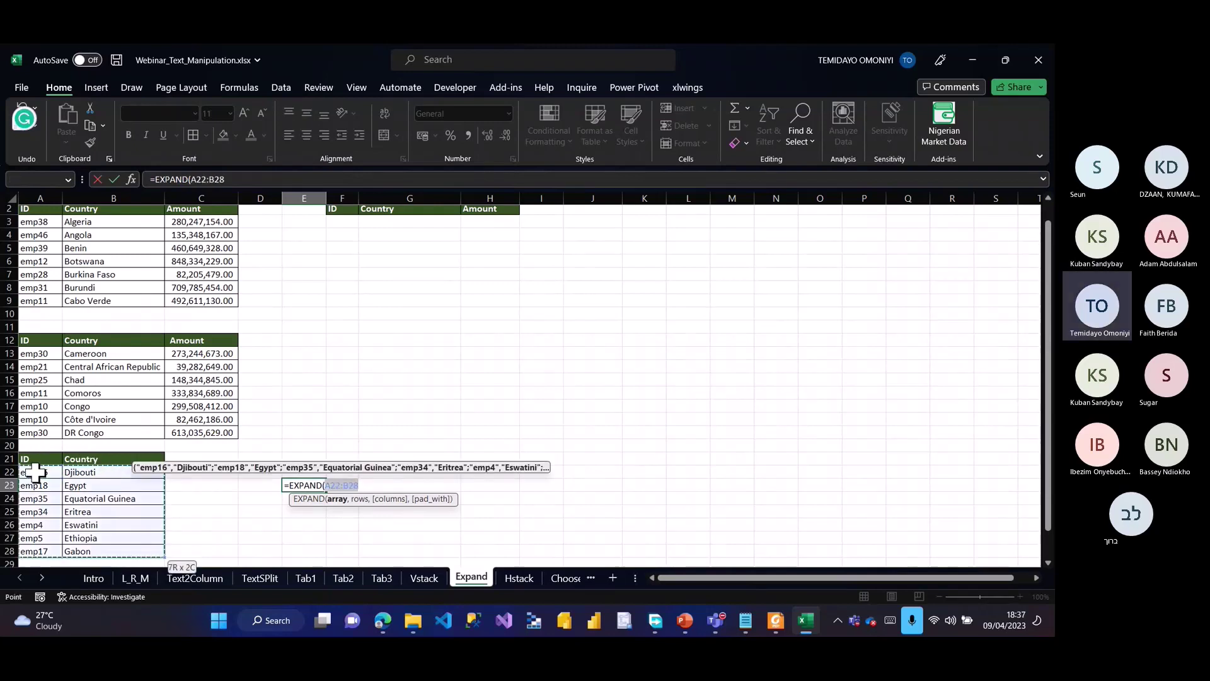
# Step: Complete the EXPAND formula with the rows argument empty, 3 columns and "Not_Available" as the padding value
pyautogui.write(',')
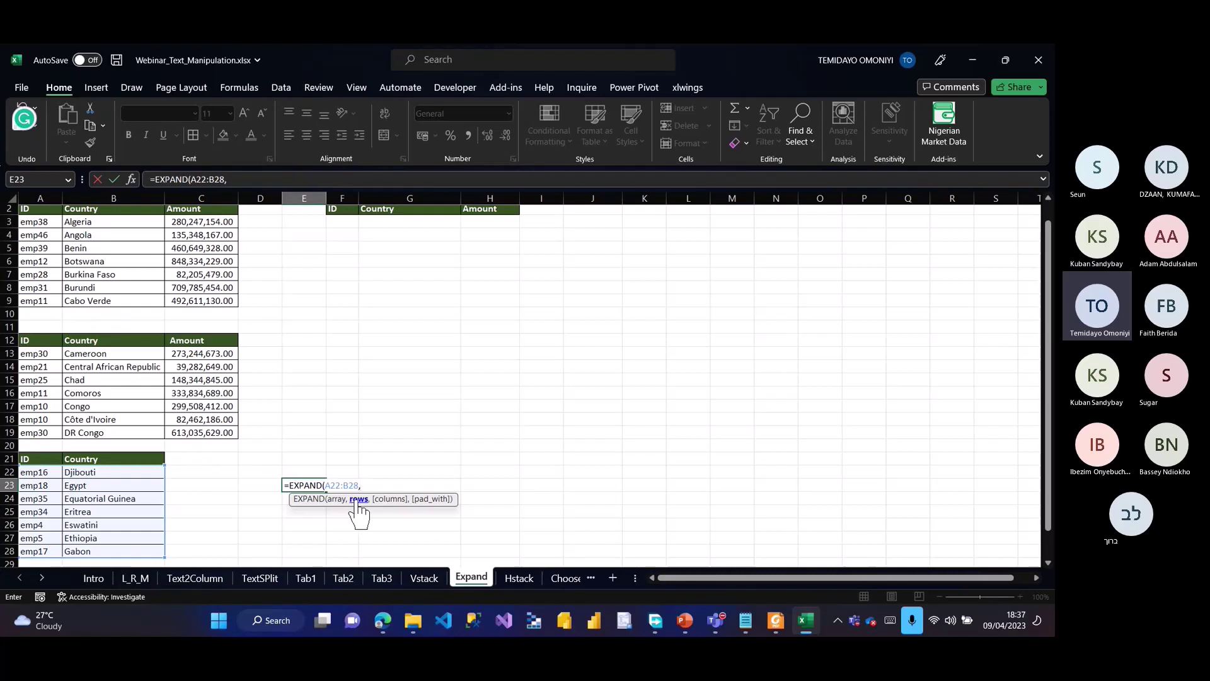
pyautogui.write(',')
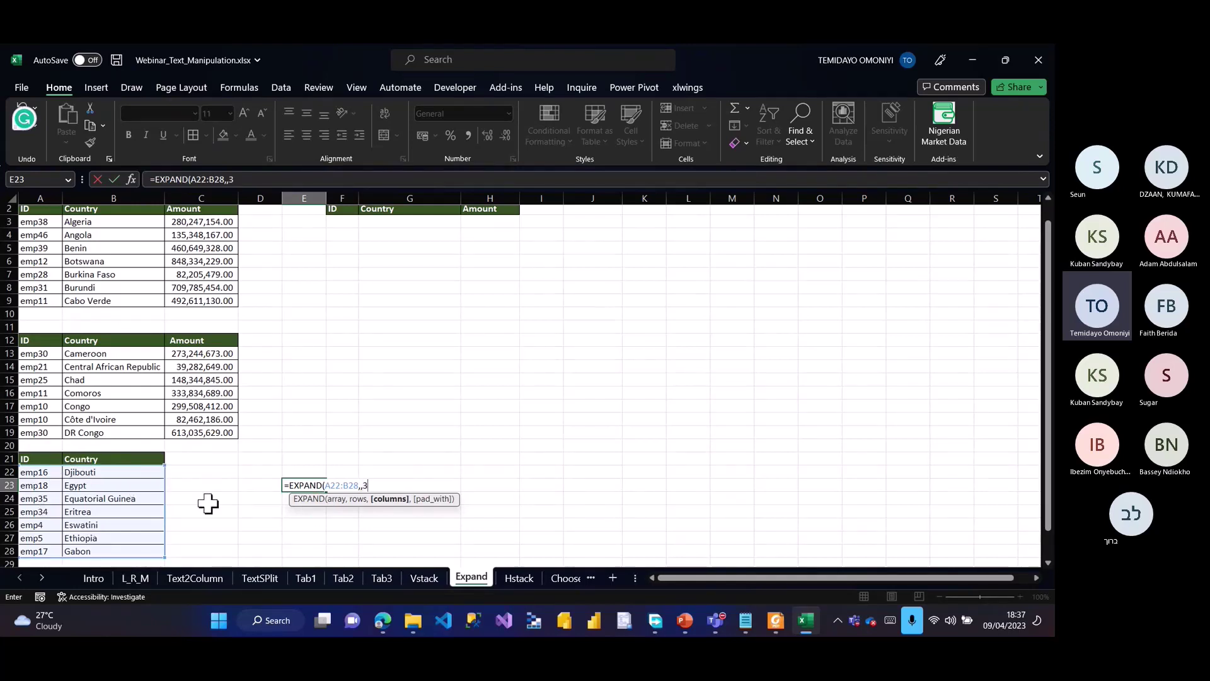
pyautogui.write('3,"Not')
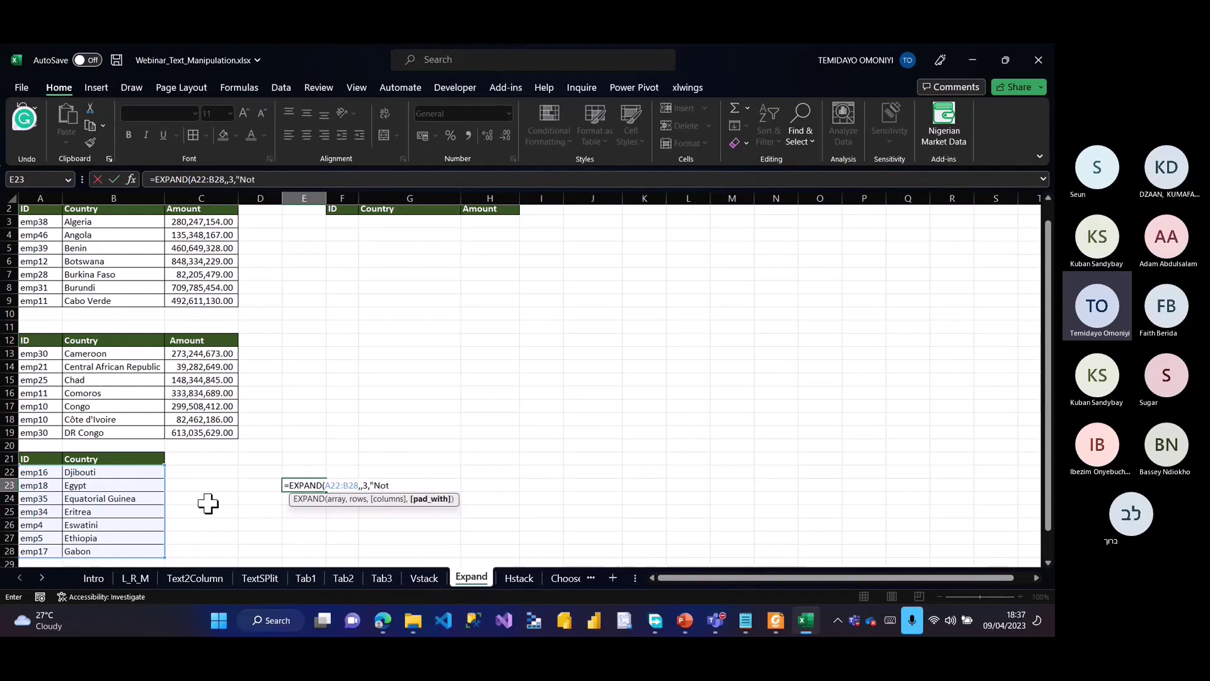
pyautogui.write('_Available"')
pyautogui.press('Return')
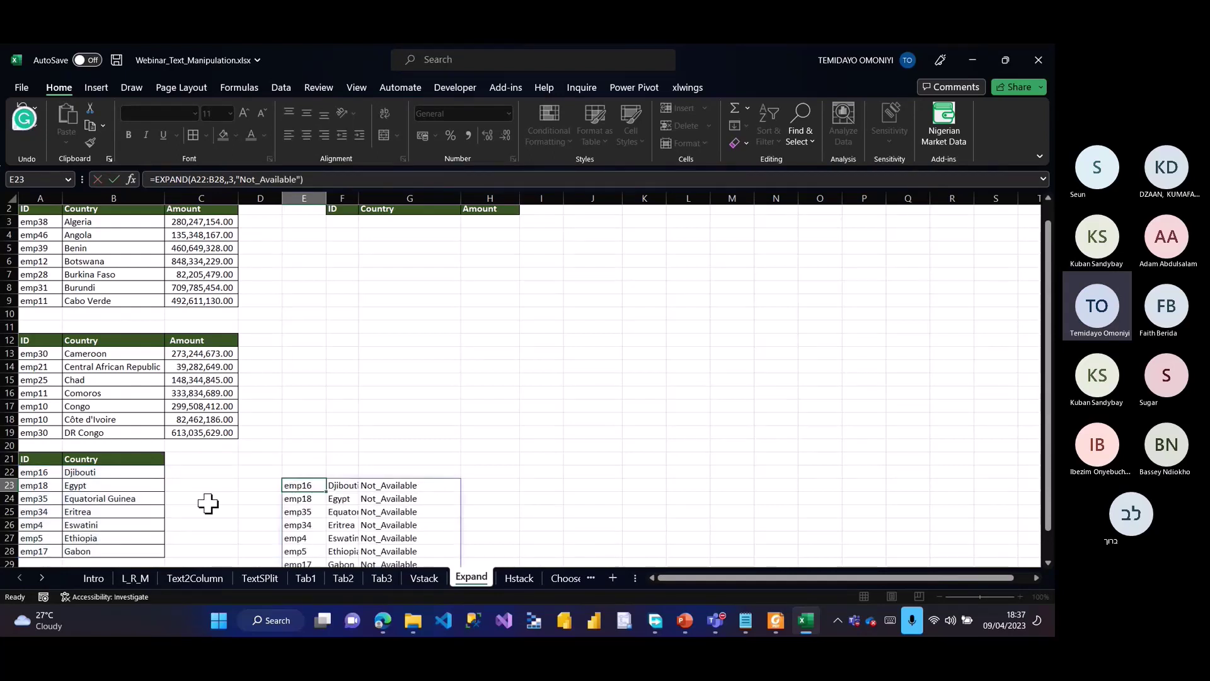
# Step: Review the expanded third table and delete its EXPAND formula from E23
pyautogui.scroll(-3, 369, 490)
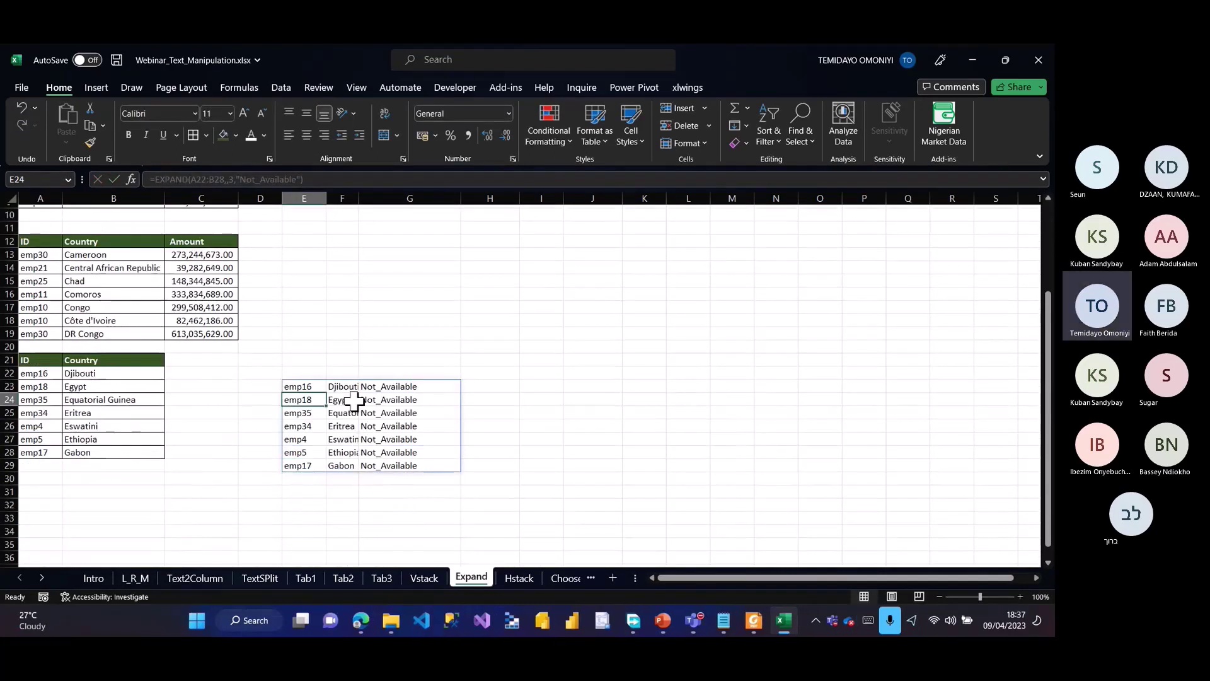
pyautogui.scroll(2, 365, 408)
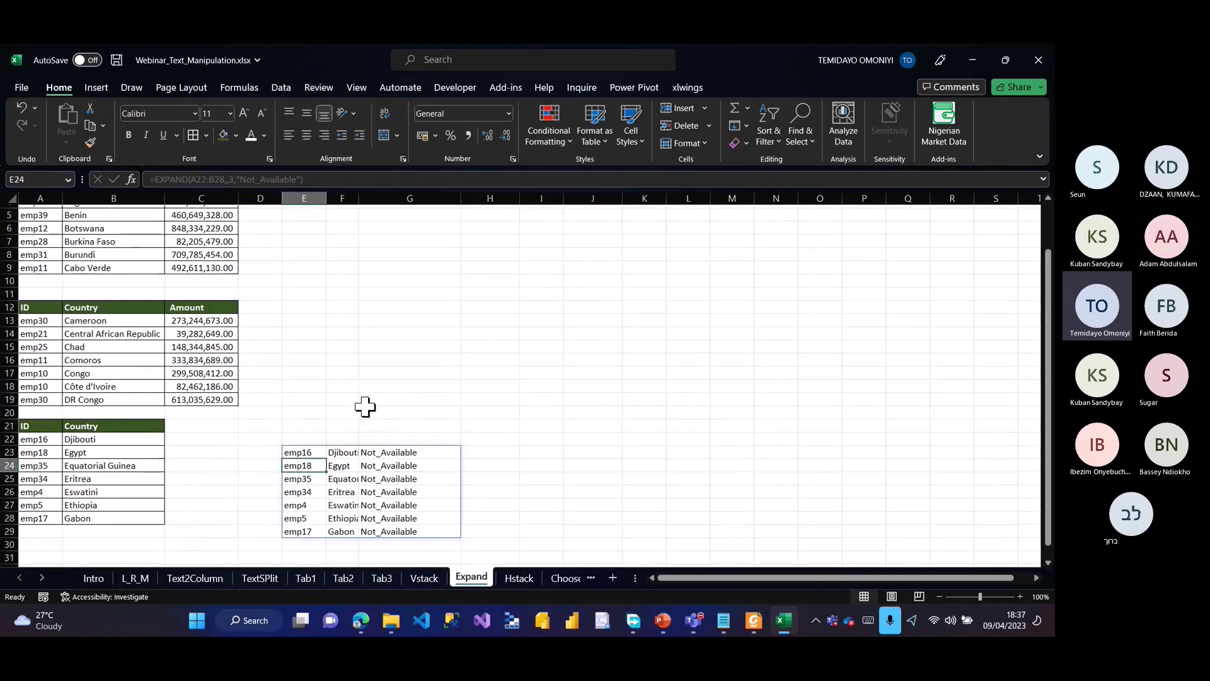
pyautogui.scroll(2, 365, 407)
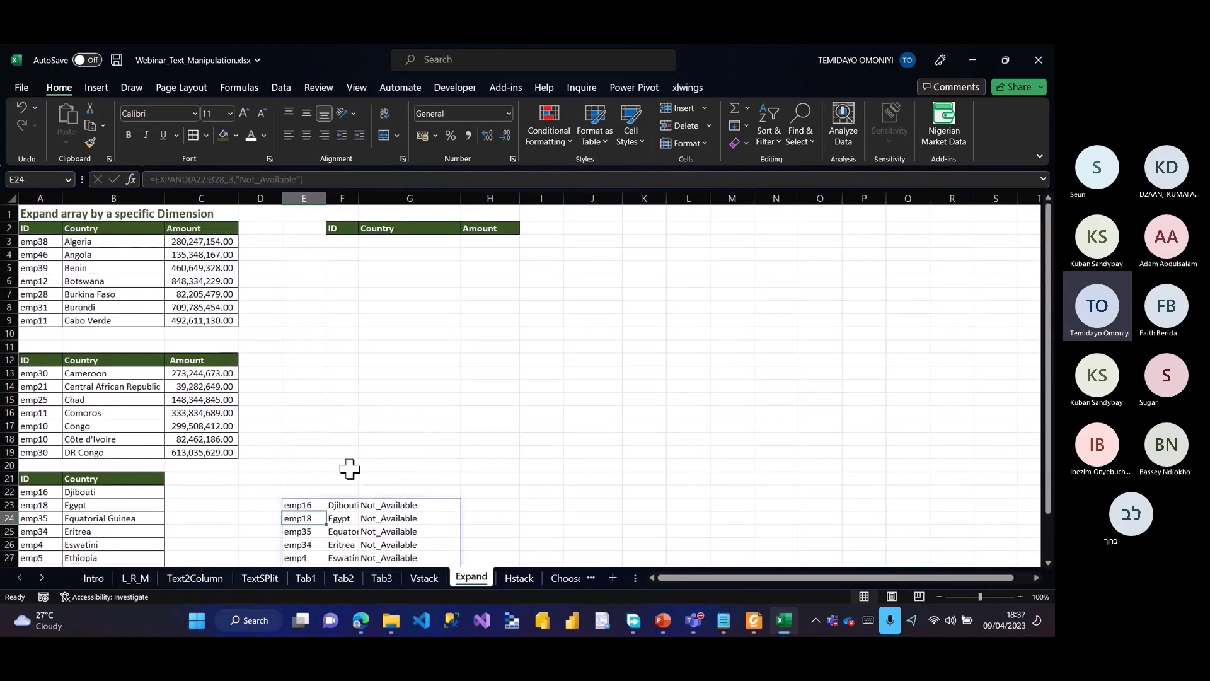
pyautogui.click(309, 506)
pyautogui.press('Delete')
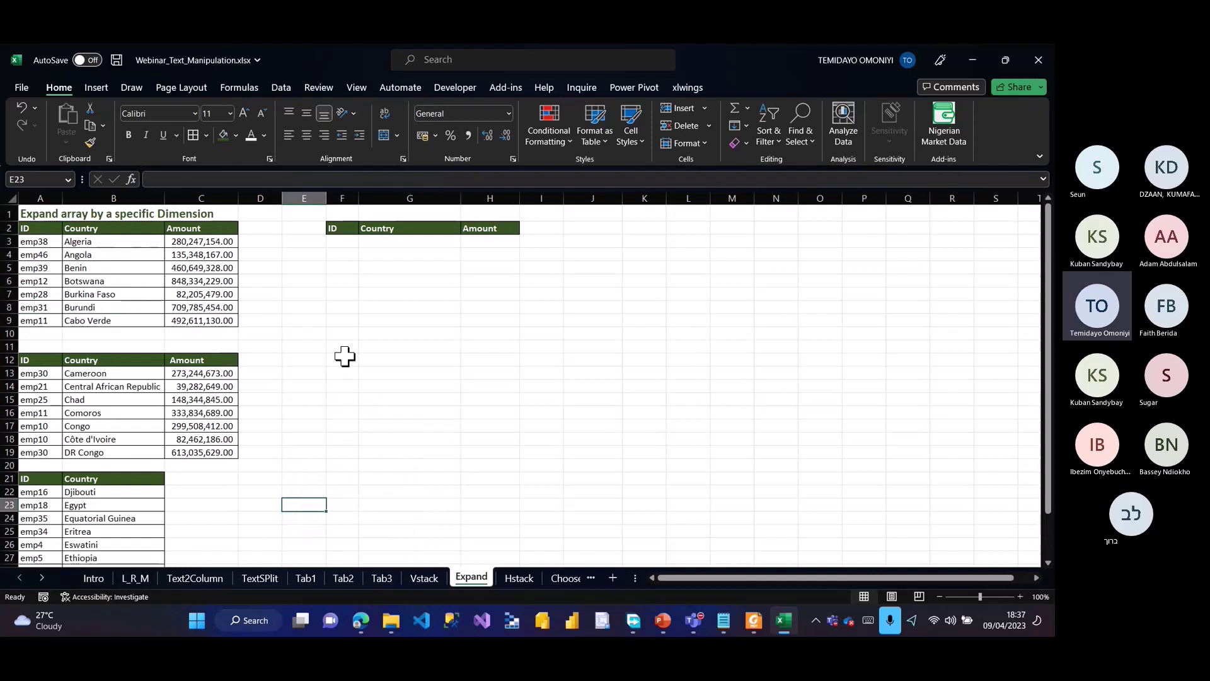
# Step: Start a VSTACK formula in F3 with the first array beginning at A3
pyautogui.click(343, 241)
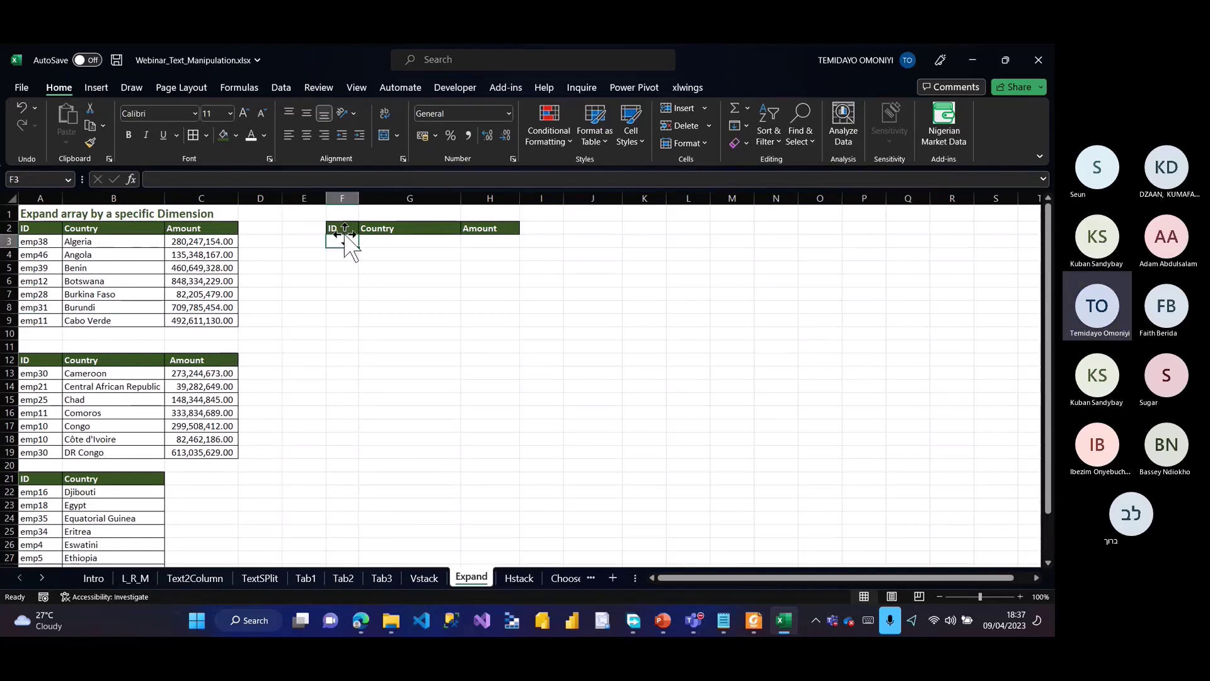
pyautogui.write('=c')
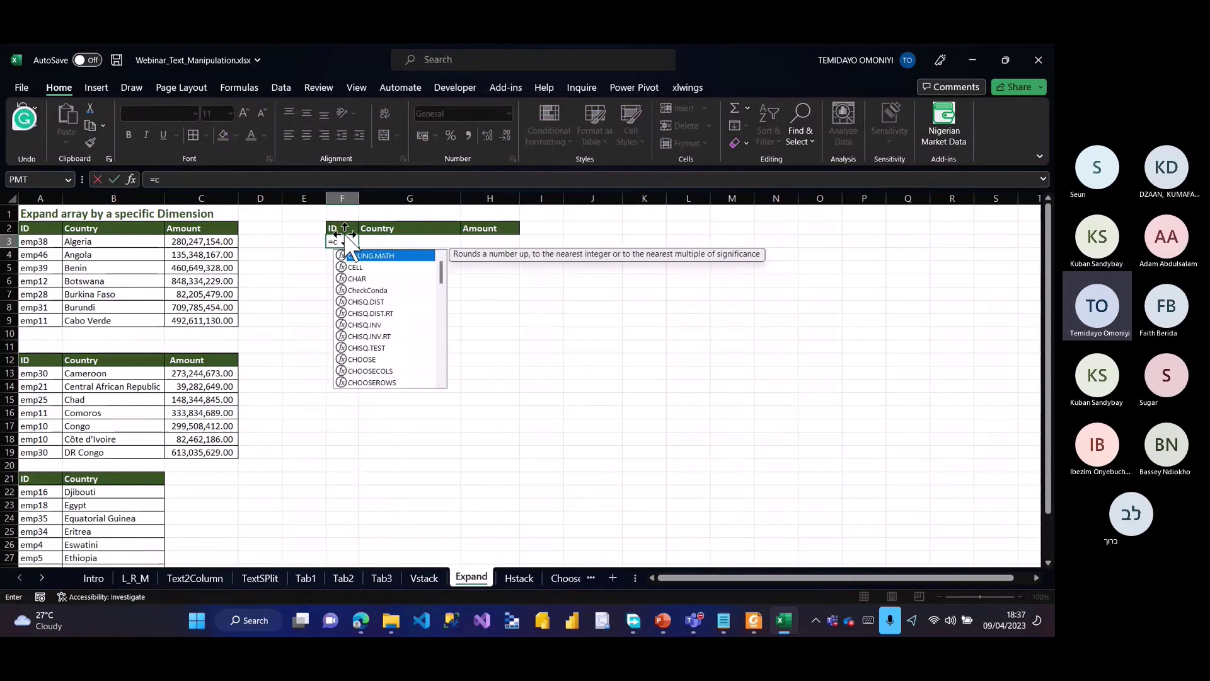
pyautogui.press('BackSpace')
pyautogui.write('VSTACK(')
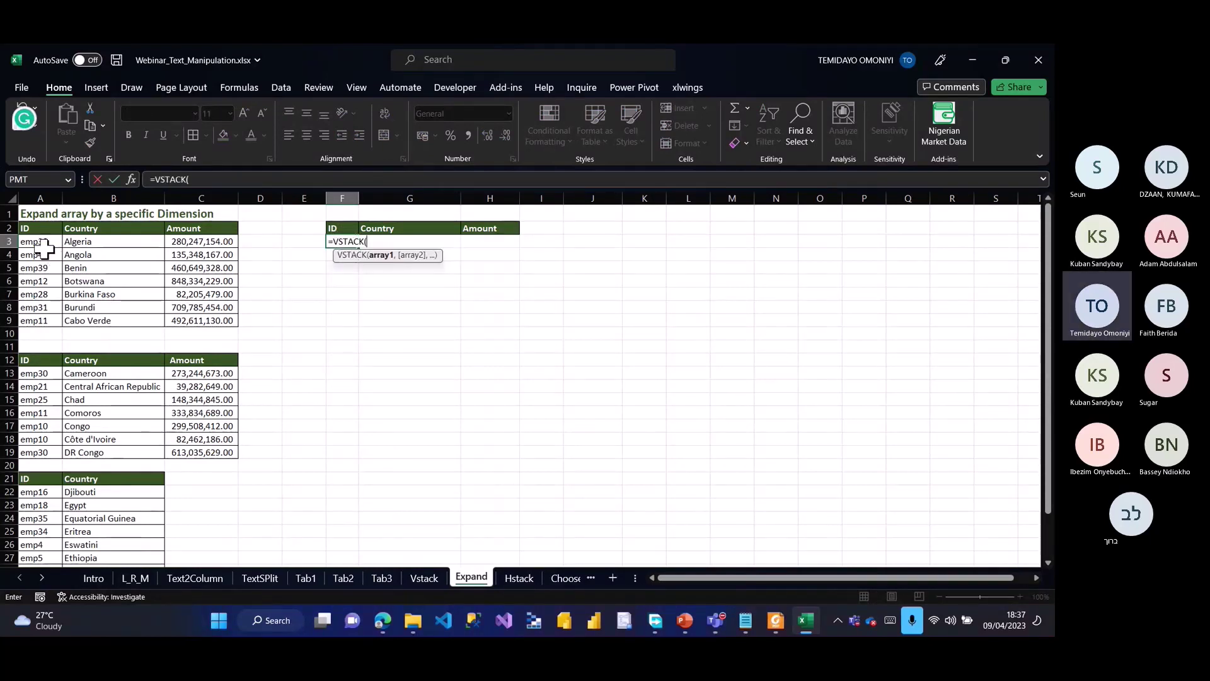
pyautogui.click(39, 241)
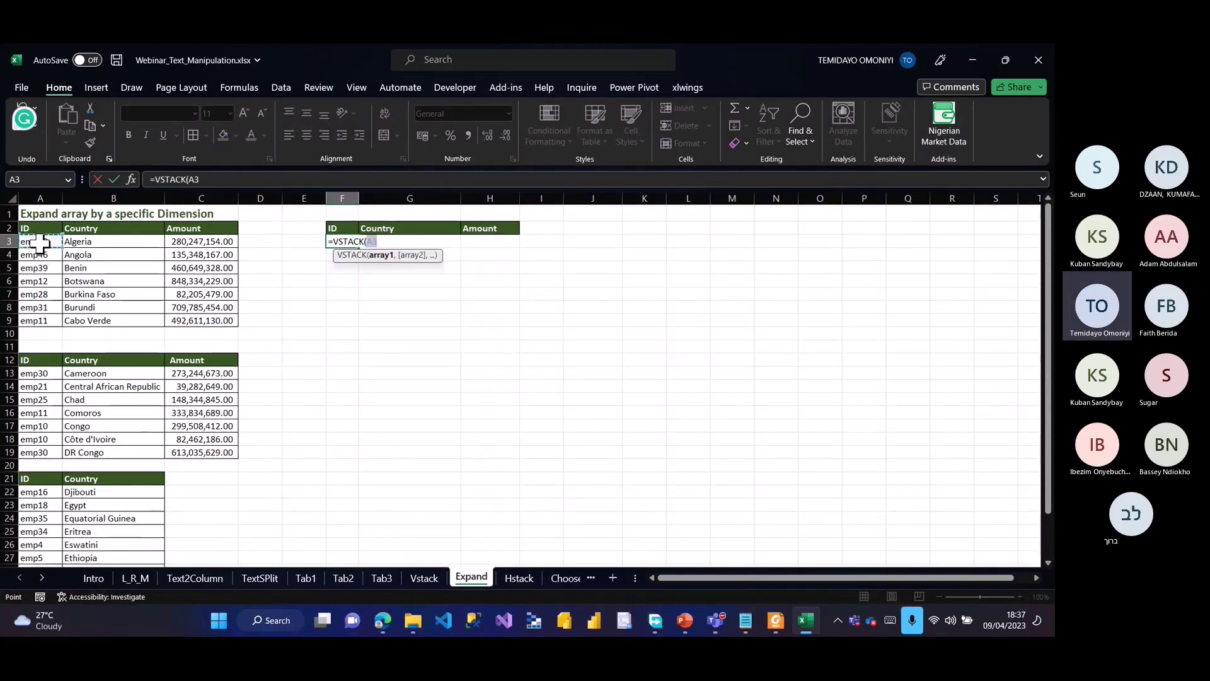
# Step: Add A3:C9 and A13:C19 as the first two arrays of the VSTACK formula in F3
pyautogui.hotkey('ctrl', 'shift', 'Right')
pyautogui.hotkey('ctrl', 'shift', 'Down')
pyautogui.write(',')
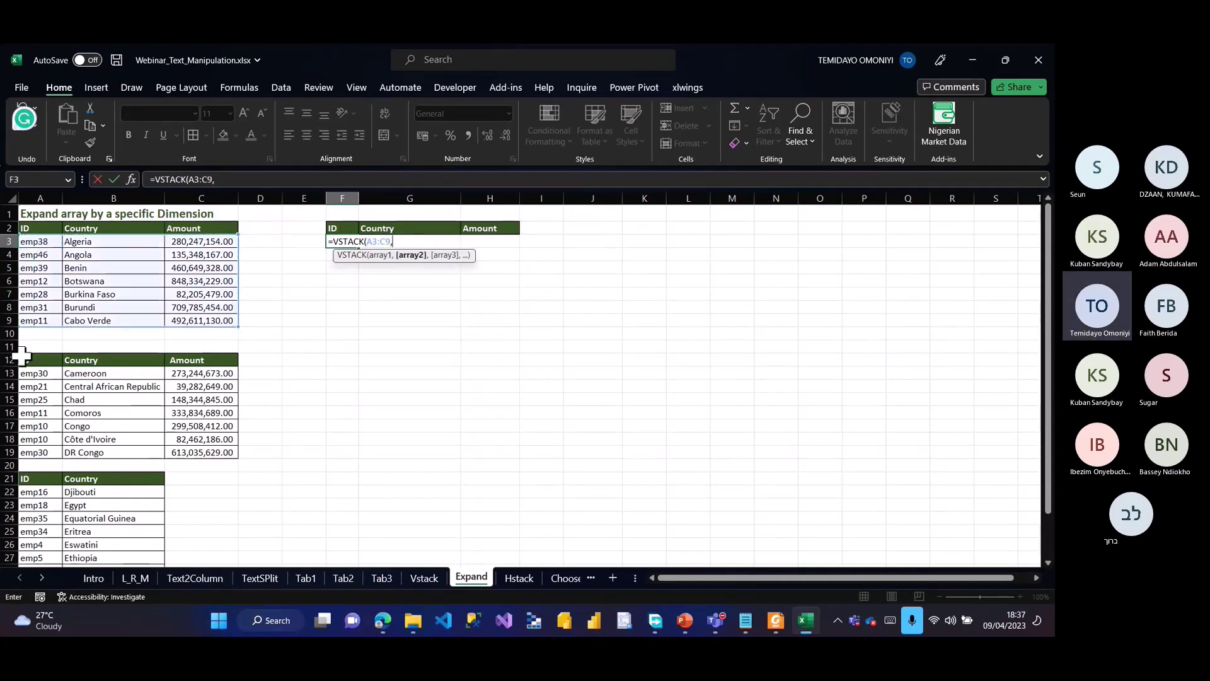
pyautogui.click(38, 373)
pyautogui.hotkey('ctrl', 'shift', 'Right')
pyautogui.hotkey('ctrl', 'shift', 'Down')
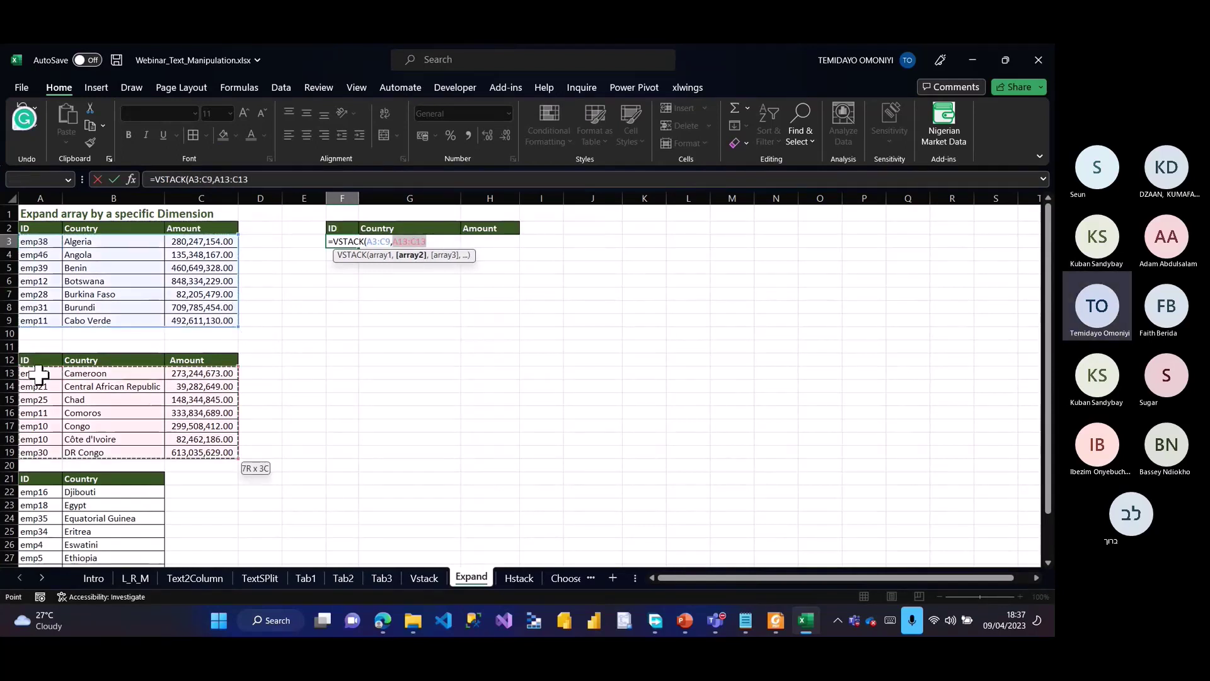
pyautogui.write(',')
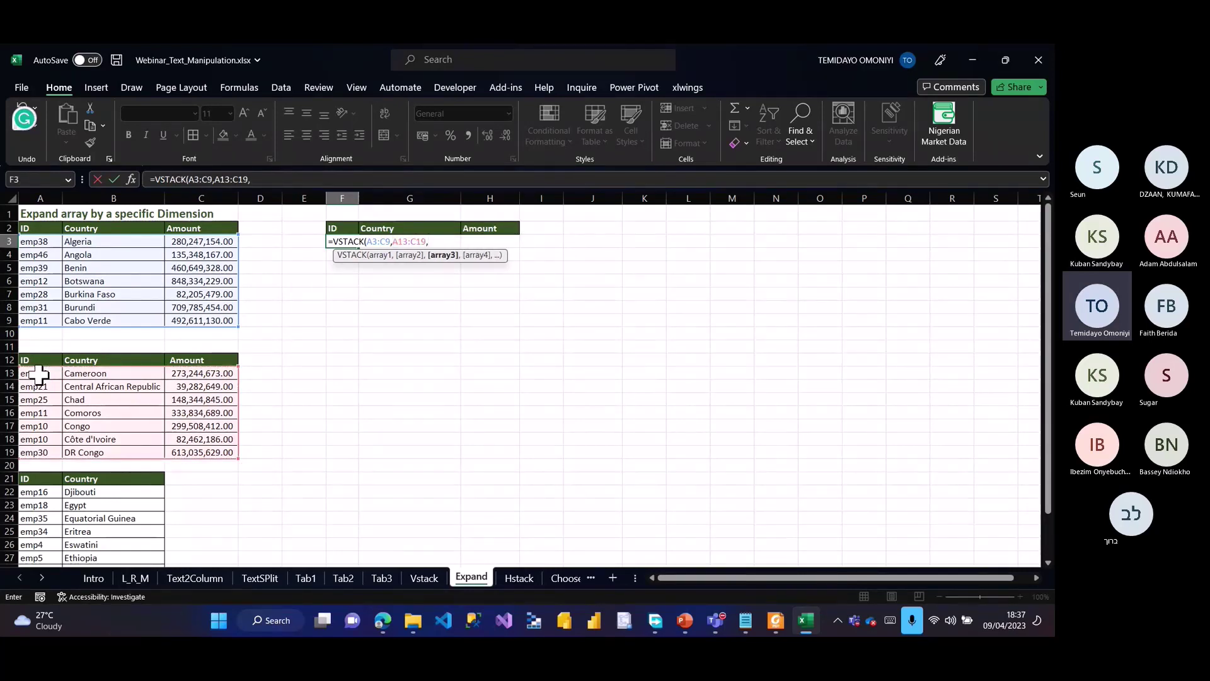
# Step: Nest an EXPAND function as the third VSTACK array, using A22:B28 as its source range
pyautogui.write('ex')
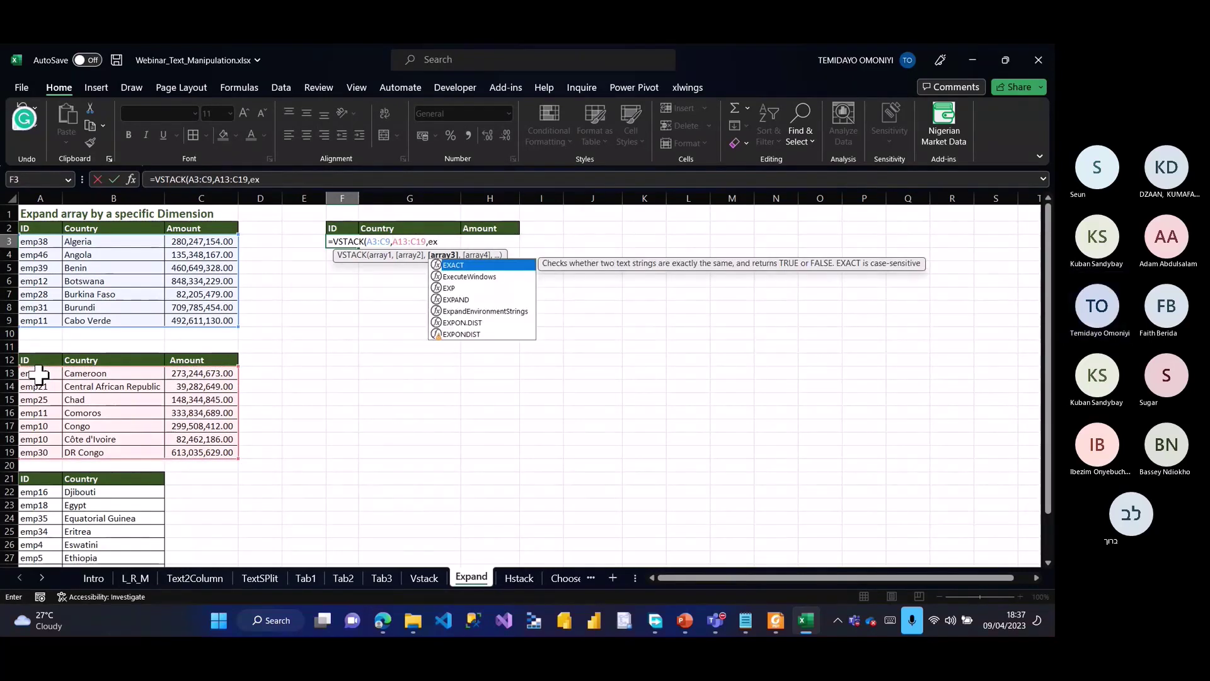
pyautogui.press('Down')
pyautogui.press('Down')
pyautogui.press('Down')
pyautogui.press('Tab')
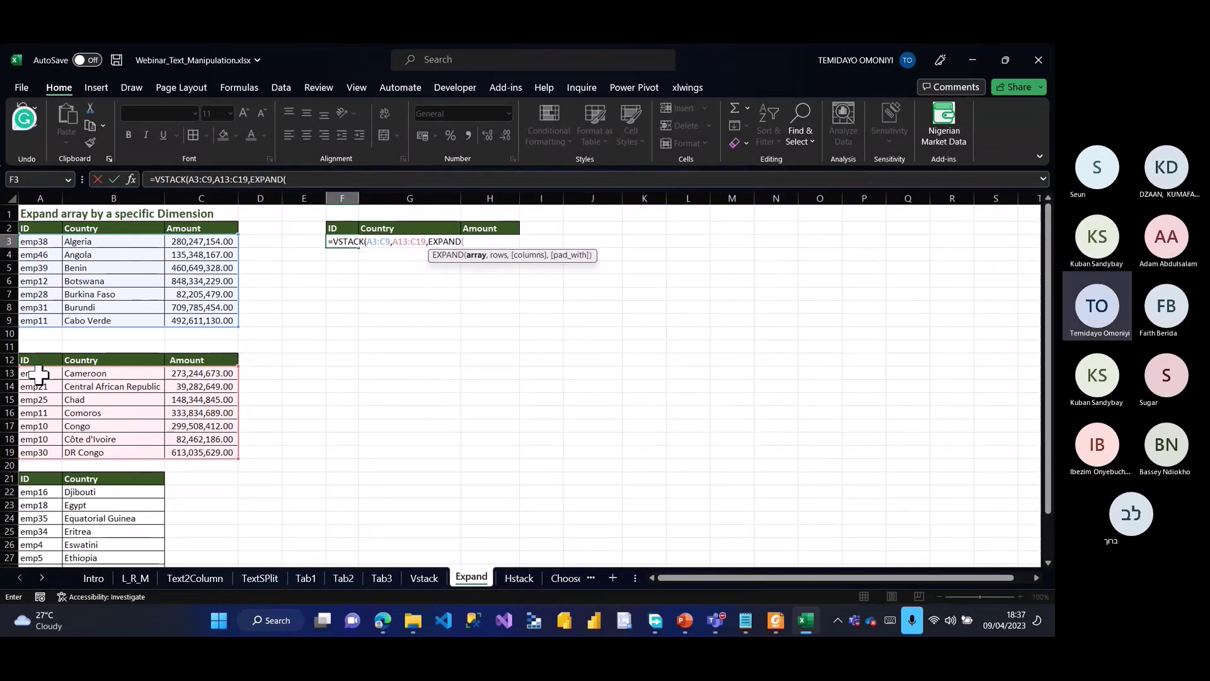
pyautogui.click(38, 492)
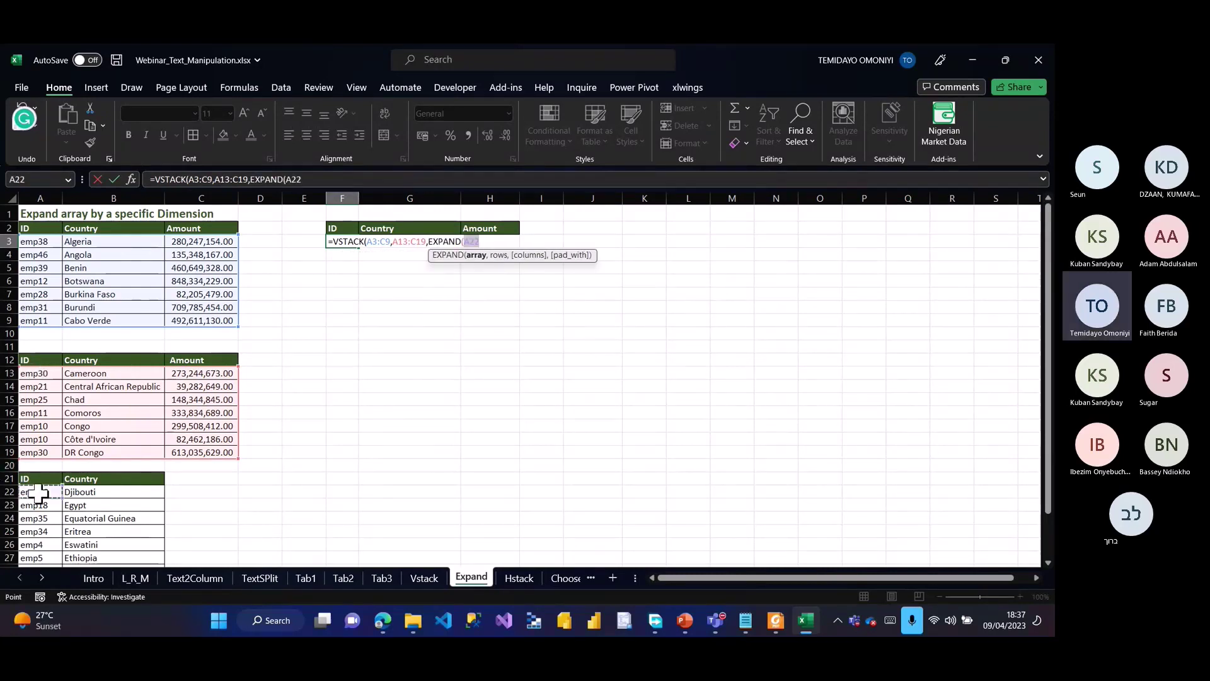
pyautogui.hotkey('shift', 'Right')
pyautogui.hotkey('ctrl', 'shift', 'Down')
pyautogui.write(',')
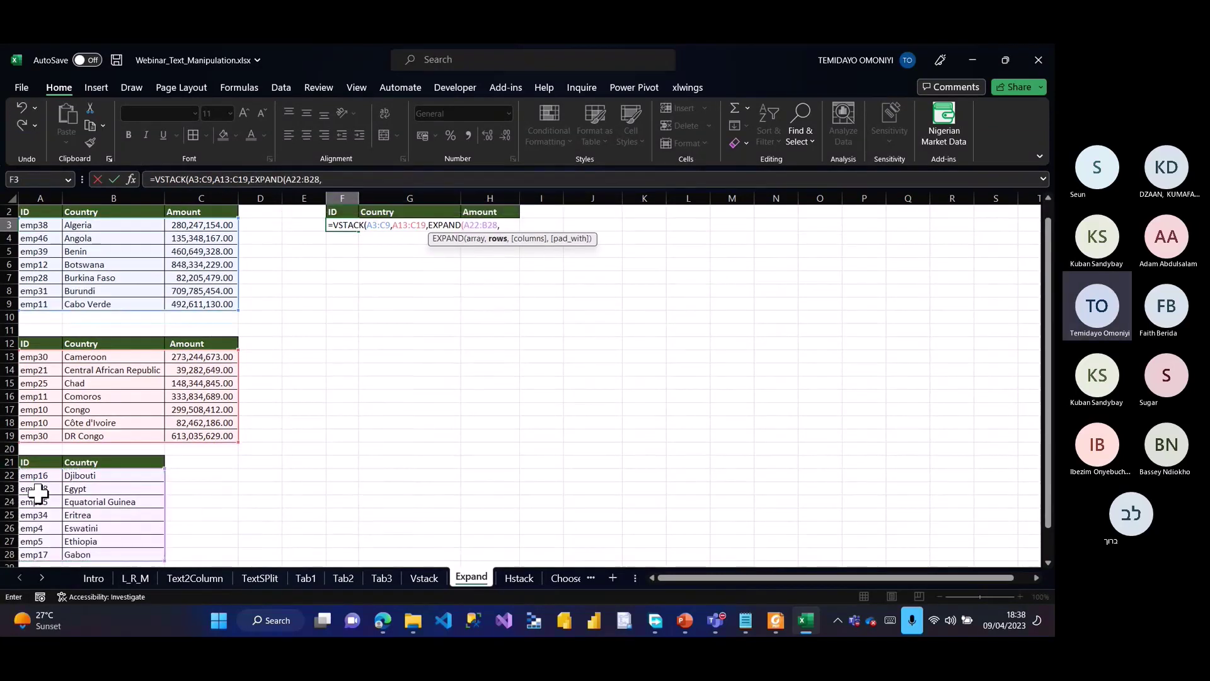
# Step: Skip EXPAND's rows argument, set 3 columns padded with "Not_Available", and complete the formula
pyautogui.write(',')
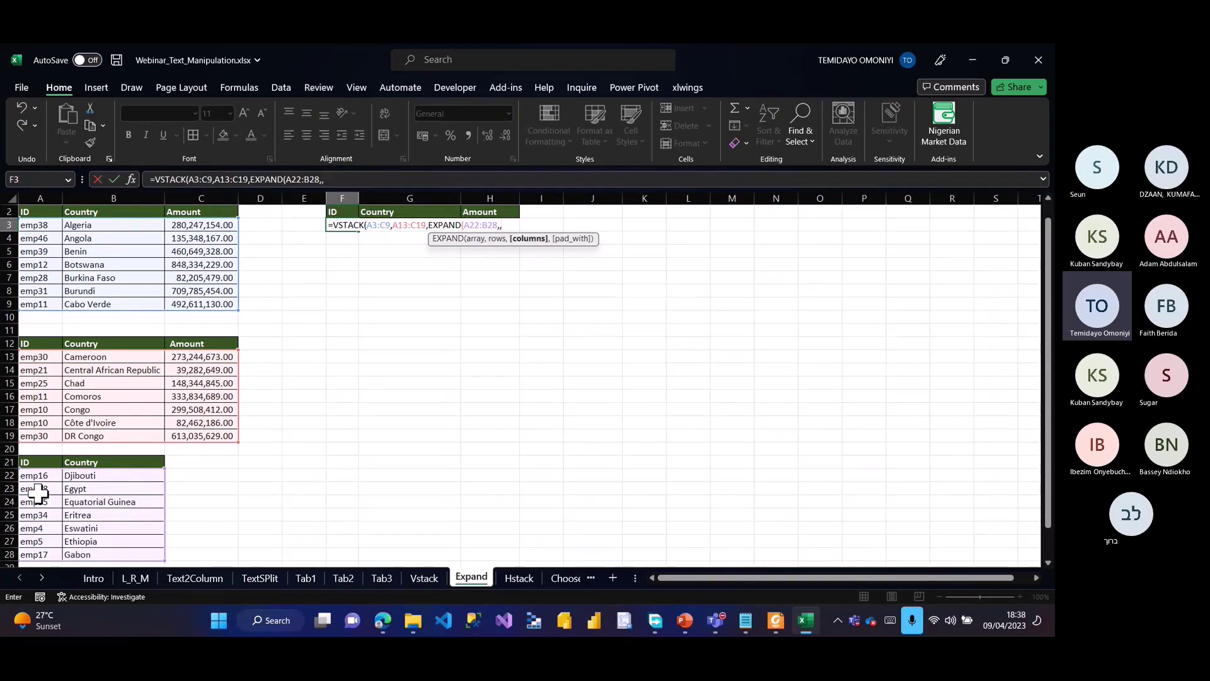
pyautogui.write('3,')
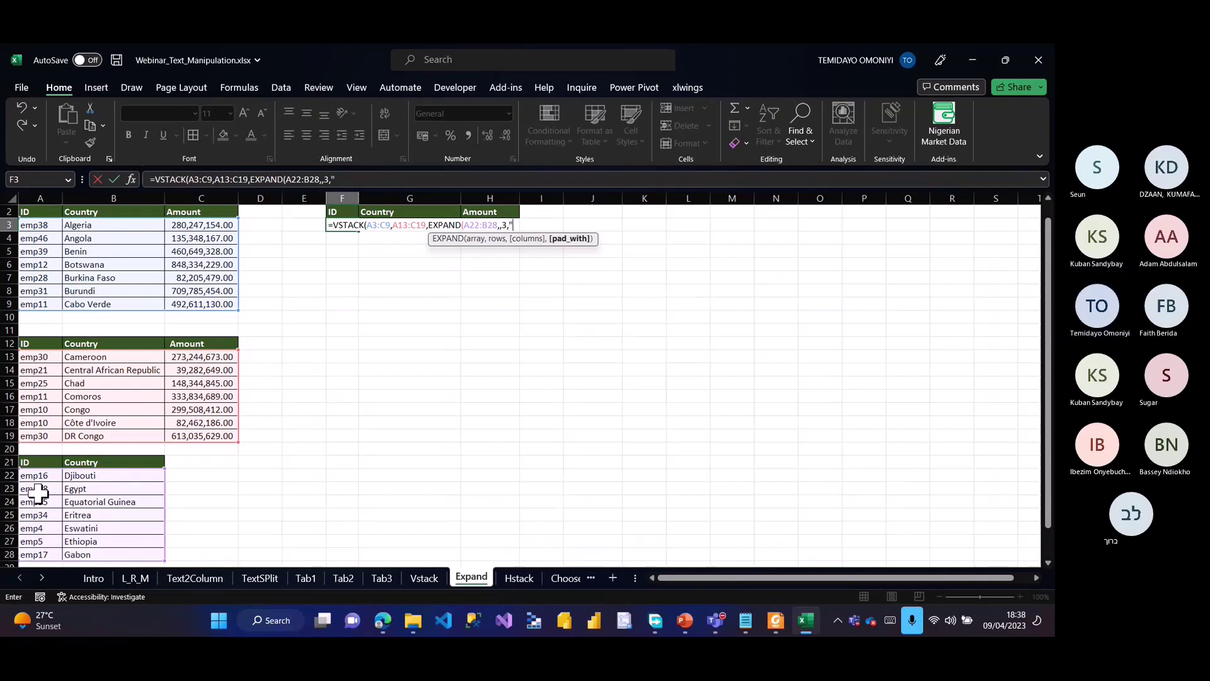
pyautogui.write('"Not_Available')
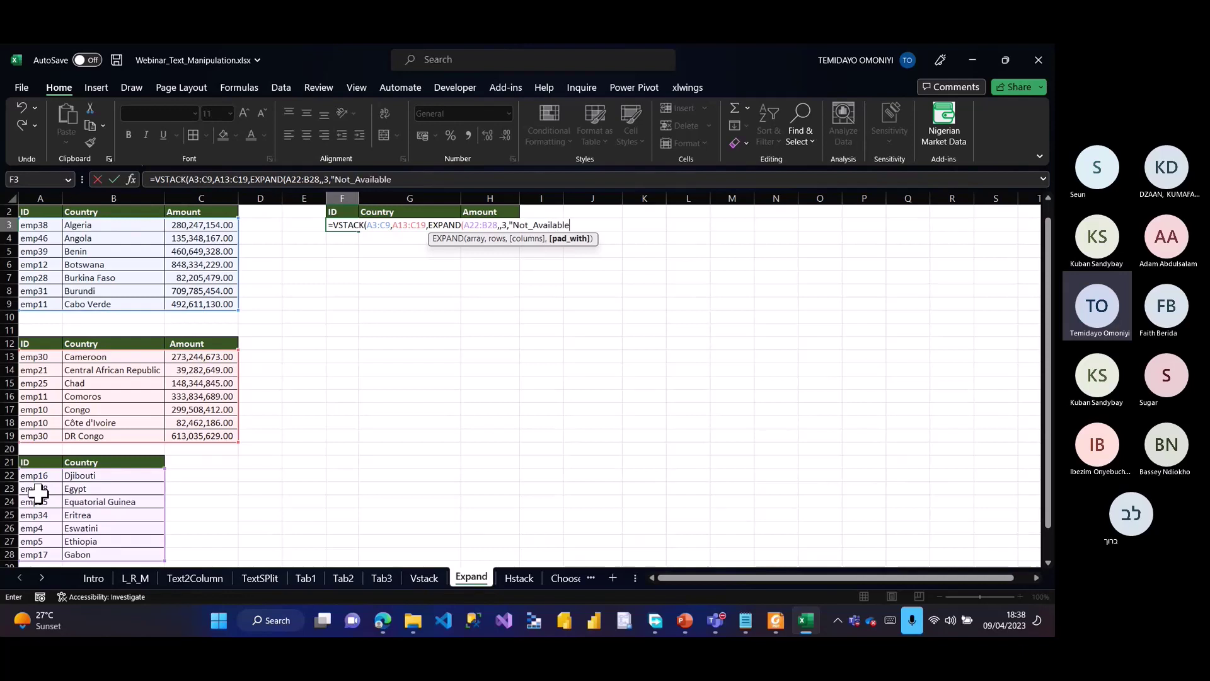
pyautogui.write('"))')
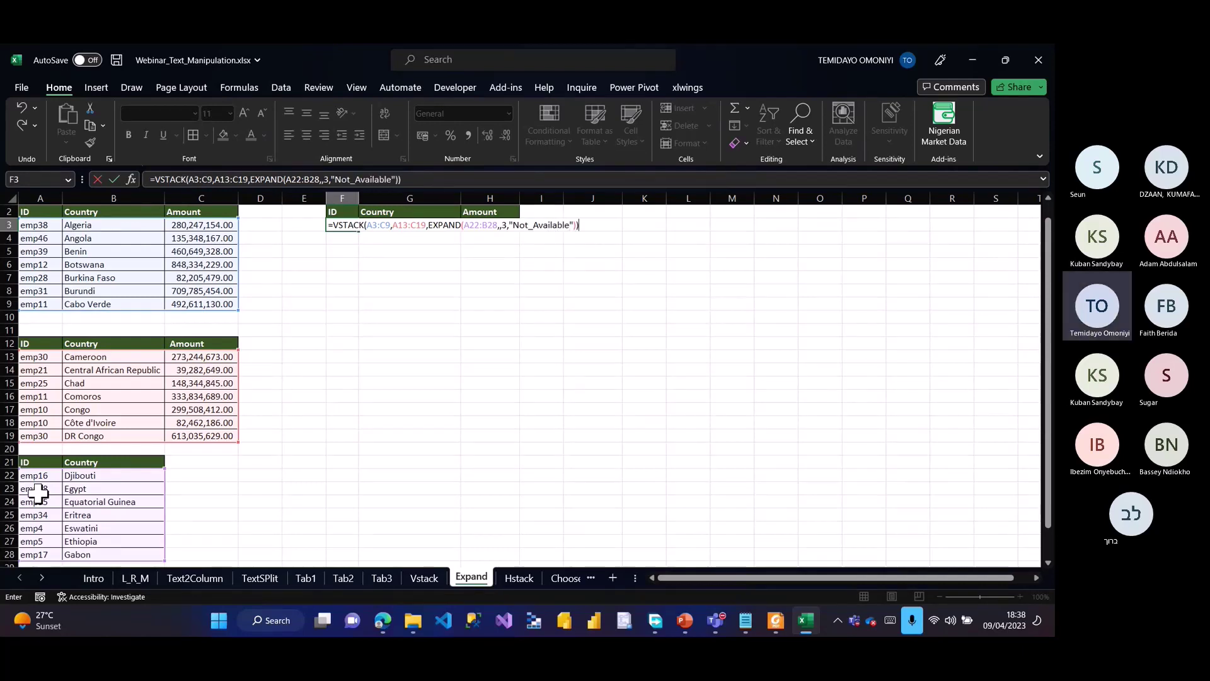
pyautogui.press('Return')
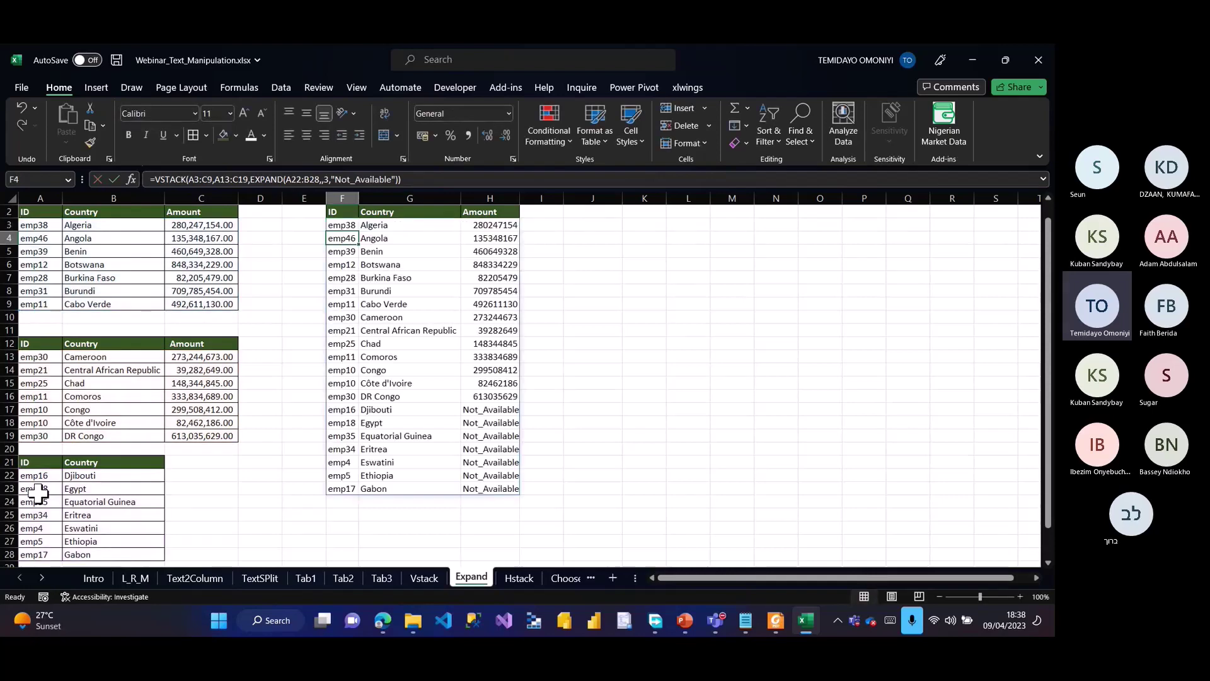
# Step: Apply cell borders to the whole stacked output range F3:H23
pyautogui.click(333, 221)
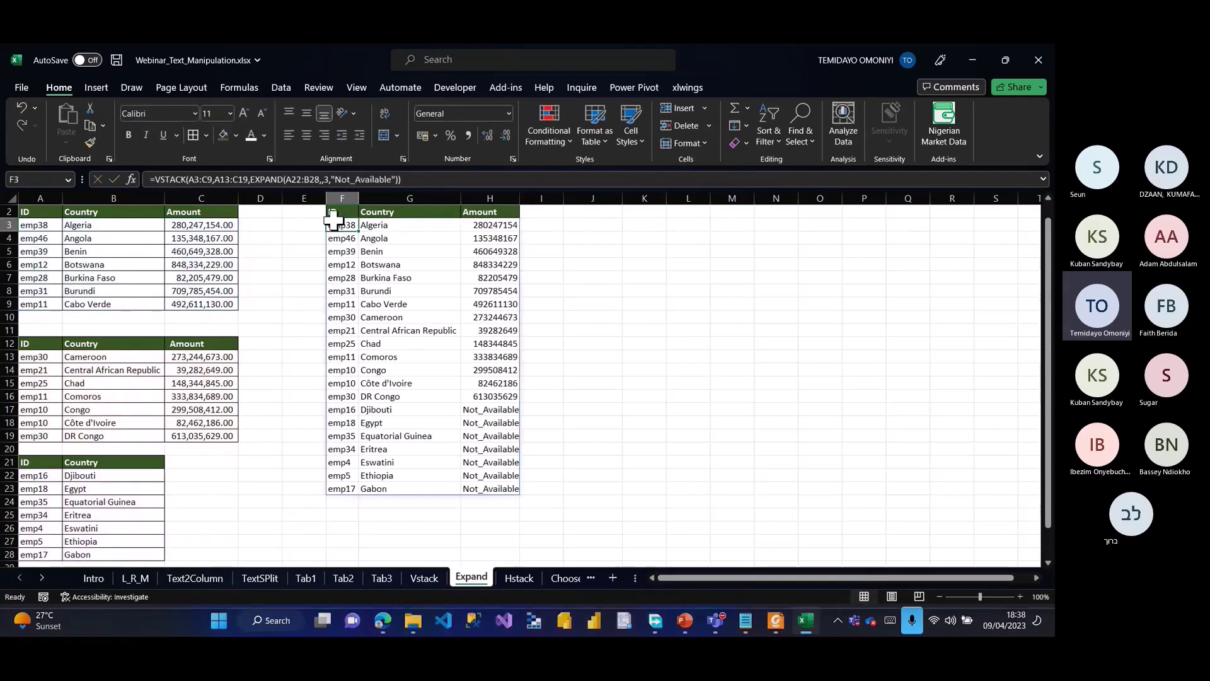
pyautogui.hotkey('ctrl', 'shift', 'Right')
pyautogui.hotkey('ctrl', 'shift', 'Down')
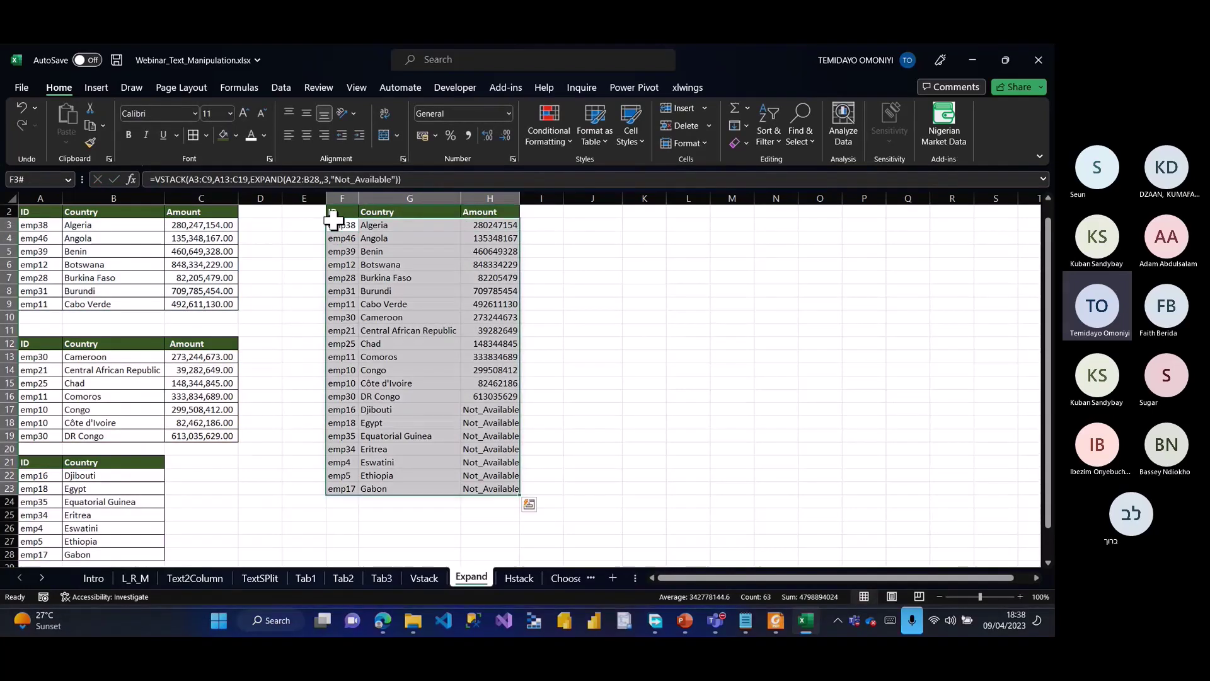
pyautogui.click(192, 134)
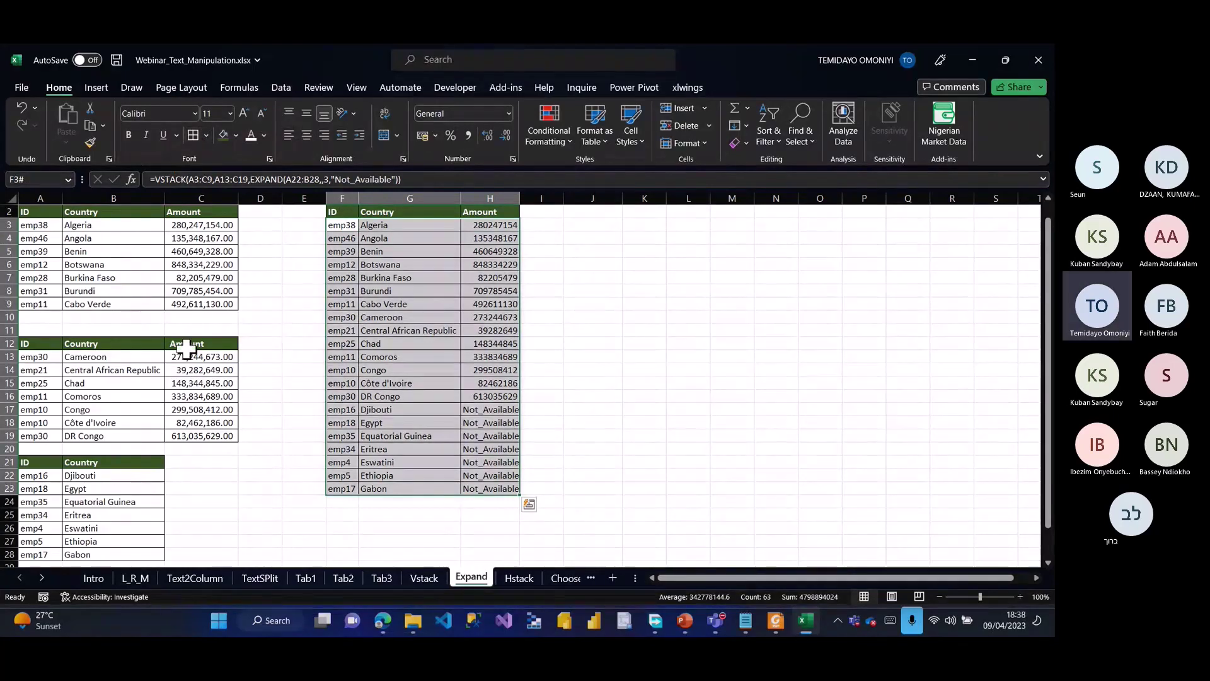
# Step: Enter the header Amount in C21 and copy the formatting of header cell C12 onto it
pyautogui.click(187, 463)
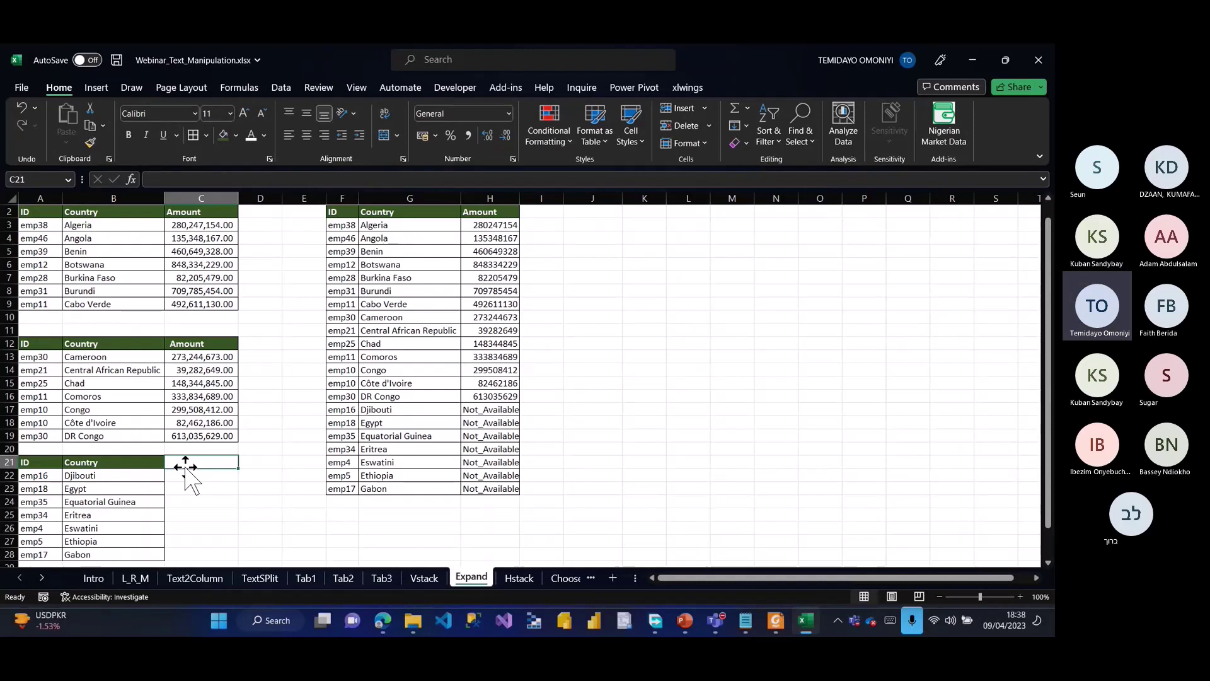
pyautogui.write('Amoun')
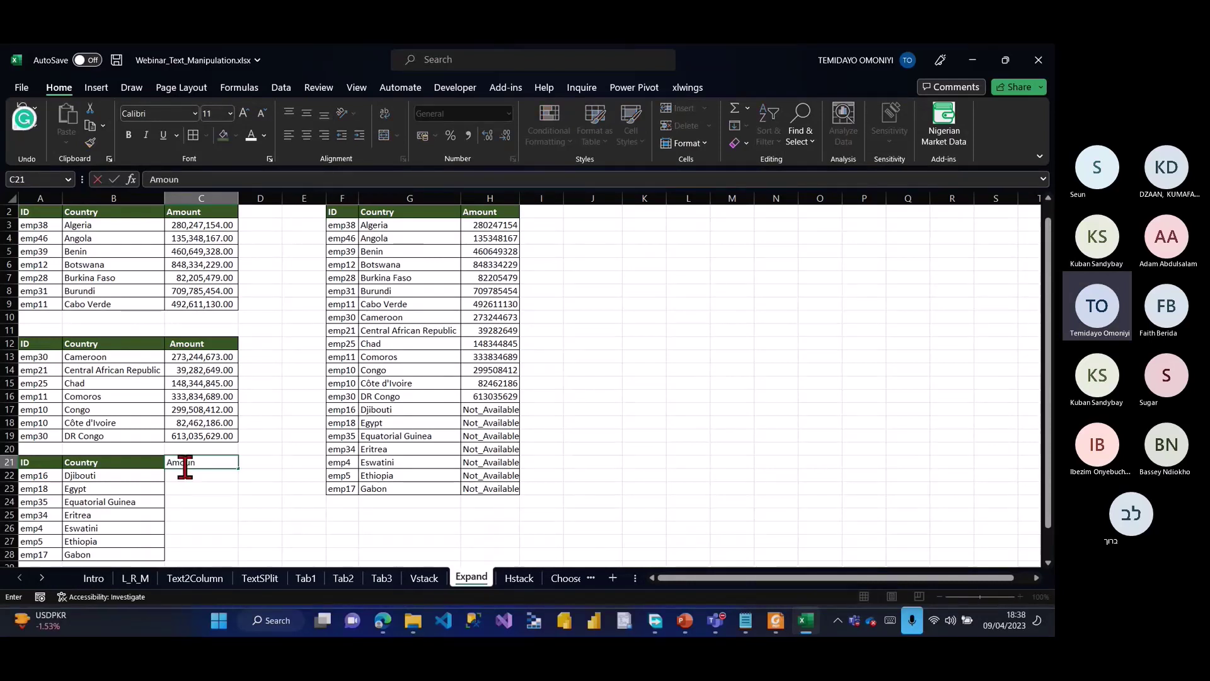
pyautogui.write('t')
pyautogui.press('Return')
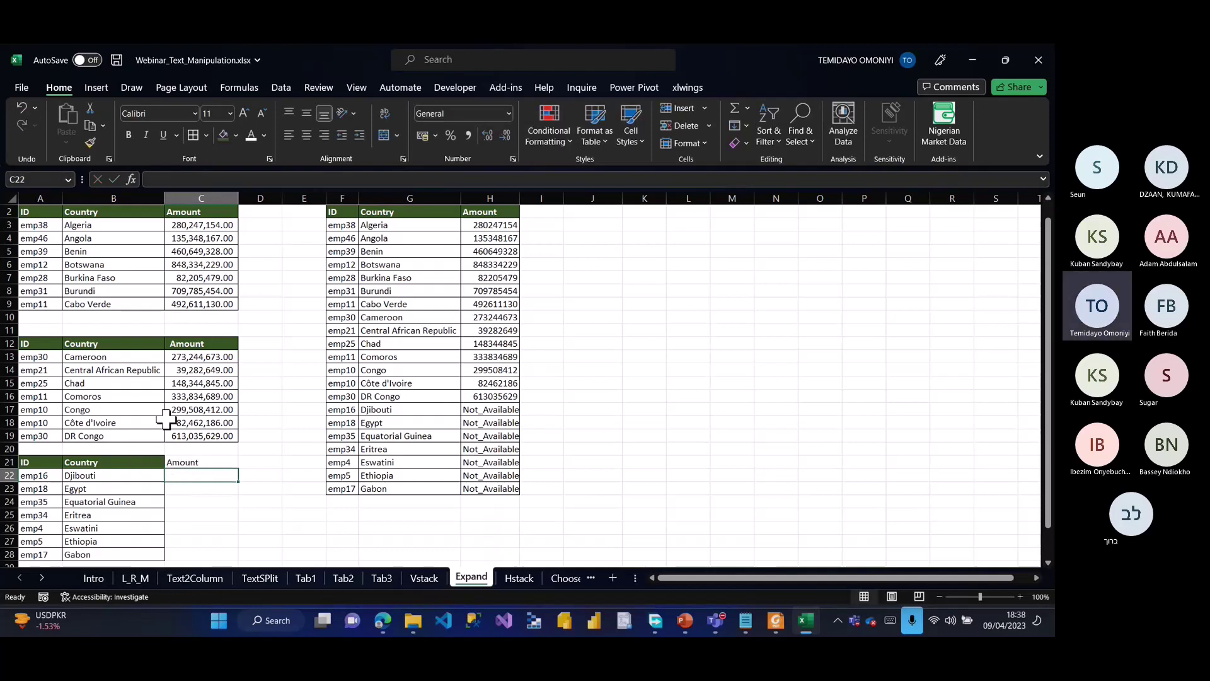
pyautogui.click(183, 344)
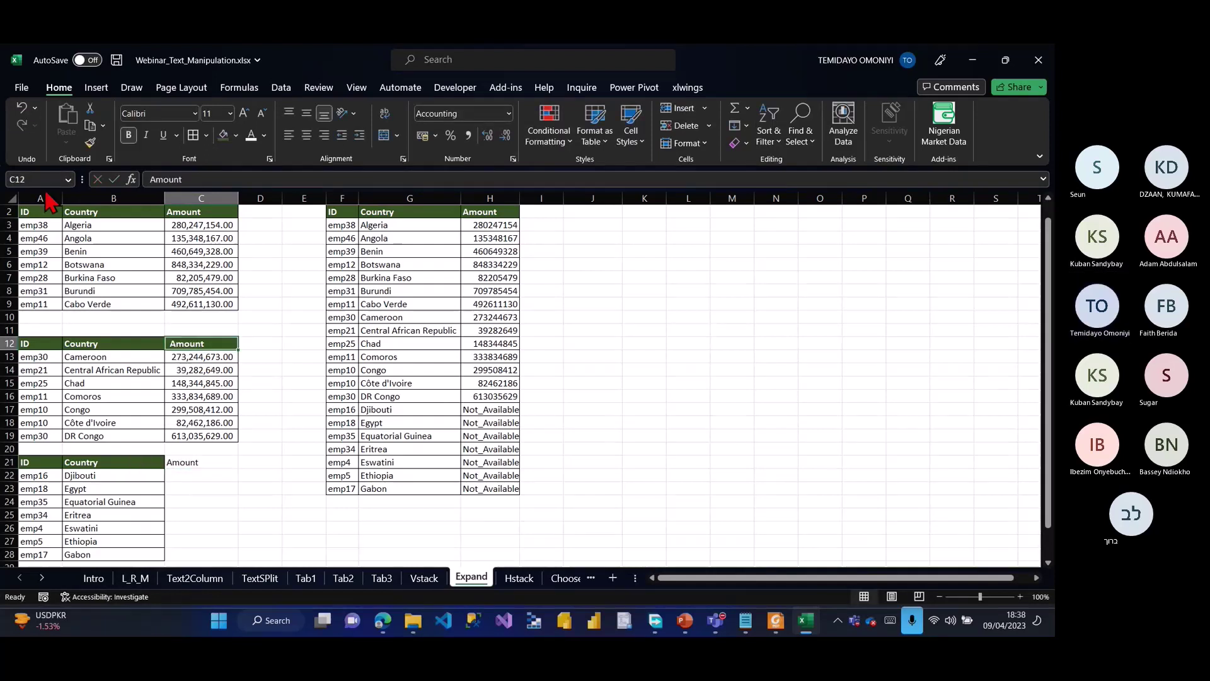
pyautogui.click(88, 144)
pyautogui.click(189, 463)
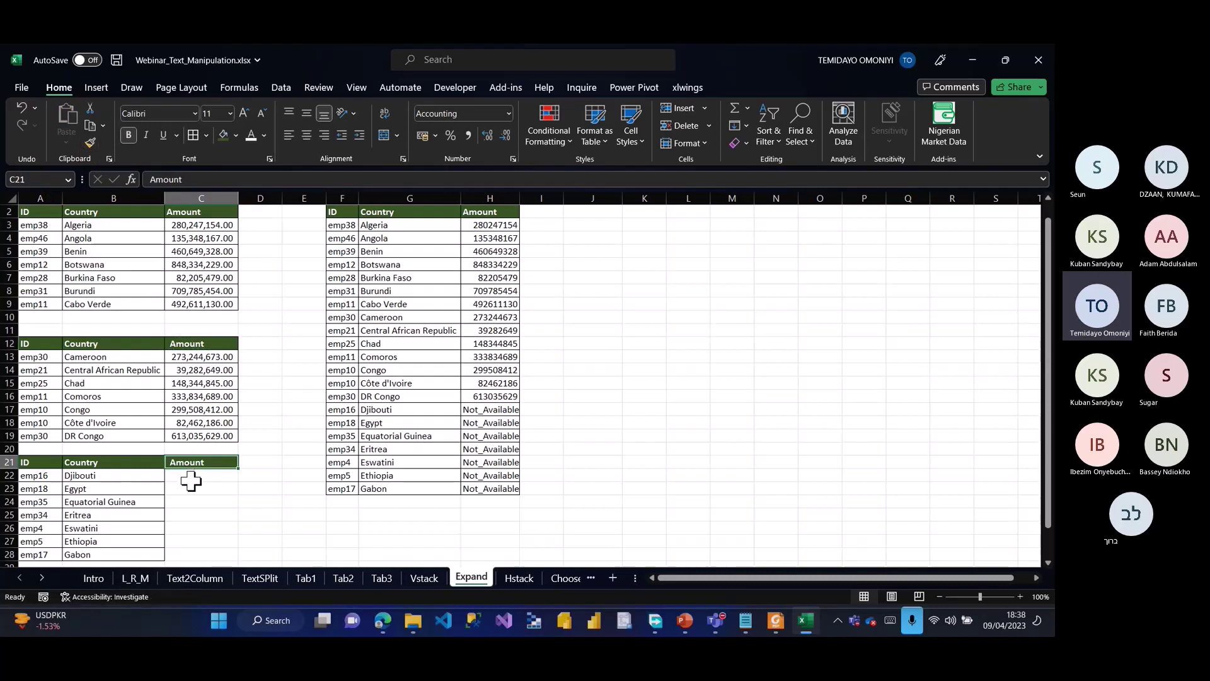
# Step: Fill C22:C28 with random amounts using =RANDBETWEEN(1e6,1e9)
pyautogui.moveTo(190, 481); pyautogui.dragTo(190, 559)
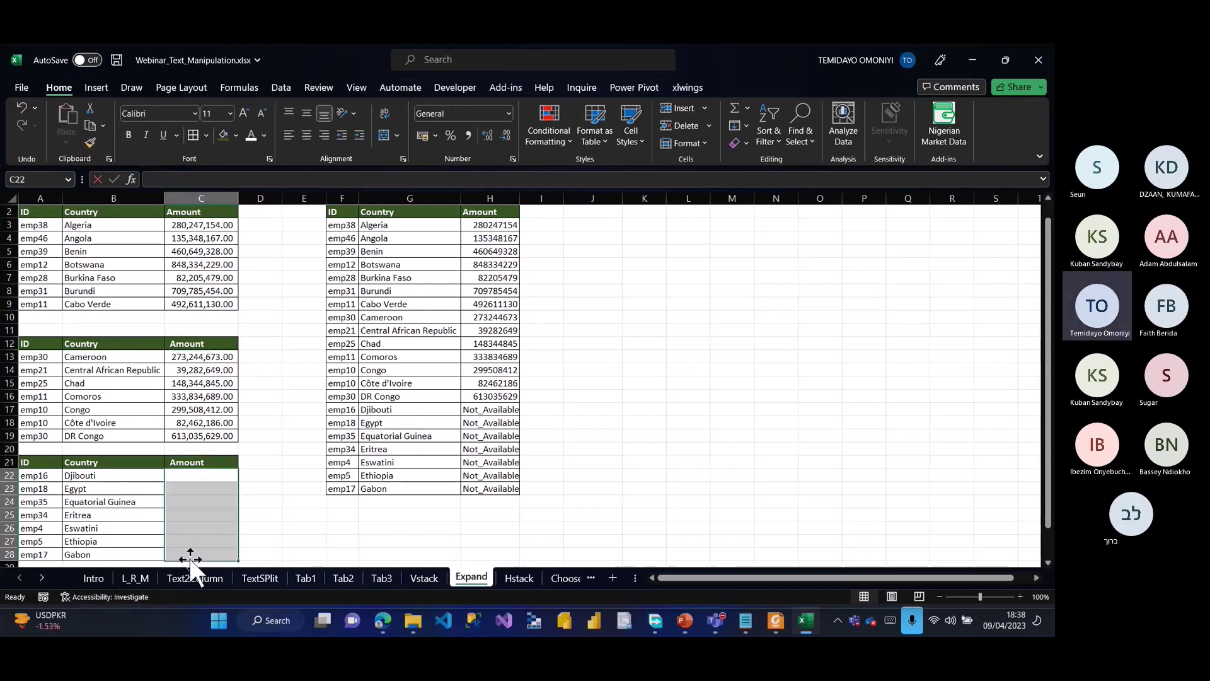
pyautogui.write('=rand')
pyautogui.press('Down')
pyautogui.press('Down')
pyautogui.press('Tab')
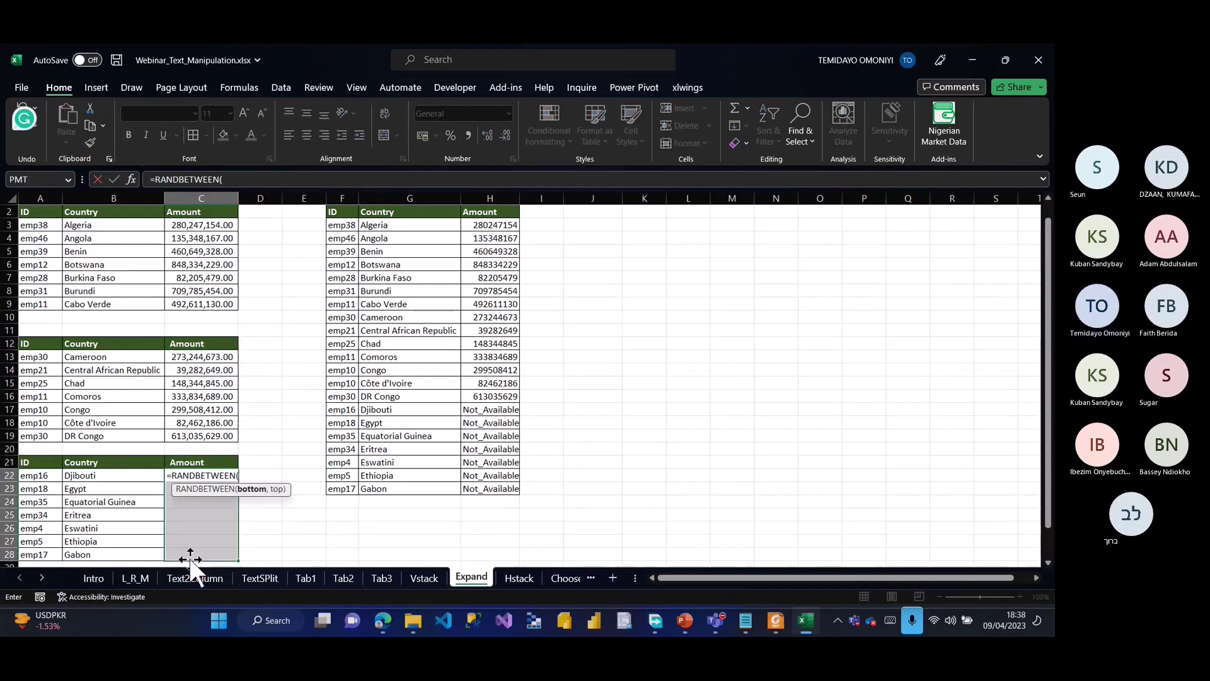
pyautogui.write('1e6')
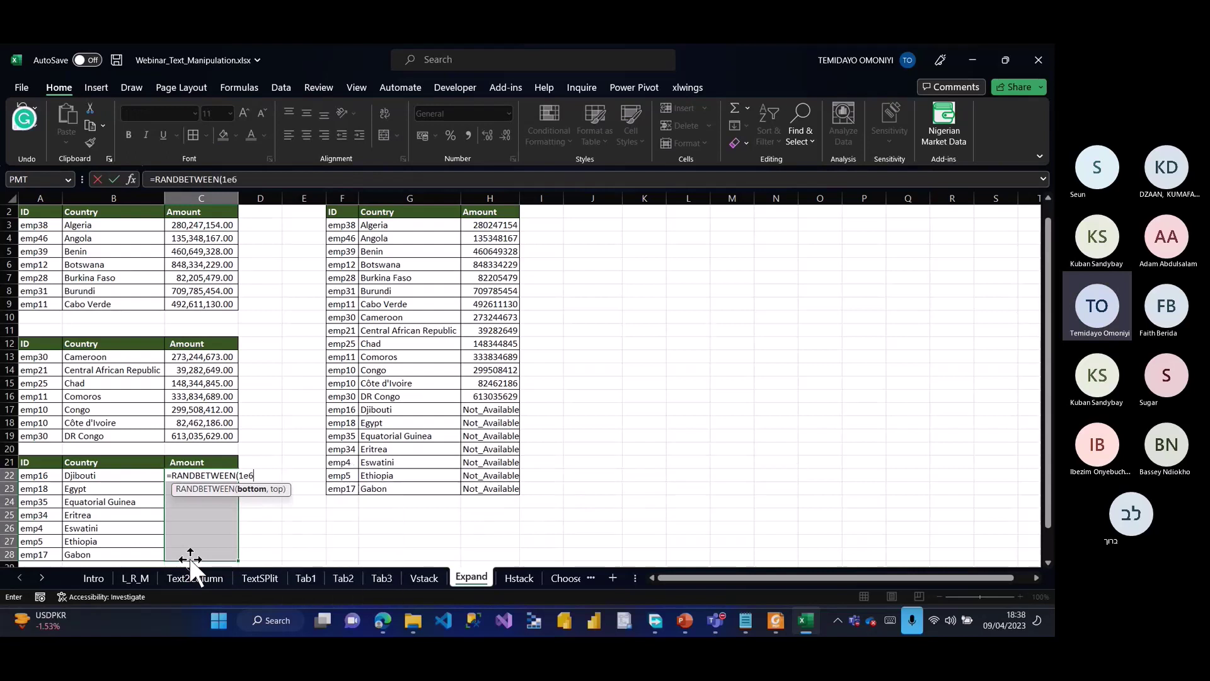
pyautogui.write(',1e9)')
pyautogui.hotkey('ctrl', 'Return')
pyautogui.press('Return')
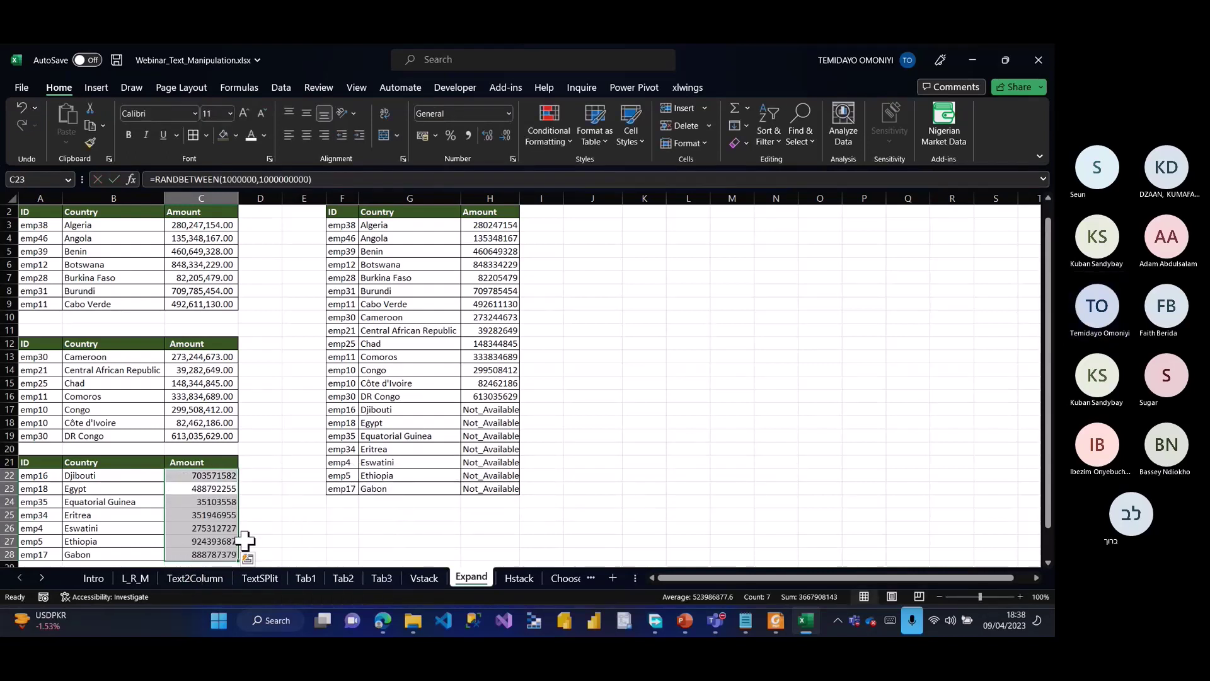
pyautogui.click(340, 225)
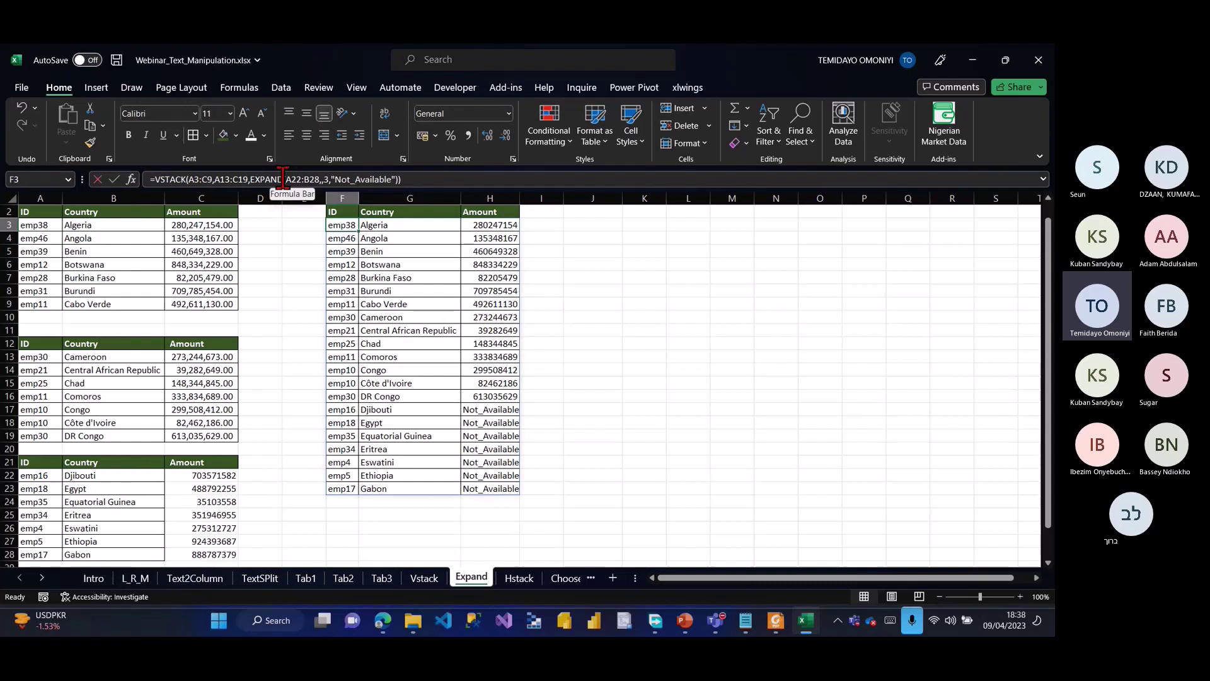
pyautogui.click(283, 177)
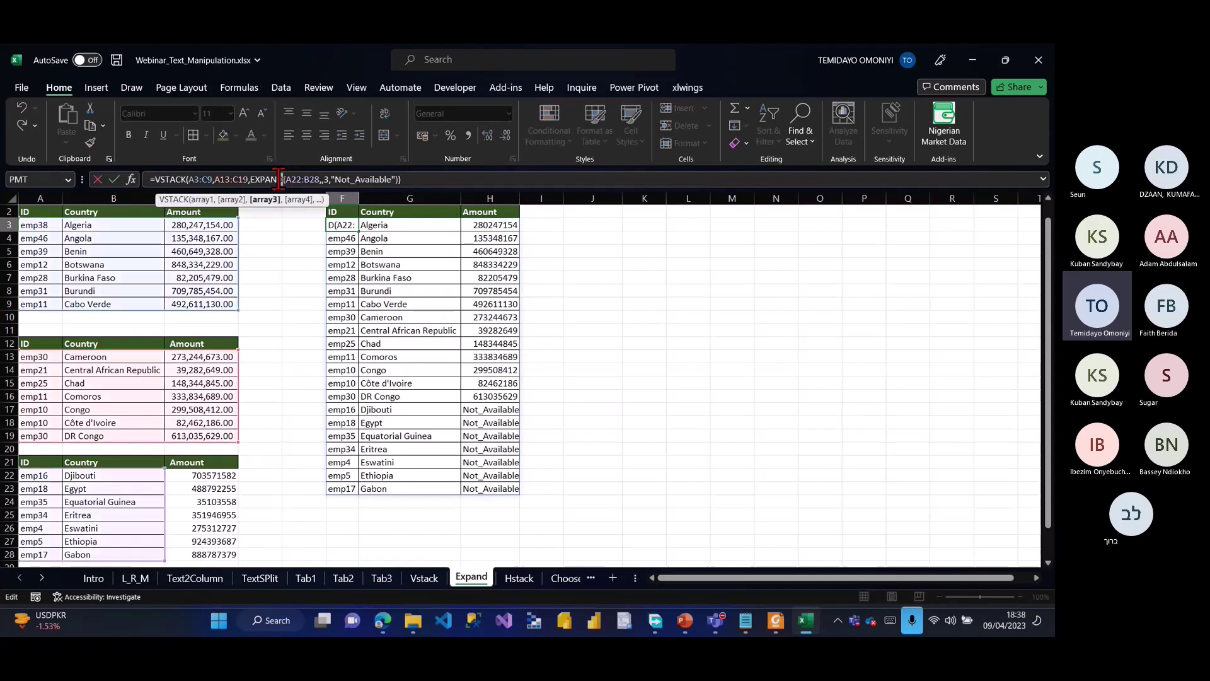
pyautogui.click(249, 179)
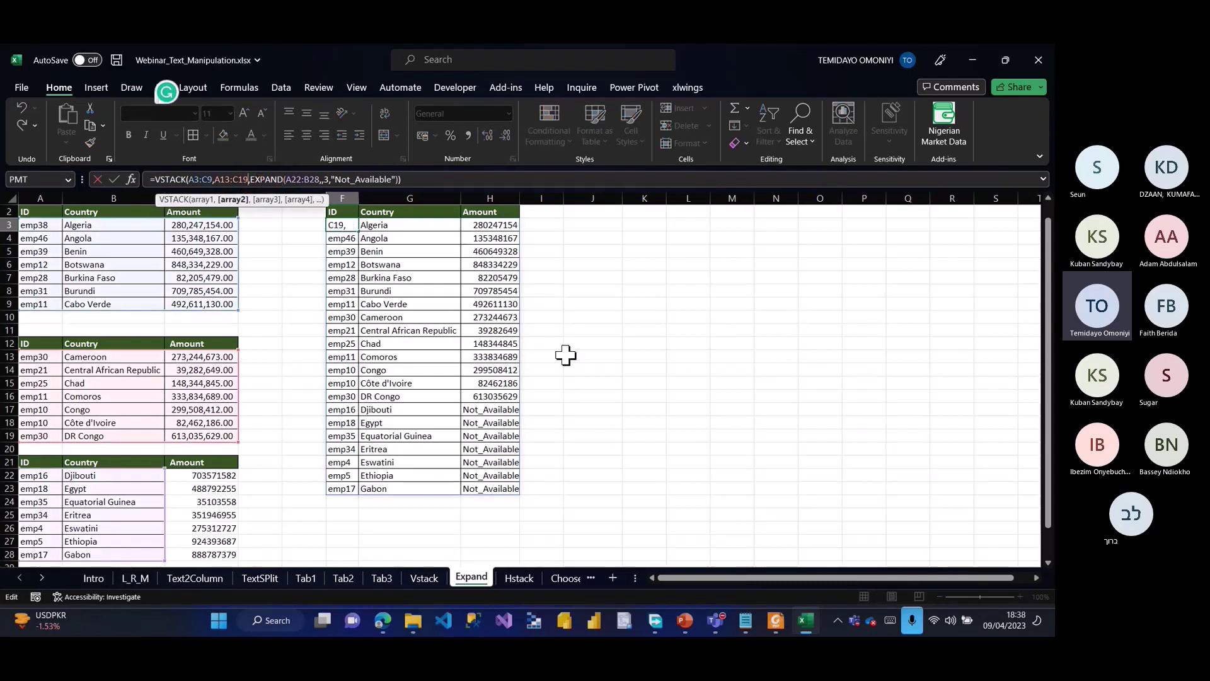
pyautogui.press('Escape')
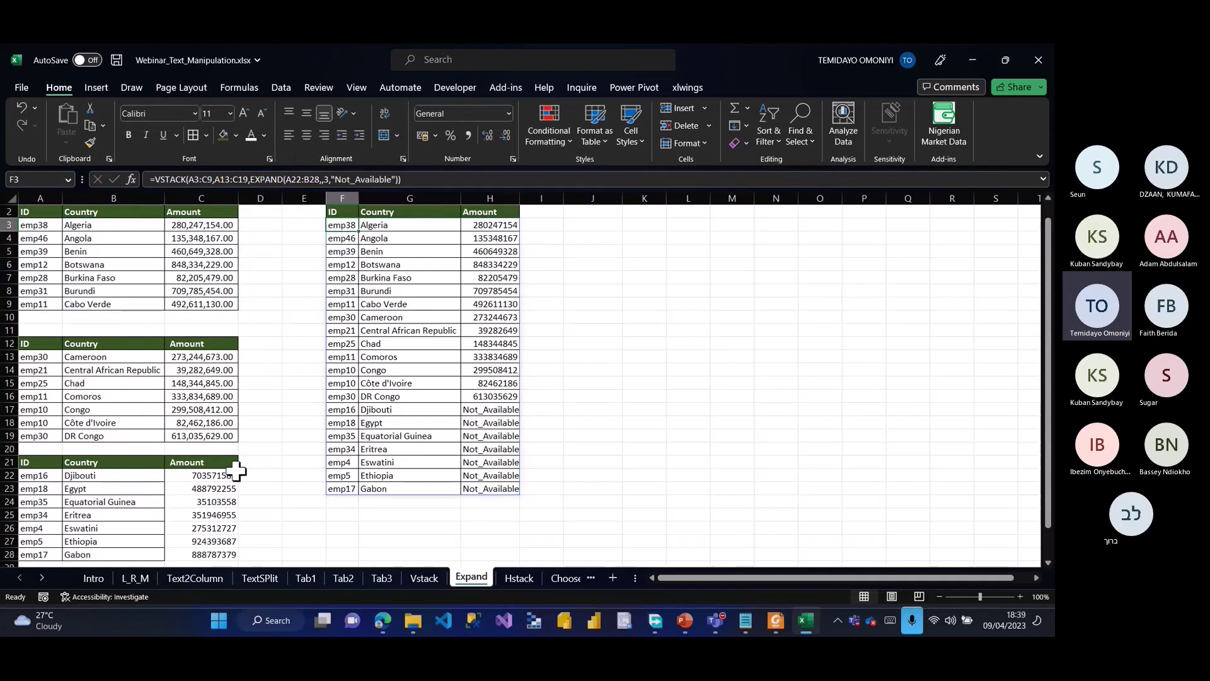
# Step: Clear the amounts in C22:C28 and the Amount header text in C21
pyautogui.click(235, 474)
pyautogui.hotkey('ctrl', 'shift', 'Down')
pyautogui.press('Delete')
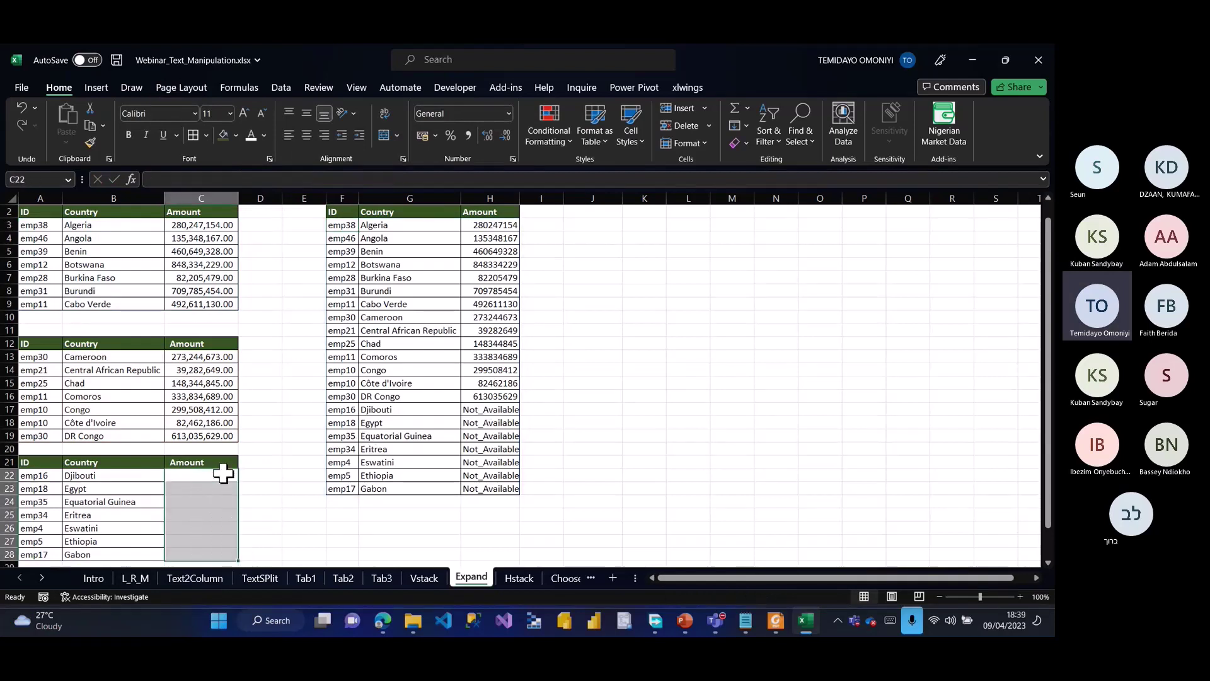
pyautogui.click(189, 462)
pyautogui.press('Delete')
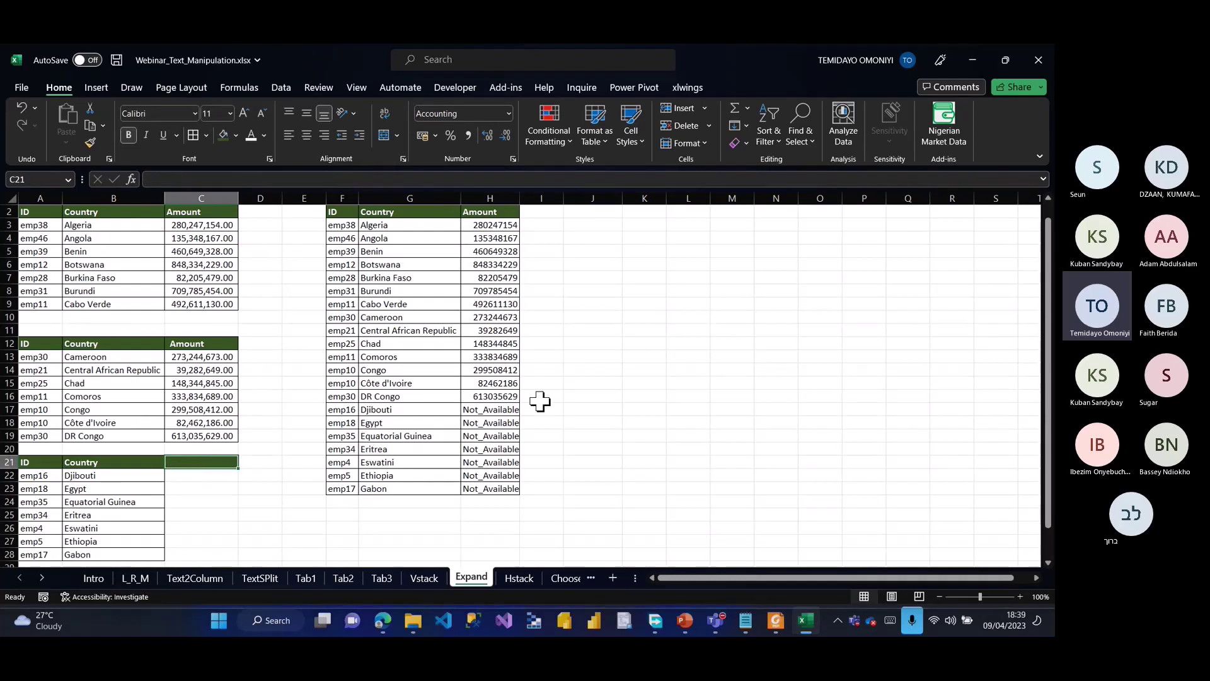
# Step: Examine the Amount column of the stacked output and the padded cells belonging to the third table
pyautogui.click(472, 410)
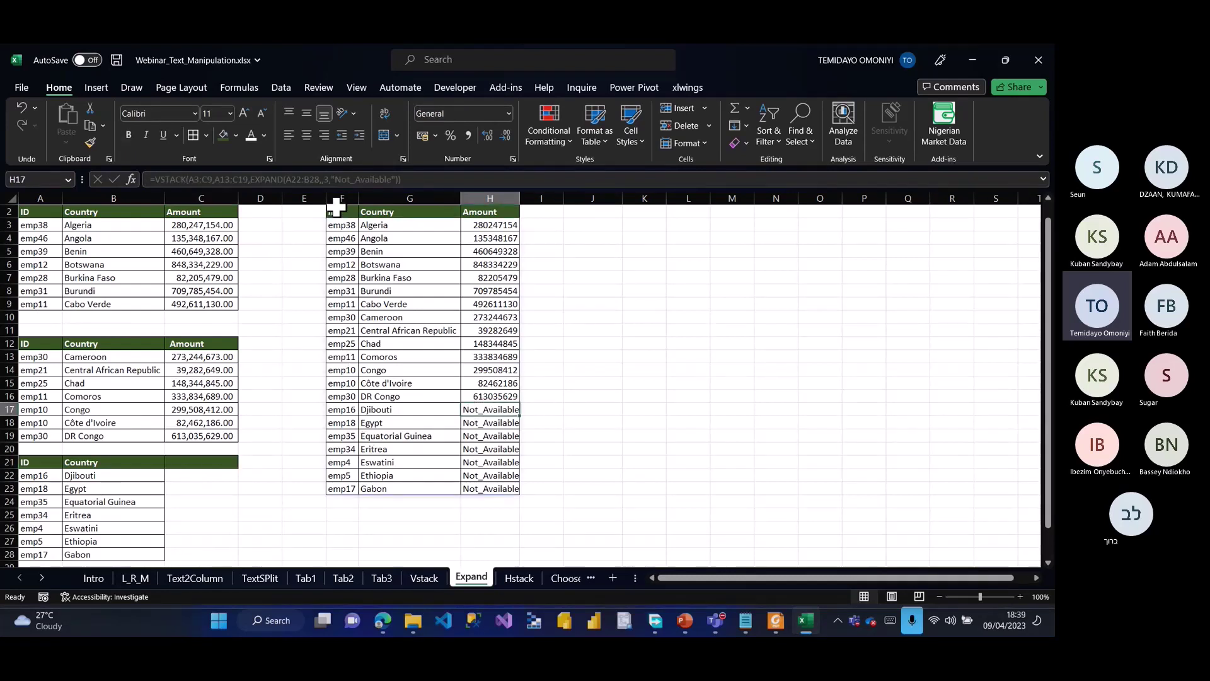
pyautogui.click(498, 226)
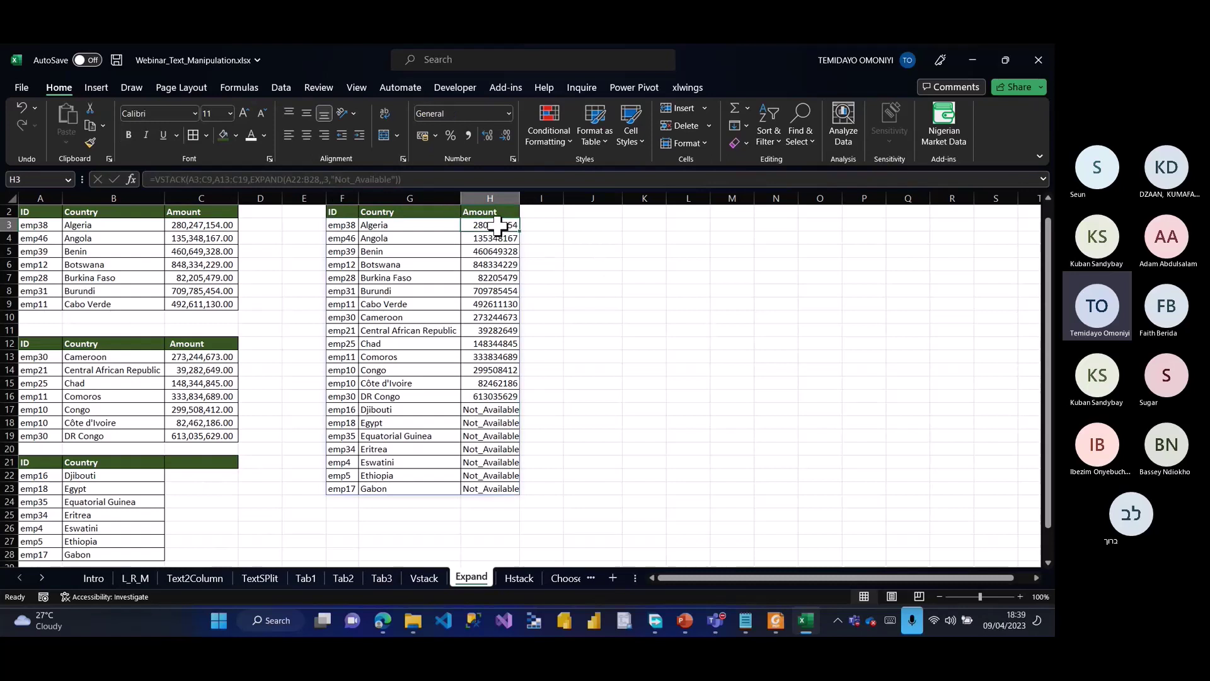
pyautogui.hotkey('ctrl', 'shift', 'Down')
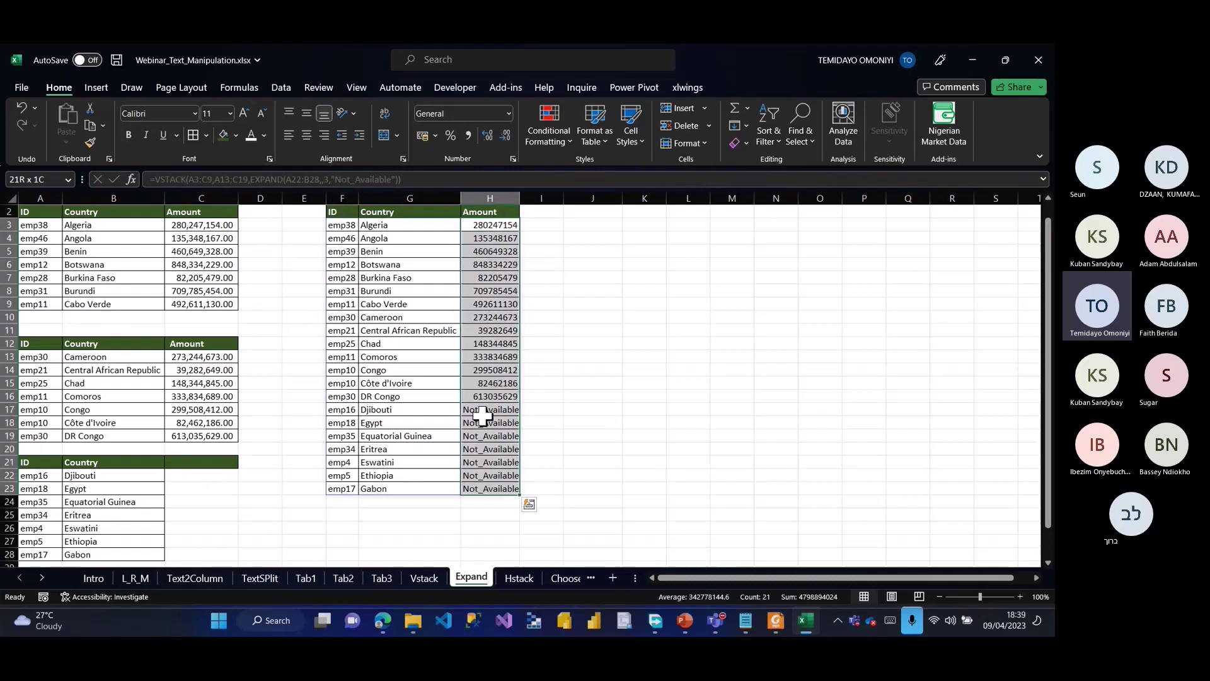
pyautogui.click(477, 418)
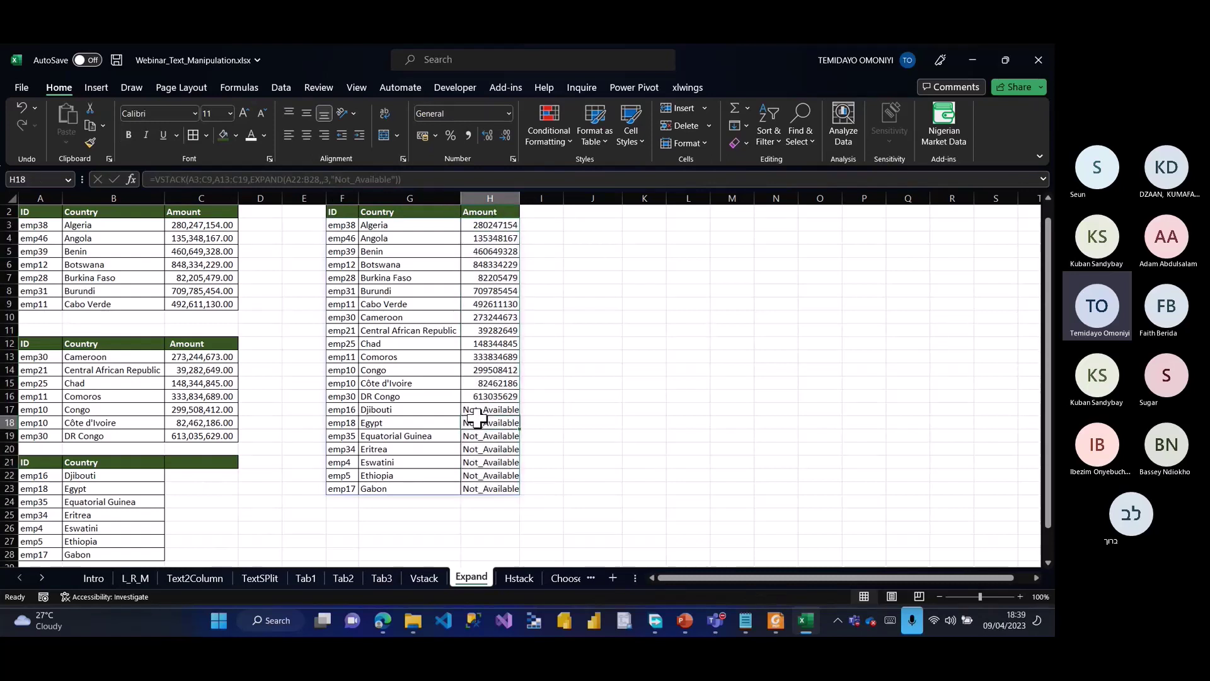
pyautogui.moveTo(477, 410); pyautogui.dragTo(479, 473)
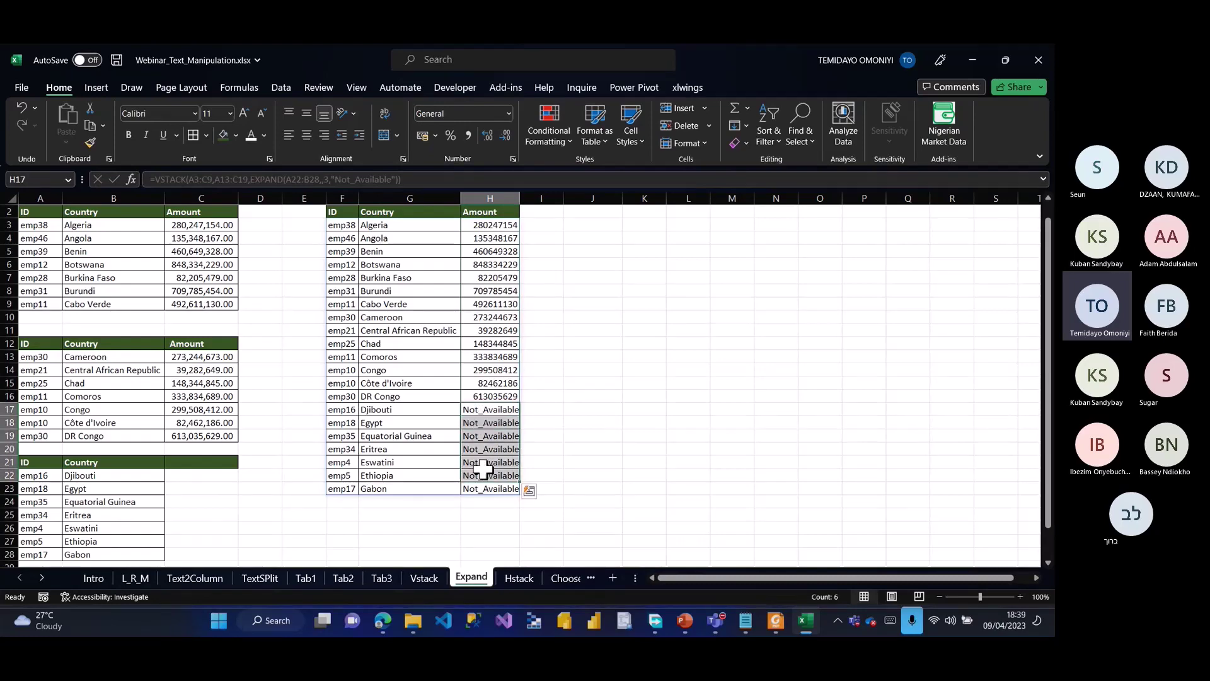
# Step: Go to the Hstack worksheet
pyautogui.click(518, 578)
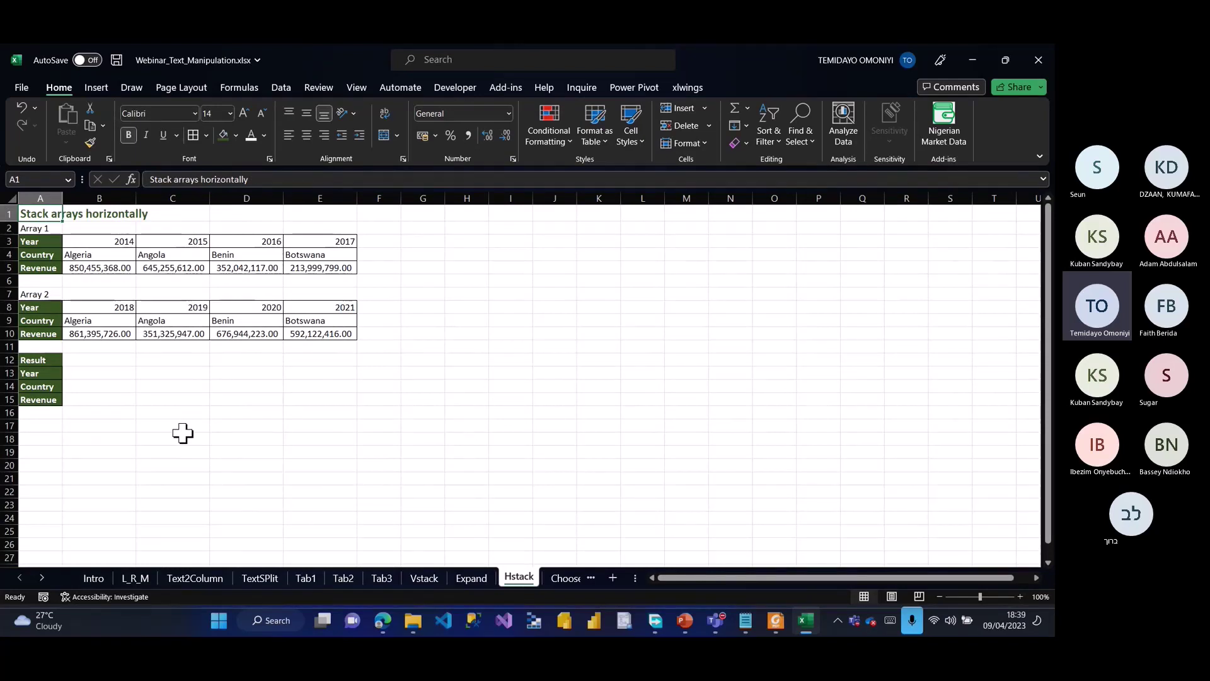
pyautogui.click(80, 360)
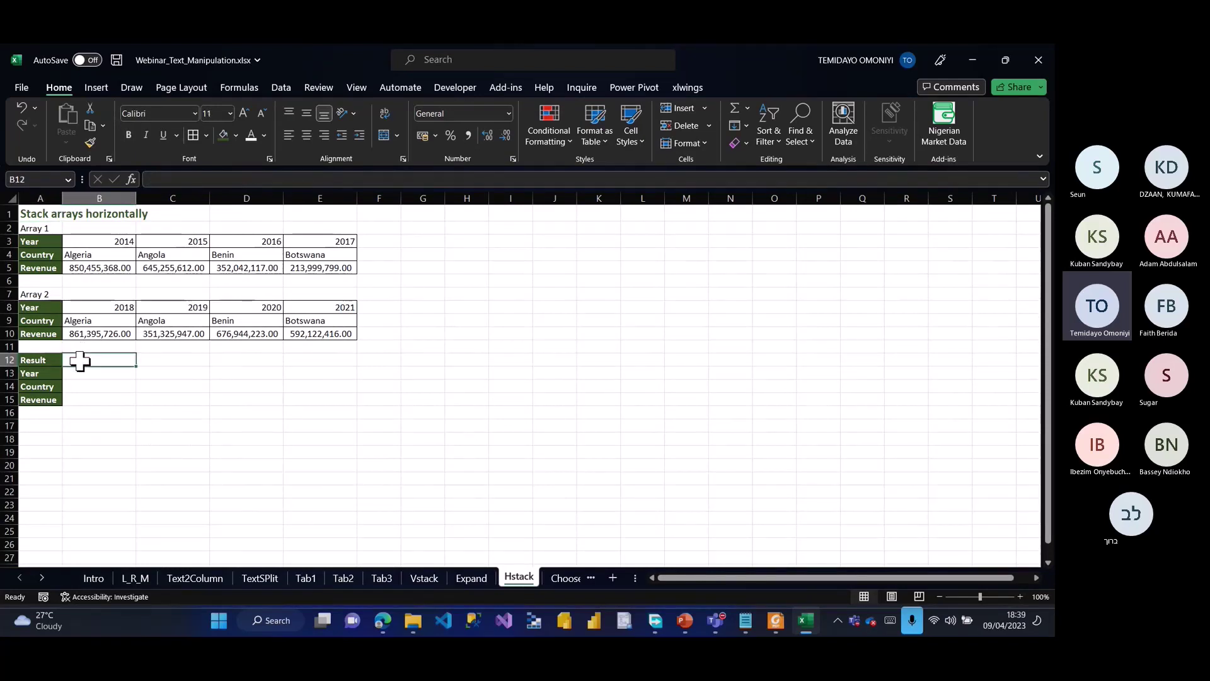
pyautogui.write('=HSTACK(')
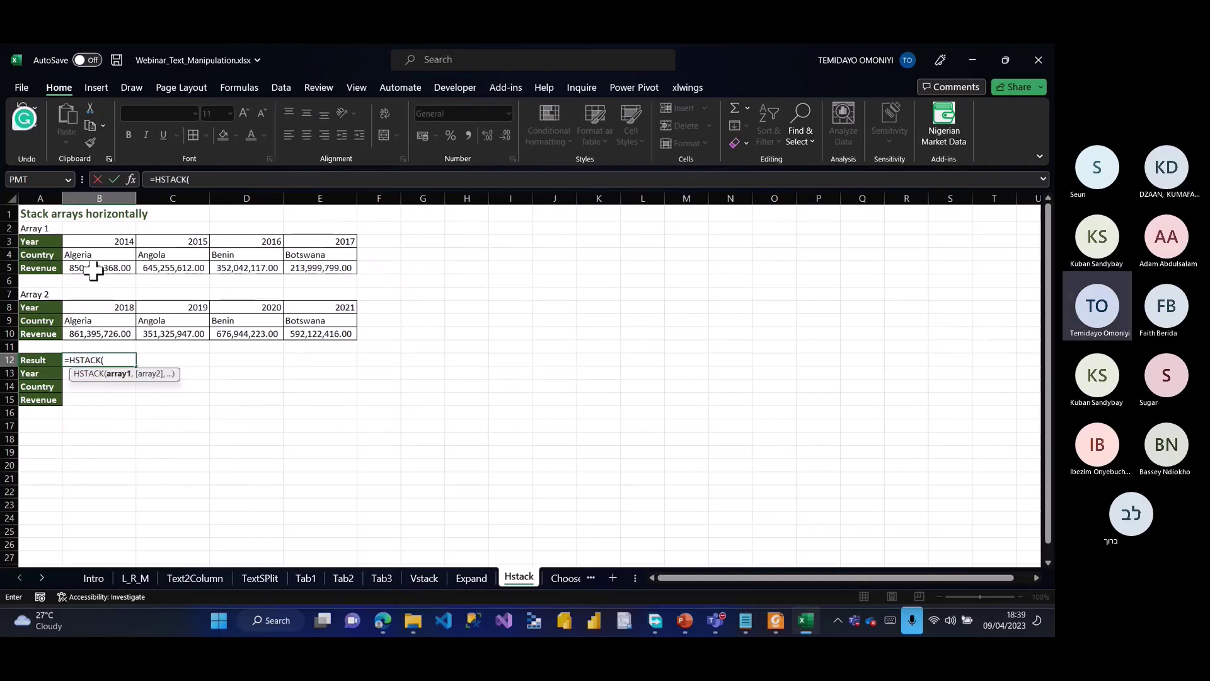
pyautogui.click(88, 242)
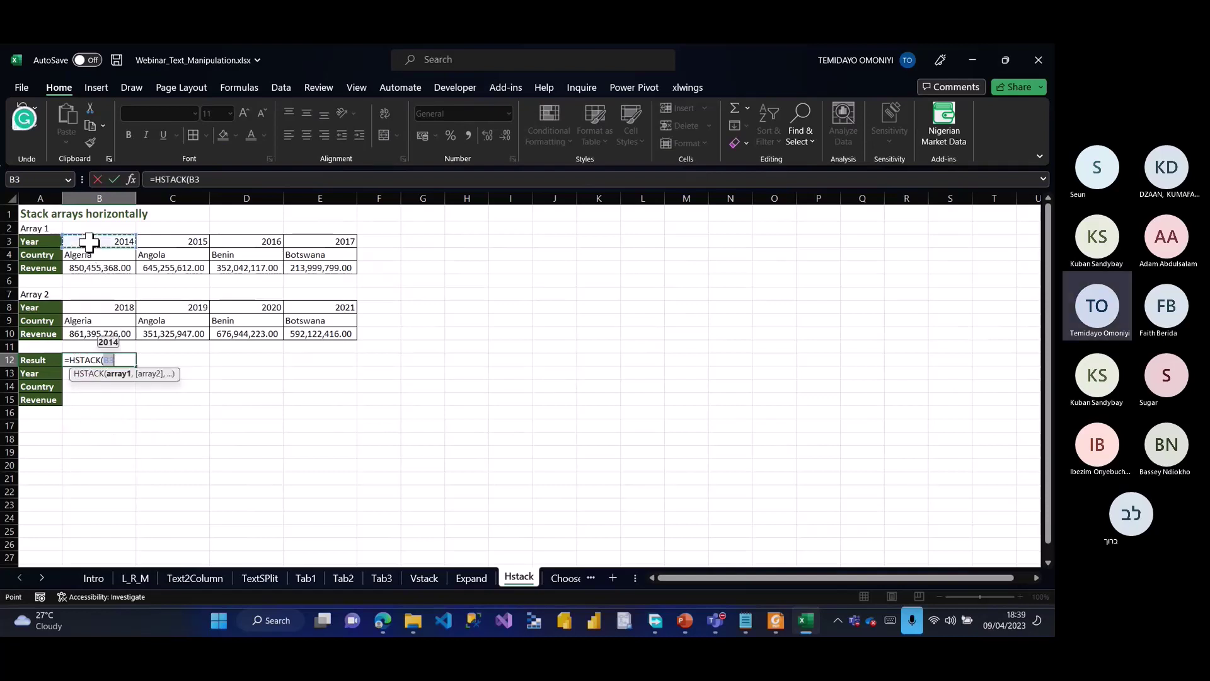
pyautogui.press('Escape')
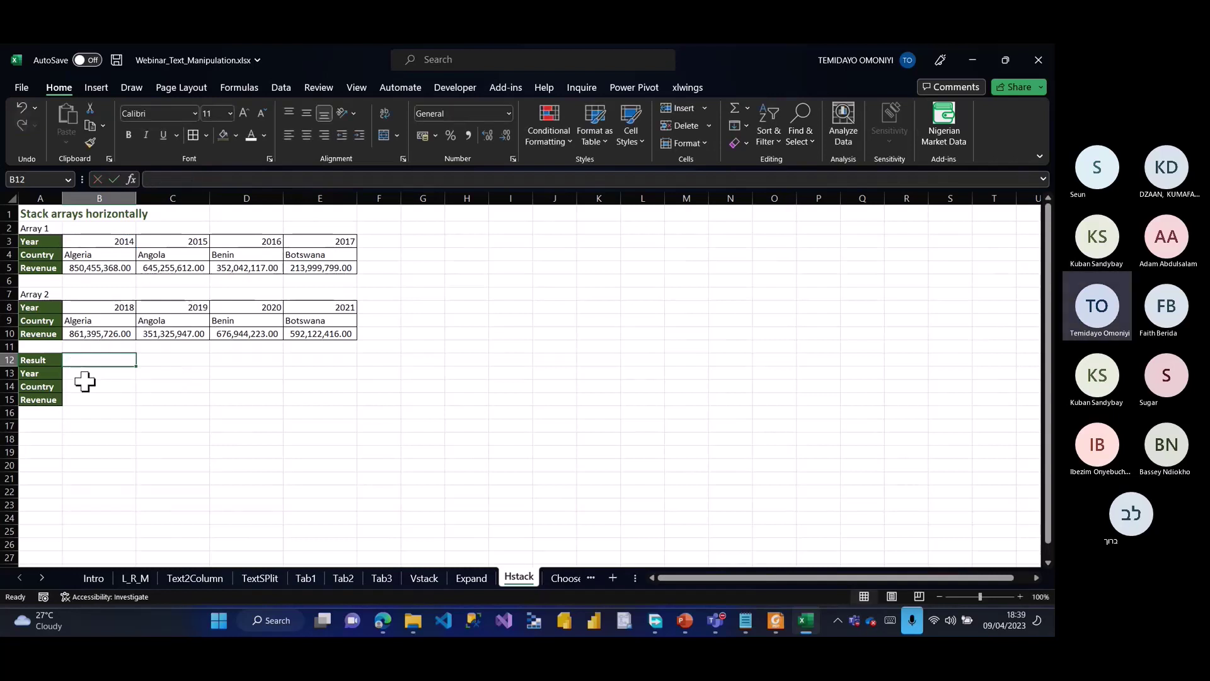
# Step: Combine the two arrays B3:E5 and B8:E10 side by side with an HSTACK formula in B13
pyautogui.click(84, 373)
pyautogui.write('=h')
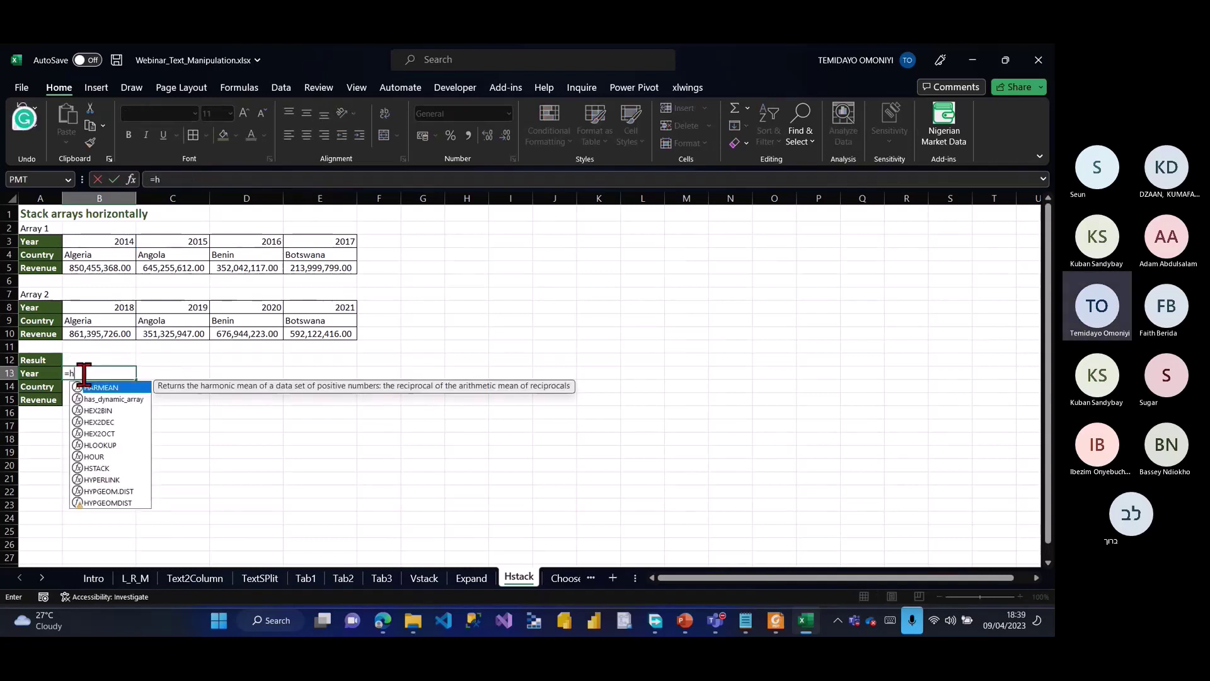
pyautogui.write('sta')
pyautogui.press('Tab')
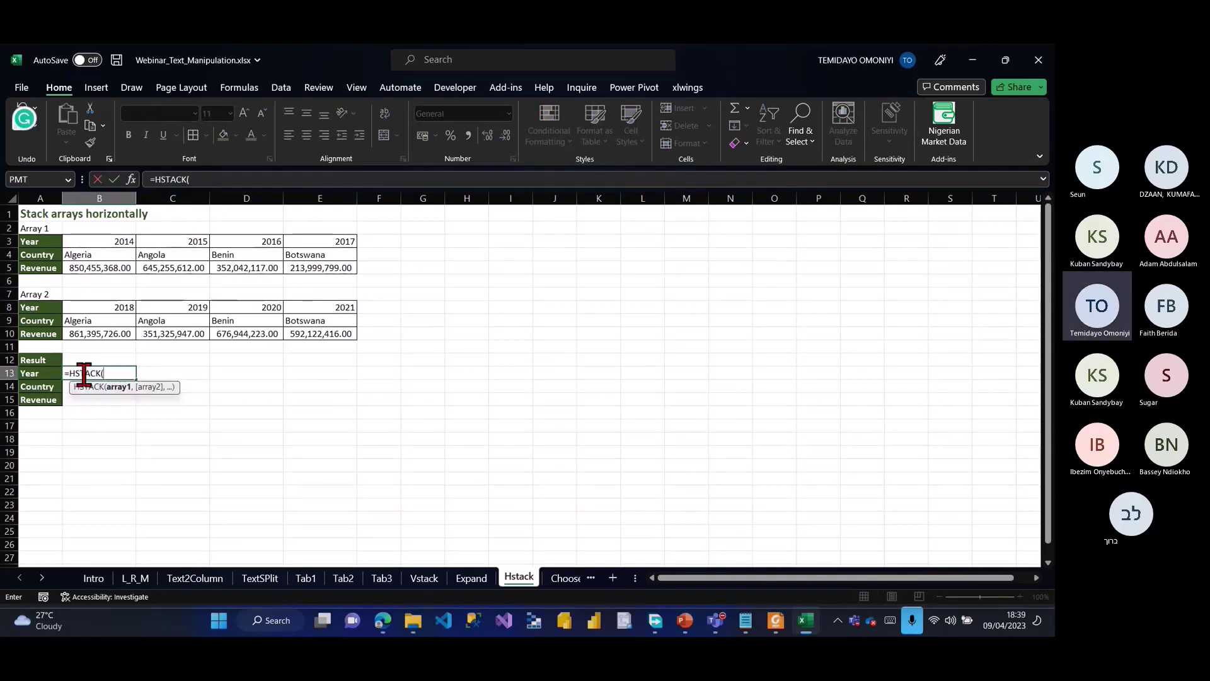
pyautogui.click(94, 242)
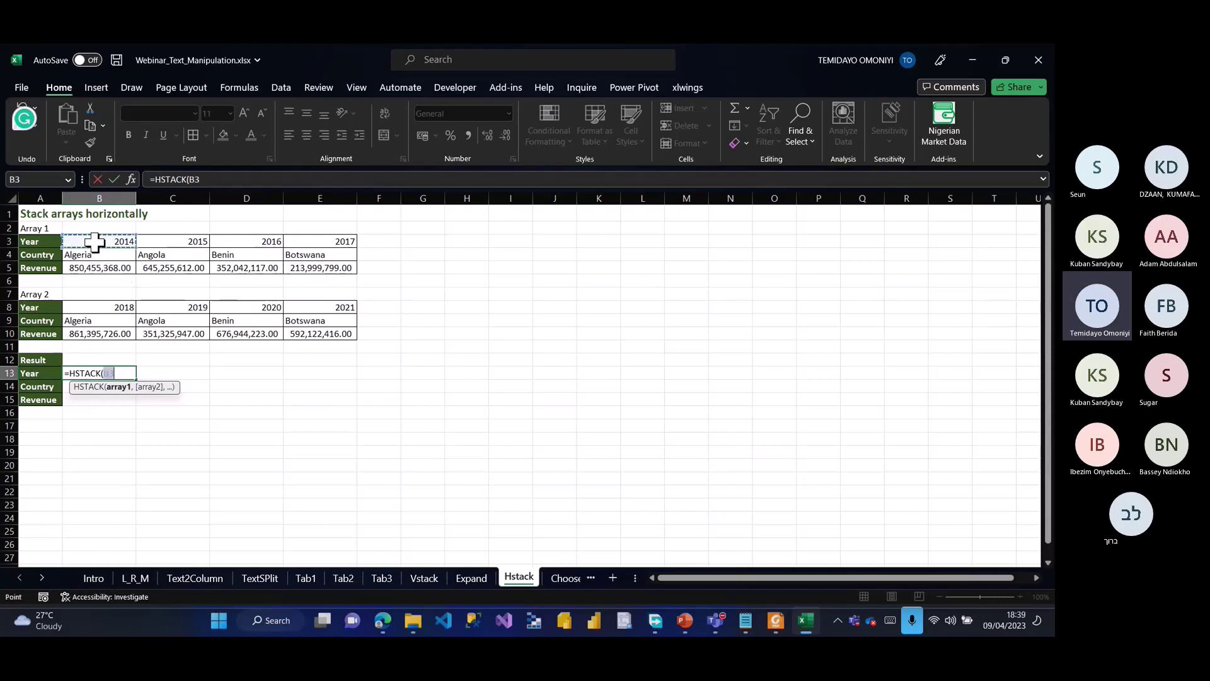
pyautogui.hotkey('ctrl', 'shift', 'Right')
pyautogui.hotkey('ctrl', 'shift', 'Down')
pyautogui.write(',')
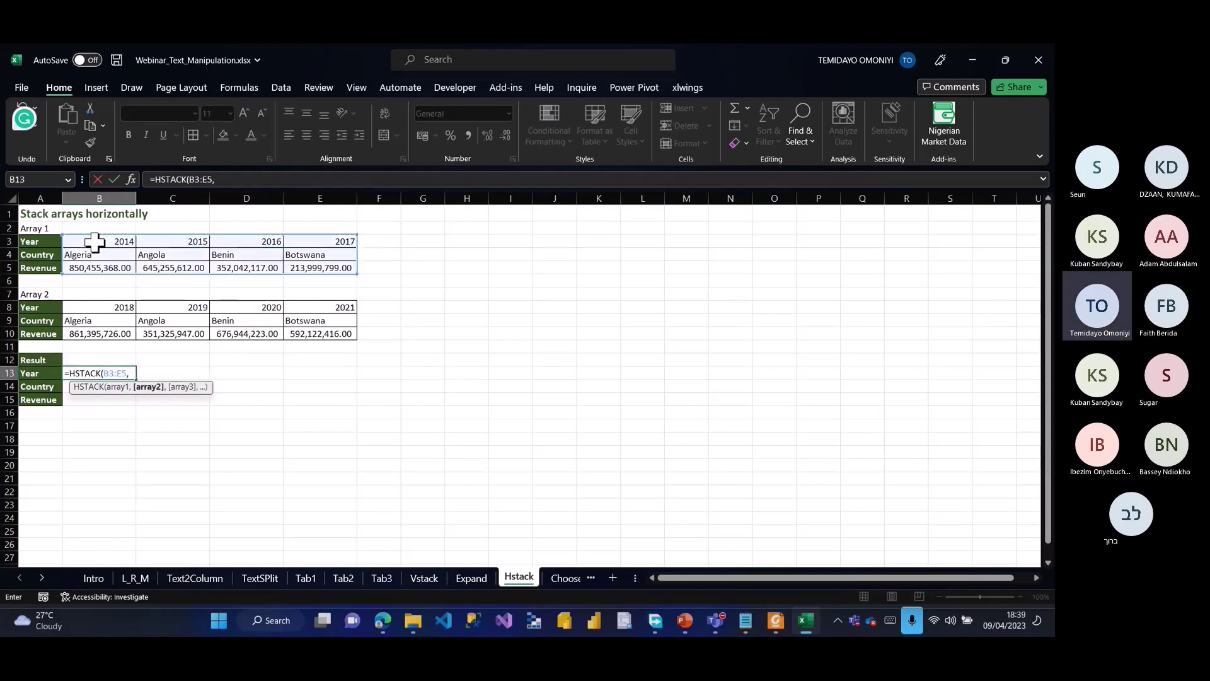
pyautogui.click(81, 308)
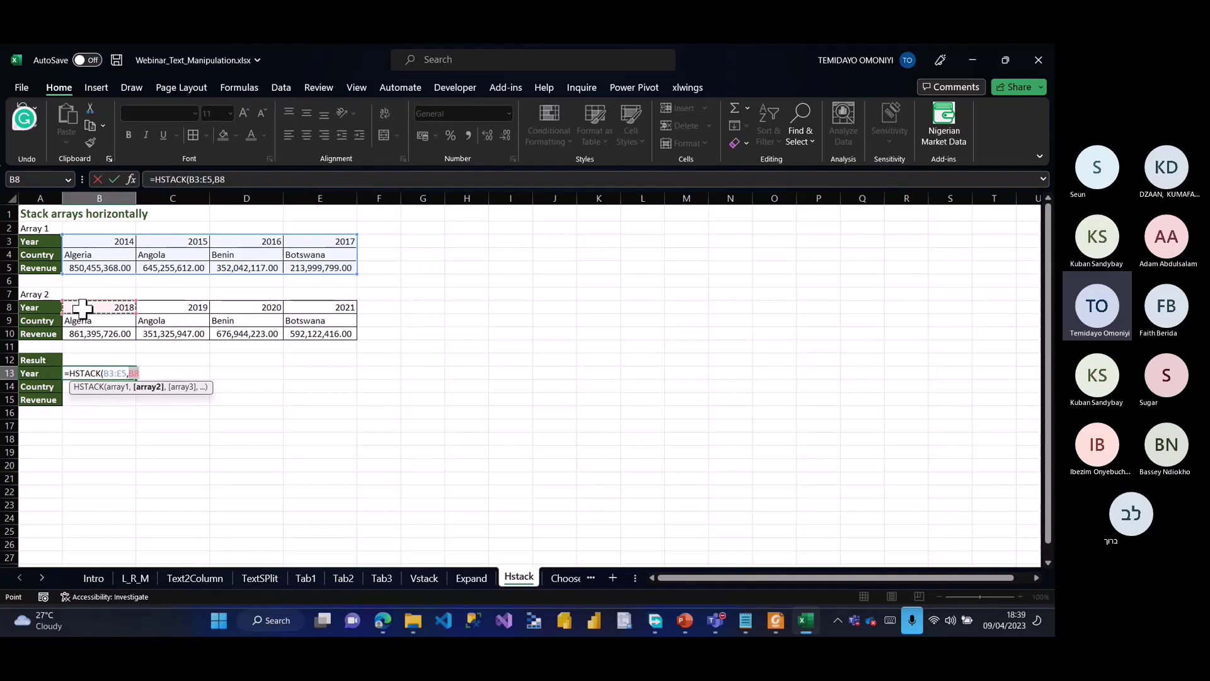
pyautogui.hotkey('ctrl', 'shift', 'Right')
pyautogui.hotkey('ctrl', 'shift', 'Down')
pyautogui.write(')')
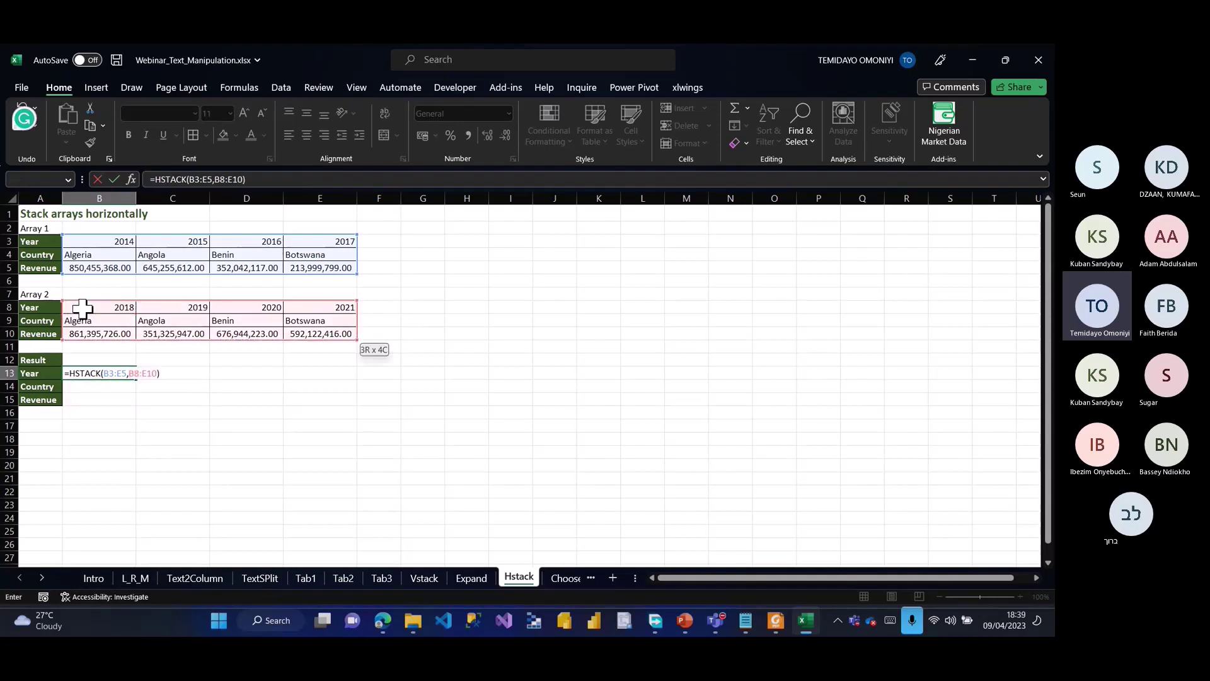
pyautogui.press('Return')
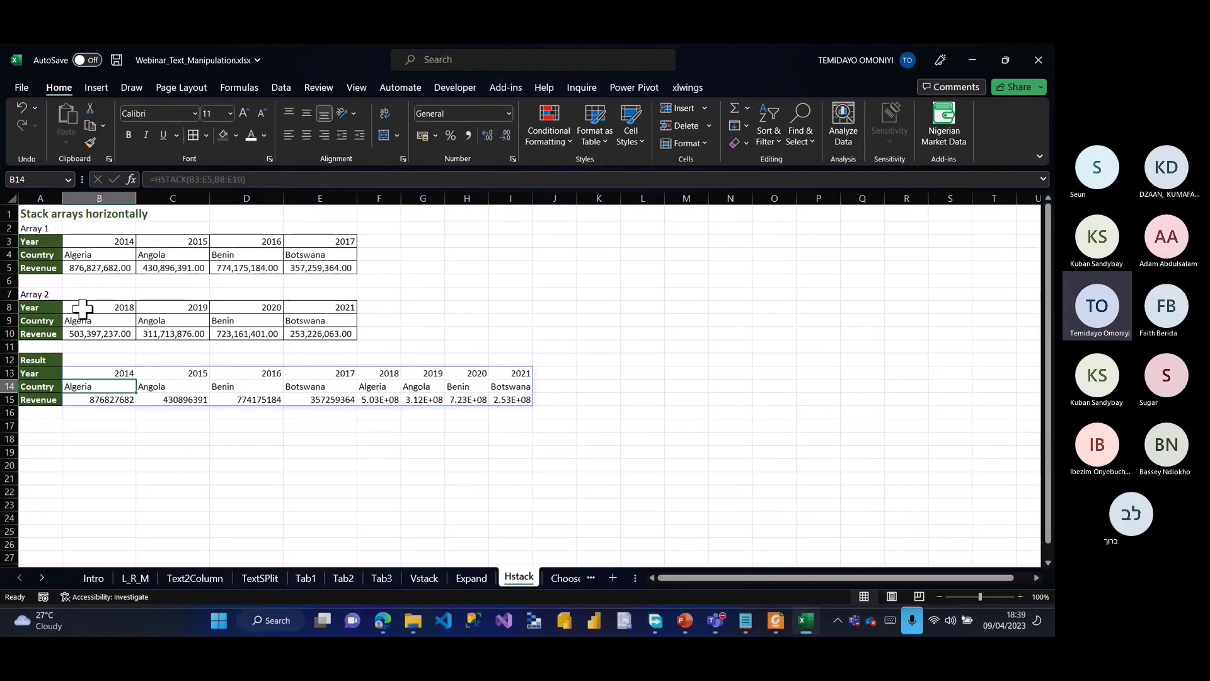
# Step: Format the stacked Revenue values in B15:I15 with comma separators and no decimal places
pyautogui.click(86, 400)
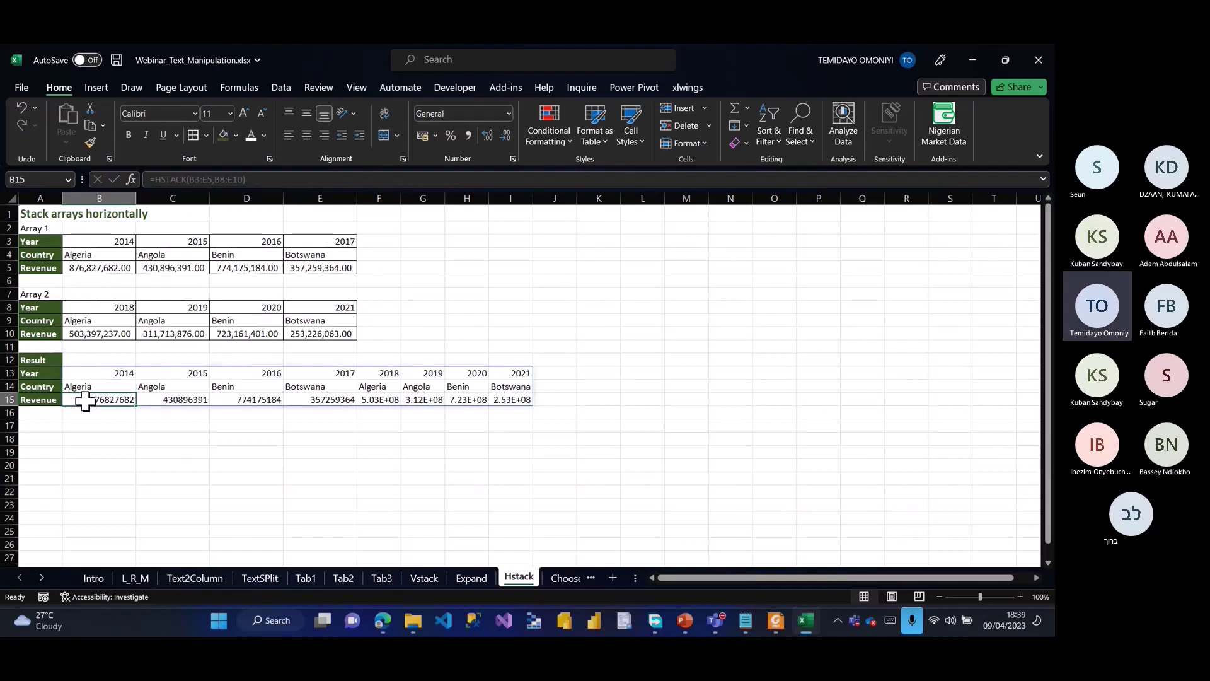
pyautogui.hotkey('ctrl', 'shift', 'Right')
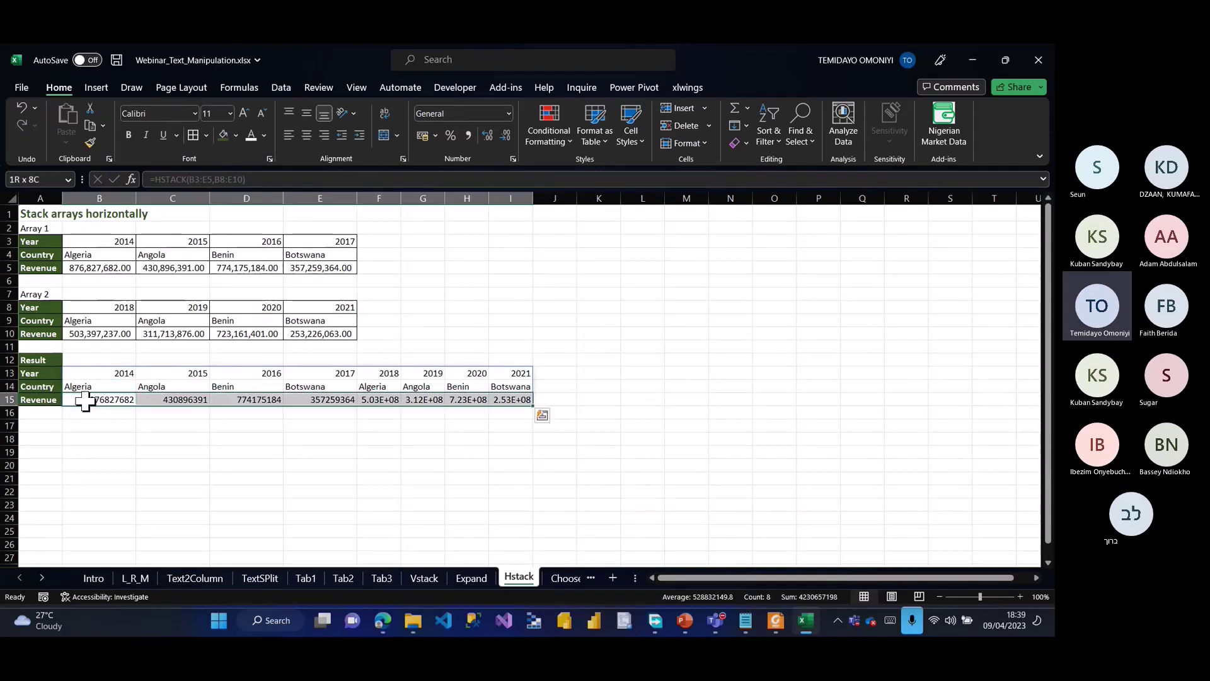
pyautogui.click(510, 114)
pyautogui.click(467, 164)
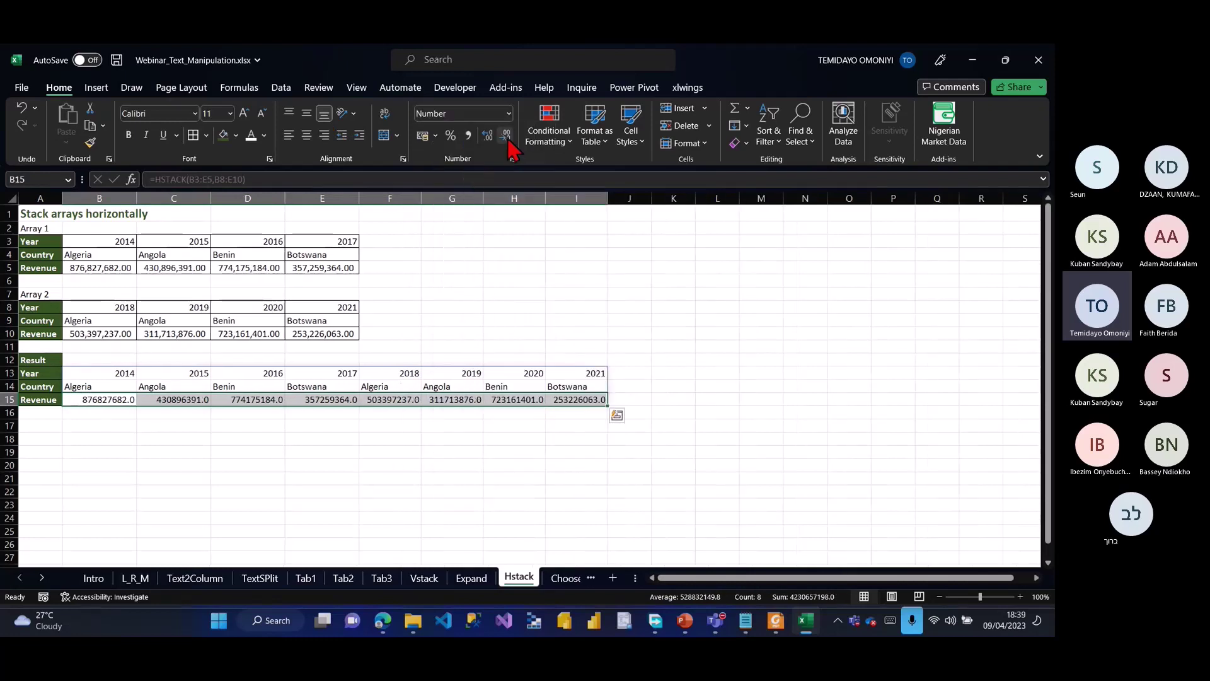
pyautogui.click(467, 135)
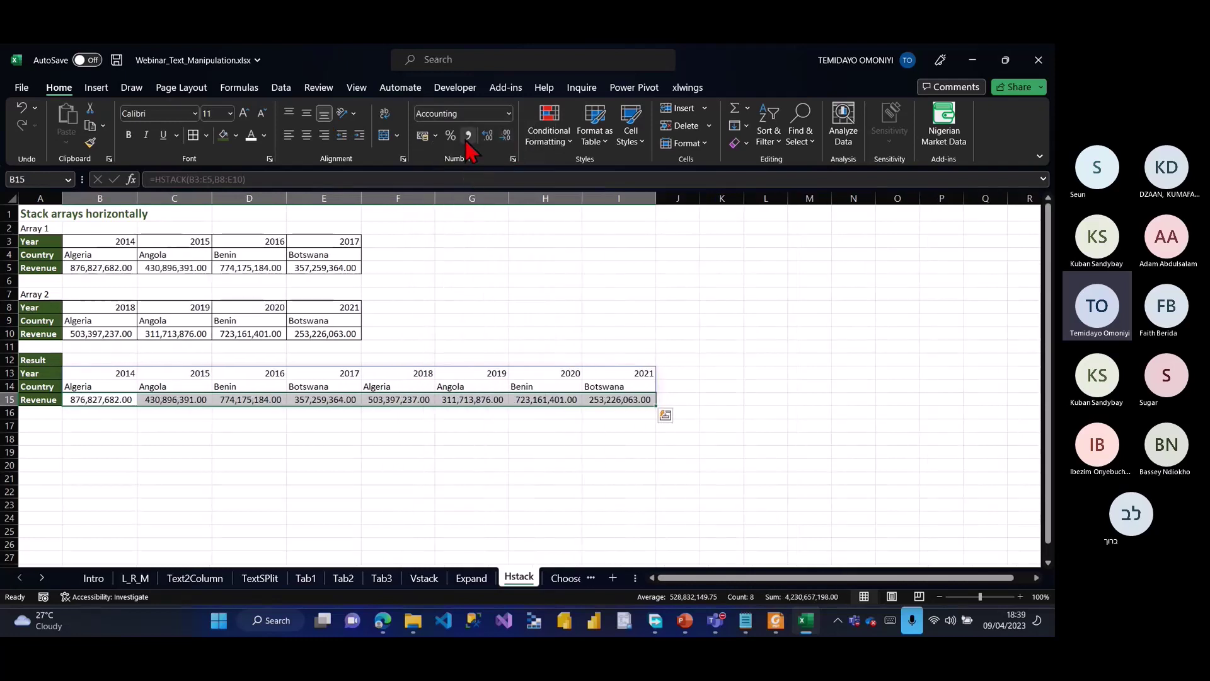
pyautogui.click(448, 427)
pyautogui.click(123, 404)
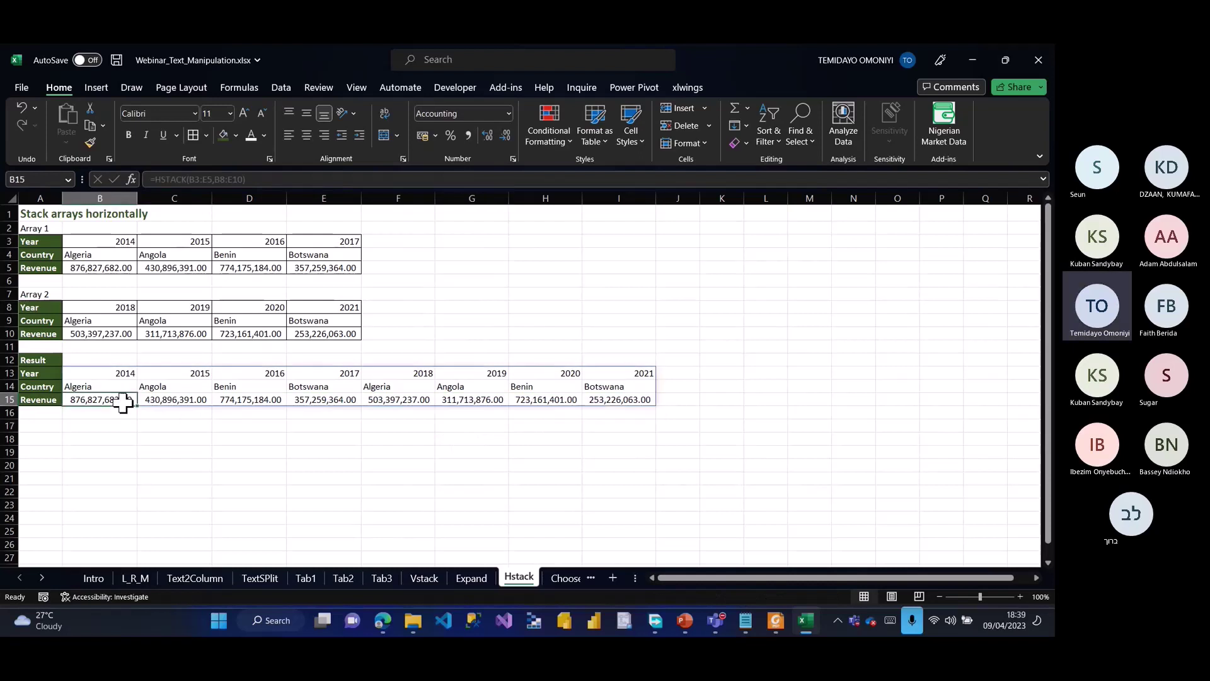
pyautogui.hotkey('ctrl', 'shift', 'Right')
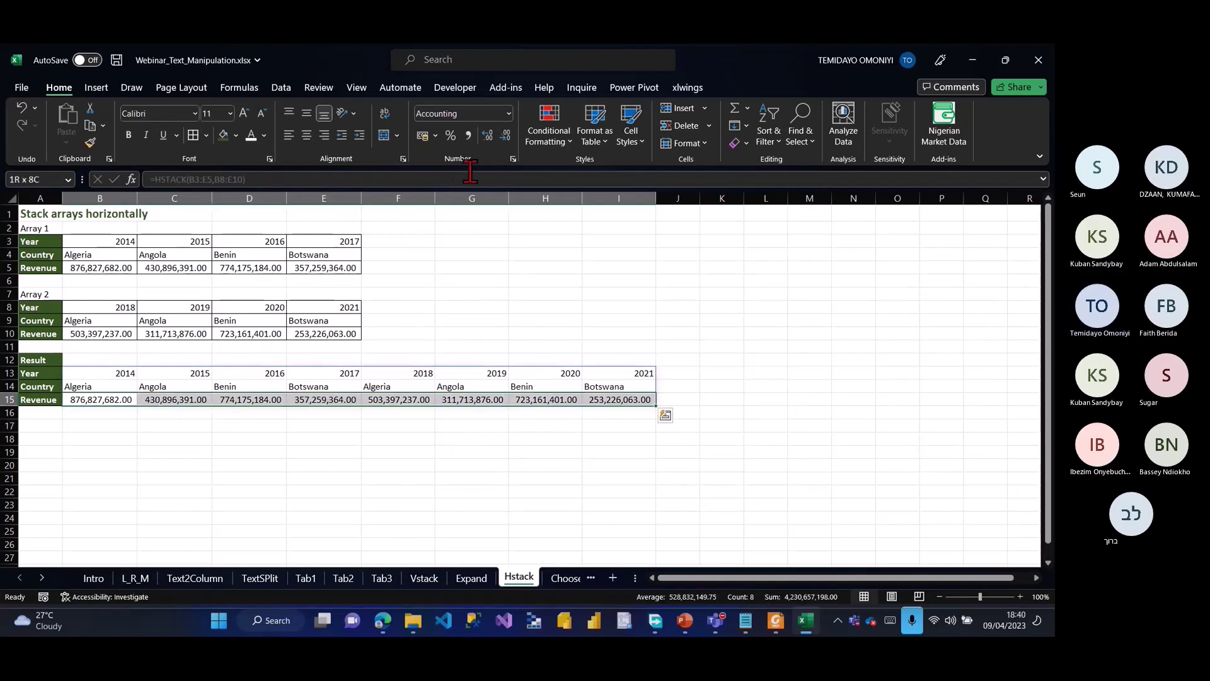
pyautogui.click(505, 135)
pyautogui.click(505, 135)
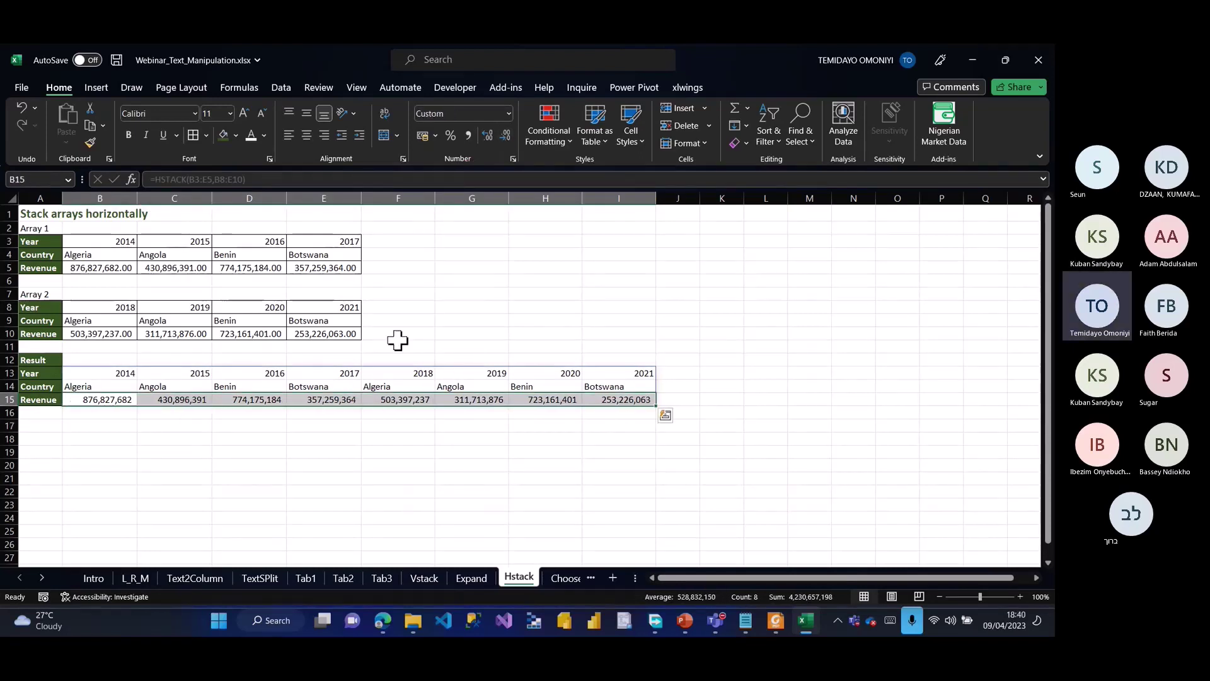
# Step: Apply borders to the stacked result in B13:I15
pyautogui.click(99, 370)
pyautogui.hotkey('ctrl', 'shift', 'Right')
pyautogui.hotkey('ctrl', 'shift', 'Down')
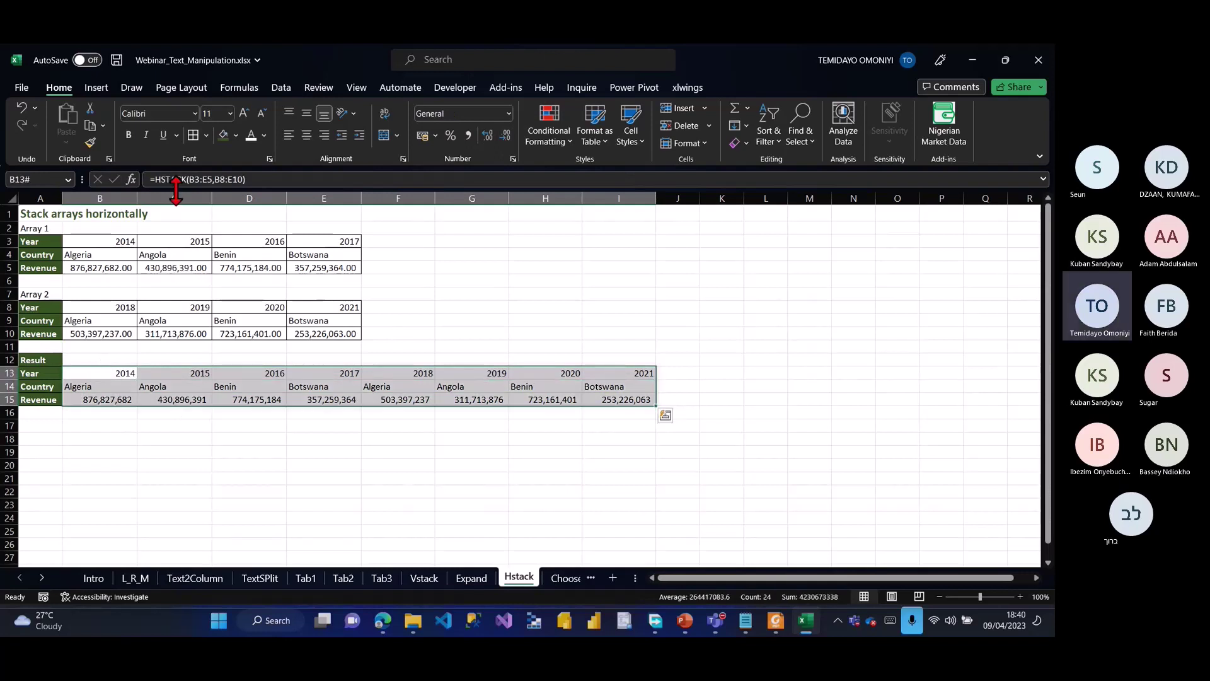
pyautogui.click(193, 135)
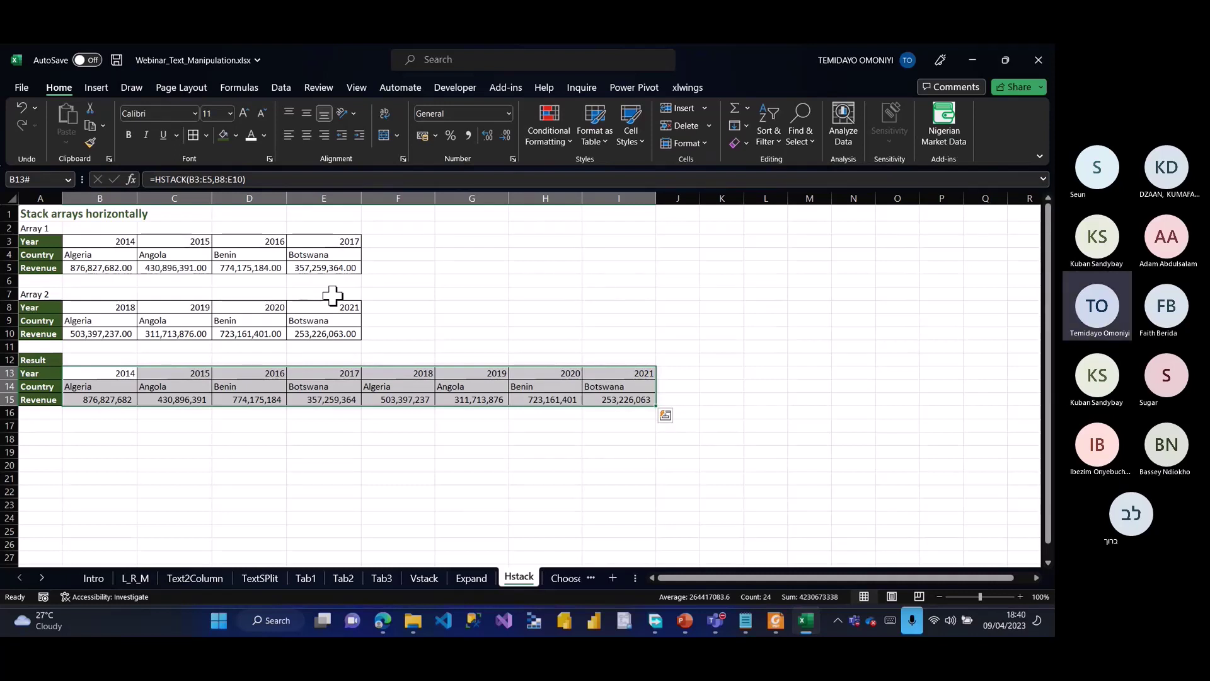
# Step: On the ChooseCol sheet, clear the existing results below the headers of both output tables, starting at J3 and N3
pyautogui.click(563, 578)
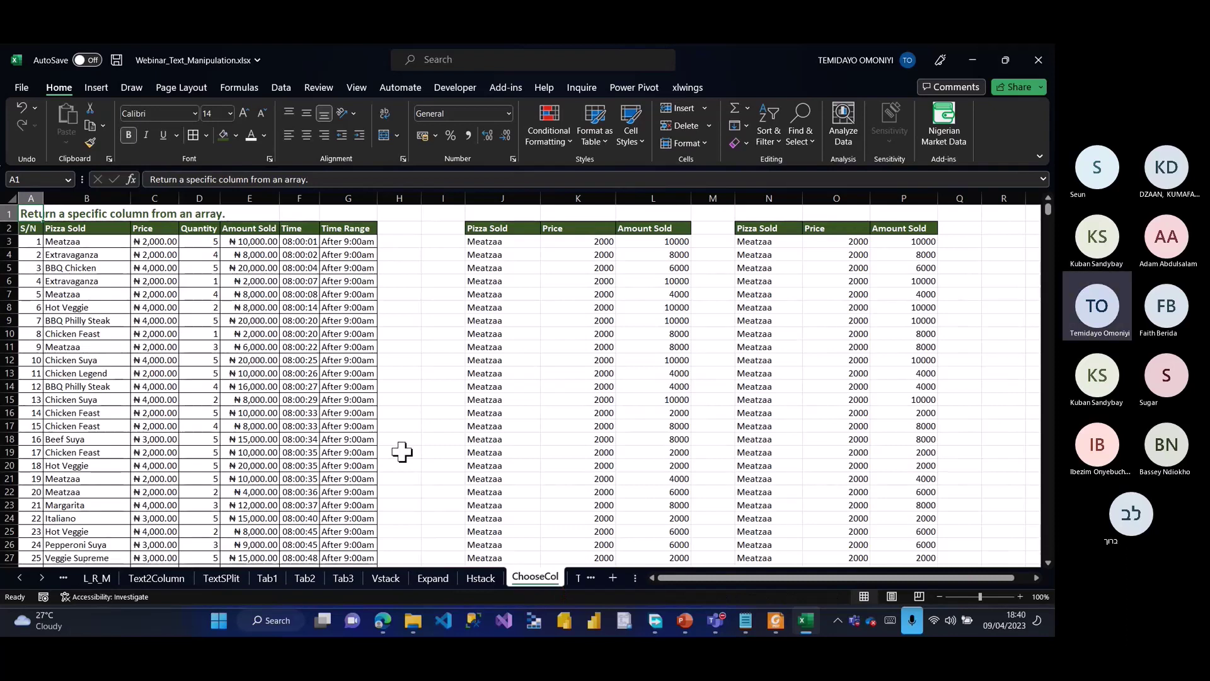
pyautogui.moveTo(481, 241); pyautogui.dragTo(653, 241)
pyautogui.press('Delete')
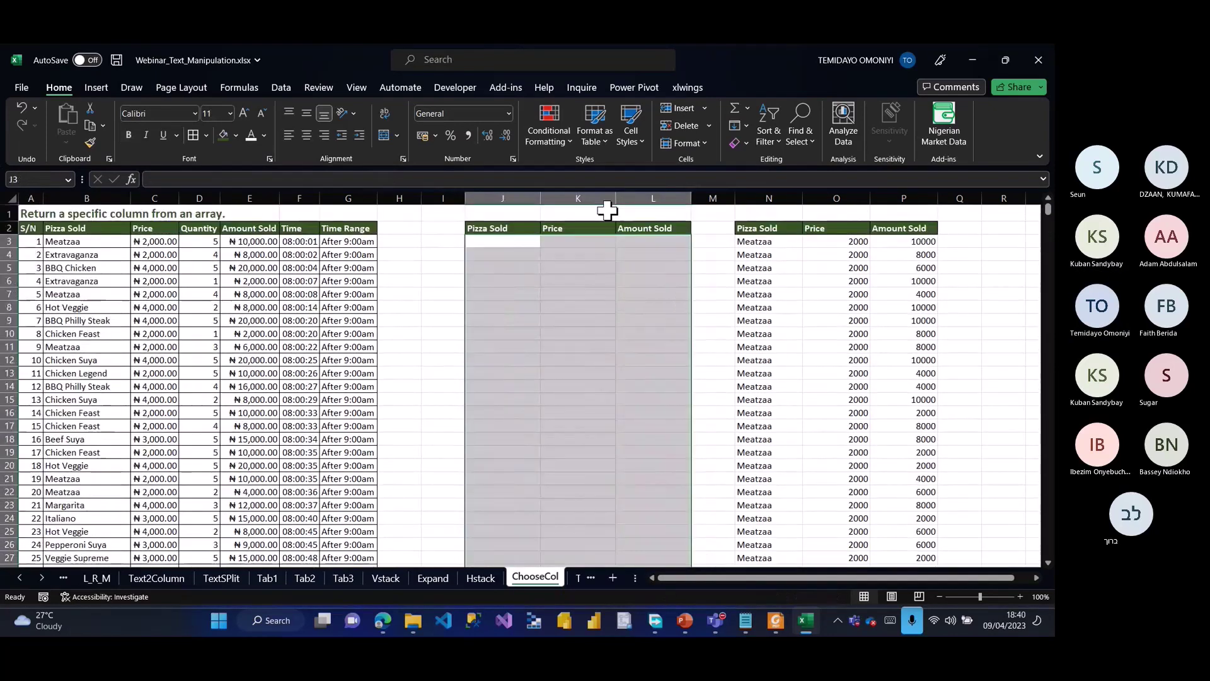
pyautogui.click(763, 241)
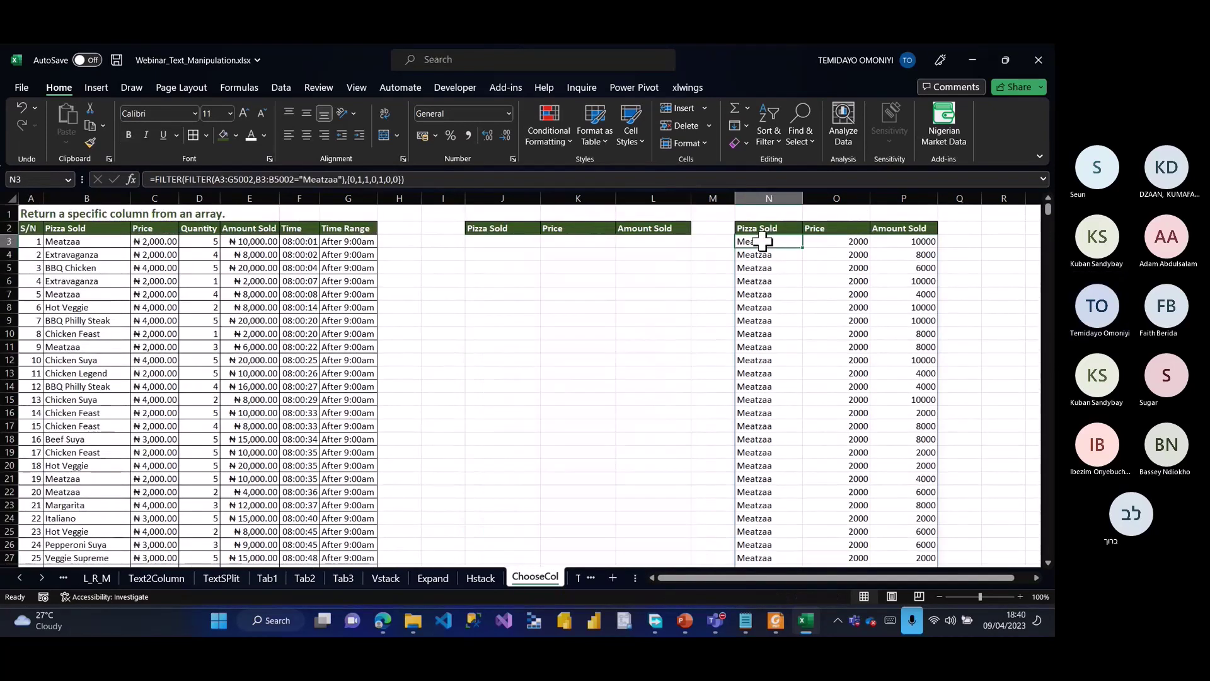
pyautogui.hotkey('ctrl', 'shift', 'Right')
pyautogui.hotkey('ctrl', 'shift', 'Down')
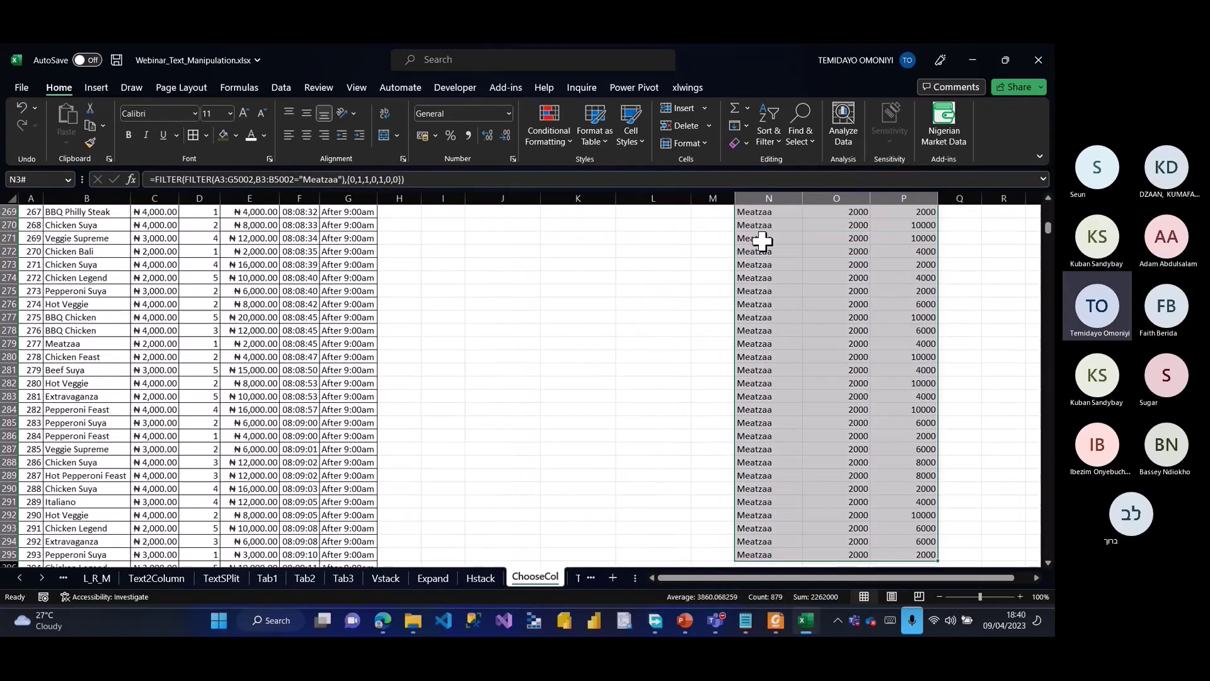
pyautogui.press('Delete')
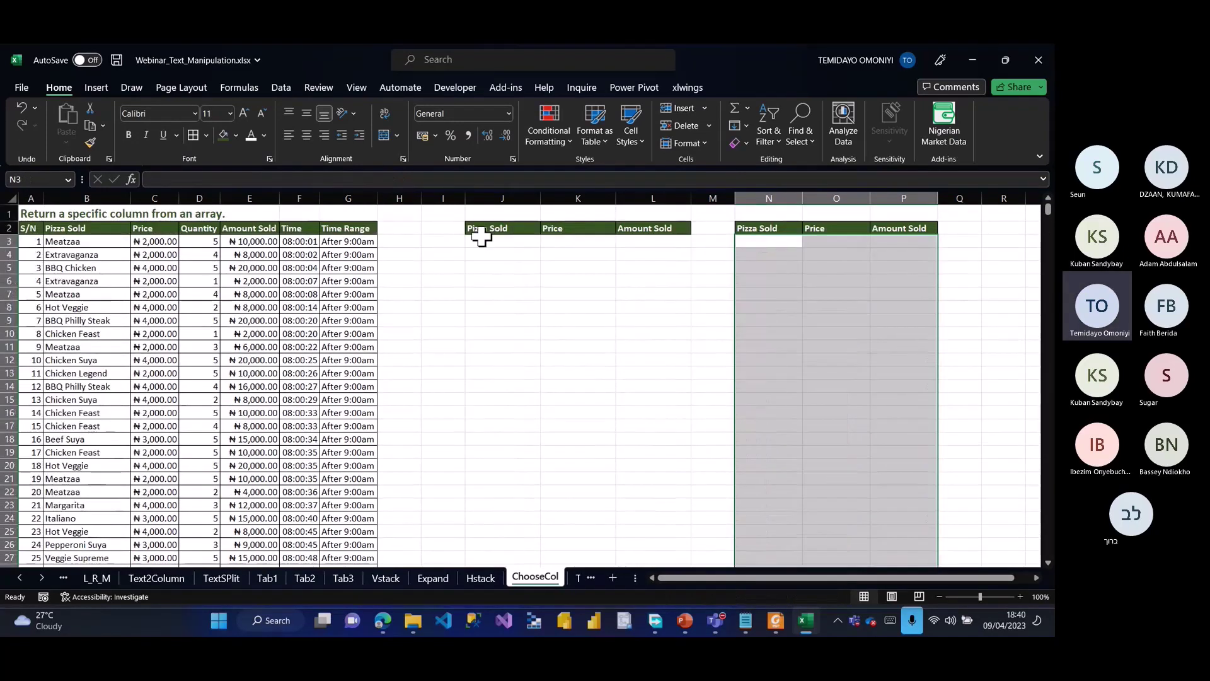
# Step: Locate the Pizza Sold, Price and Amount Sold columns in the source table that match the output headers
pyautogui.click(481, 238)
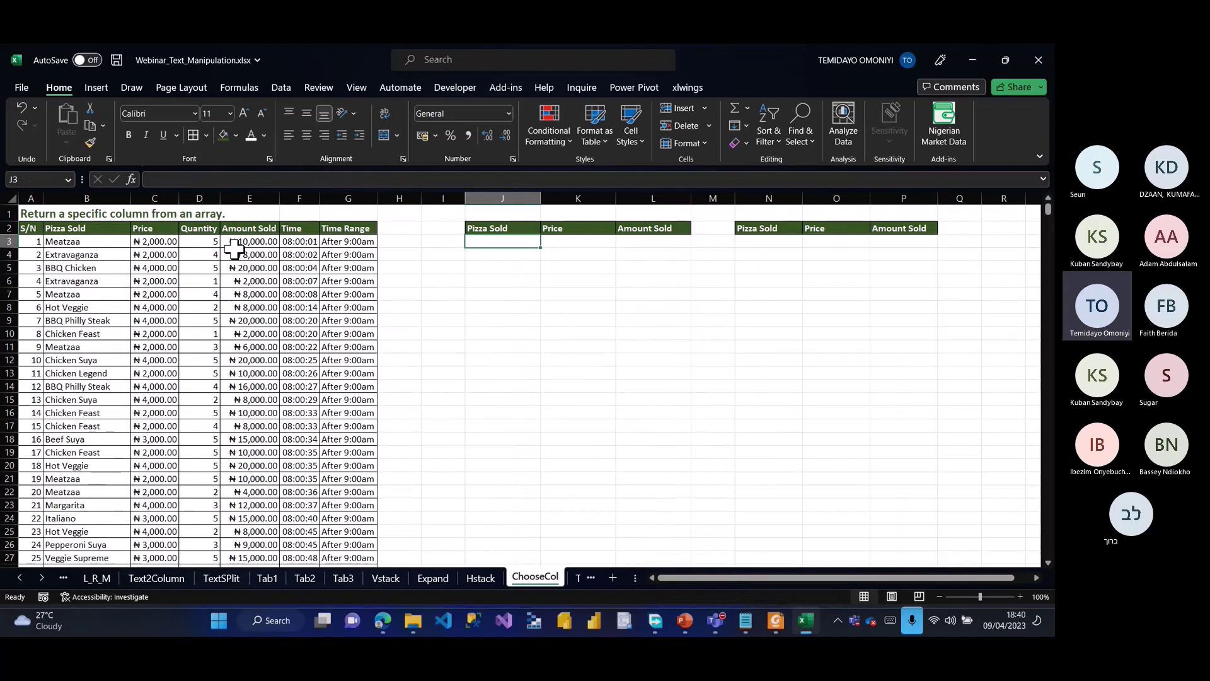
pyautogui.click(67, 222)
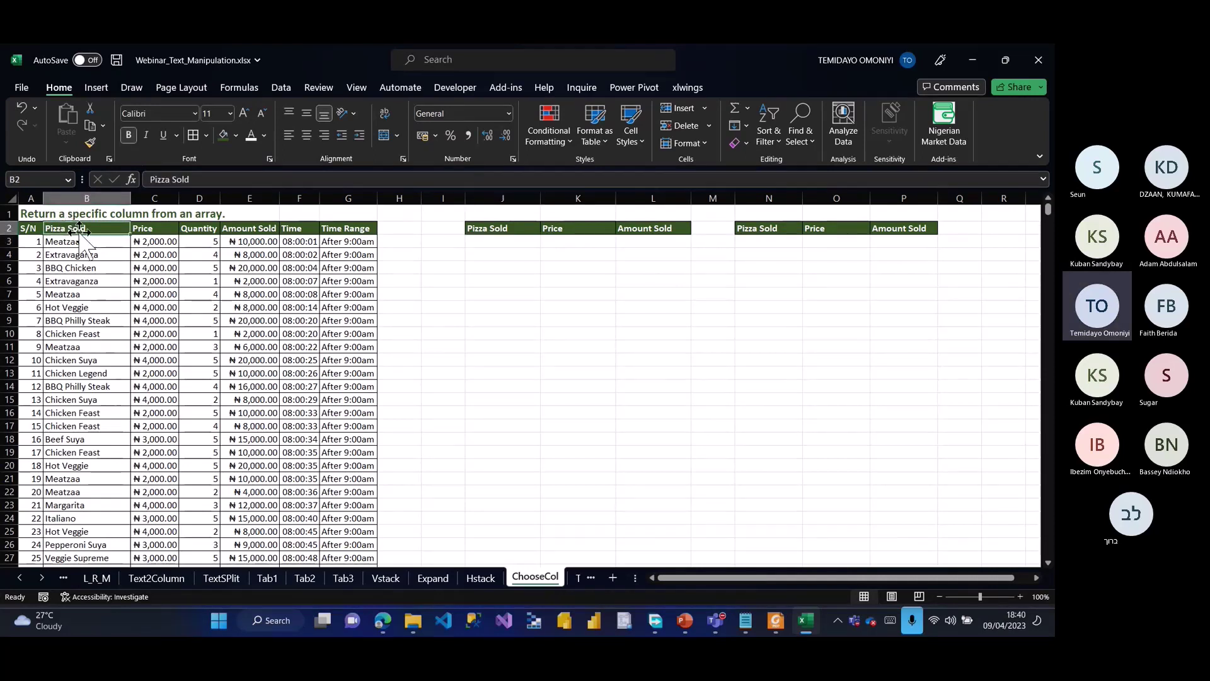
pyautogui.click(157, 229)
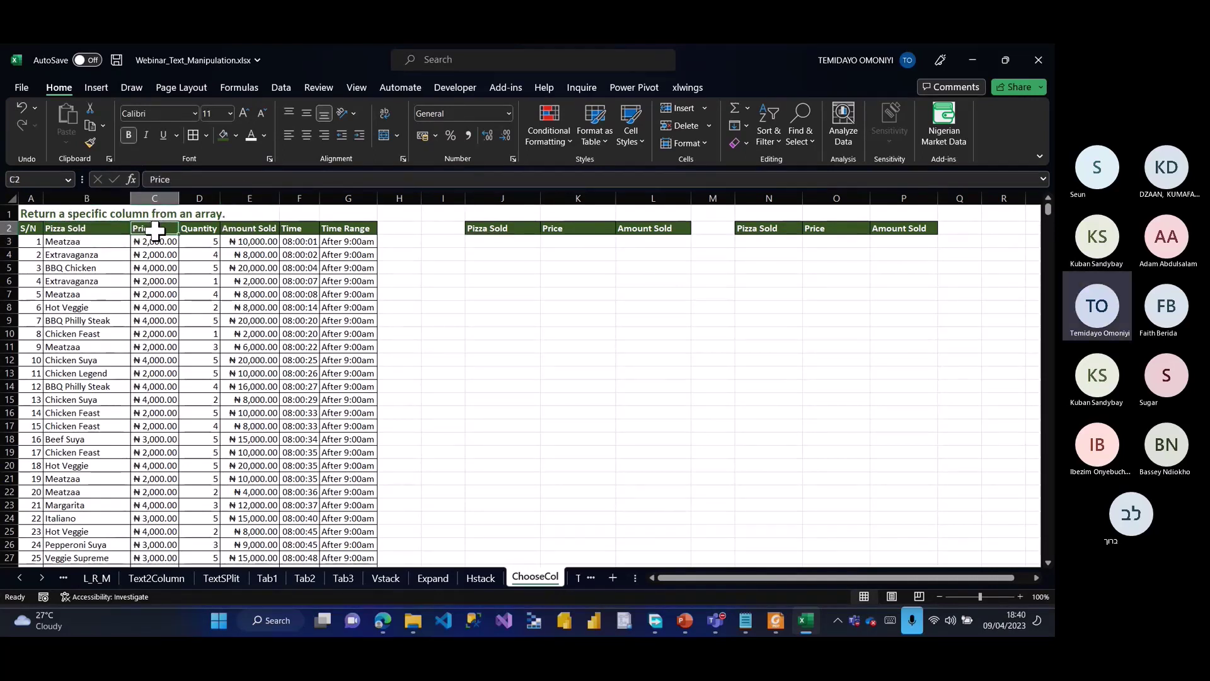
pyautogui.click(250, 229)
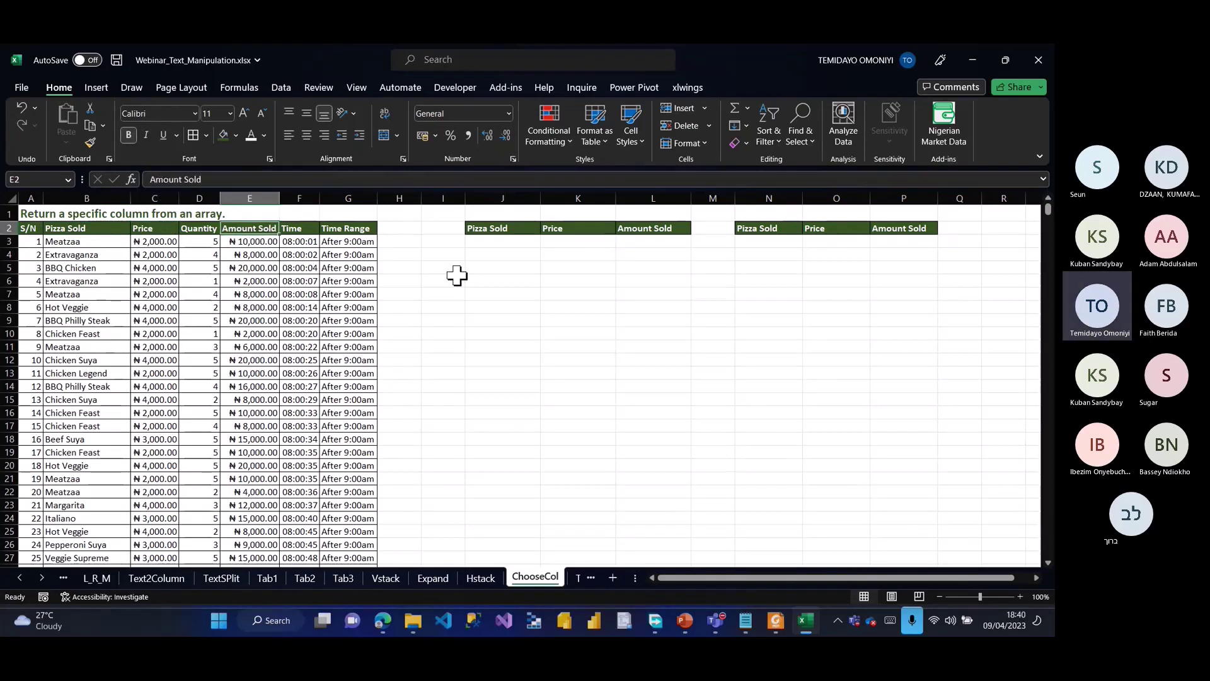
# Step: Start a CHOOSECOLS formula in J3 with the source data A3:G5002 as its array
pyautogui.click(483, 239)
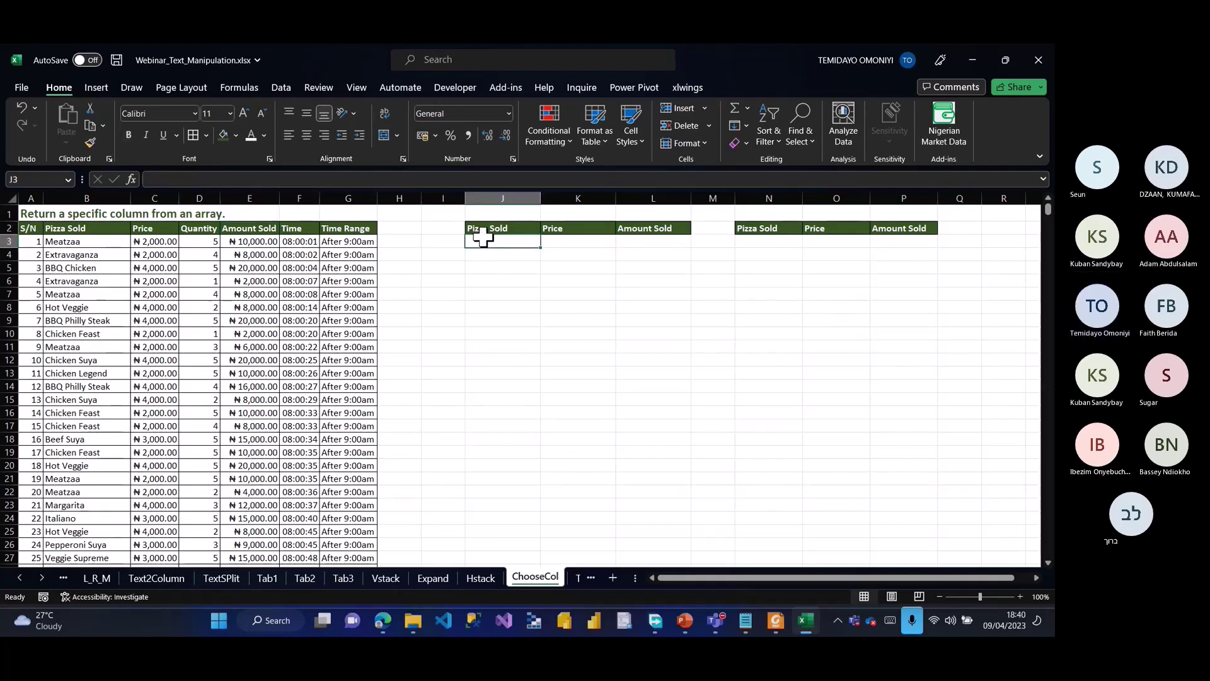
pyautogui.write('=CHOOSECOLS(')
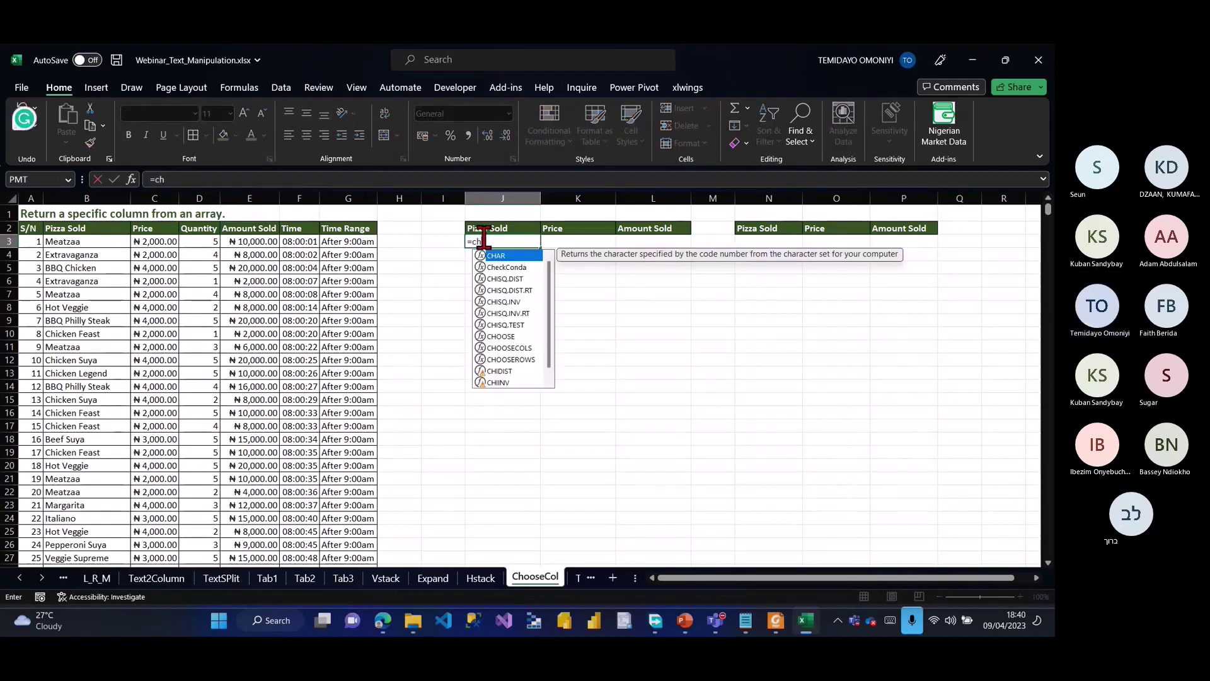
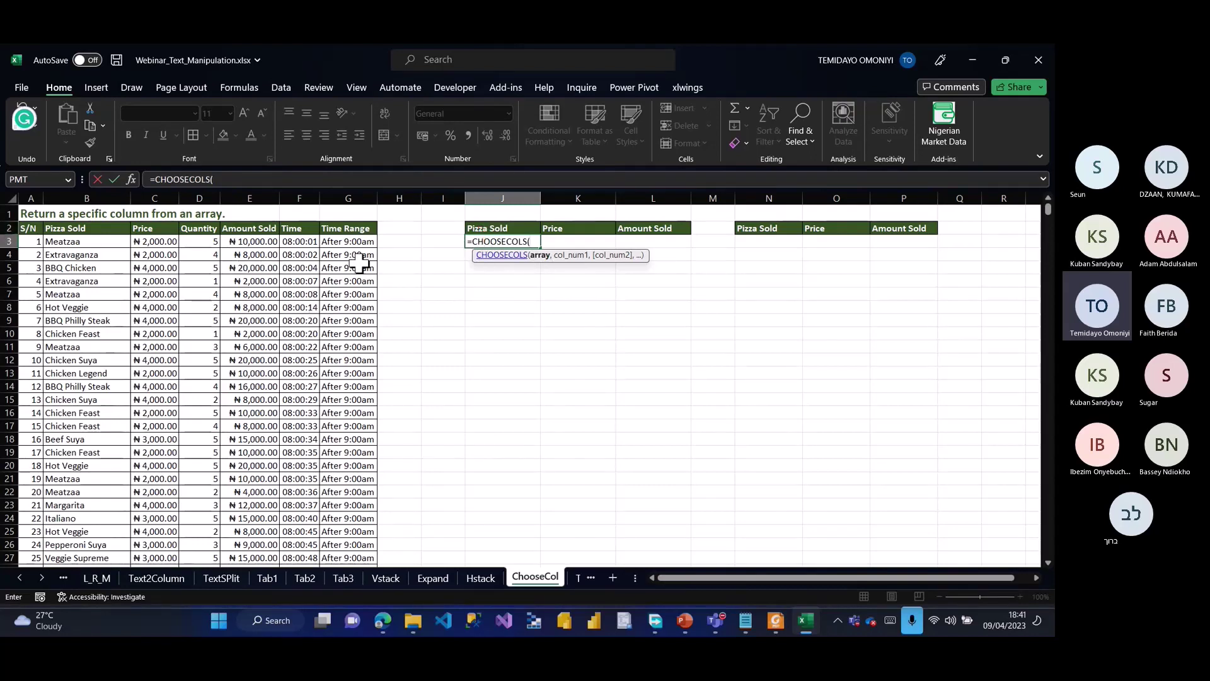
pyautogui.click(31, 242)
pyautogui.hotkey('ctrl', 'shift', 'Right')
pyautogui.hotkey('ctrl', 'shift', 'Down')
pyautogui.write(',')
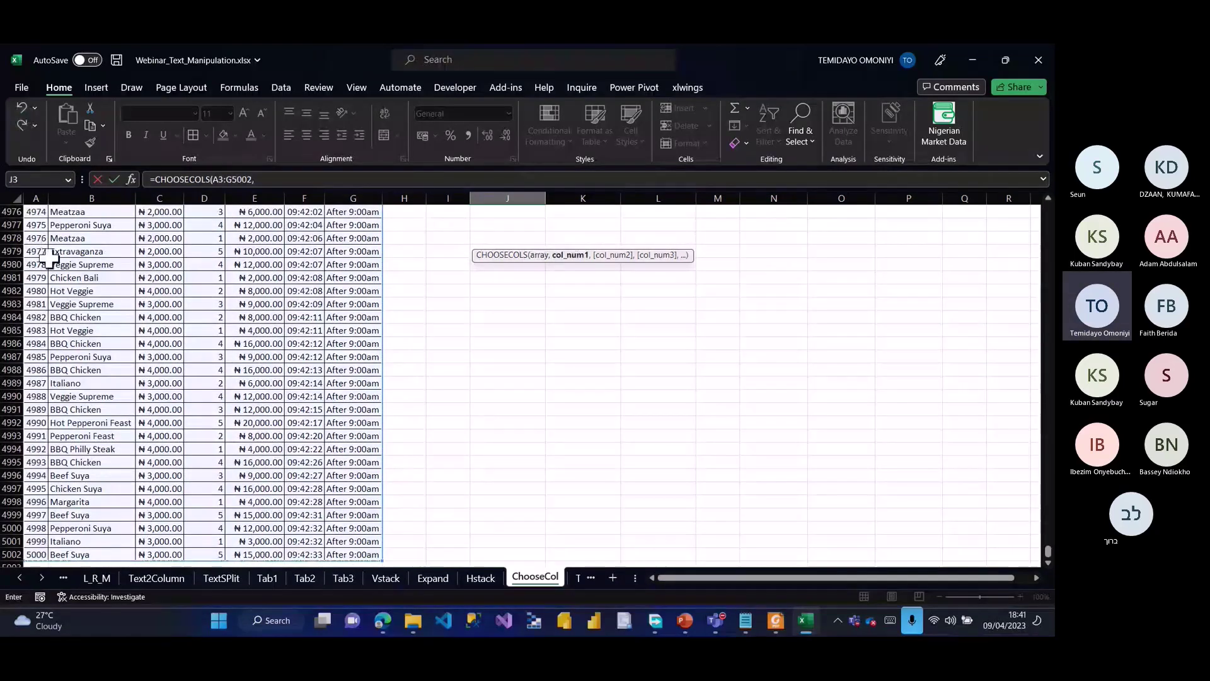
# Step: Complete the CHOOSECOLS formula with column numbers 2, 3 and 5 for Pizza Sold, Price and Amount Sold
pyautogui.scroll(20, 50, 261)
pyautogui.scroll(20, 49, 261)
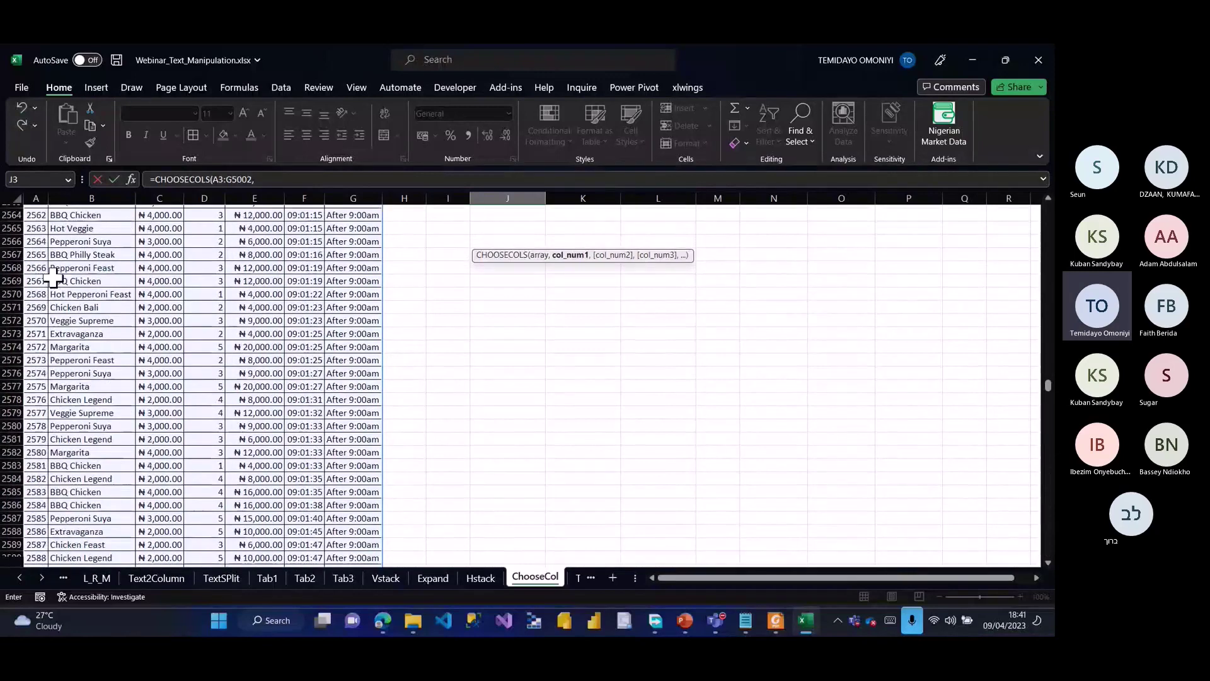
pyautogui.scroll(20, 53, 284)
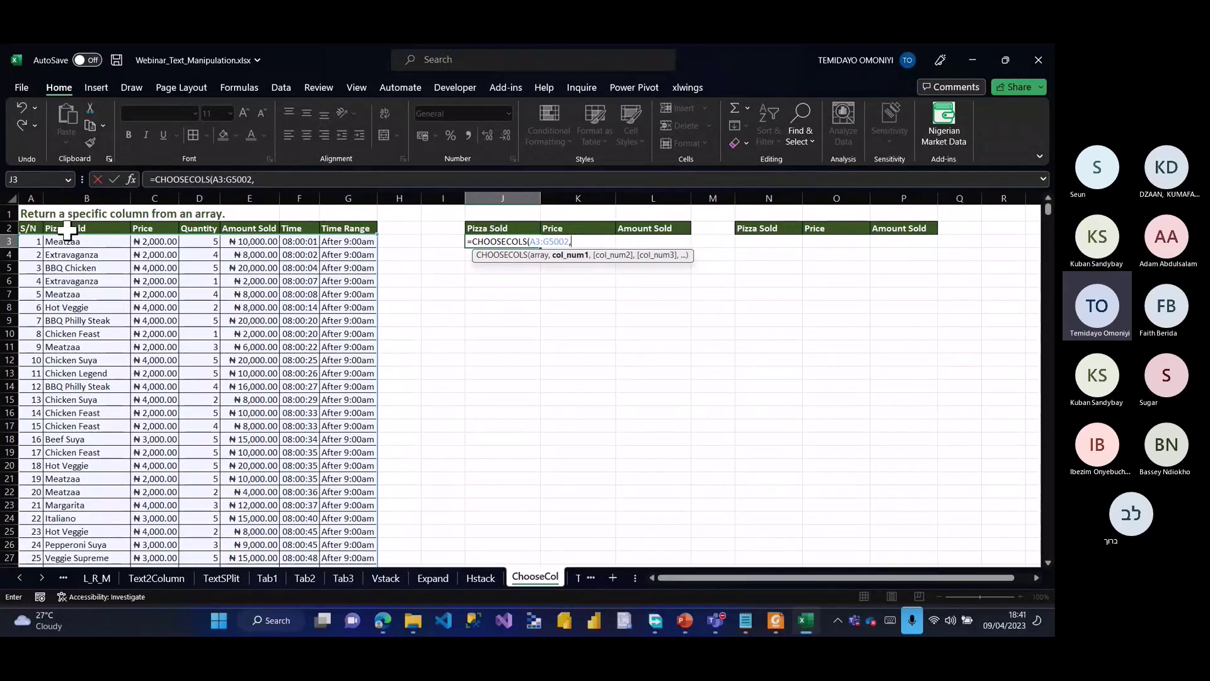
pyautogui.write('2,')
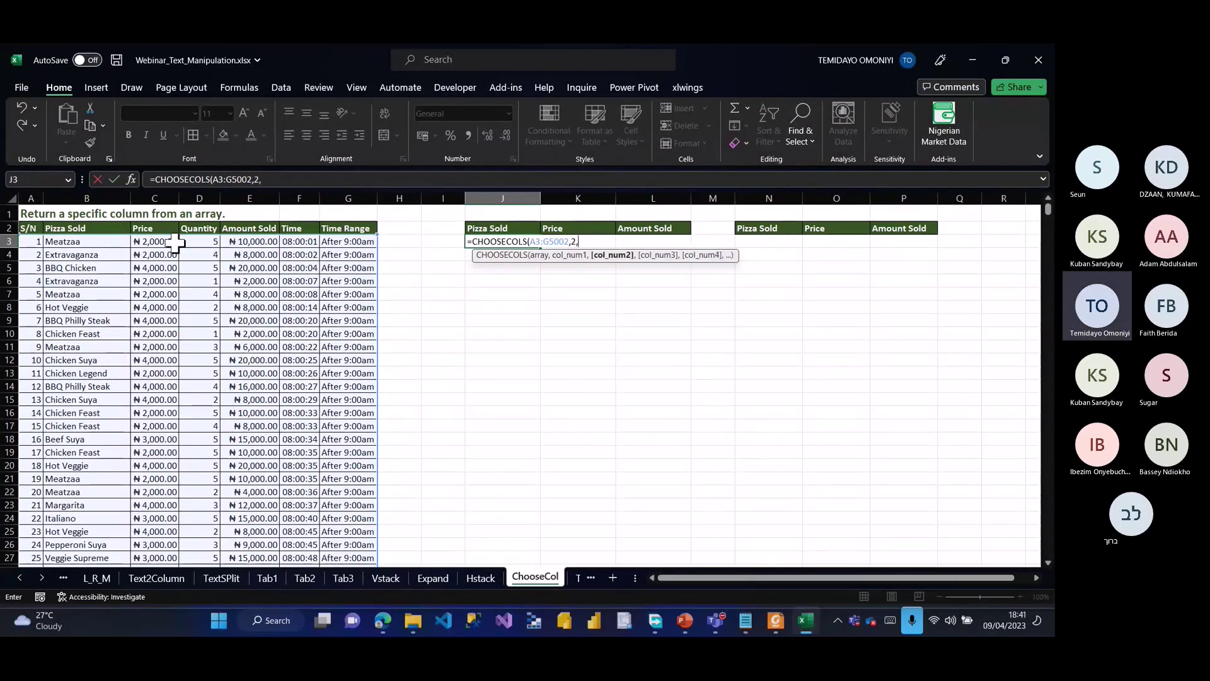
pyautogui.write('3,')
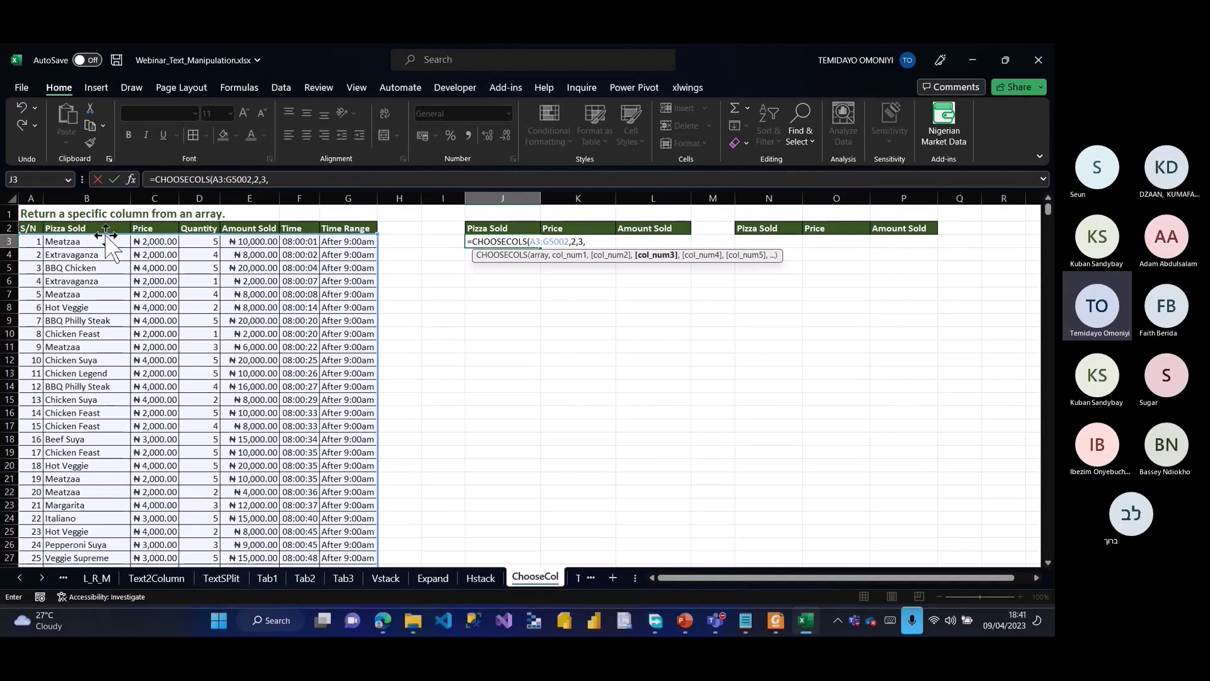
pyautogui.write('5')
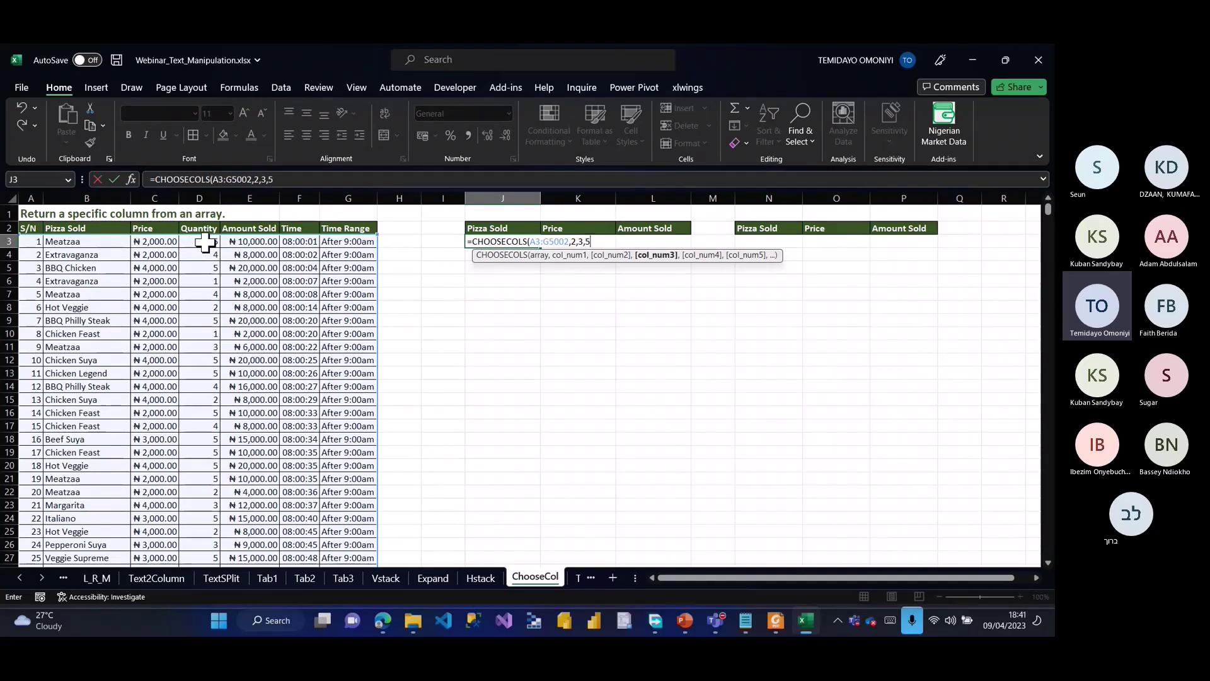
pyautogui.write(')')
pyautogui.press('Return')
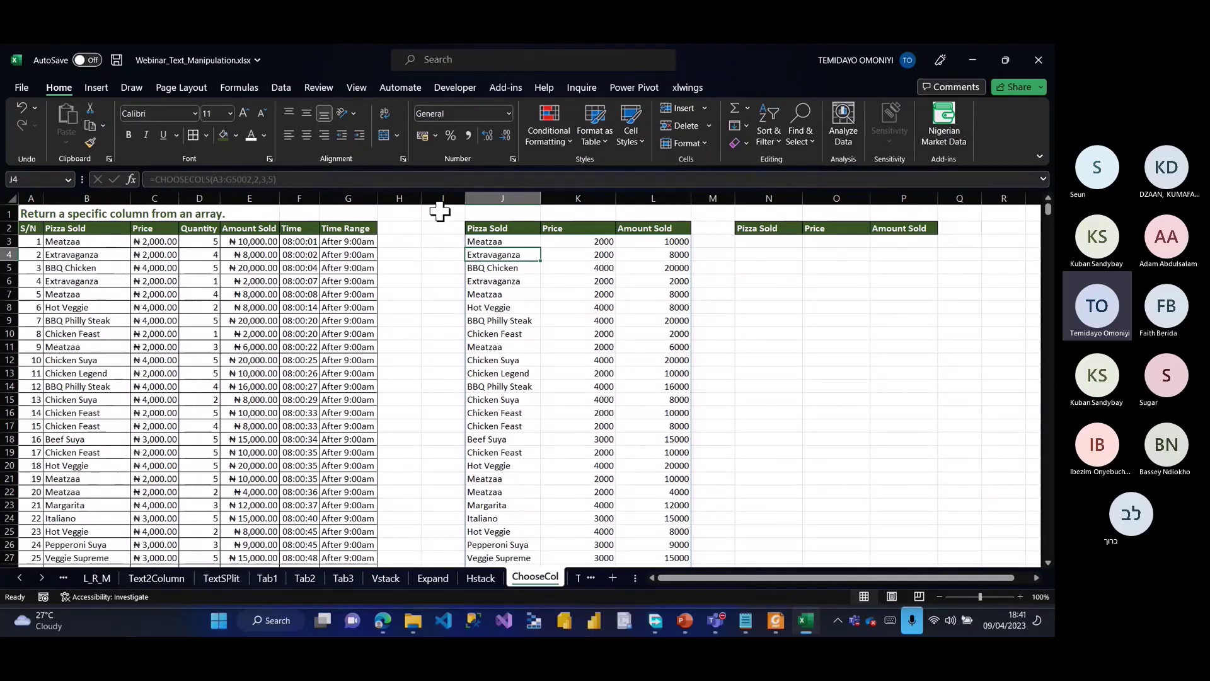
# Step: Count the columns in the header range A2:G2 with a COLUMNS formula in I1
pyautogui.click(439, 213)
pyautogui.write('=')
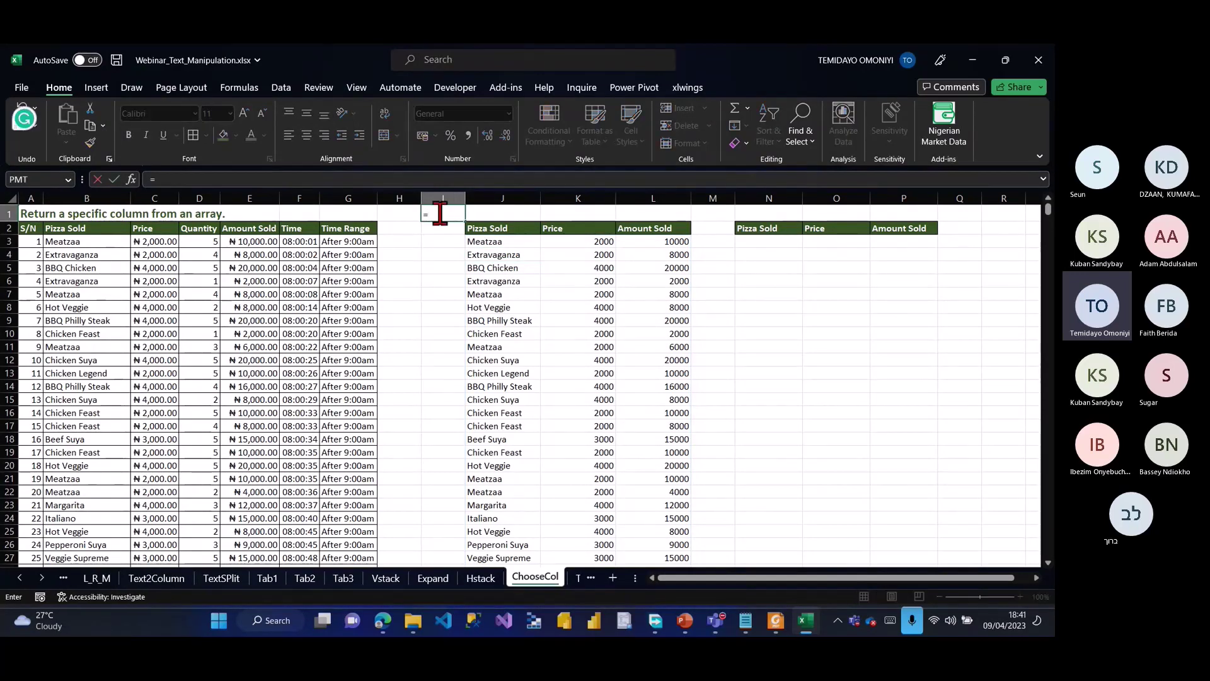
pyautogui.write('choo')
pyautogui.press('Tab')
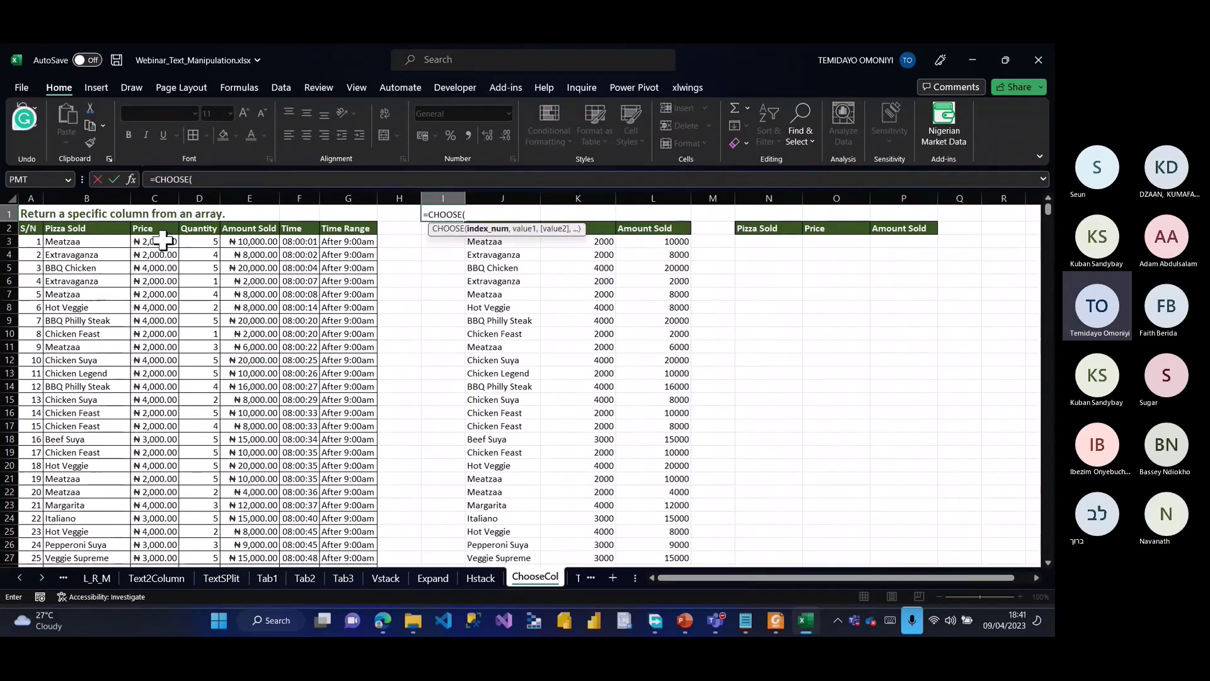
pyautogui.press('BackSpace')
pyautogui.press('BackSpace')
pyautogui.press('BackSpace')
pyautogui.press('BackSpace')
pyautogui.press('BackSpace')
pyautogui.press('BackSpace')
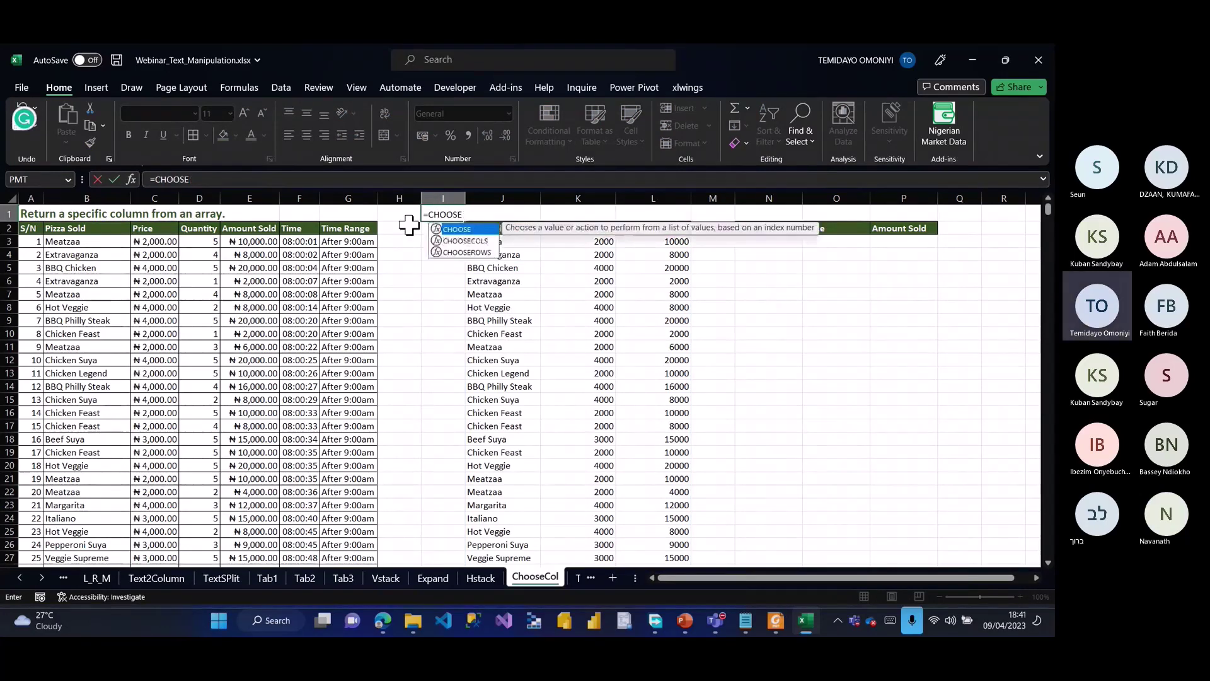
pyautogui.write('olumns')
pyautogui.press('Tab')
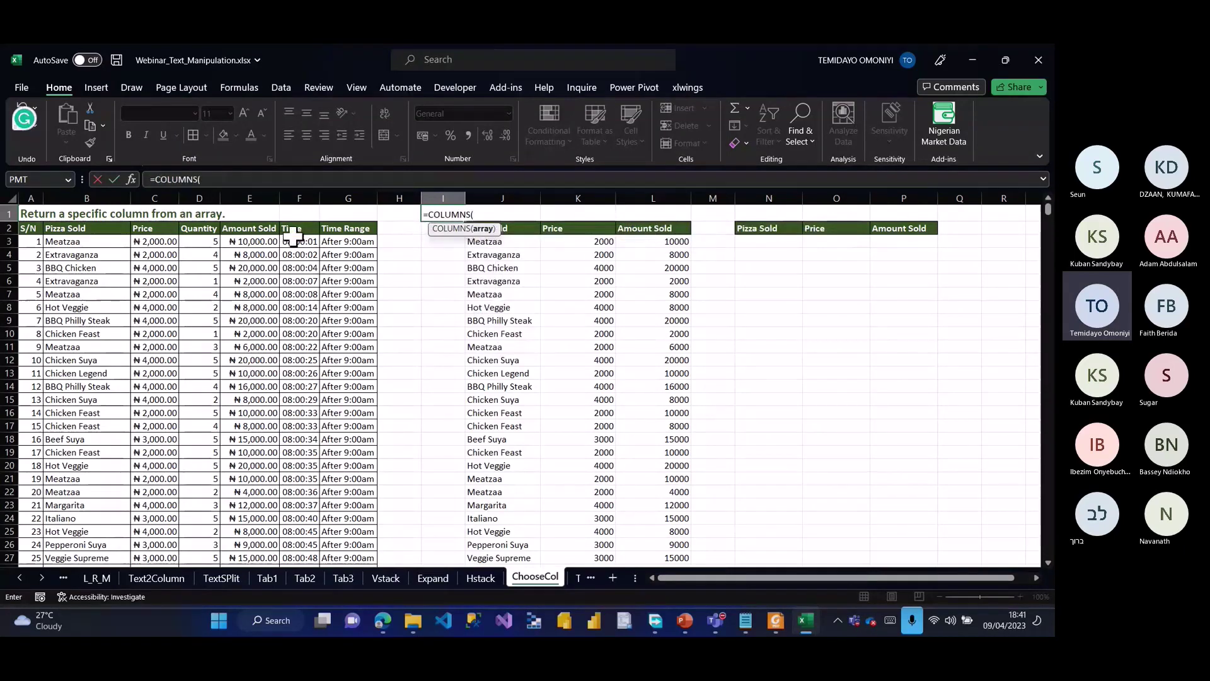
pyautogui.click(29, 229)
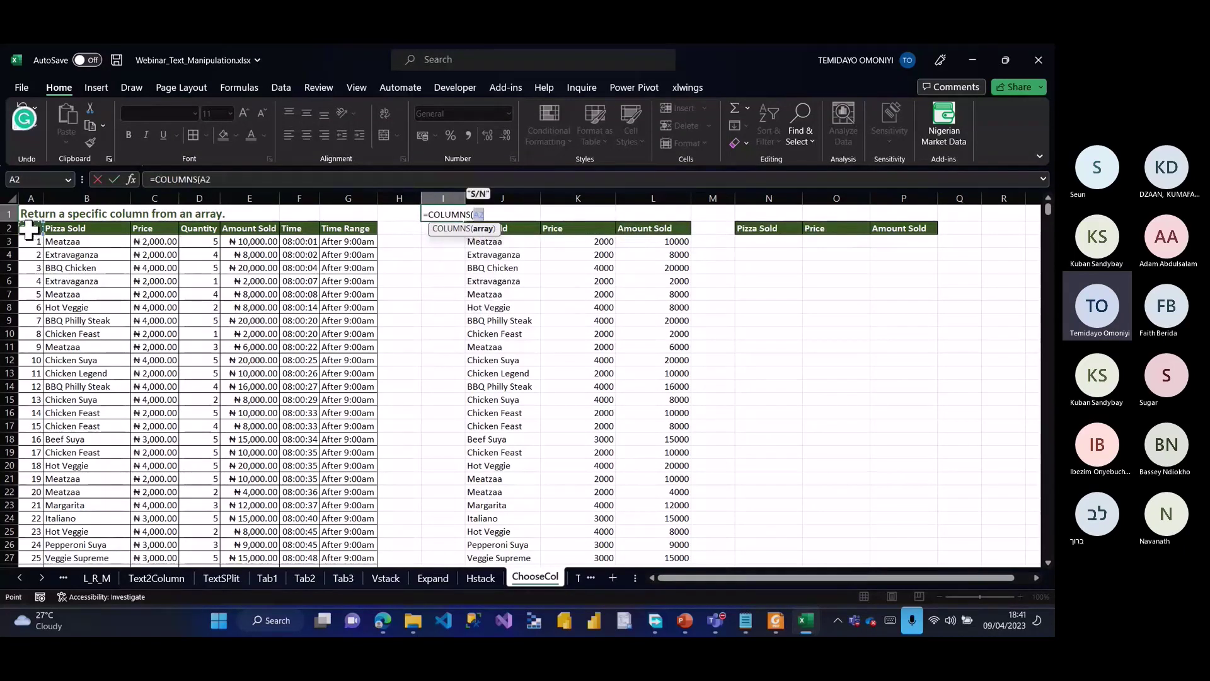
pyautogui.hotkey('ctrl', 'shift', 'Right')
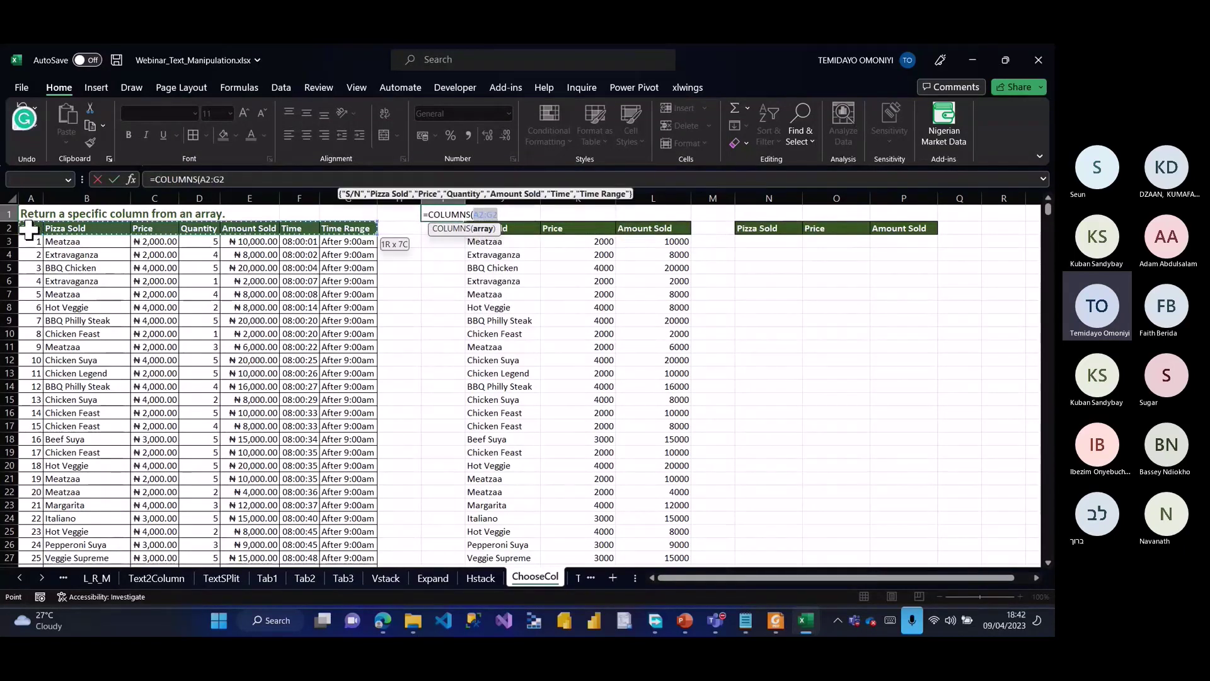
pyautogui.press('Return')
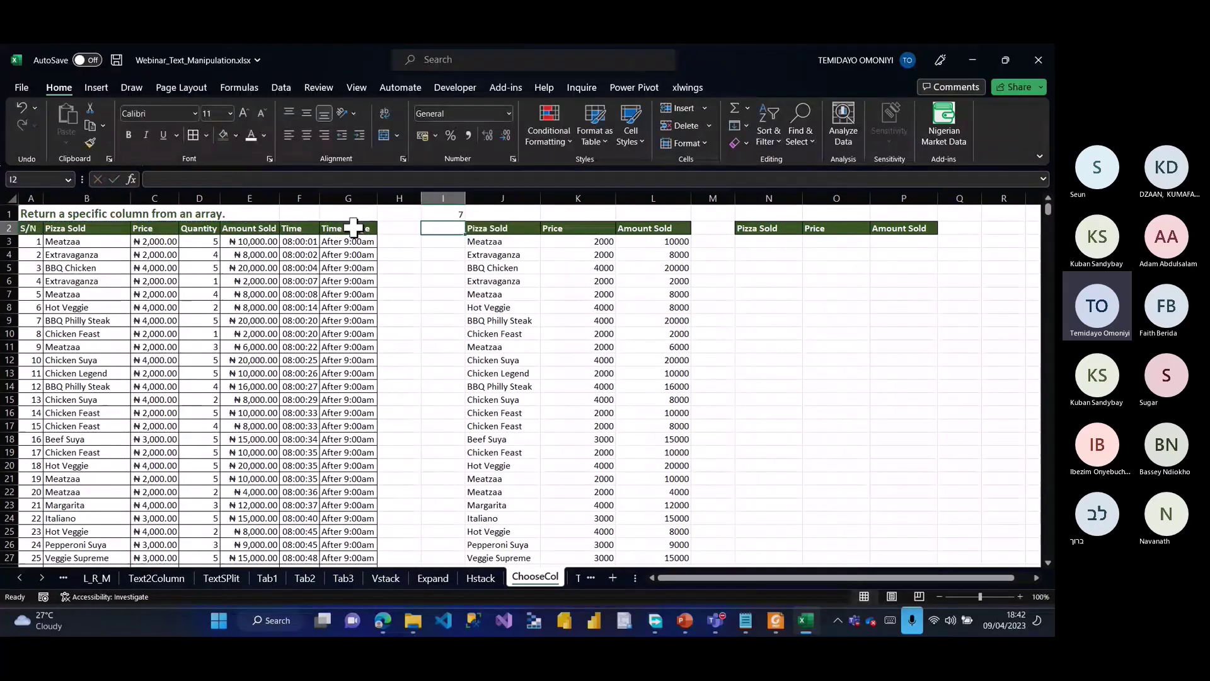
# Step: Check the column count by selecting the source headers A2:G2, and clear the COLUMNS formula from I1
pyautogui.click(29, 230)
pyautogui.hotkey('ctrl', 'shift', 'Right')
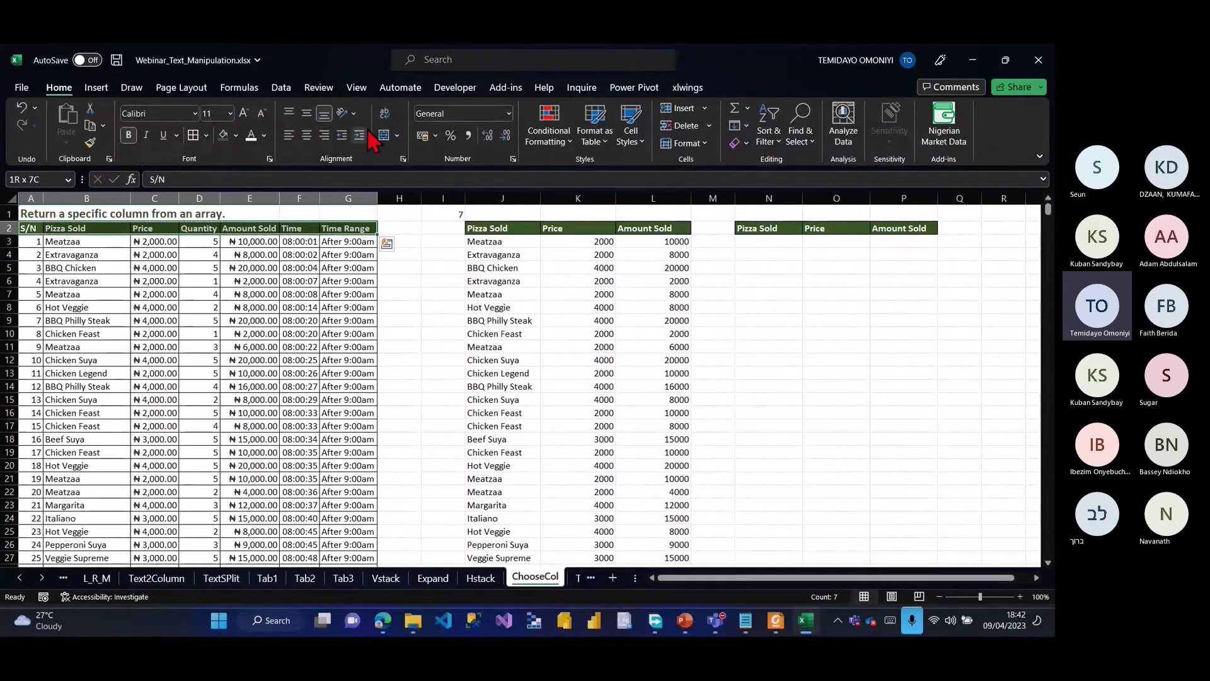
pyautogui.click(443, 215)
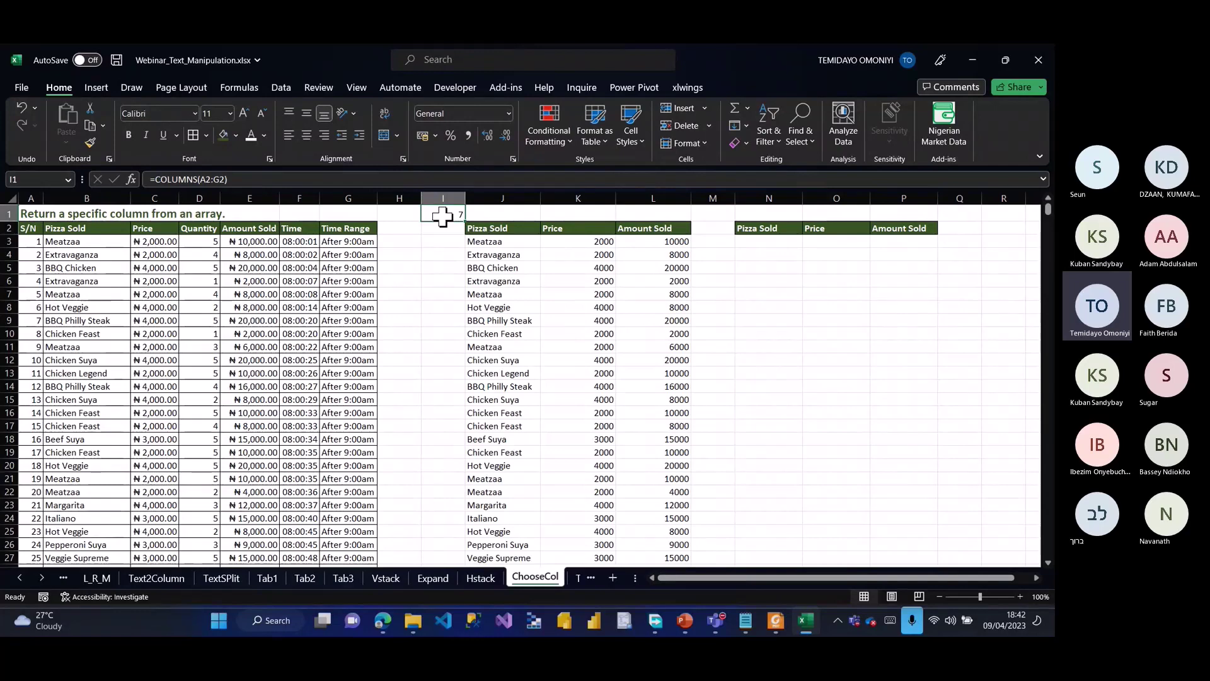
pyautogui.press('Delete')
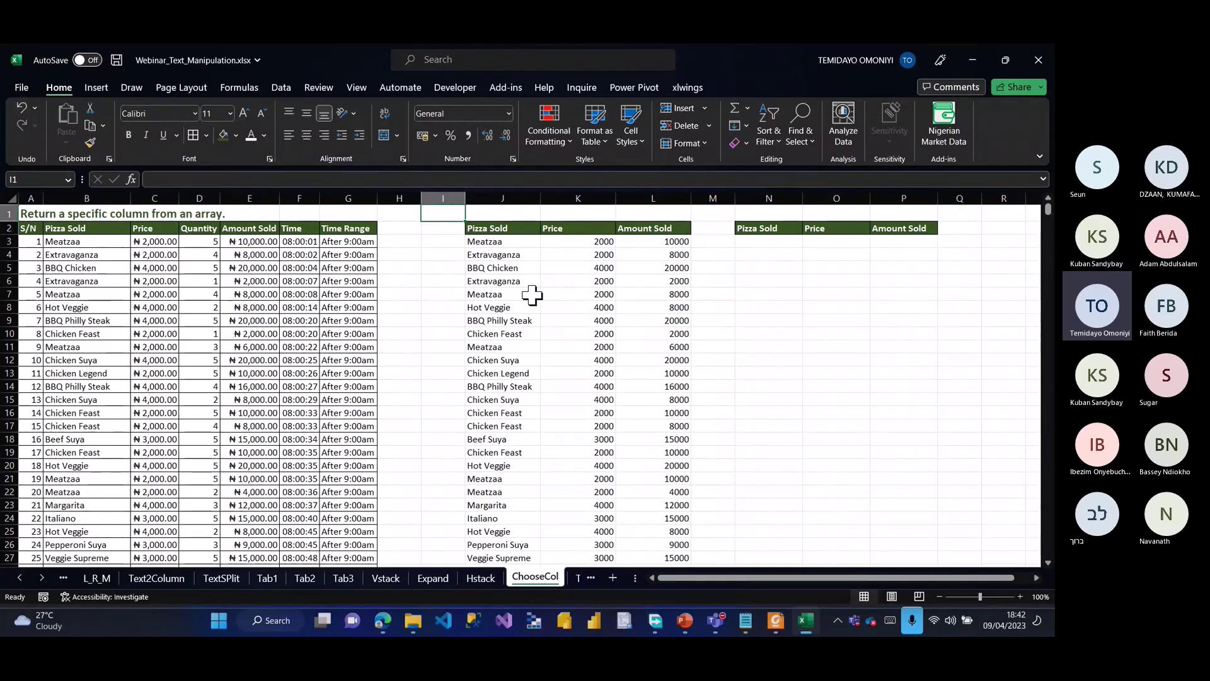
# Step: Insert a blank row above the sheet's title row
pyautogui.click(479, 252)
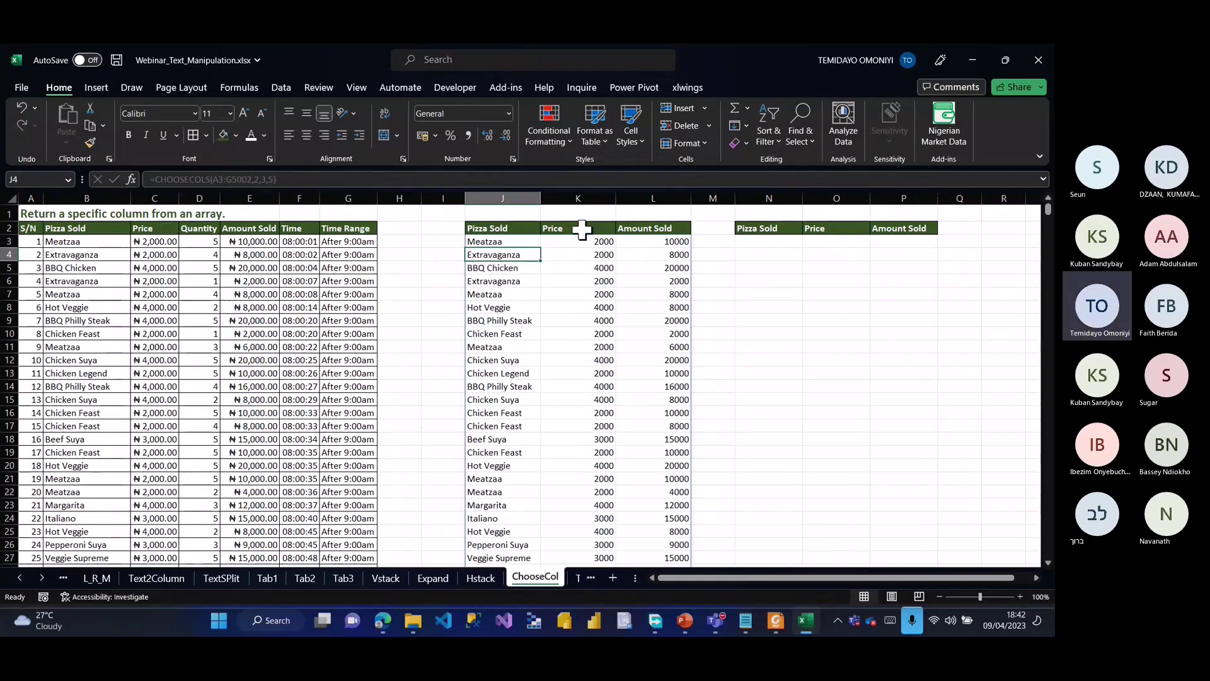
pyautogui.click(9, 214)
pyautogui.rightClick(9, 214)
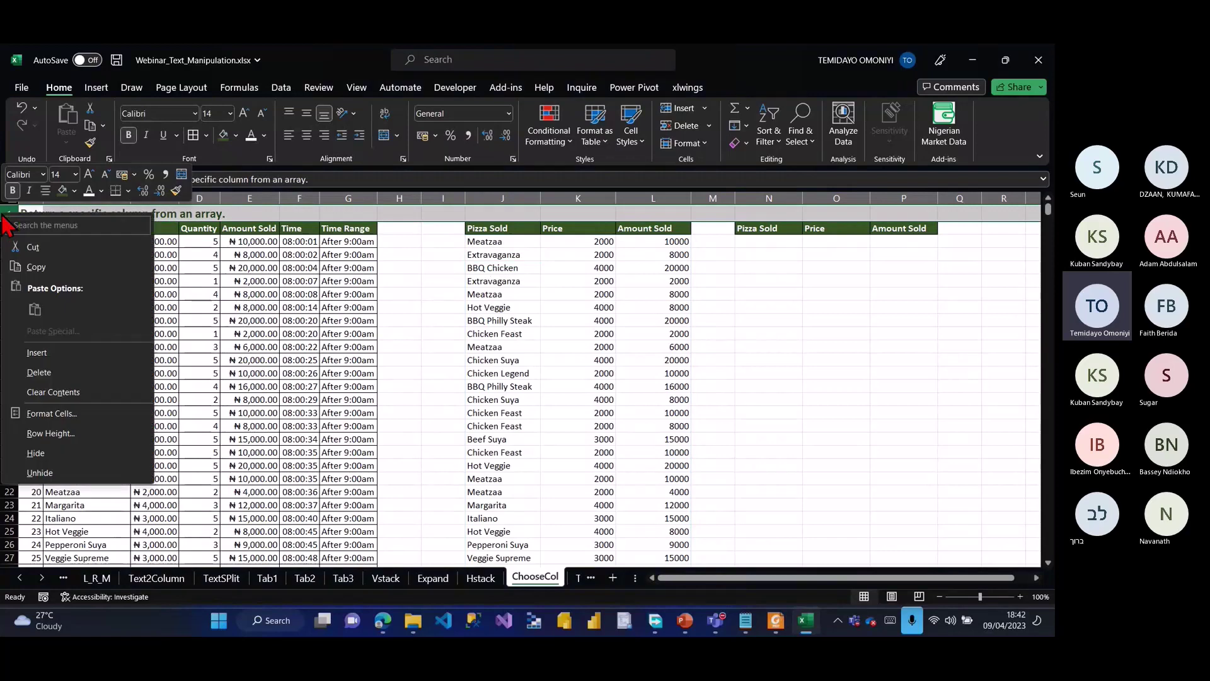
pyautogui.click(36, 352)
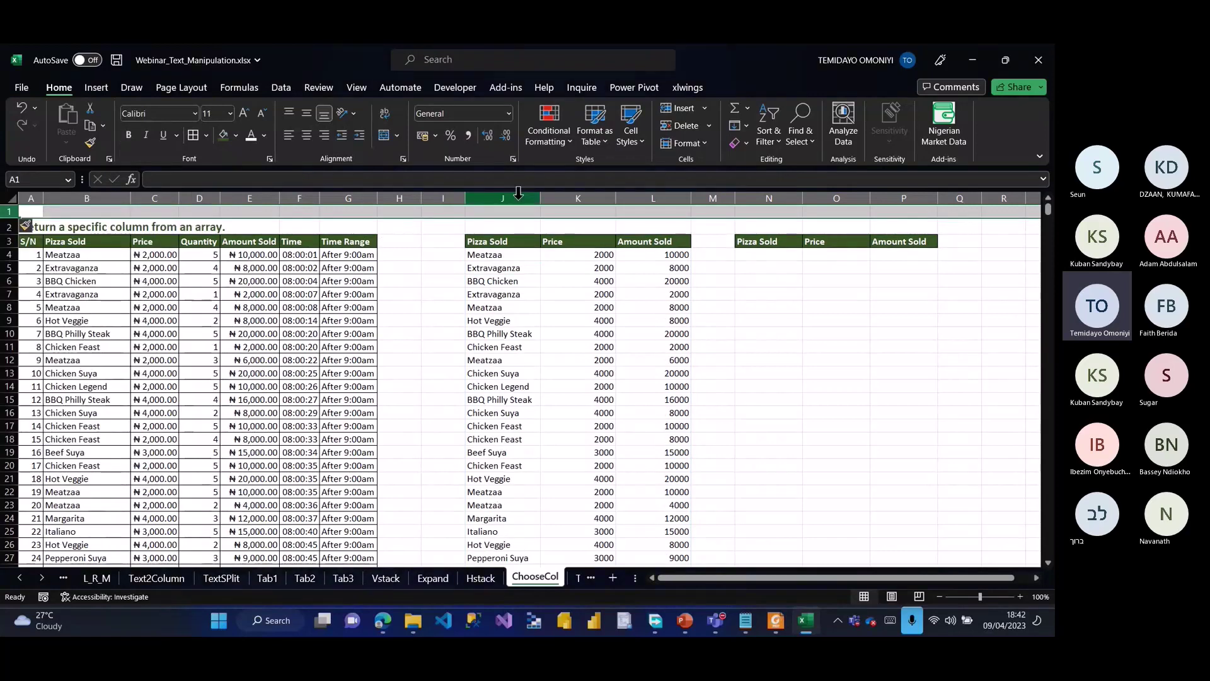
# Step: Enter the label Pizzasold in J1, above the first output table
pyautogui.click(486, 212)
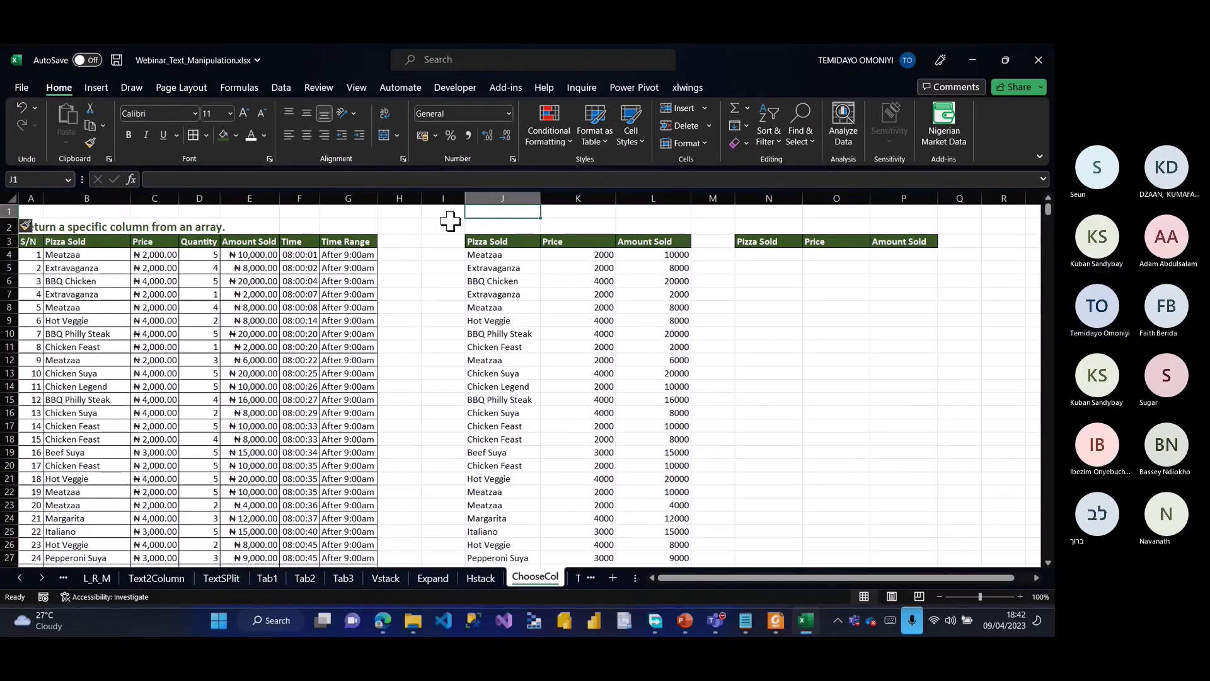
pyautogui.write('Pizza')
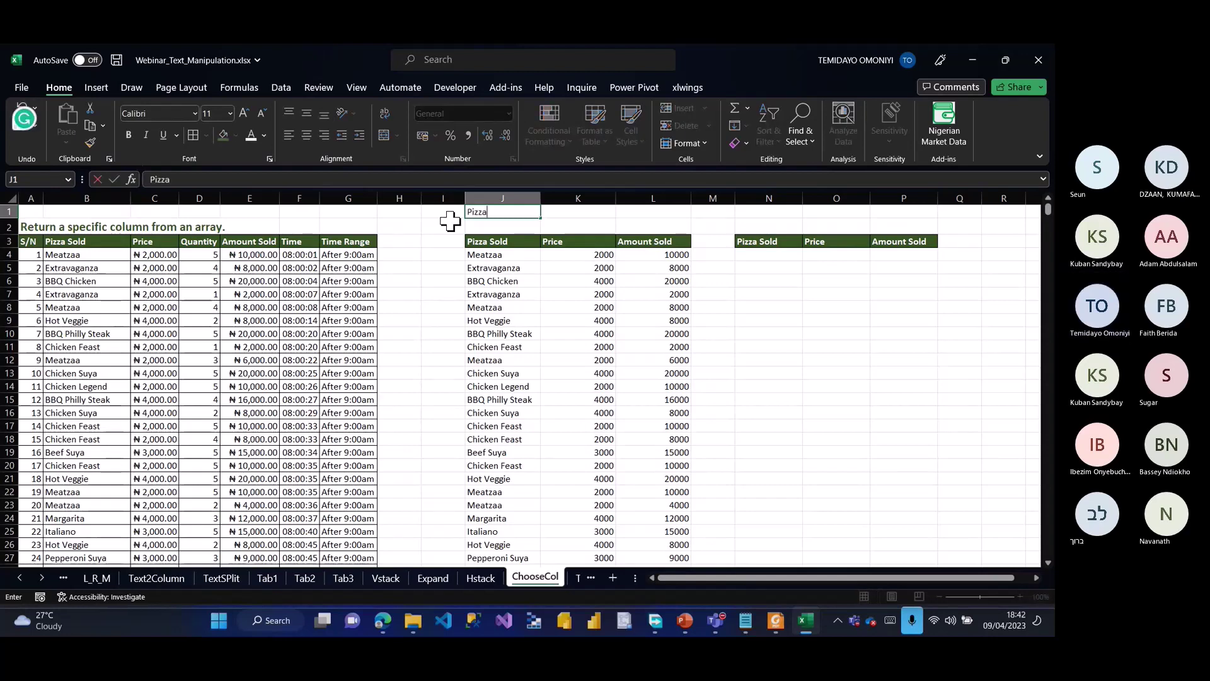
pyautogui.write('sold')
pyautogui.press('Return')
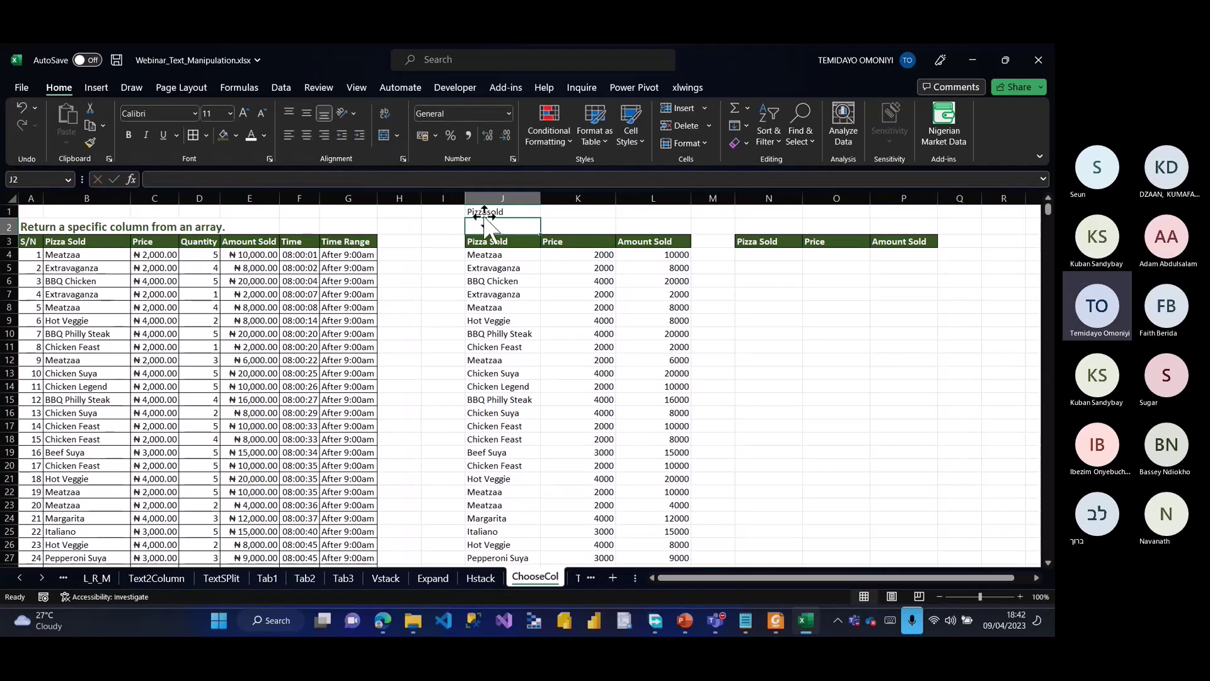
# Step: Copy the formatting of the source table's Pizza Sold header in B3 onto the label in J1
pyautogui.click(74, 242)
pyautogui.click(90, 143)
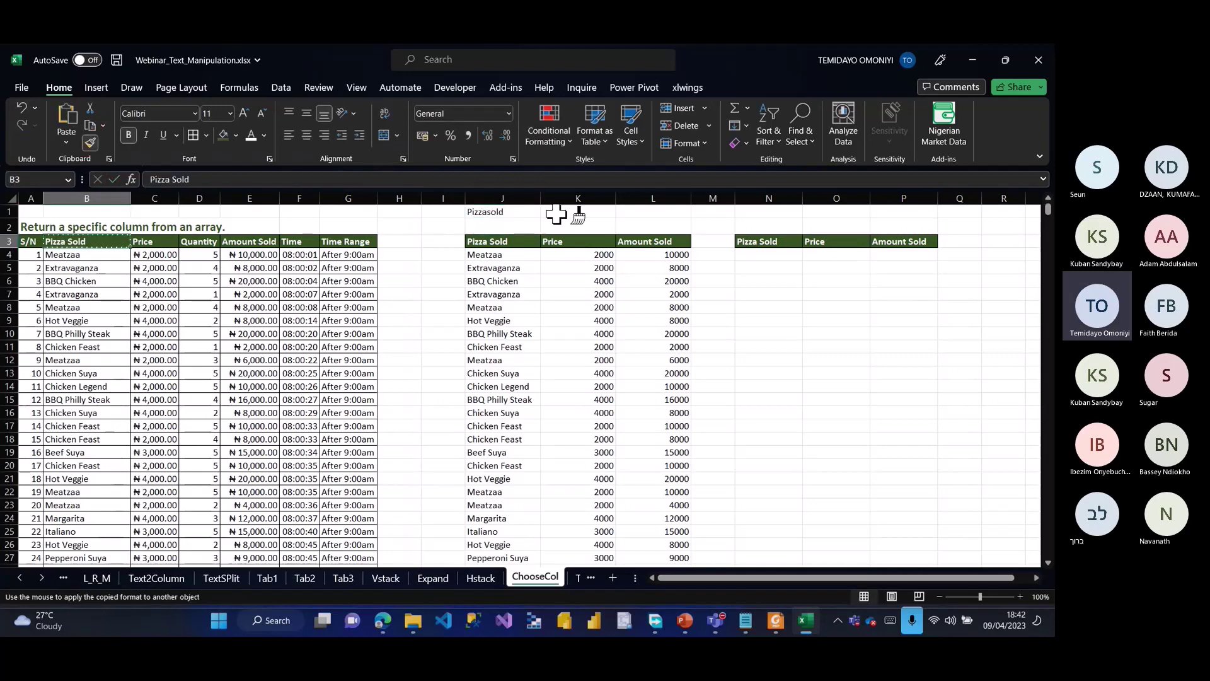
pyautogui.click(503, 211)
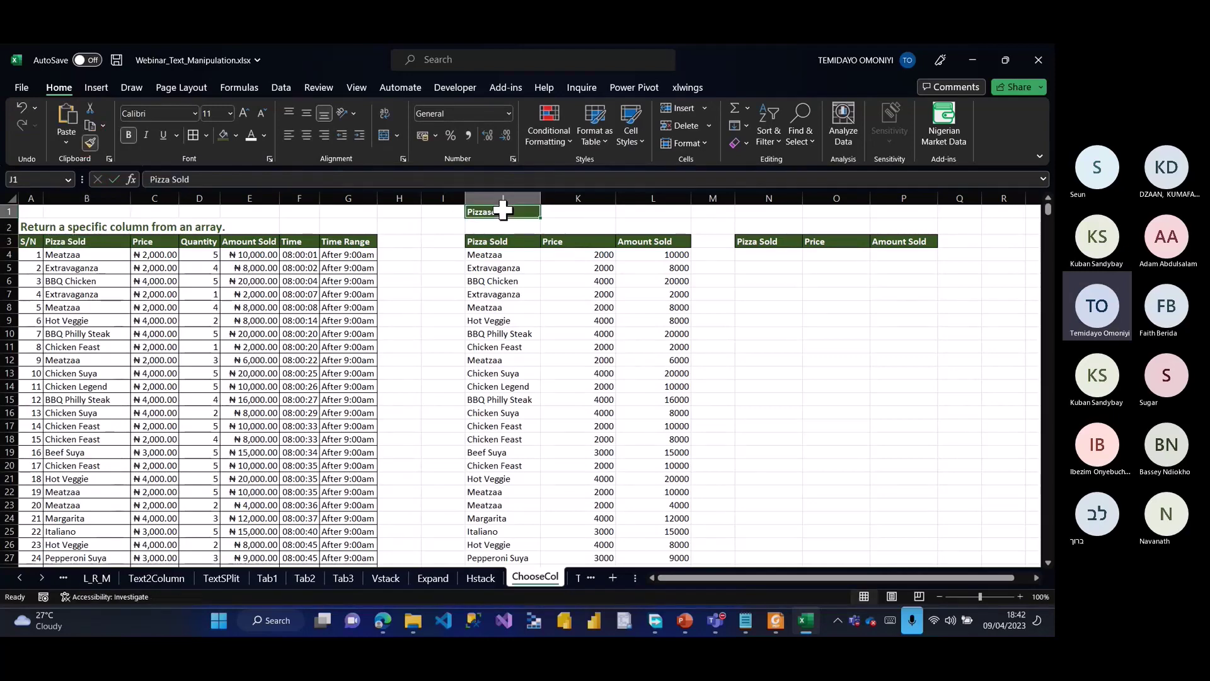
pyautogui.click(577, 210)
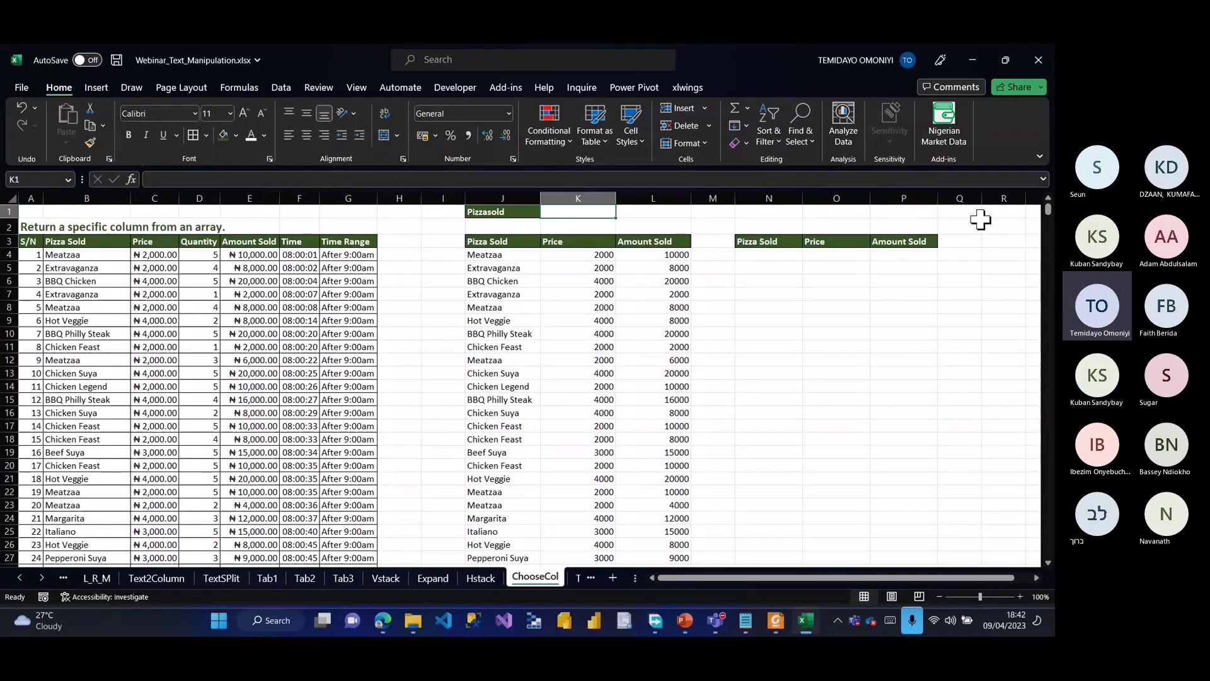
# Step: Enter =UNIQUE(B4:B5003) in R2 to list the distinct pizzas from the source table's Pizza Sold column
pyautogui.hscroll(2, 980, 218)
pyautogui.click(900, 225)
pyautogui.write('=un')
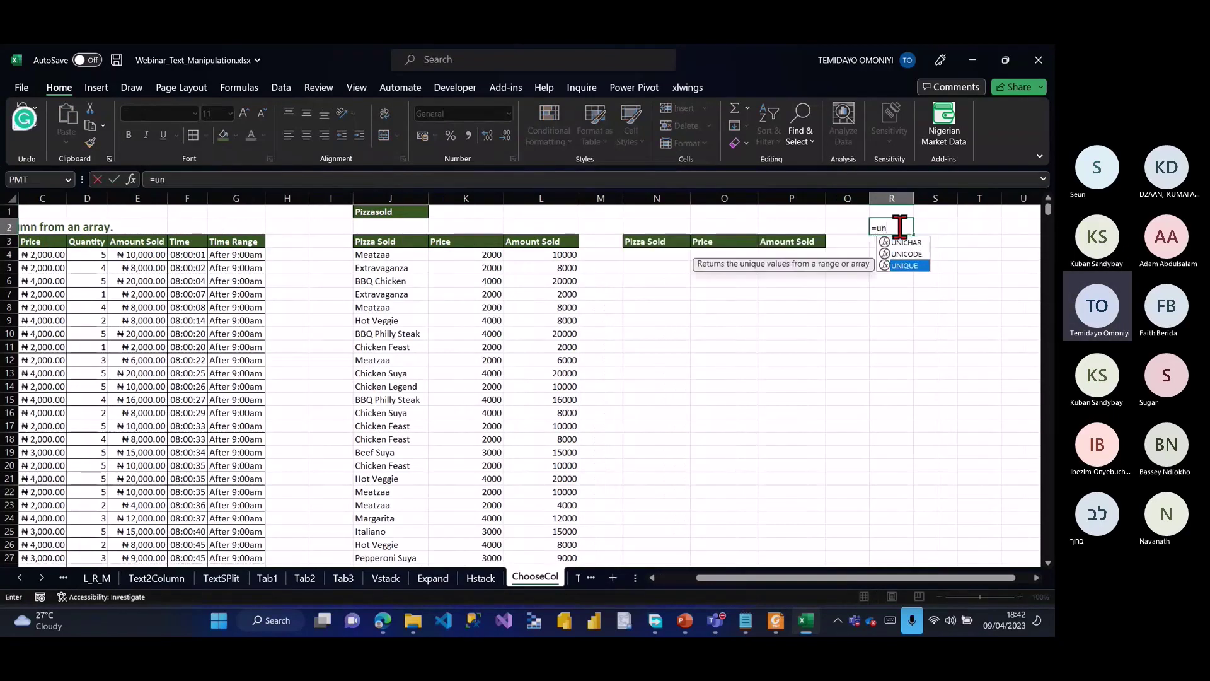
pyautogui.press('Tab')
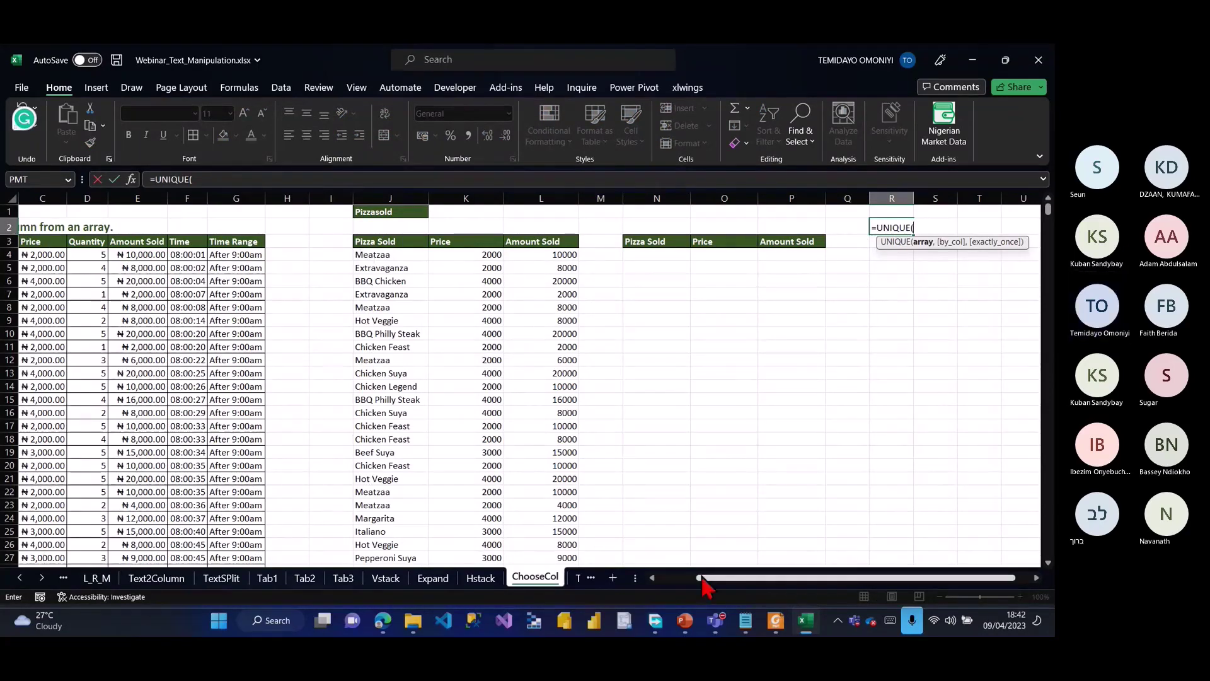
pyautogui.moveTo(697, 577); pyautogui.dragTo(662, 578)
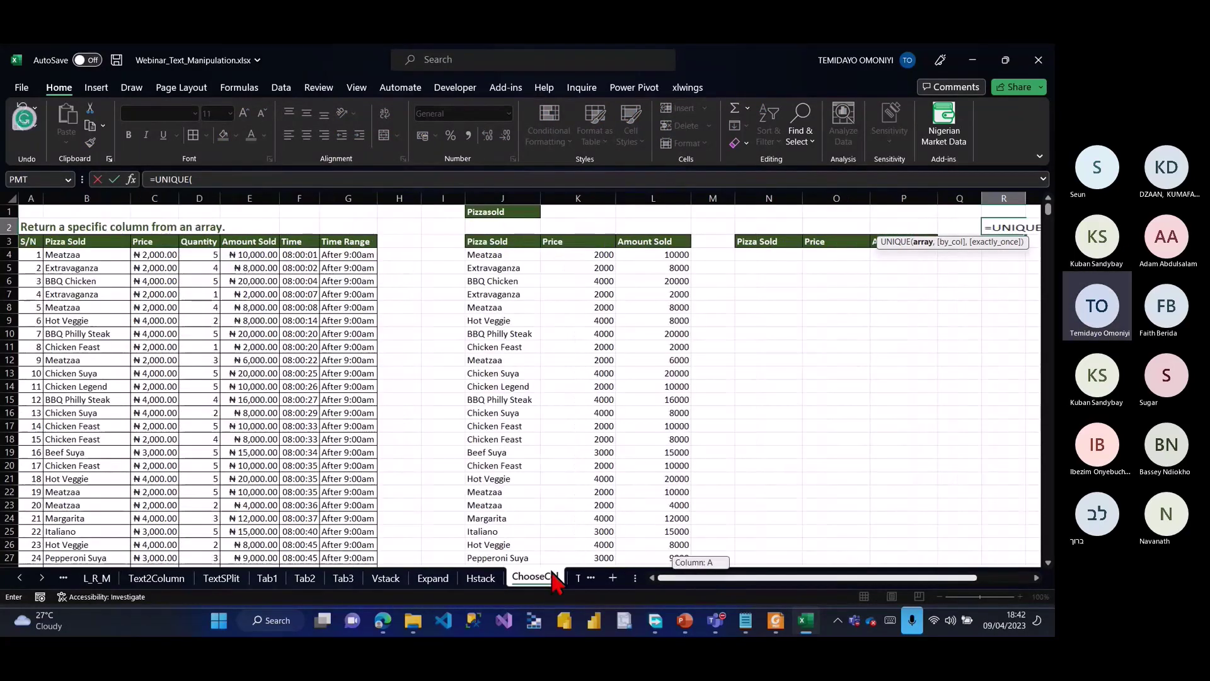
pyautogui.click(63, 254)
pyautogui.hotkey('ctrl', 'shift', 'Down')
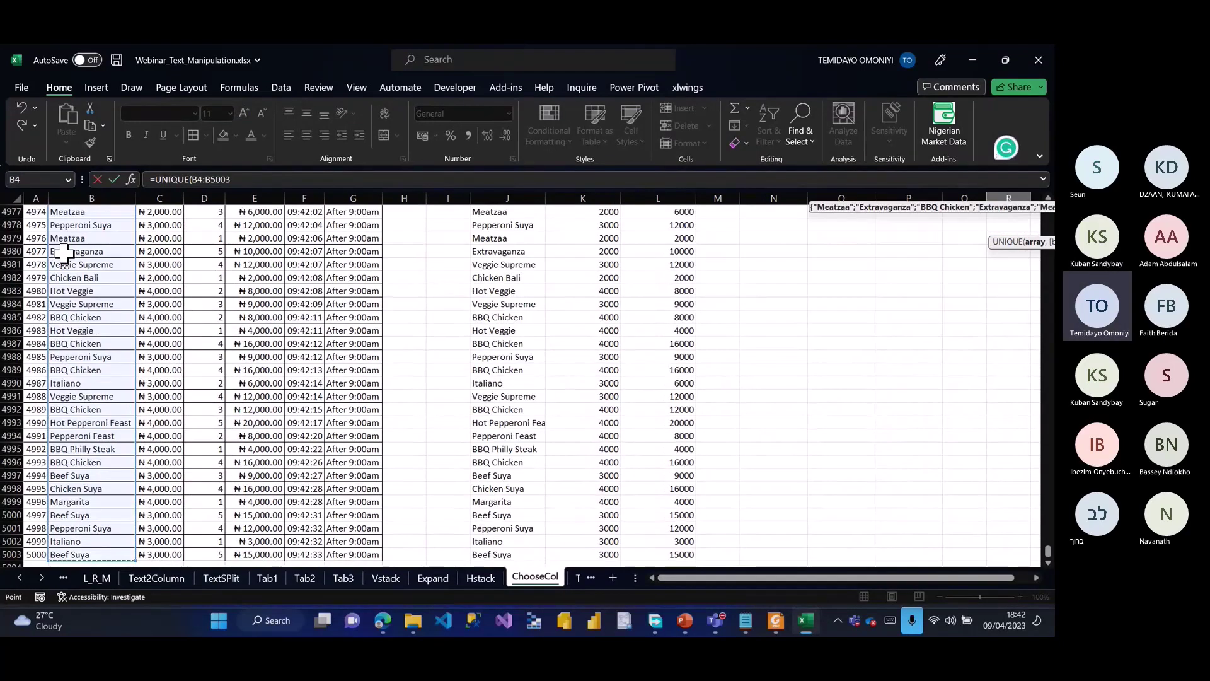
pyautogui.write(')')
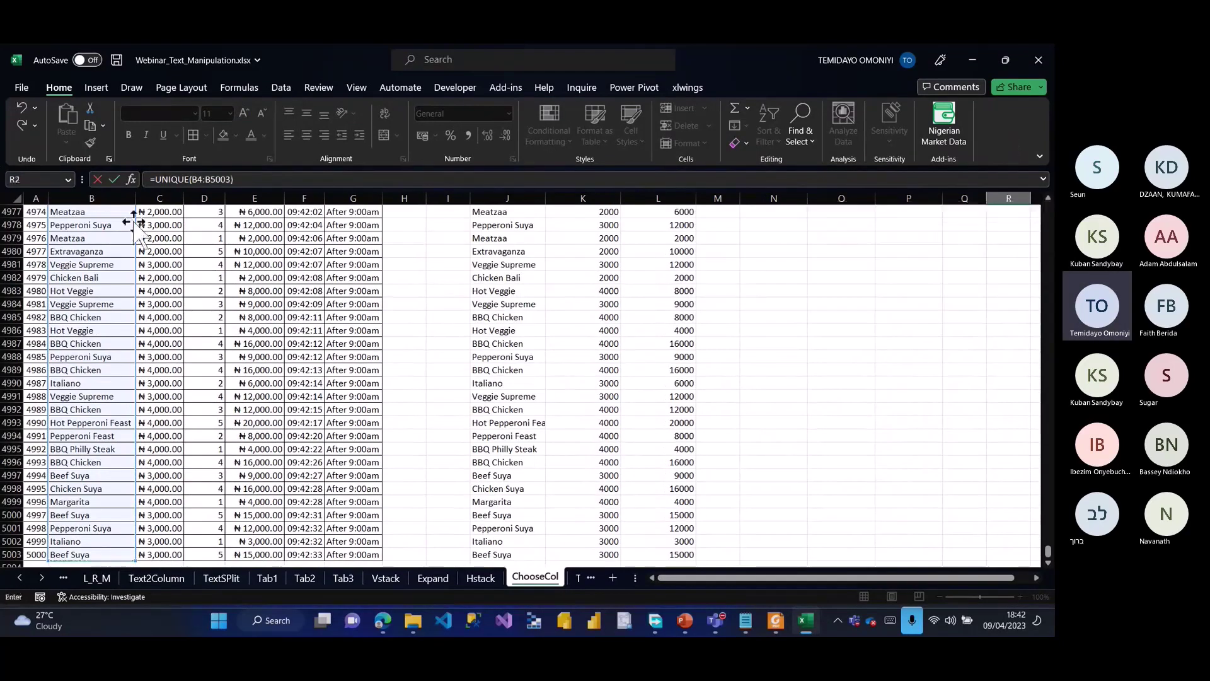
# Step: Wrap the R2 formula in SORT so that it reads =SORT(UNIQUE(B4:B5003))
pyautogui.click(157, 183)
pyautogui.write('SORT(')
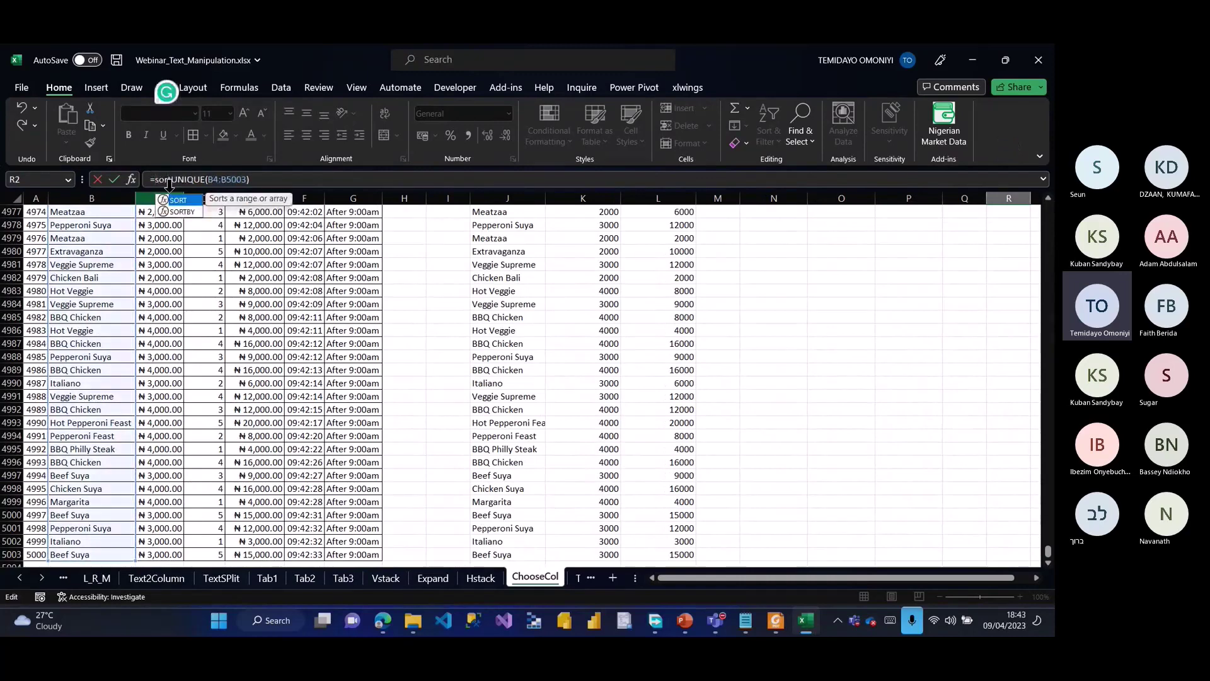
pyautogui.write(')')
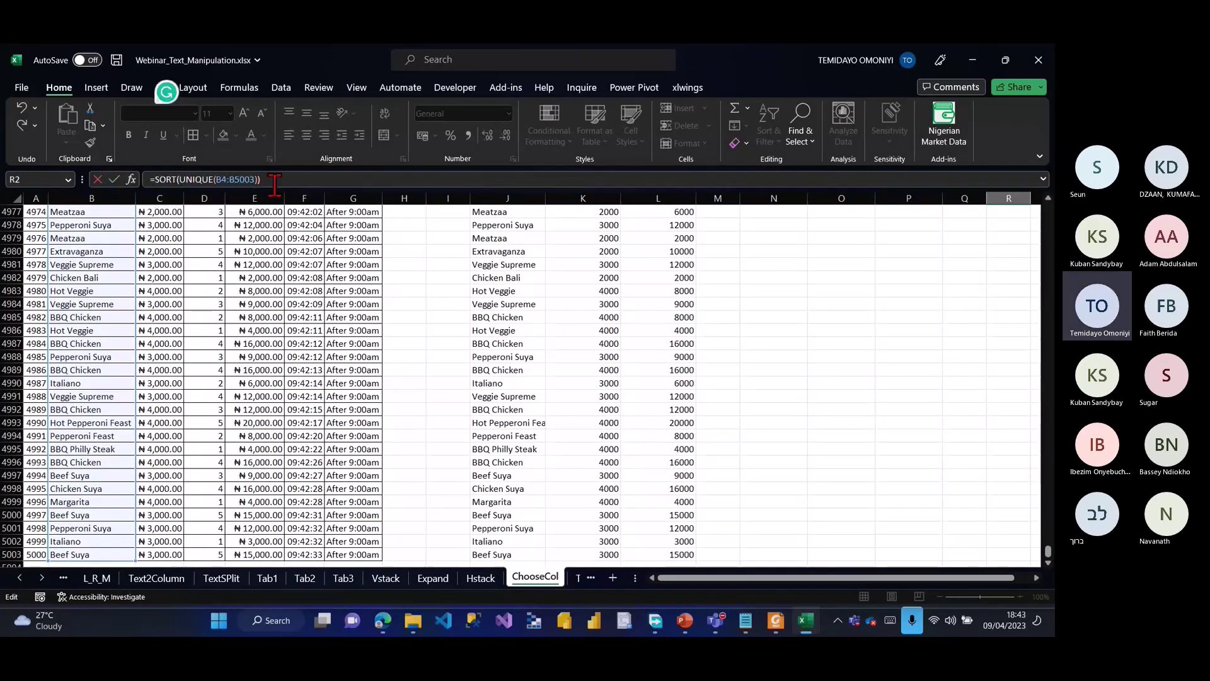
pyautogui.press('Return')
pyautogui.scroll(1, 1038, 320)
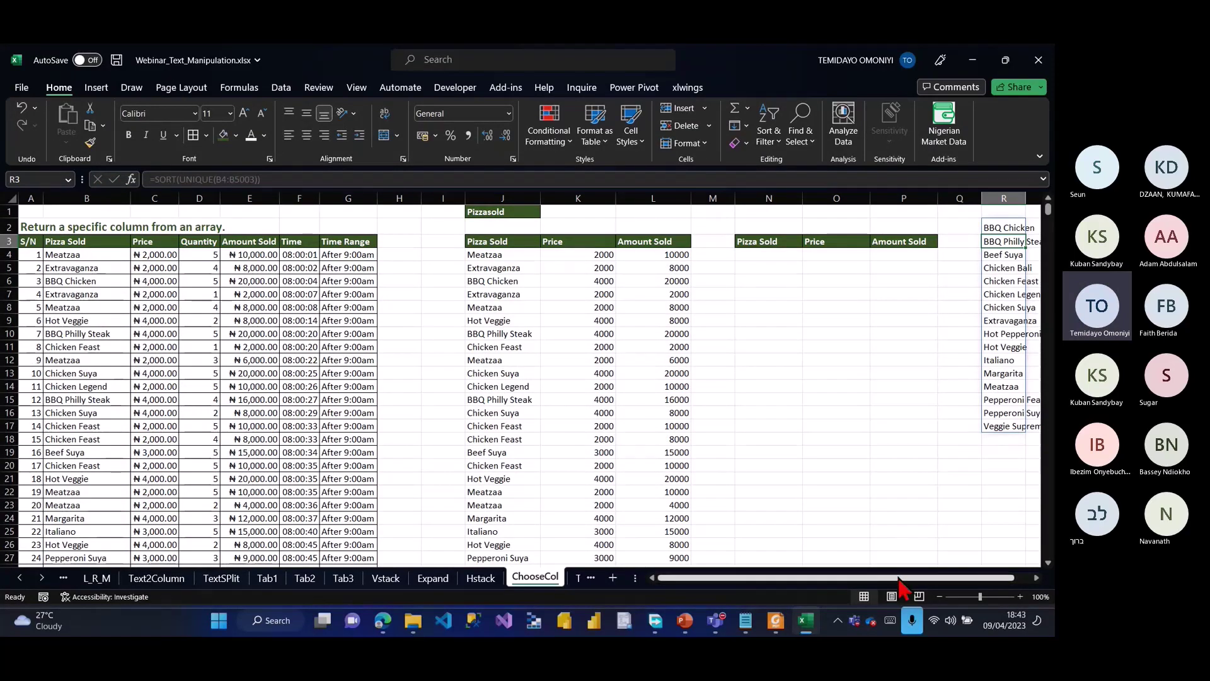
# Step: Add a list data validation to K1 with the source =$R$2:$R$17 and choose BBQ Chicken from its drop-down
pyautogui.moveTo(902, 578); pyautogui.dragTo(918, 578)
pyautogui.click(533, 212)
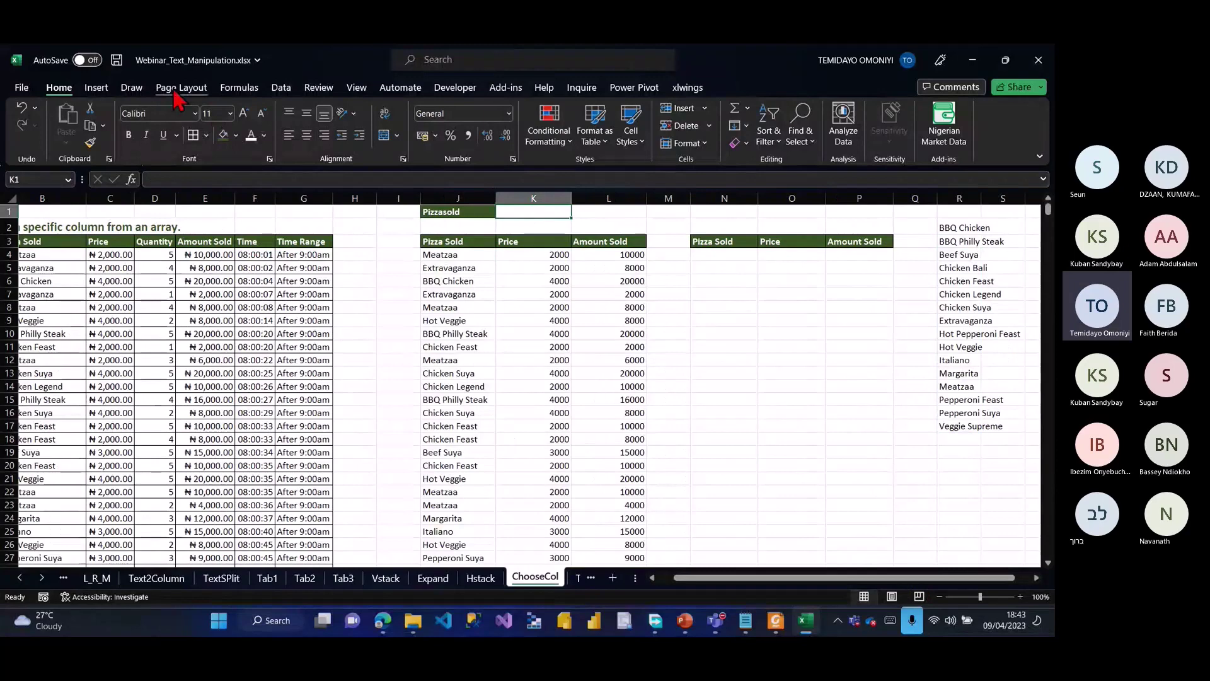
pyautogui.click(281, 88)
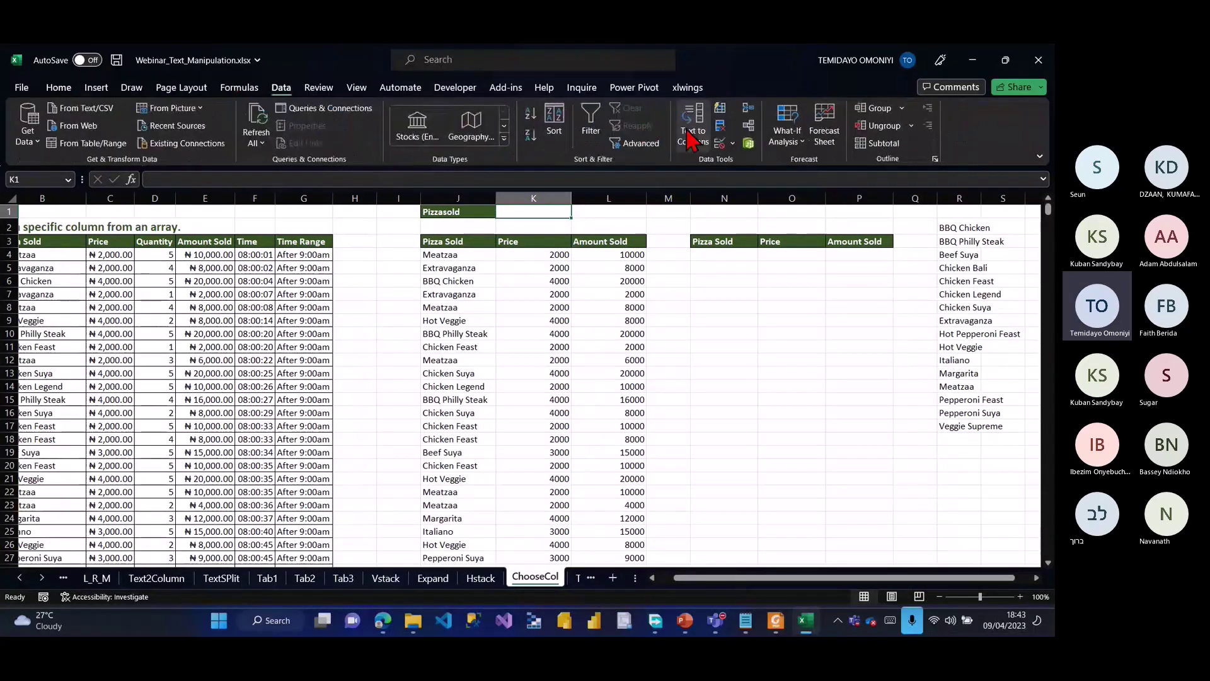
pyautogui.click(720, 144)
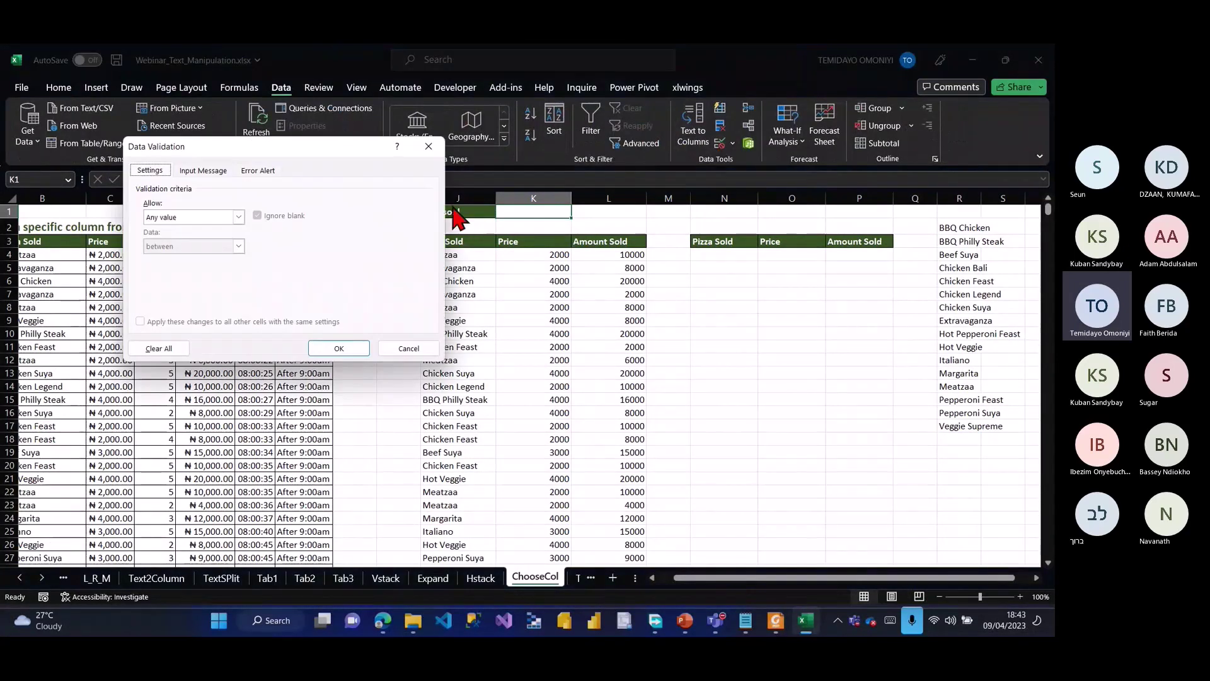
pyautogui.click(238, 217)
pyautogui.click(189, 257)
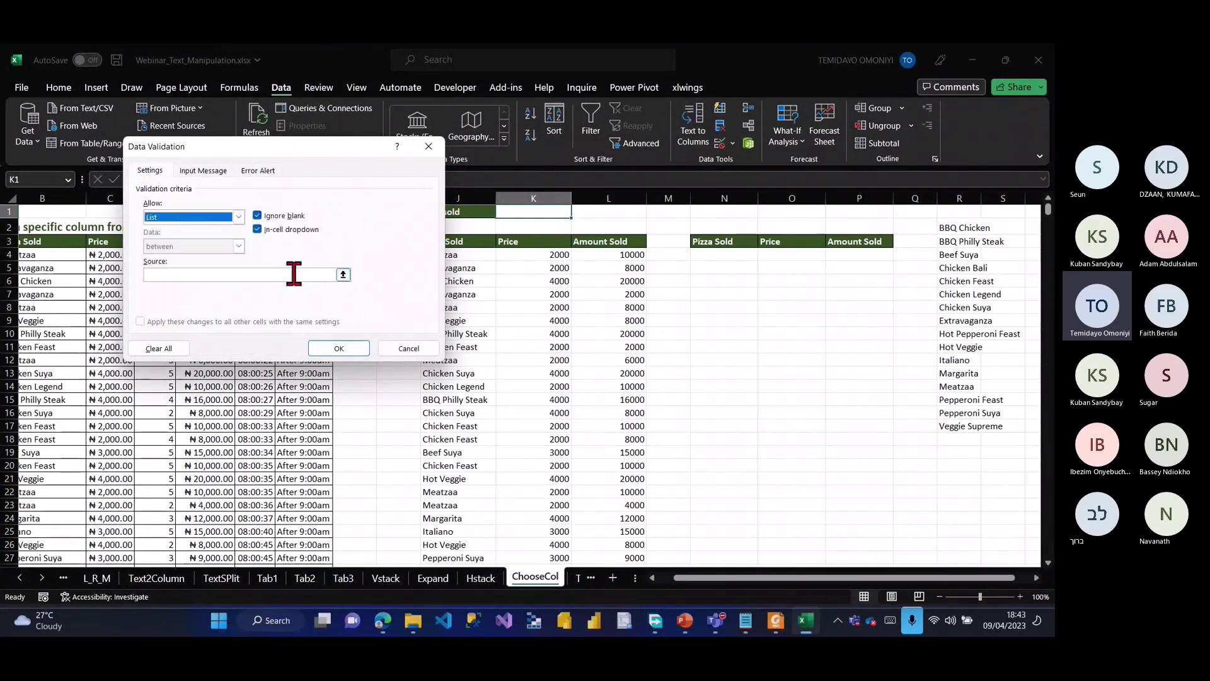
pyautogui.click(344, 271)
pyautogui.click(947, 228)
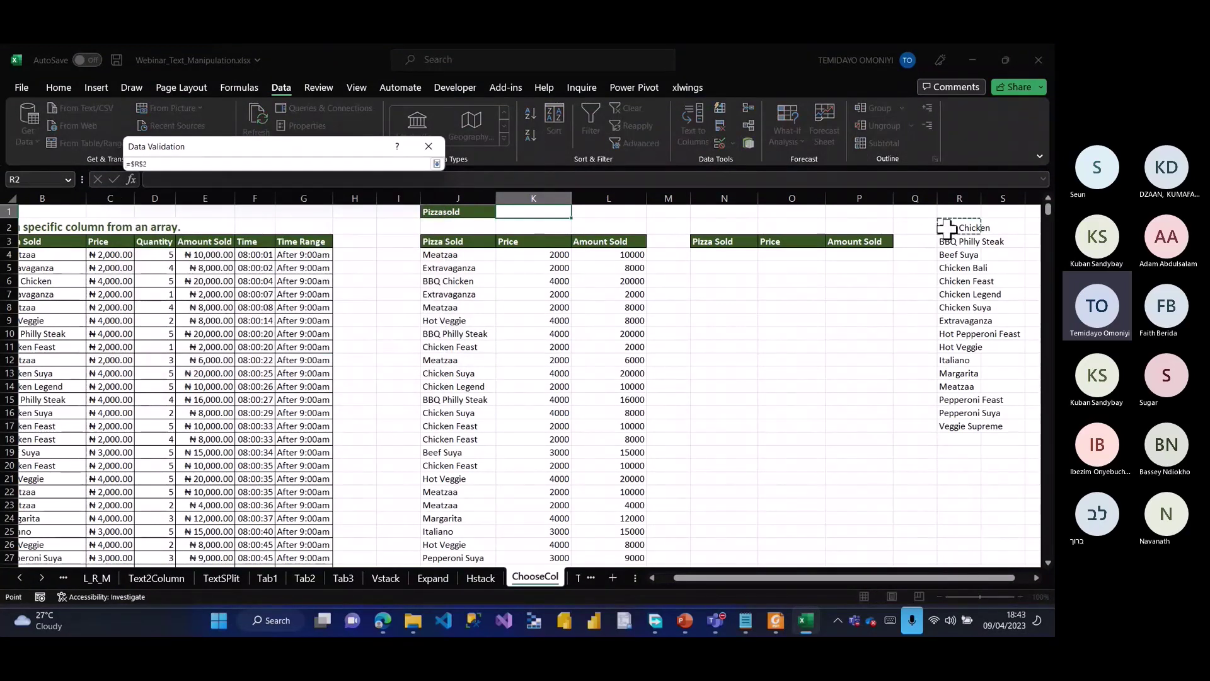
pyautogui.hotkey('ctrl', 'shift', 'Down')
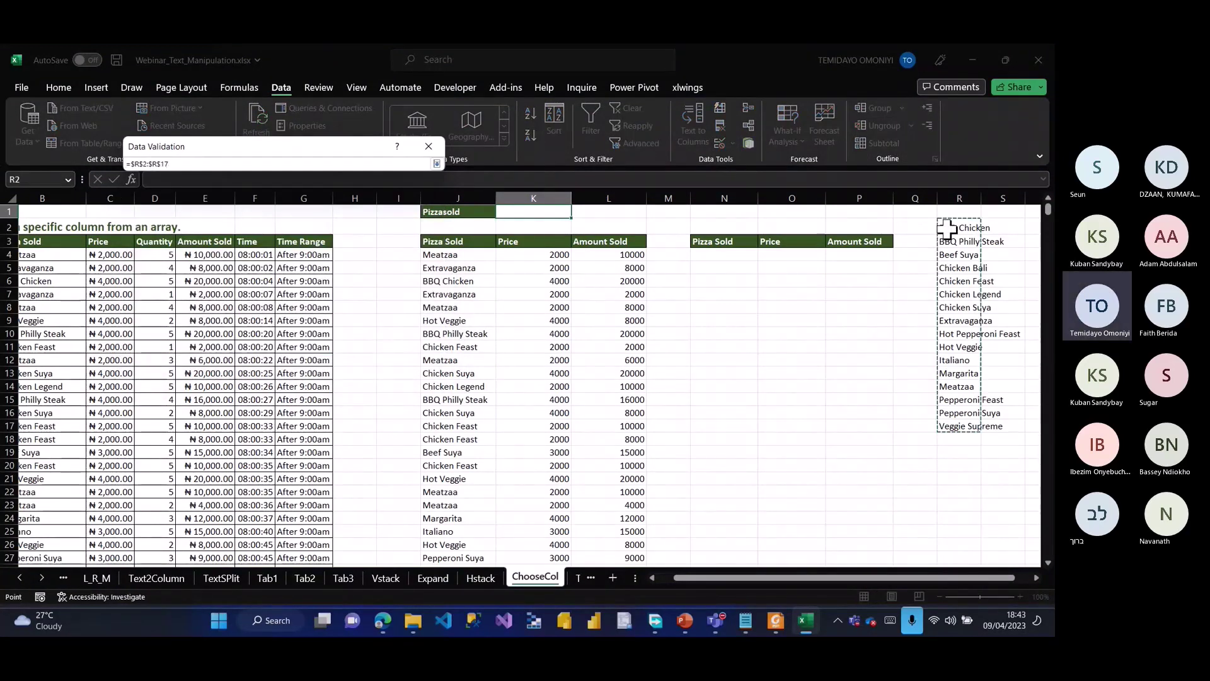
pyautogui.press('Return')
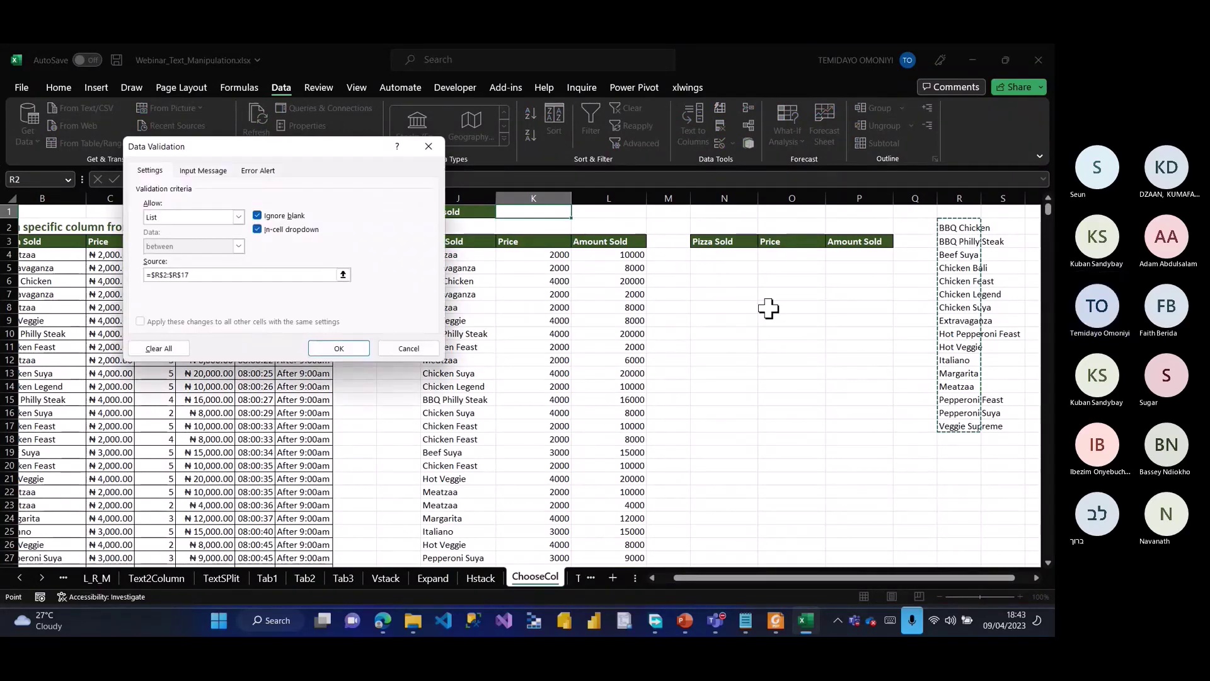
pyautogui.click(327, 352)
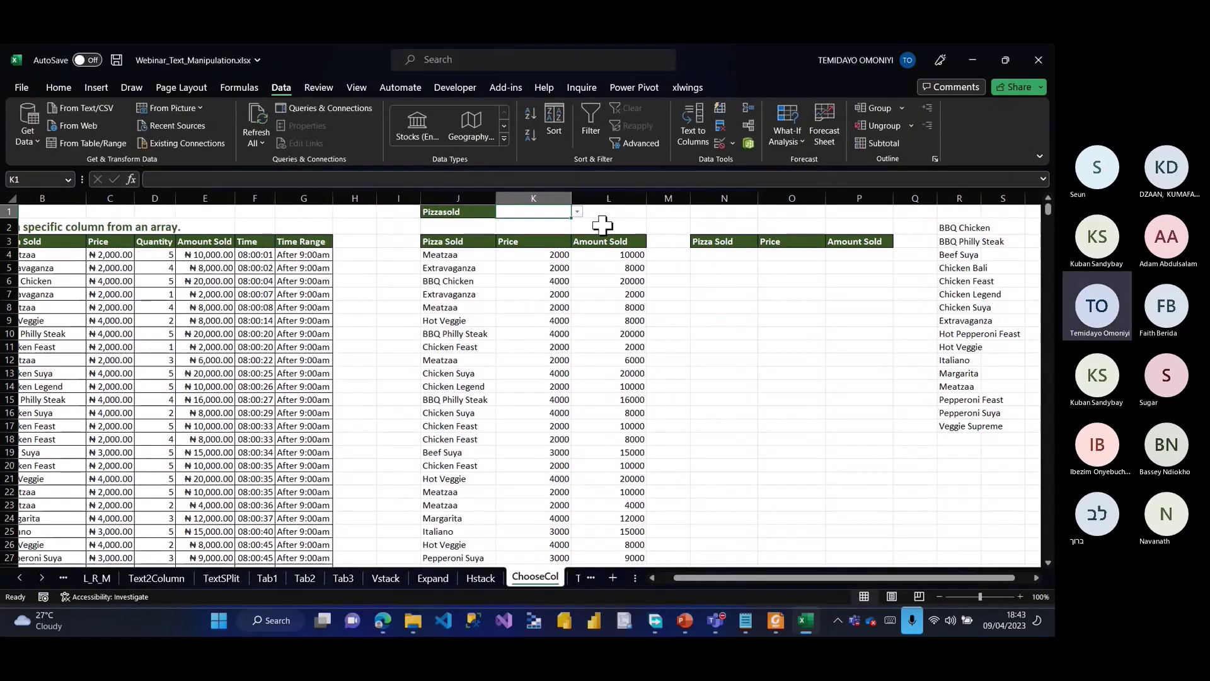
pyautogui.click(577, 212)
pyautogui.click(530, 223)
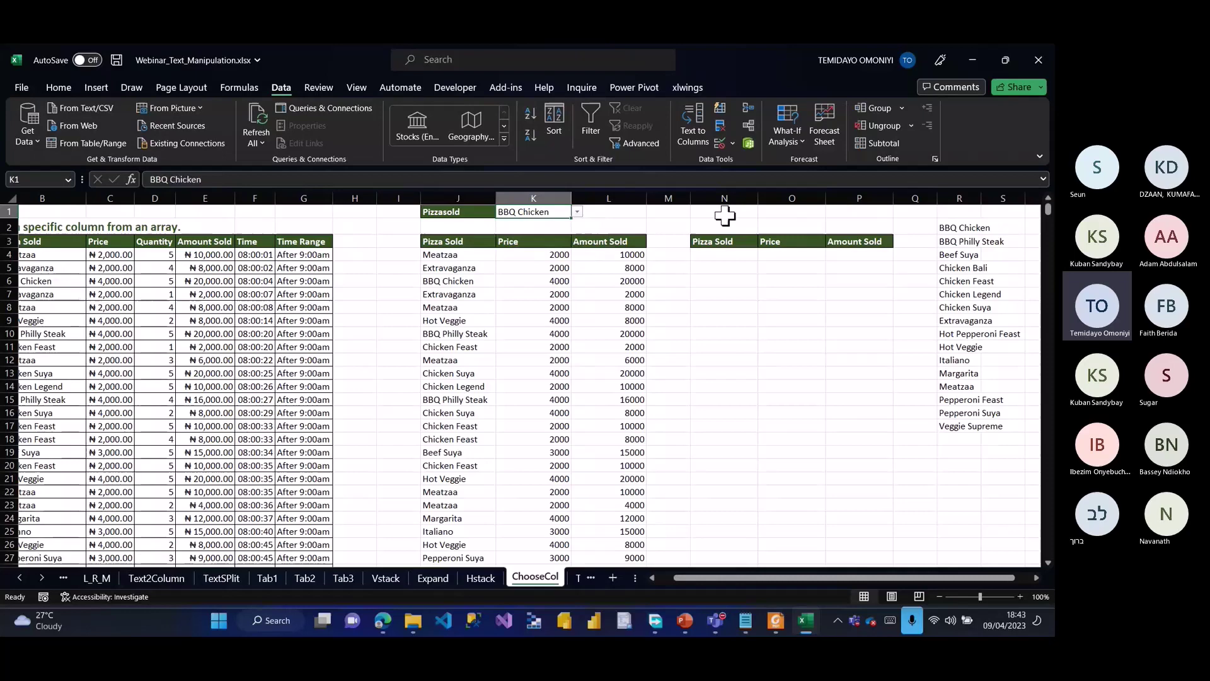
# Step: Hide helper column R and clear the formula in J4 that fills the first output table
pyautogui.rightClick(956, 196)
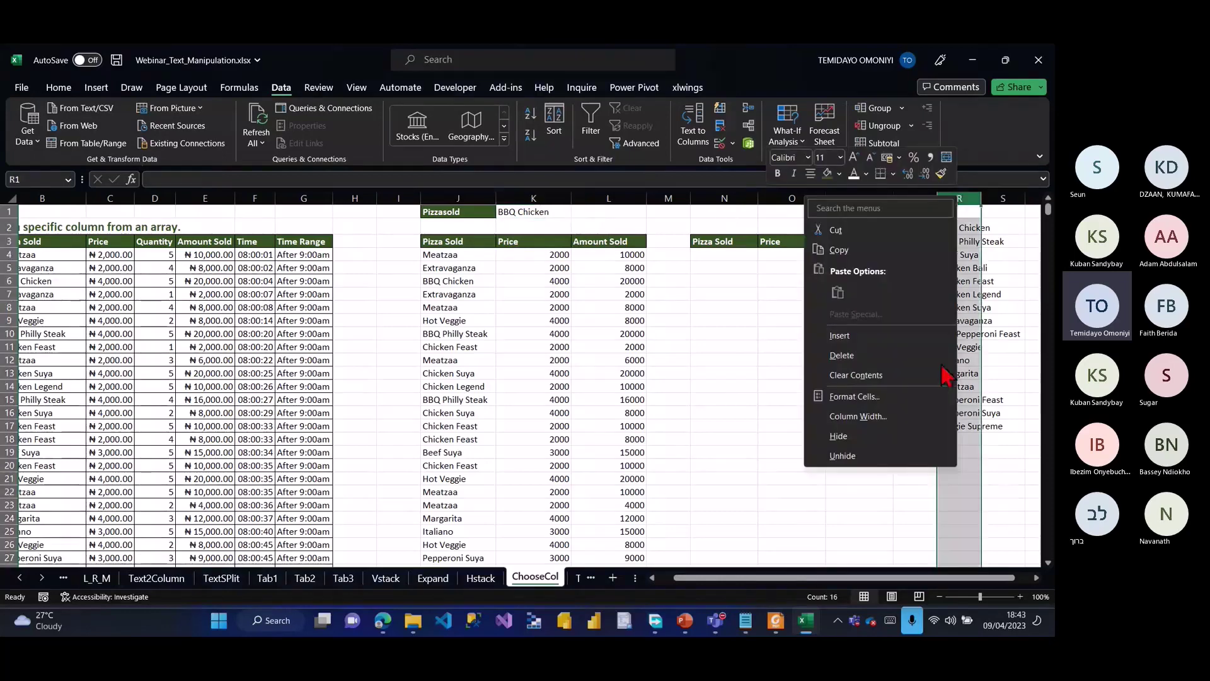
pyautogui.click(872, 410)
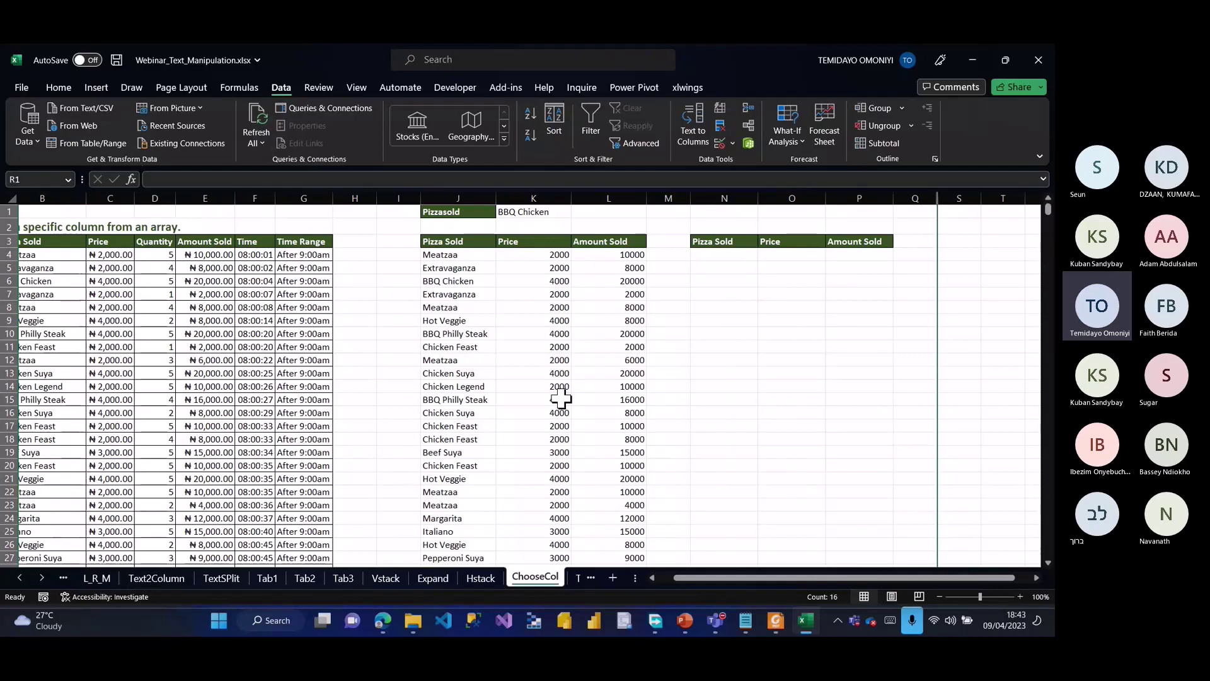
pyautogui.click(442, 258)
pyautogui.press('Delete')
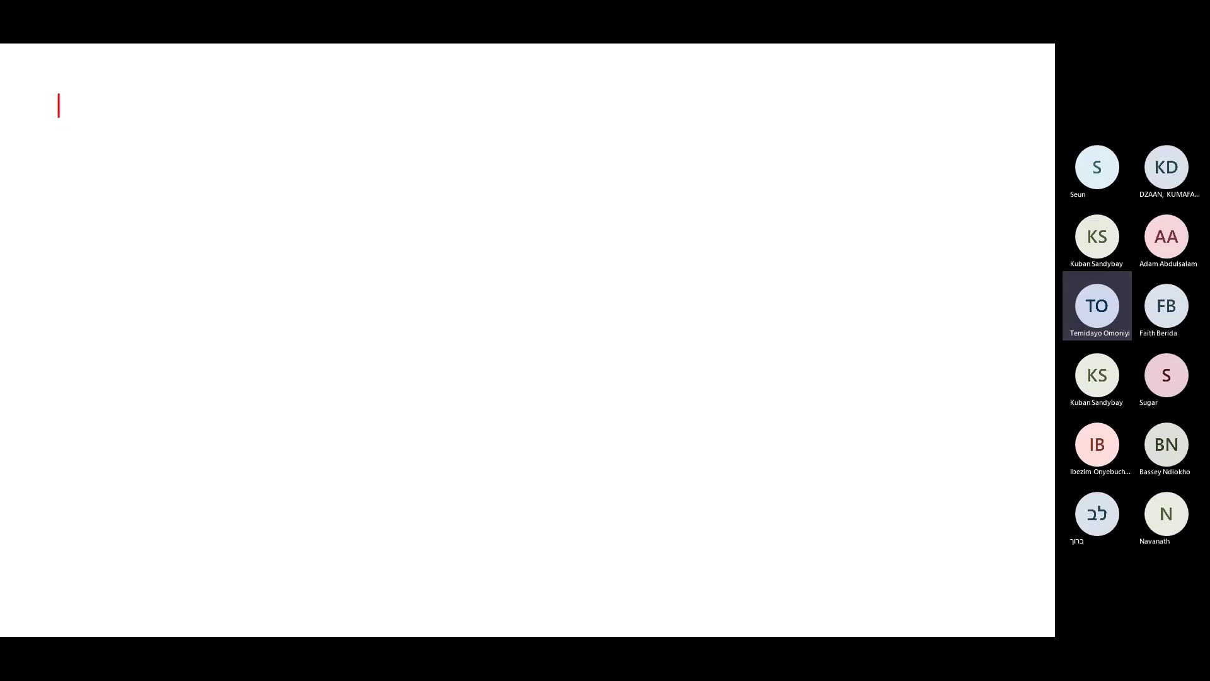
# Step: Write the heading "AND / OR" and the line "* AND: Both conditions must be true" on the blank annotation screen
pyautogui.write('AND /')
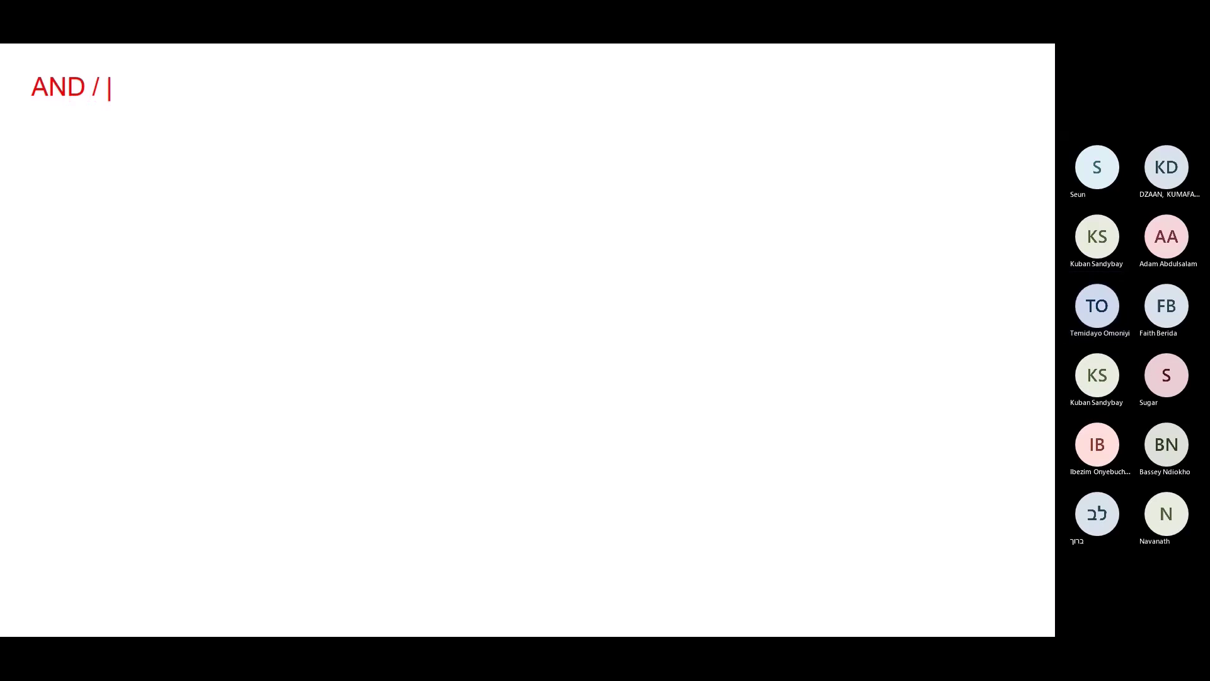
pyautogui.write('OR')
pyautogui.press('Return')
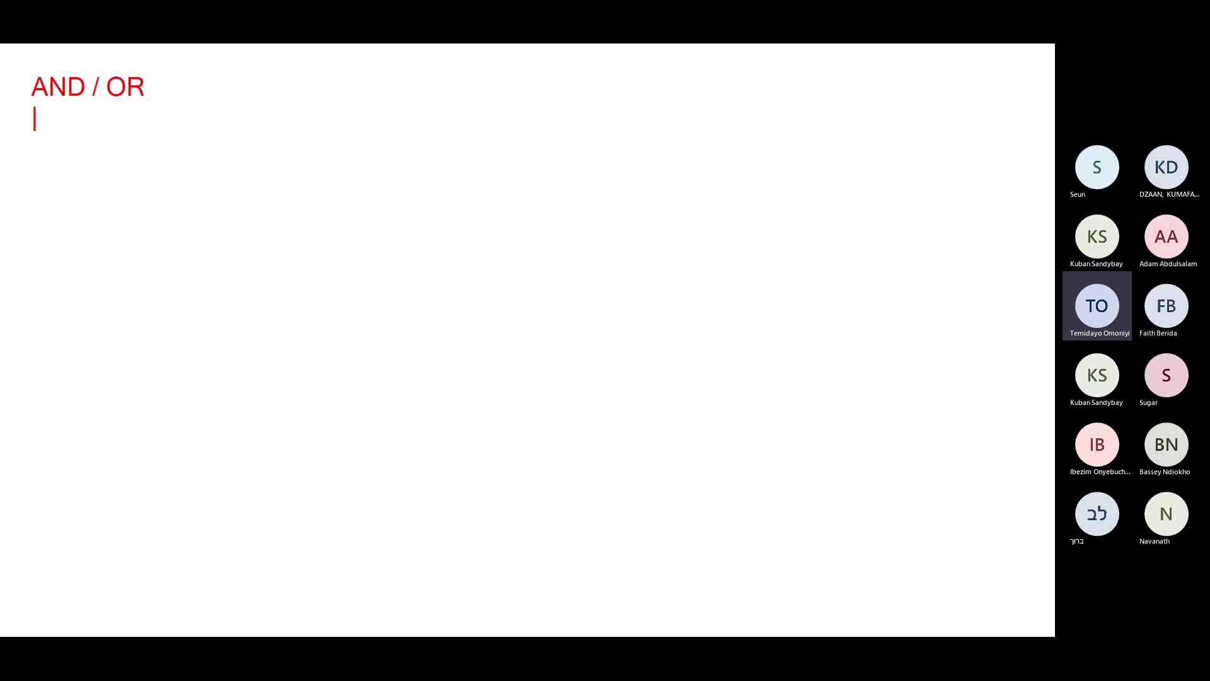
pyautogui.write('* AND')
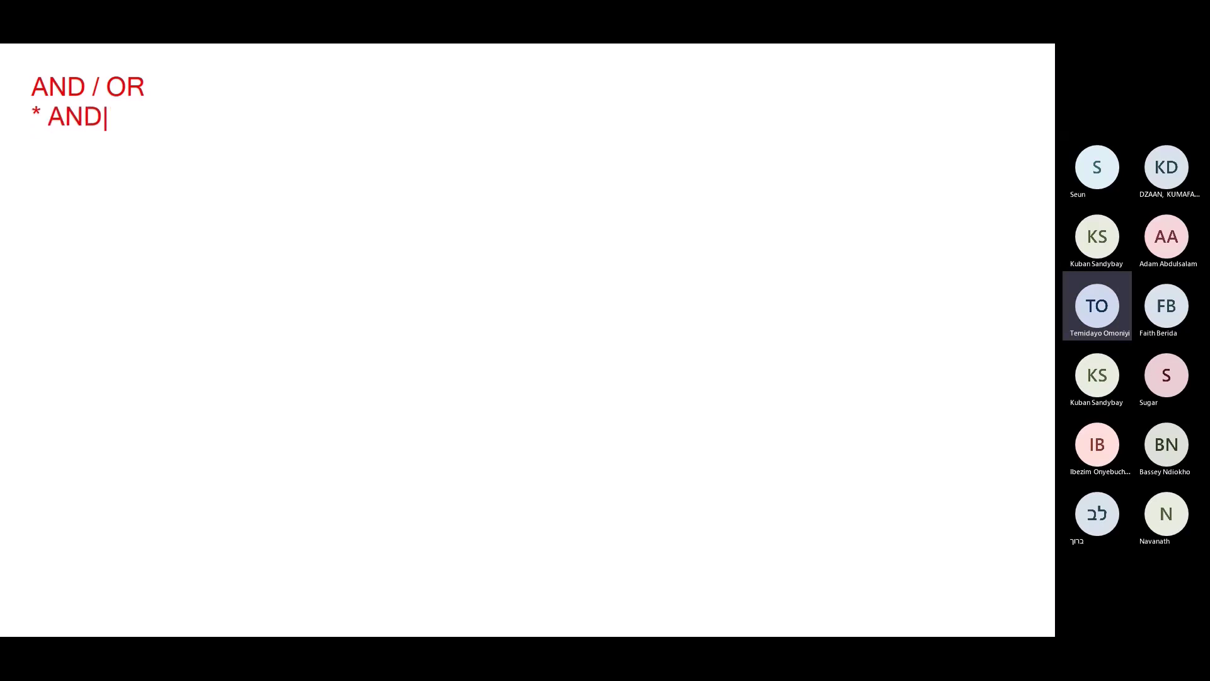
pyautogui.press('BackSpace')
pyautogui.write(': Both ')
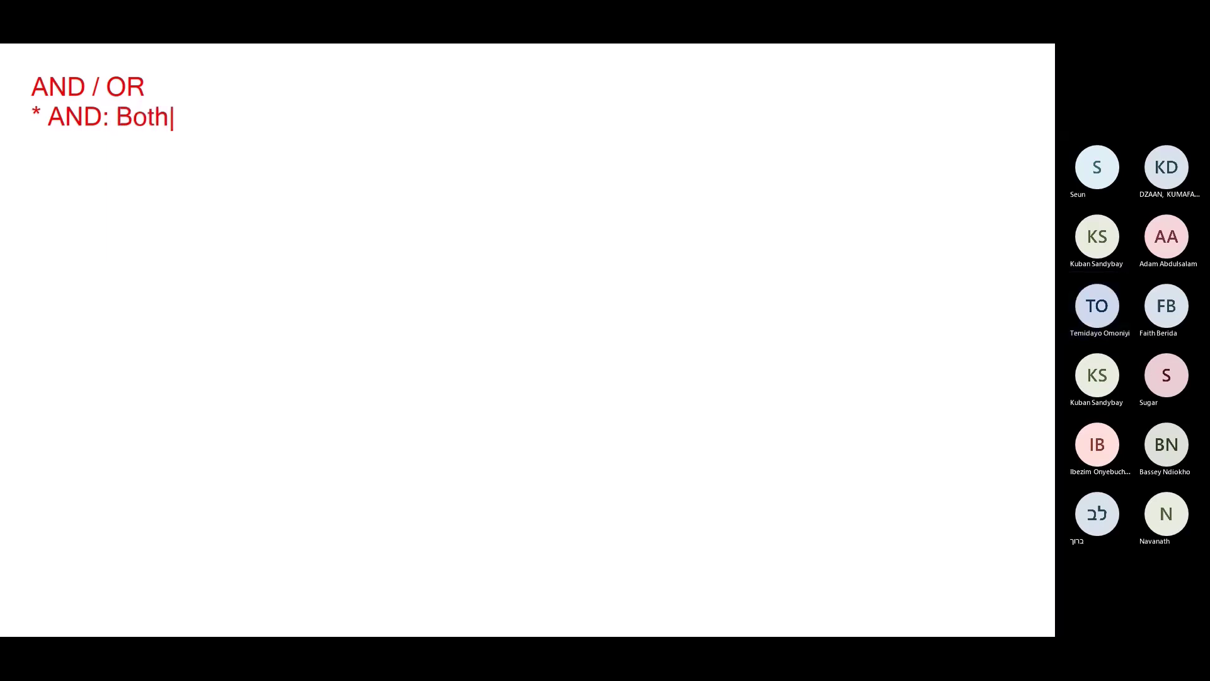
pyautogui.write('conditi')
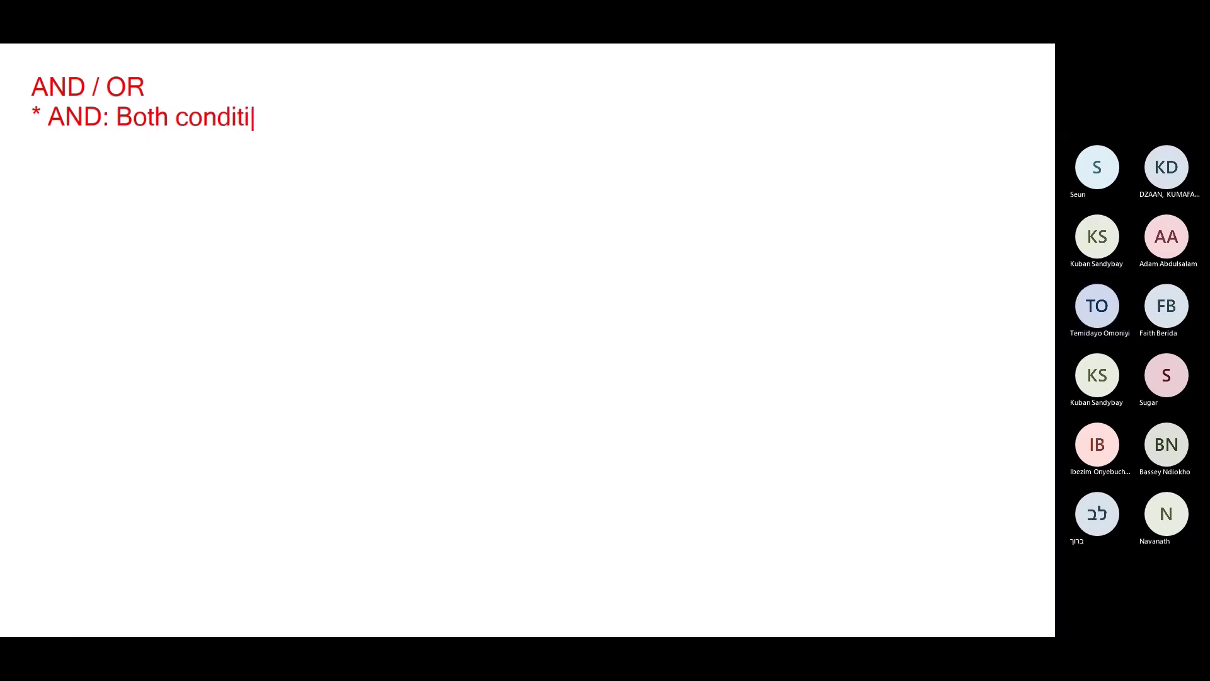
pyautogui.write('ons must ')
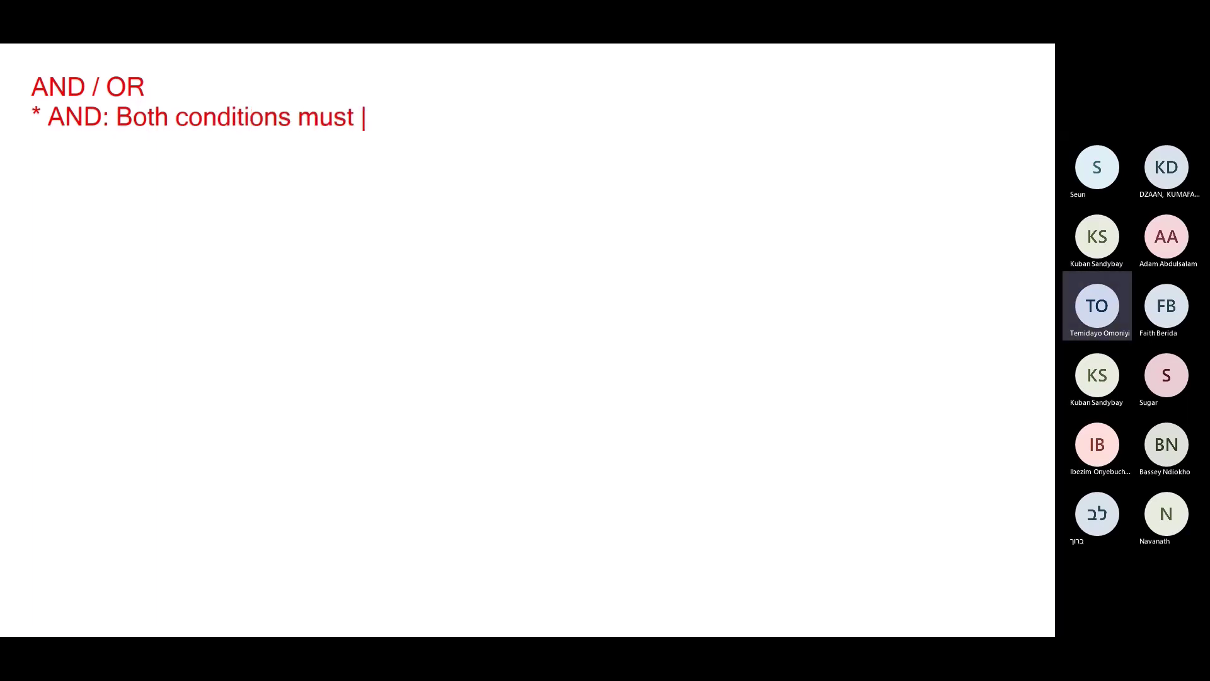
pyautogui.write('be true')
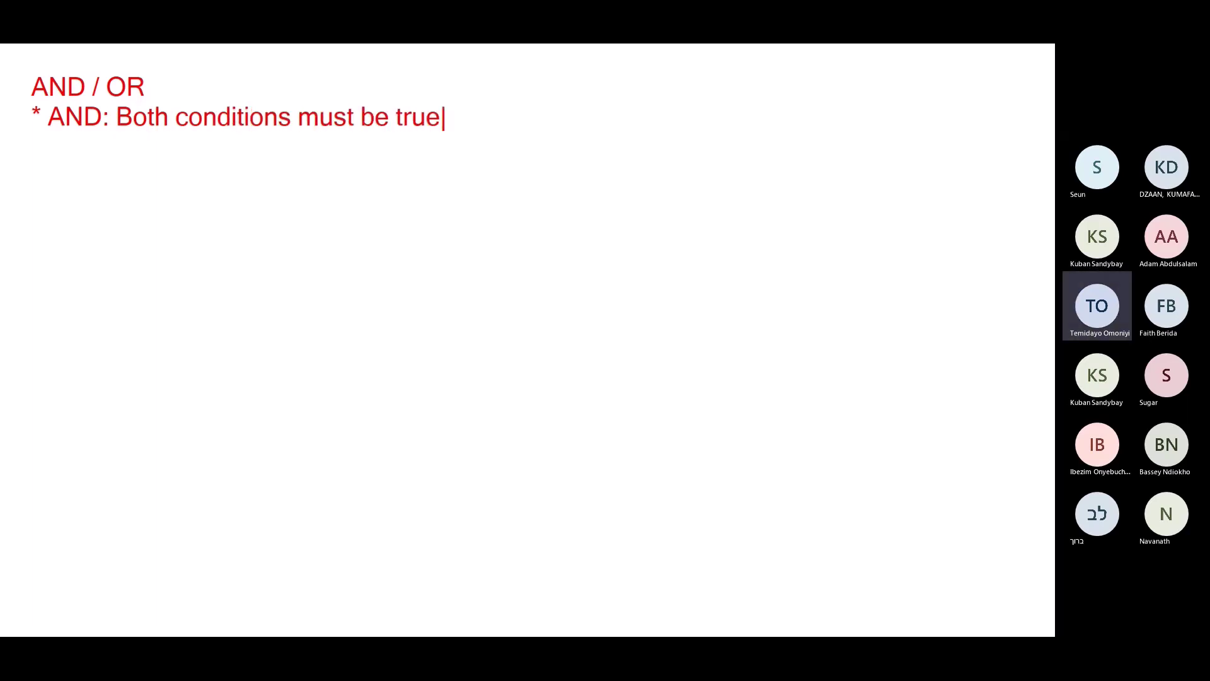
pyautogui.press('Return')
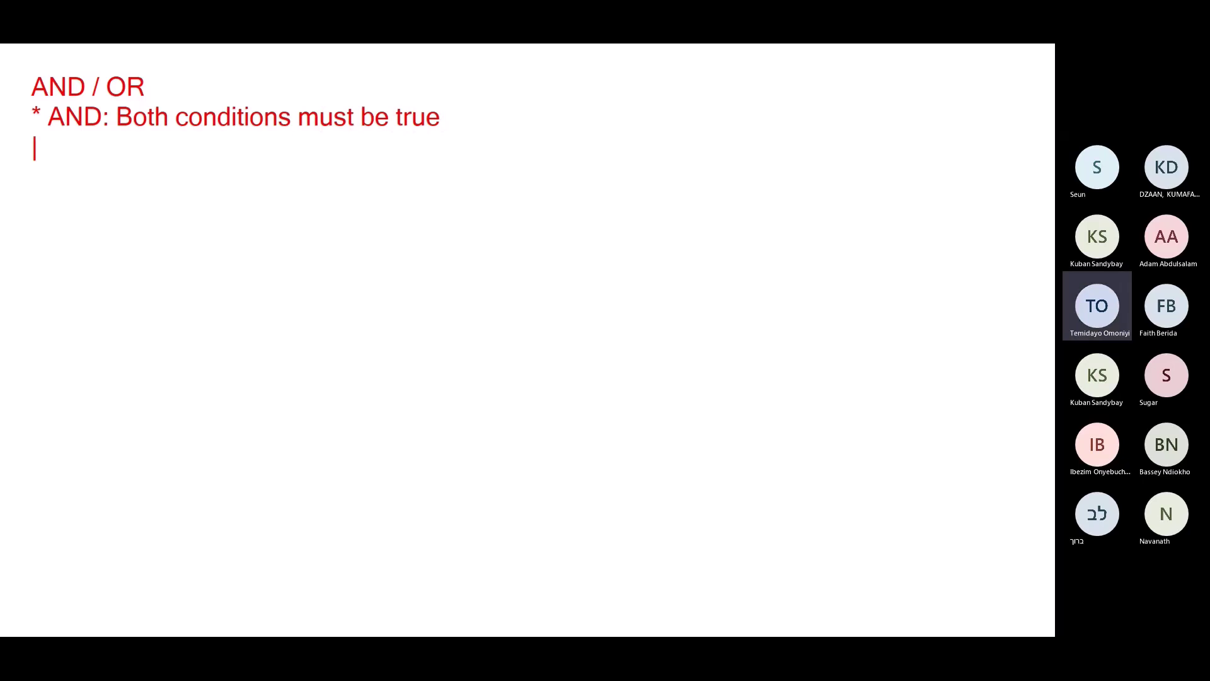
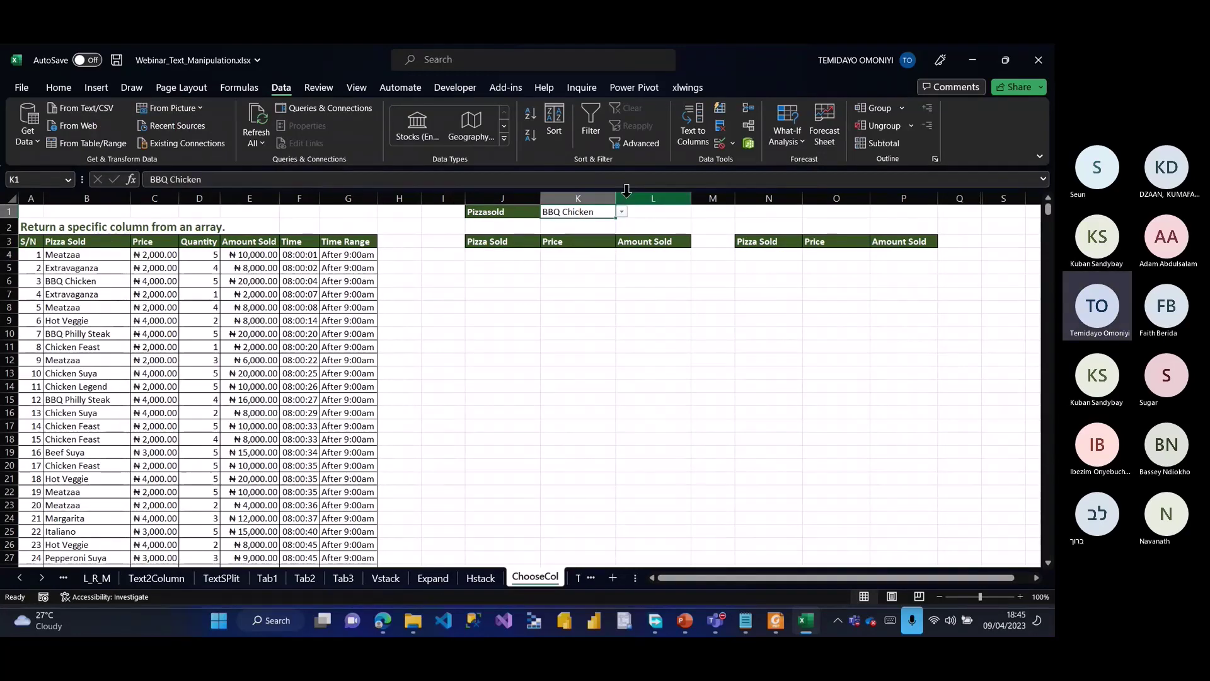
# Step: Format the pizza selector cell K1 with bold white text on a dark green fill
pyautogui.click(59, 87)
pyautogui.click(128, 135)
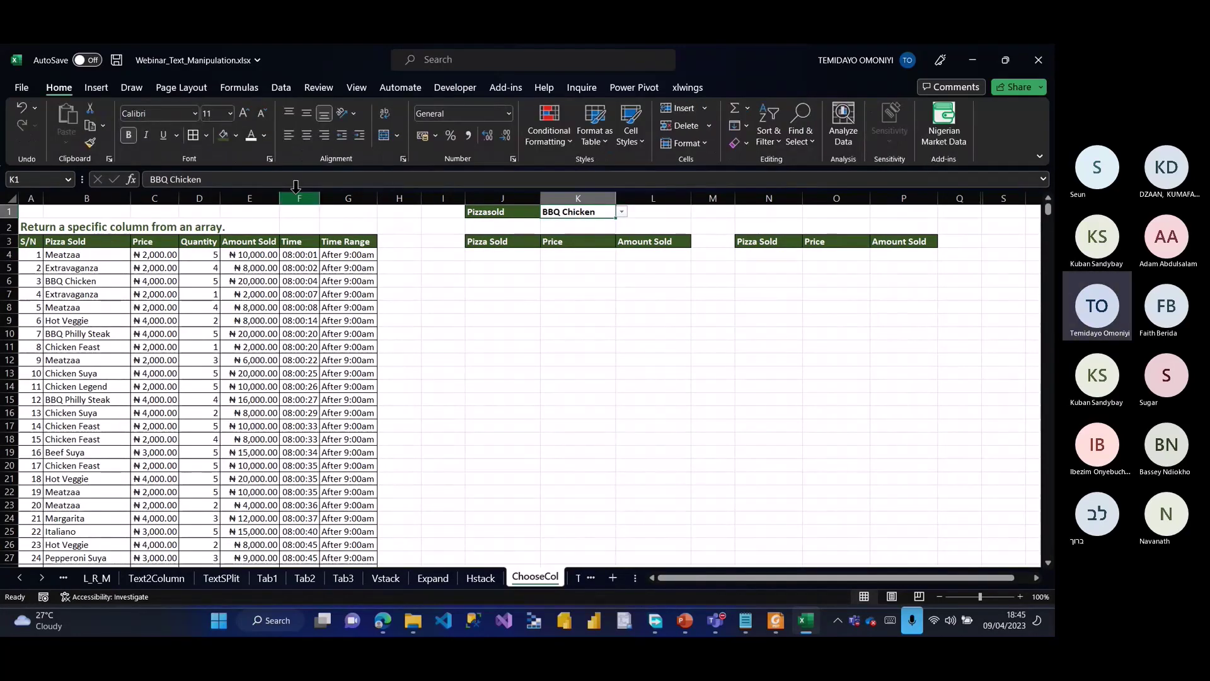
pyautogui.click(223, 135)
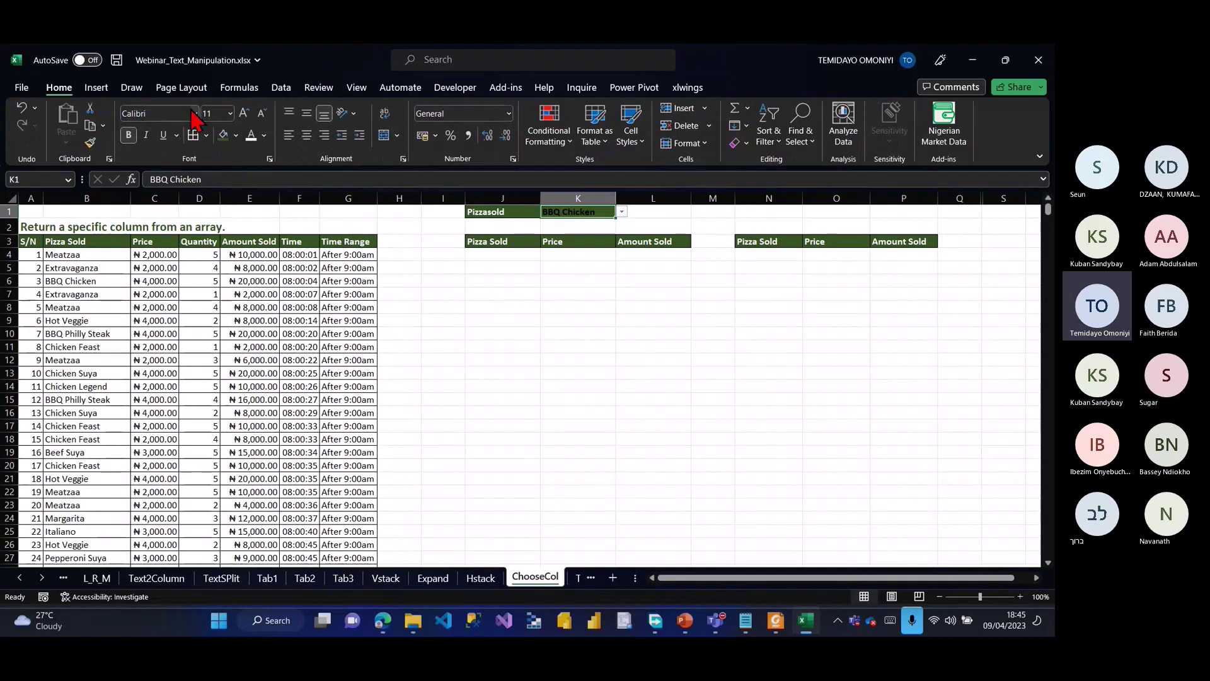
pyautogui.click(251, 136)
# Step: Select J4 across to column P down to the sheet's last row and start a formula-based conditional formatting rule
pyautogui.click(479, 255)
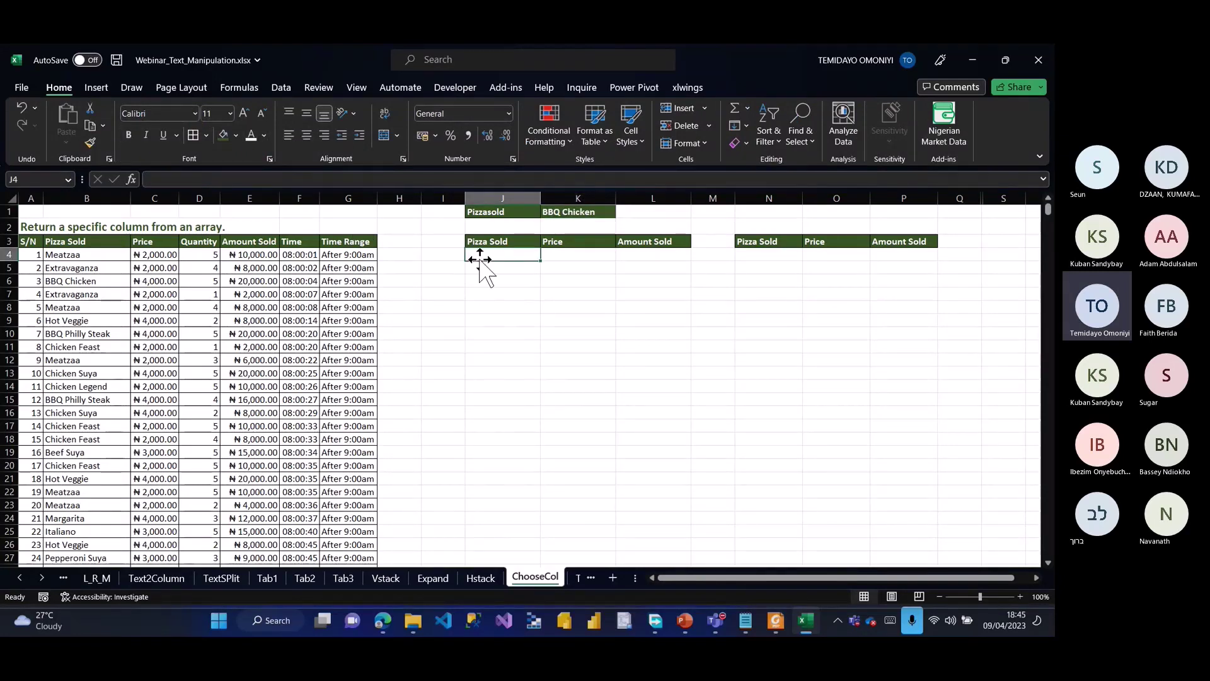
pyautogui.hotkey('shift', 'Right')
pyautogui.hotkey('shift', 'Right')
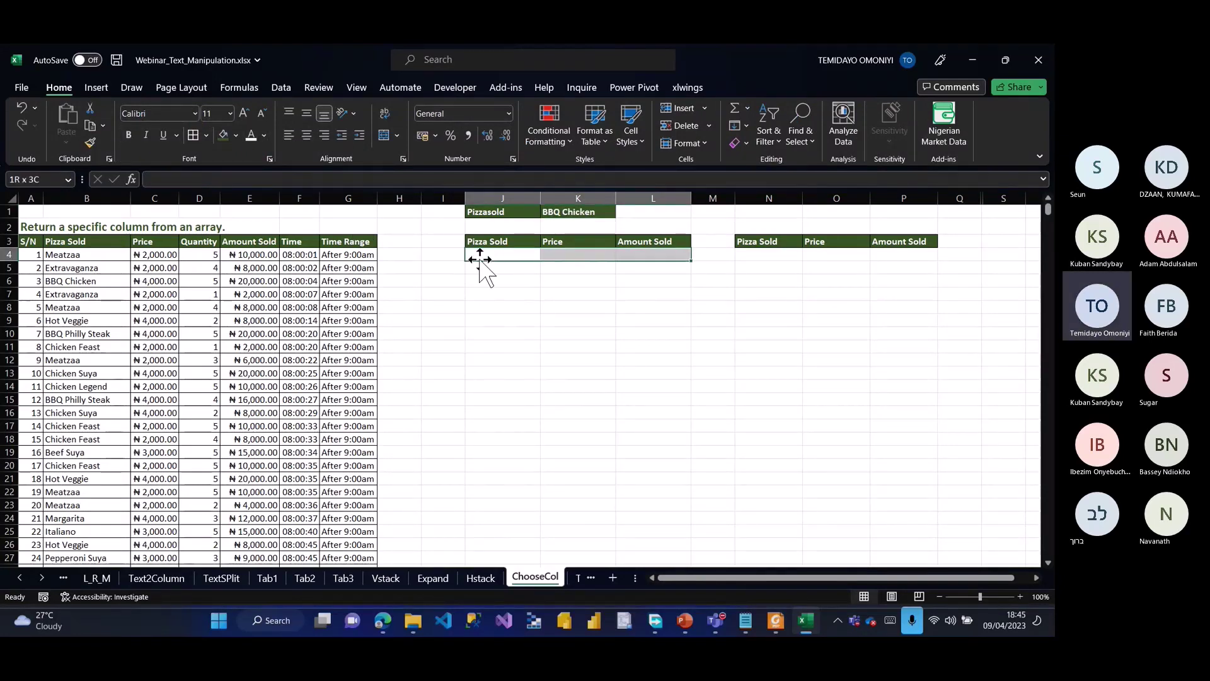
pyautogui.hotkey('shift', 'Right')
pyautogui.hotkey('shift', 'Right')
pyautogui.hotkey('shift', 'Right')
pyautogui.hotkey('shift', 'Right')
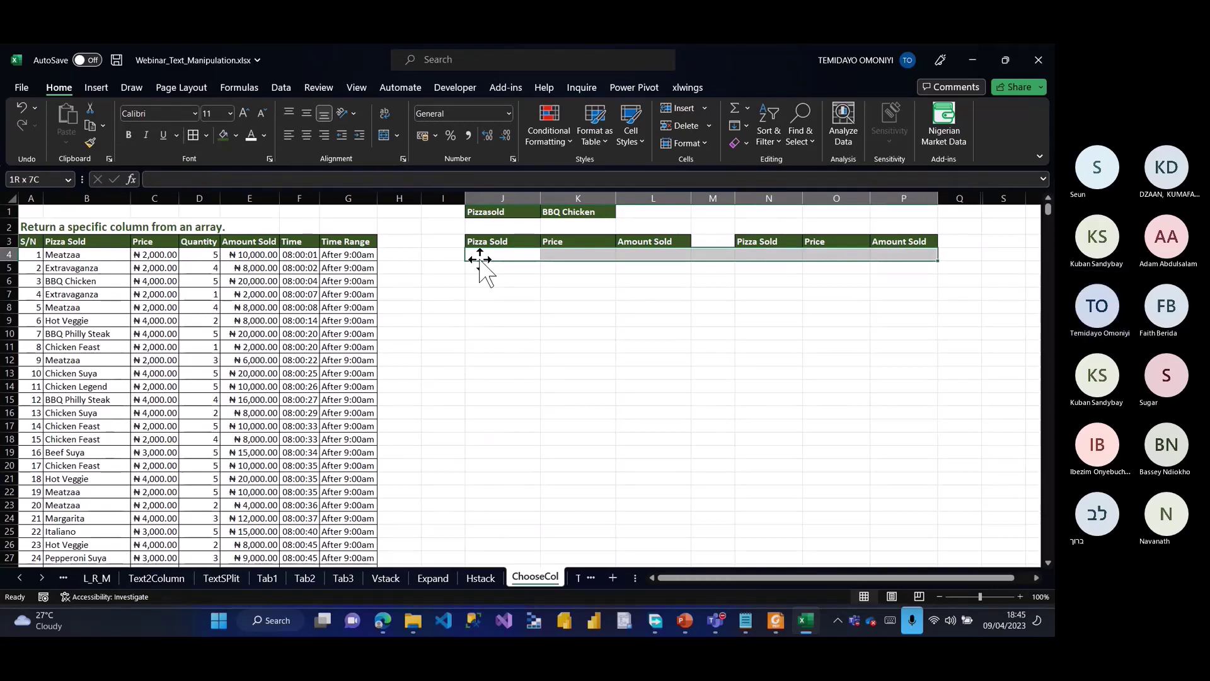
pyautogui.hotkey('ctrl', 'shift', 'Down')
pyautogui.click(570, 146)
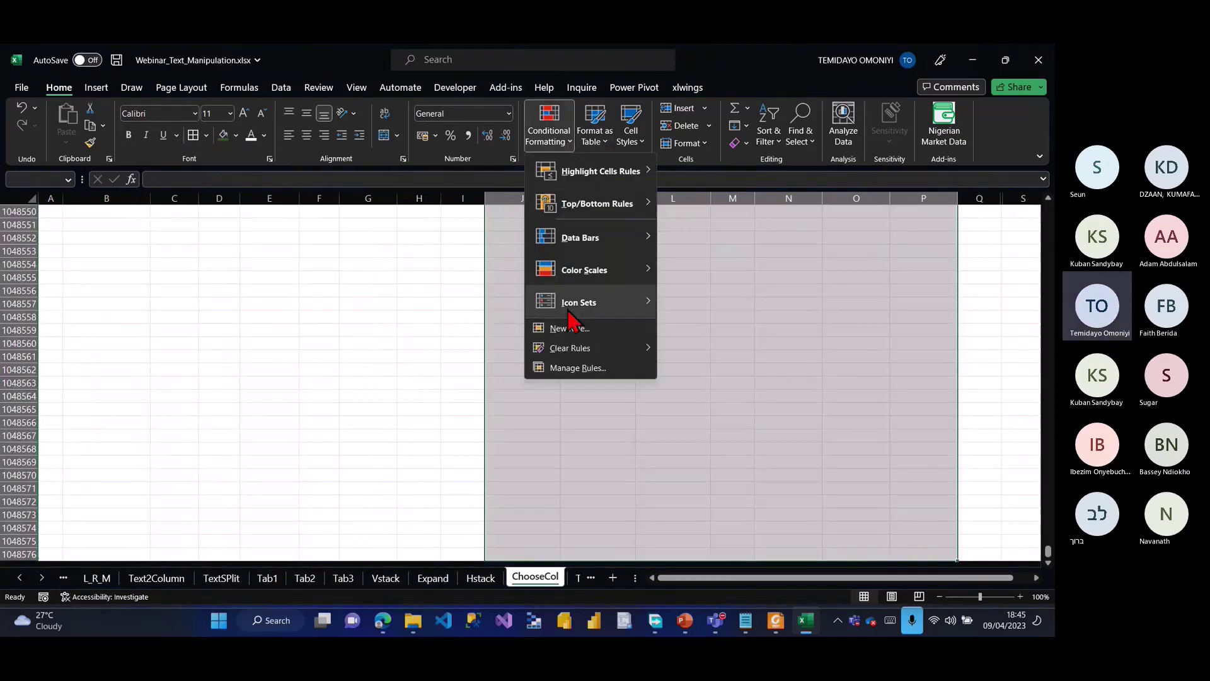
pyautogui.click(569, 328)
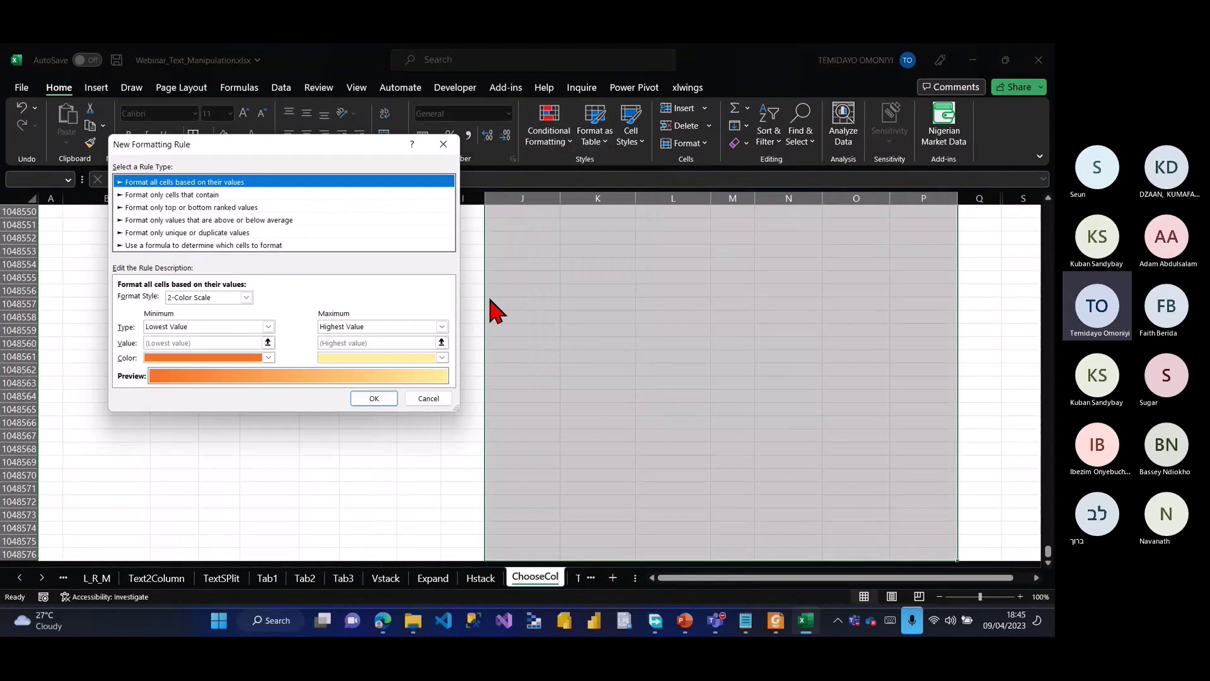
pyautogui.click(163, 245)
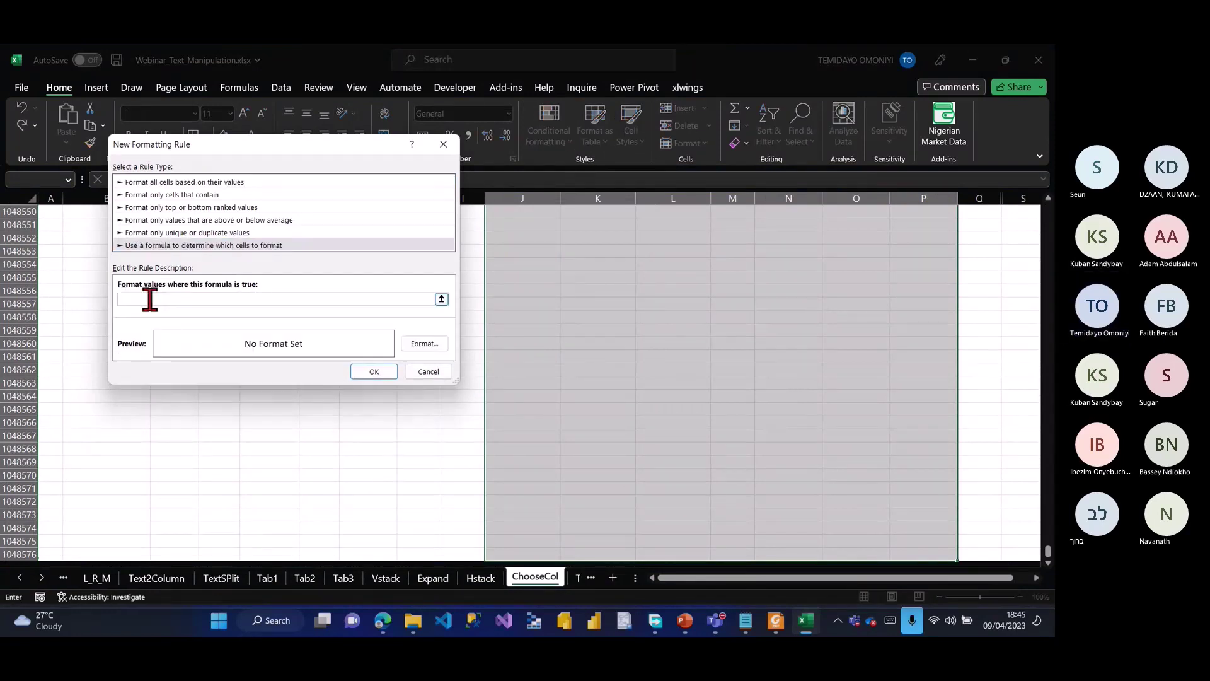
# Step: Set the rule's formula to =J4<>"" with a relative reference to the first output cell
pyautogui.click(441, 299)
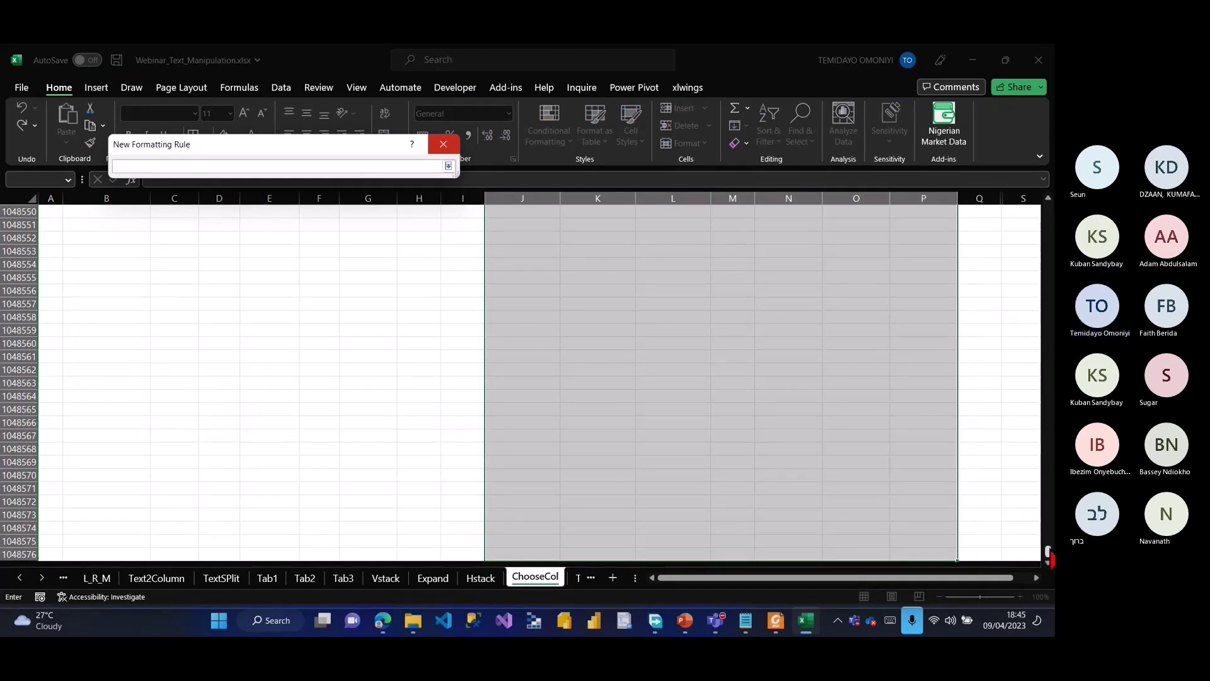
pyautogui.moveTo(1048, 553); pyautogui.dragTo(1048, 211)
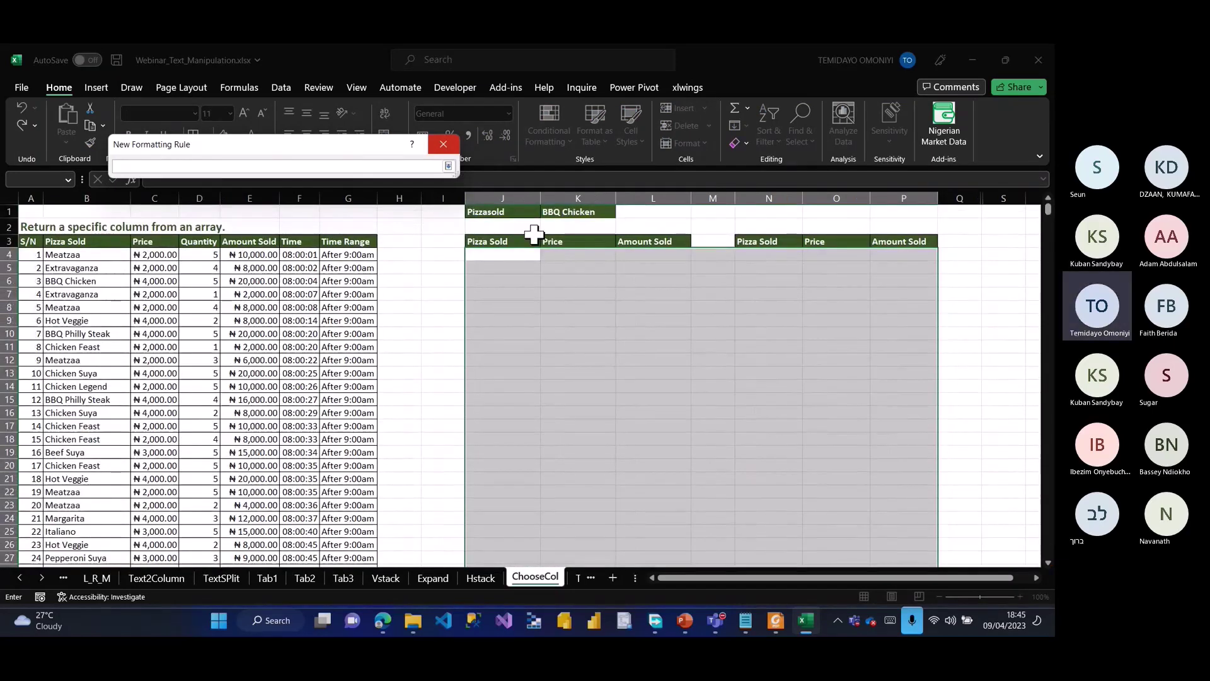
pyautogui.click(507, 255)
pyautogui.write('<>')
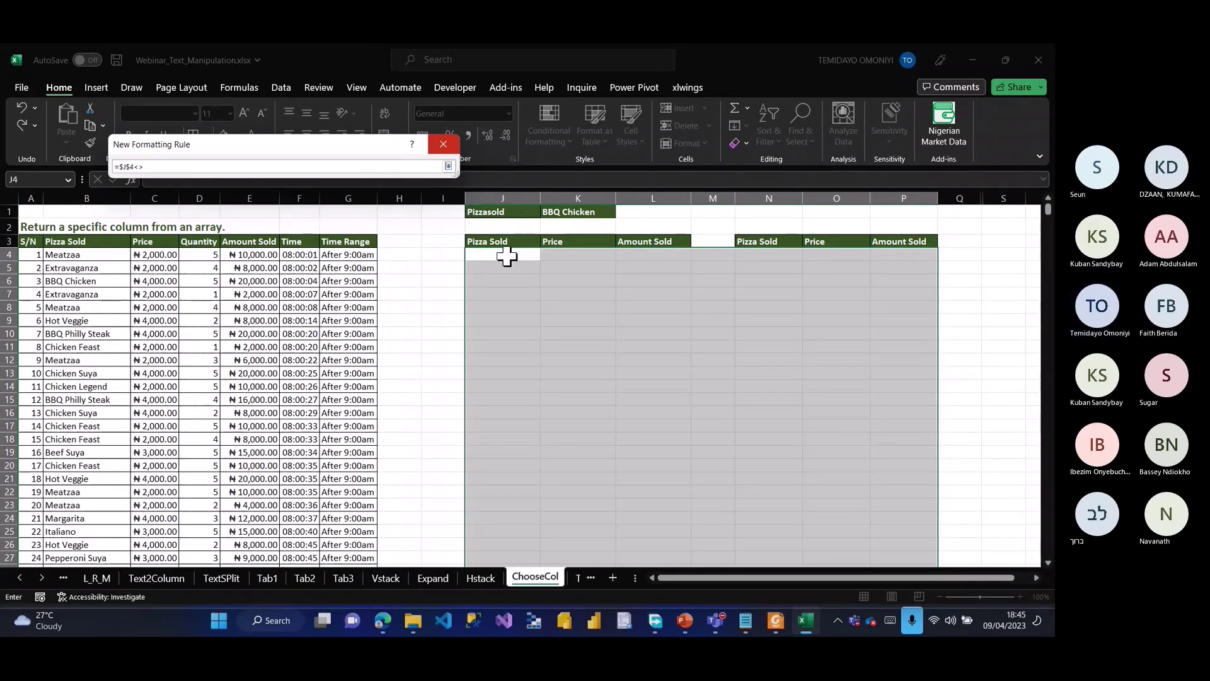
pyautogui.click(448, 166)
pyautogui.write('""')
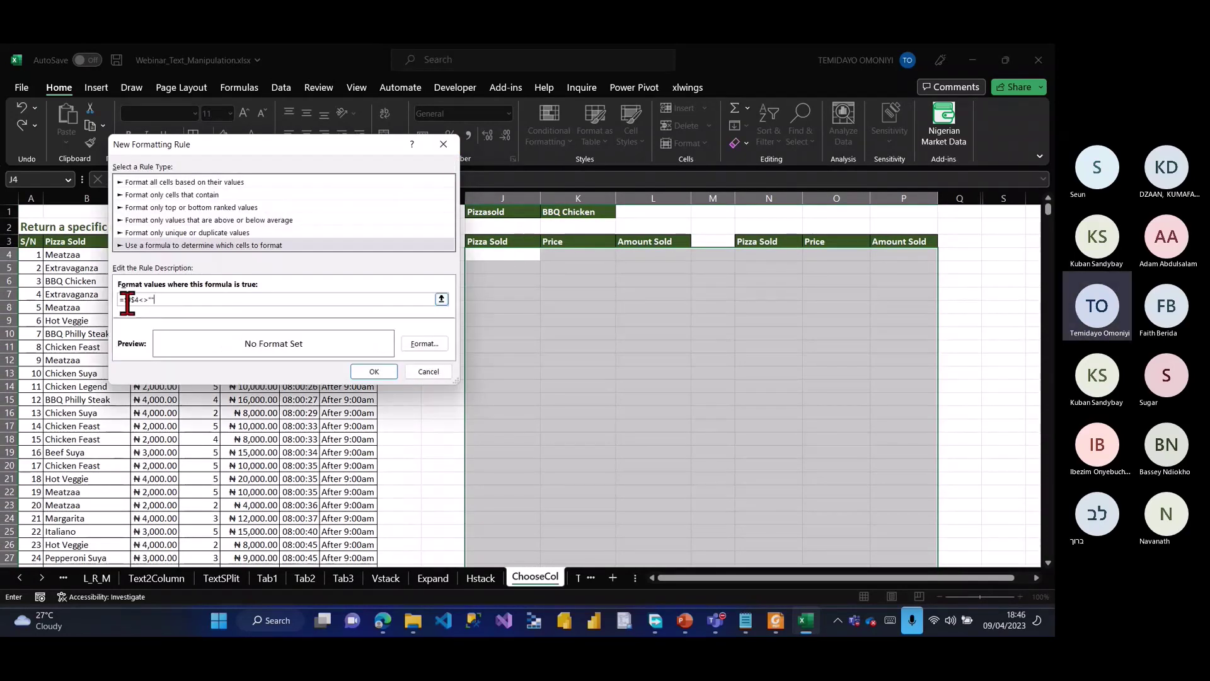
pyautogui.click(129, 300)
pyautogui.press('BackSpace')
pyautogui.click(129, 300)
pyautogui.press('BackSpace')
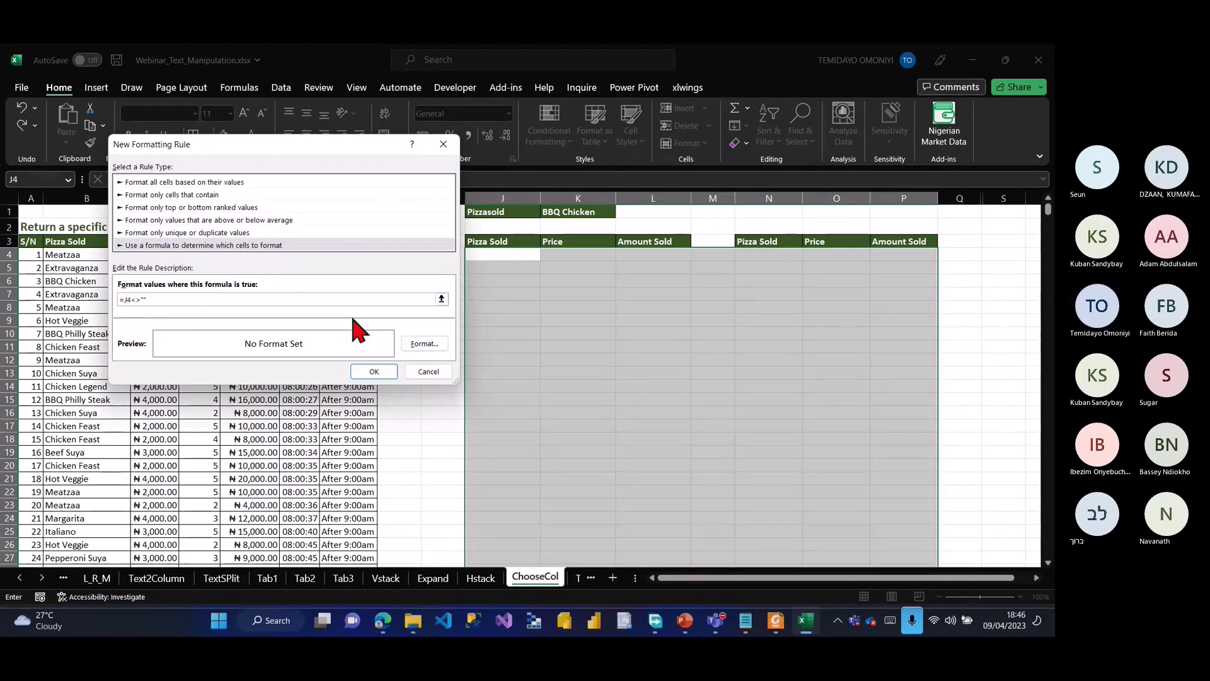
# Step: Give the rule a black outline border as its format and apply the rule
pyautogui.click(424, 344)
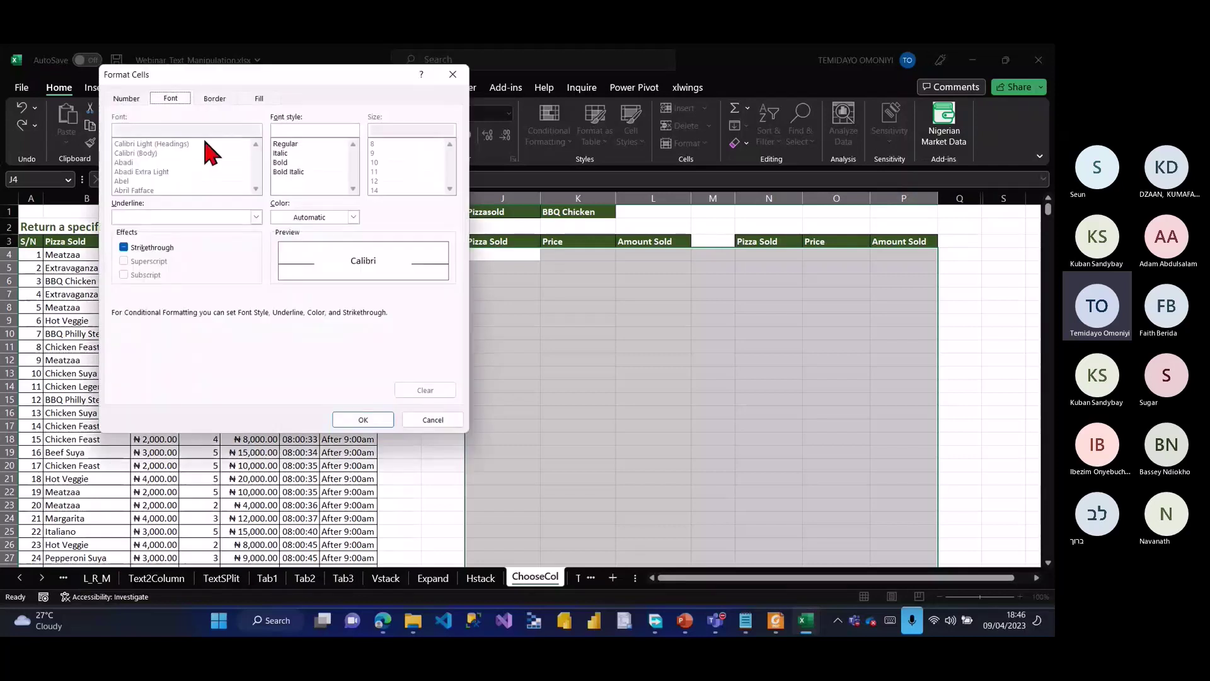
pyautogui.click(214, 98)
pyautogui.click(309, 146)
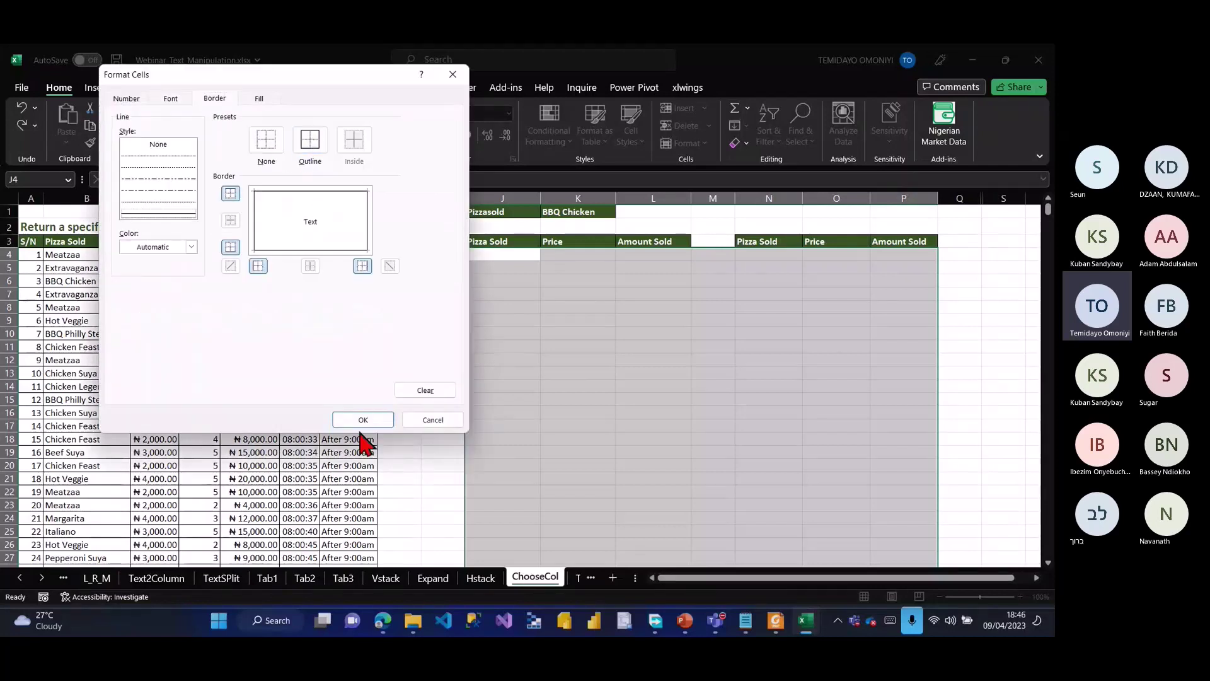
pyautogui.click(191, 247)
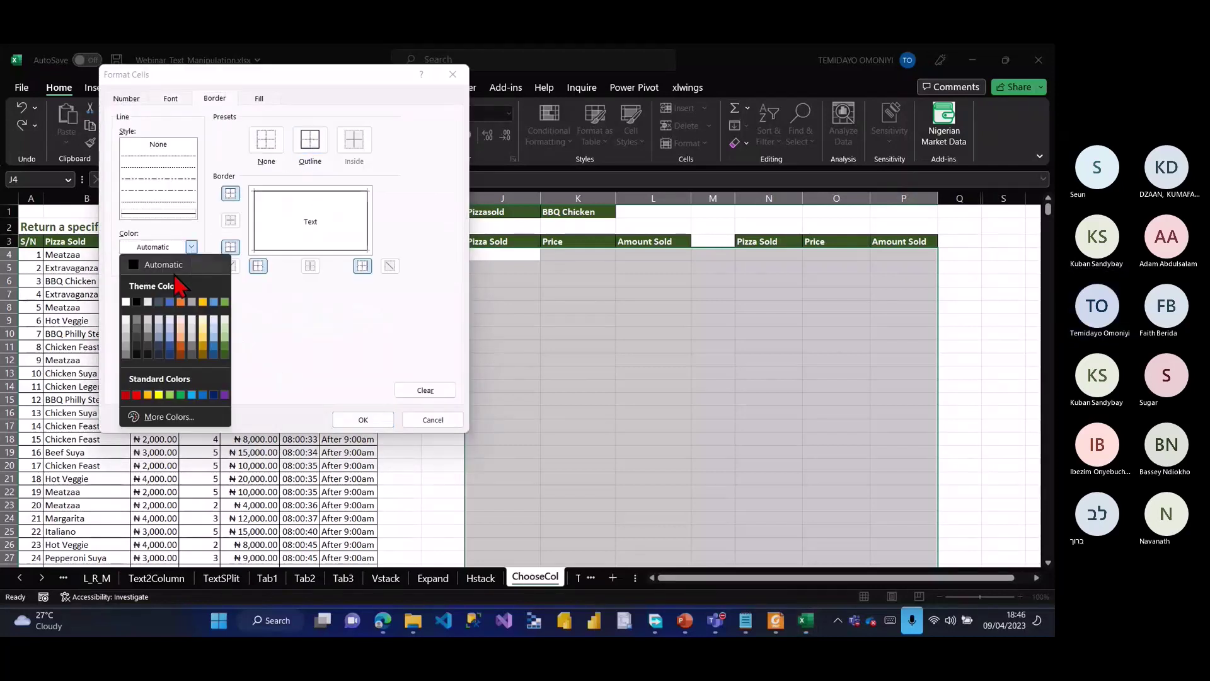
pyautogui.click(137, 302)
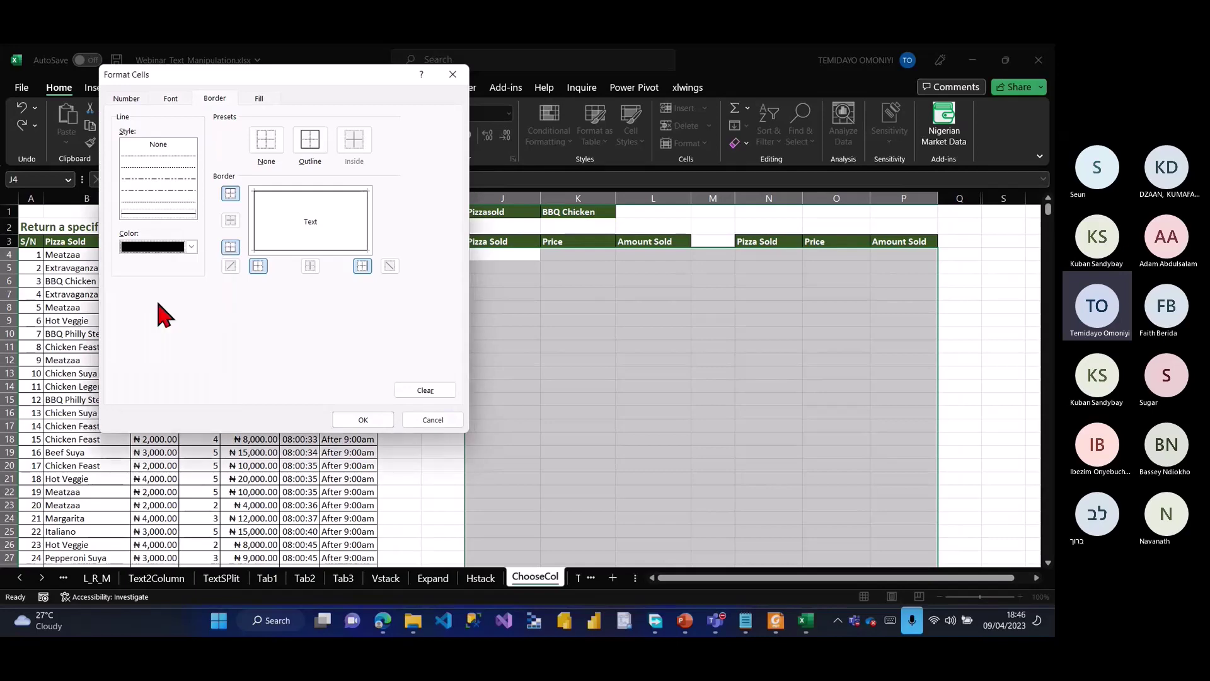
pyautogui.click(363, 420)
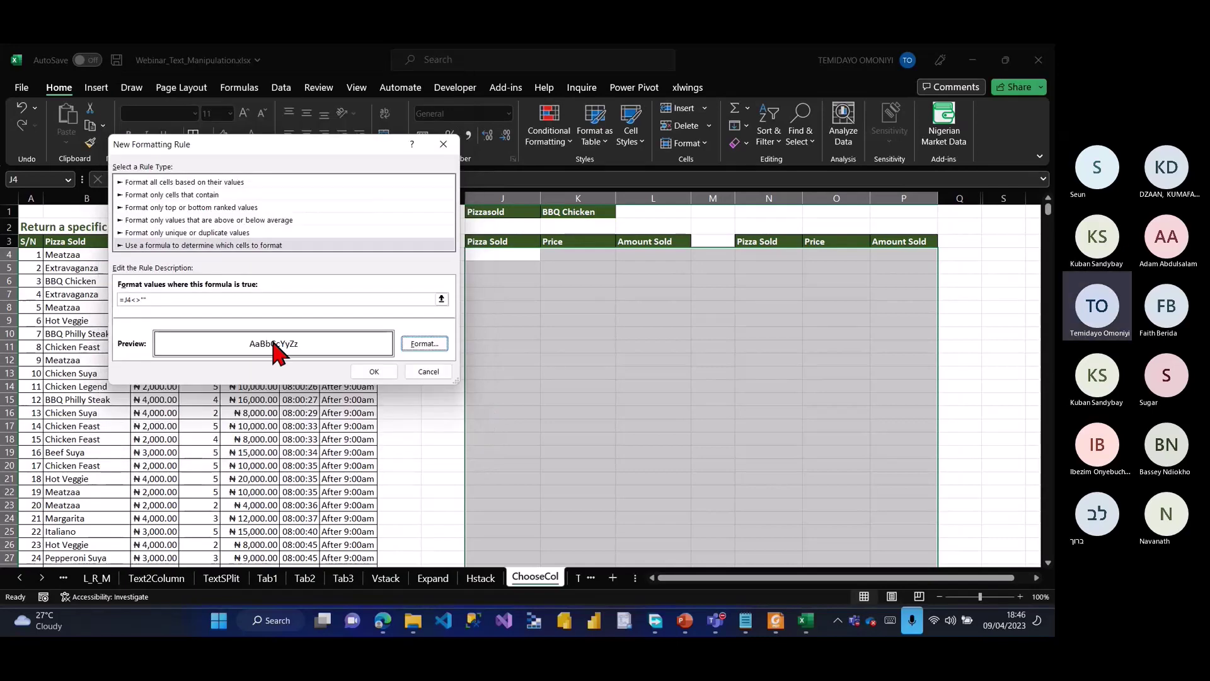
pyautogui.click(371, 373)
# Step: Start a FILTER formula in J4 with the full data range A4:G5003 as its array
pyautogui.click(498, 253)
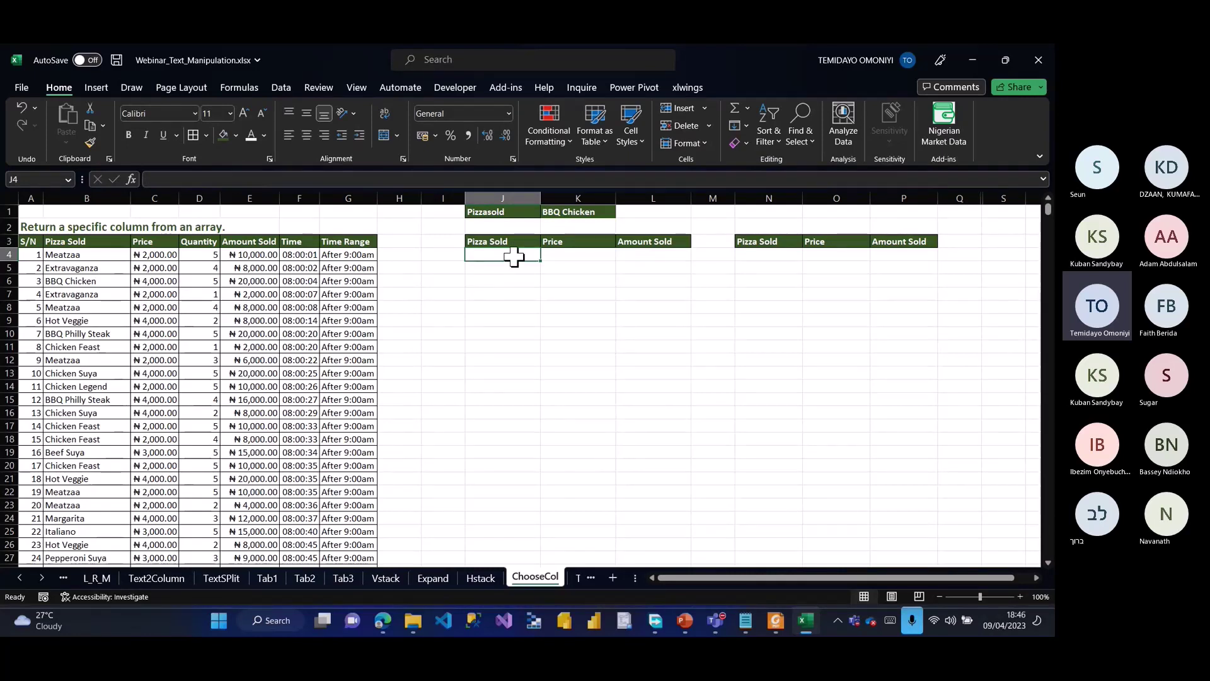
pyautogui.write('=')
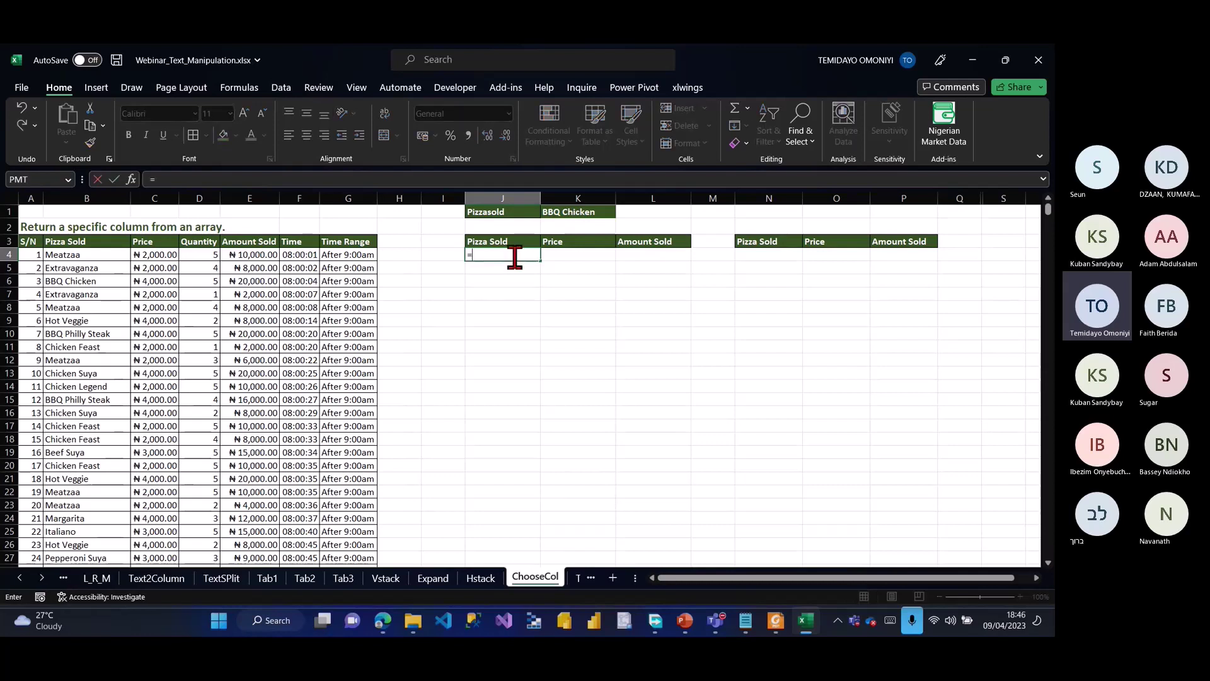
pyautogui.write('FILTER(')
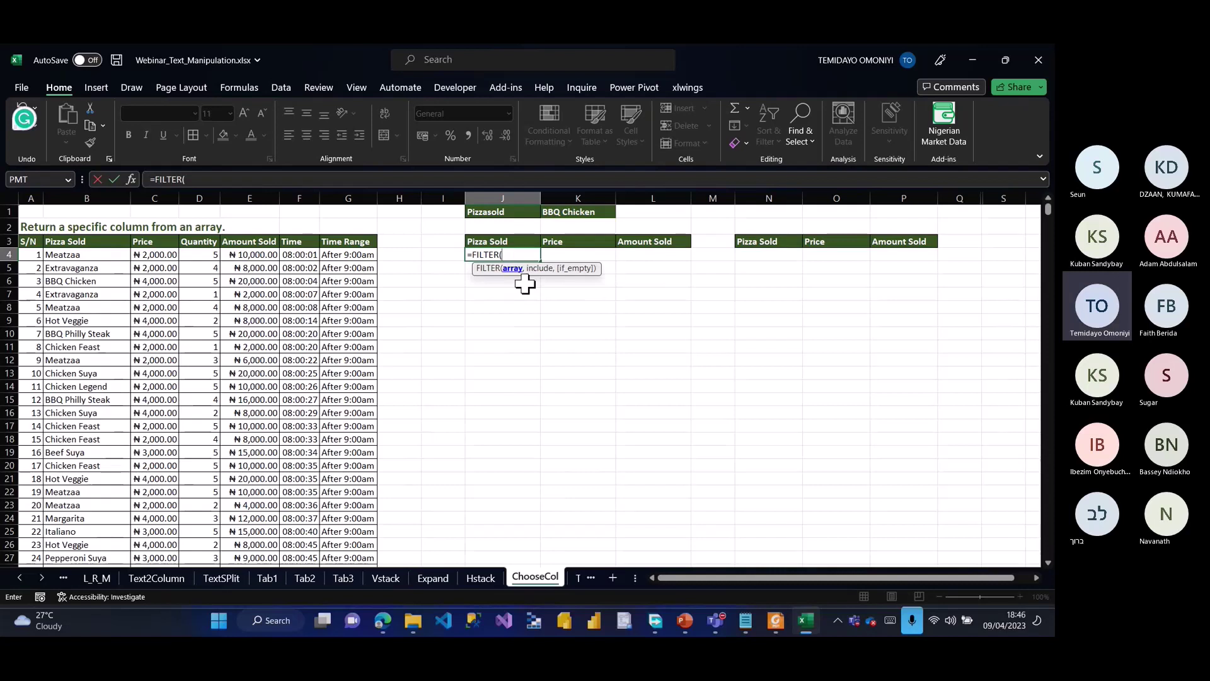
pyautogui.click(31, 254)
pyautogui.hotkey('ctrl', 'shift', 'Right')
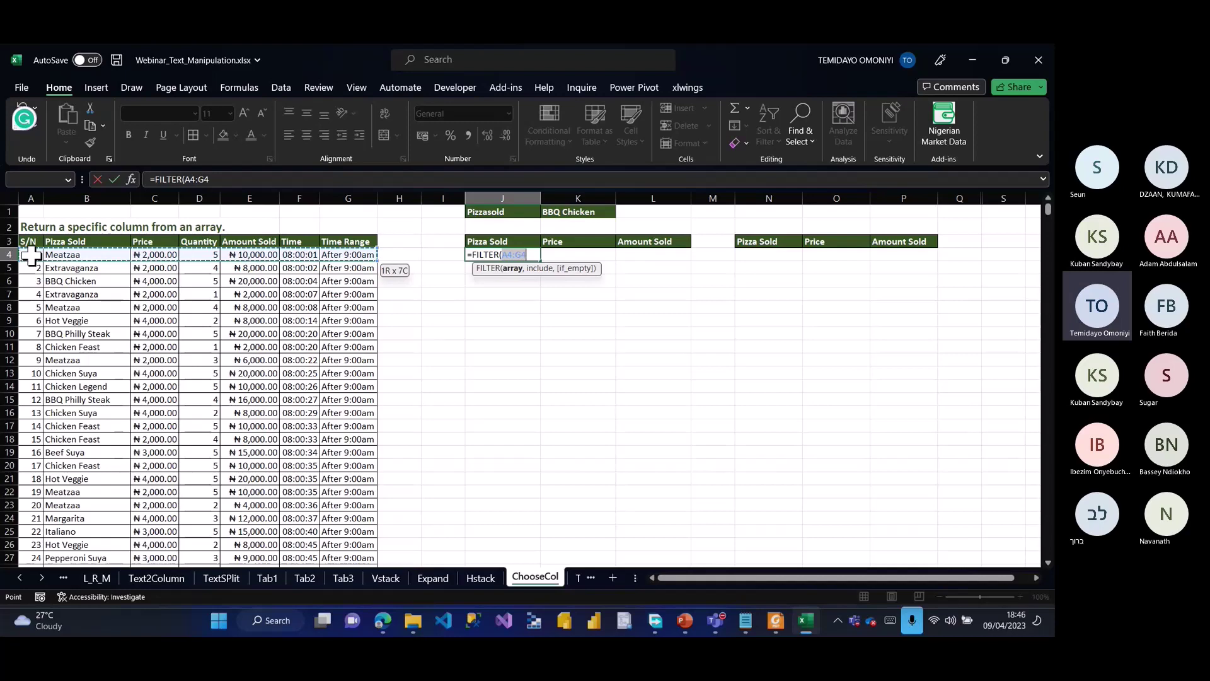
pyautogui.hotkey('ctrl', 'shift', 'Down')
pyautogui.write(',')
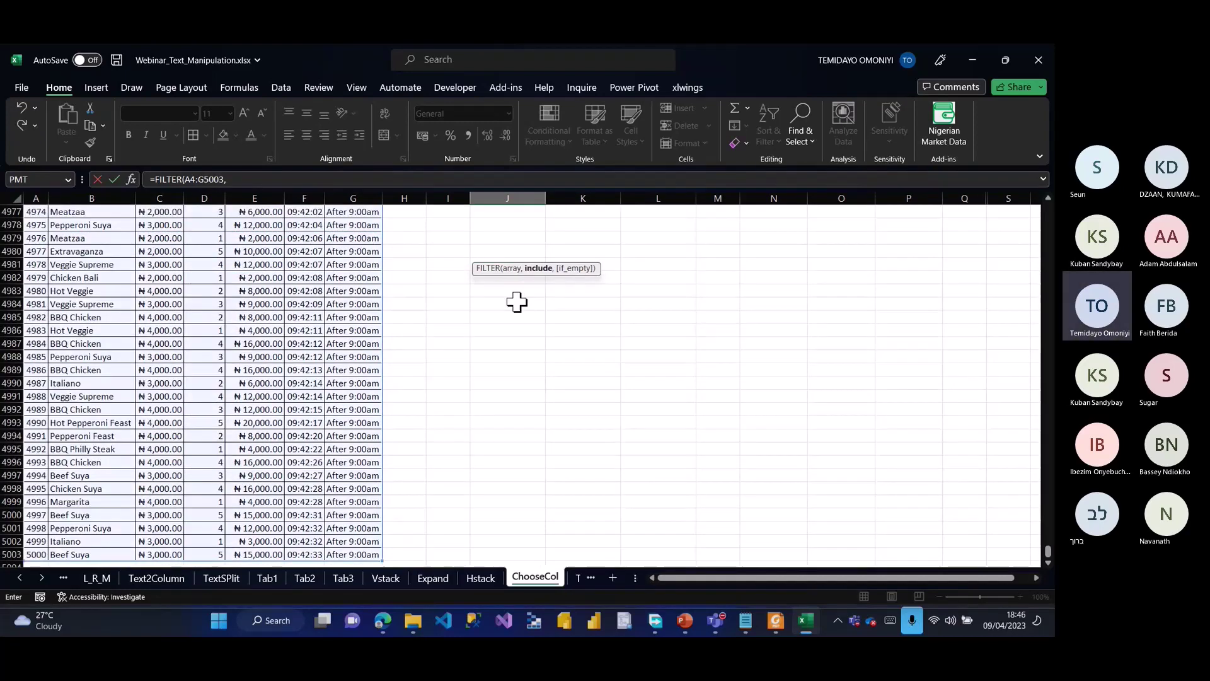
# Step: Complete the FILTER formula with the condition B4:B5003=K1 and "Not_Found" as the empty result, and look through the filtered rows
pyautogui.click(74, 554)
pyautogui.hotkey('ctrl', 'shift', 'Up')
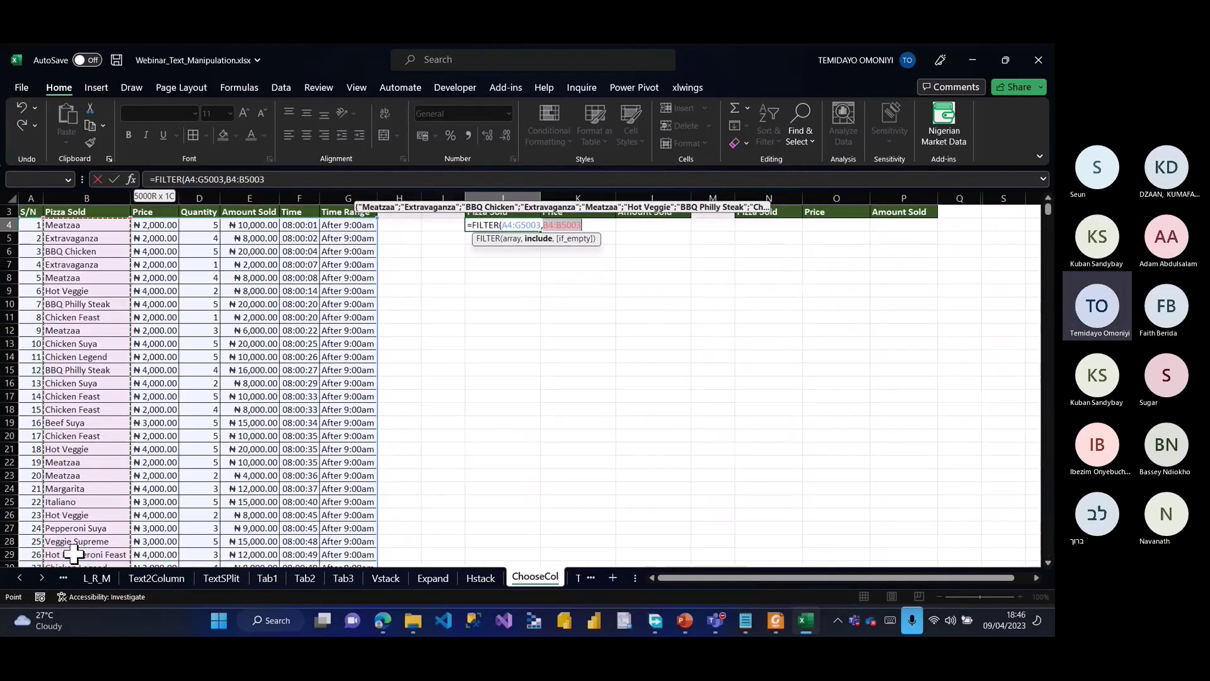
pyautogui.write('=')
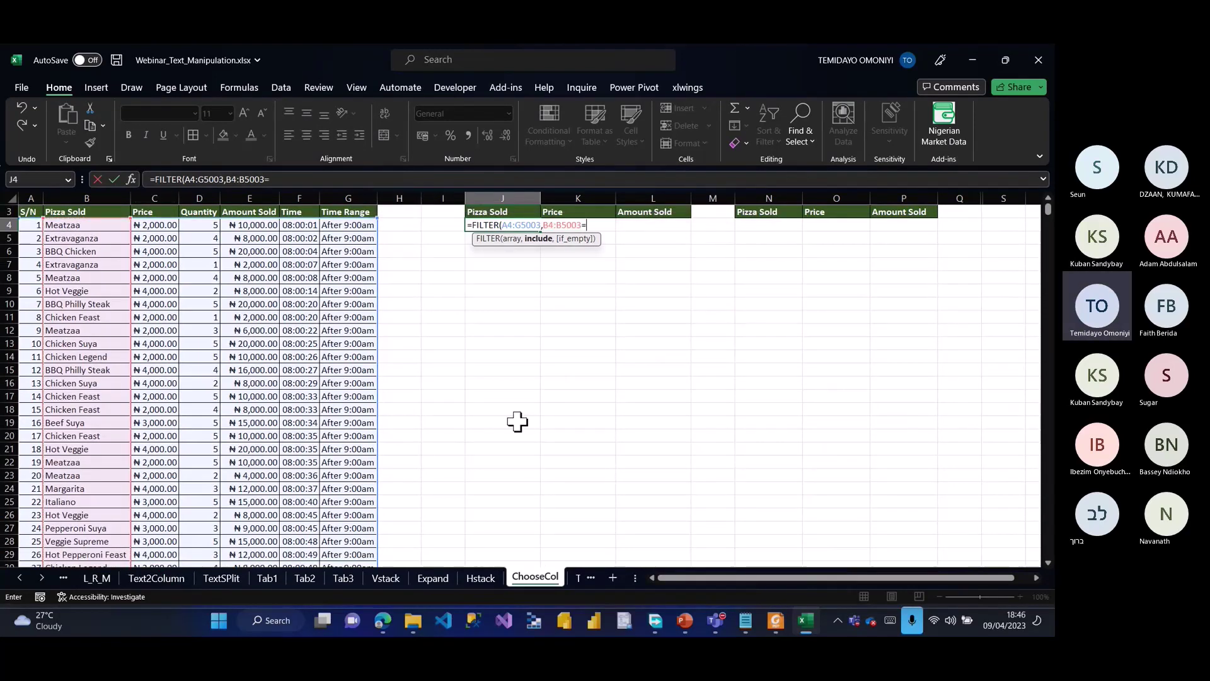
pyautogui.scroll(1, 517, 422)
pyautogui.click(564, 212)
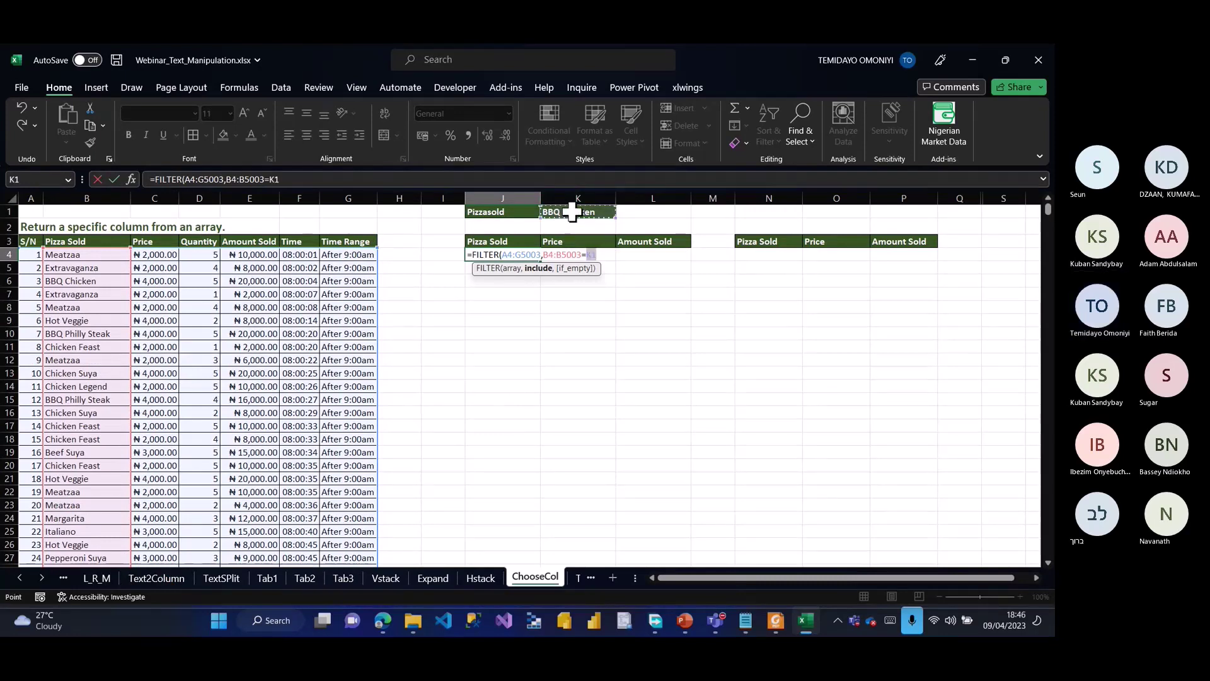
pyautogui.write(',')
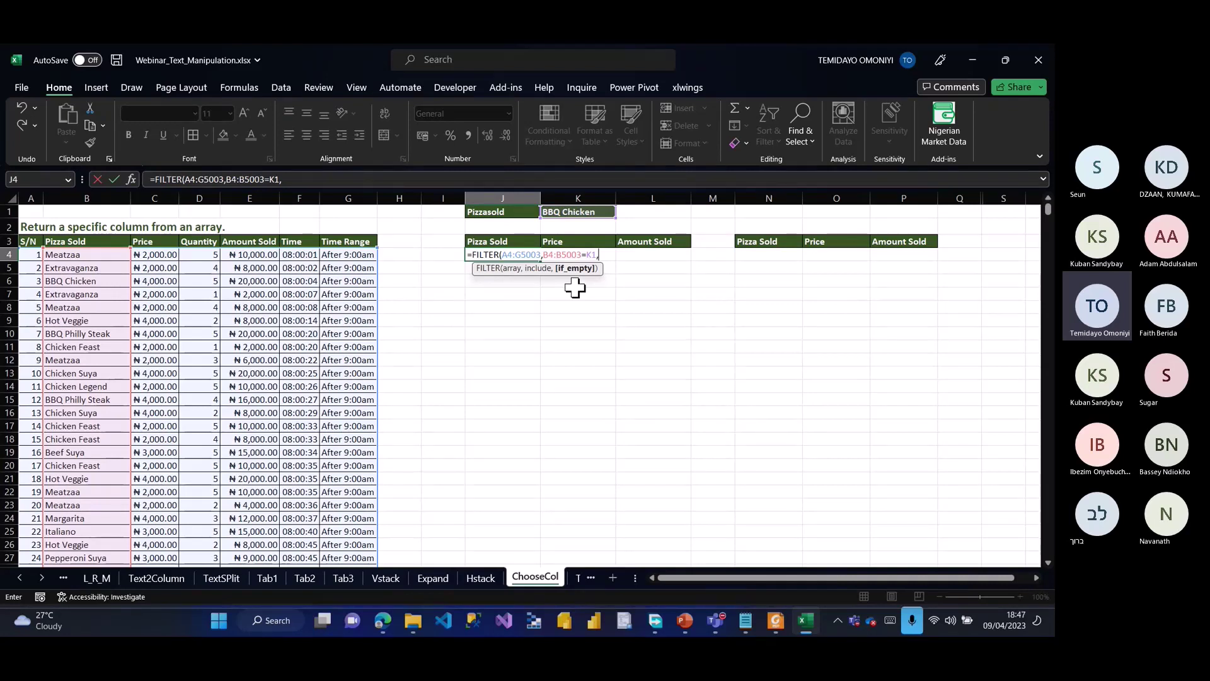
pyautogui.write('"Not_')
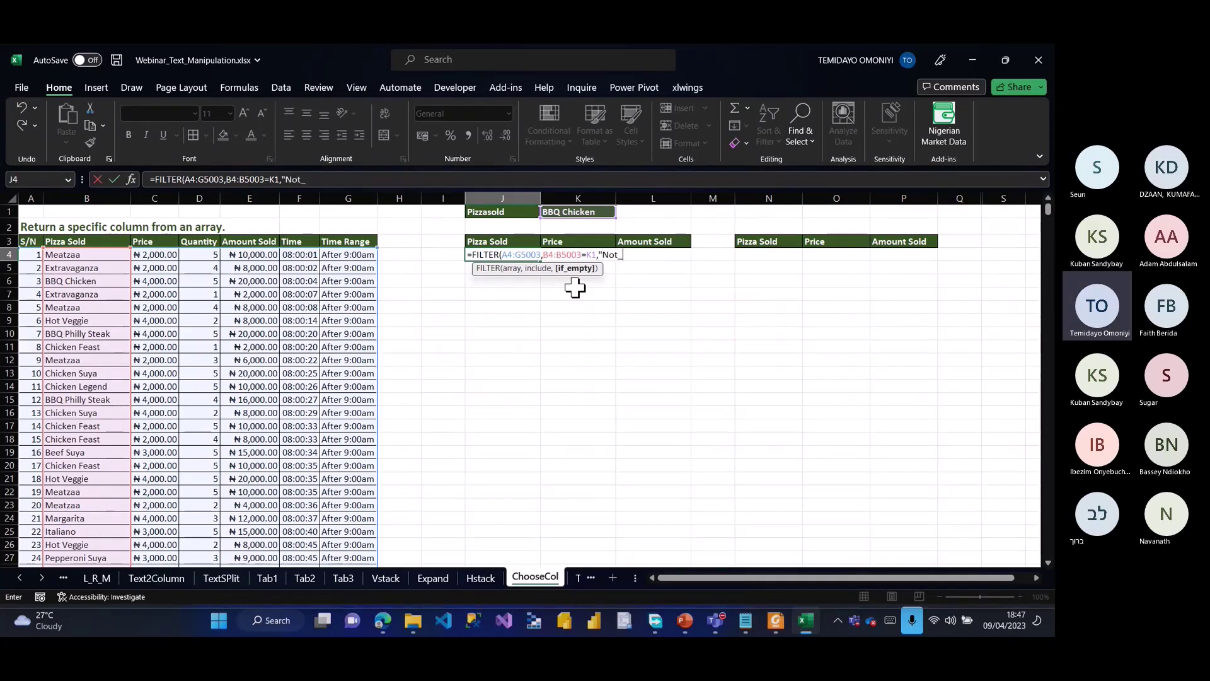
pyautogui.write('Found")')
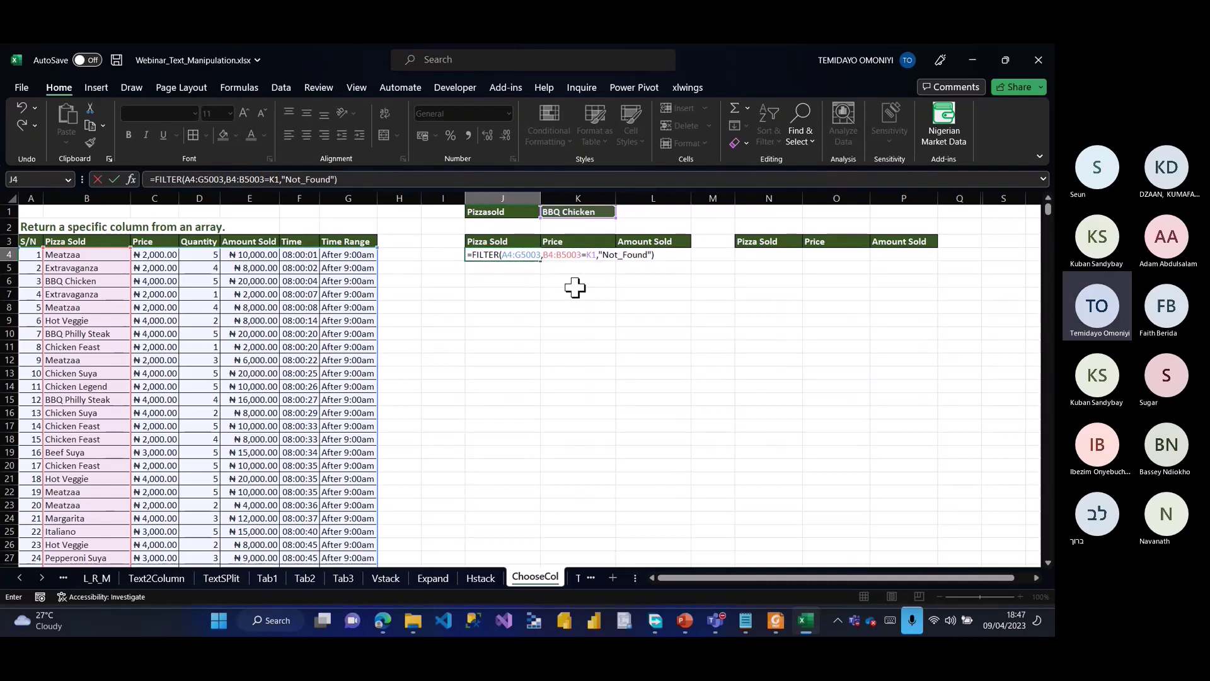
pyautogui.press('Return')
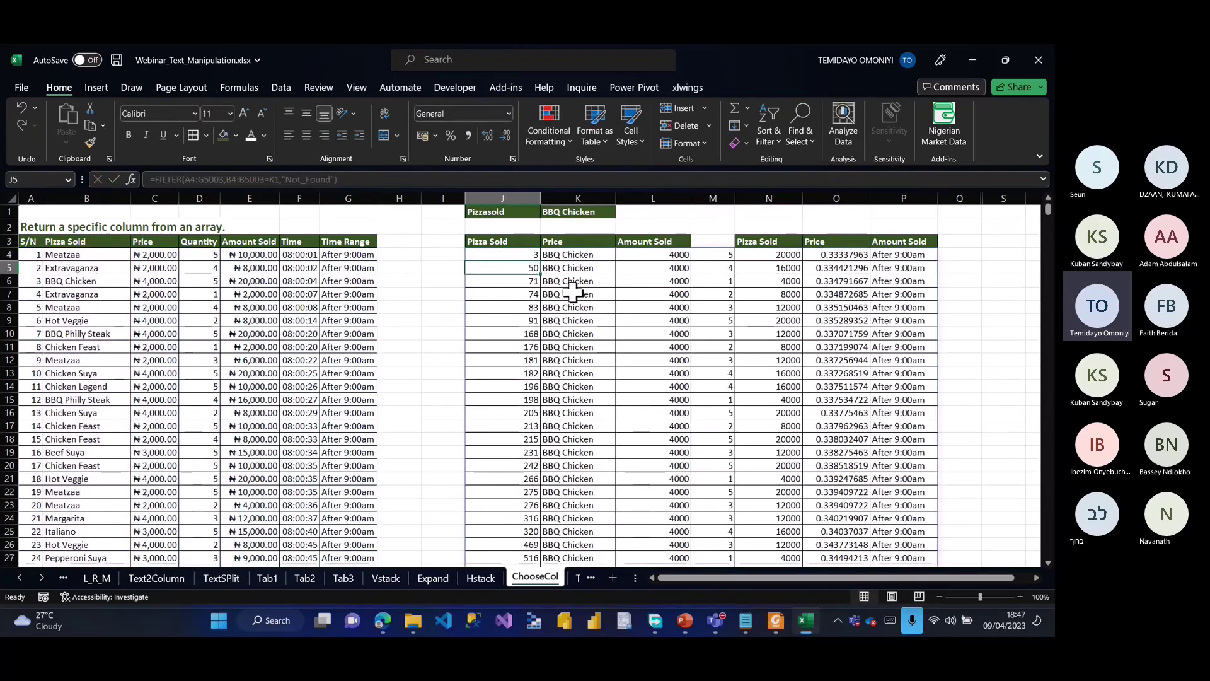
pyautogui.scroll(-13, 613, 334)
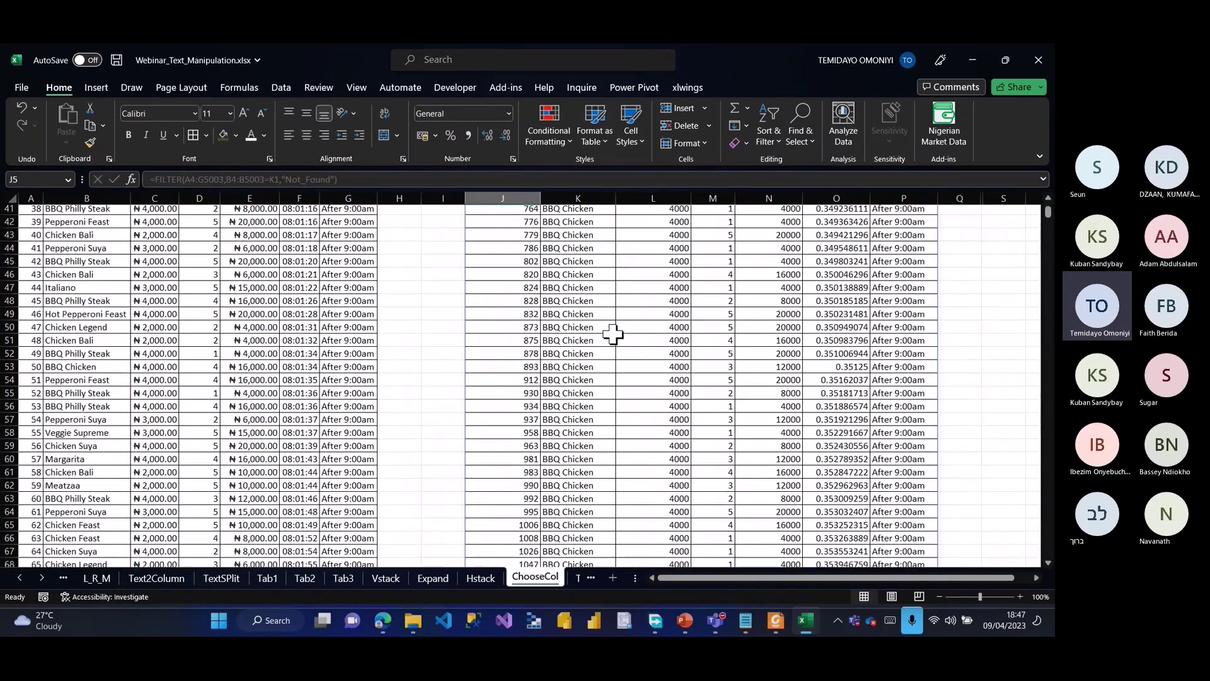
pyautogui.scroll(-4, 613, 335)
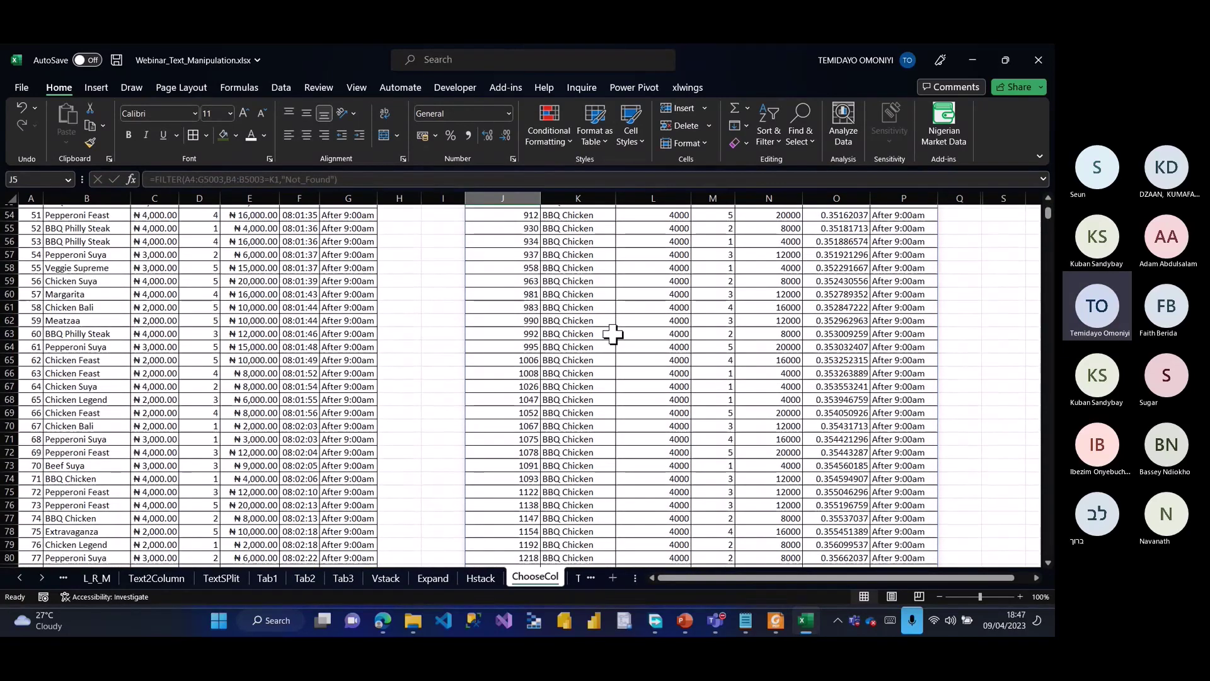
pyautogui.scroll(-20, 613, 334)
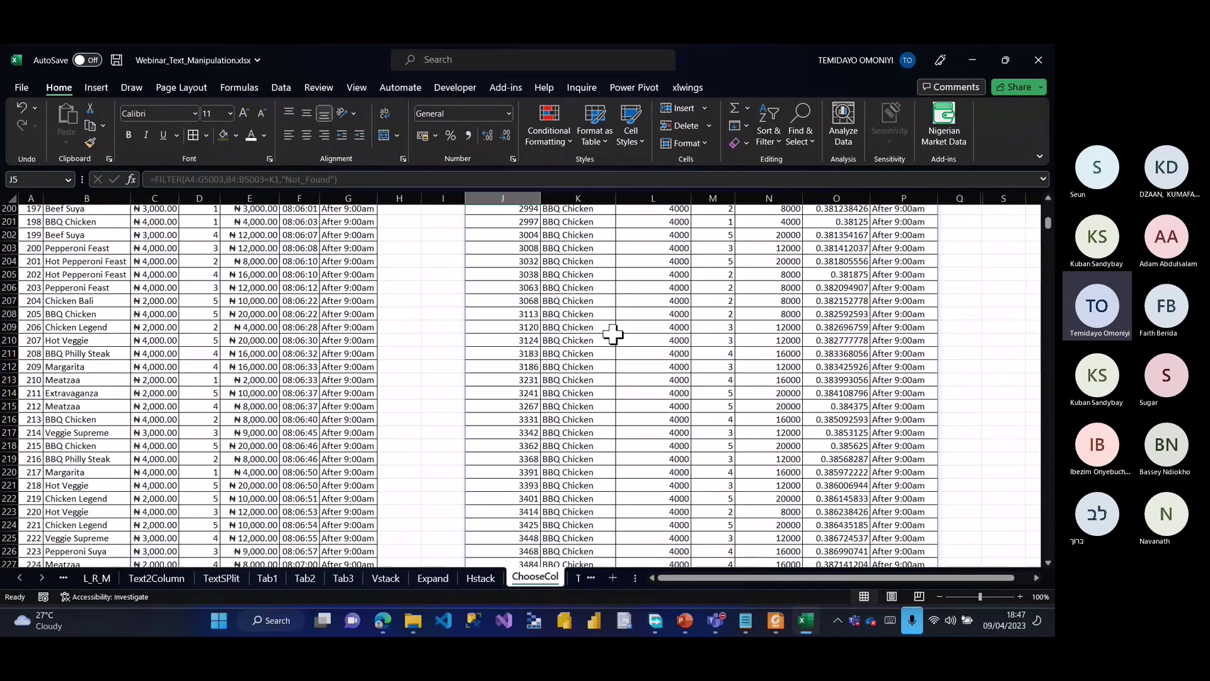
pyautogui.scroll(20, 613, 334)
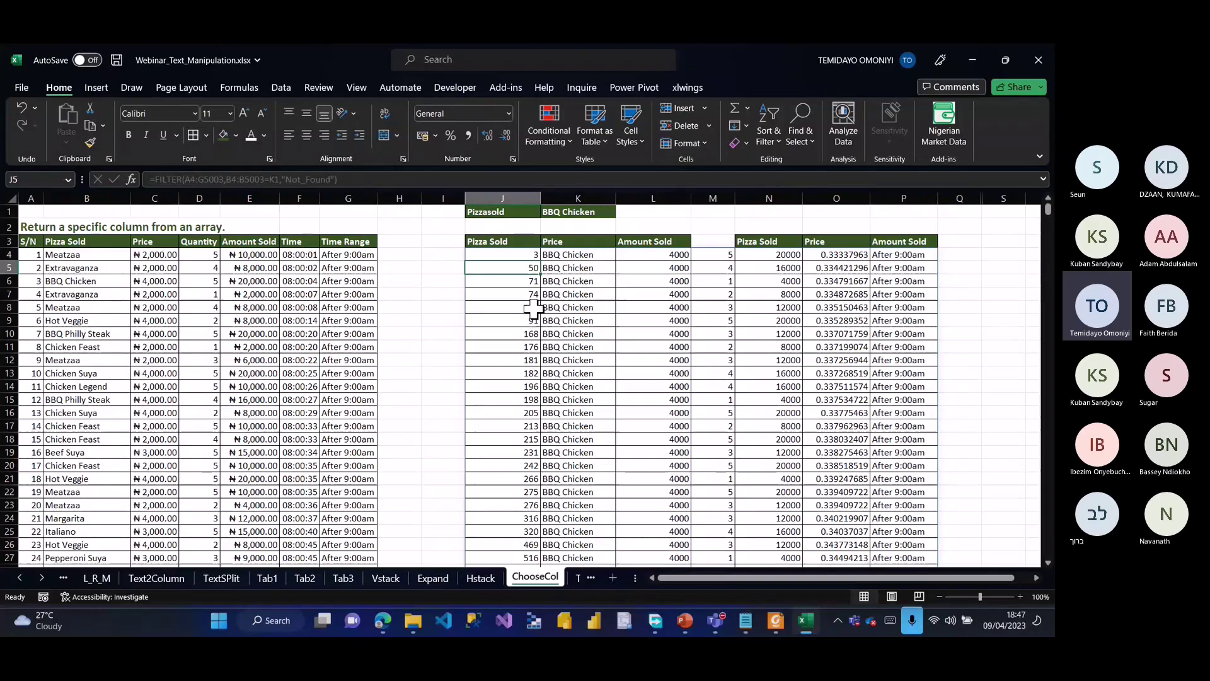
# Step: Replace the formula in J4 with a CHOOSECOLS formula that returns columns 2, 3 and 5 of A4:G5003
pyautogui.click(512, 256)
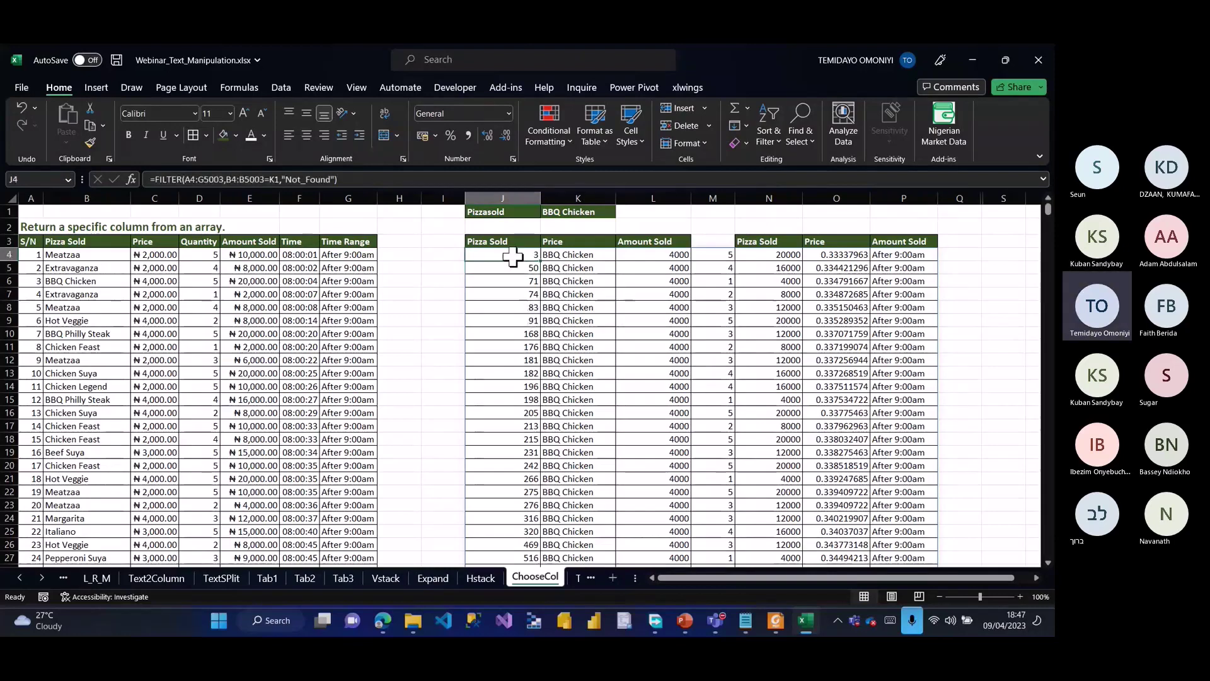
pyautogui.write('=')
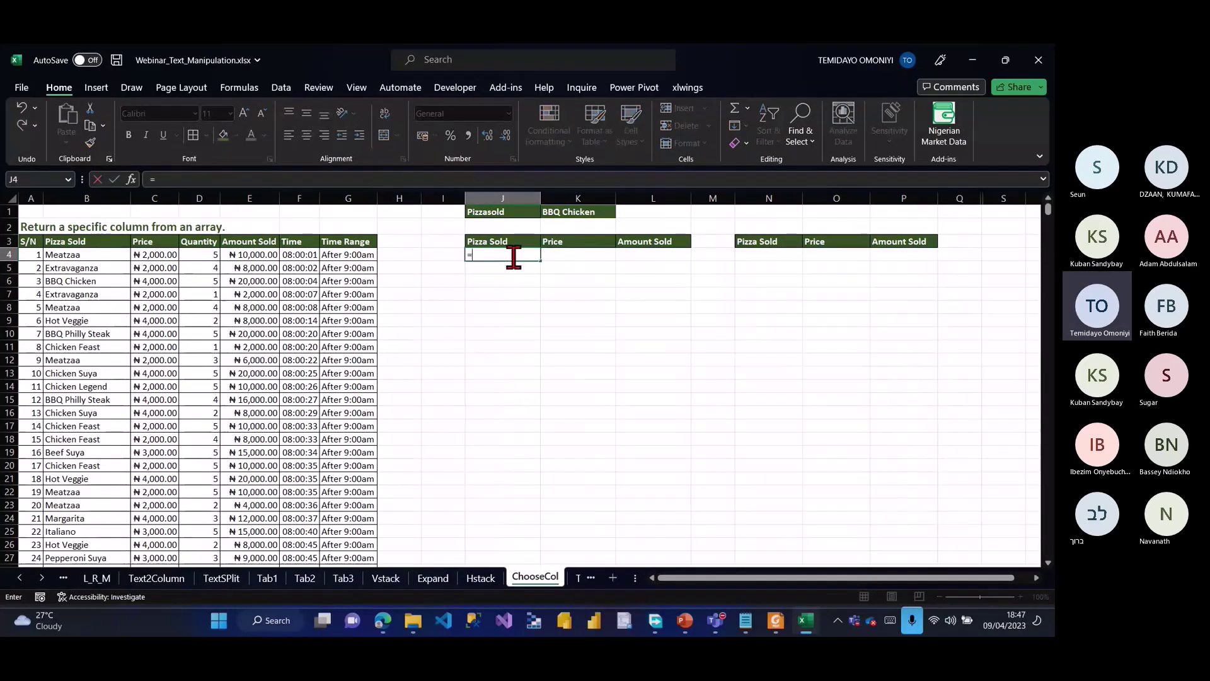
pyautogui.write('cho')
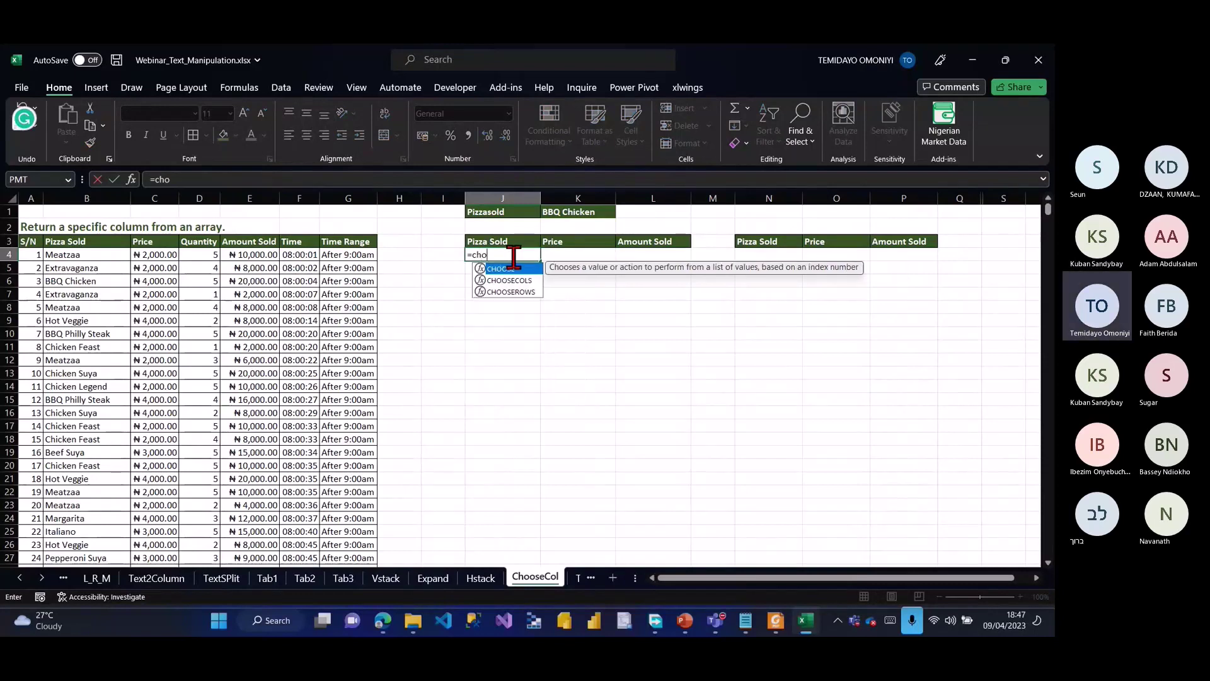
pyautogui.press('Down')
pyautogui.press('Tab')
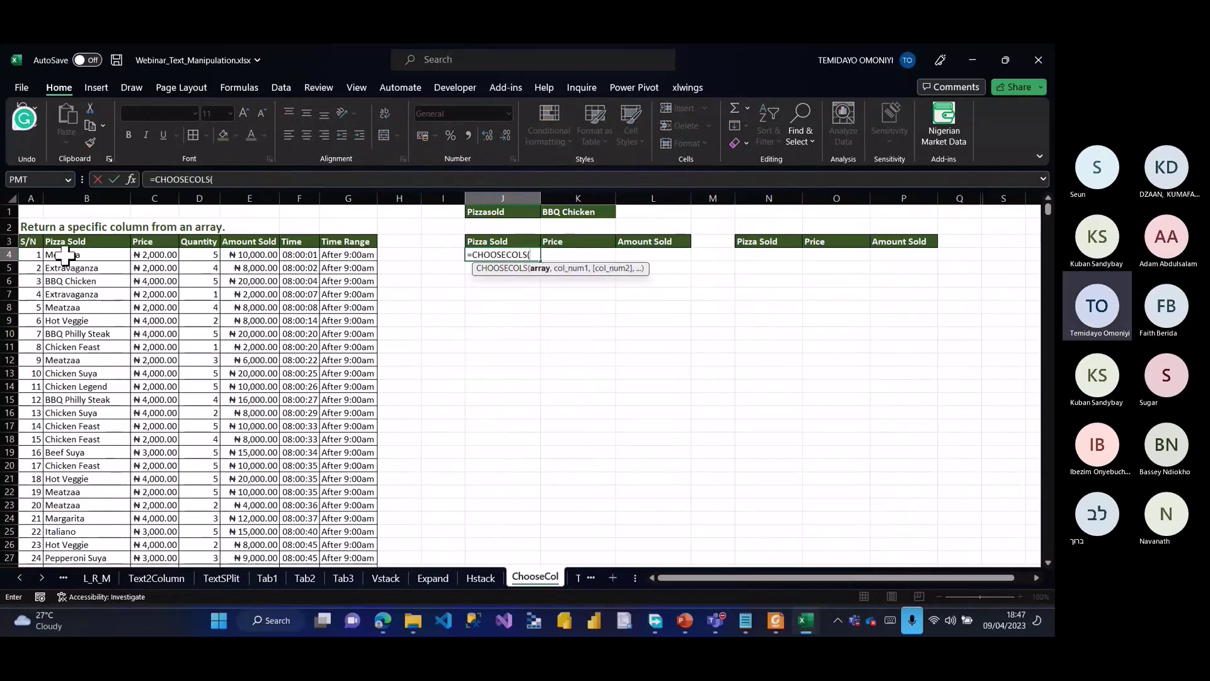
pyautogui.click(32, 255)
pyautogui.hotkey('ctrl', 'shift', 'Right')
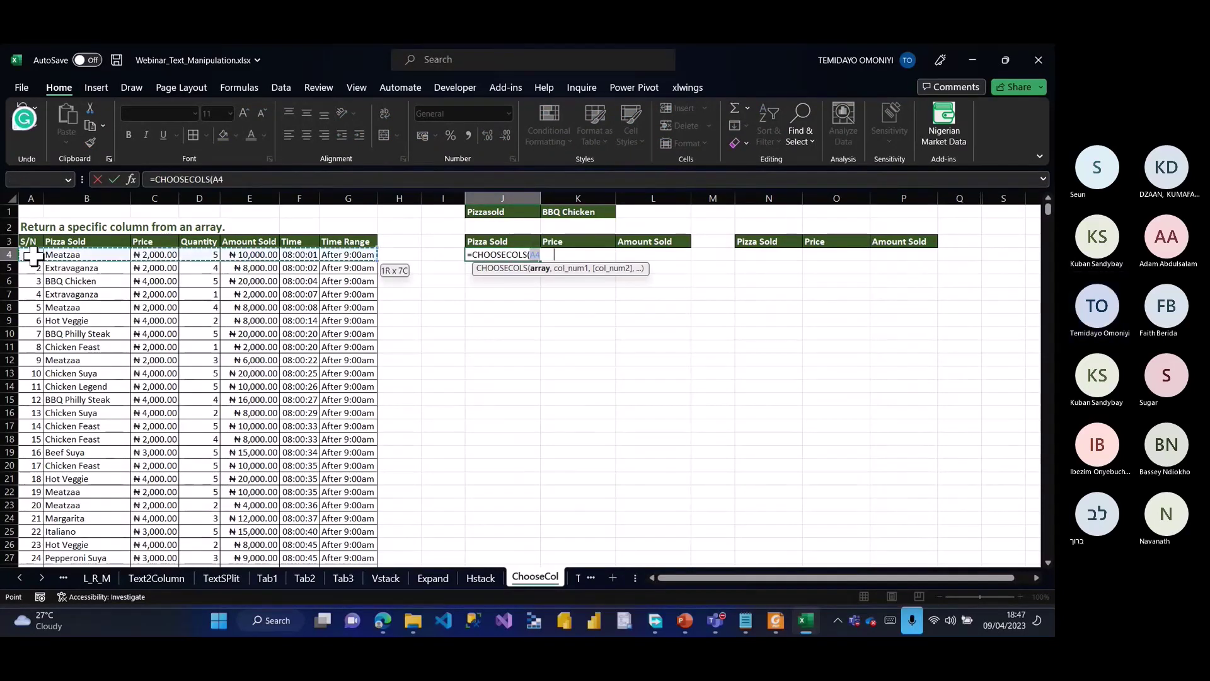
pyautogui.hotkey('ctrl', 'shift', 'Down')
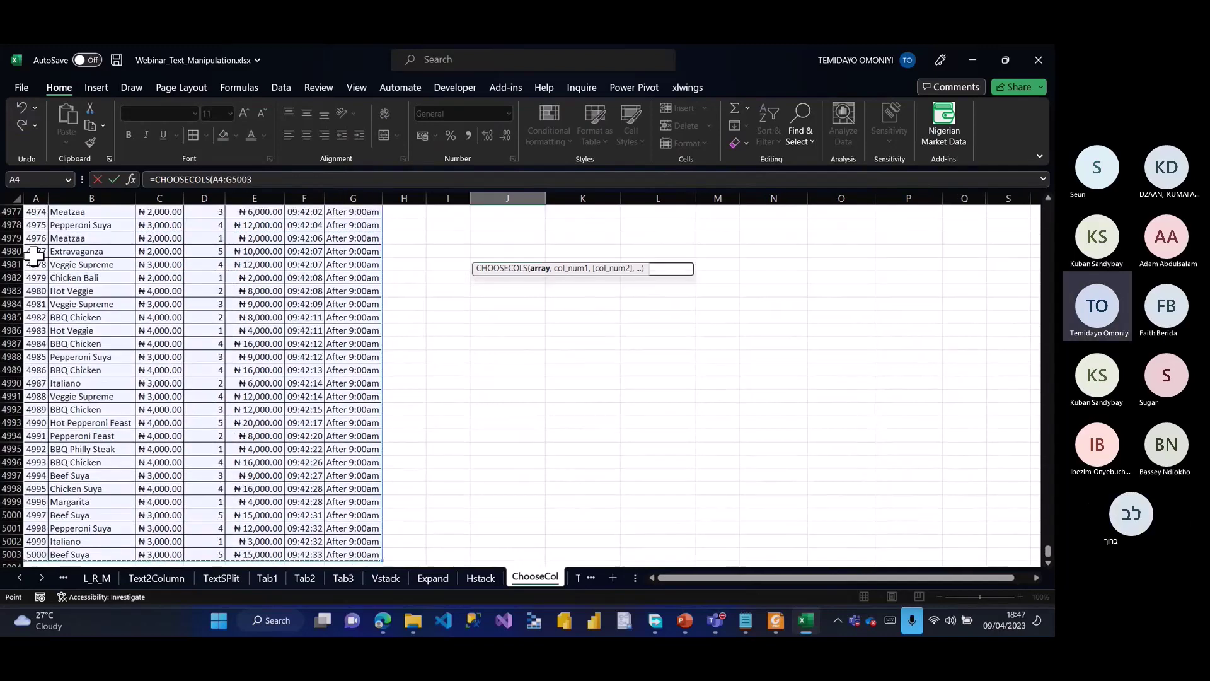
pyautogui.write(',')
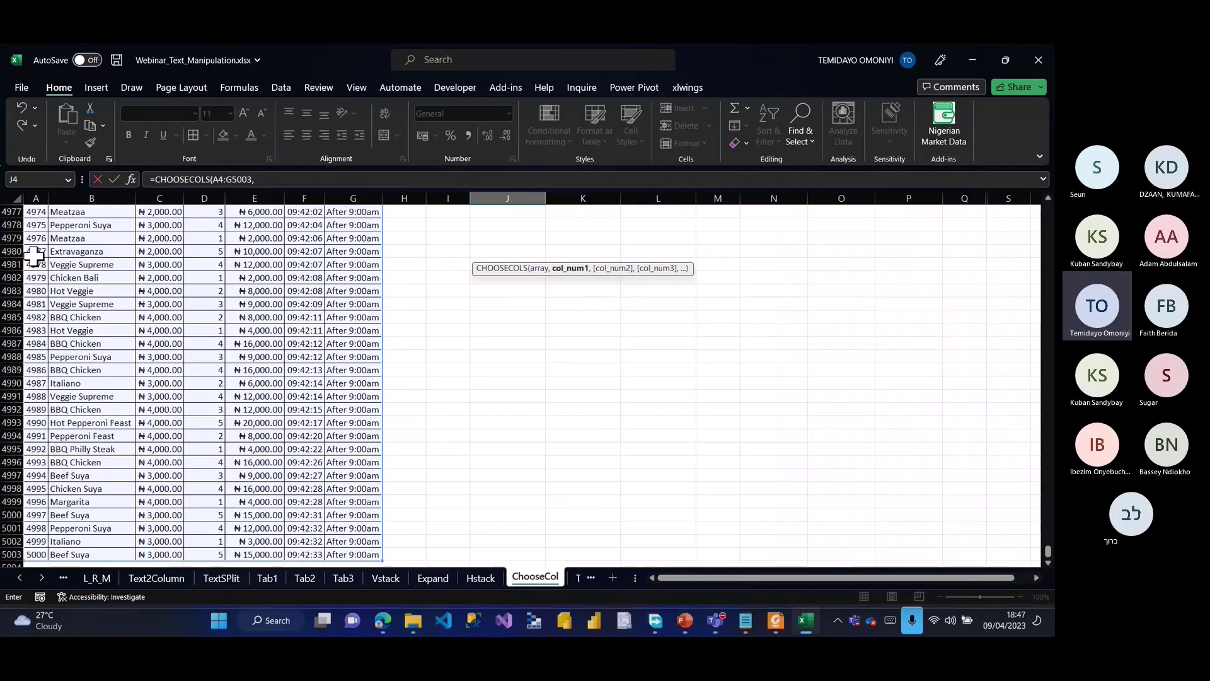
pyautogui.write('2,3,5')
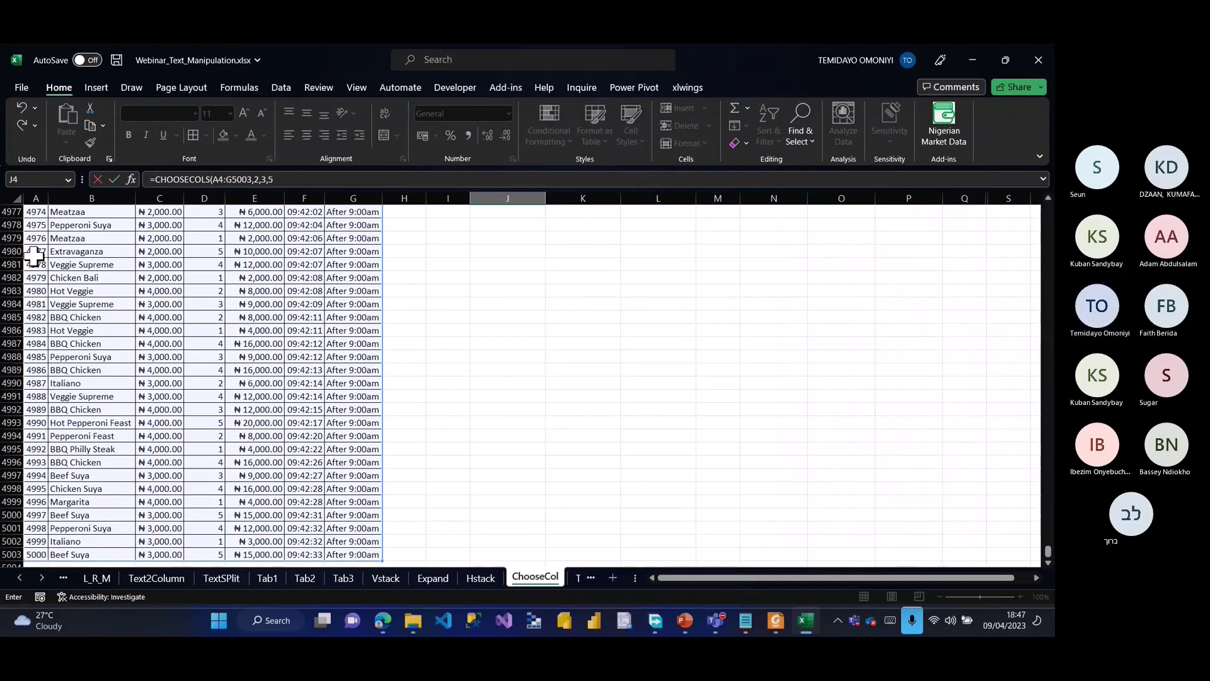
pyautogui.press('Return')
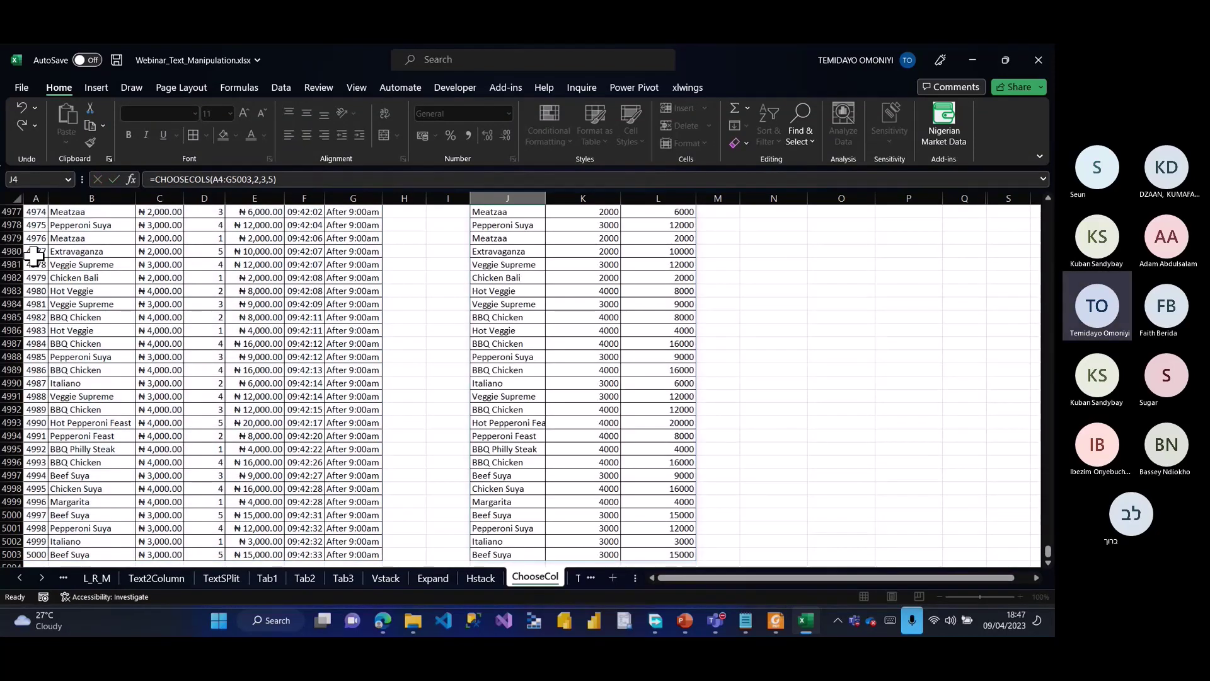
pyautogui.hotkey('ctrl', 'BackSpace')
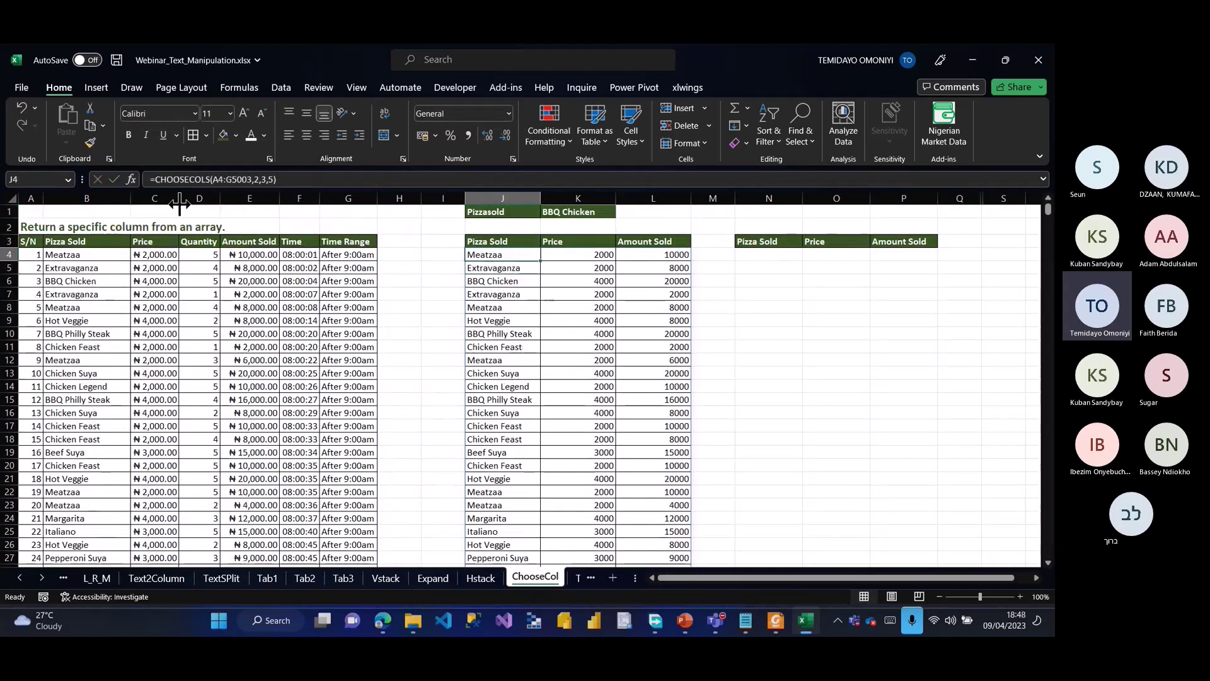
# Step: Wrap the CHOOSECOLS formula in J4 in a FILTER function so that it serves as the array argument
pyautogui.click(154, 179)
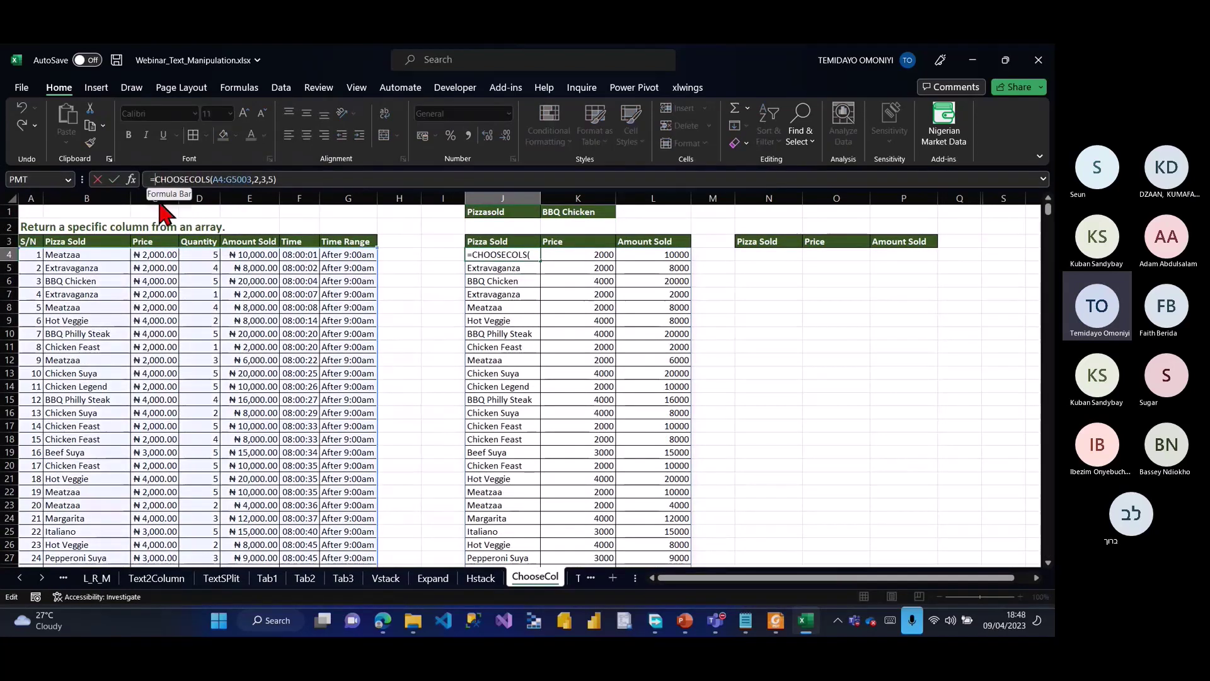
pyautogui.write('fil')
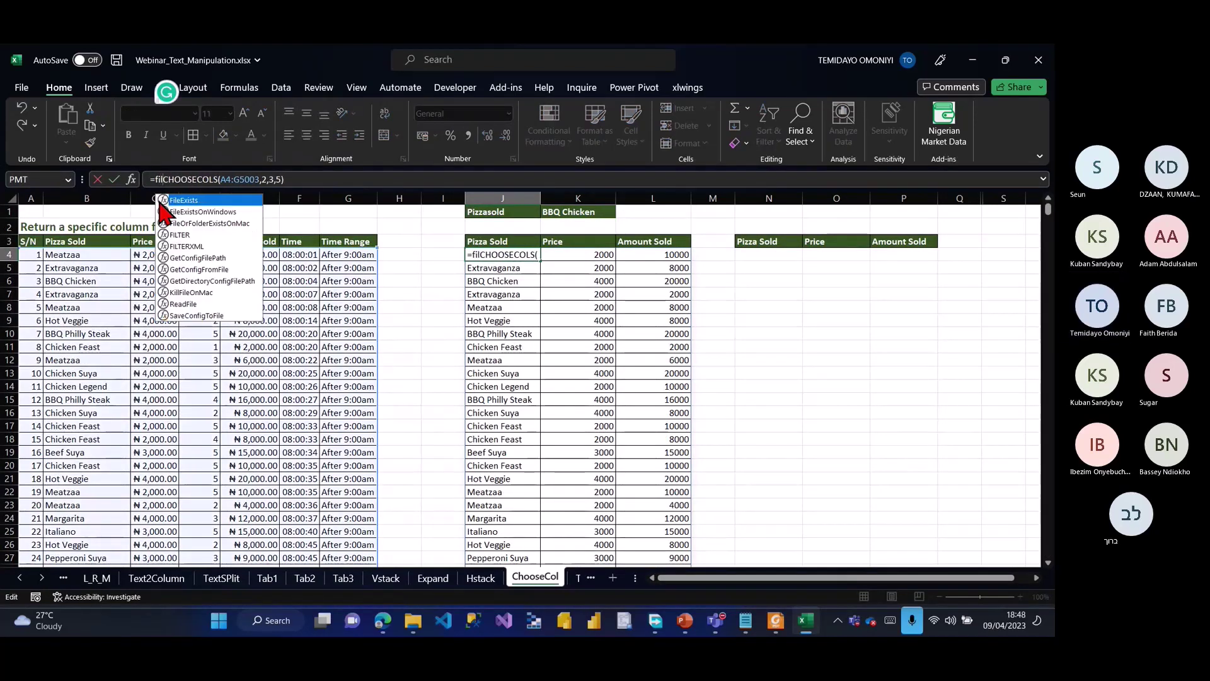
pyautogui.press('Down')
pyautogui.press('Down')
pyautogui.press('Down')
pyautogui.press('Tab')
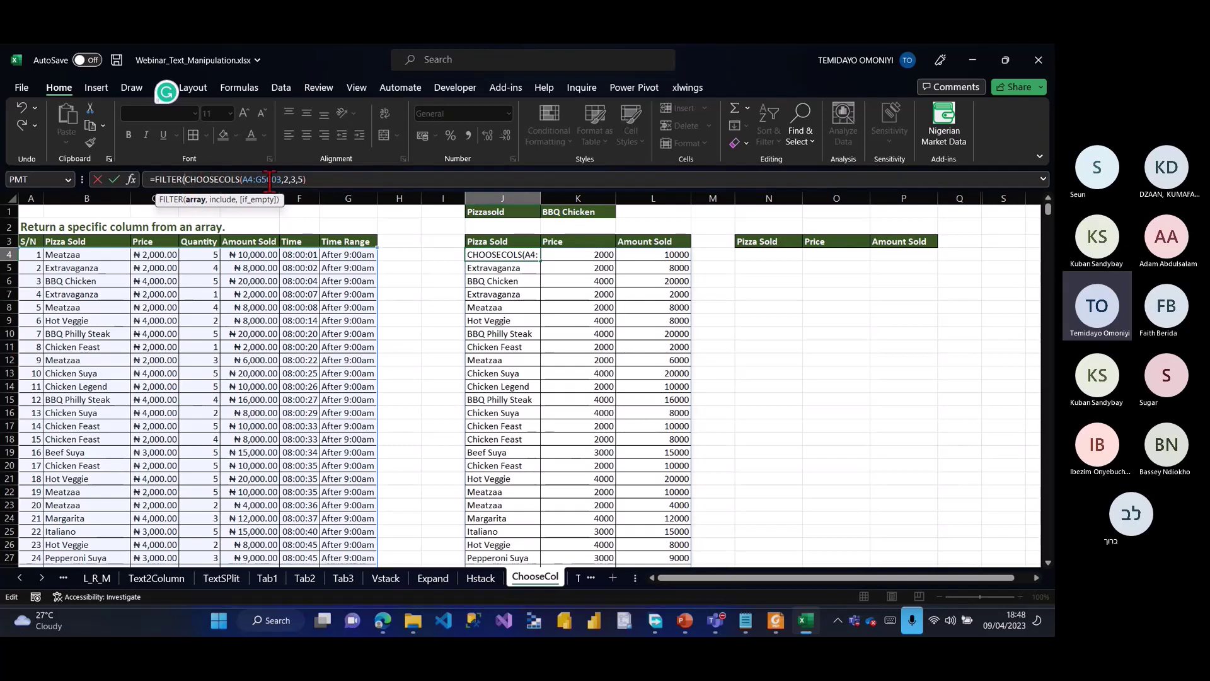
pyautogui.click(317, 181)
pyautogui.write(',')
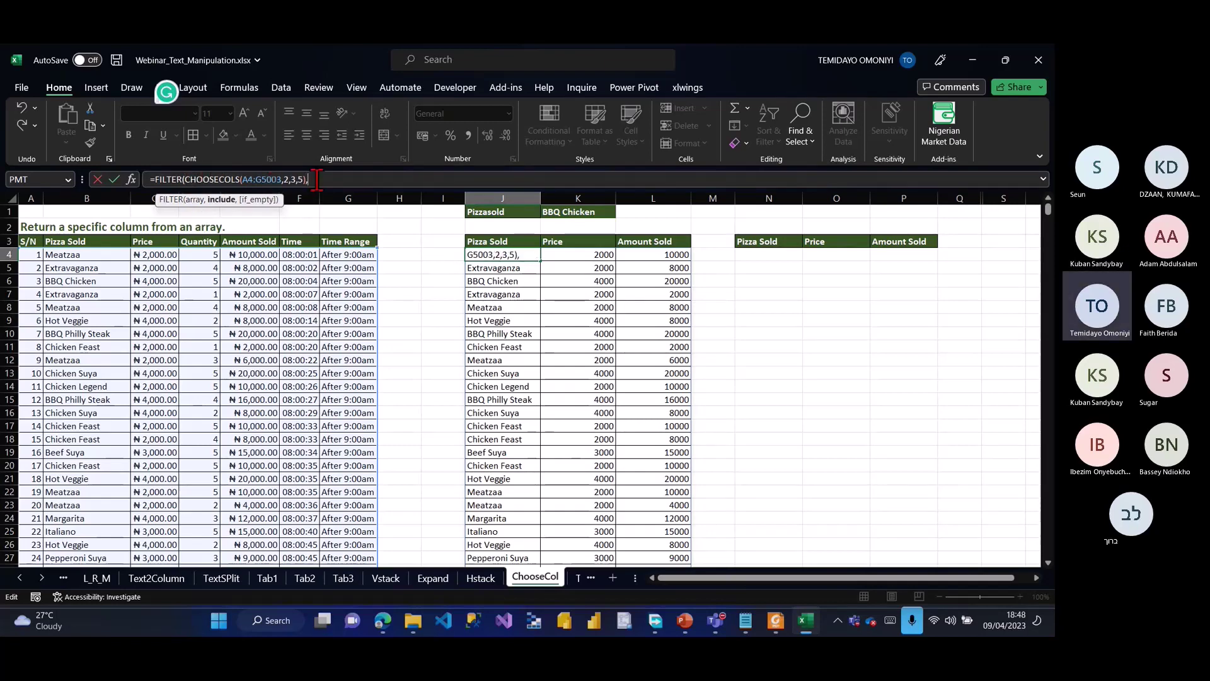
# Step: Complete the FILTER with the condition B4:B5003=K1 and "N/A" as the empty result, and look through the filtered rows
pyautogui.click(69, 259)
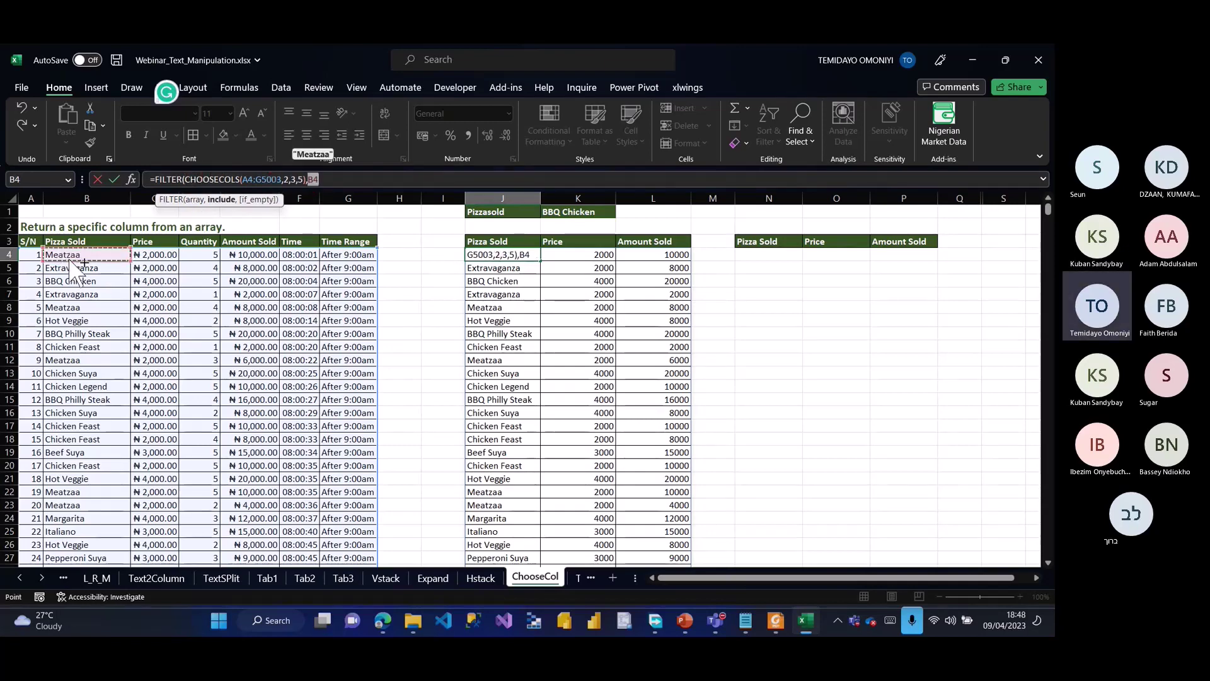
pyautogui.hotkey('ctrl', 'shift', 'Down')
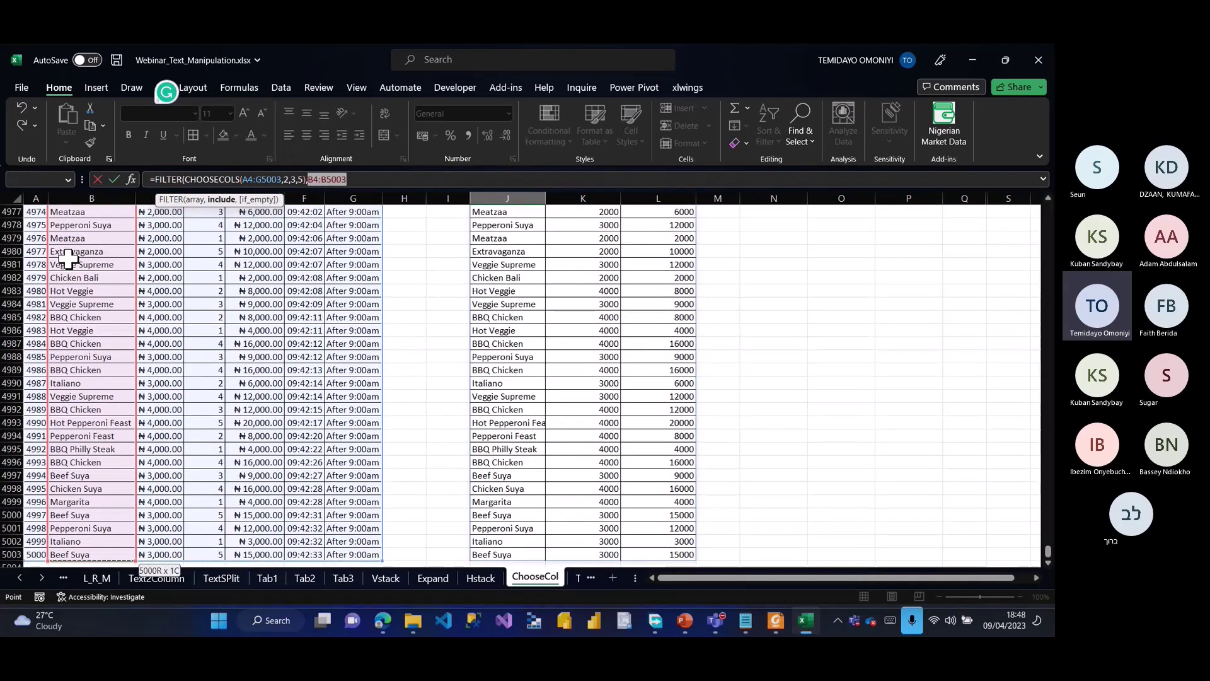
pyautogui.write('=')
pyautogui.moveTo(1046, 553); pyautogui.dragTo(600, 212)
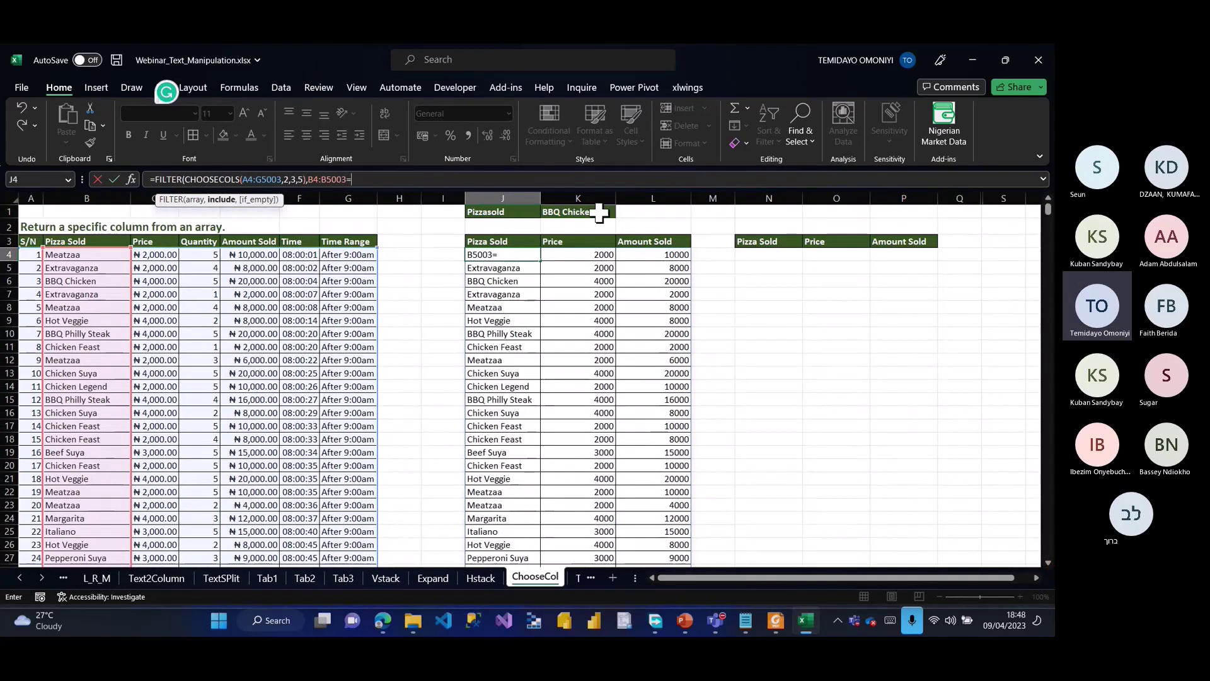
pyautogui.click(599, 213)
pyautogui.write(',"')
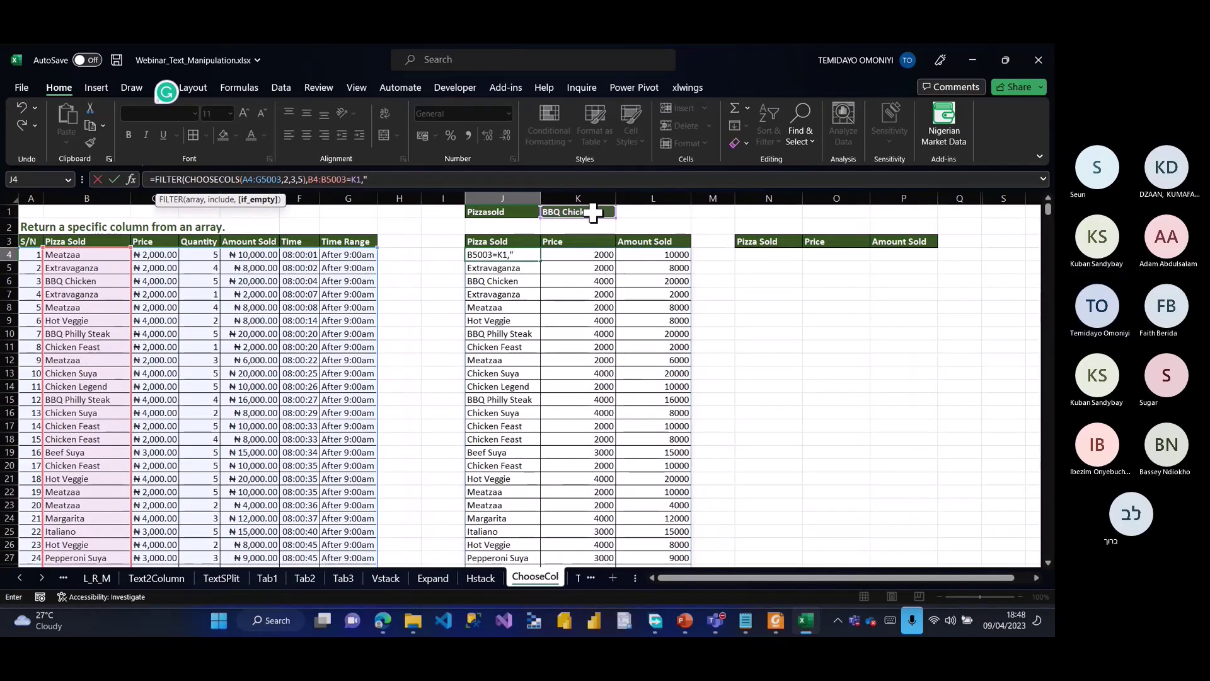
pyautogui.write('N/A")')
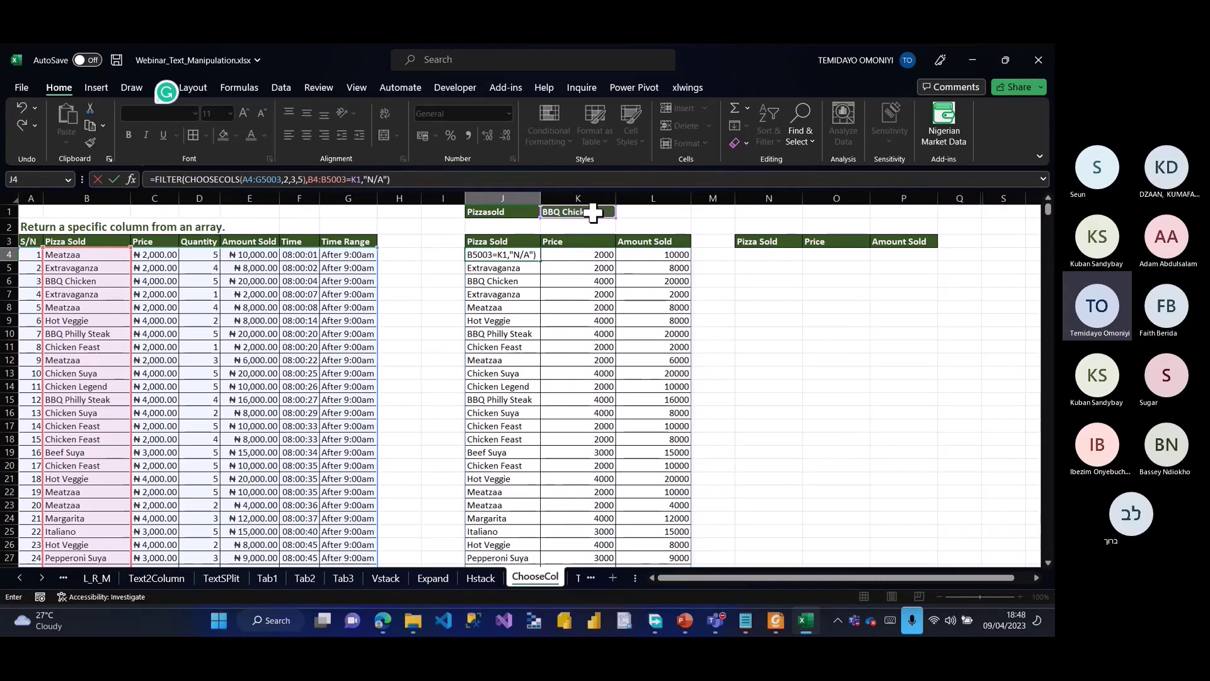
pyautogui.press('Return')
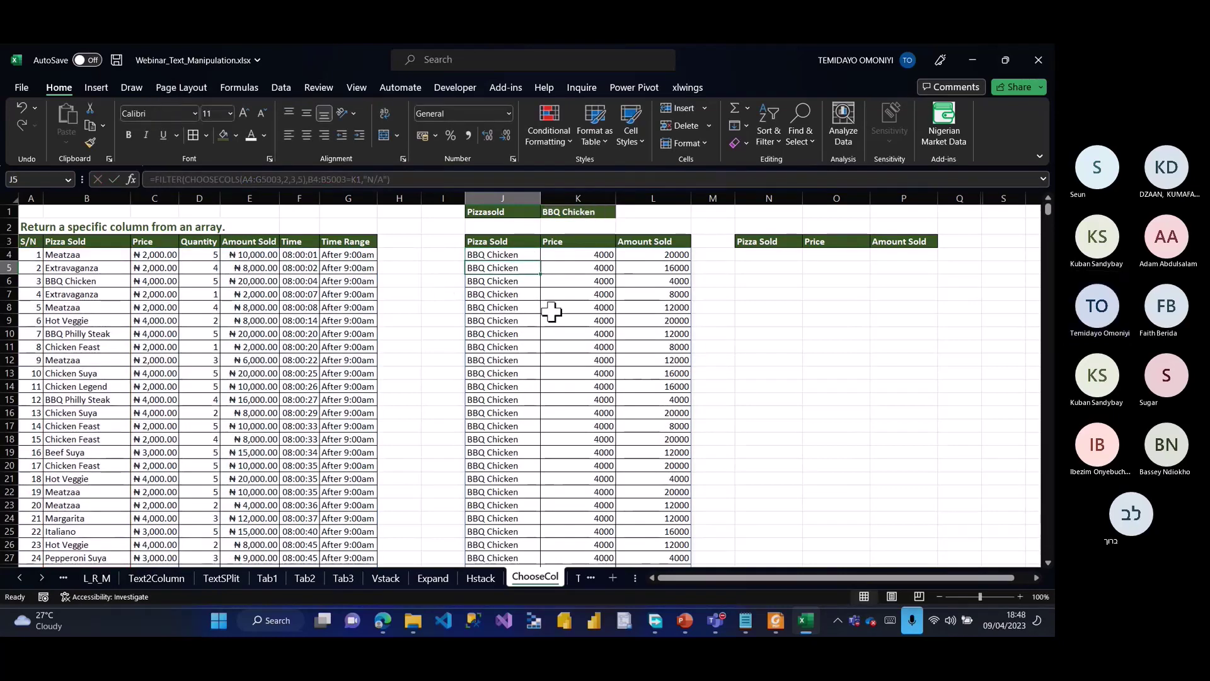
pyautogui.scroll(-5, 551, 310)
pyautogui.scroll(5, 529, 278)
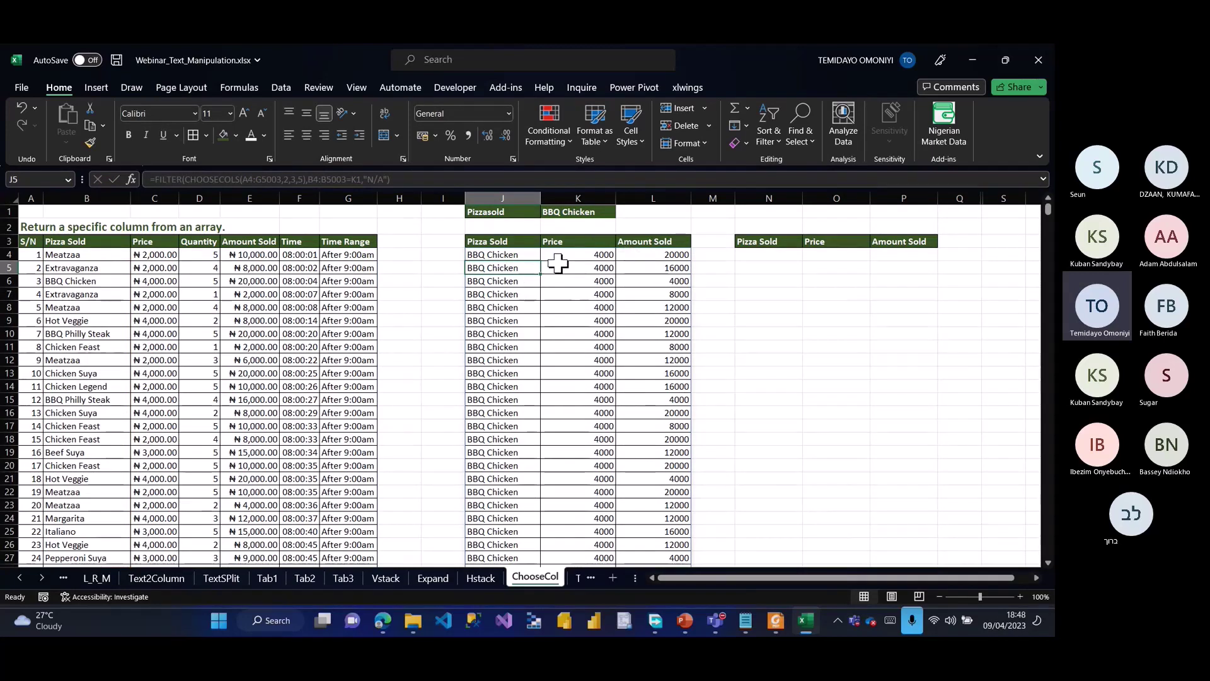
# Step: Test the filter by choosing Beef Suya, Extravaganza and Pepperoni Feast in turn in K1, and review the formula in J4
pyautogui.click(596, 212)
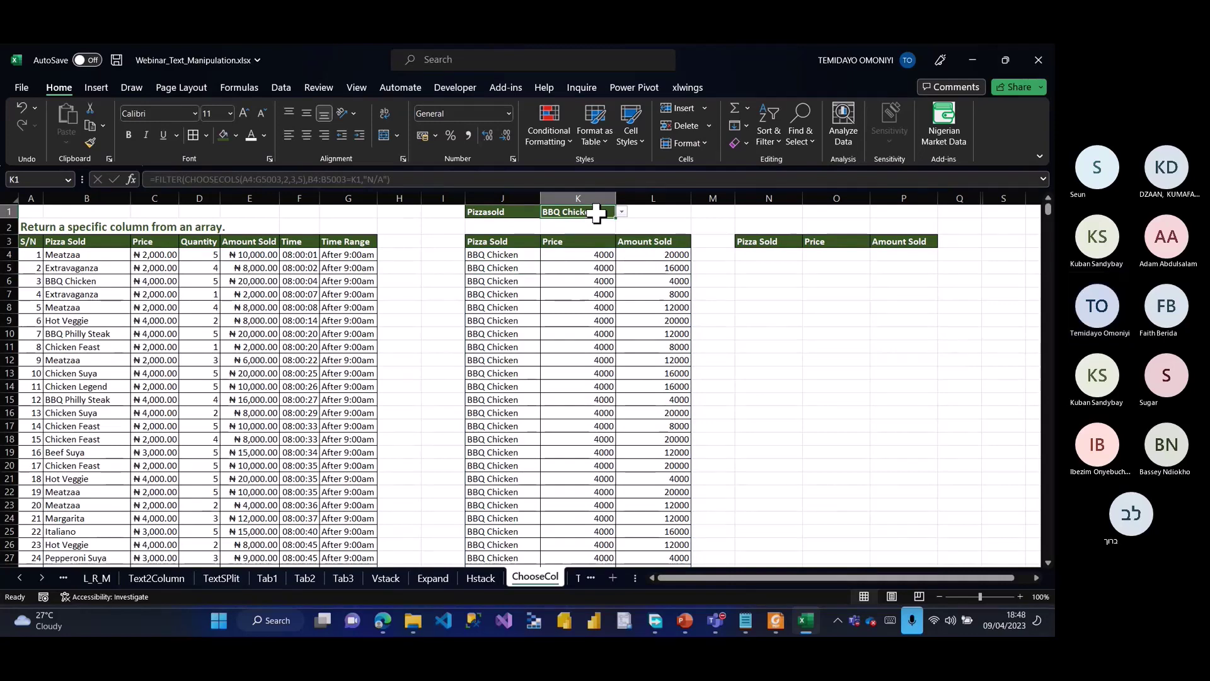
pyautogui.click(622, 212)
pyautogui.click(571, 255)
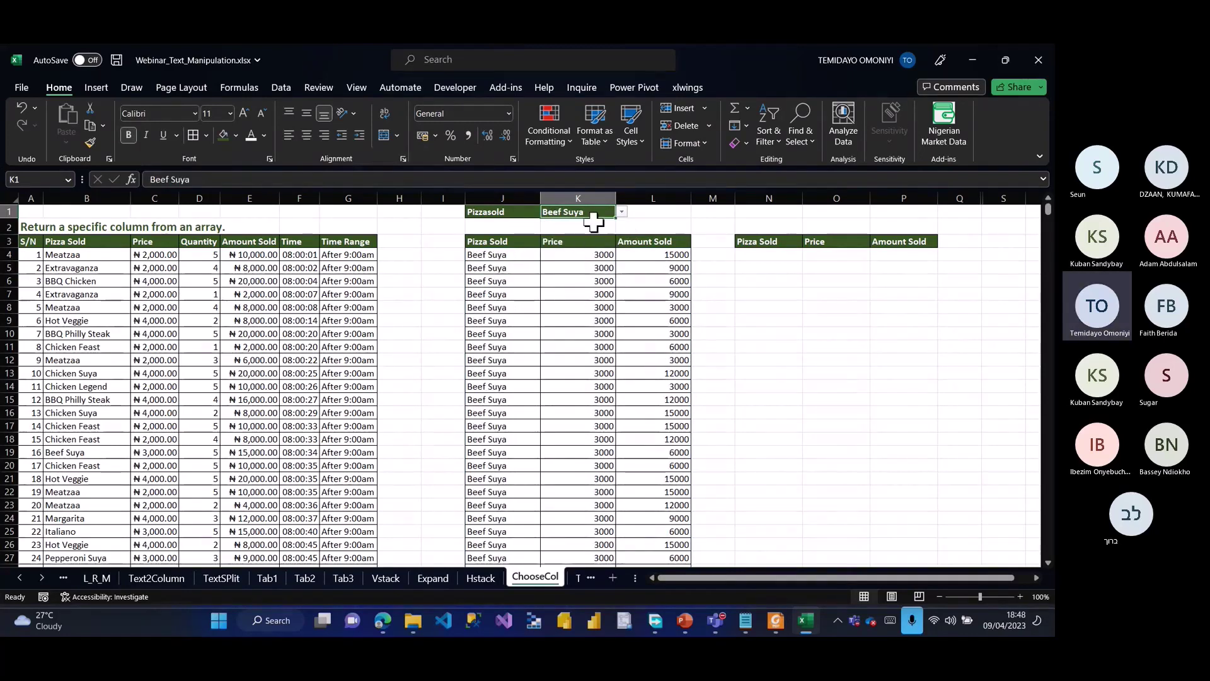
pyautogui.click(622, 213)
pyautogui.click(578, 284)
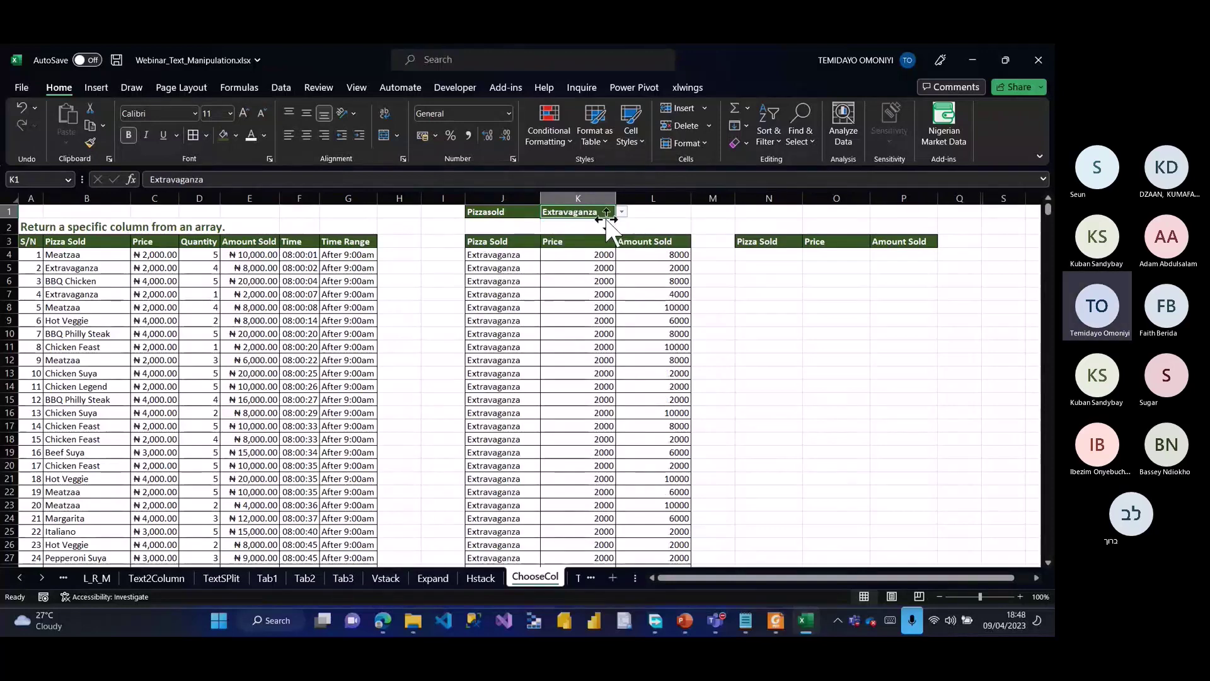
pyautogui.click(621, 213)
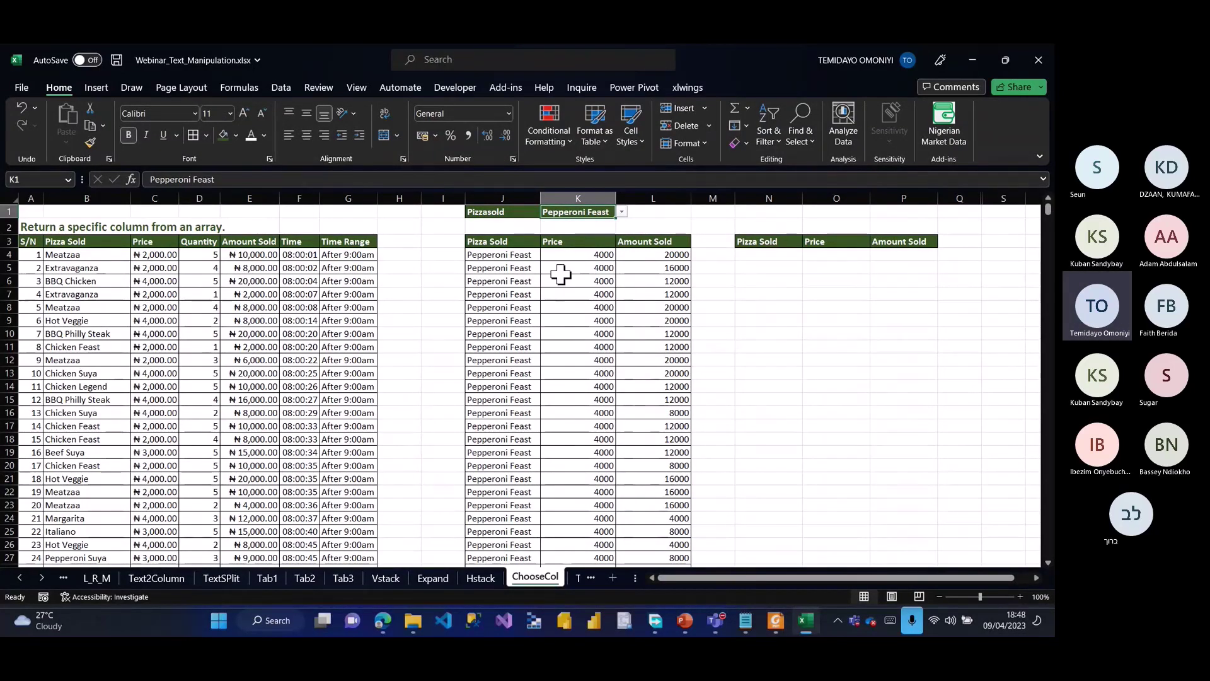
pyautogui.click(490, 256)
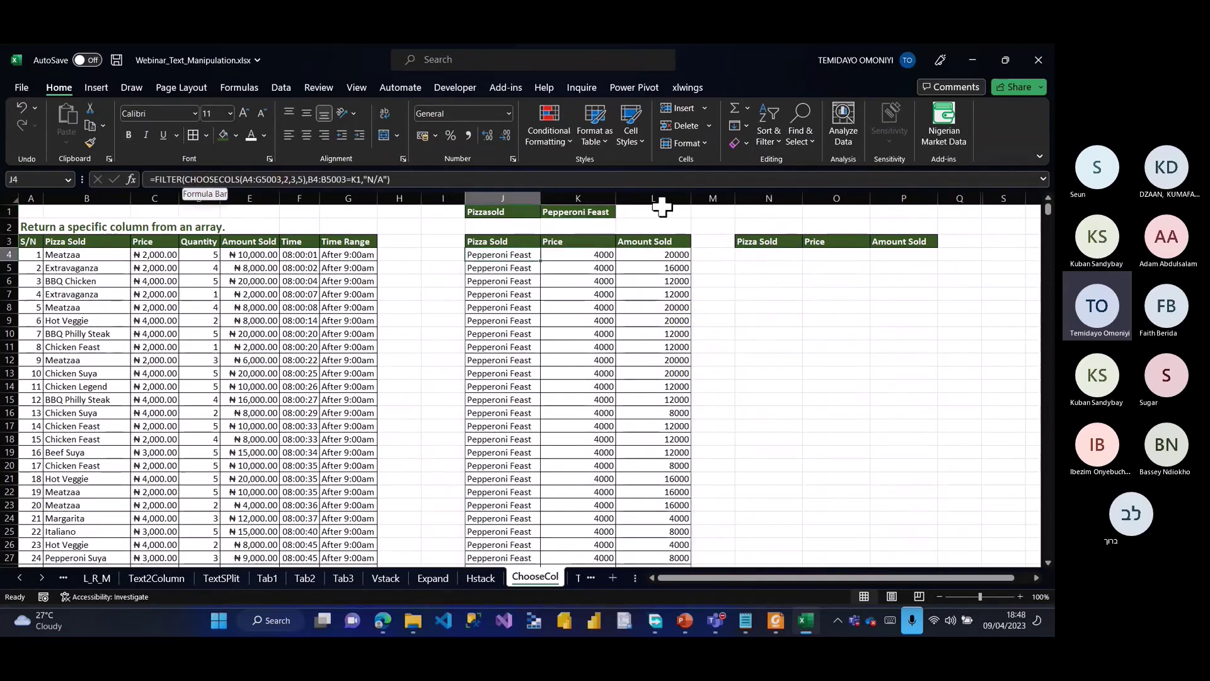
# Step: Start a FILTER formula in N4 with the full data range A4:G5003 as its array
pyautogui.click(779, 257)
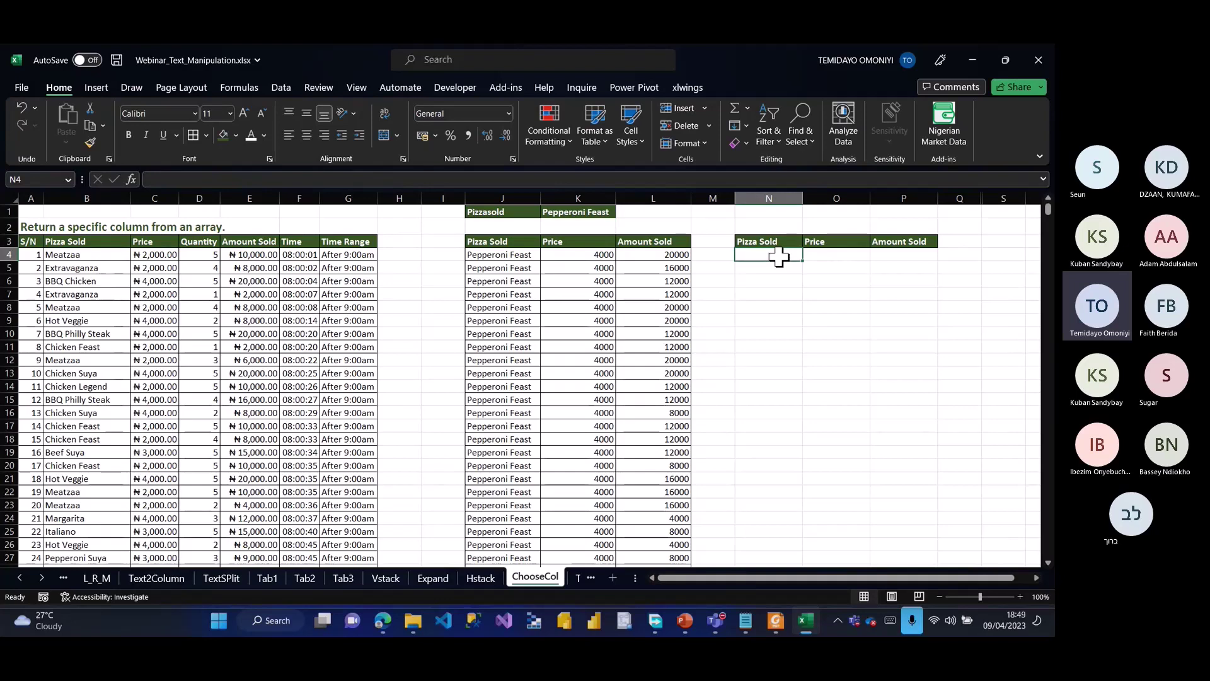
pyautogui.write('=')
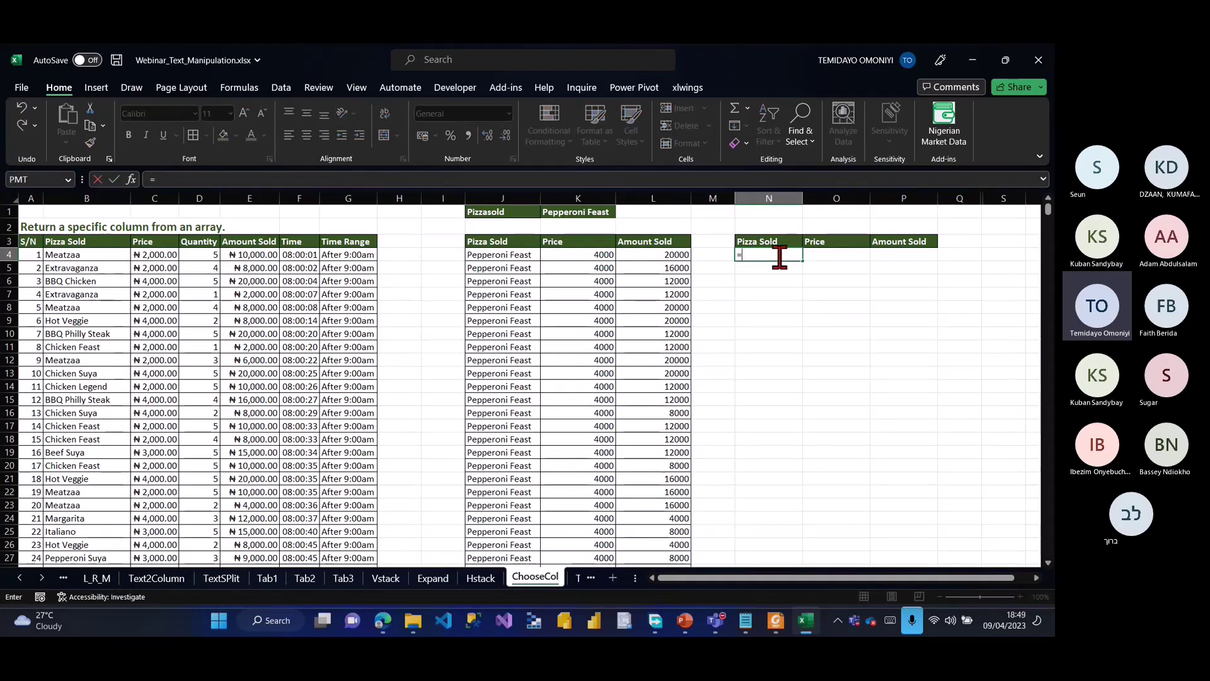
pyautogui.write('fi')
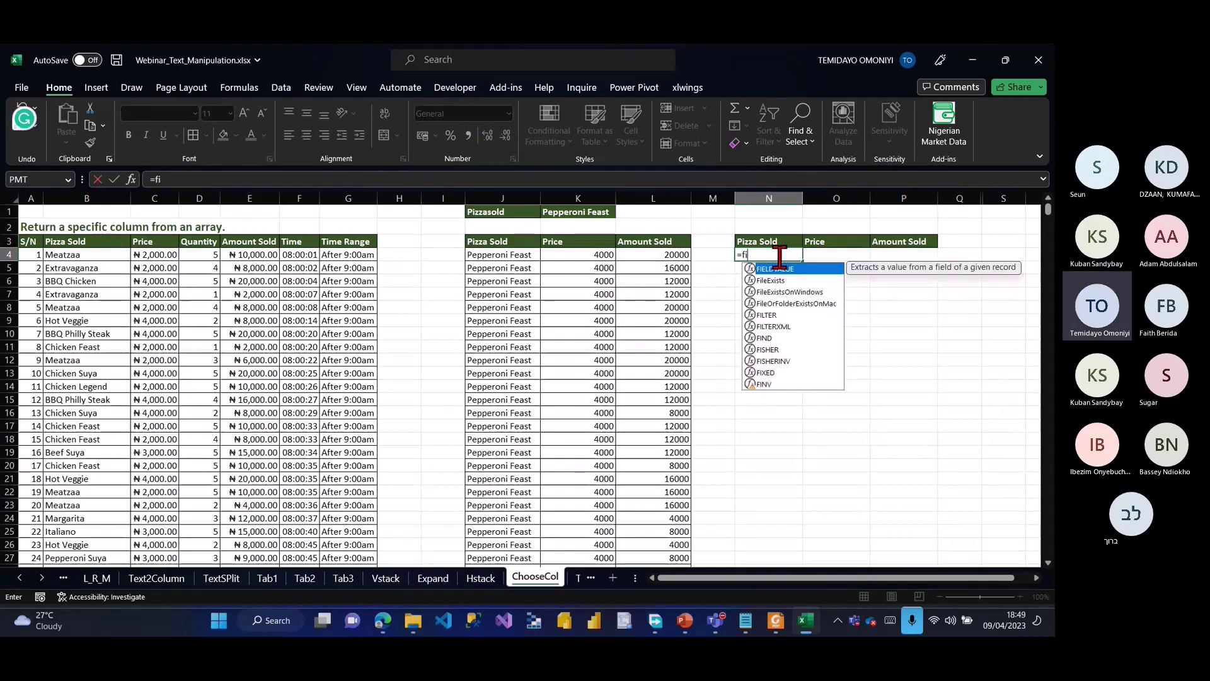
pyautogui.write('l')
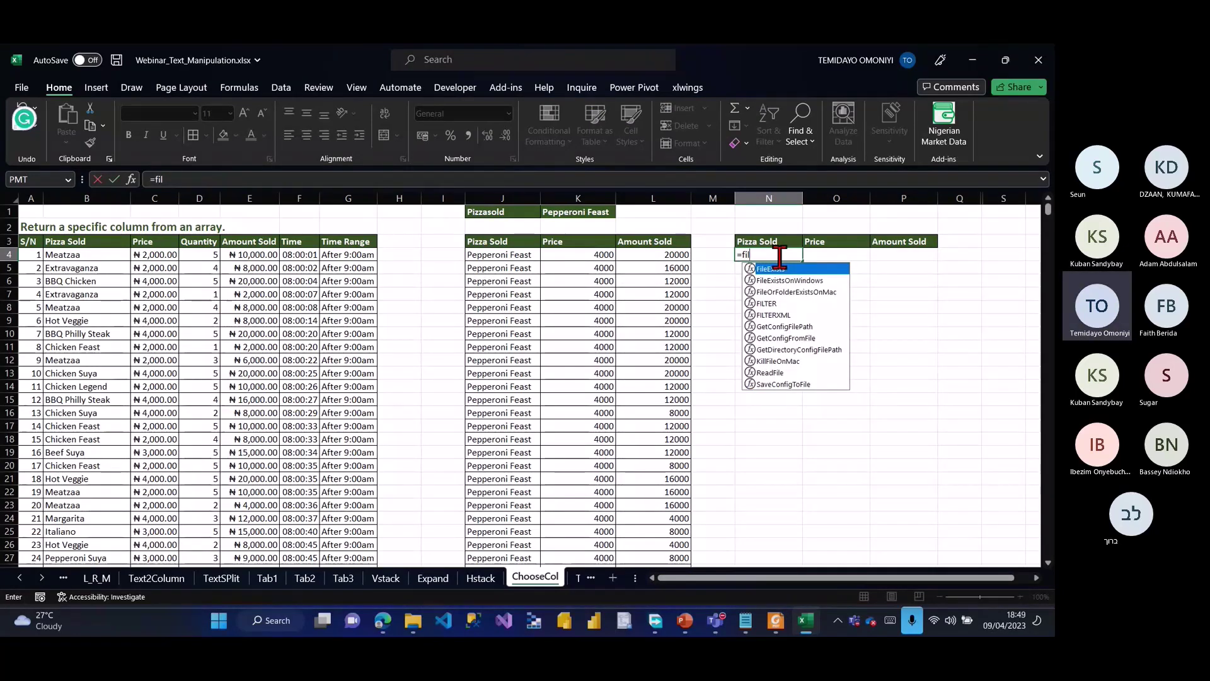
pyautogui.write('TER(')
pyautogui.click(32, 256)
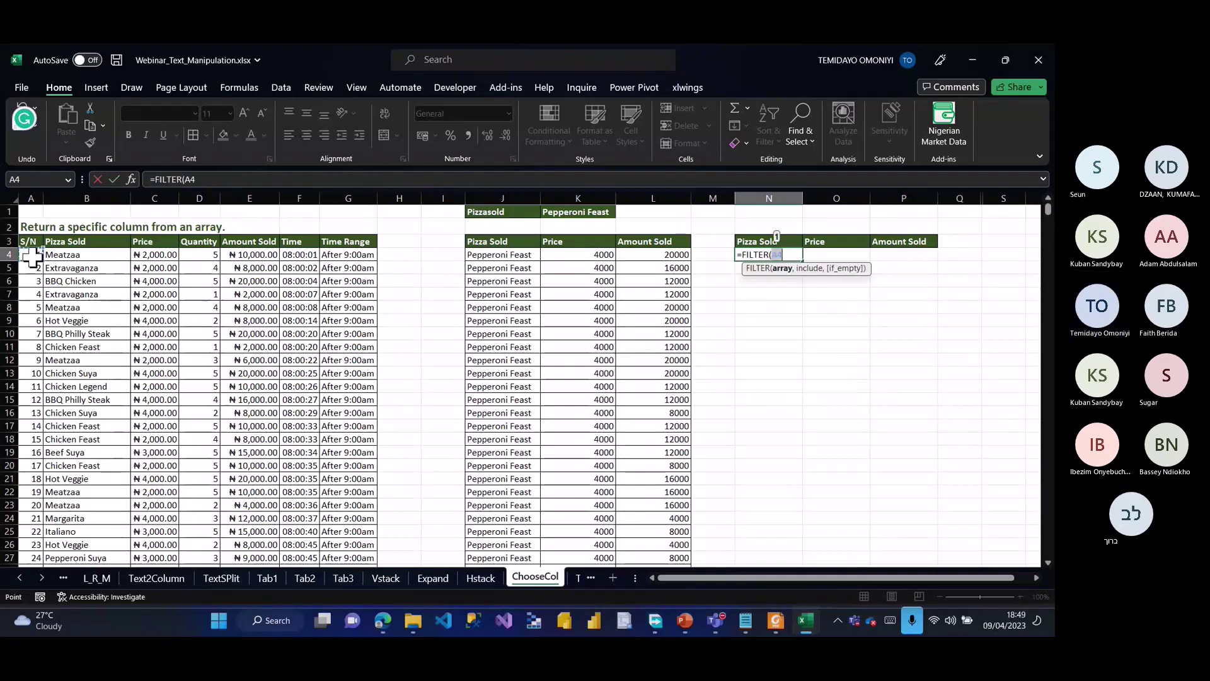
pyautogui.hotkey('ctrl', 'shift', 'Right')
pyautogui.hotkey('ctrl', 'shift', 'Down')
pyautogui.write(',')
# Step: Complete the FILTER in N4 with the condition that the pizza names in B4:B5003 equal K1
pyautogui.click(78, 554)
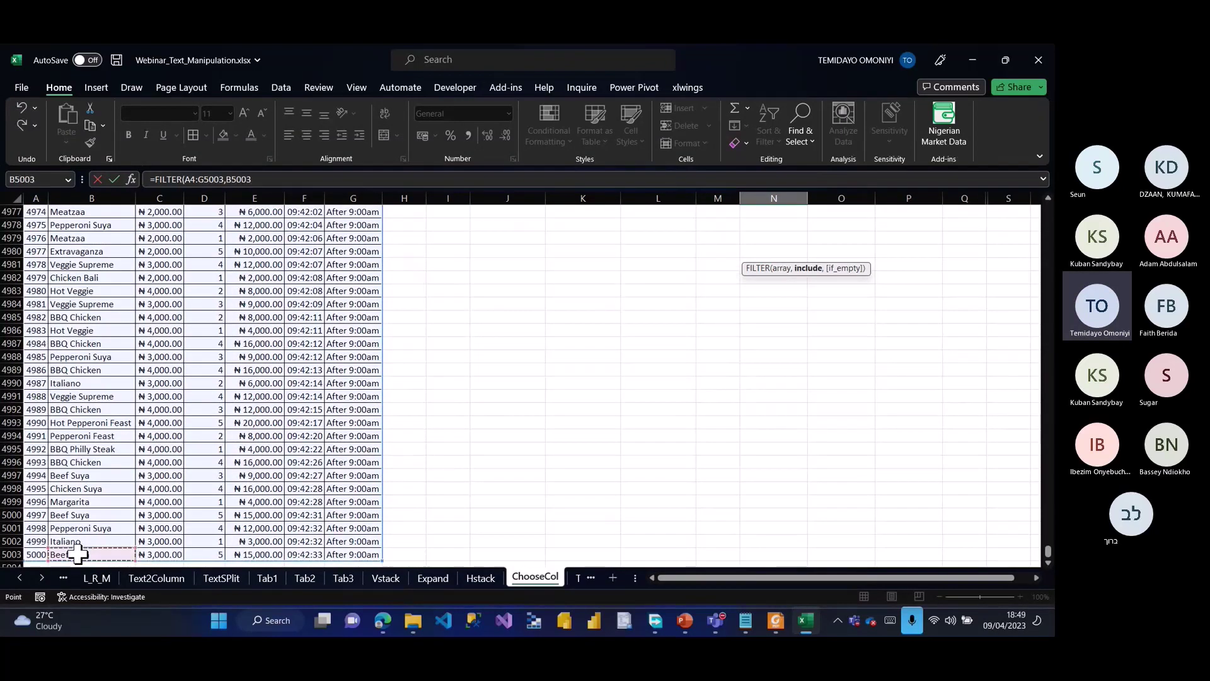
pyautogui.hotkey('ctrl', 'shift', 'Up')
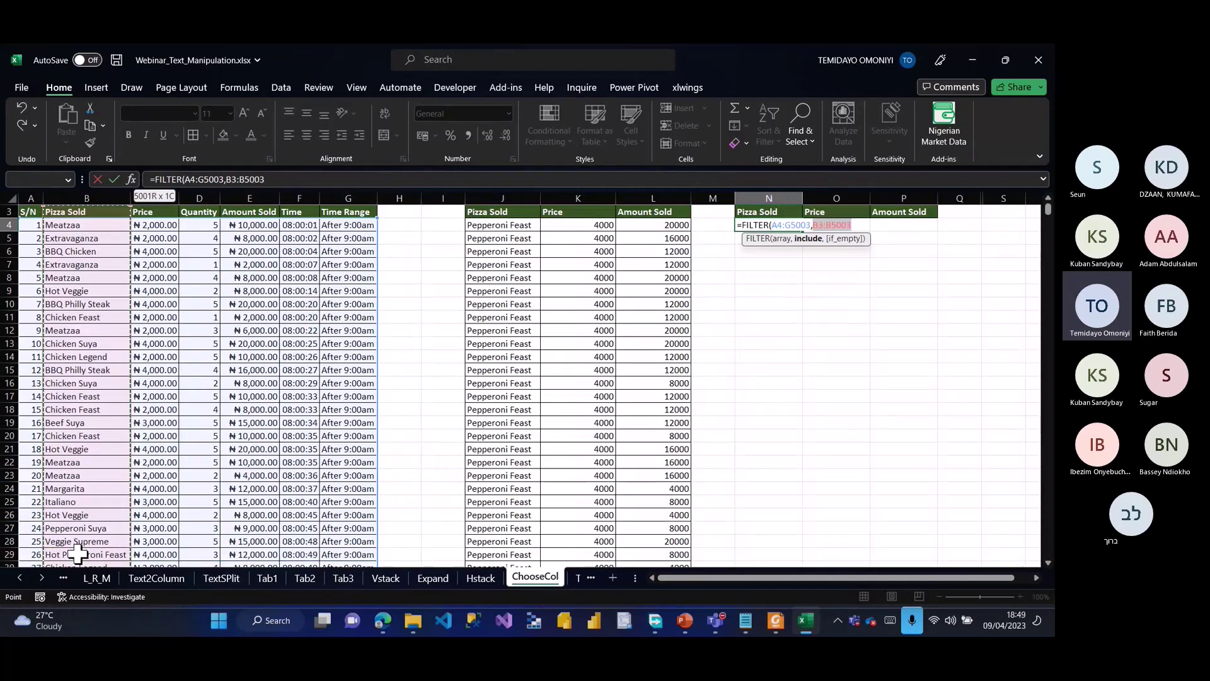
pyautogui.hotkey('shift', 'Down')
pyautogui.write('=')
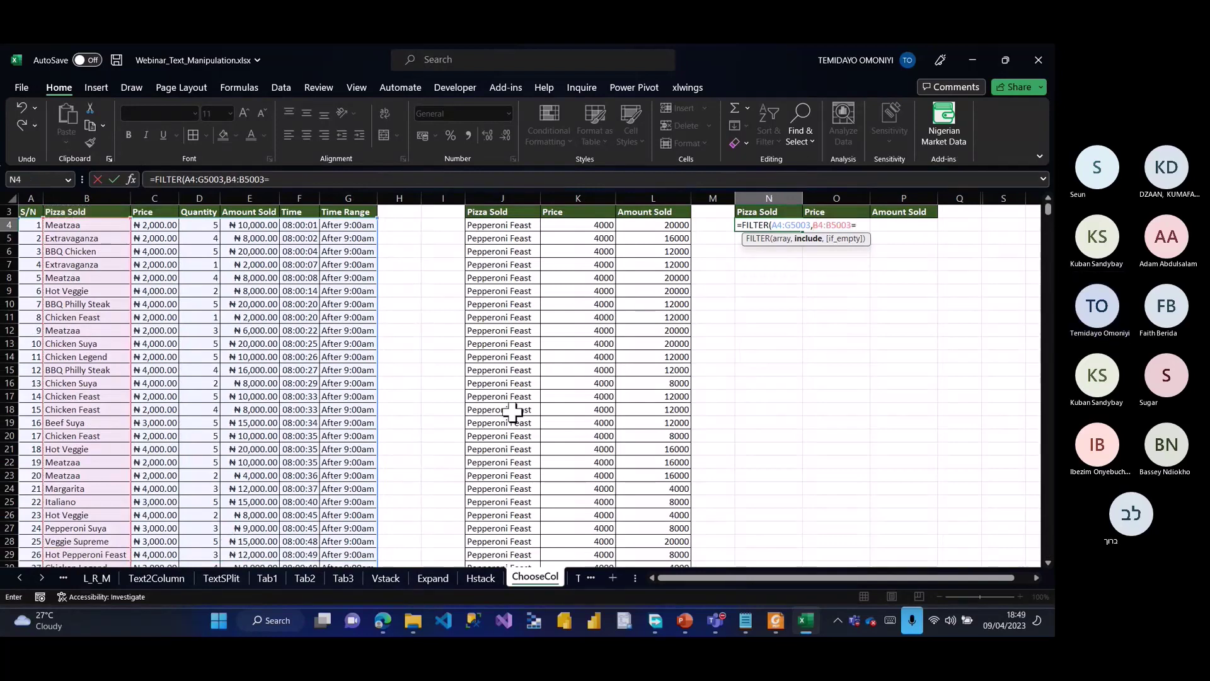
pyautogui.scroll(1, 512, 413)
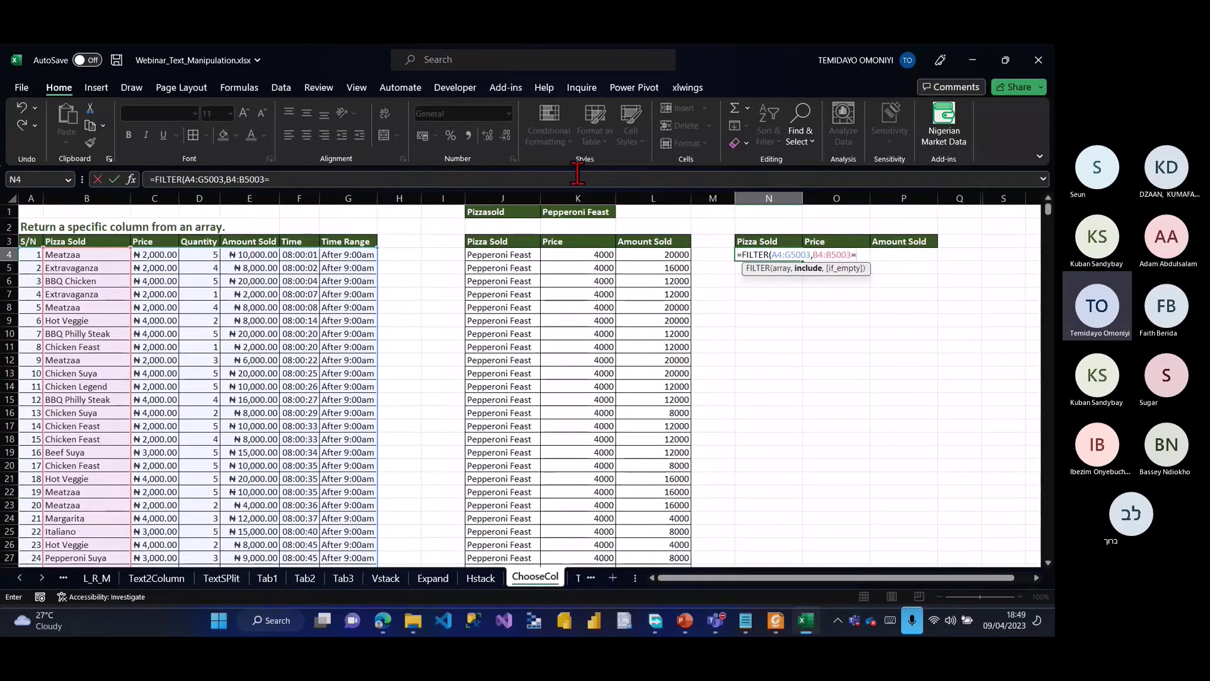
pyautogui.click(569, 213)
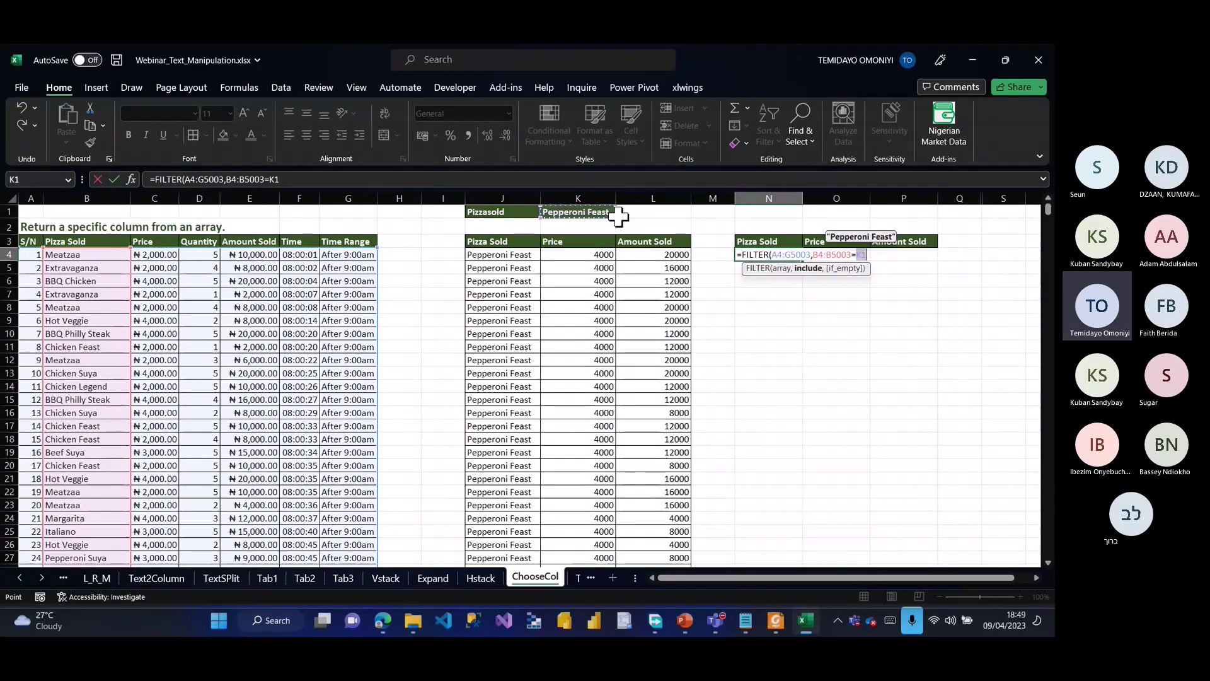
pyautogui.write(')')
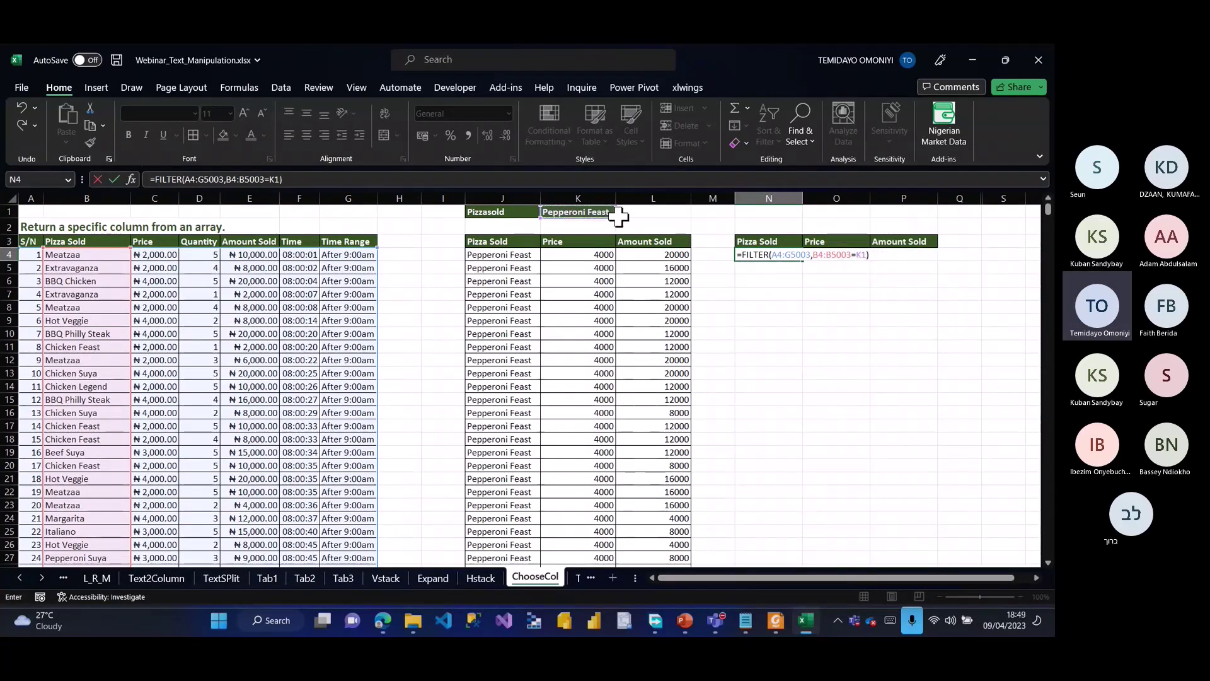
# Step: Wrap the N4 formula in an outer FILTER with {0,1,1,0,1,0,0} as its include argument to keep only three columns
pyautogui.click(155, 179)
pyautogui.write('filter')
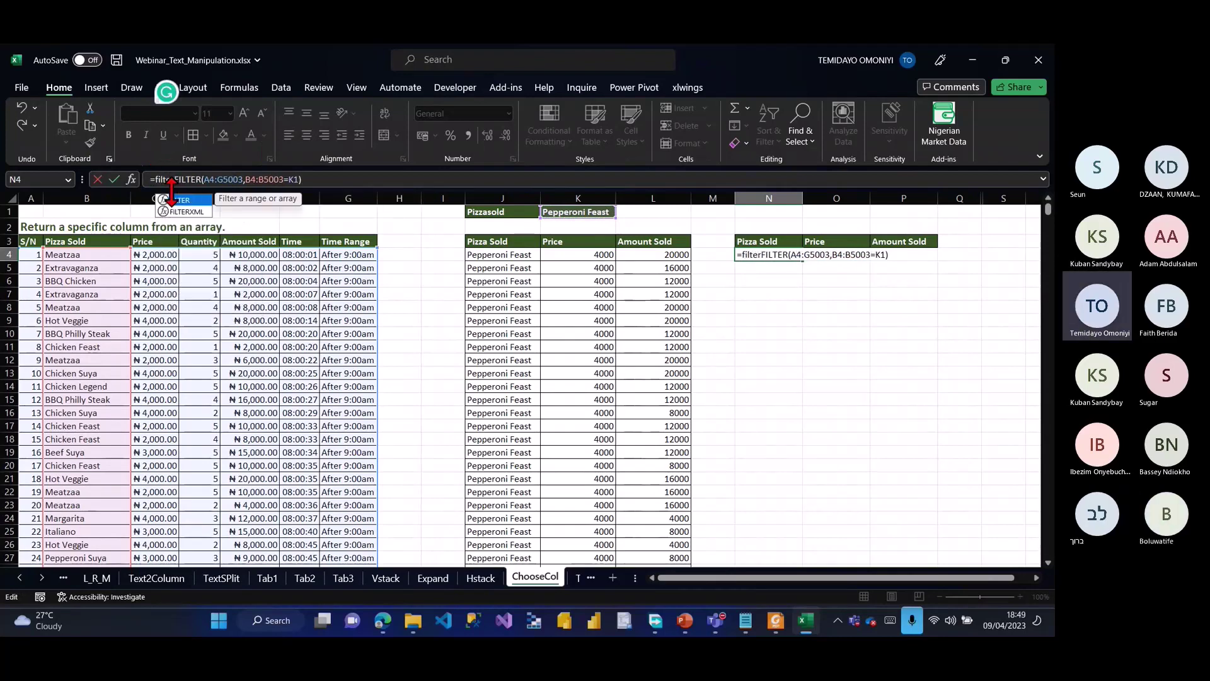
pyautogui.press('Tab')
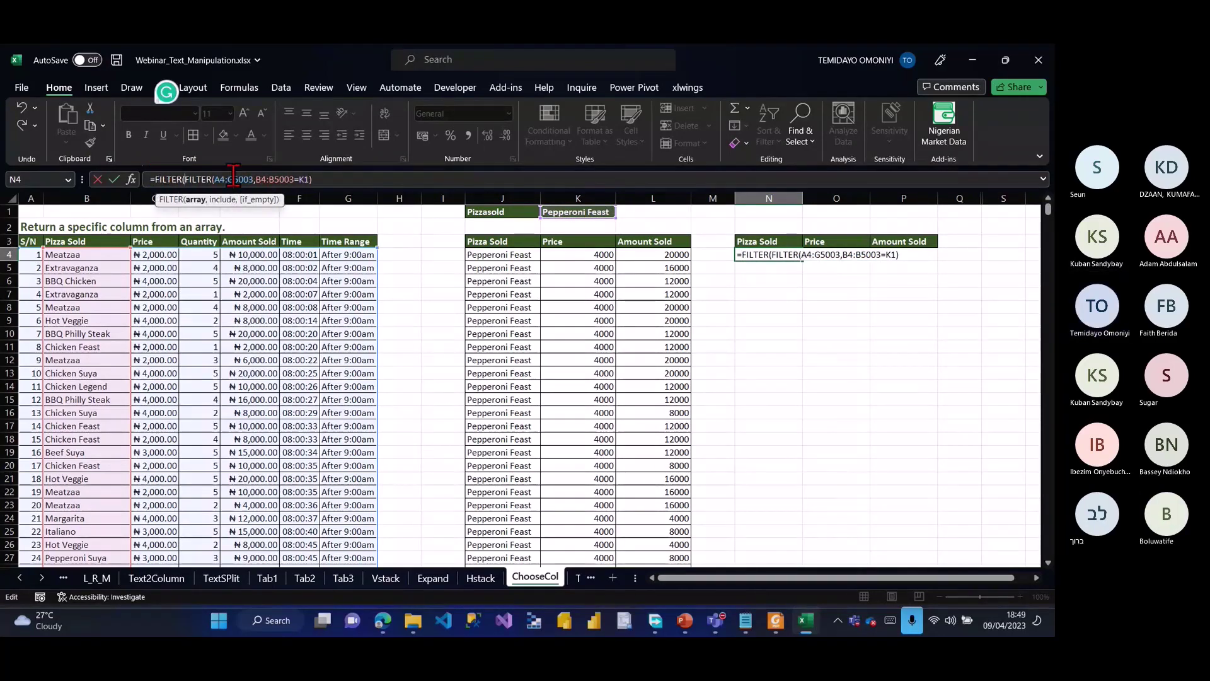
pyautogui.click(321, 179)
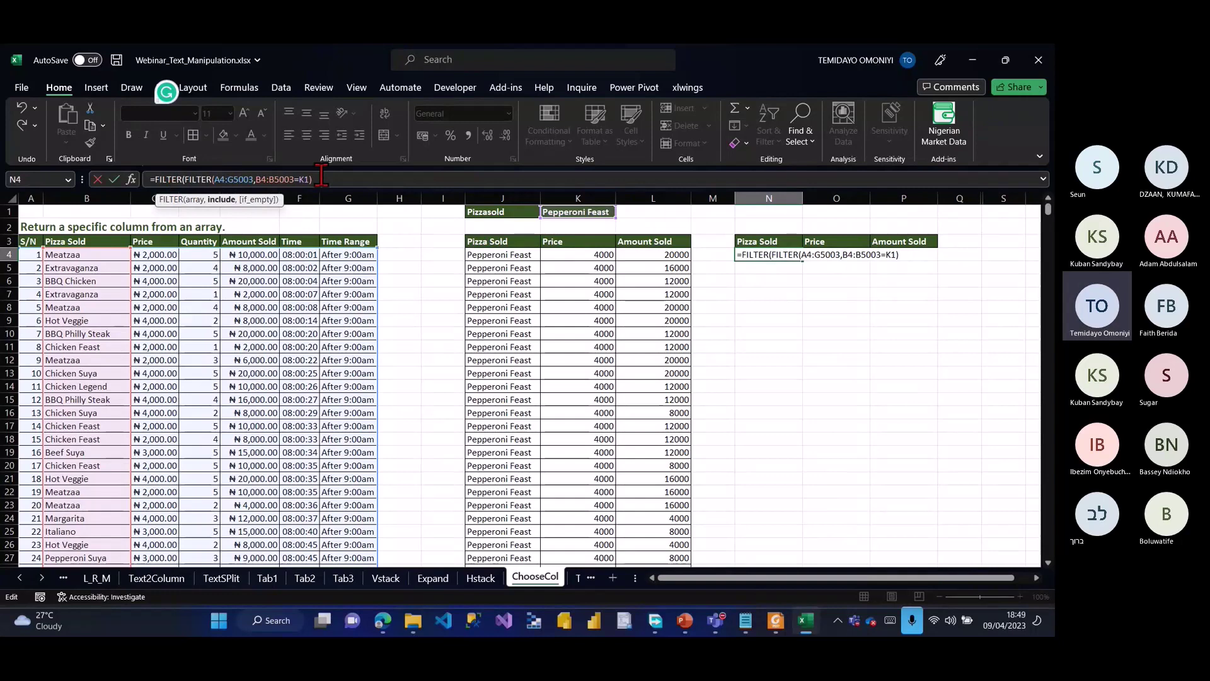
pyautogui.write(',{')
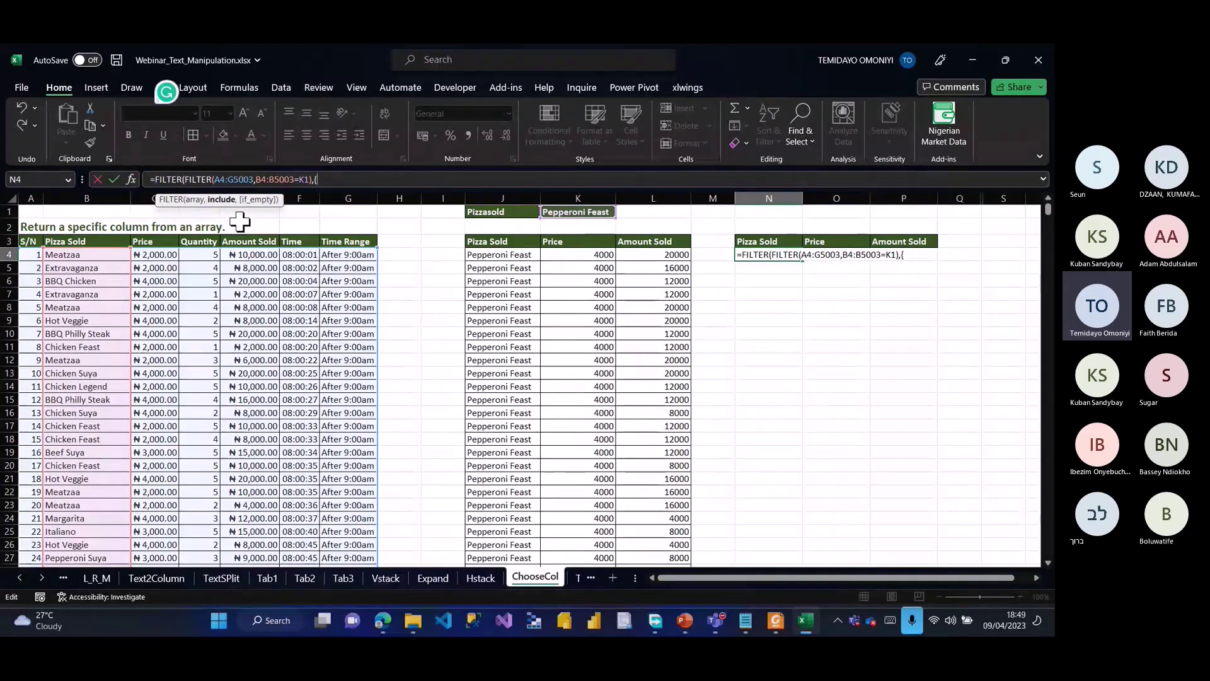
pyautogui.write('0')
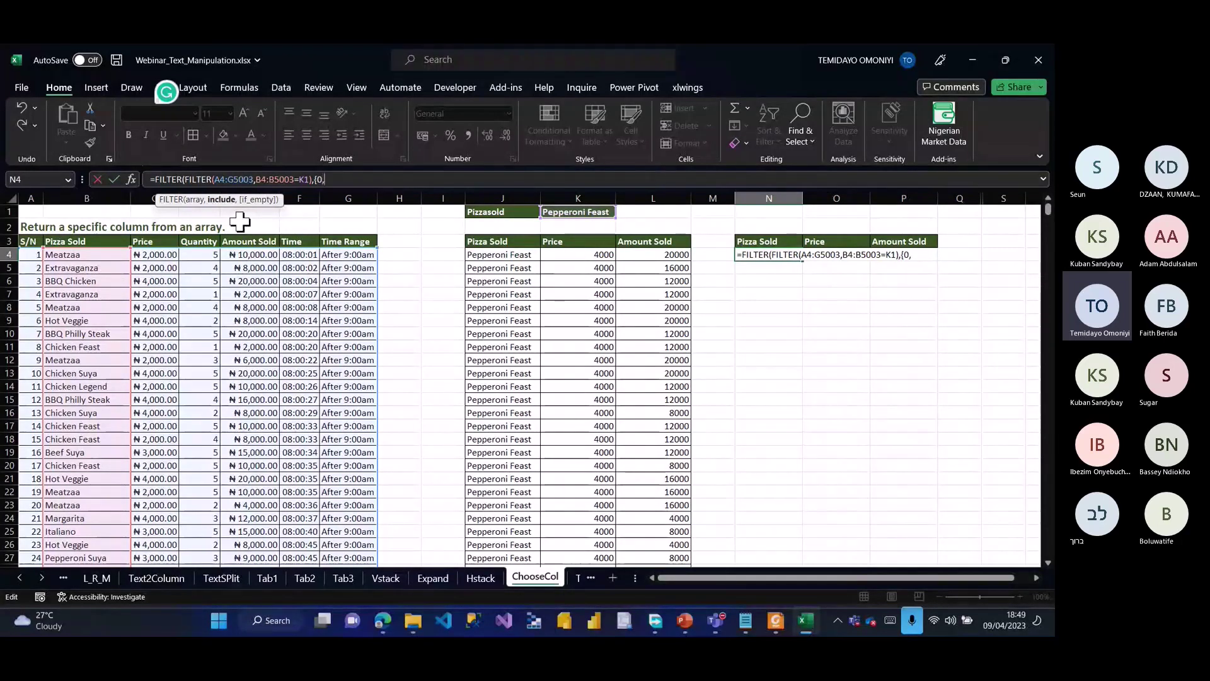
pyautogui.write(',')
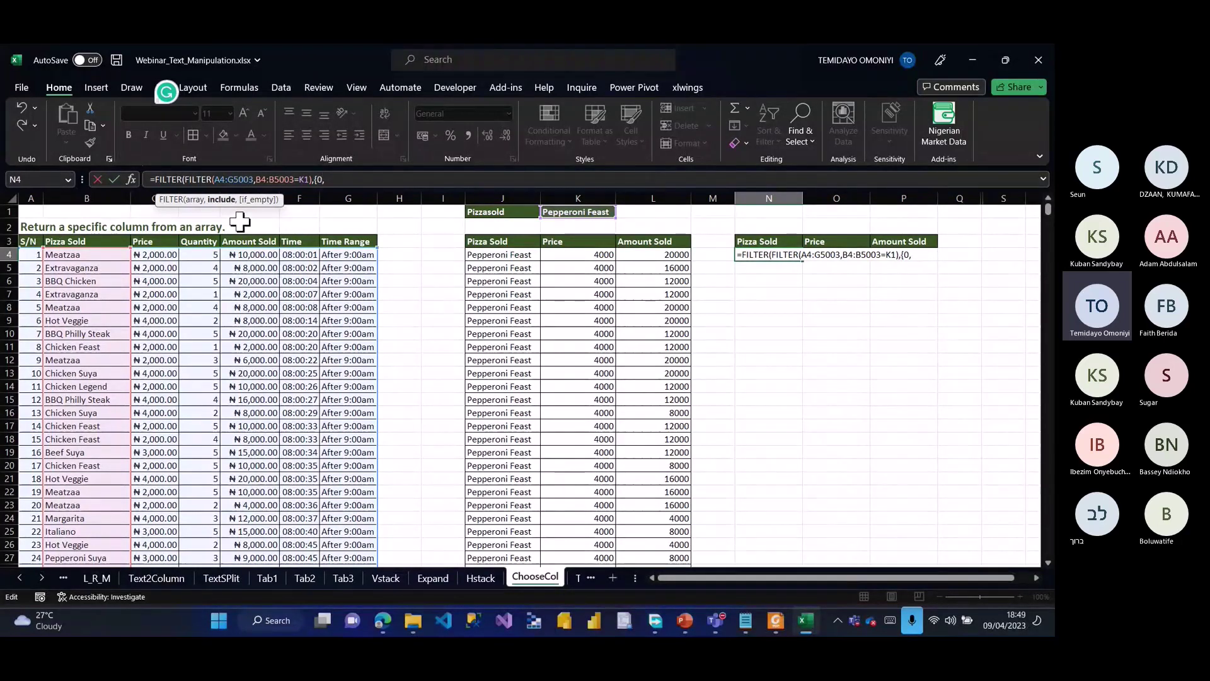
pyautogui.write('1,1,0,1')
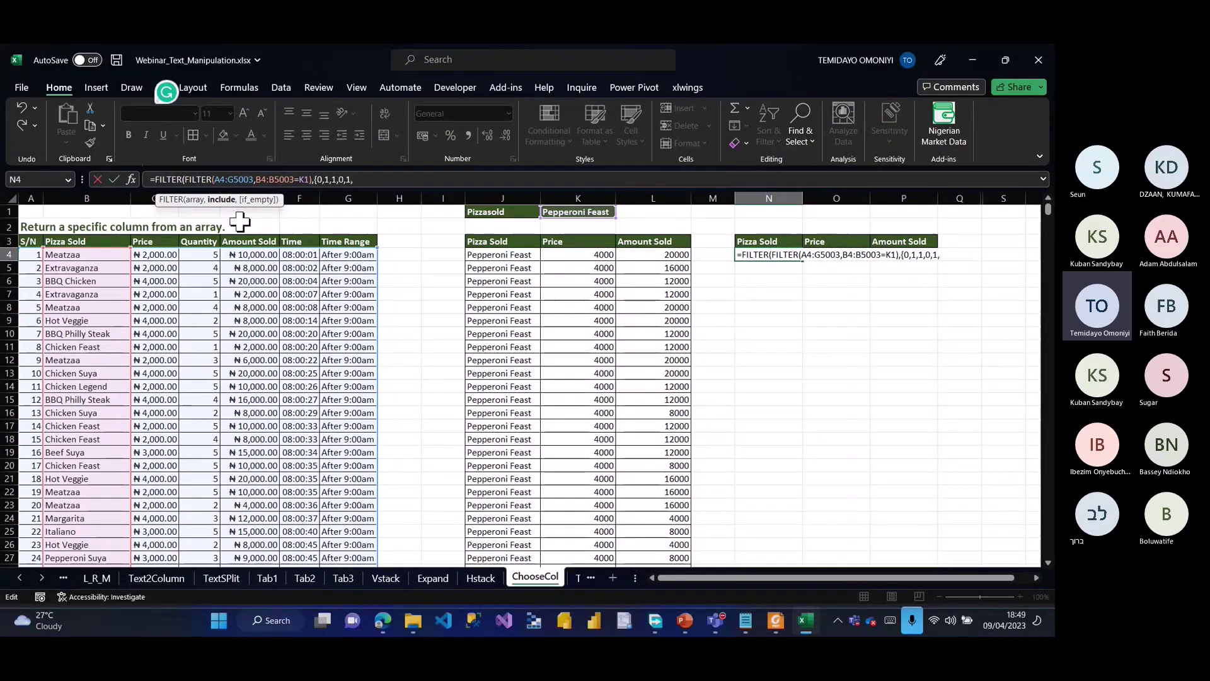
pyautogui.write(',0,0')
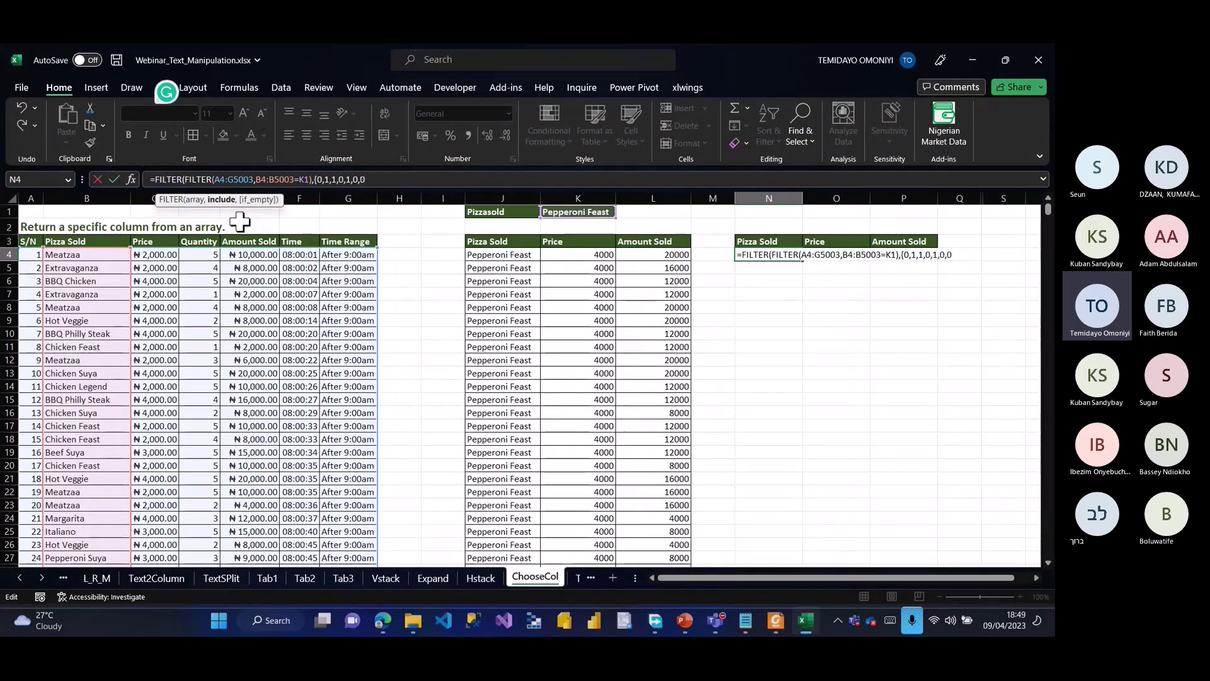
pyautogui.write('})')
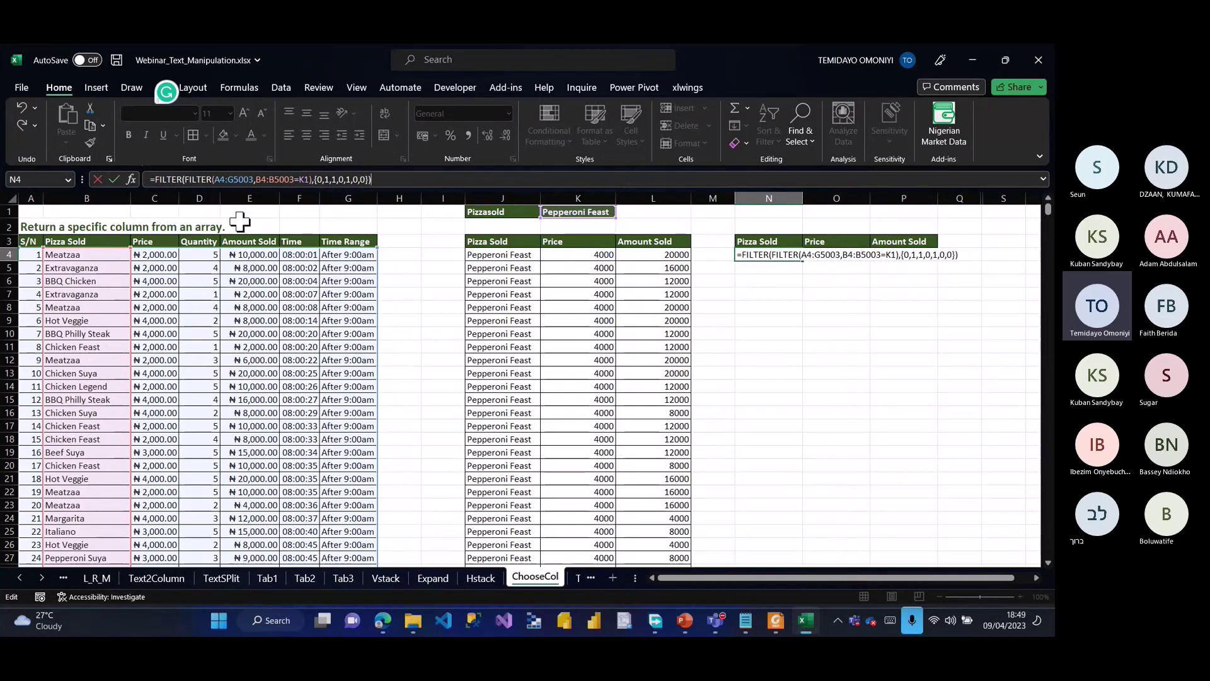
pyautogui.press('Return')
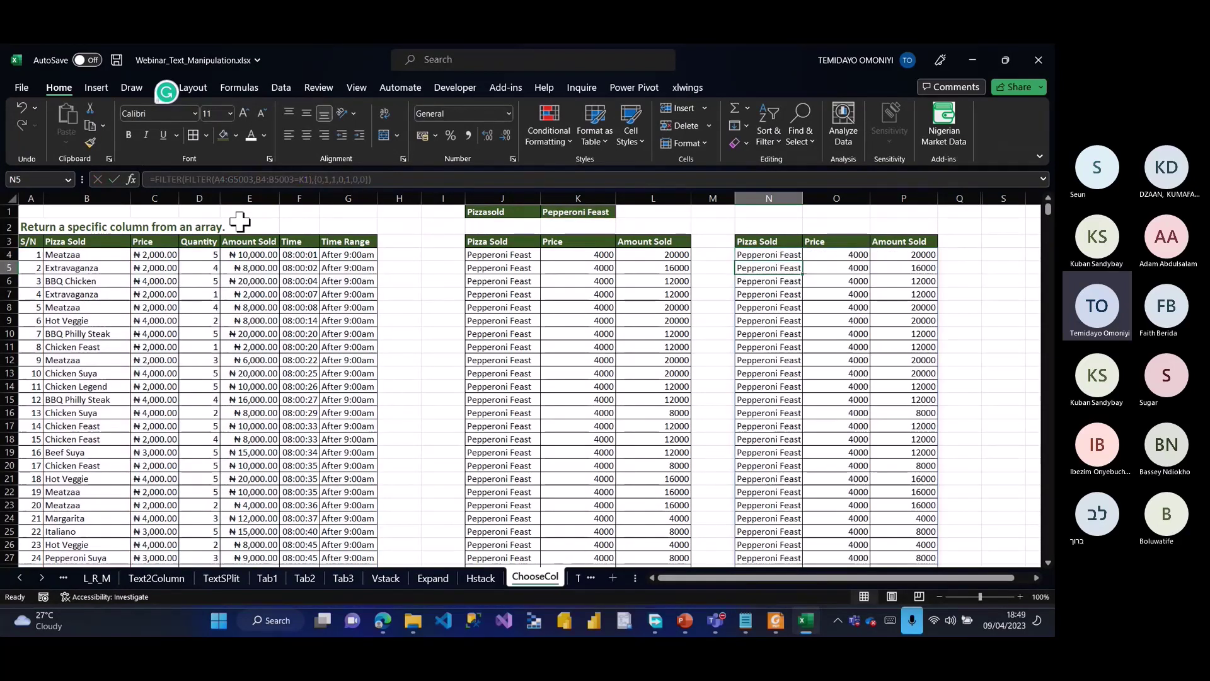
# Step: Test both filter formulas by choosing Italiano in K1, and restore Pepperoni Feast
pyautogui.click(579, 214)
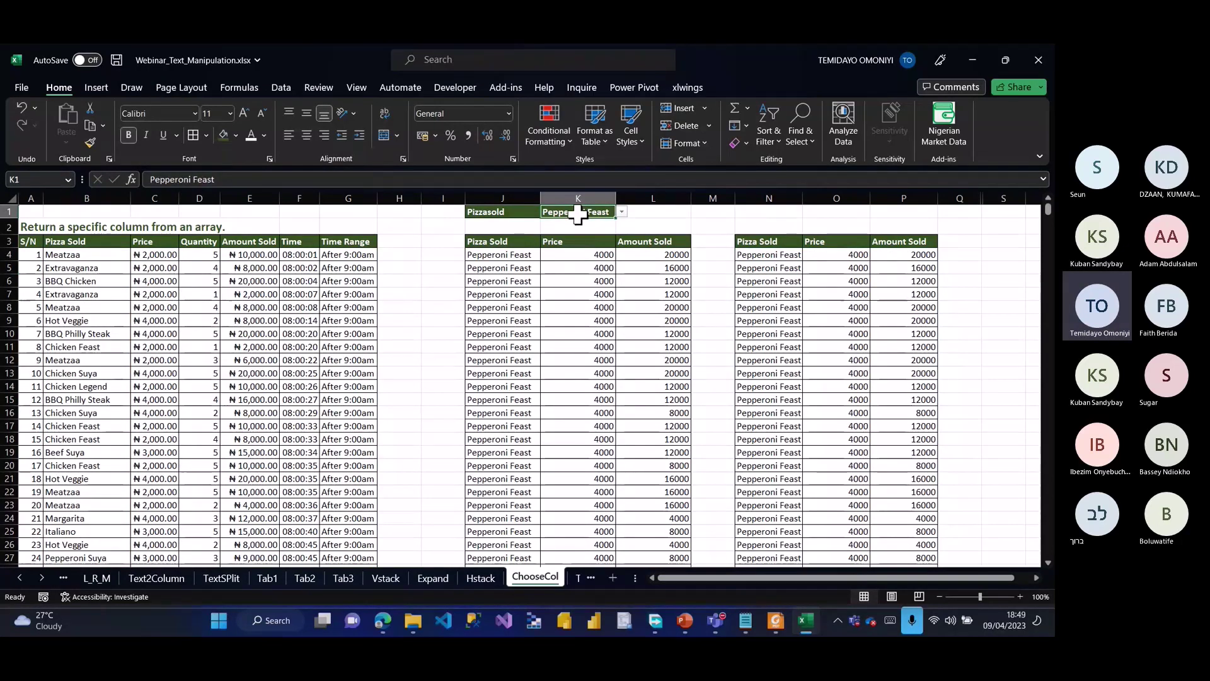
pyautogui.click(622, 212)
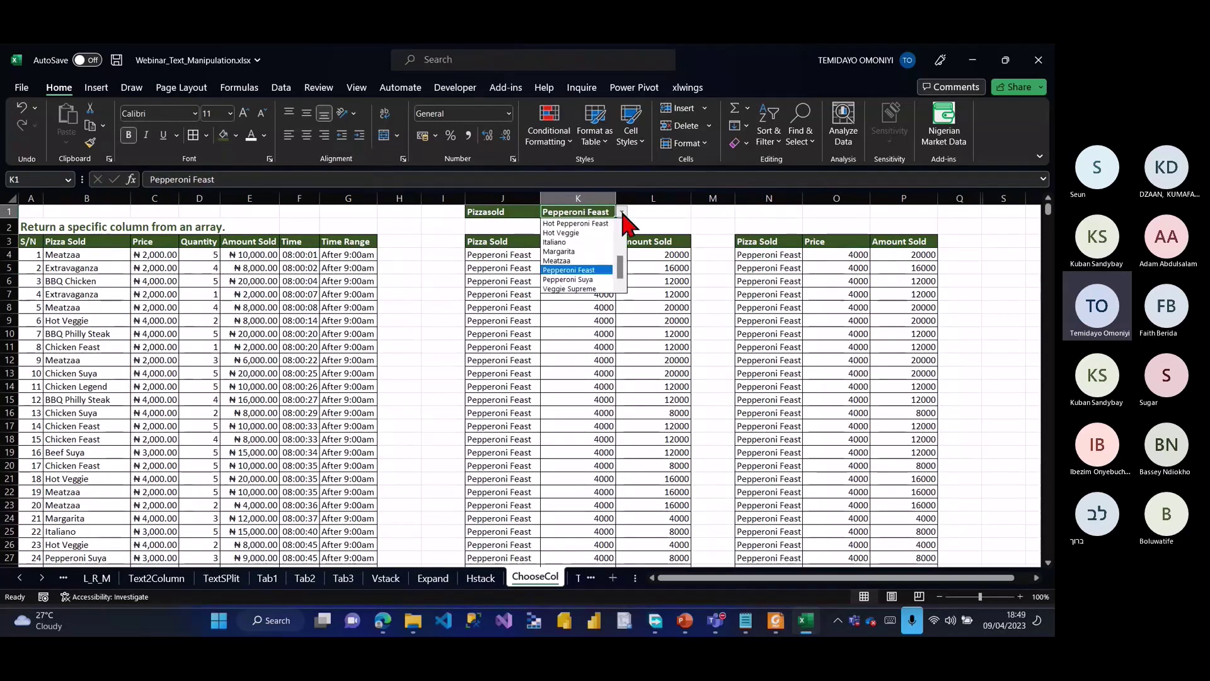
pyautogui.click(554, 242)
pyautogui.click(621, 212)
pyautogui.click(575, 270)
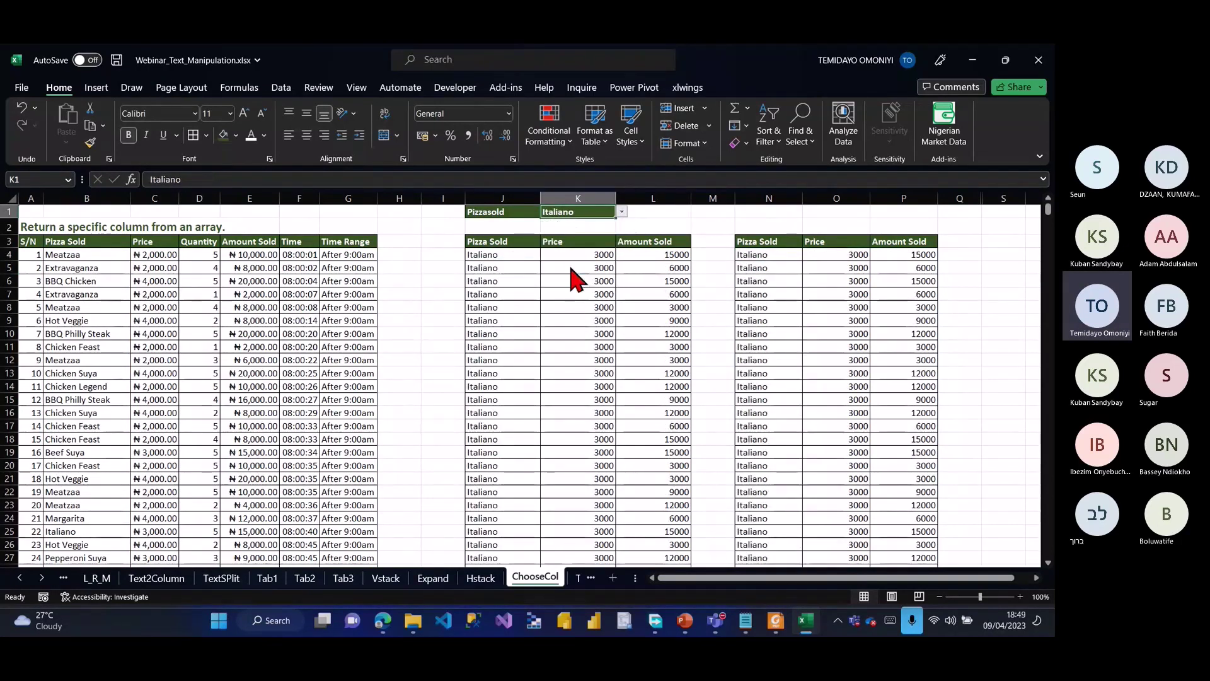
pyautogui.hotkey('ctrl', 'z')
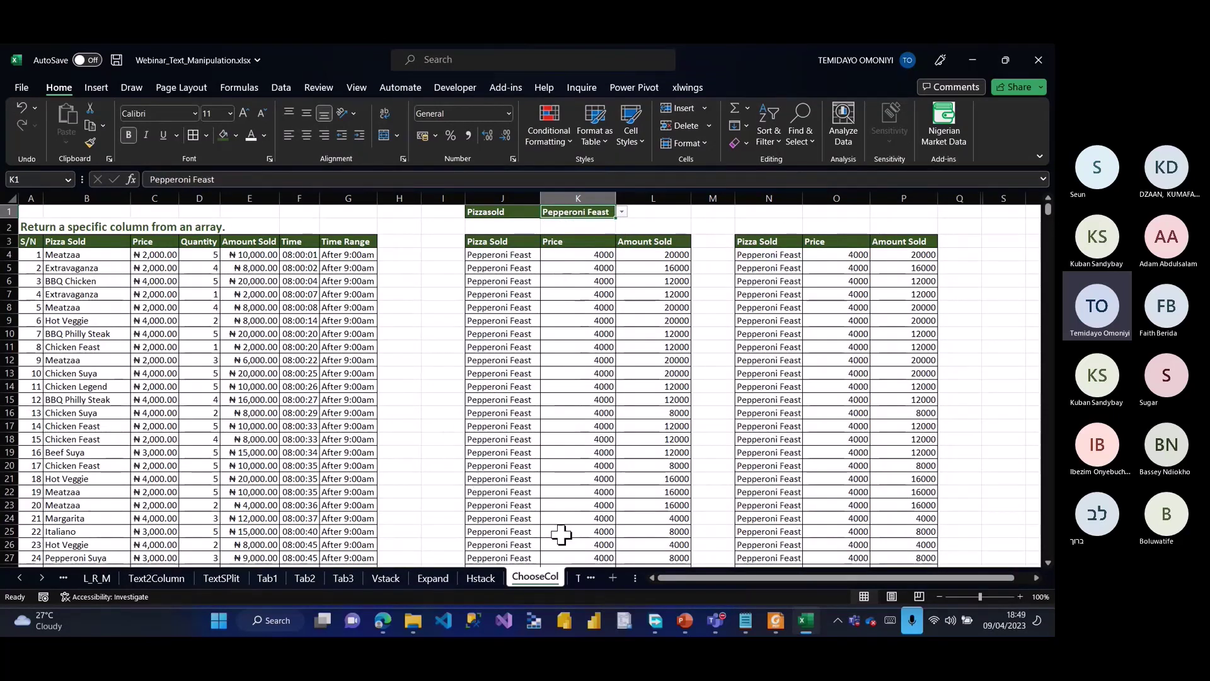
# Step: Go to the ToCOL sheet and clear the existing country list from A16 downward
pyautogui.click(577, 577)
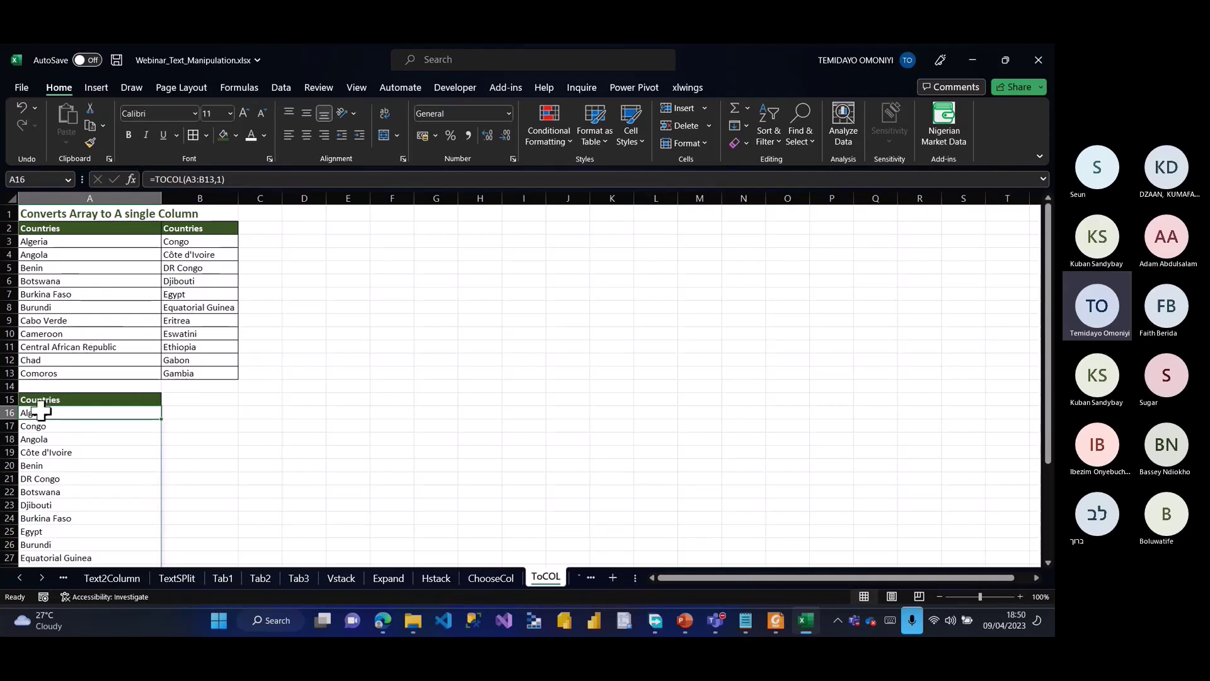
pyautogui.hotkey('ctrl', 'shift', 'Down')
pyautogui.press('Delete')
pyautogui.scroll(3, 272, 300)
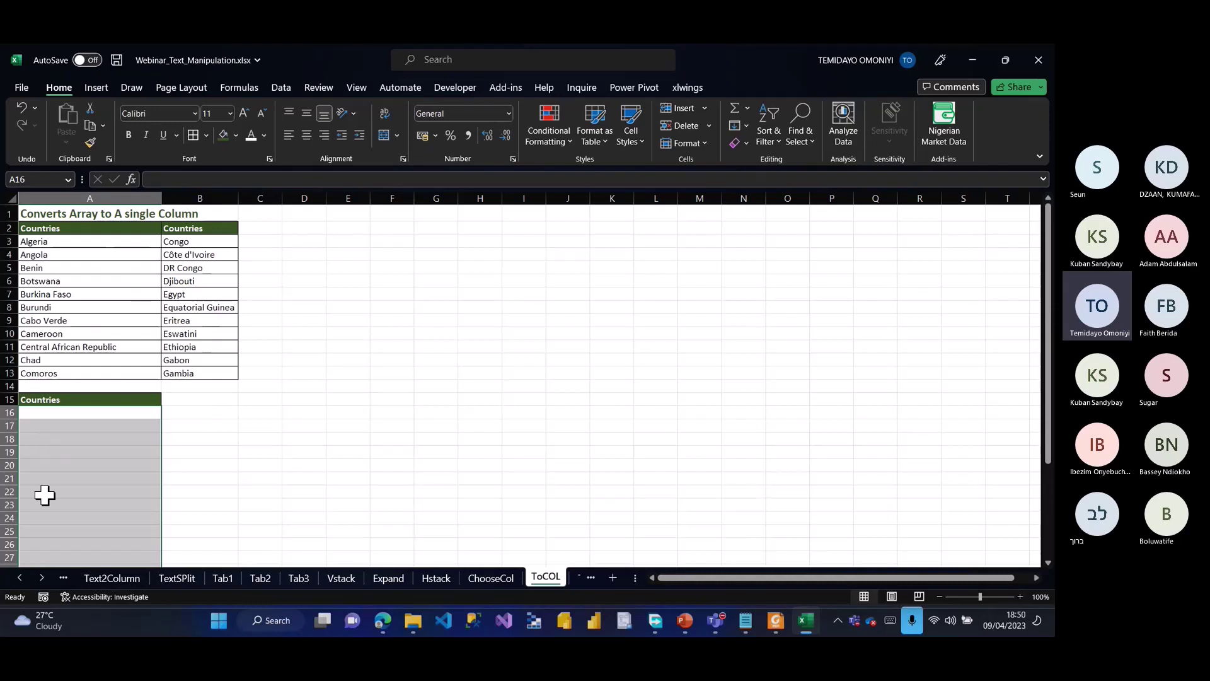
# Step: Start a TOCOL formula in A16 with the two country columns A3:B13 as its array
pyautogui.click(44, 414)
pyautogui.write('=')
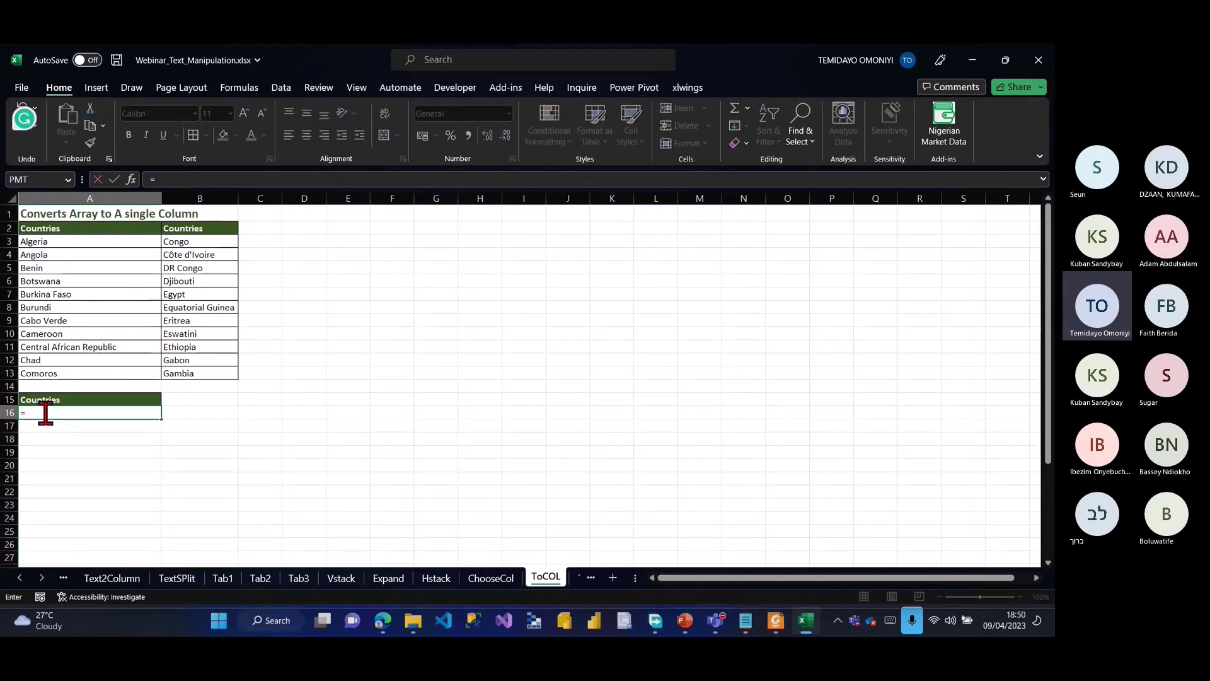
pyautogui.write('TO')
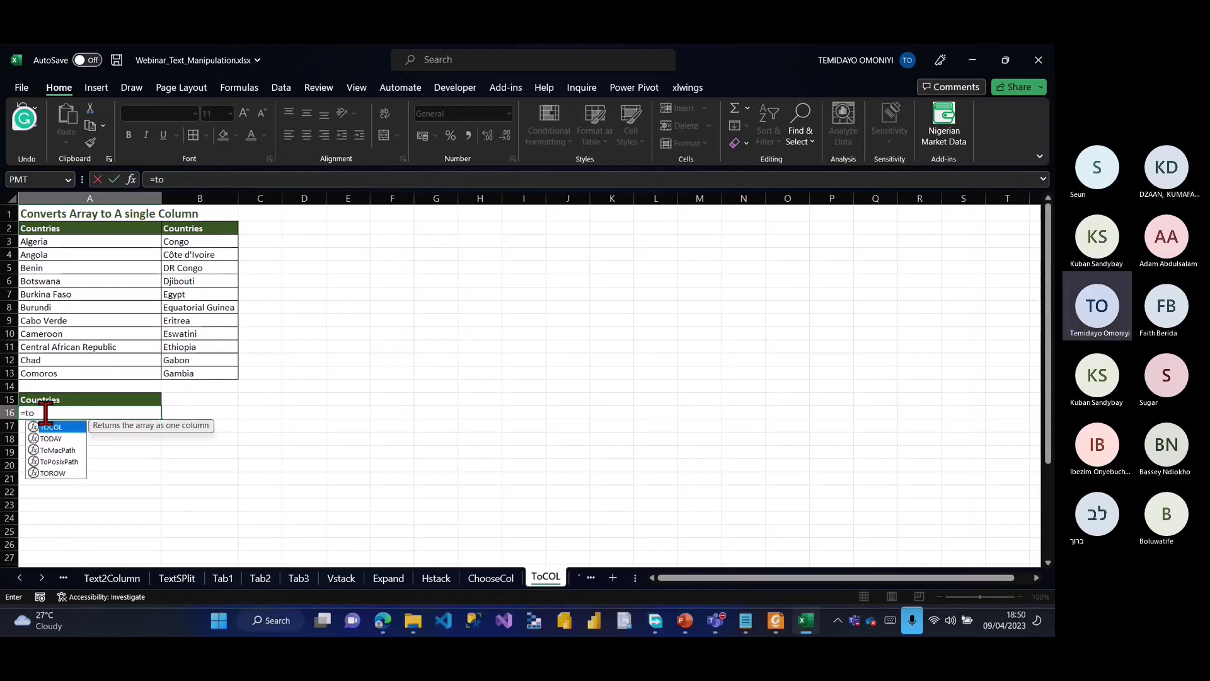
pyautogui.press('Tab')
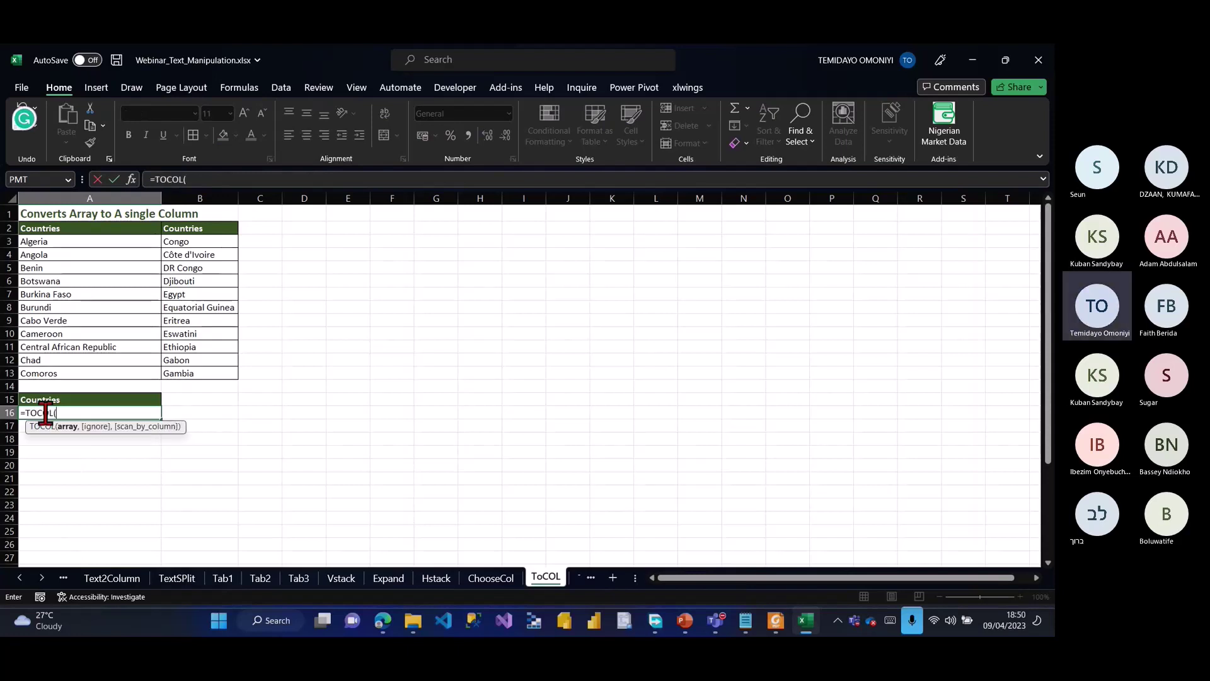
pyautogui.click(46, 244)
pyautogui.hotkey('ctrl', 'shift', 'Right')
pyautogui.hotkey('ctrl', 'shift', 'Down')
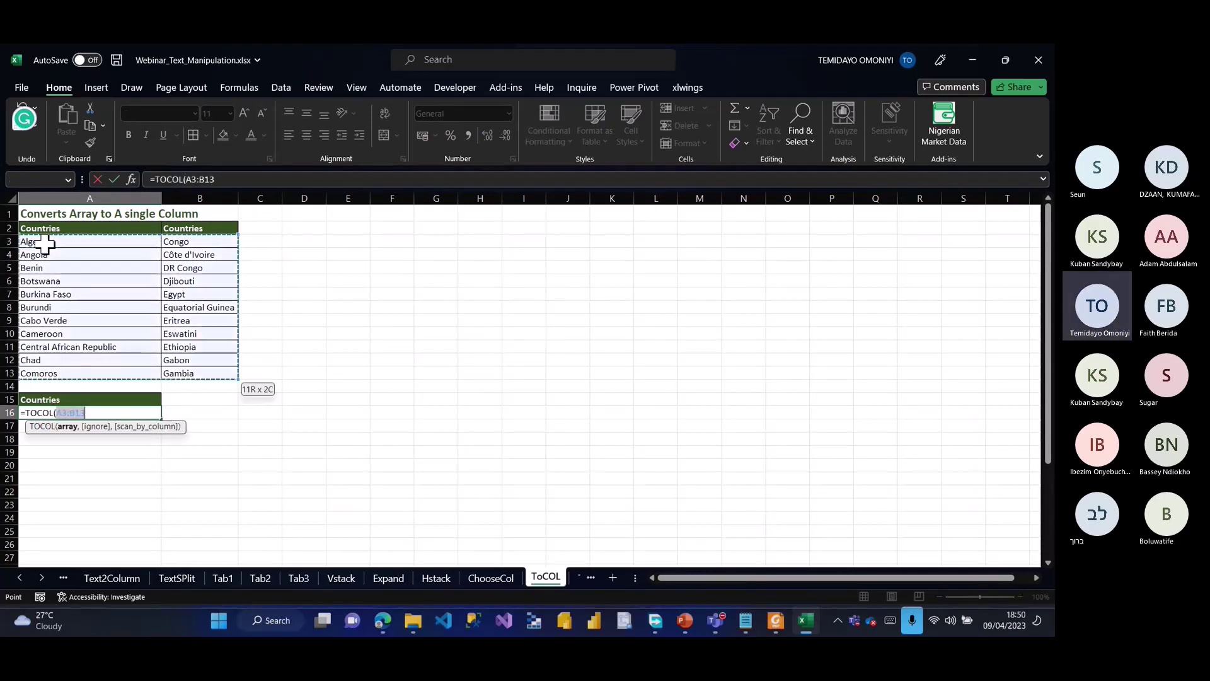
# Step: Complete the TOCOL with the ignore argument left empty and scan_by_column True, and compare the resulting list with the source range
pyautogui.write(',')
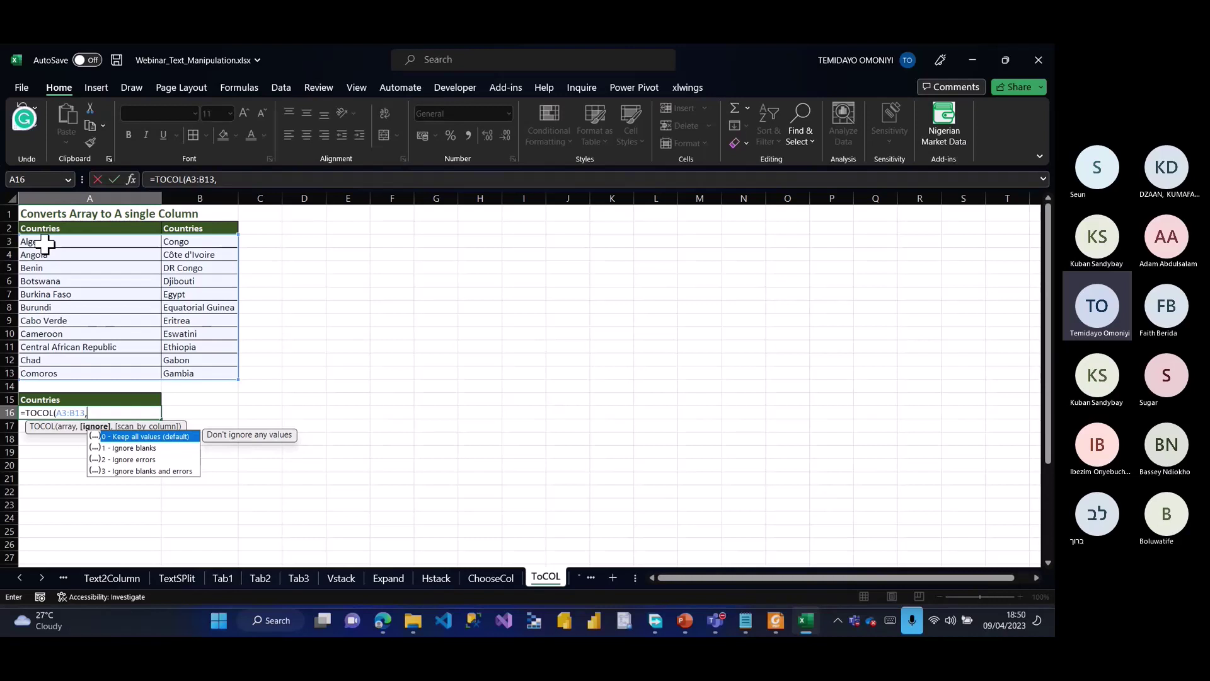
pyautogui.write(',')
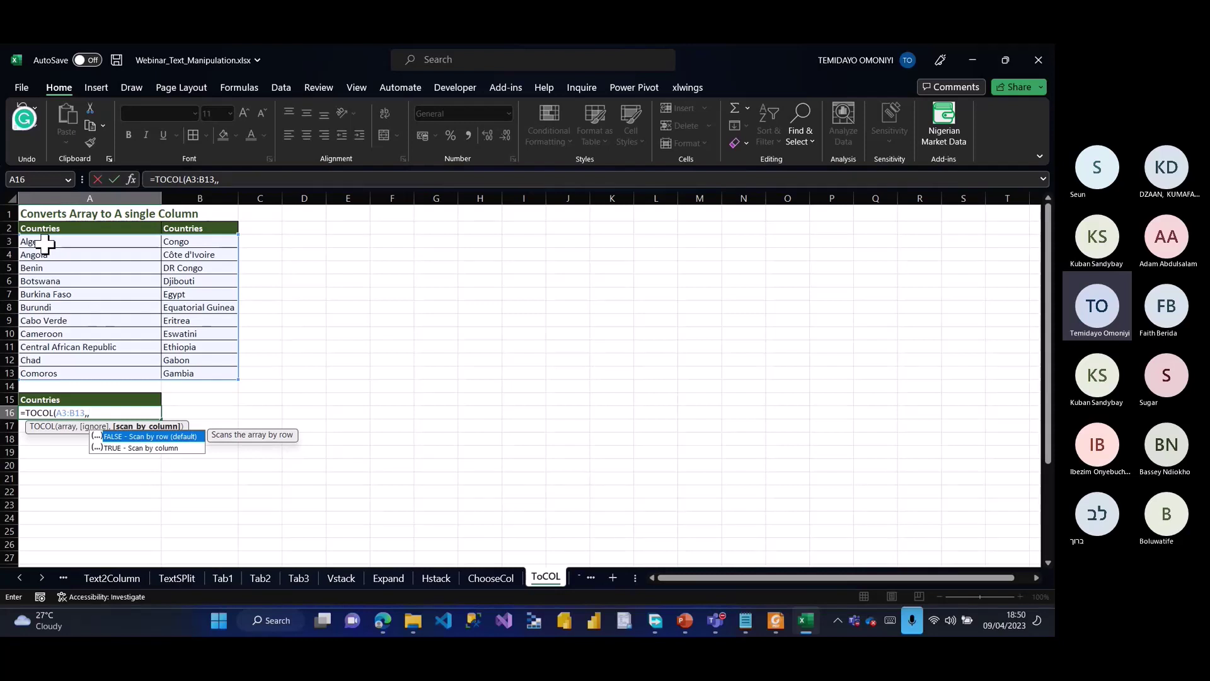
pyautogui.write('True)')
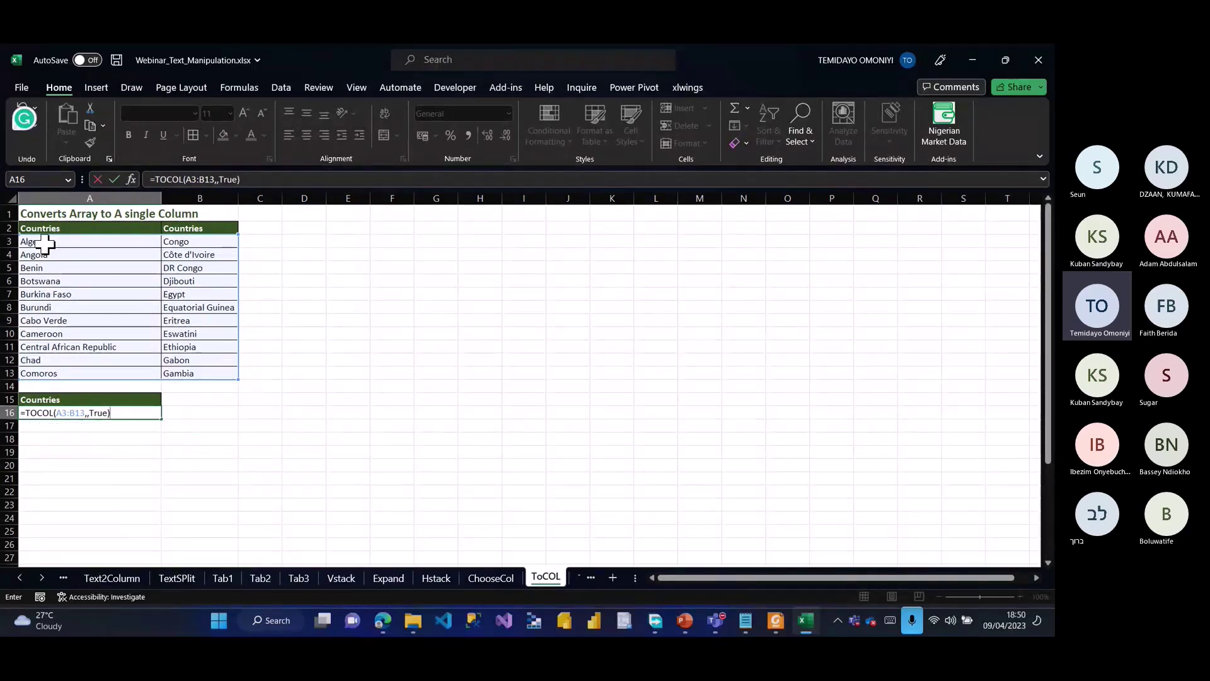
pyautogui.press('Return')
pyautogui.moveTo(32, 241); pyautogui.dragTo(223, 374)
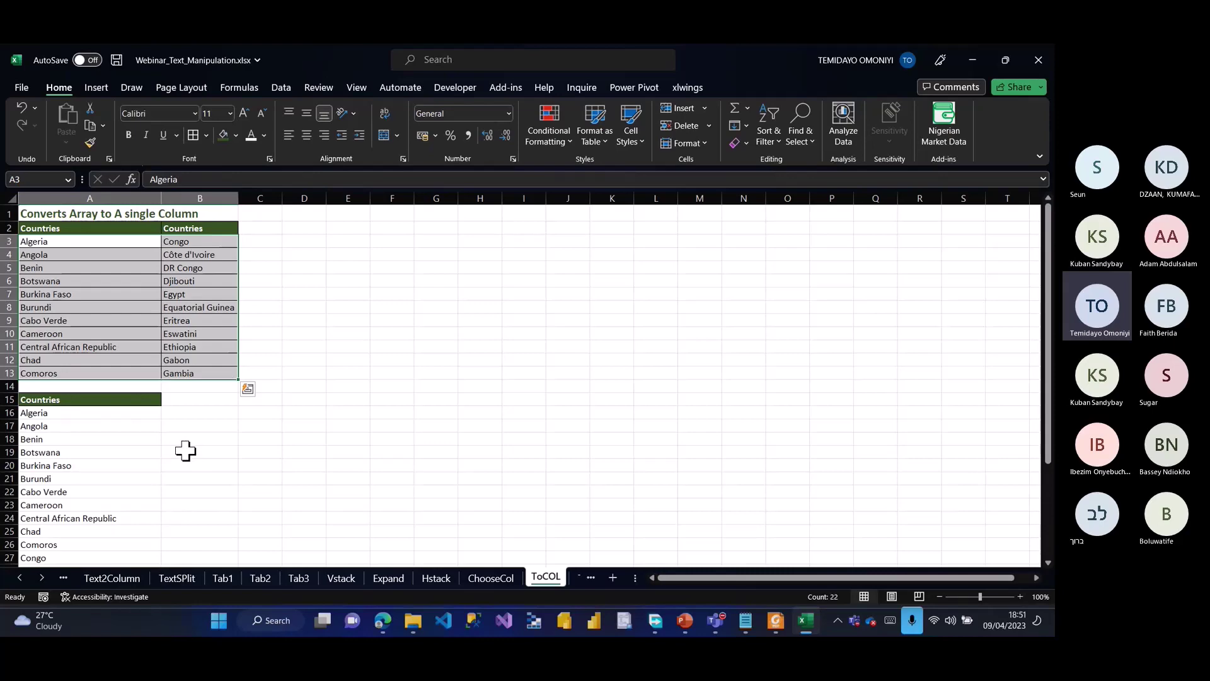
pyautogui.scroll(-2, 185, 450)
pyautogui.scroll(-3, 185, 450)
pyautogui.scroll(5, 185, 450)
# Step: Go to the ToCol_2 sheet and delete the HSTACK formula in I4 under the Countries header
pyautogui.click(577, 579)
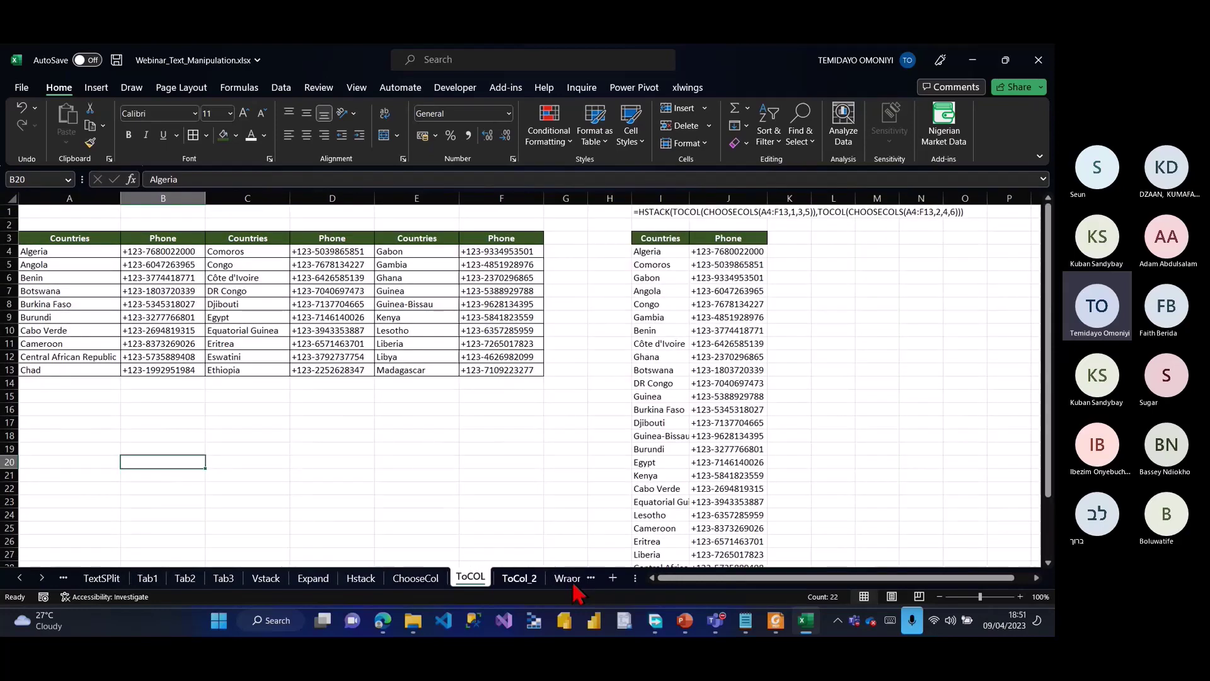
pyautogui.hotkey('alt', 'Tab')
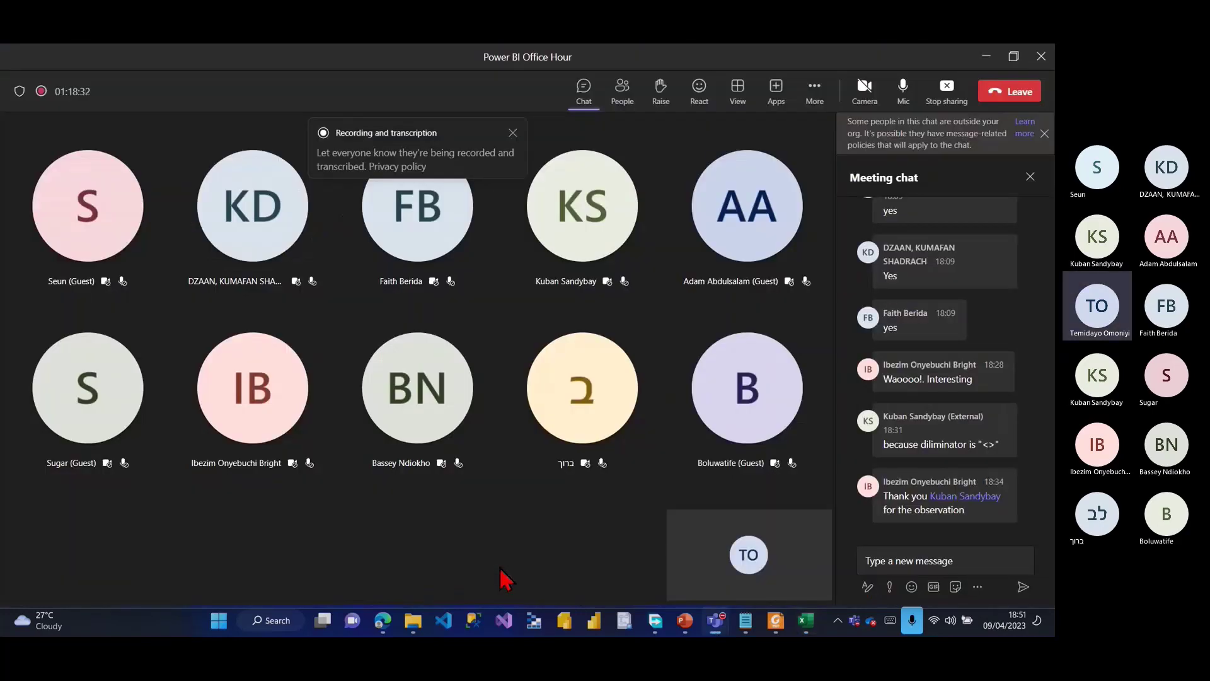
pyautogui.hotkey('alt', 'Tab')
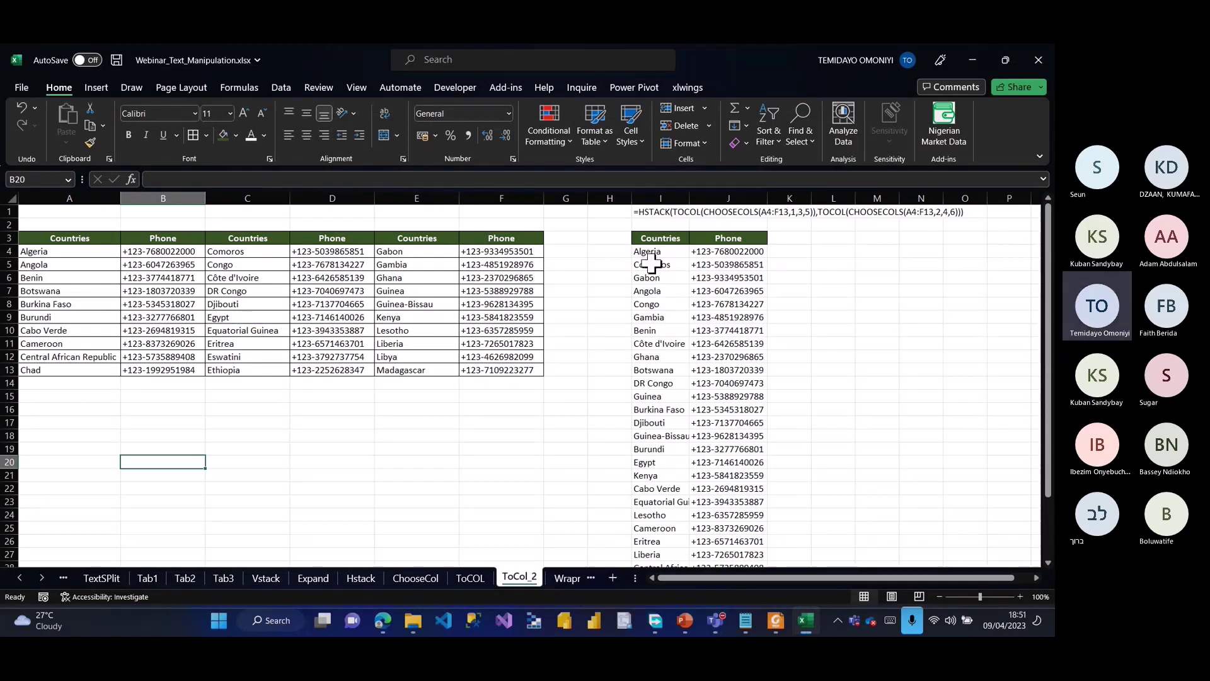
pyautogui.click(651, 250)
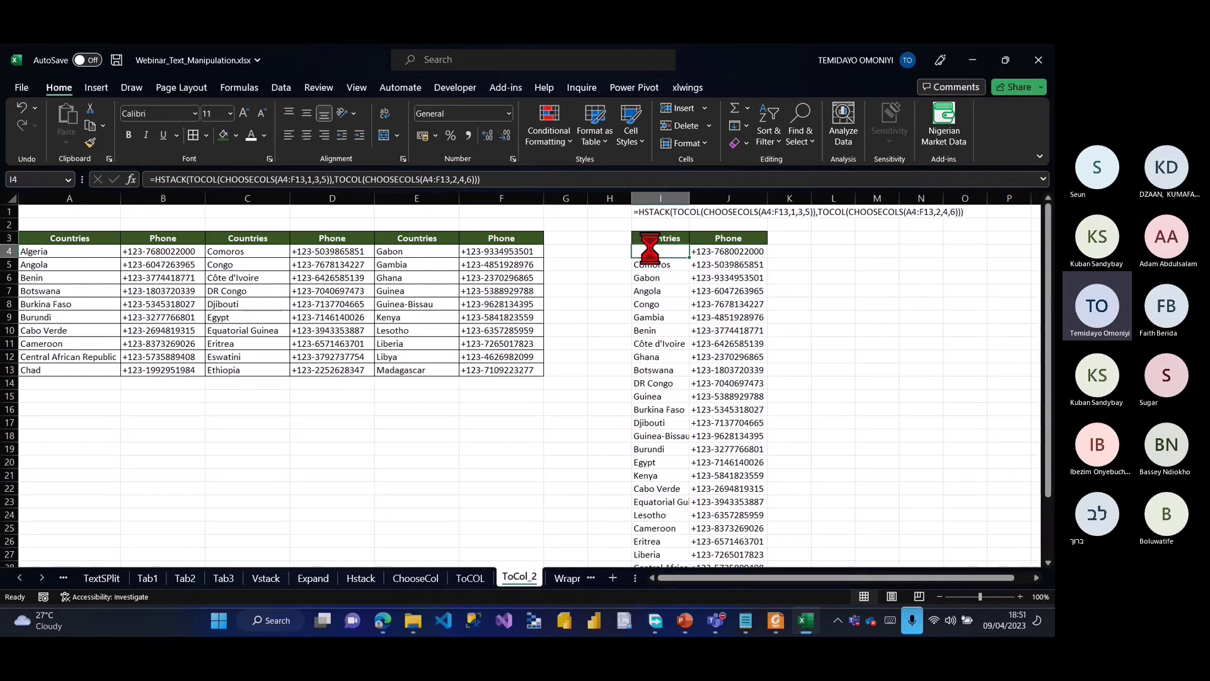
pyautogui.press('Delete')
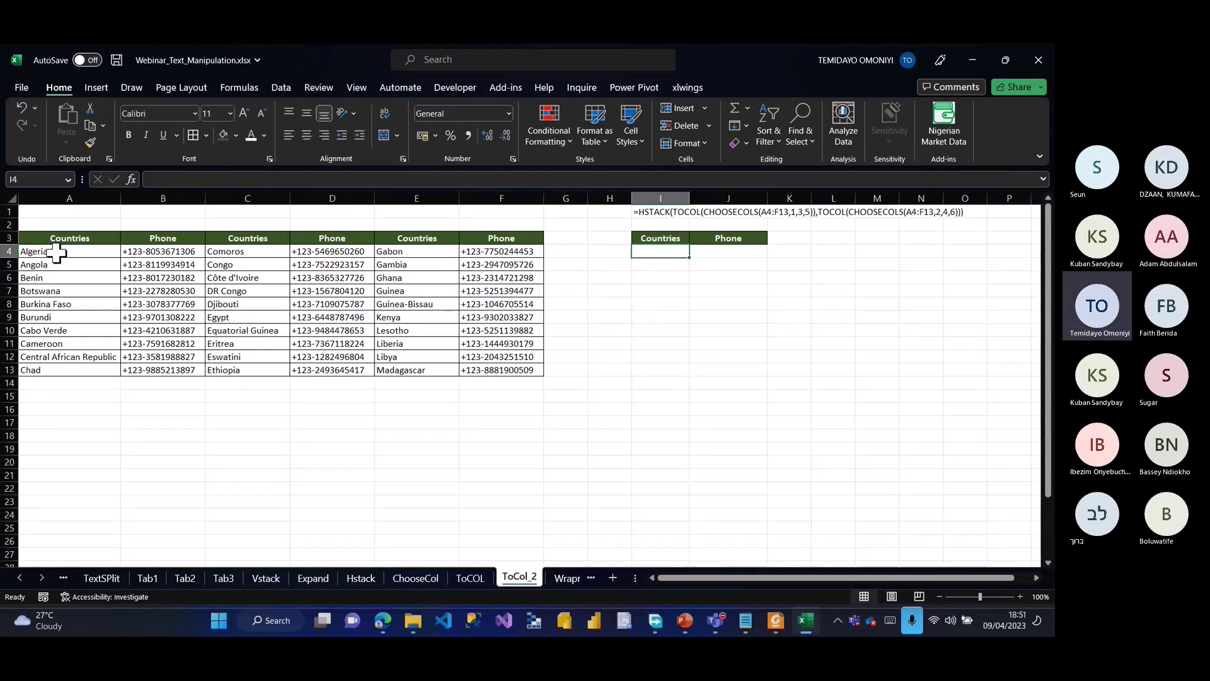
# Step: Highlight the source table A4:F13, followed by the empty output cells under the Countries and Phone headers in columns I and J
pyautogui.moveTo(59, 247); pyautogui.dragTo(525, 375)
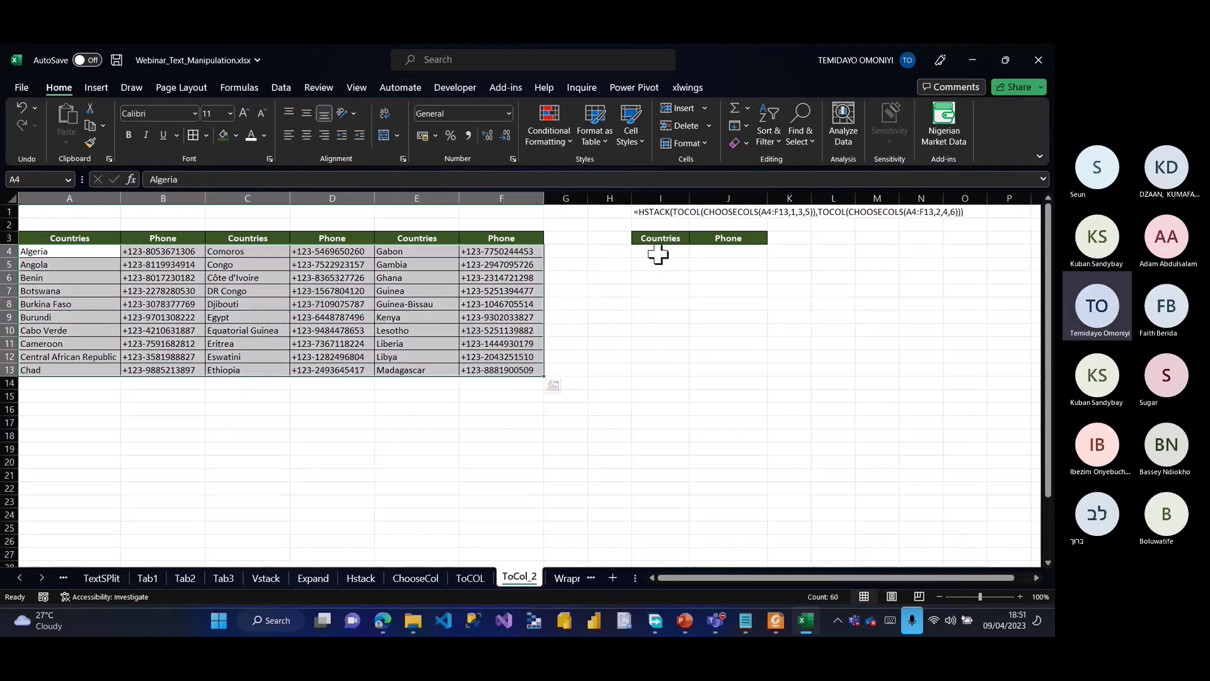
pyautogui.moveTo(658, 254); pyautogui.dragTo(673, 432)
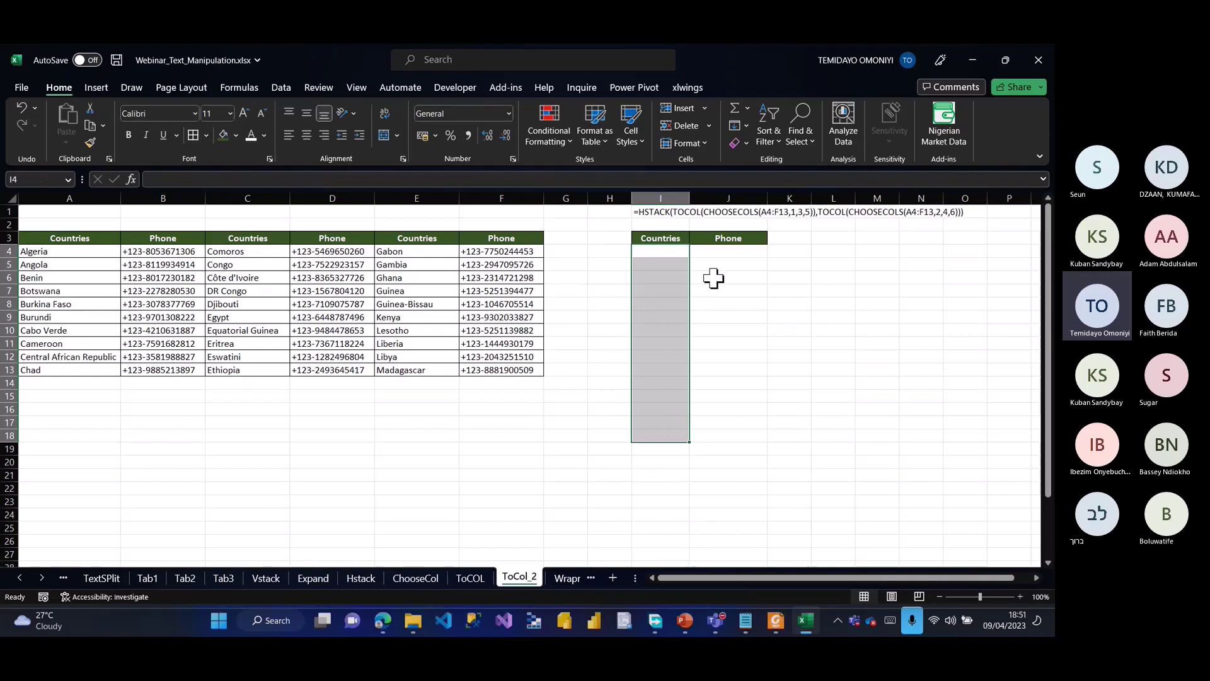
pyautogui.moveTo(716, 252); pyautogui.dragTo(721, 362)
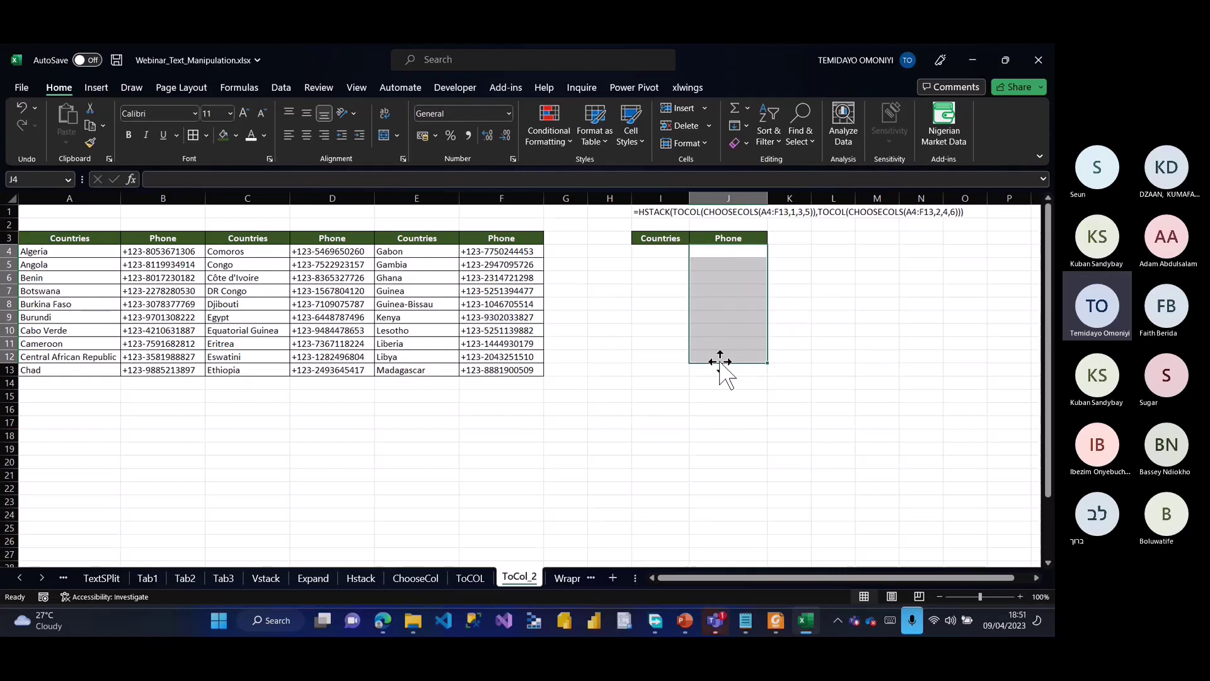
pyautogui.click(646, 254)
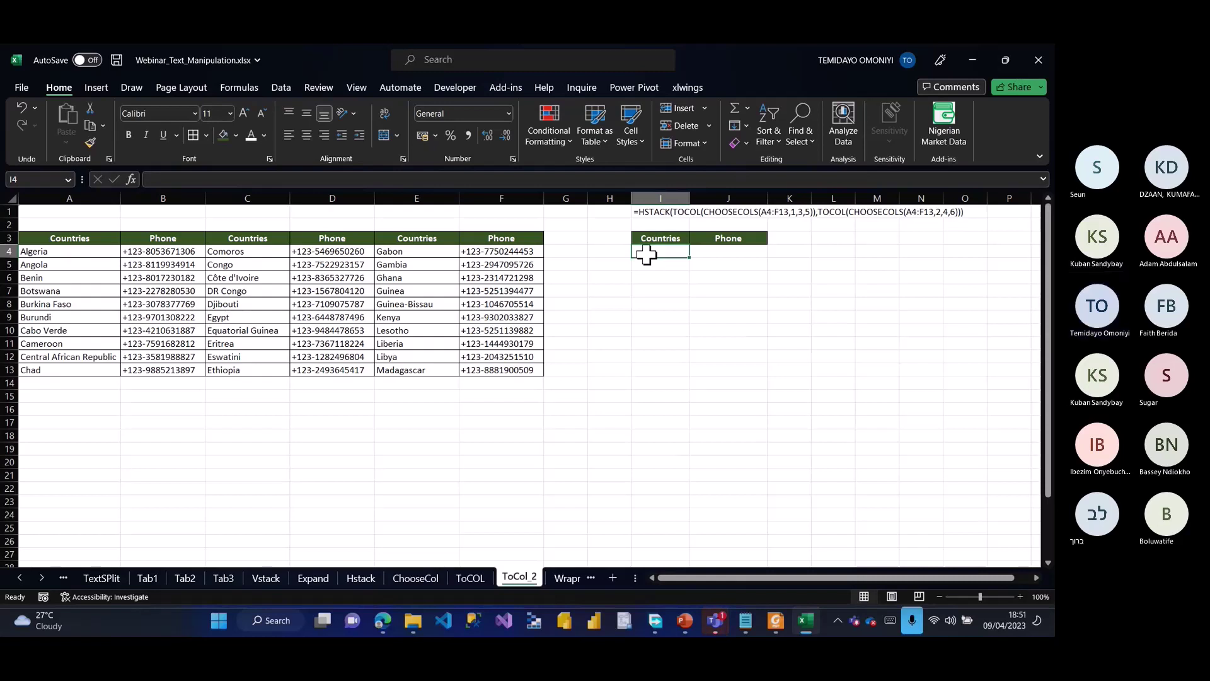
pyautogui.write('=')
pyautogui.write('c')
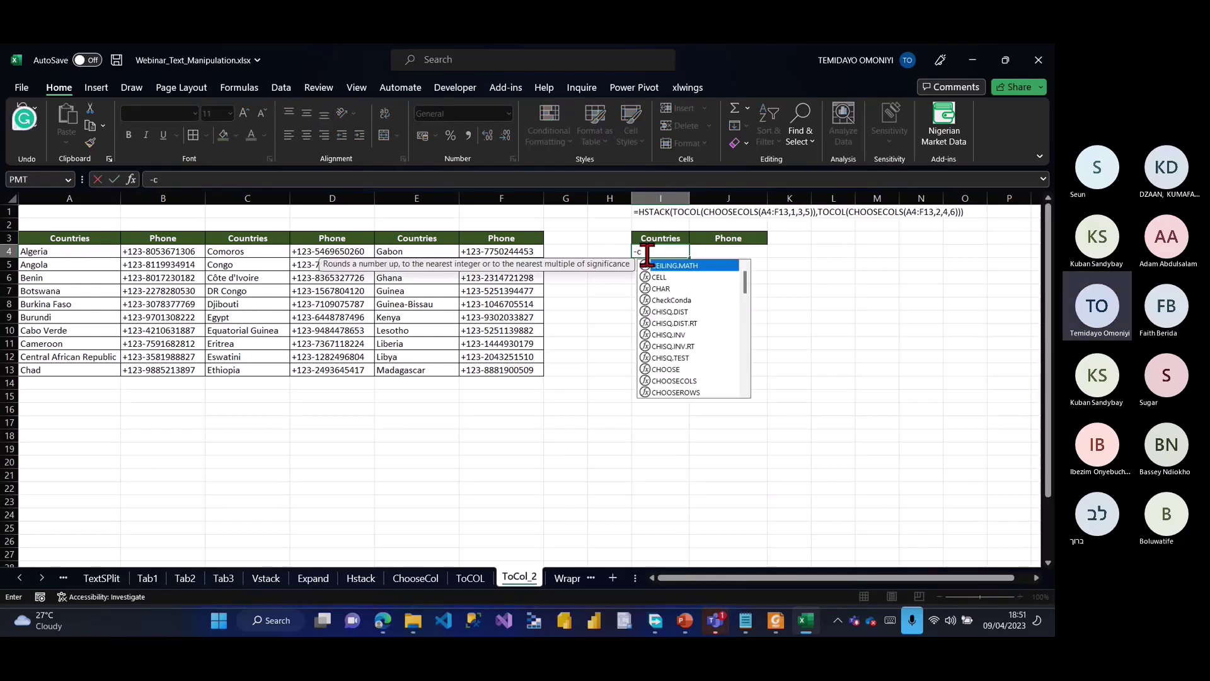
pyautogui.write('hoo')
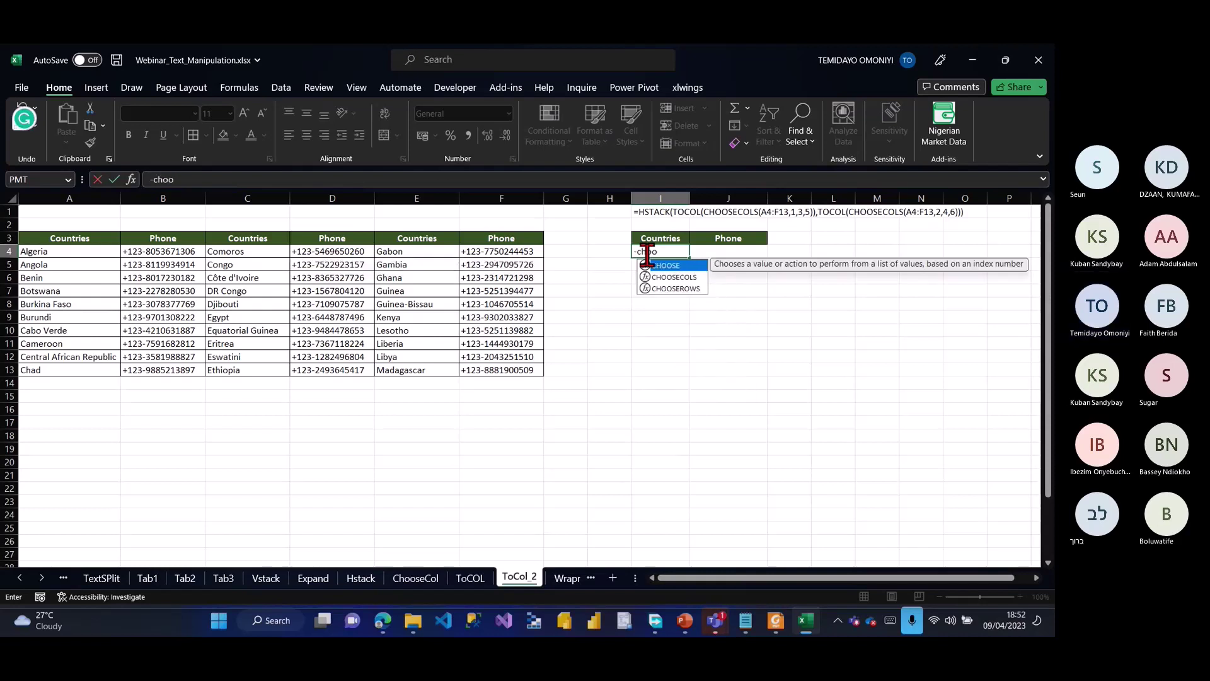
pyautogui.press('Down')
pyautogui.press('Tab')
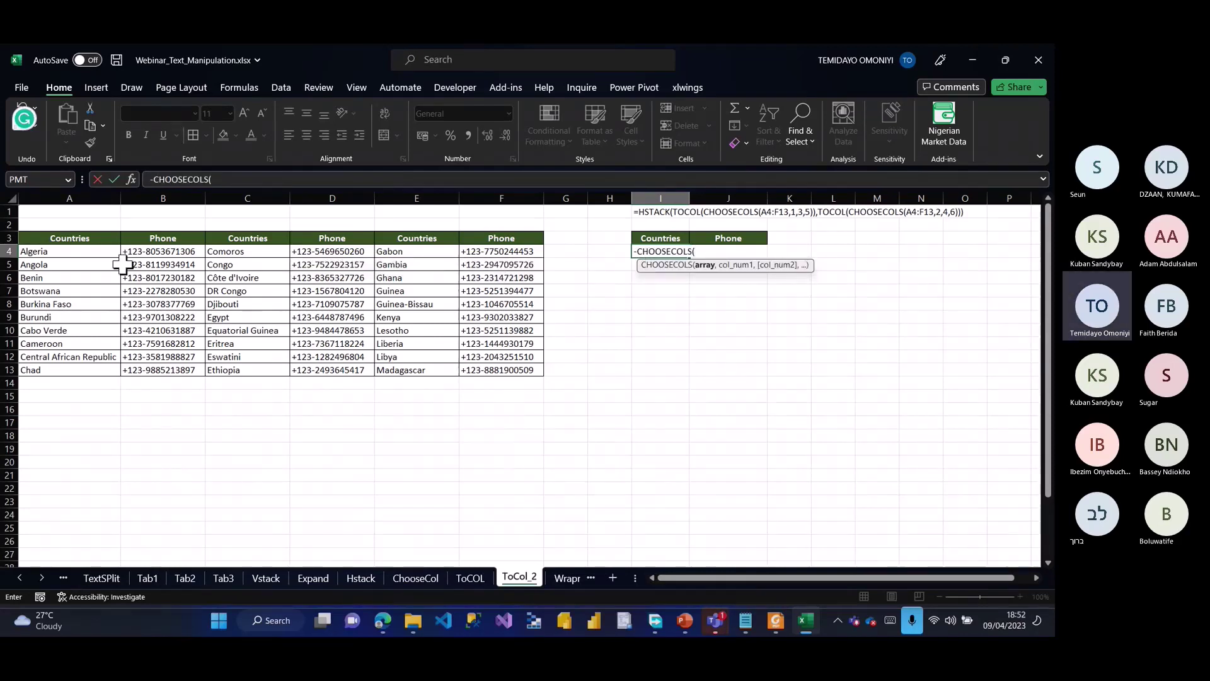
pyautogui.click(65, 254)
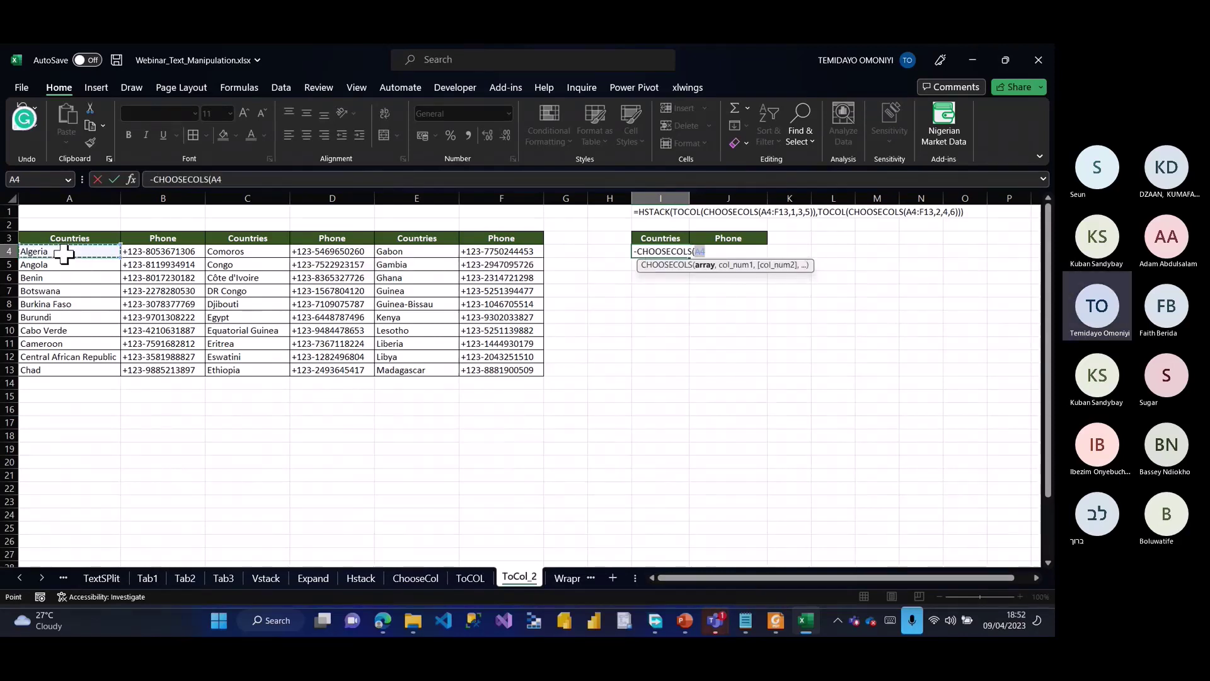
pyautogui.hotkey('ctrl', 'shift', 'Down')
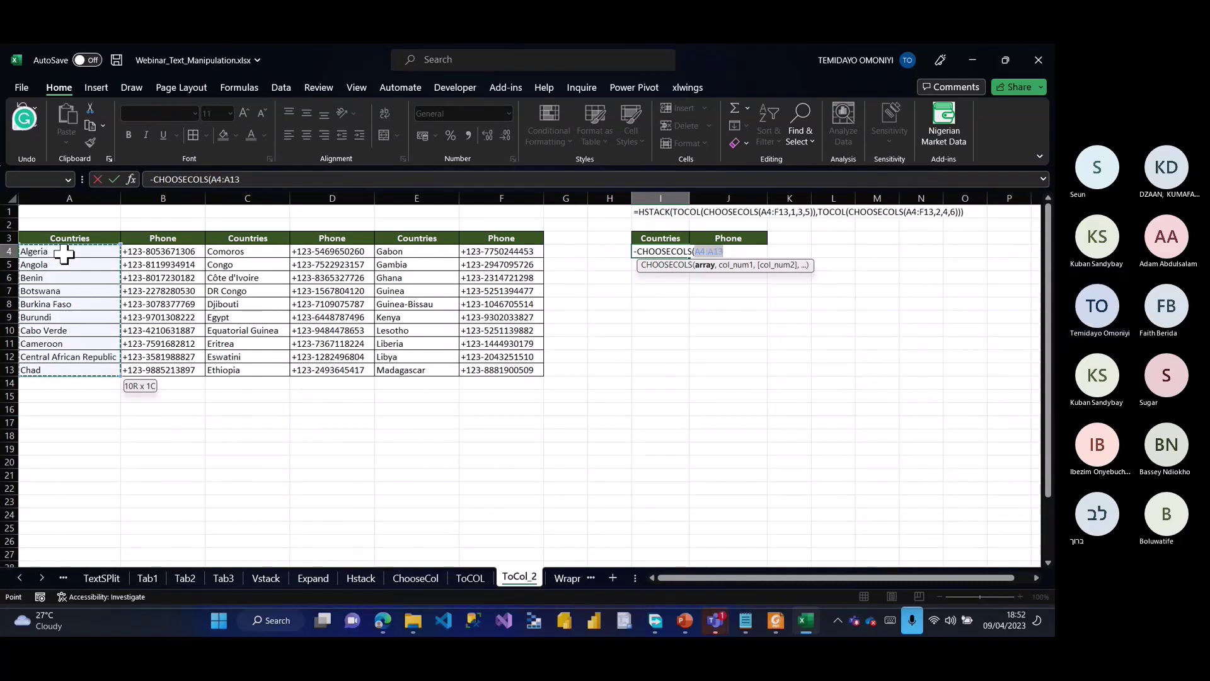
pyautogui.press('BackSpace')
pyautogui.press('BackSpace')
pyautogui.press('BackSpace')
pyautogui.press('BackSpace')
pyautogui.press('BackSpace')
pyautogui.press('BackSpace')
pyautogui.press('BackSpace')
pyautogui.press('BackSpace')
pyautogui.press('BackSpace')
pyautogui.press('BackSpace')
pyautogui.press('BackSpace')
pyautogui.press('BackSpace')
pyautogui.press('BackSpace')
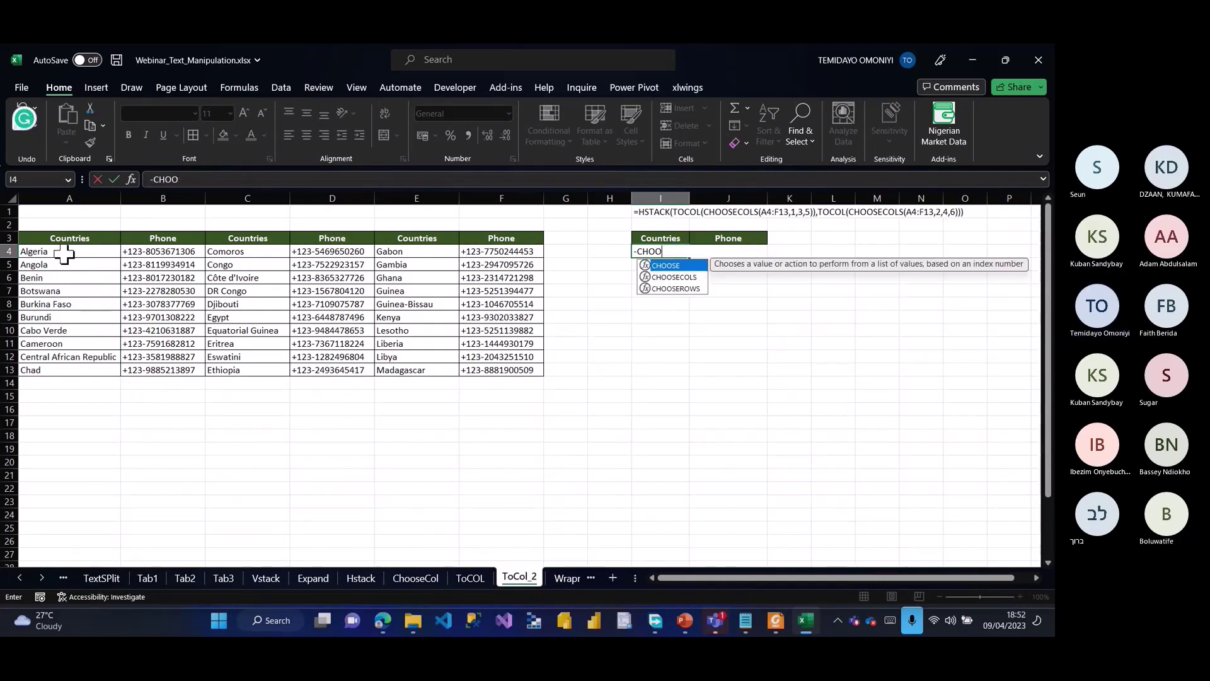
pyautogui.press('BackSpace')
pyautogui.press('BackSpace')
pyautogui.press('BackSpace')
pyautogui.press('BackSpace')
pyautogui.press('BackSpace')
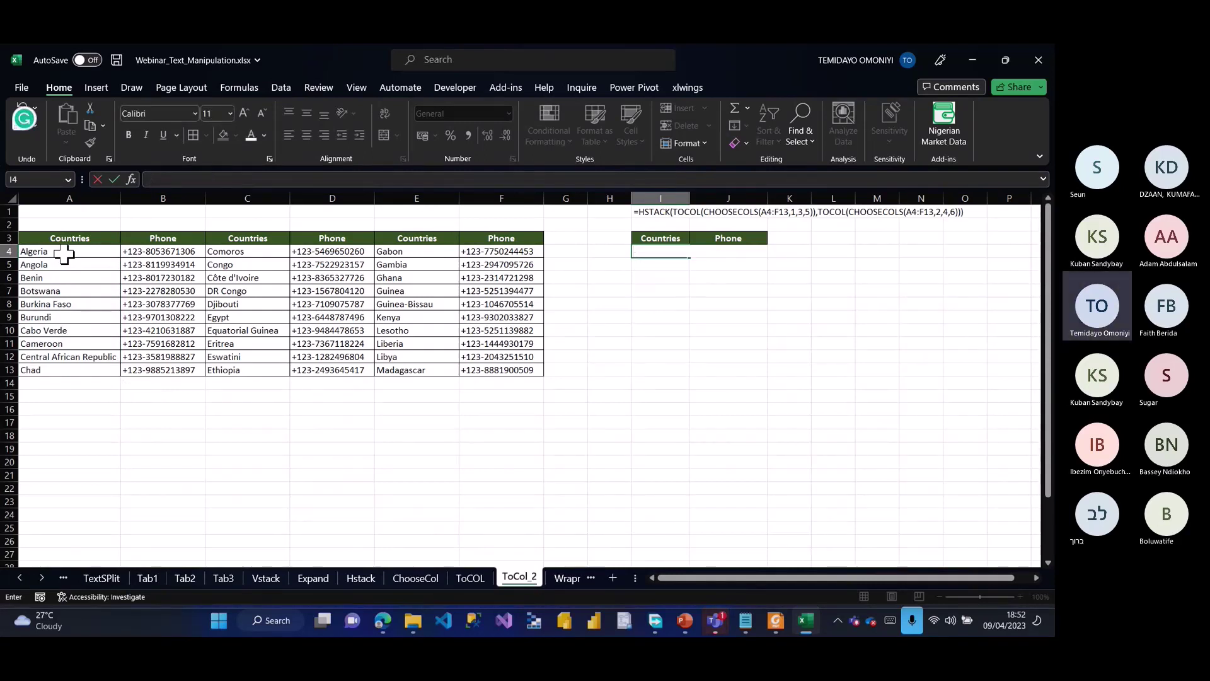
# Step: Enter a CHOOSECOLS formula in I4 that returns columns 1, 3 and 5 of A4:F13
pyautogui.write('=ch')
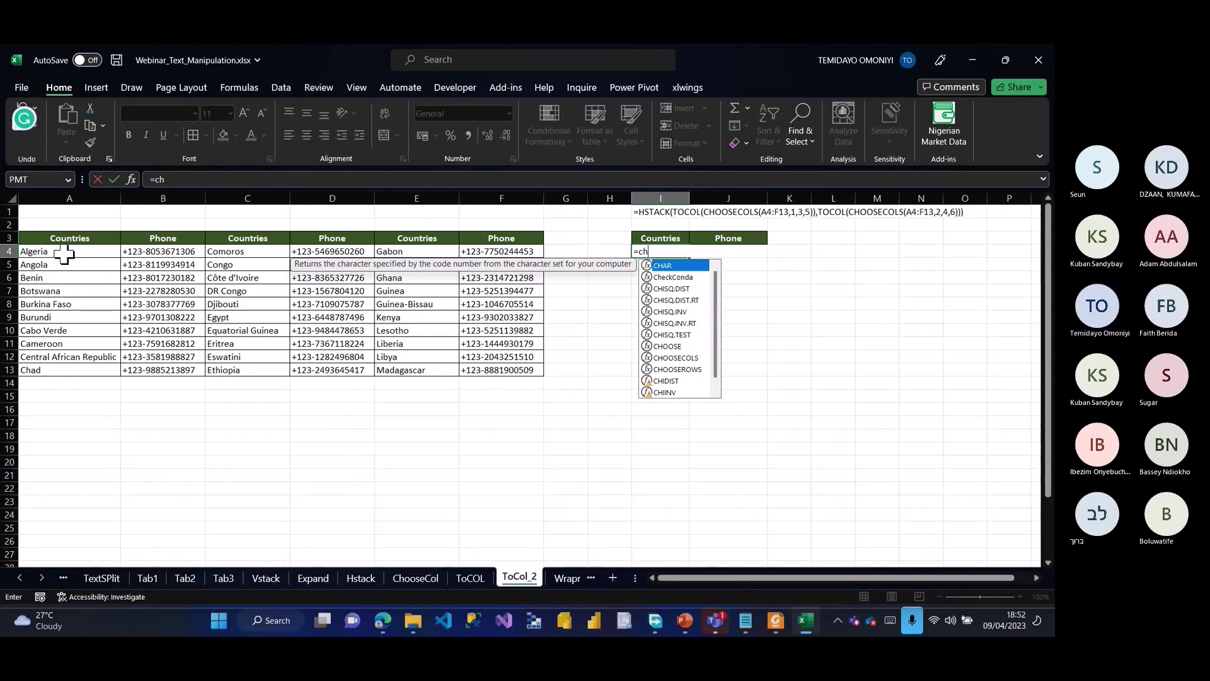
pyautogui.write('oosec')
pyautogui.press('Tab')
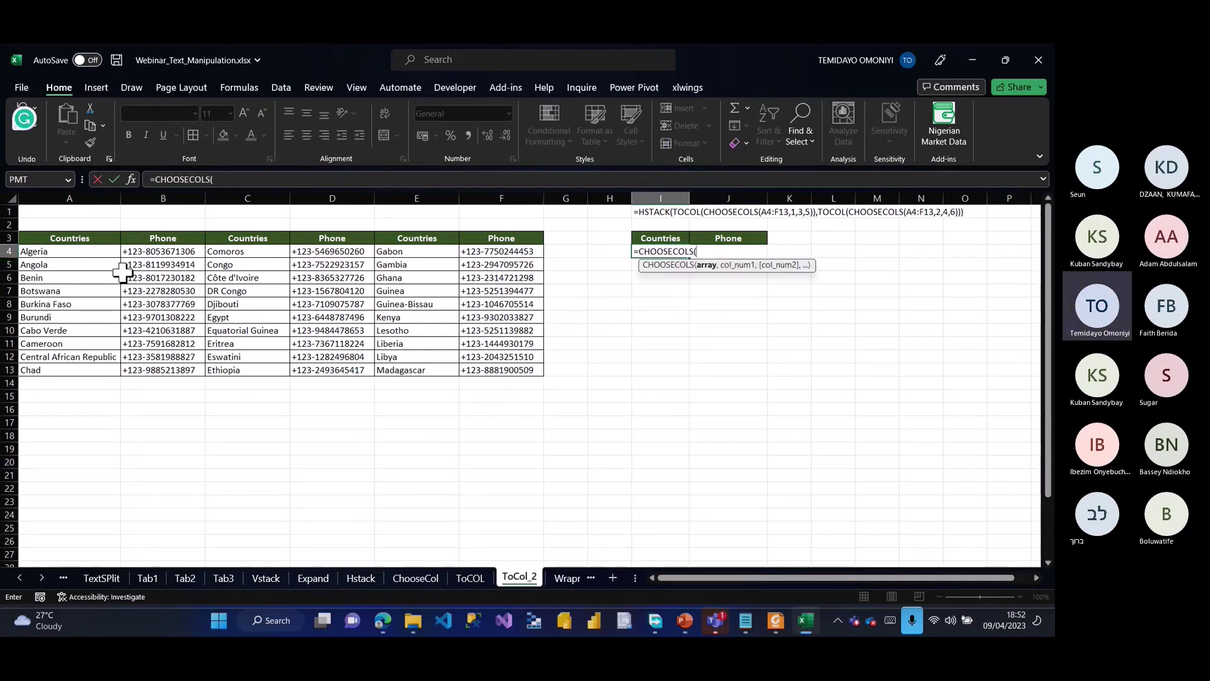
pyautogui.click(59, 252)
pyautogui.hotkey('ctrl', 'shift', 'Right')
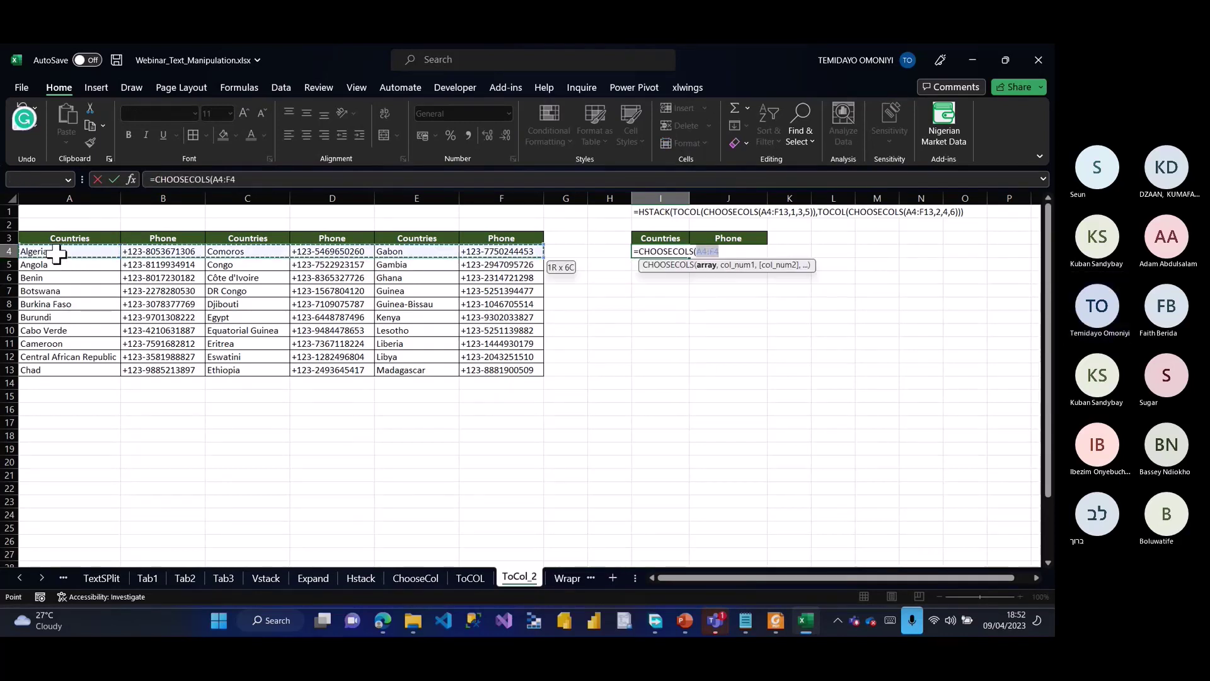
pyautogui.hotkey('ctrl', 'shift', 'Down')
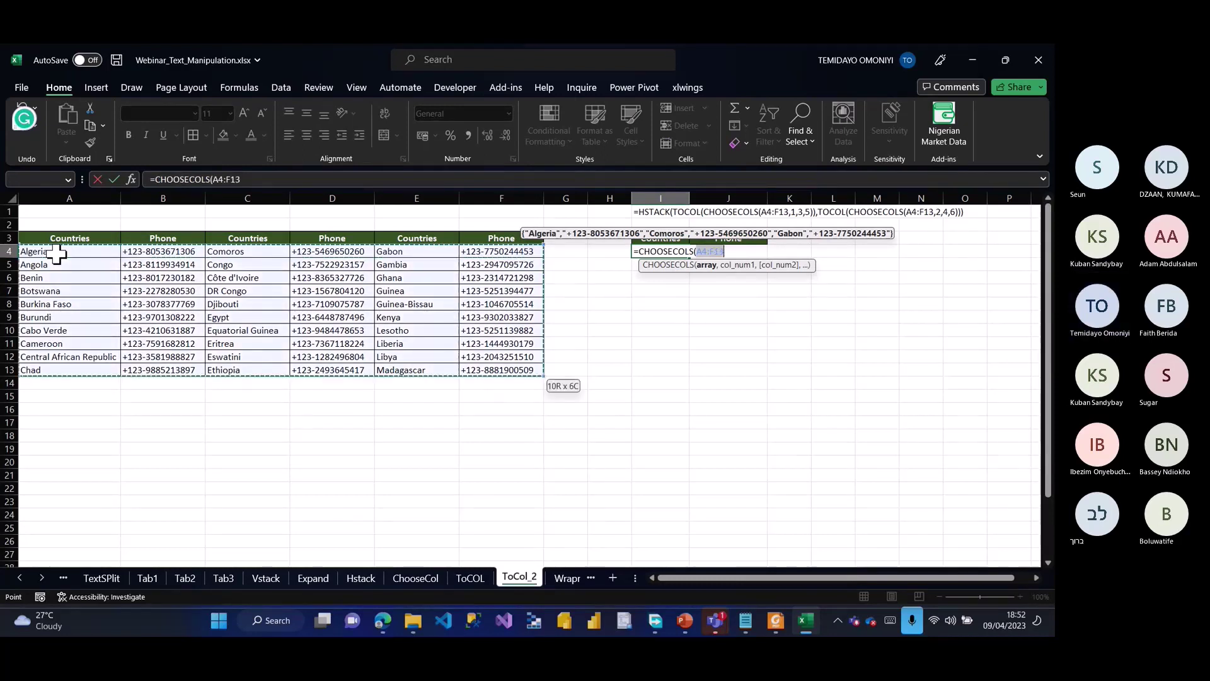
pyautogui.write(',')
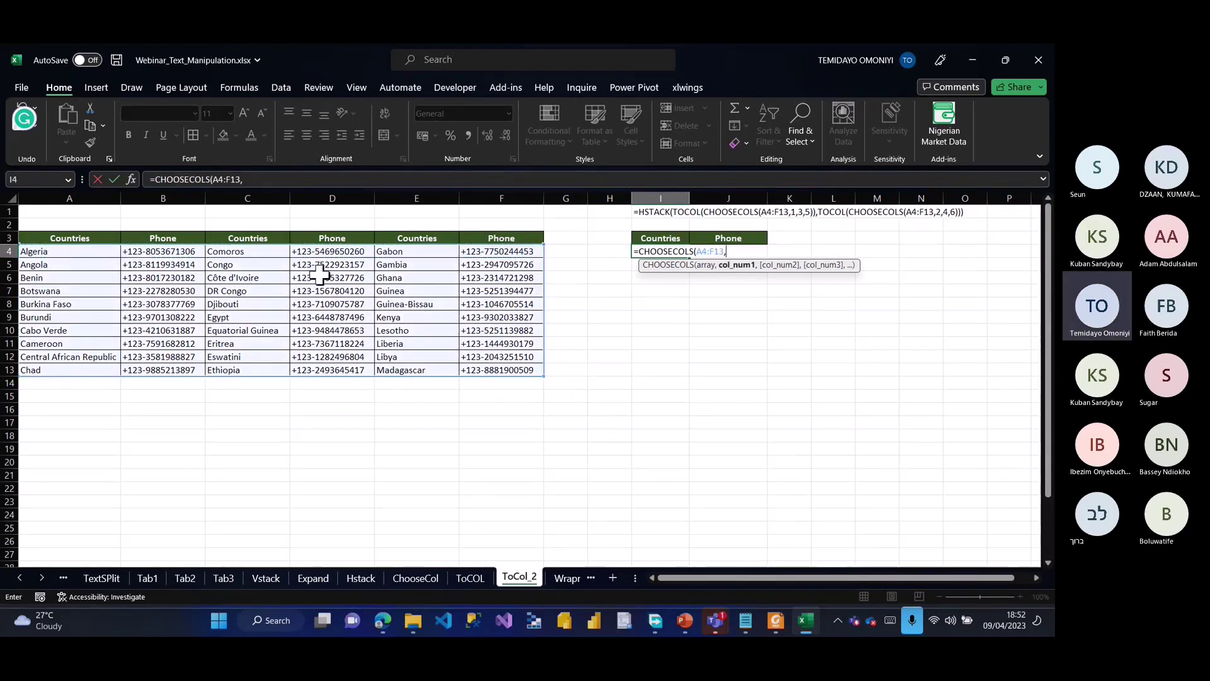
pyautogui.write('1')
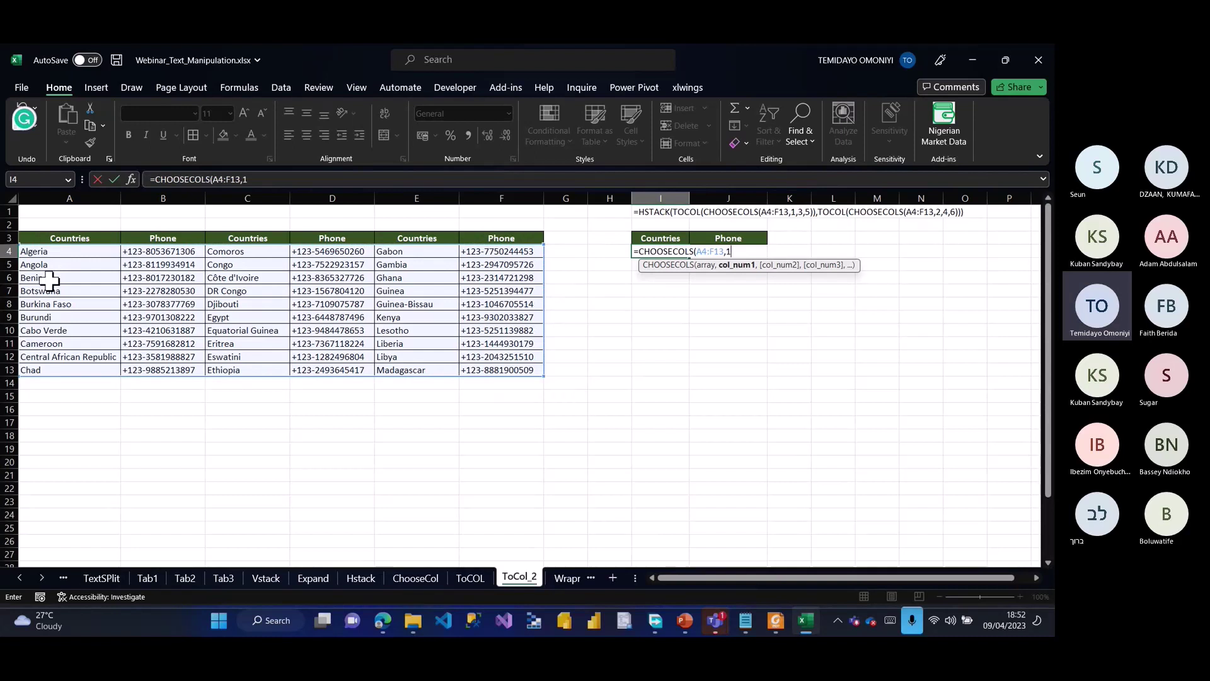
pyautogui.write(',3,')
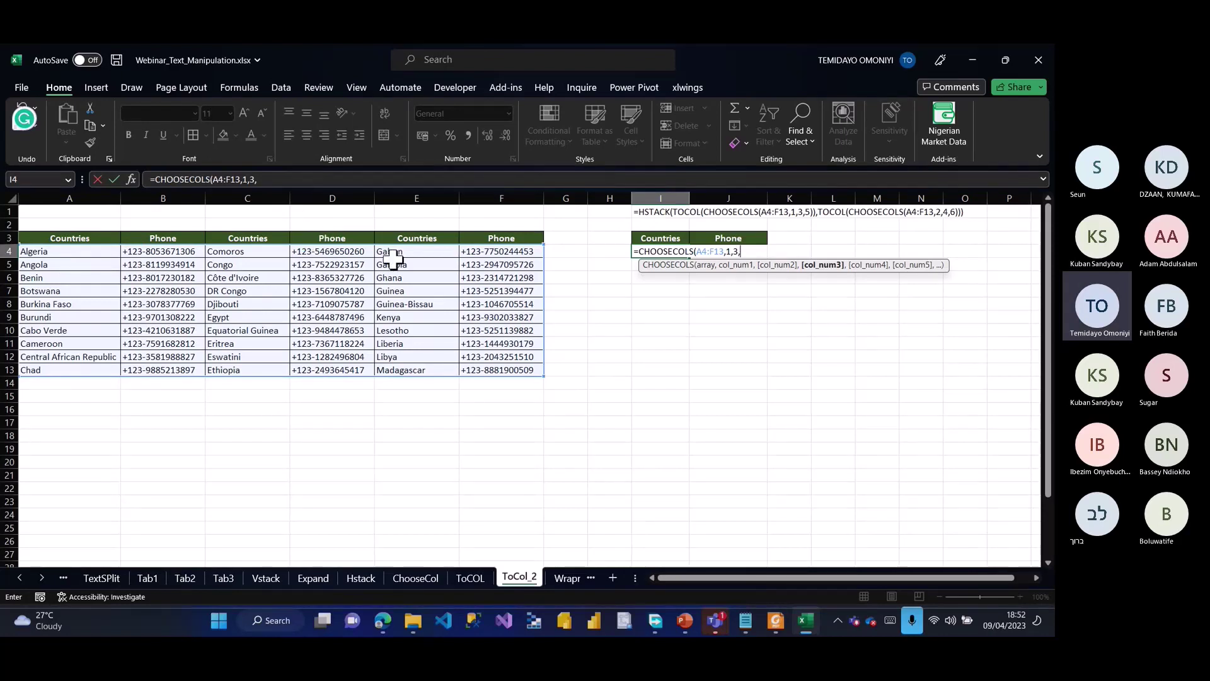
pyautogui.write('5)')
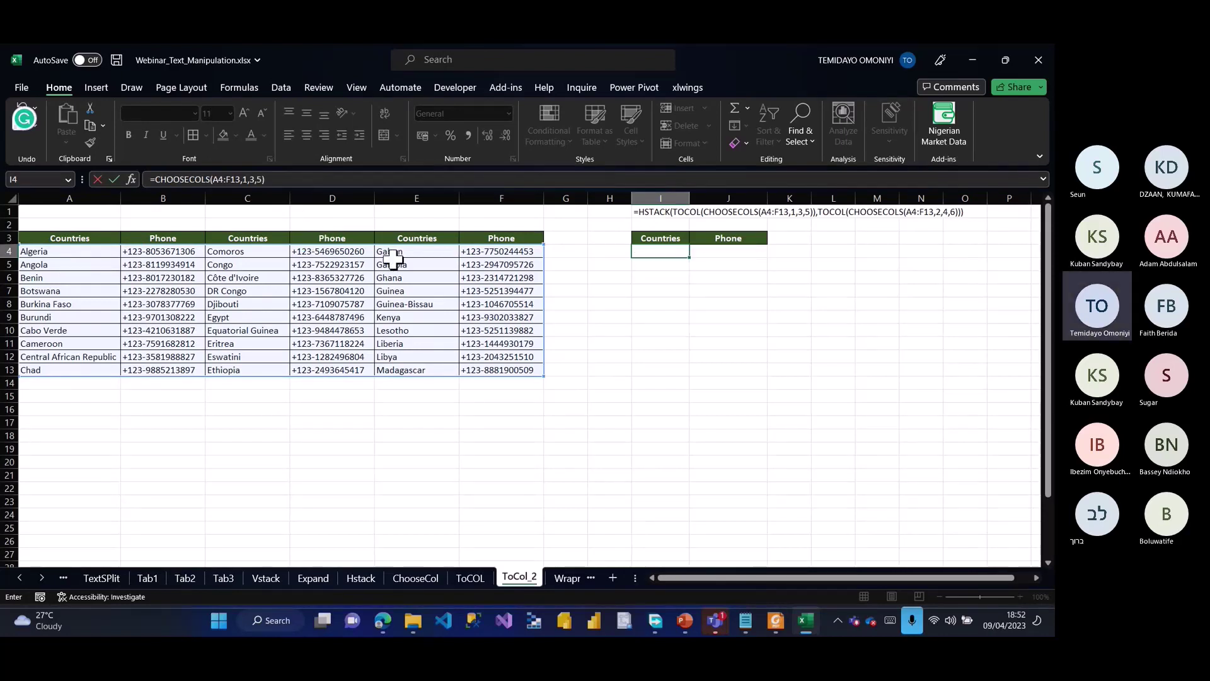
pyautogui.press('Return')
pyautogui.press('Up')
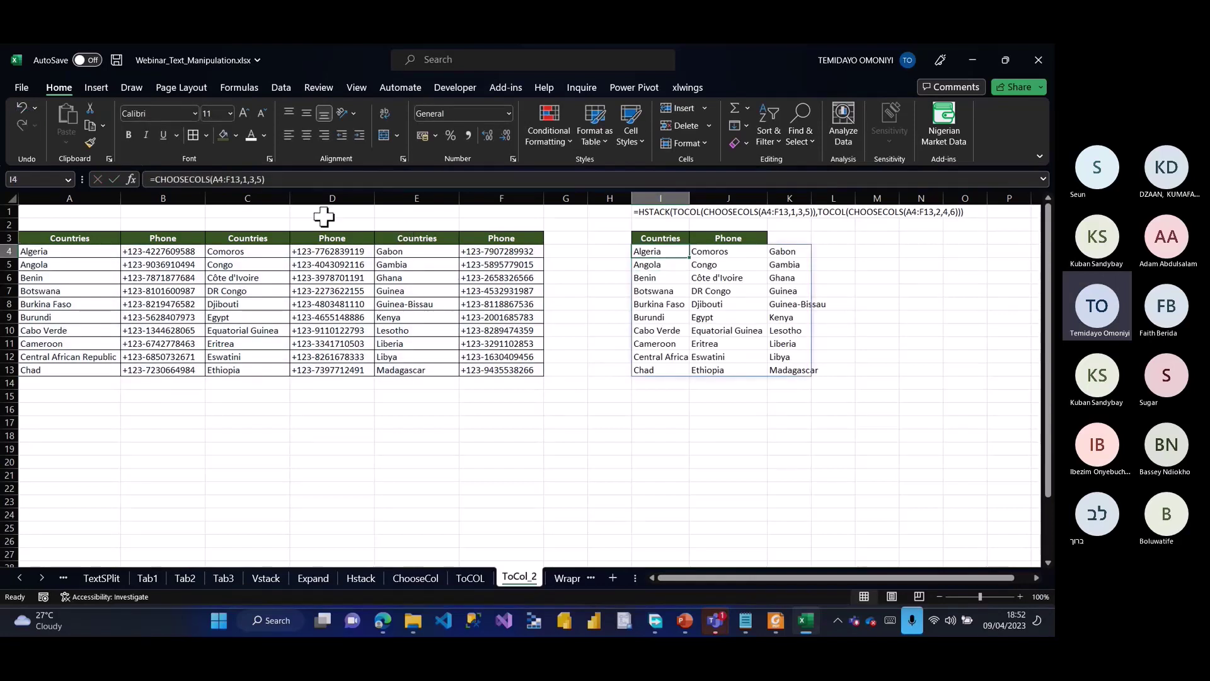
# Step: Wrap the CHOOSECOLS formula in I4 in TOCOL to stack the three country columns into one
pyautogui.click(153, 179)
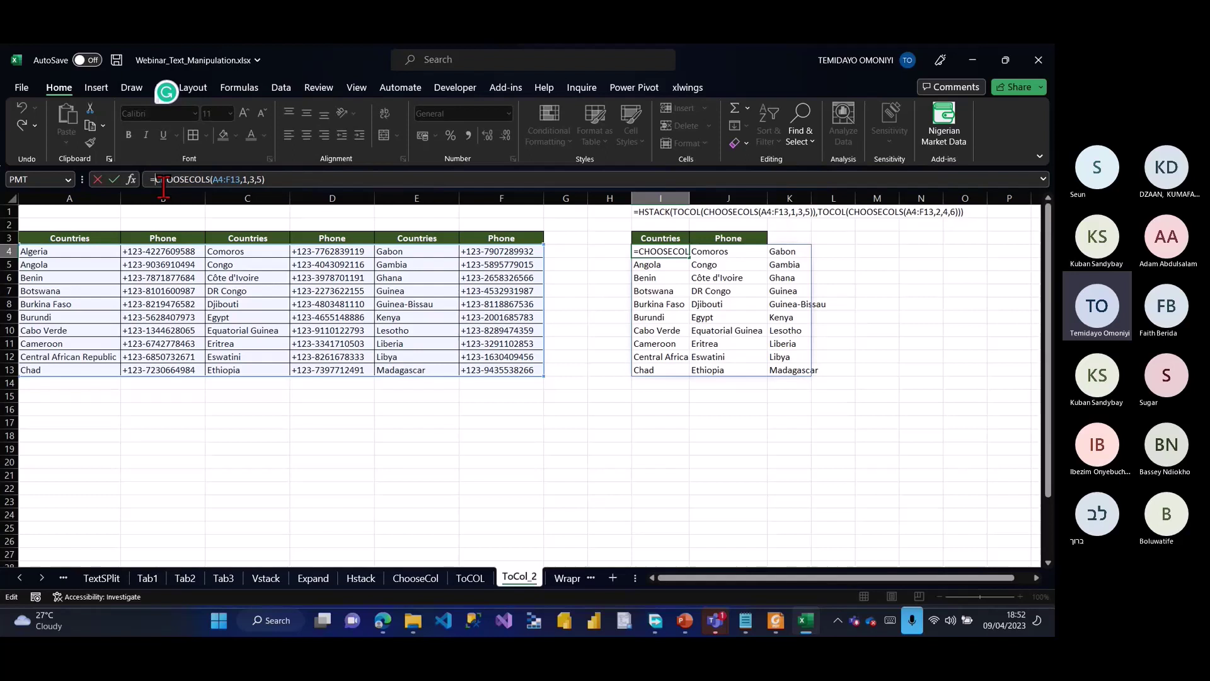
pyautogui.write('toc')
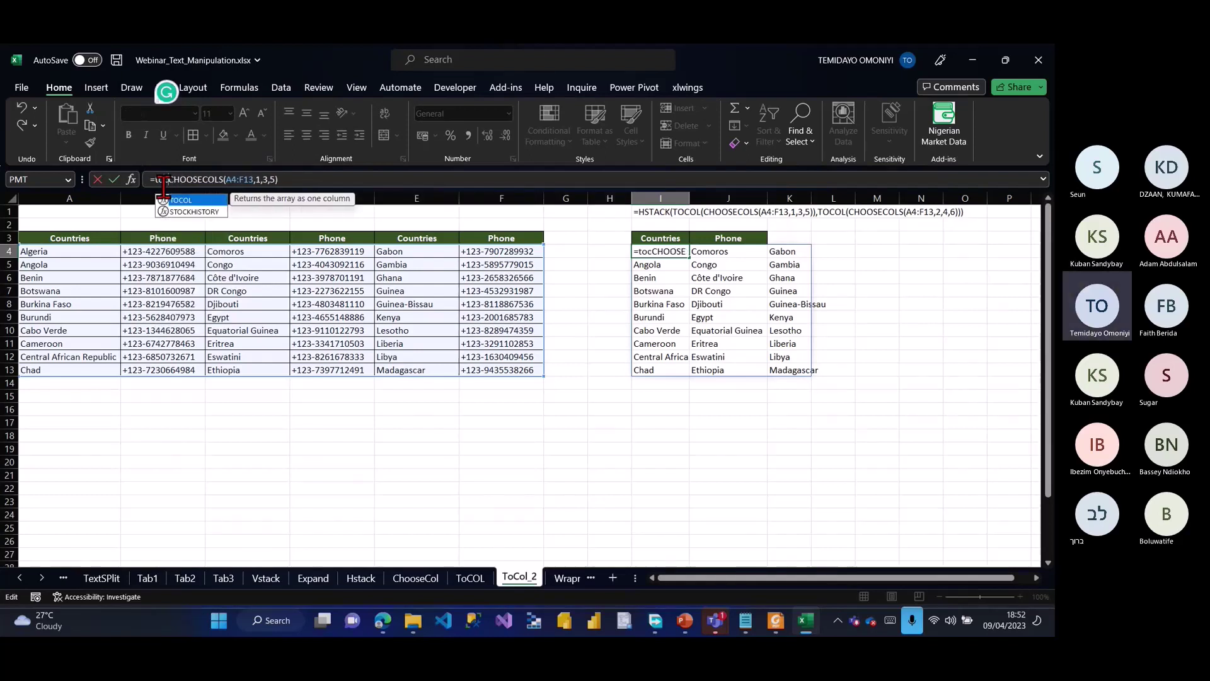
pyautogui.press('Tab')
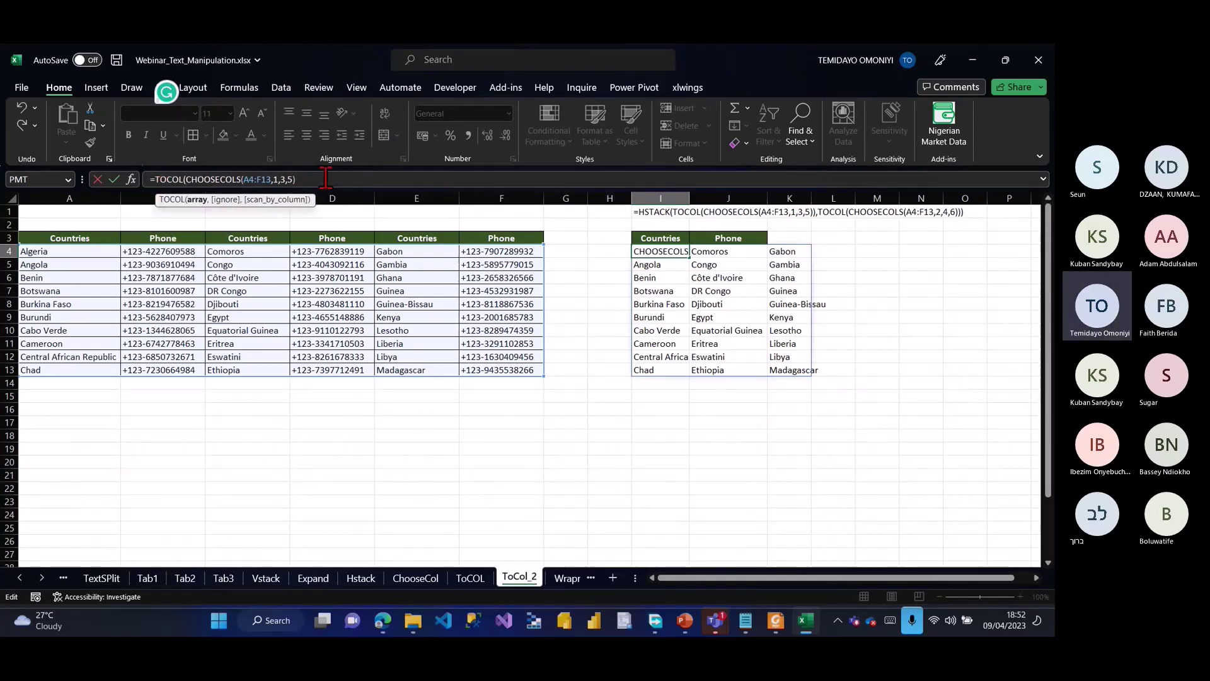
pyautogui.press('Return')
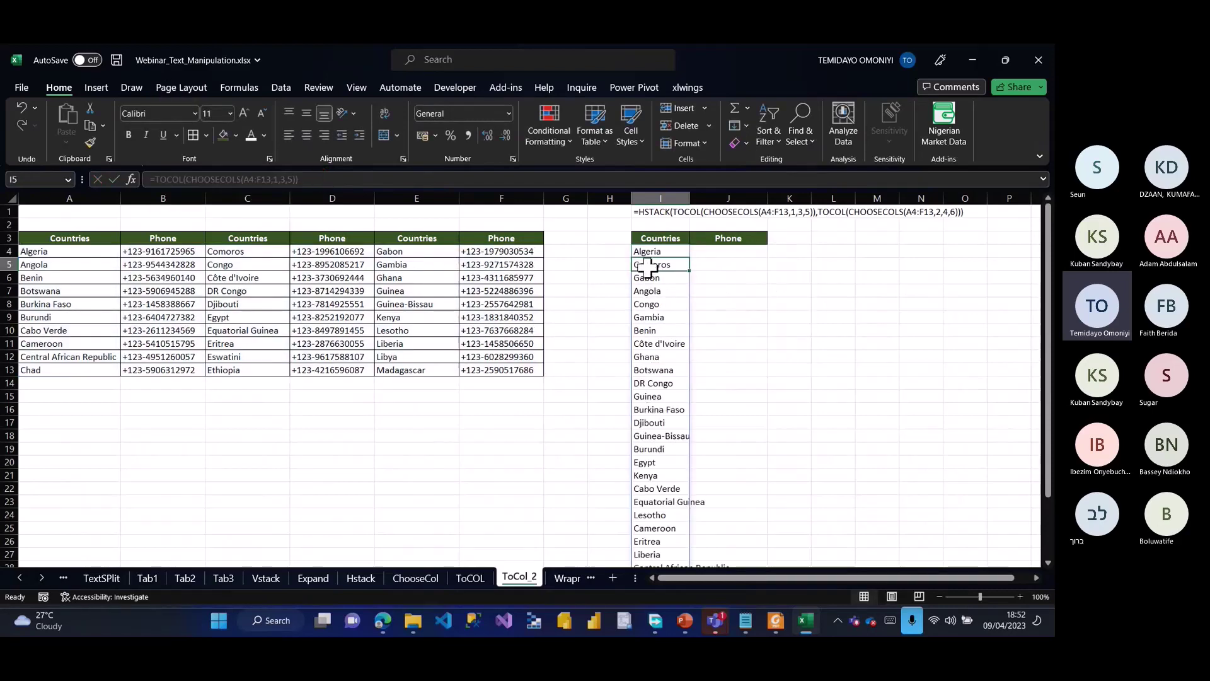
# Step: Append a second CHOOSECOLS to the I4 formula, separated by a comma, taking columns 2, 4 and 6 of A4:F13
pyautogui.click(660, 252)
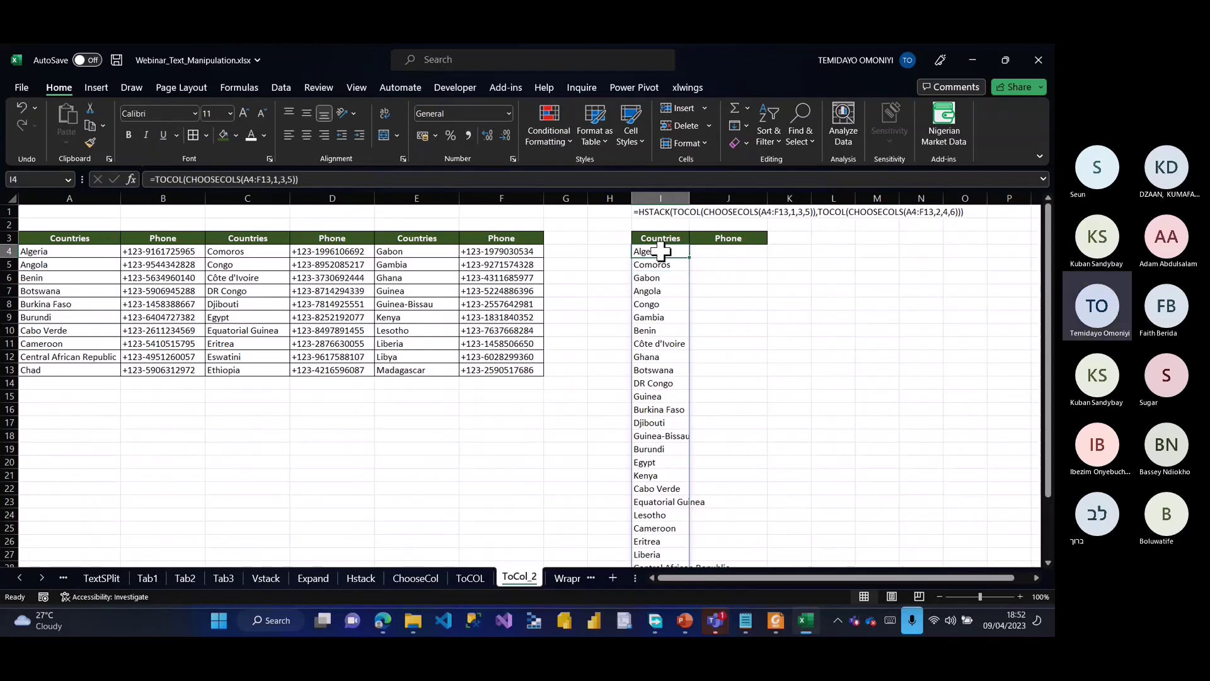
pyautogui.click(303, 180)
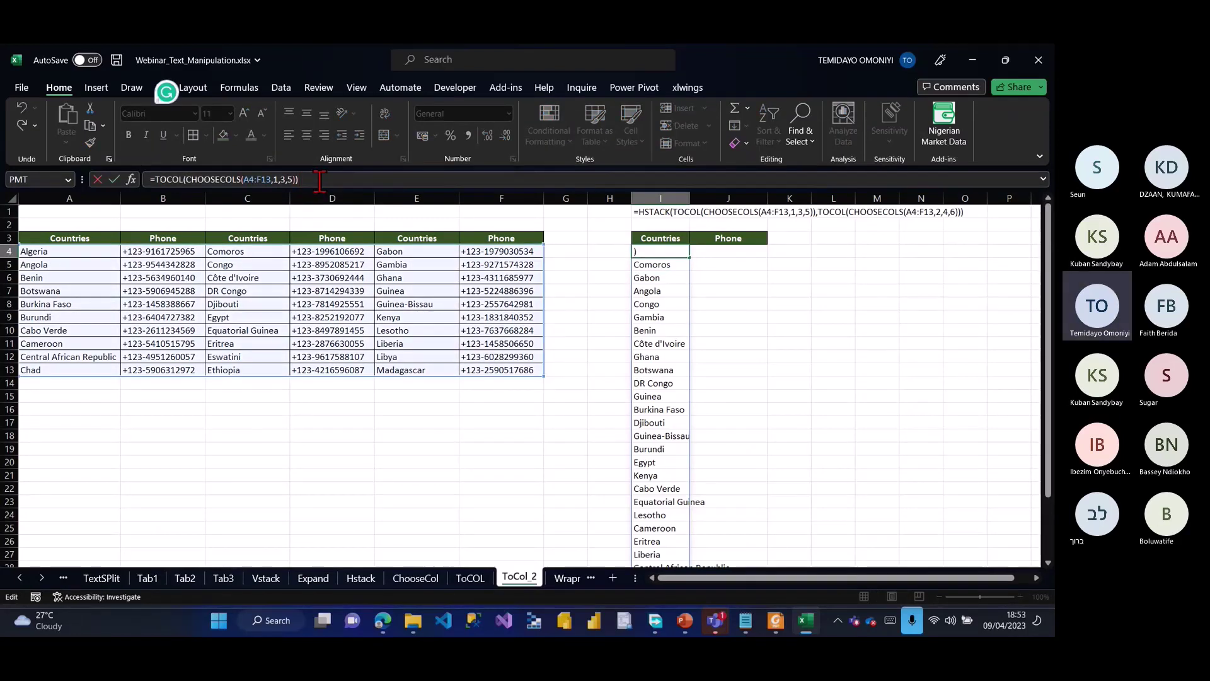
pyautogui.write(',cho')
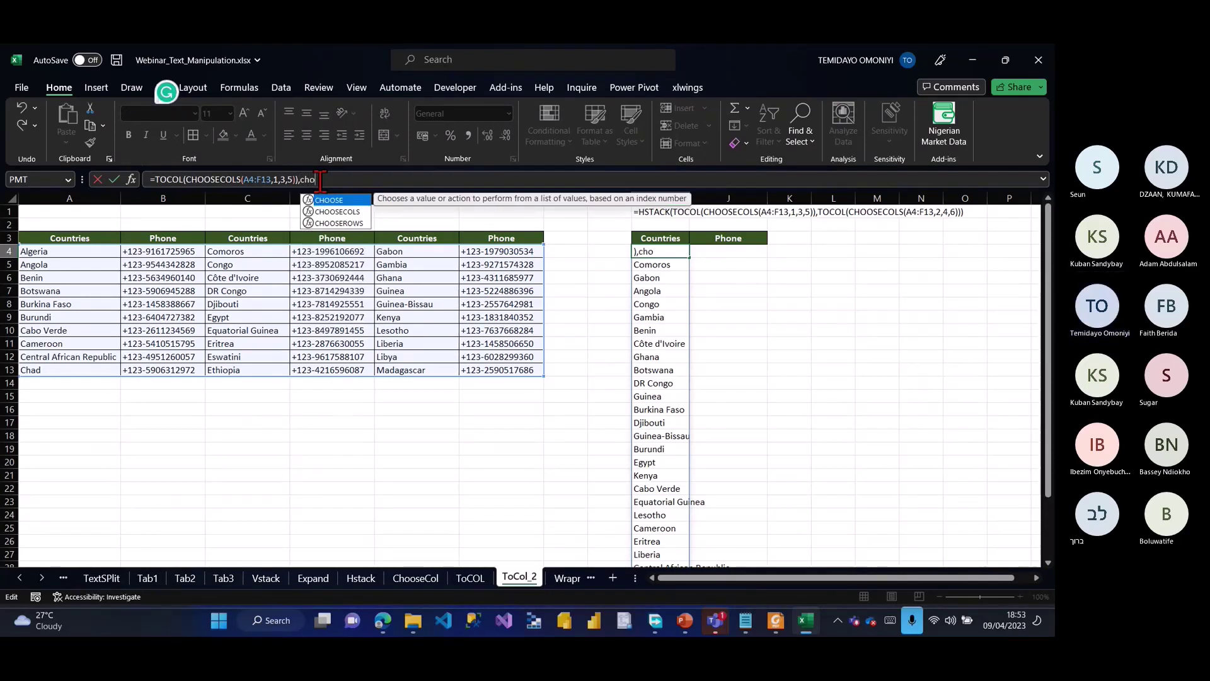
pyautogui.press('Tab')
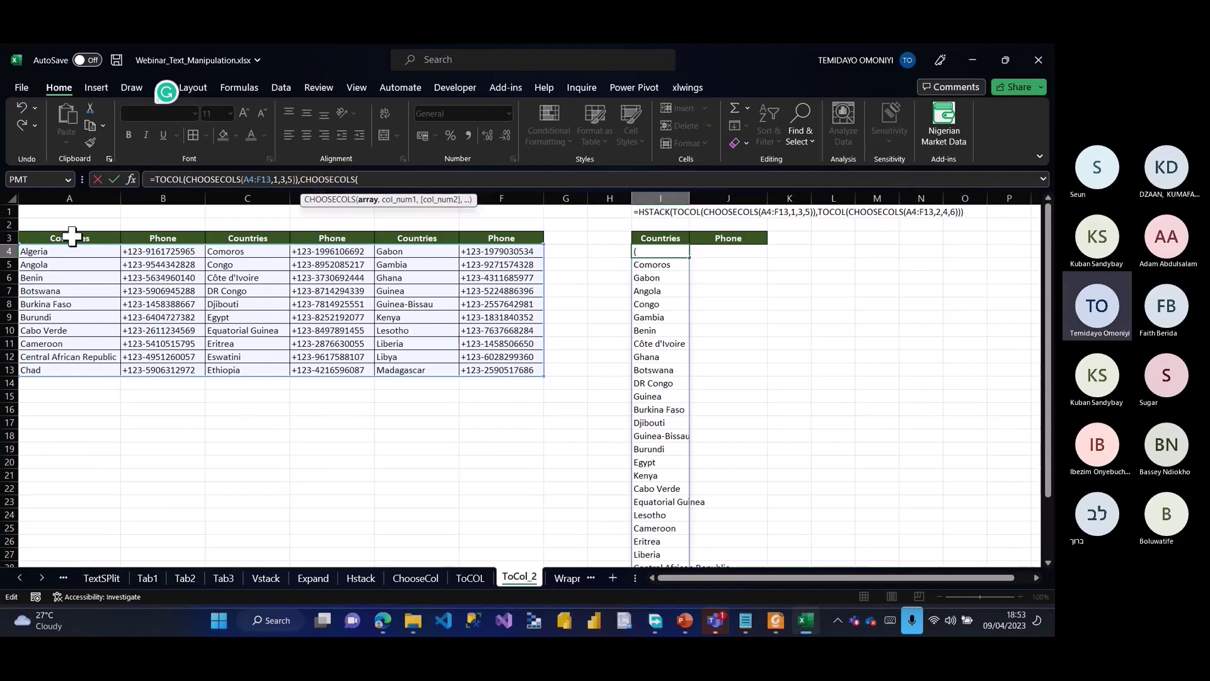
pyautogui.click(41, 249)
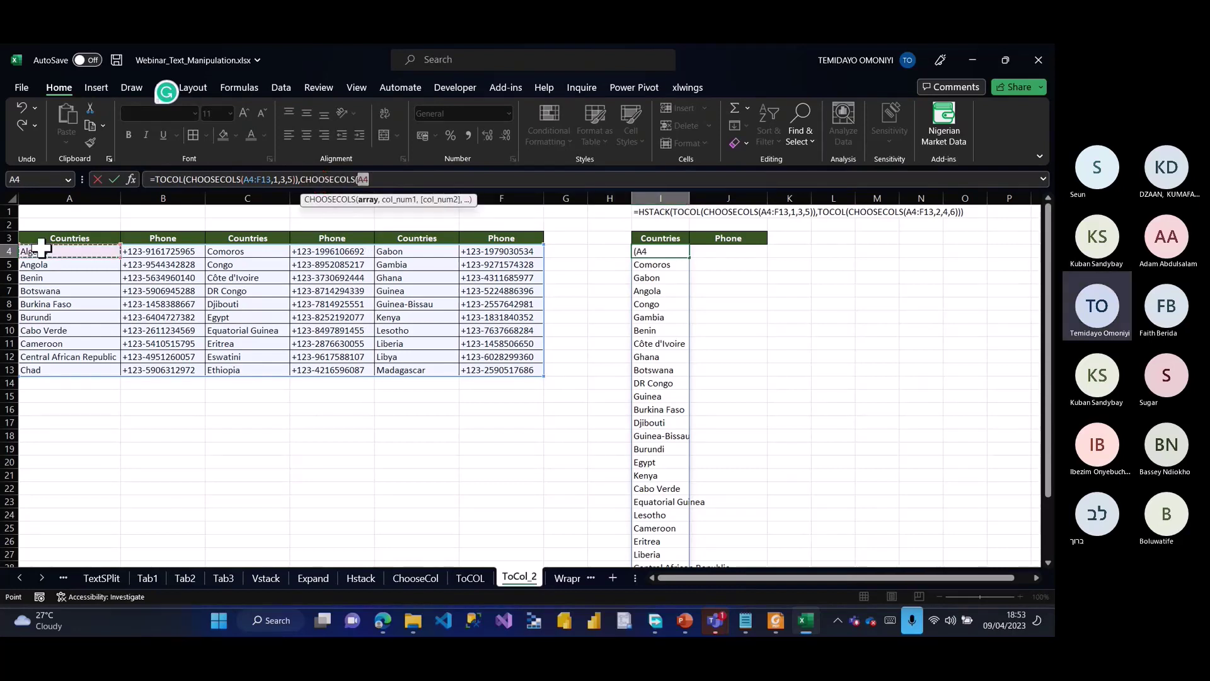
pyautogui.moveTo(40, 249); pyautogui.dragTo(529, 369)
pyautogui.write(',')
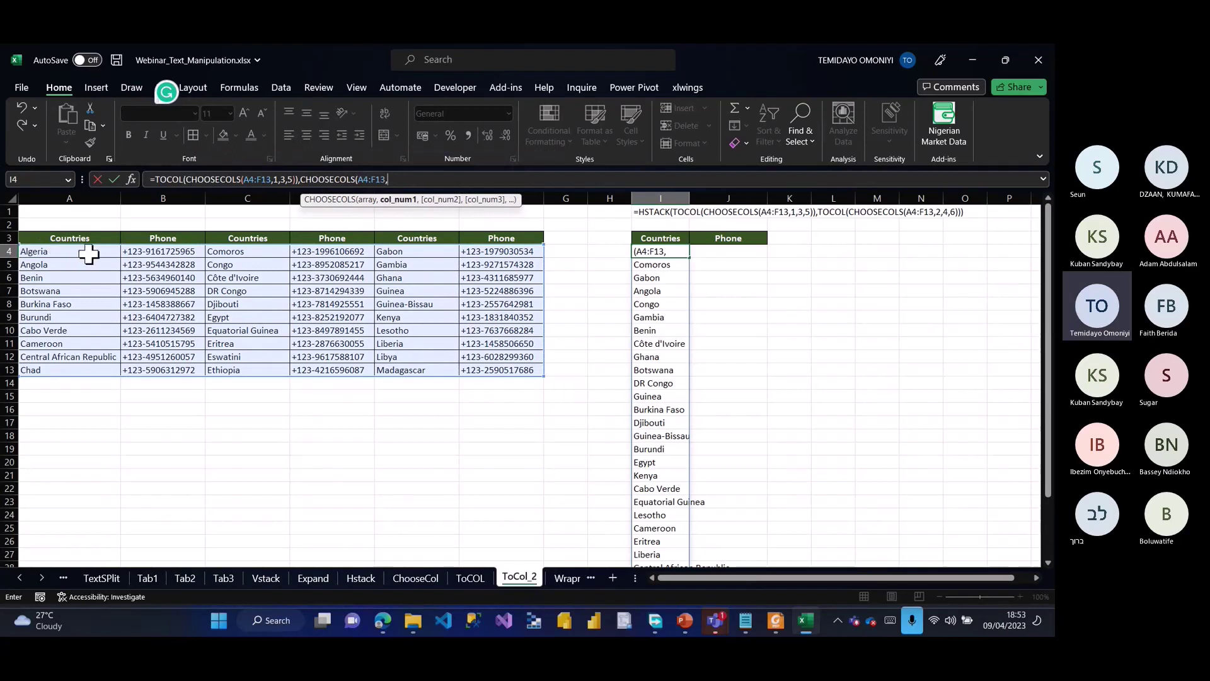
pyautogui.write('2,')
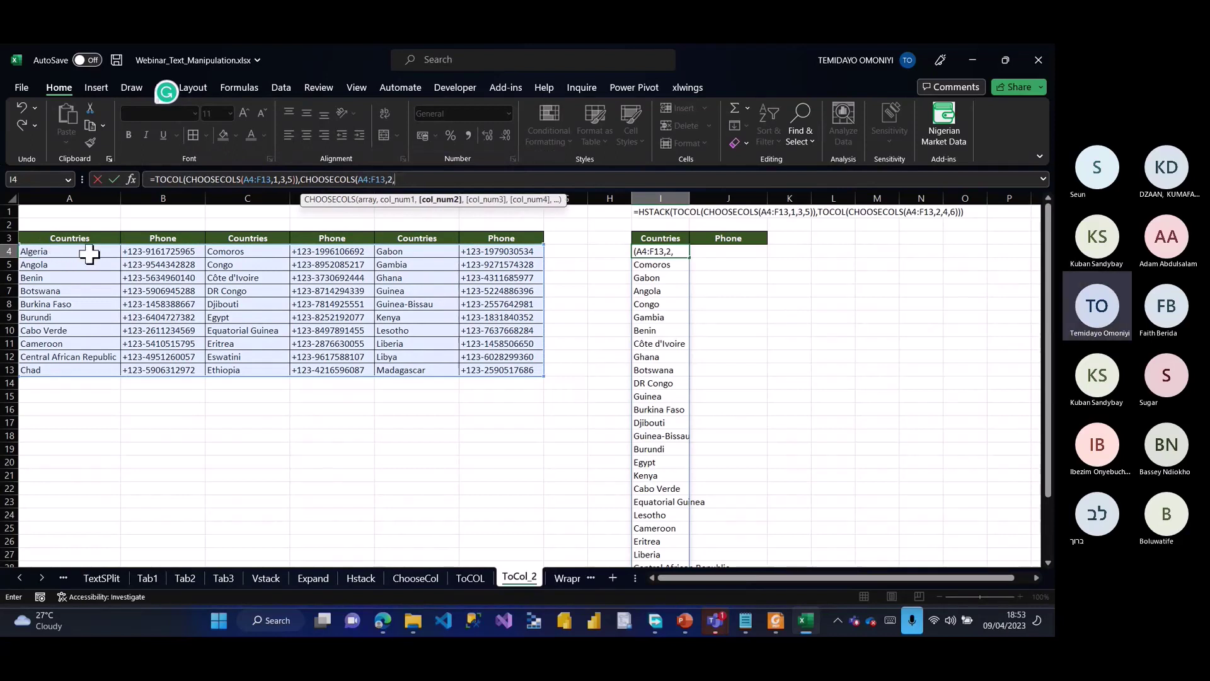
pyautogui.write('4,')
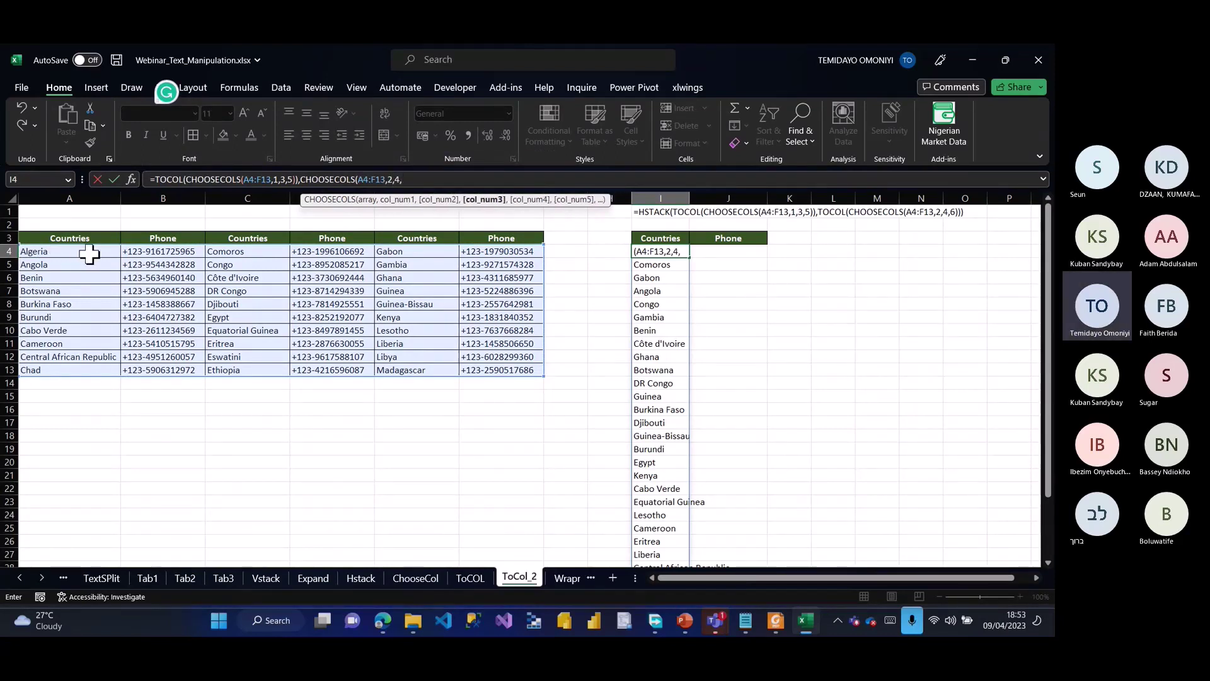
pyautogui.write('6)')
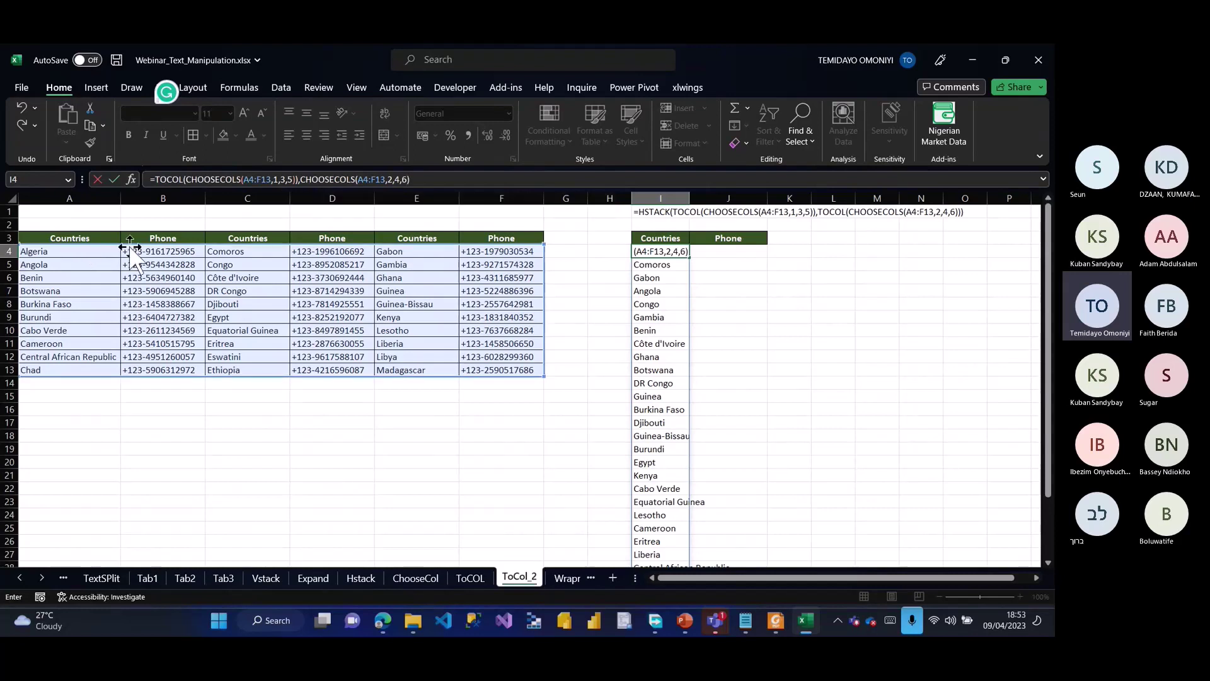
# Step: Wrap the second CHOOSECOLS in the I4 formula in its own TOCOL, with its closing parenthesis
pyautogui.click(303, 179)
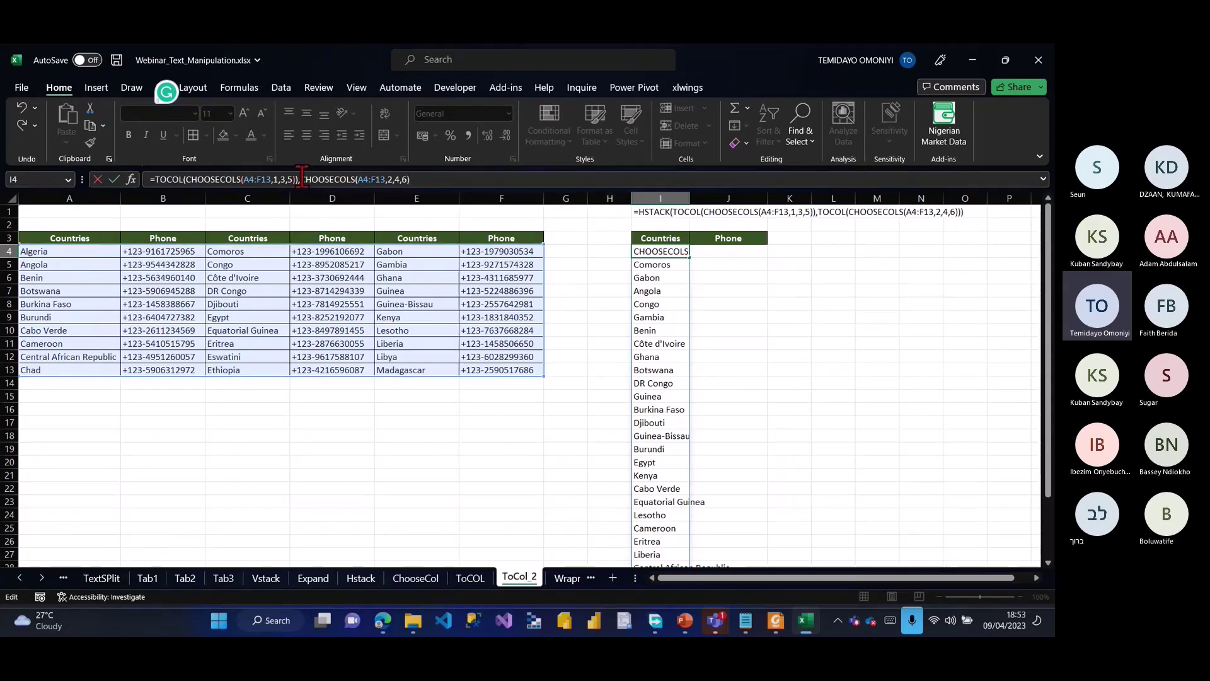
pyautogui.write('To')
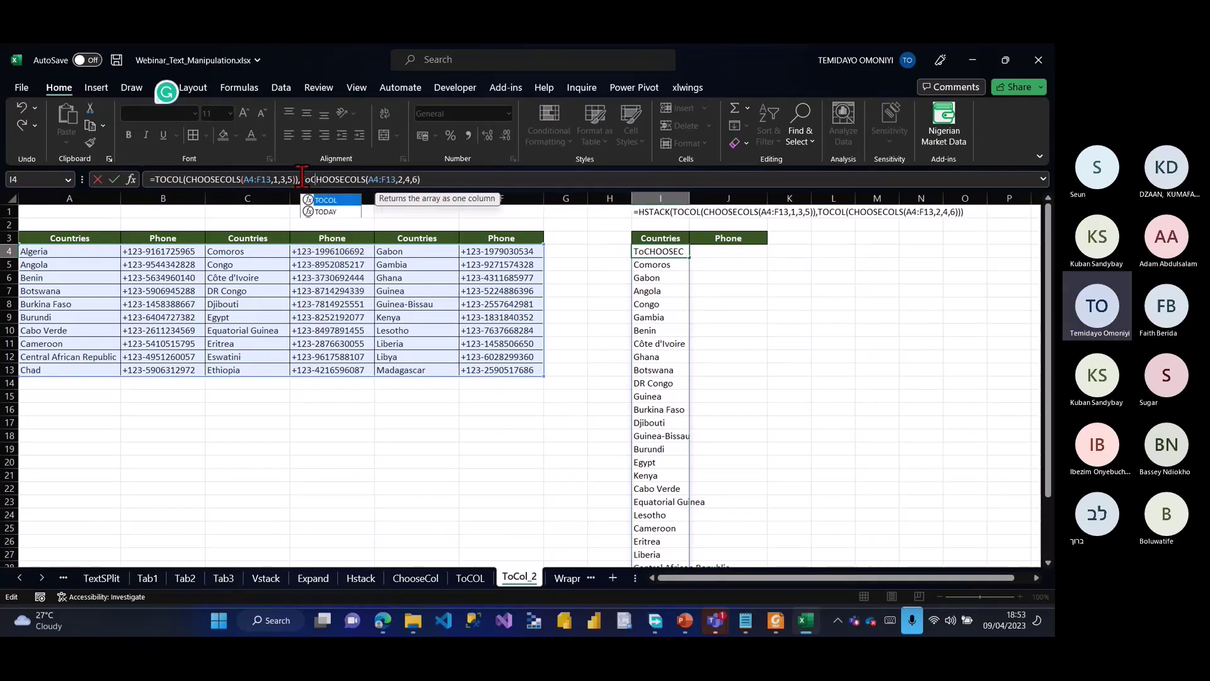
pyautogui.press('Tab')
pyautogui.click(491, 181)
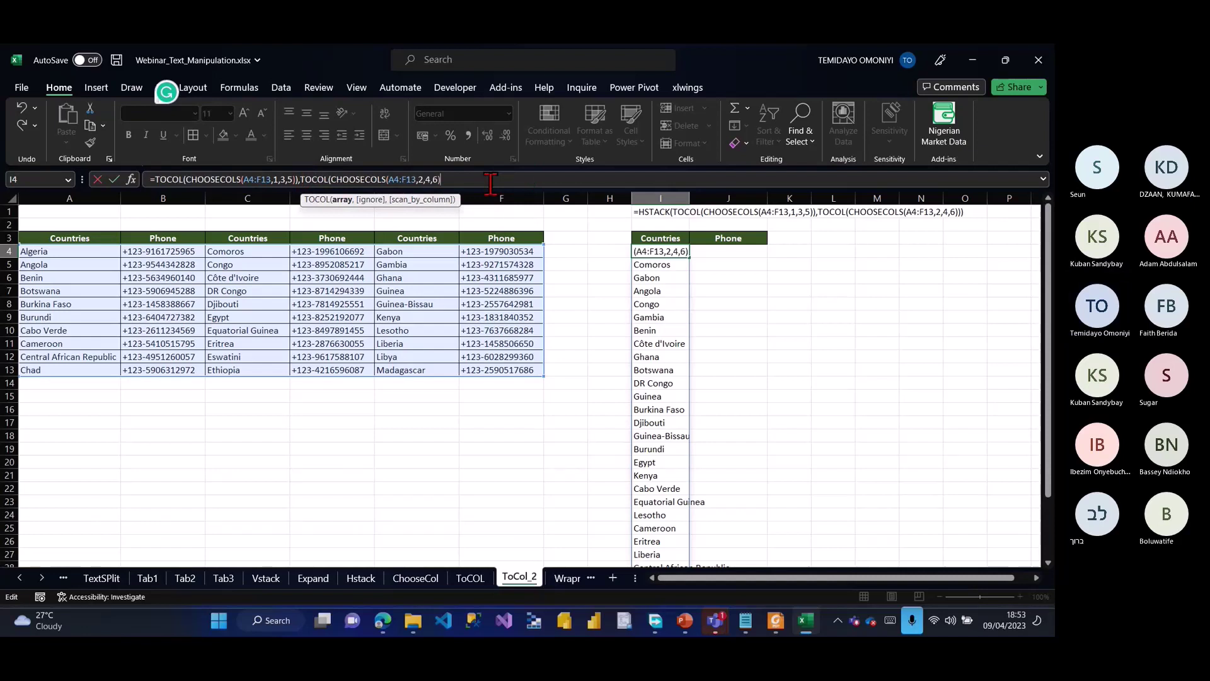
pyautogui.write(')')
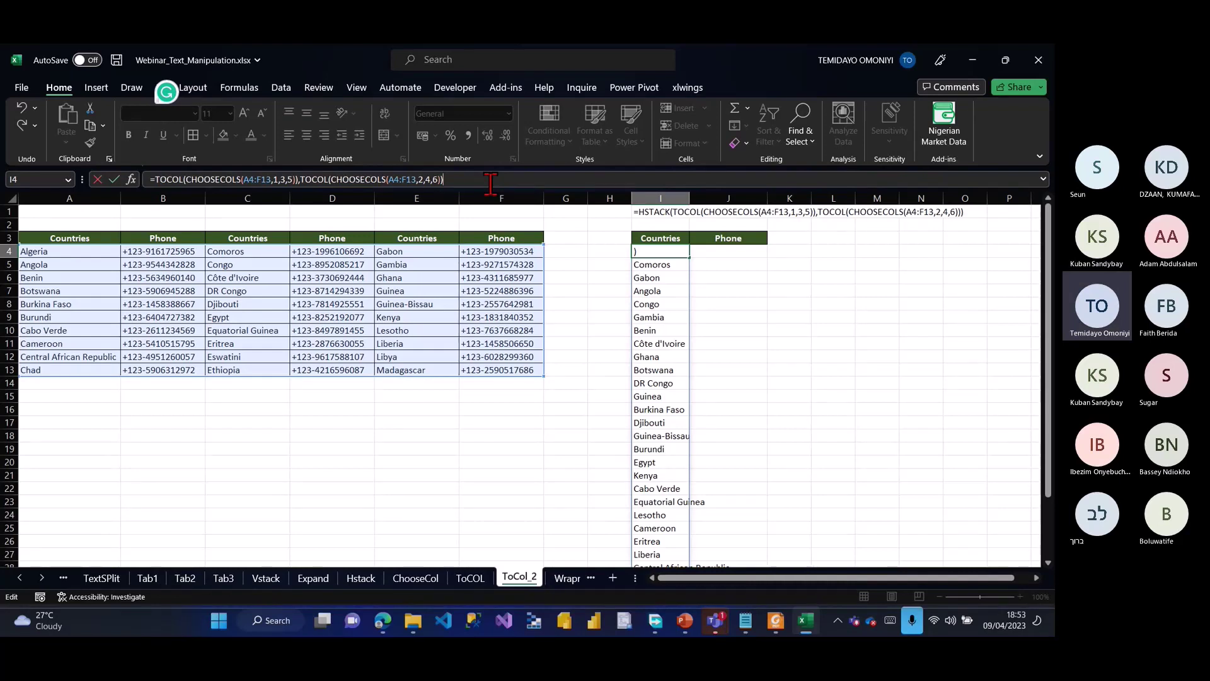
# Step: Enclose both TOCOL expressions in I4 in HSTACK and enter the formula to output countries and phones side by side
pyautogui.click(169, 181)
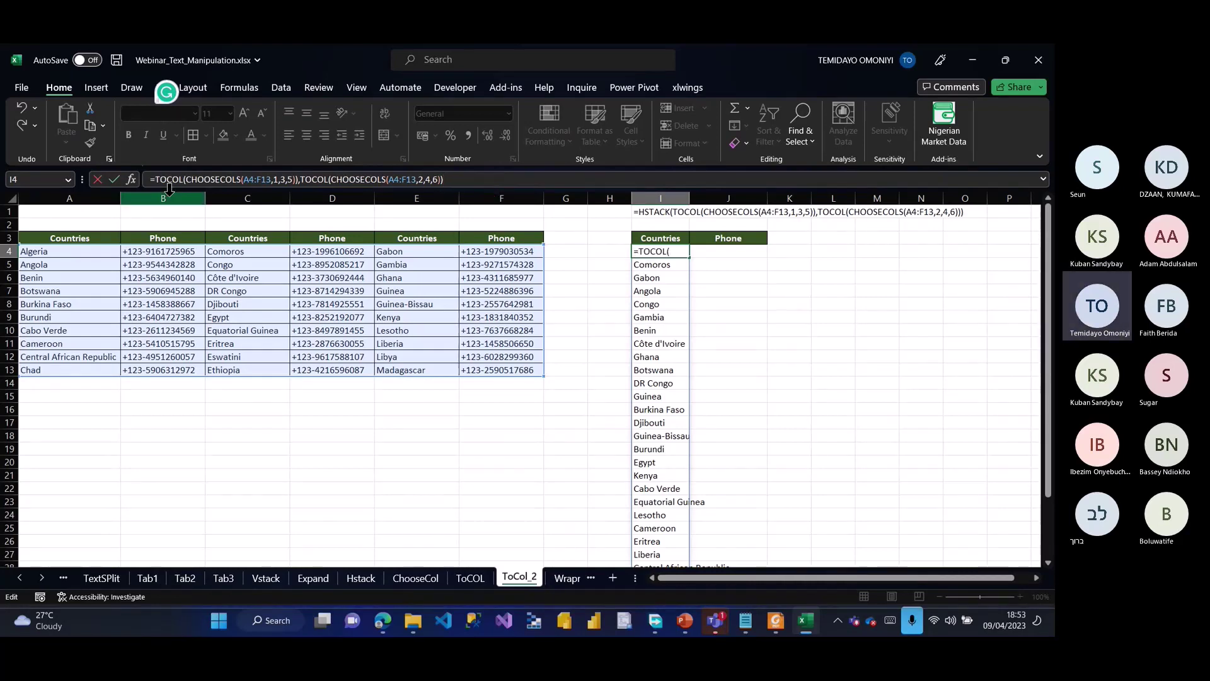
pyautogui.write('hst')
pyautogui.doubleClick(180, 200)
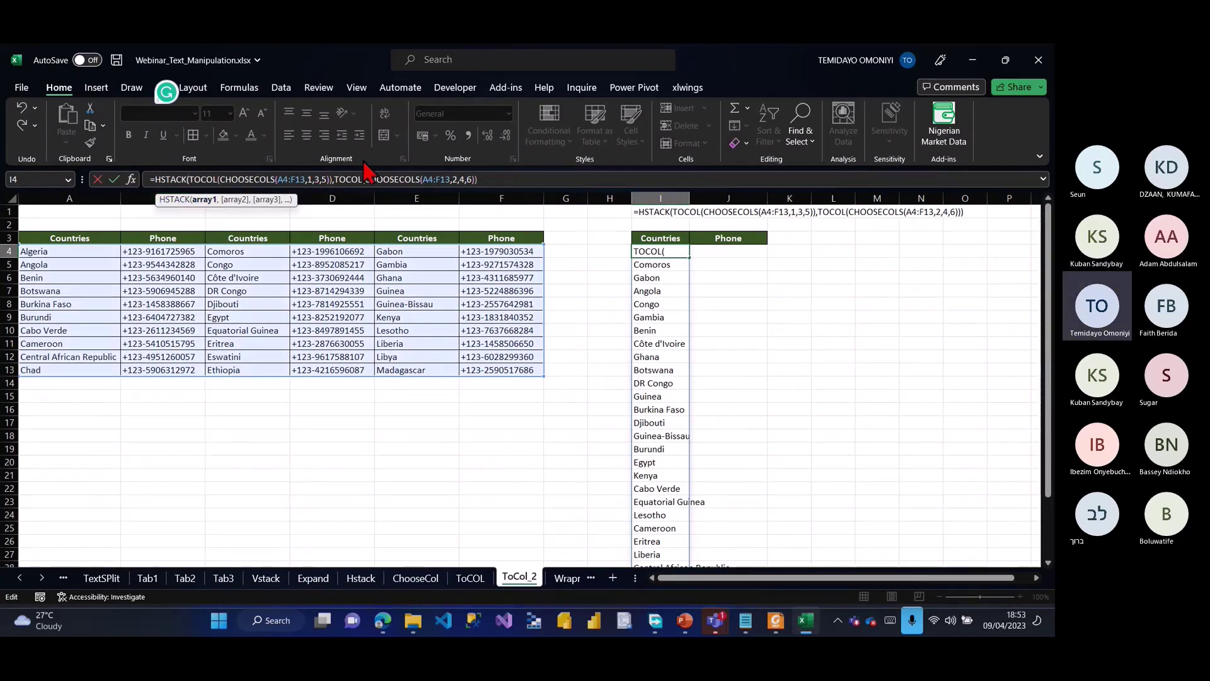
pyautogui.click(334, 180)
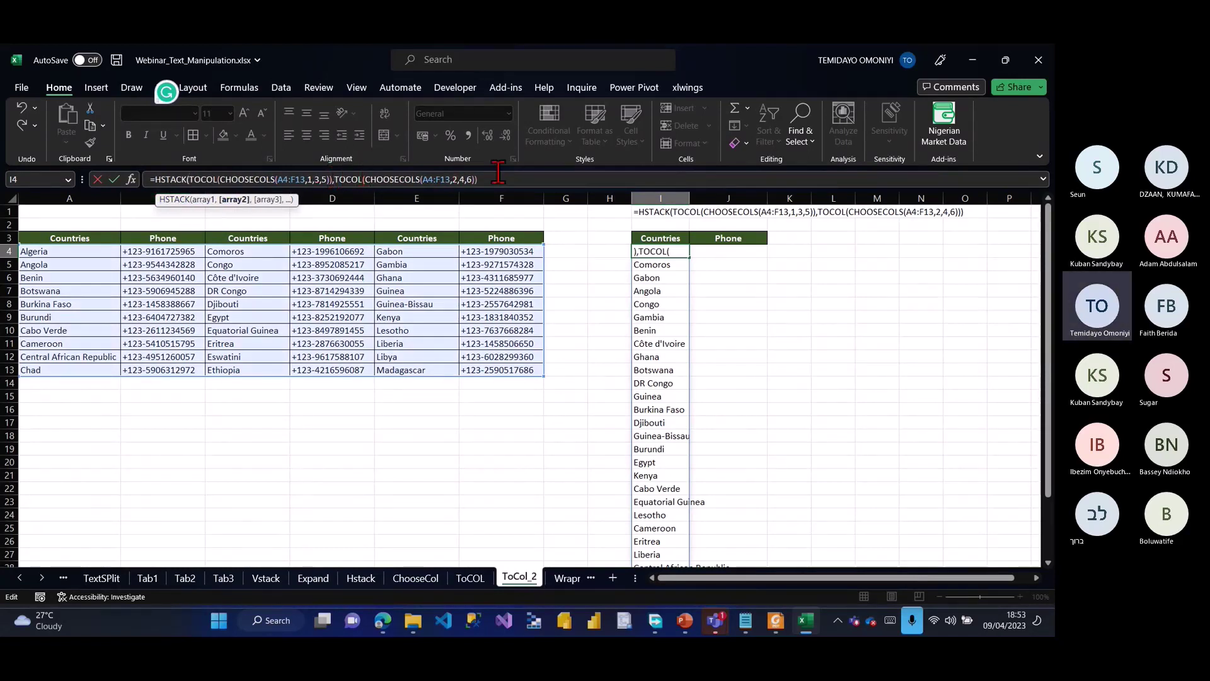
pyautogui.click(503, 180)
pyautogui.write(')')
pyautogui.press('Return')
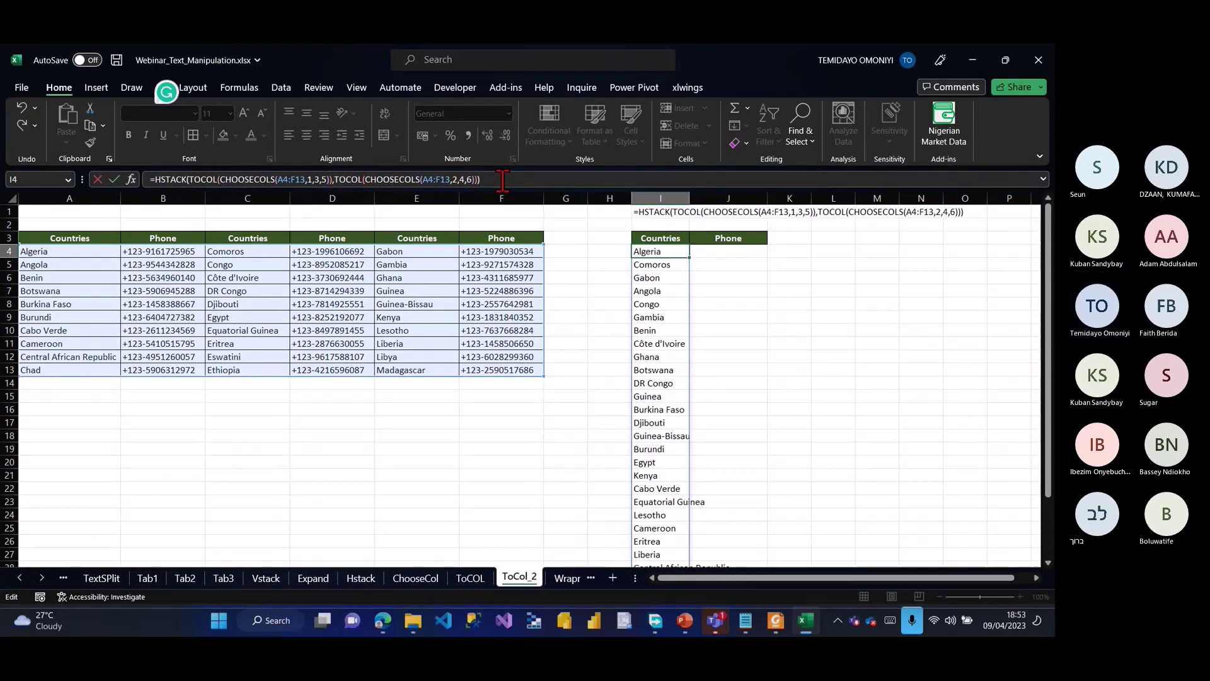
# Step: Apply all borders to the whole spilled Countries and Phone result, I4:J33
pyautogui.scroll(-10, 726, 326)
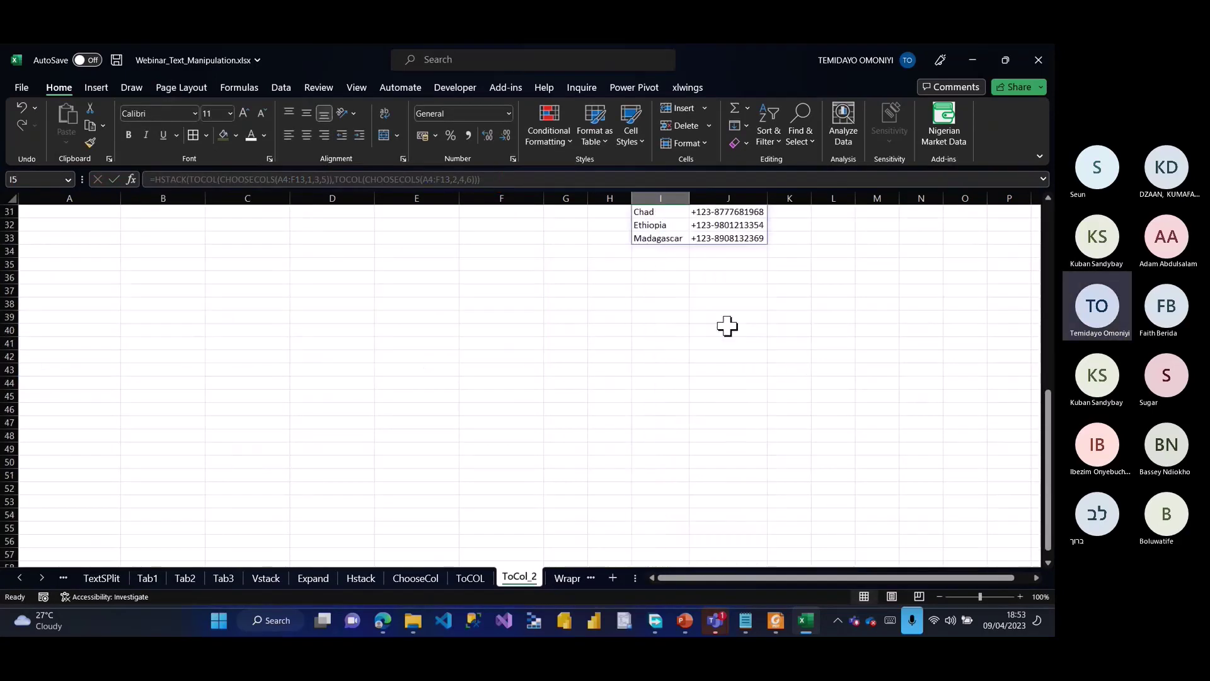
pyautogui.scroll(10, 727, 325)
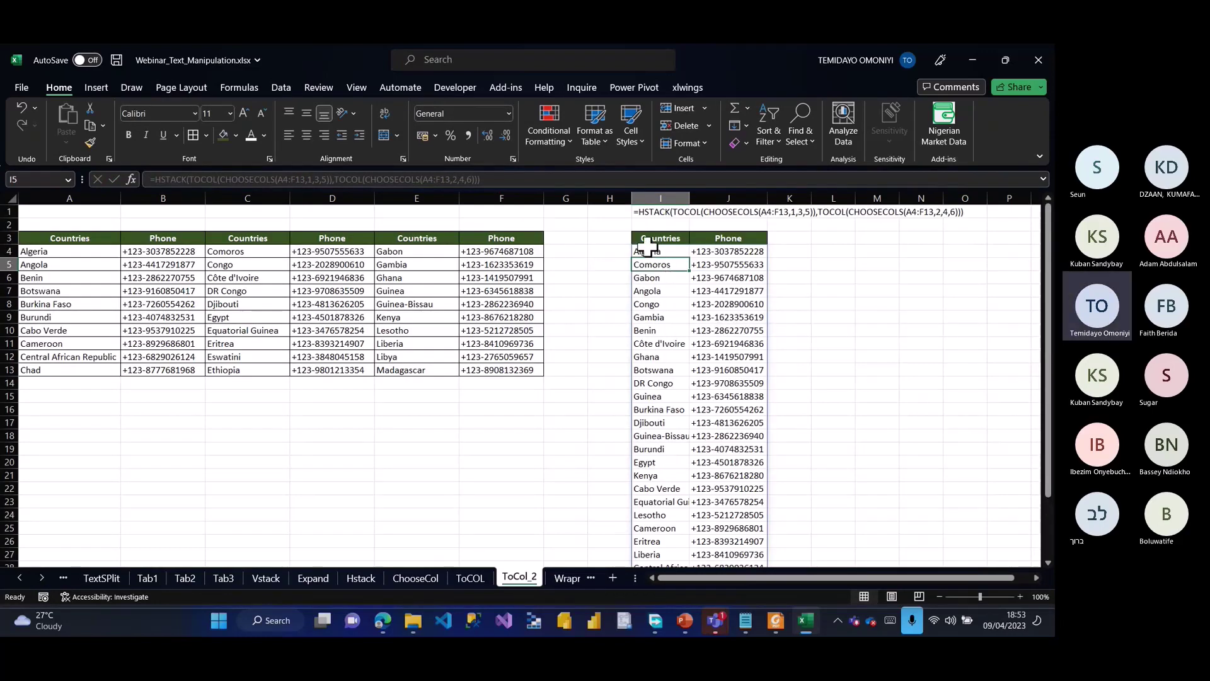
pyautogui.click(647, 249)
pyautogui.hotkey('ctrl', 'shift', 'Right')
pyautogui.hotkey('ctrl', 'shift', 'Down')
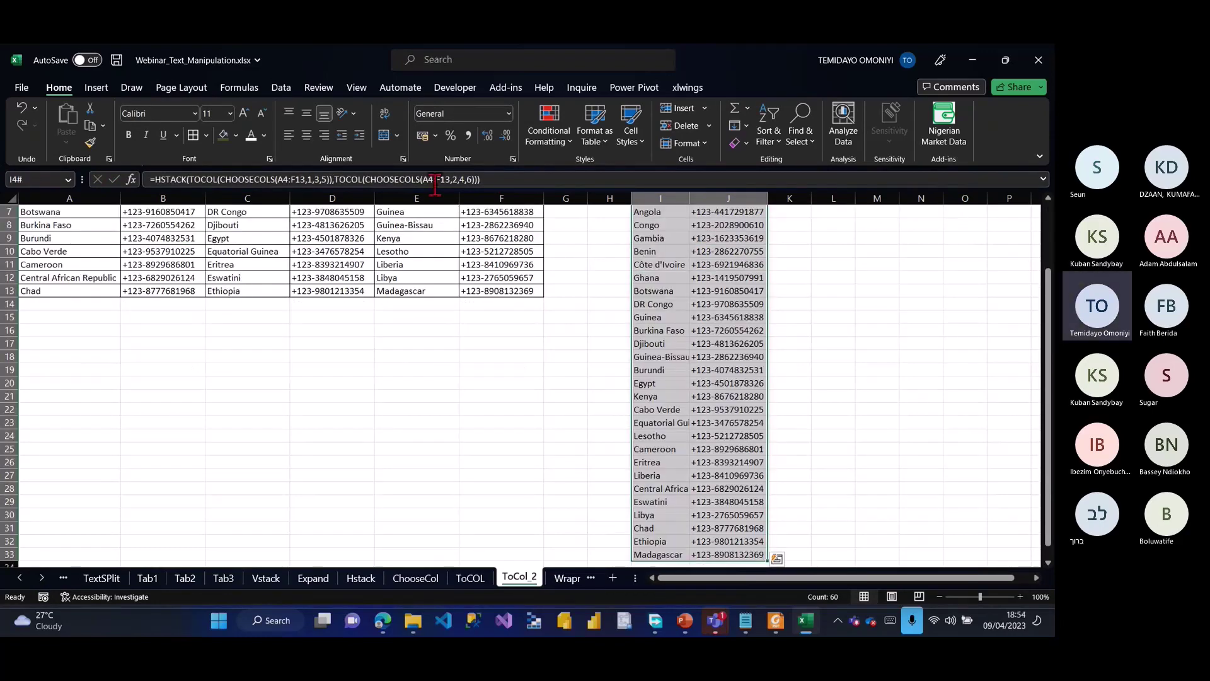
pyautogui.click(192, 138)
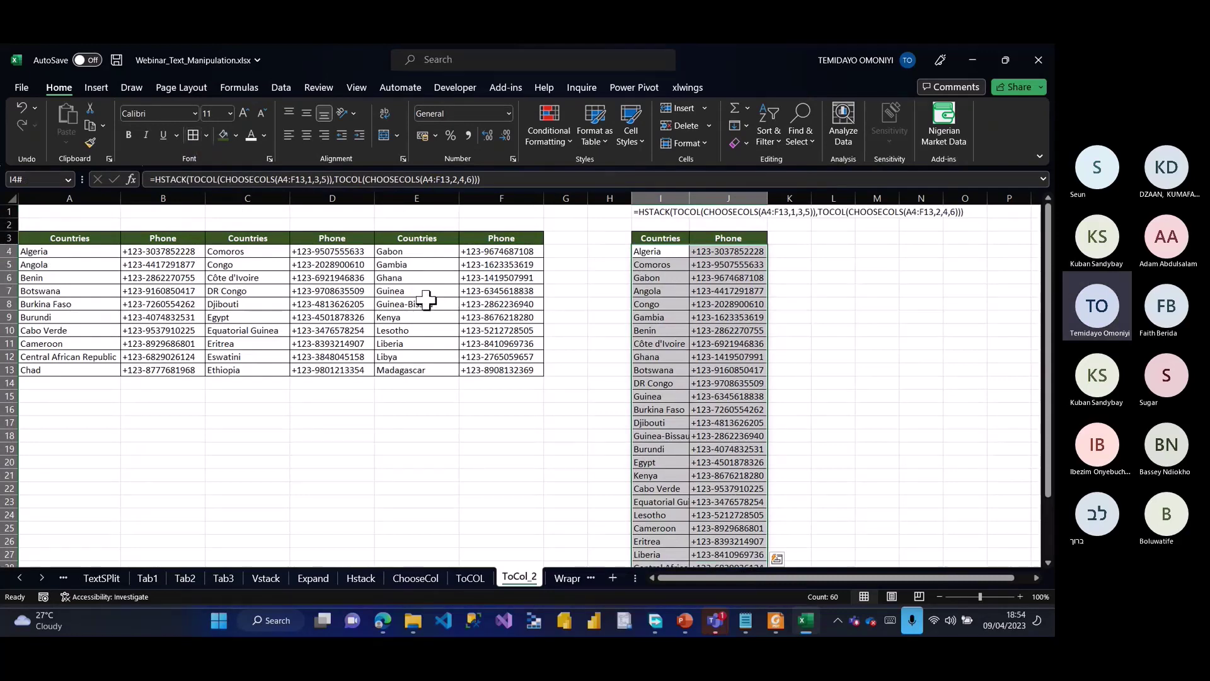
# Step: Check the meeting chat in Microsoft Teams and return to the Excel workbook
pyautogui.click(714, 621)
pyautogui.click(775, 516)
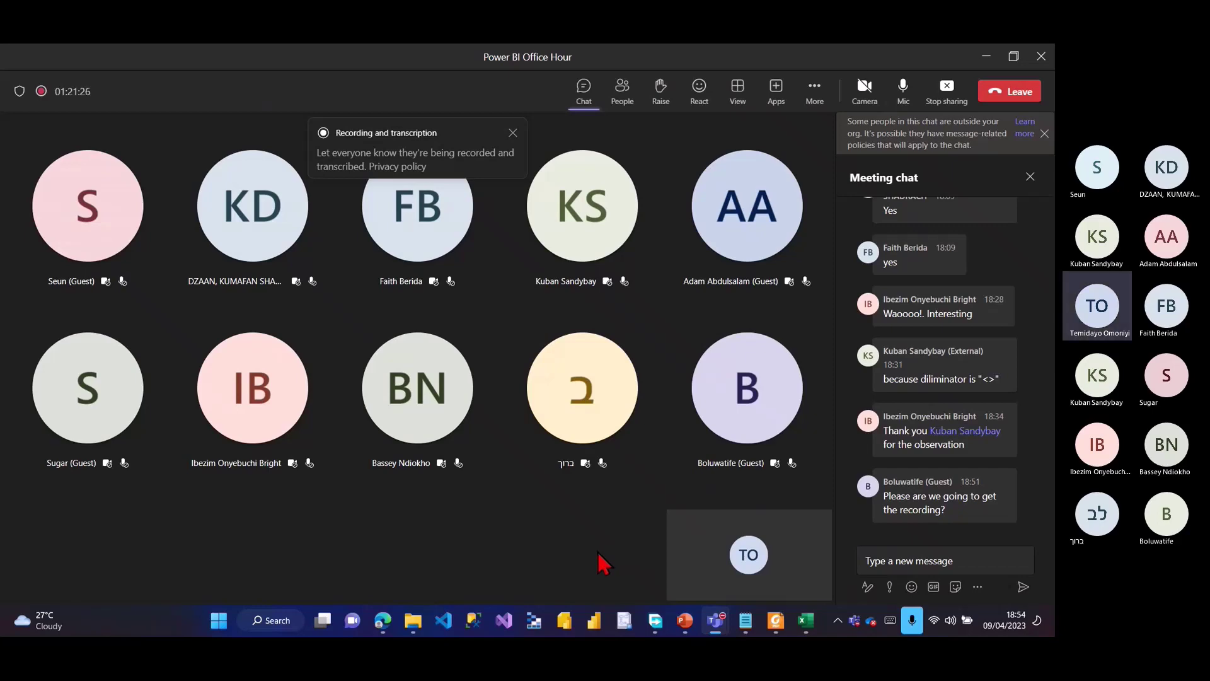
pyautogui.hotkey('alt', 'Tab')
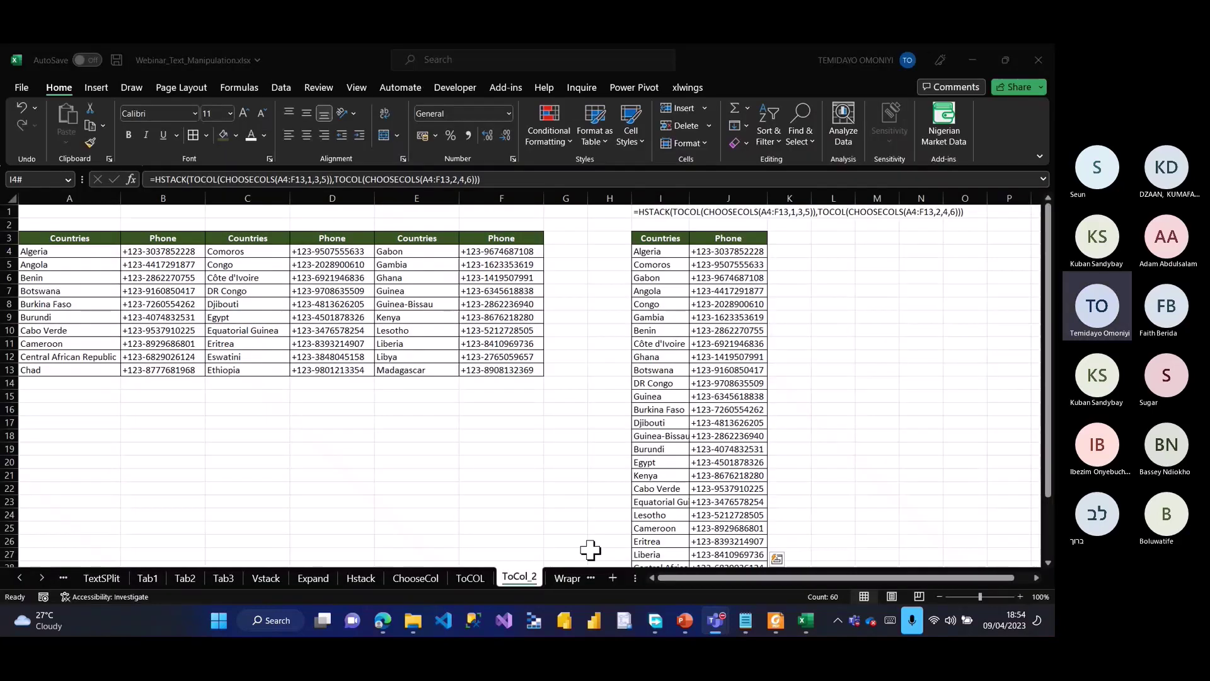
# Step: Look over the Wraprows sheet and go back to the ToCol_2 sheet to compare the two layouts
pyautogui.click(558, 581)
pyautogui.moveTo(558, 452); pyautogui.dragTo(490, 441)
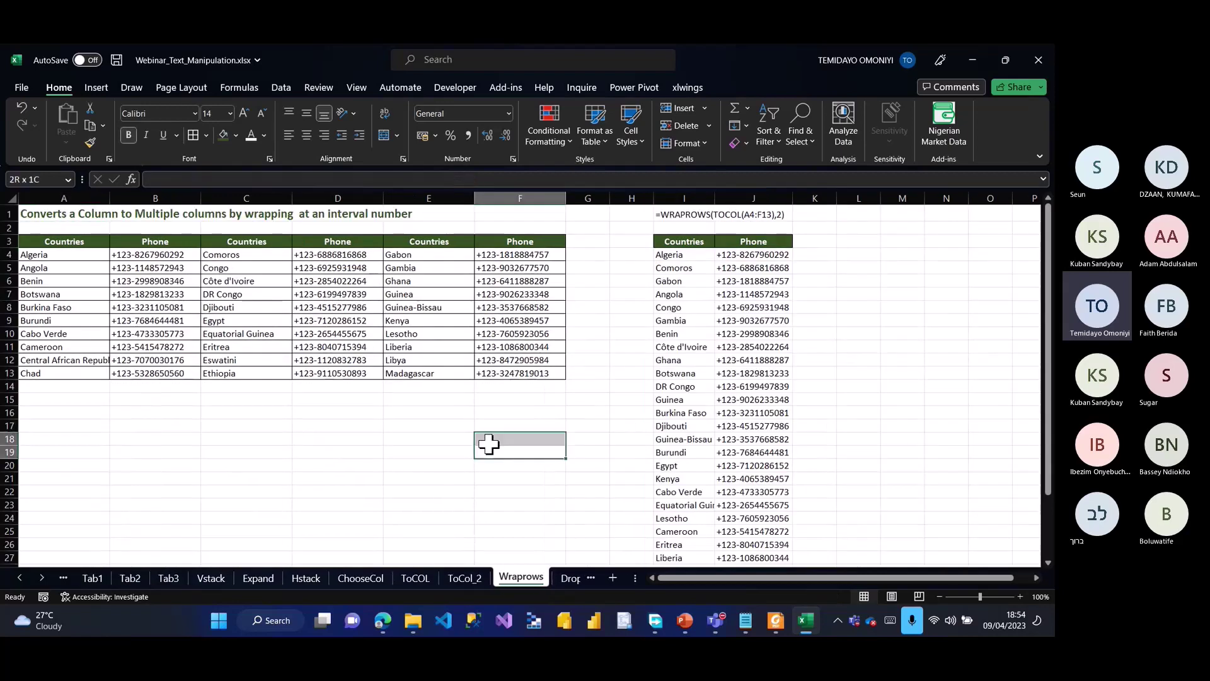
pyautogui.click(464, 578)
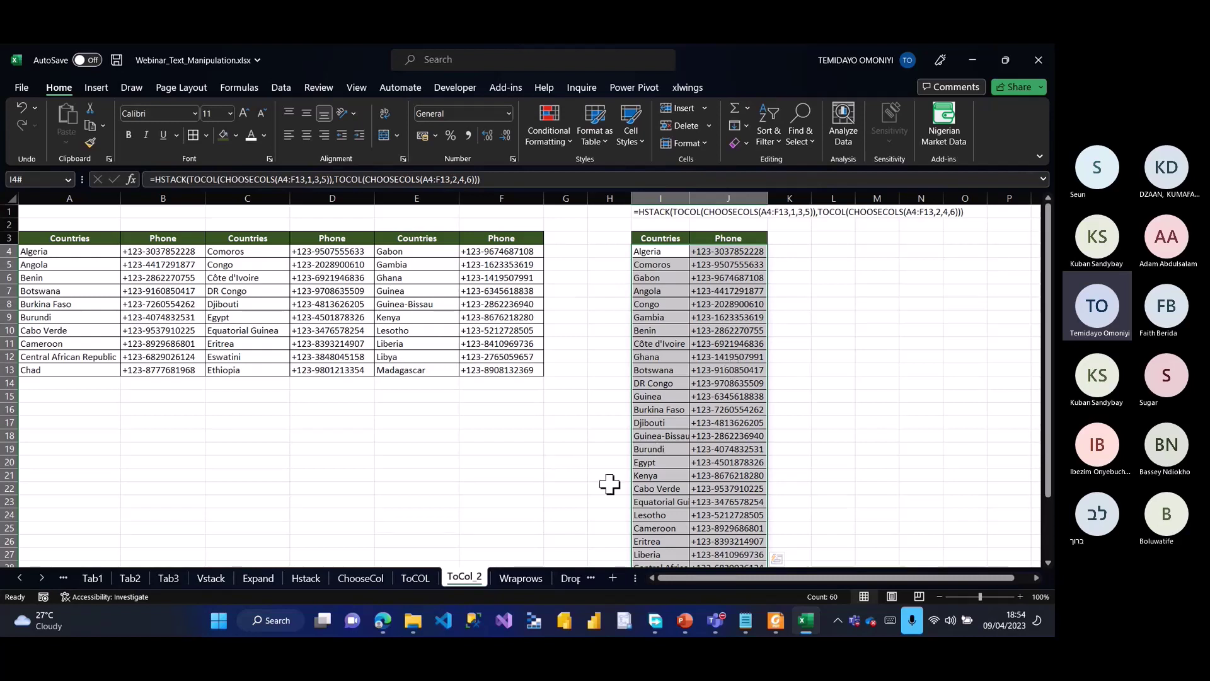
# Step: On the Wraprows sheet, clear the existing results under the Countries and Phone headers and begin a formula in I4
pyautogui.click(522, 578)
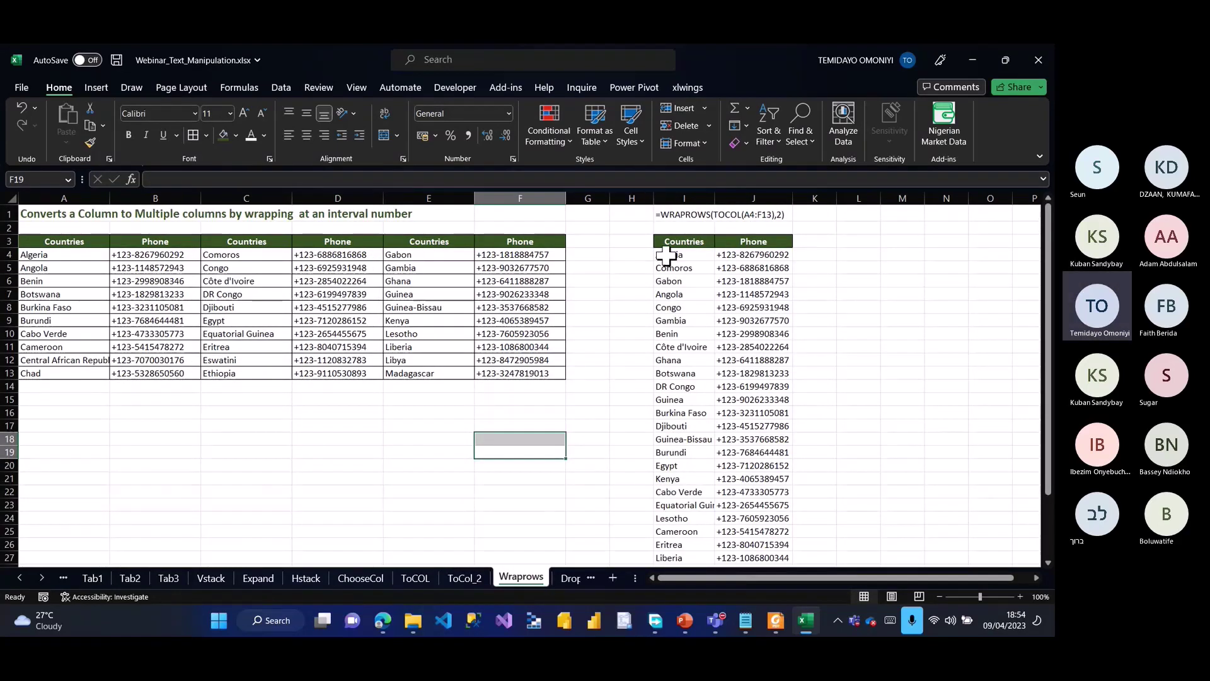
pyautogui.moveTo(666, 255); pyautogui.dragTo(753, 561)
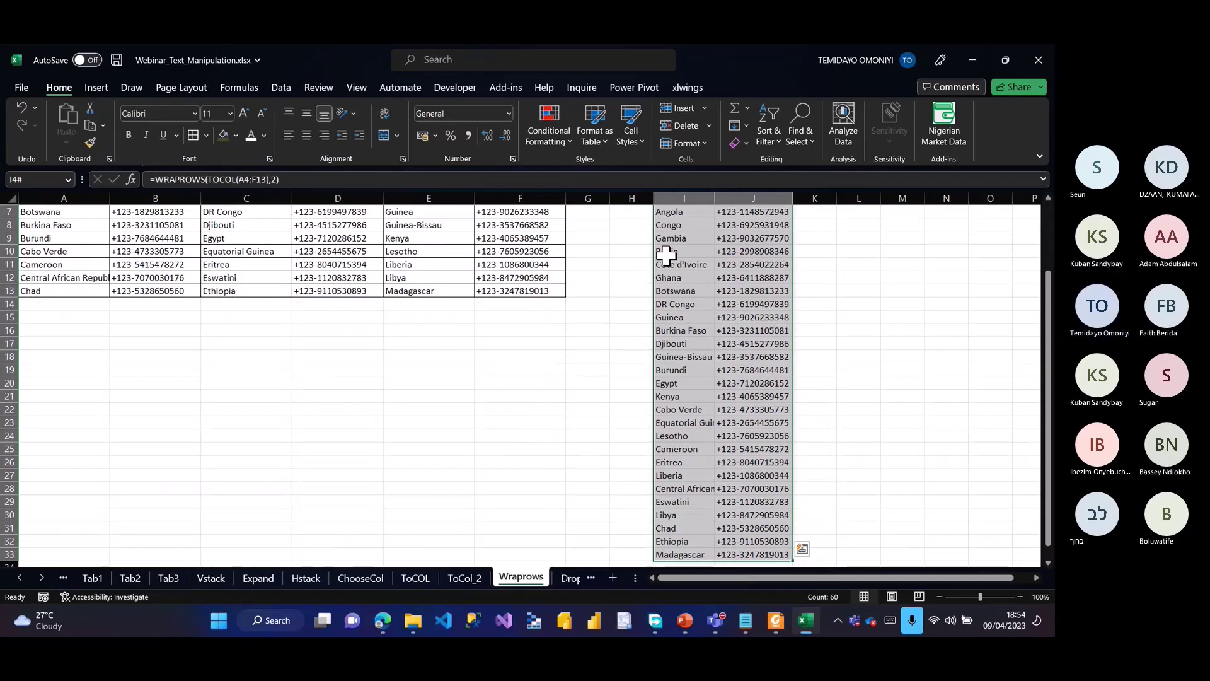
pyautogui.press('Delete')
pyautogui.click(661, 255)
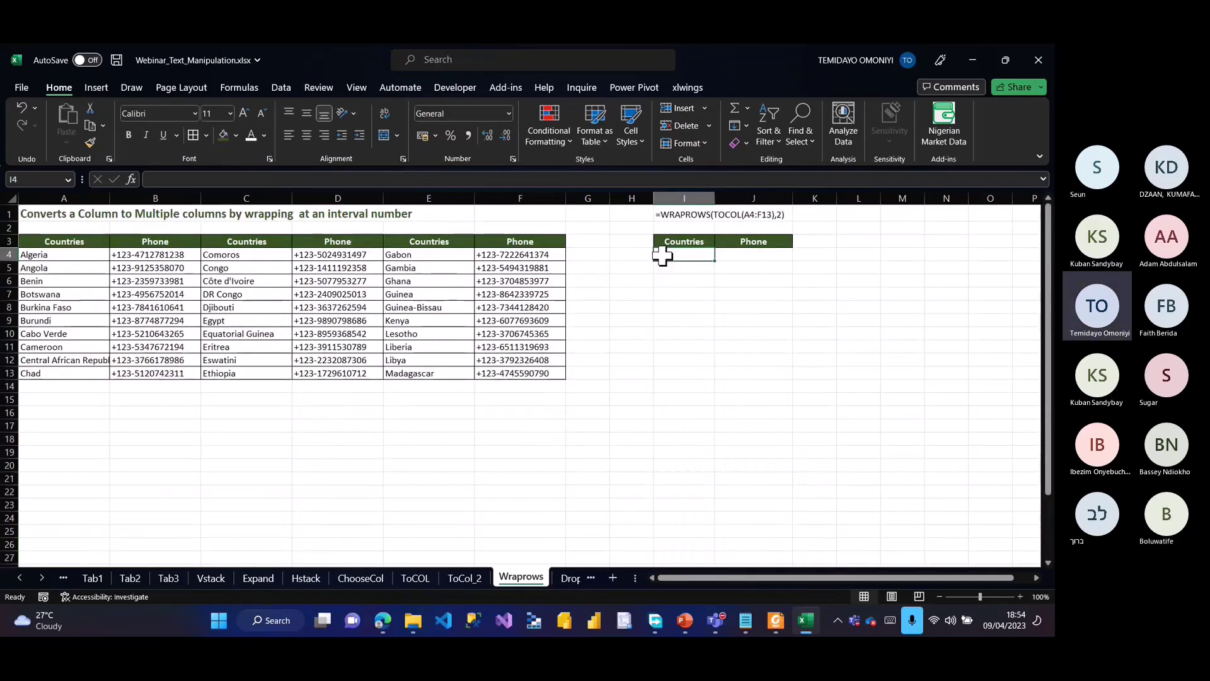
pyautogui.write('=')
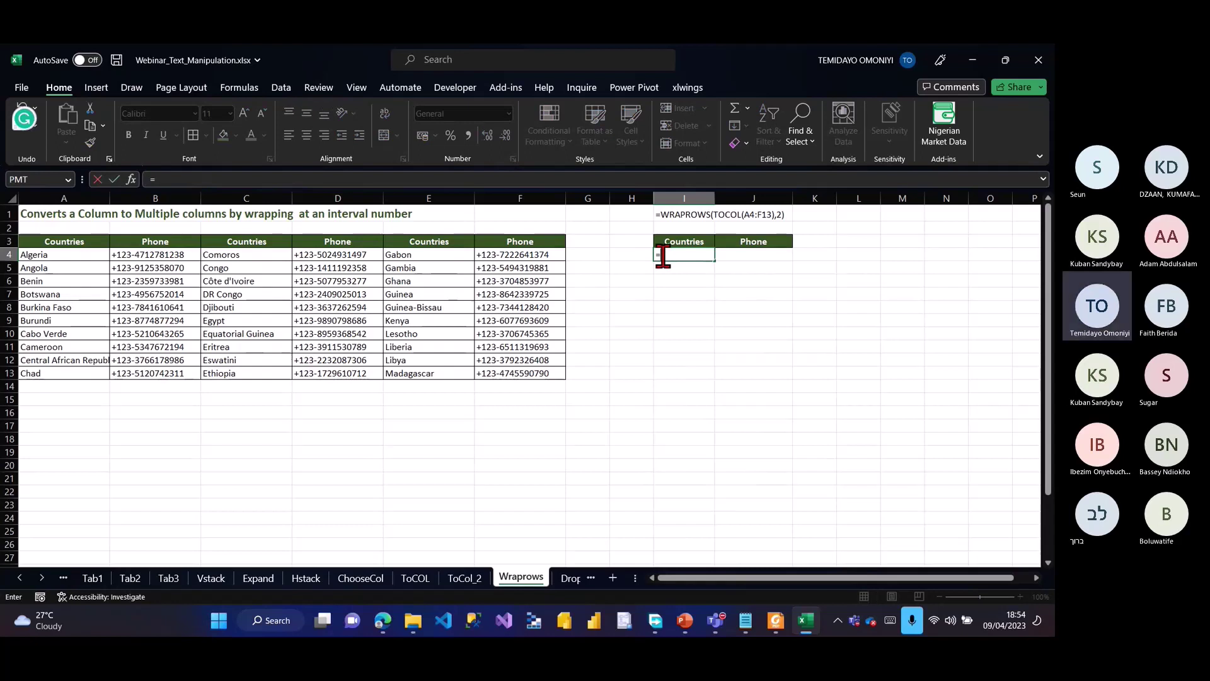
pyautogui.write('ch')
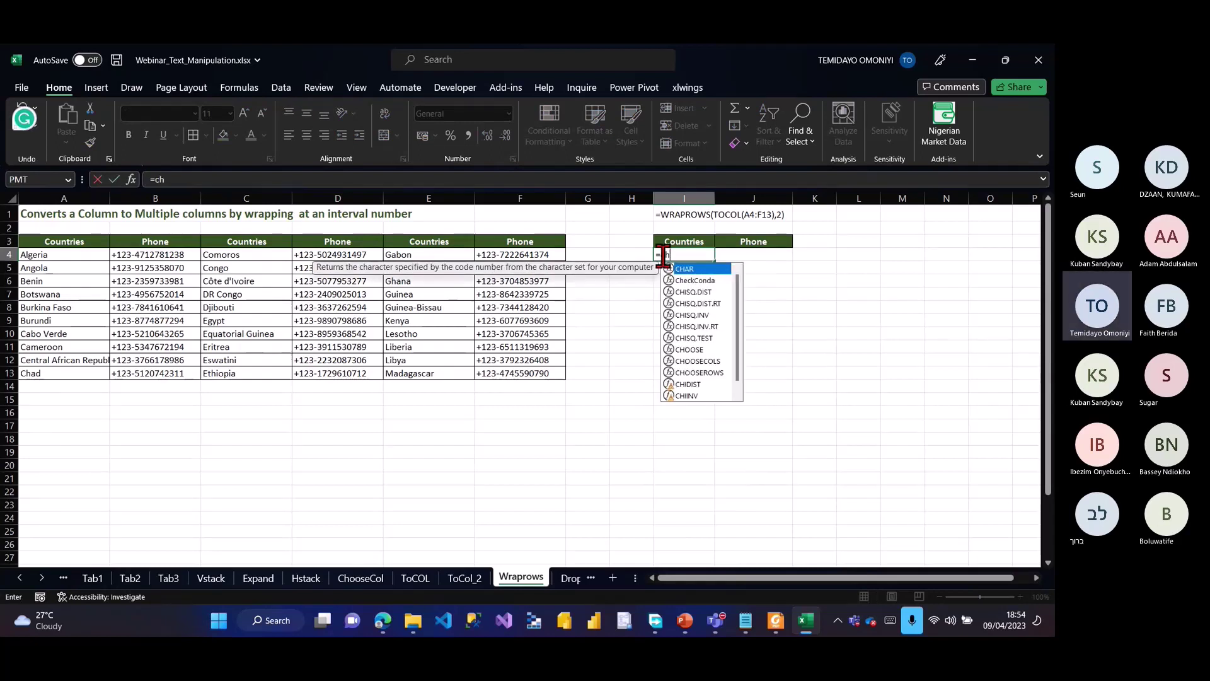
pyautogui.press('Down')
pyautogui.press('Down')
pyautogui.press('Down')
pyautogui.press('Down')
pyautogui.press('Down')
pyautogui.press('Down')
pyautogui.press('Down')
pyautogui.press('Down')
pyautogui.press('Tab')
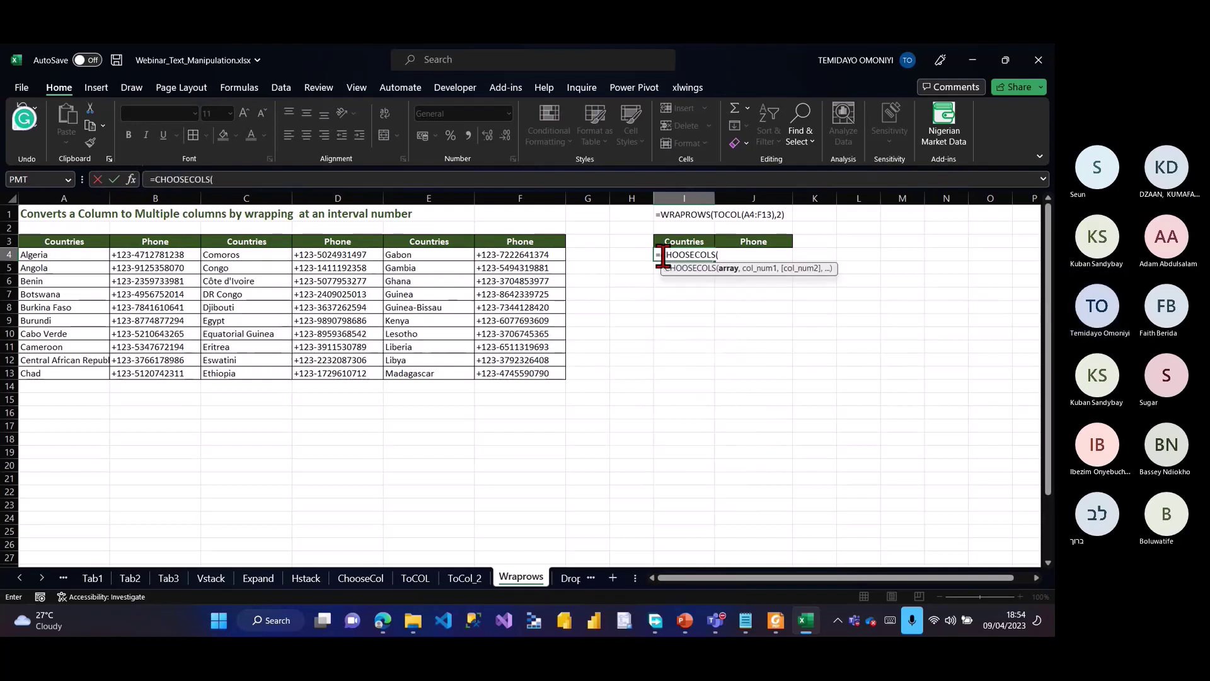
pyautogui.click(69, 255)
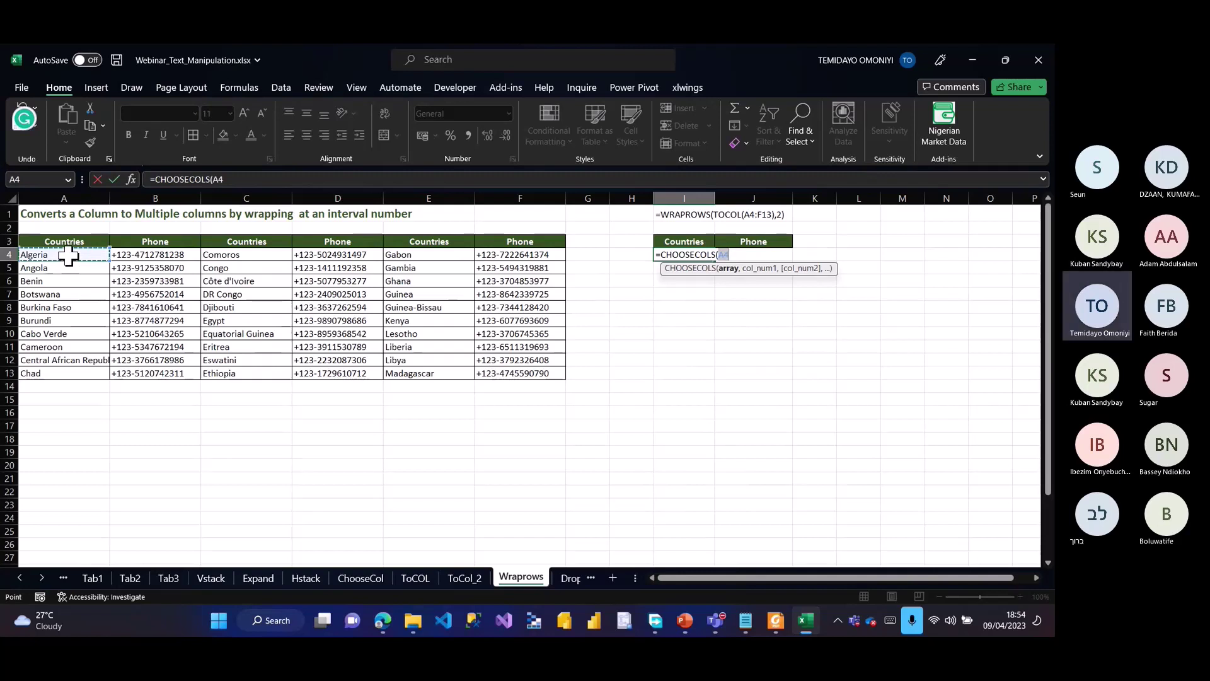
pyautogui.press('BackSpace')
pyautogui.press('BackSpace')
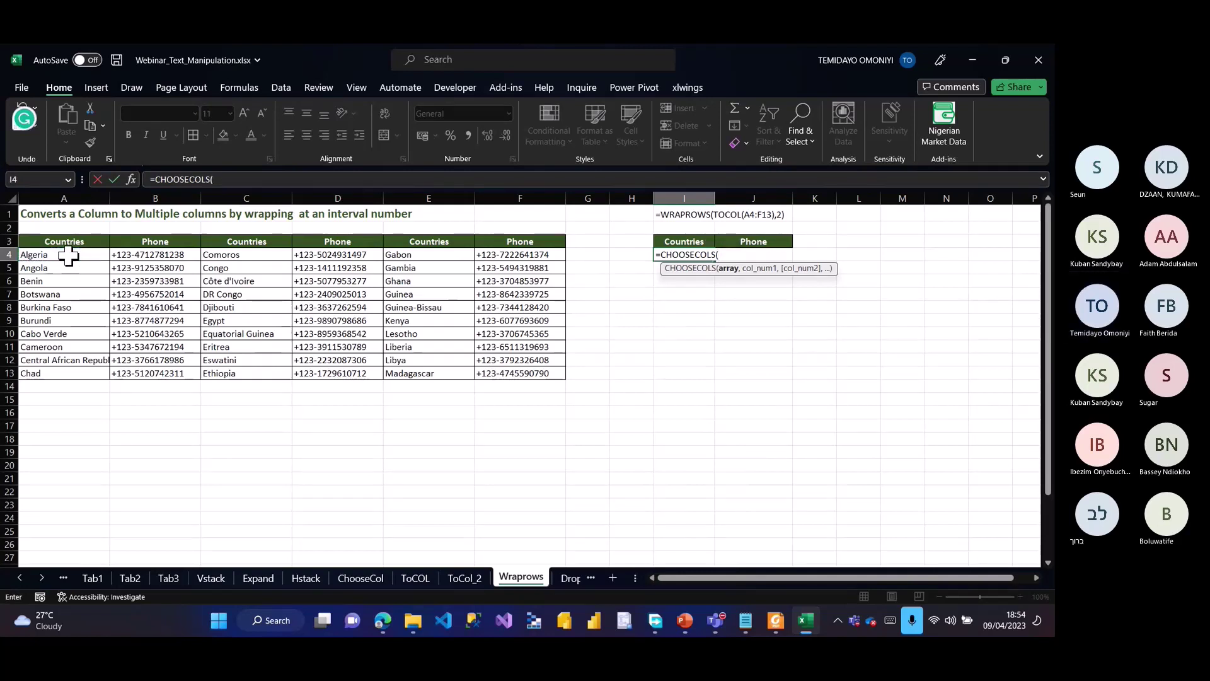
pyautogui.press('BackSpace')
pyautogui.press('BackSpace')
pyautogui.press('BackSpace')
pyautogui.press('BackSpace')
pyautogui.press('BackSpace')
pyautogui.press('BackSpace')
pyautogui.press('BackSpace')
pyautogui.press('BackSpace')
pyautogui.press('BackSpace')
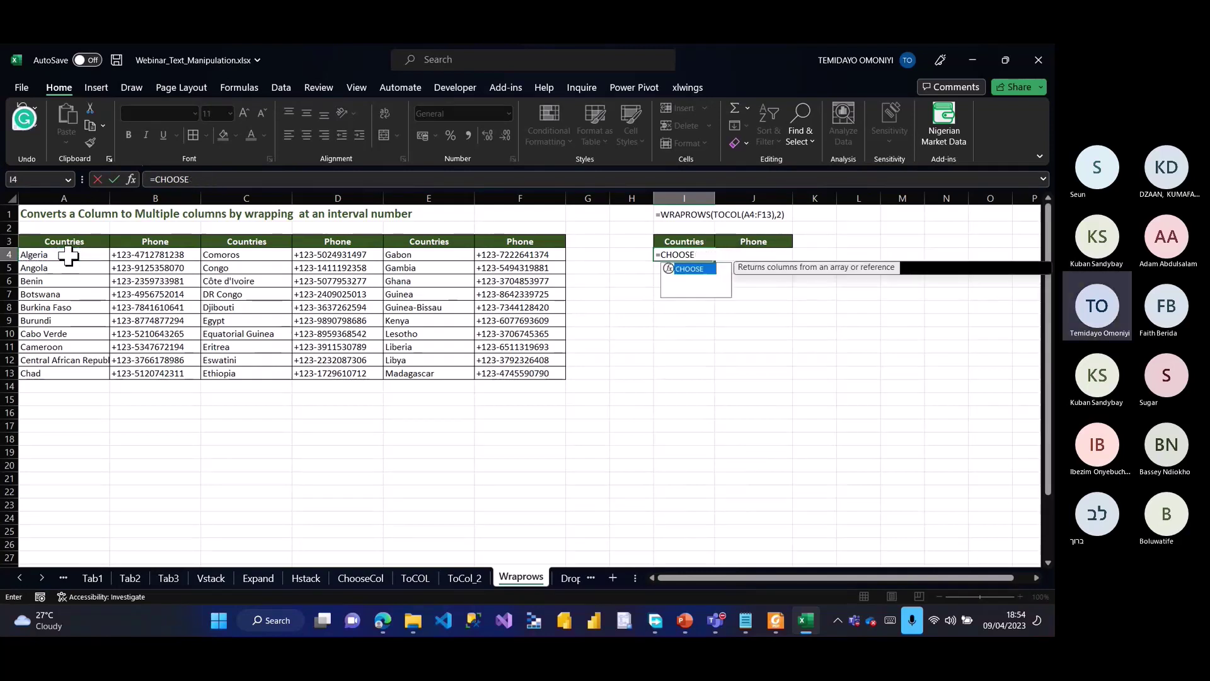
pyautogui.press('BackSpace')
pyautogui.press('BackSpace')
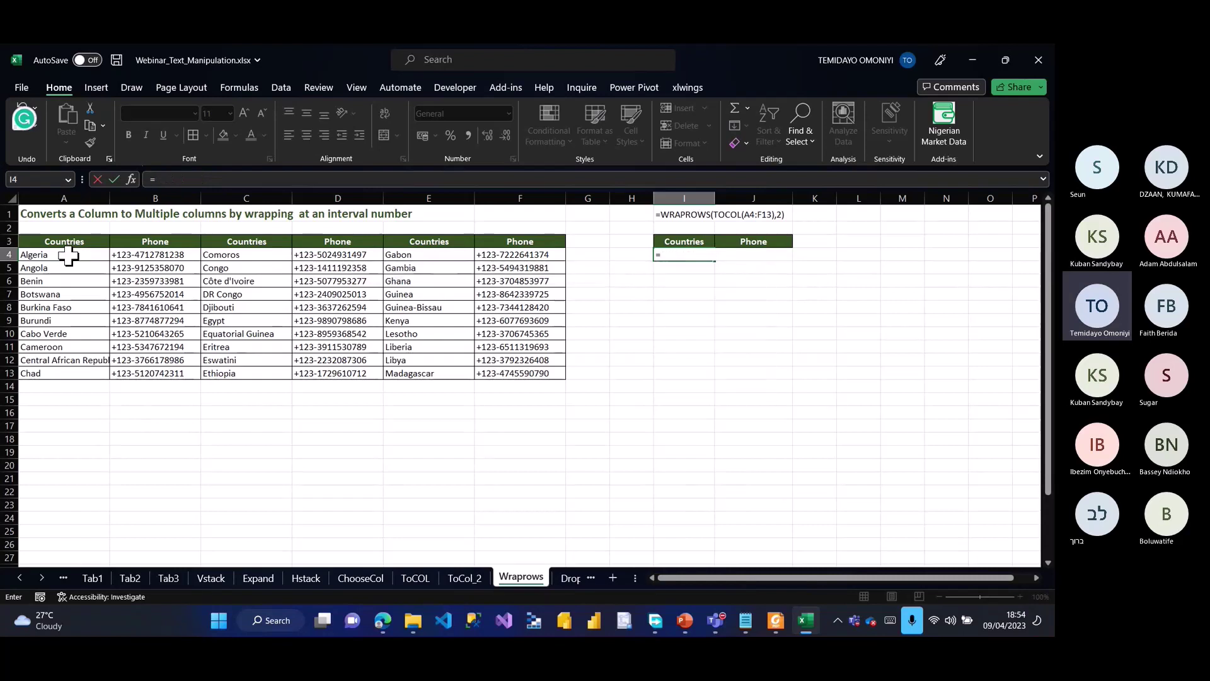
# Step: Complete the I4 formula as TOCOL of A4:F13 to stack the entire table into one column
pyautogui.write('toco')
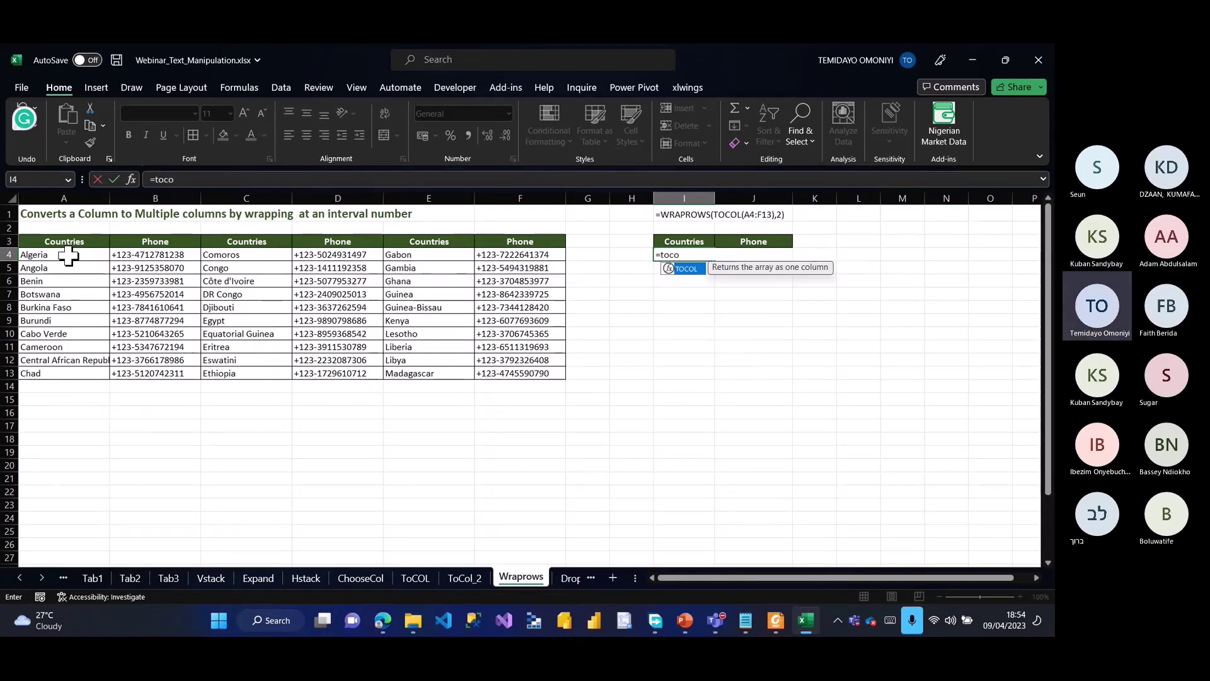
pyautogui.press('Tab')
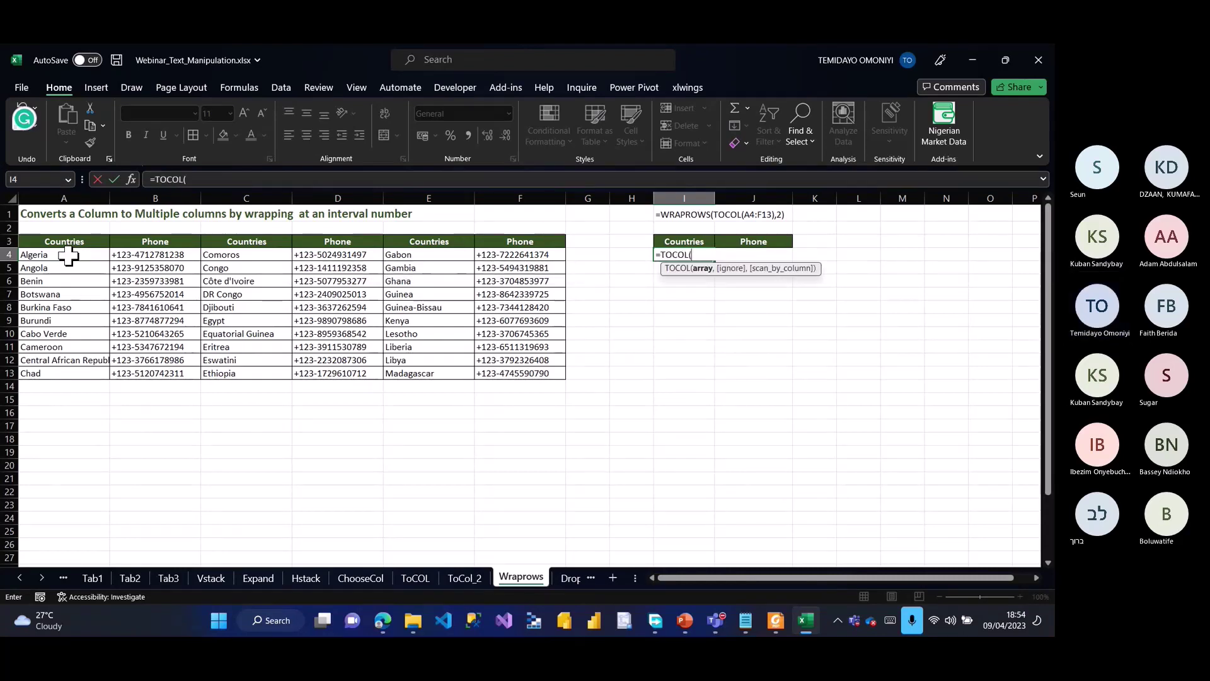
pyautogui.click(32, 256)
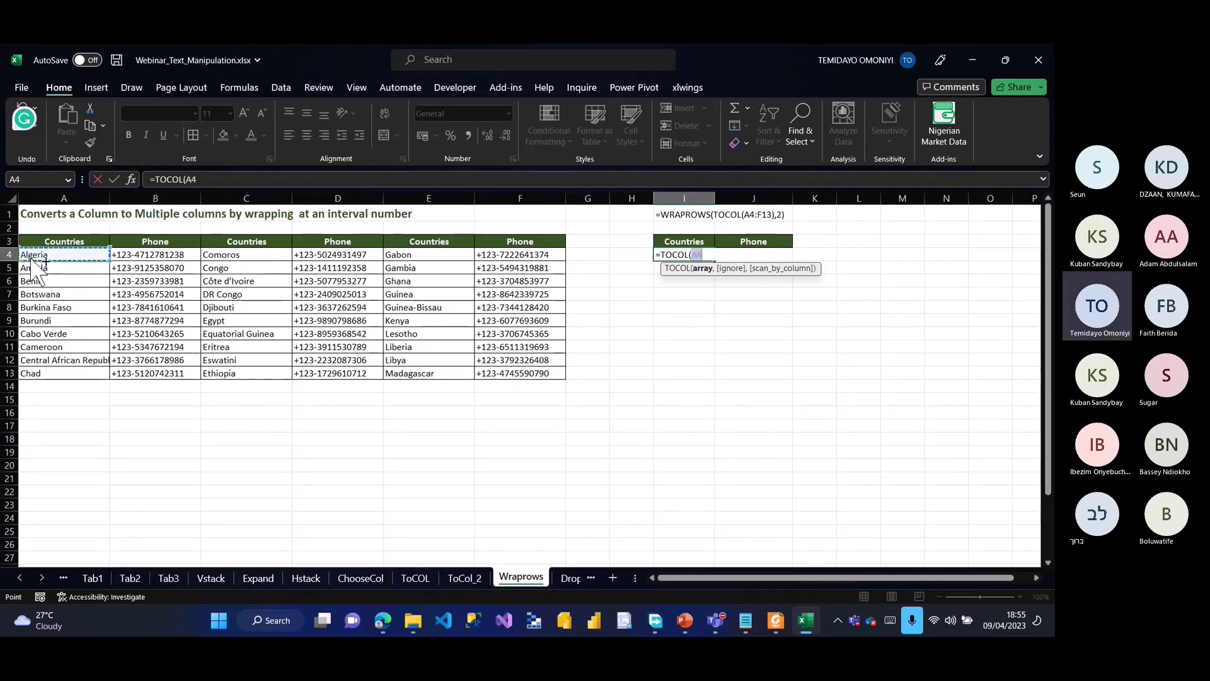
pyautogui.hotkey('ctrl', 'shift', 'Right')
pyautogui.hotkey('ctrl', 'shift', 'Down')
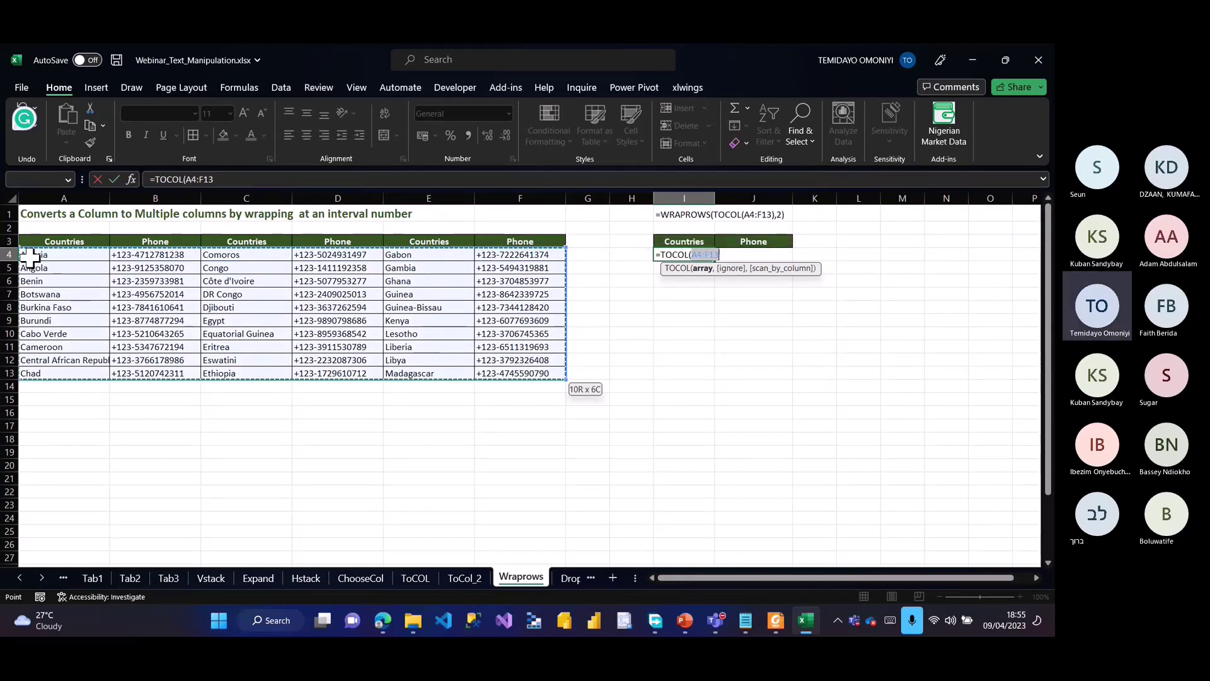
pyautogui.write(')')
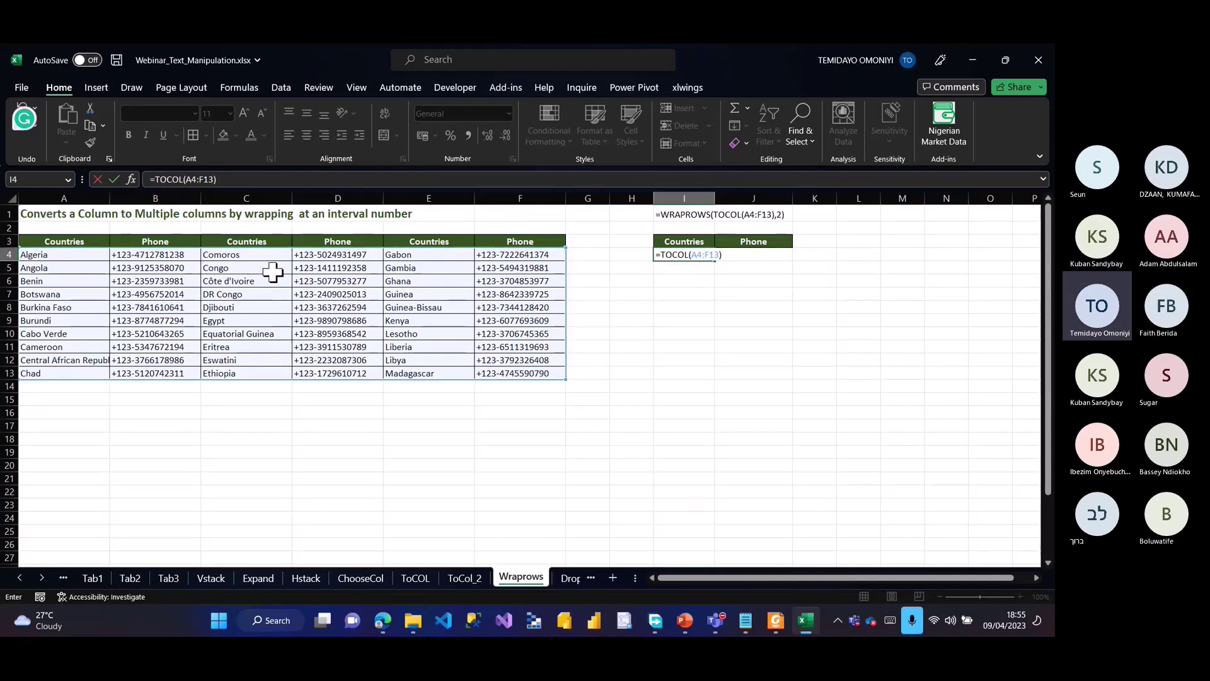
pyautogui.press('Return')
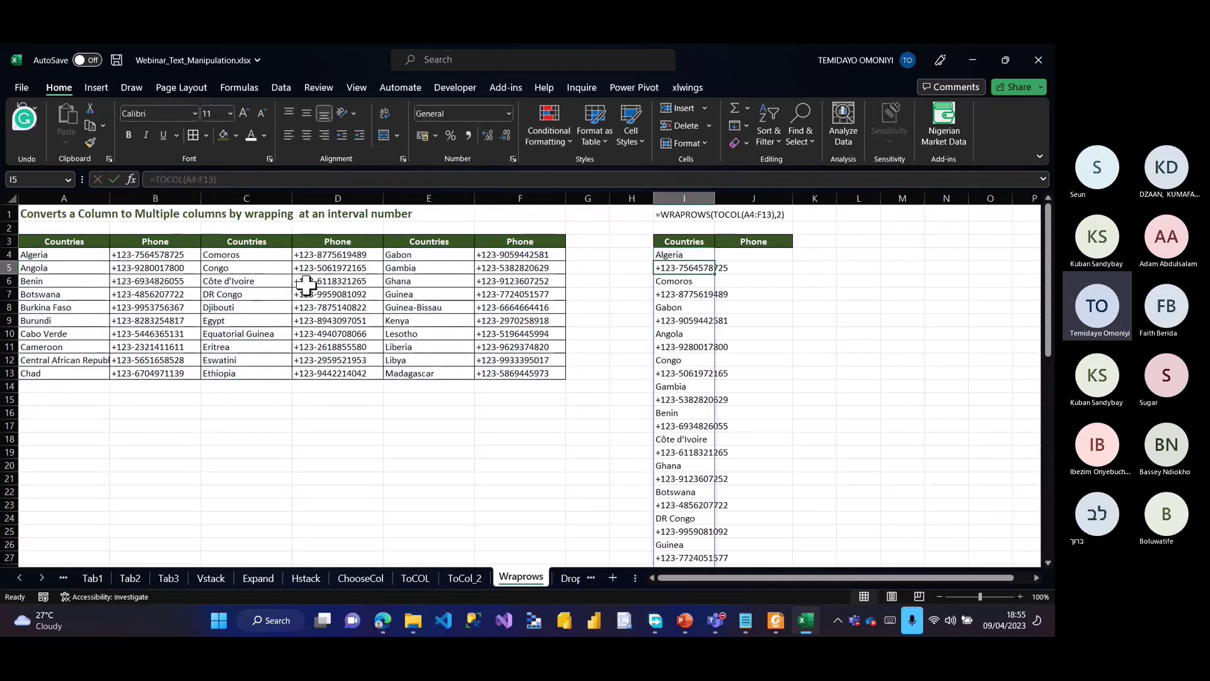
# Step: Wrap the TOCOL formula in I4 with WRAPROWS and a wrap count of 2, giving =WRAPROWS(TOCOL(A4:F13),2)
pyautogui.click(687, 254)
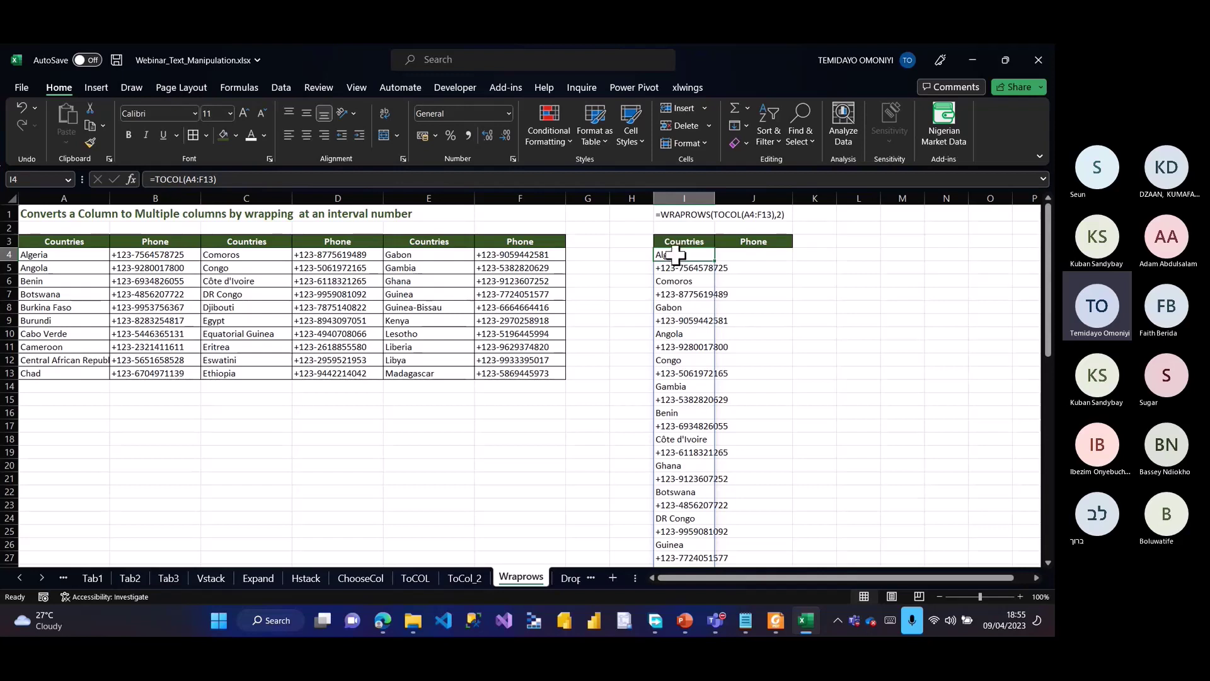
pyautogui.click(155, 179)
pyautogui.write('wr')
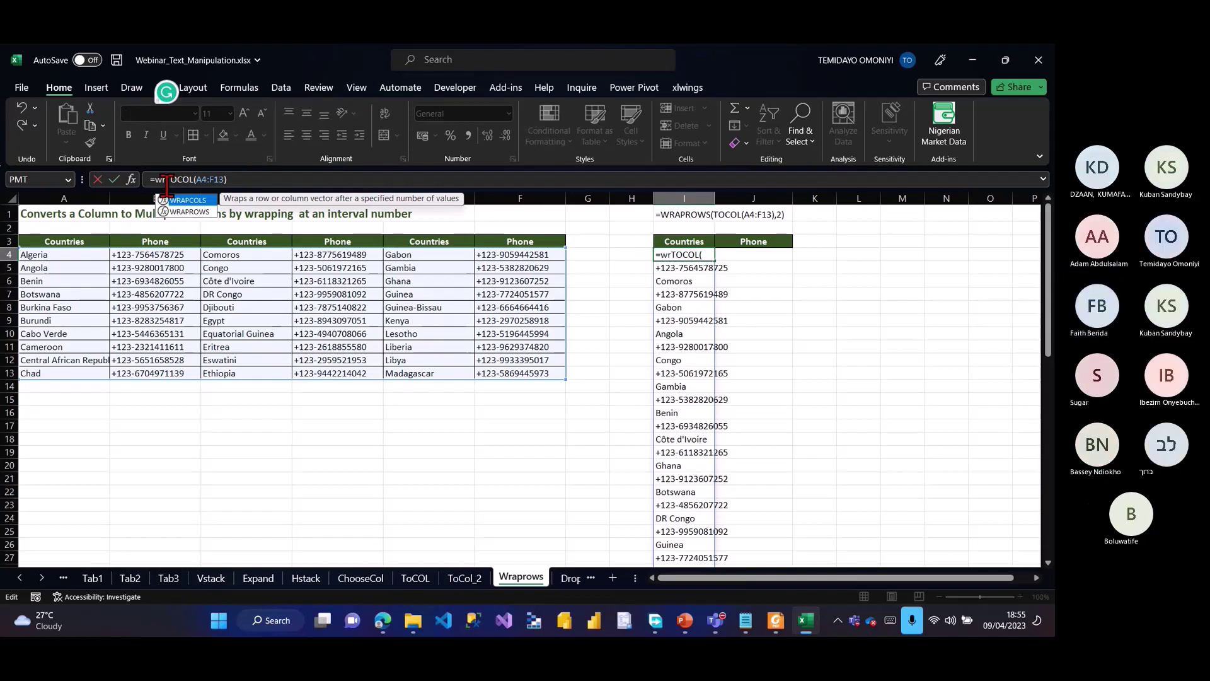
pyautogui.write('a')
pyautogui.press('Down')
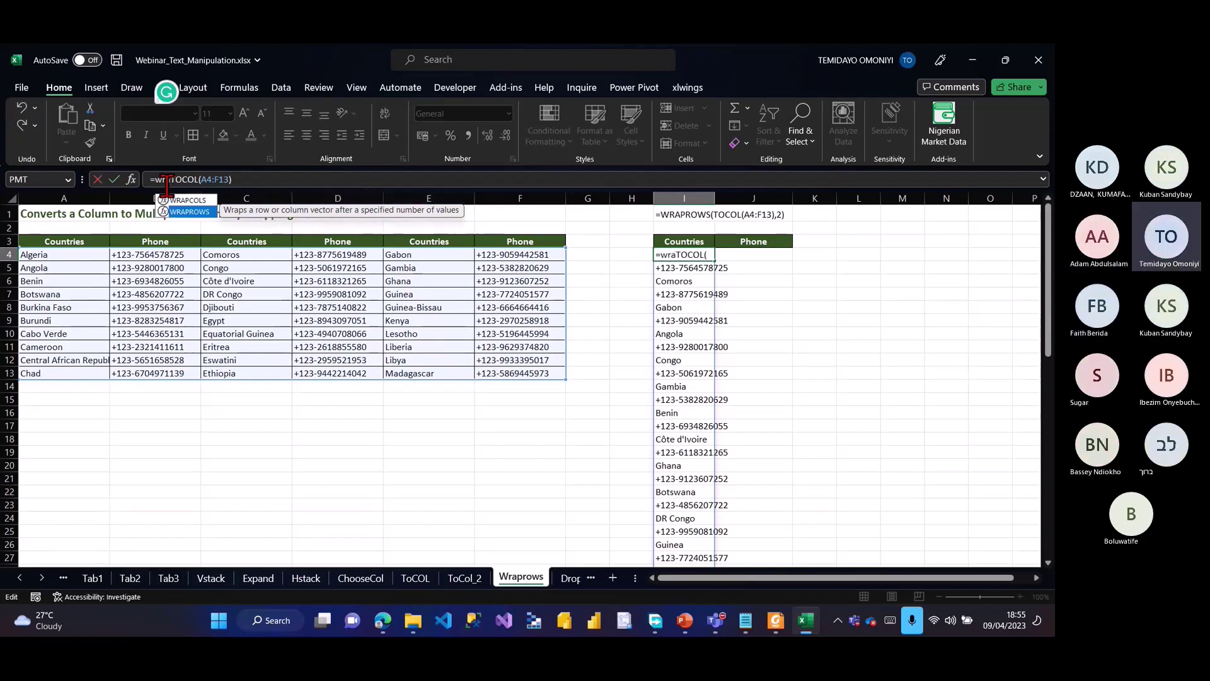
pyautogui.press('Tab')
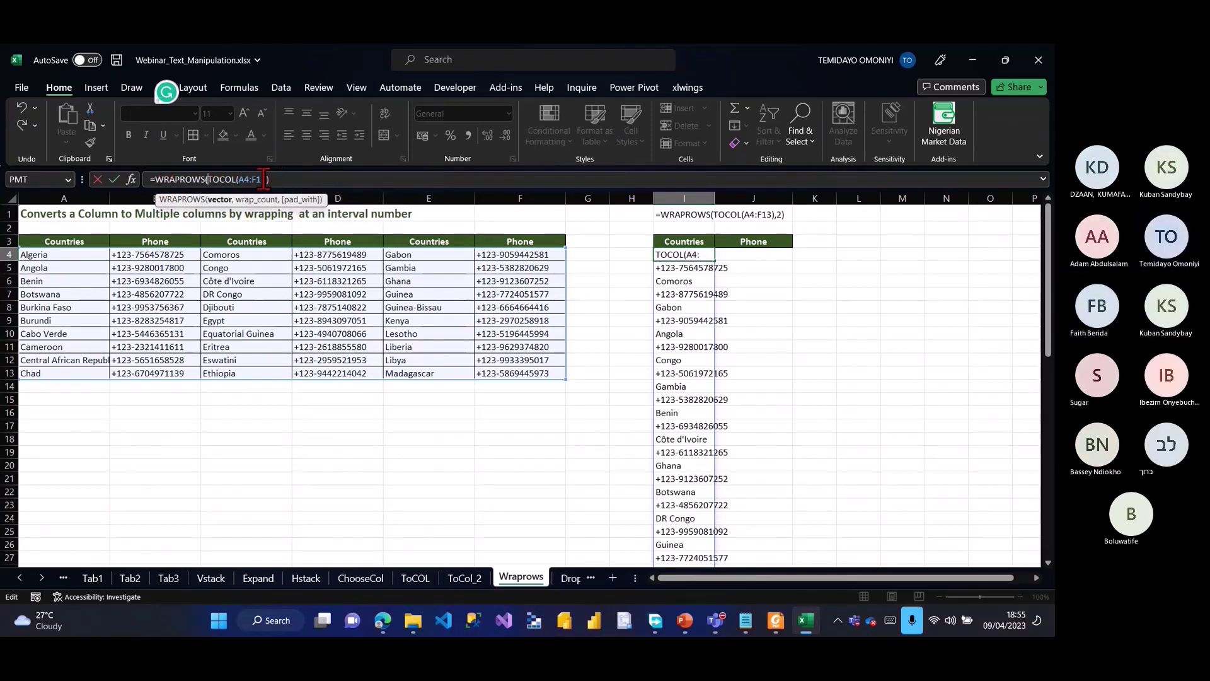
pyautogui.write('),')
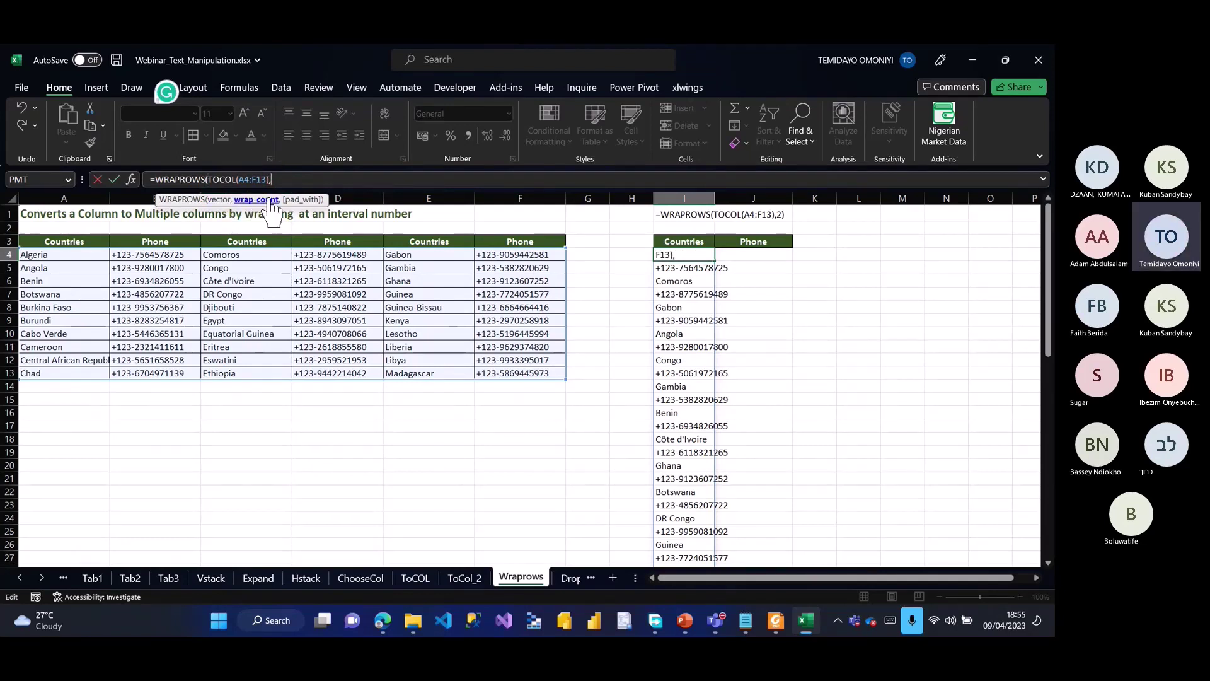
pyautogui.write('2')
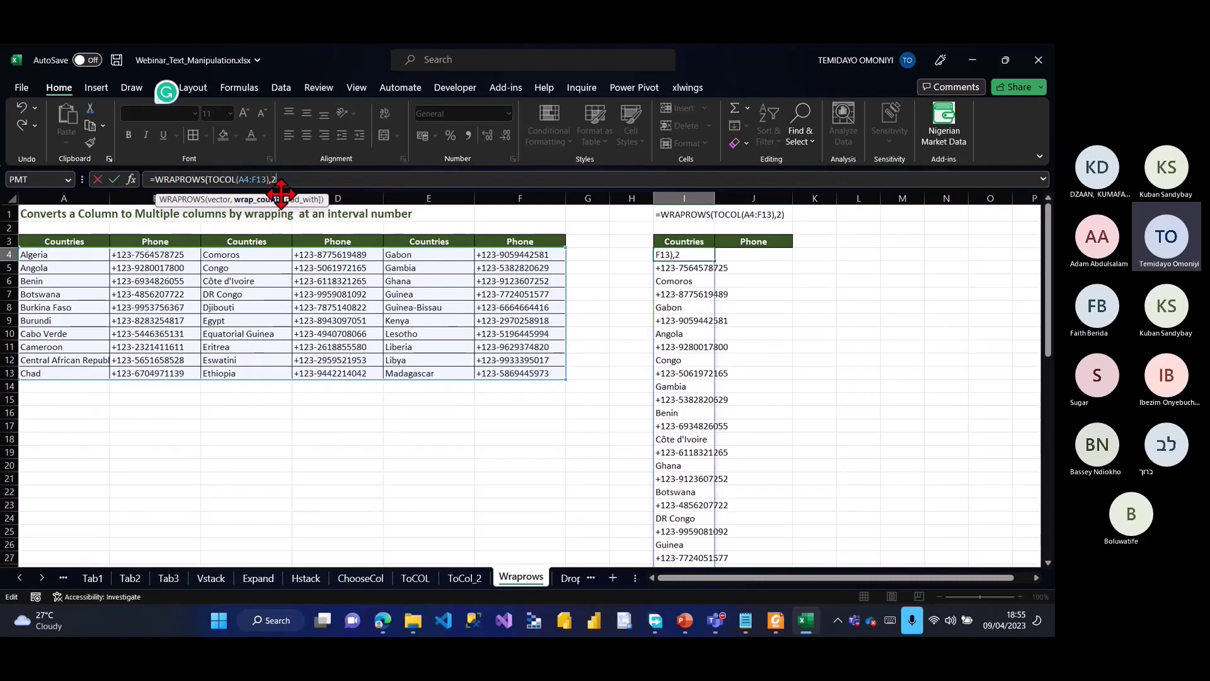
pyautogui.write(')')
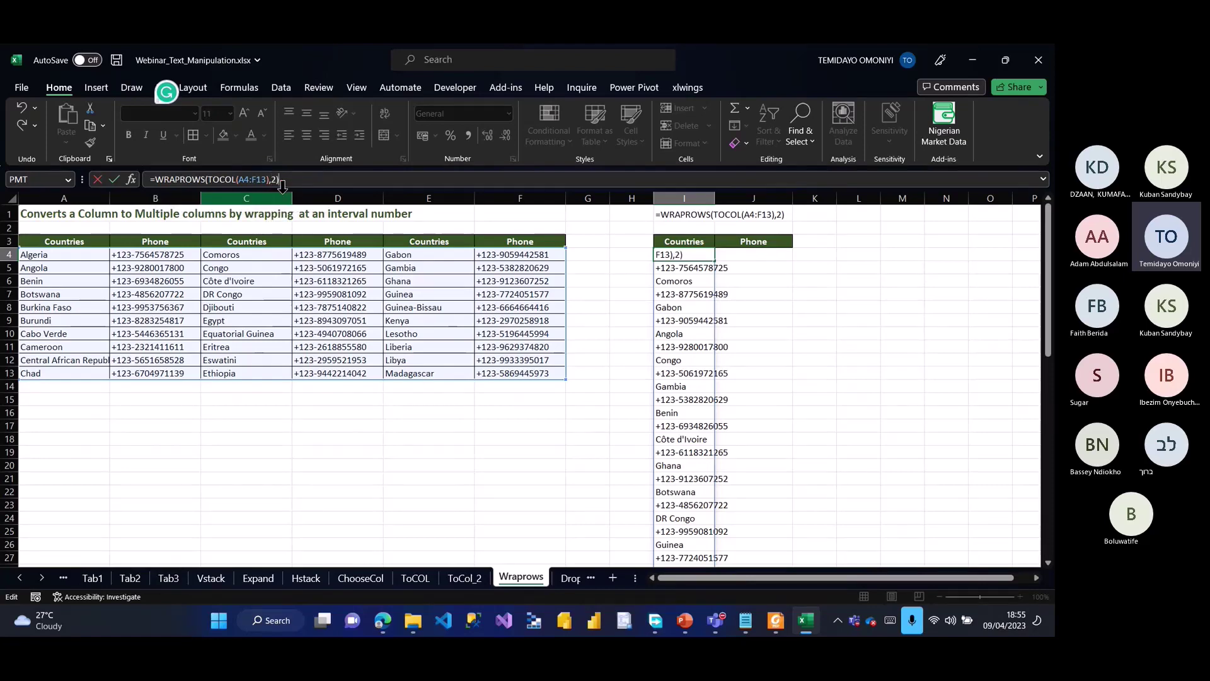
pyautogui.press('Return')
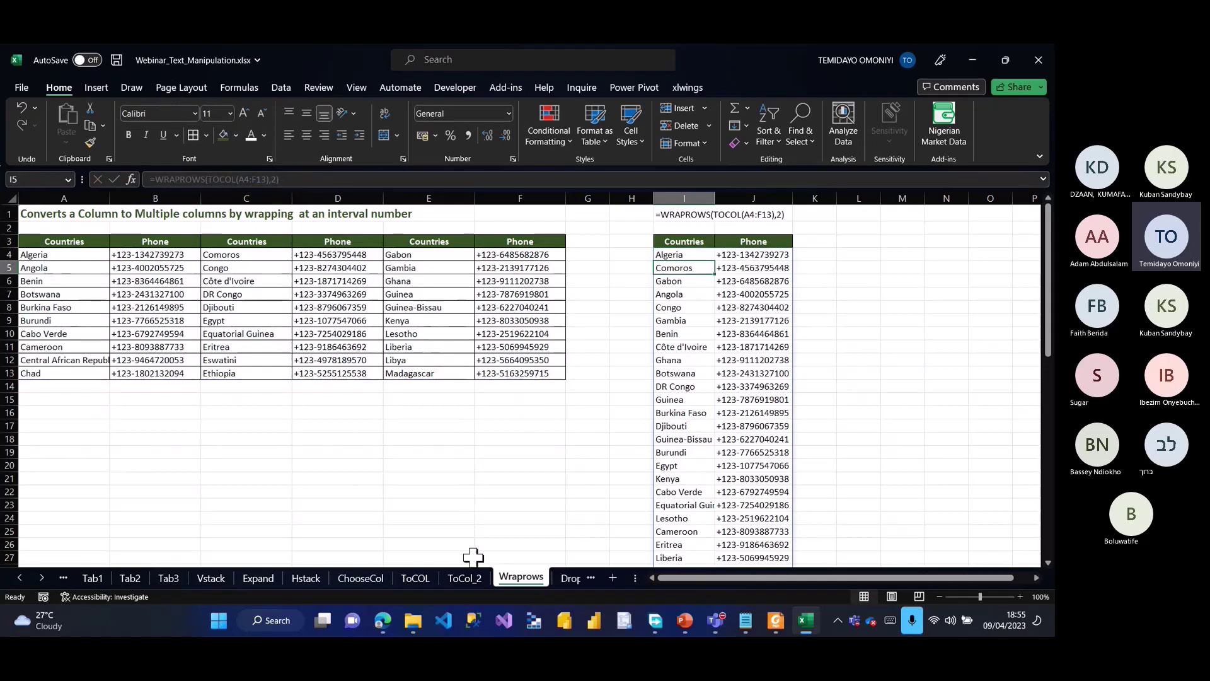
# Step: Copy the stacked Countries and Phone results with their headers, I3:J33, from the ToCol_2 sheet
pyautogui.click(465, 578)
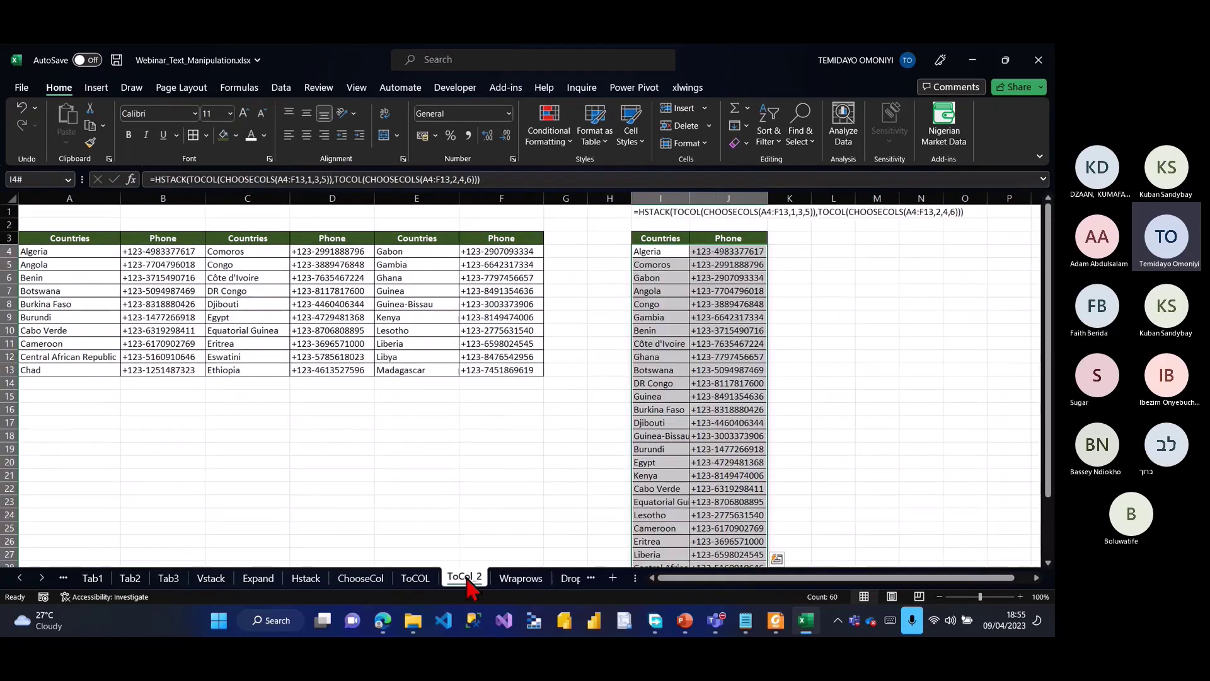
pyautogui.click(643, 240)
pyautogui.hotkey('ctrl', 'shift', 'Right')
pyautogui.hotkey('ctrl', 'shift', 'Down')
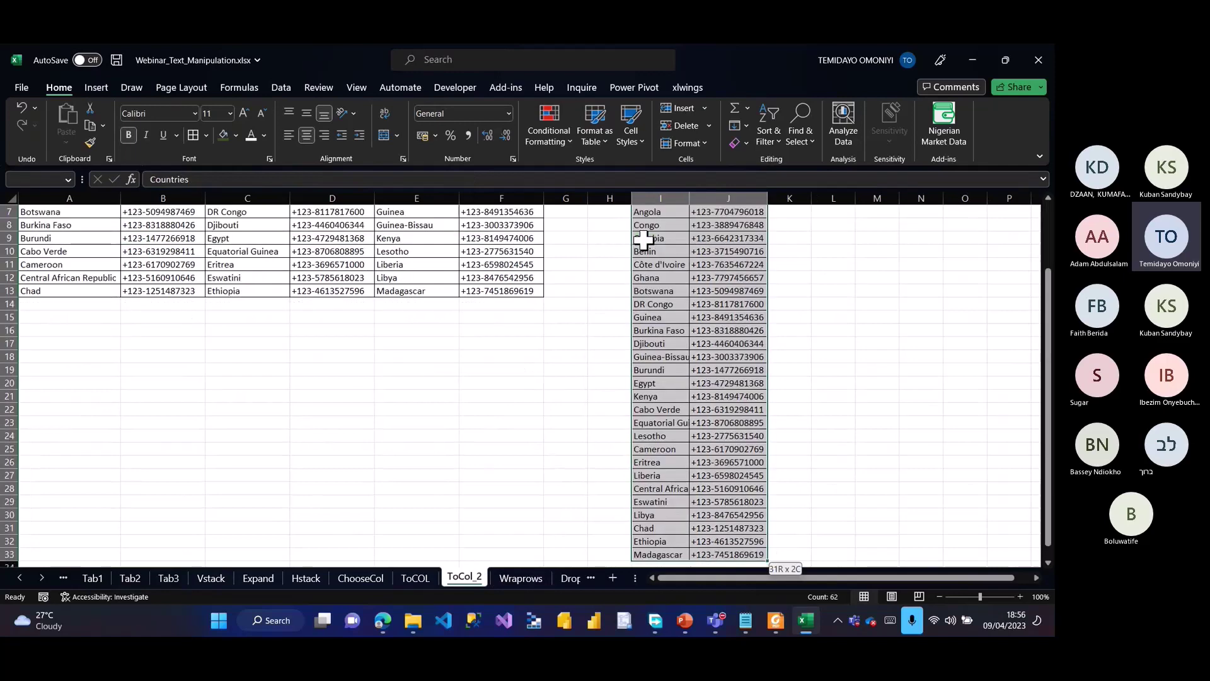
pyautogui.hotkey('ctrl', 'c')
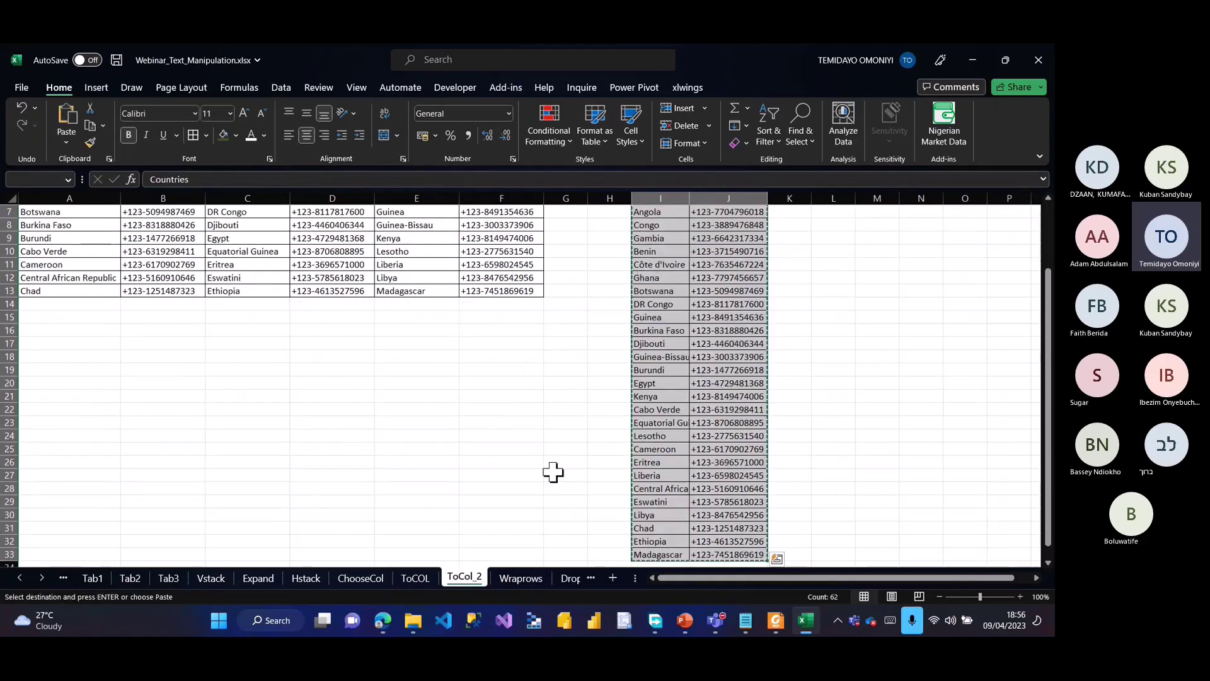
# Step: Paste the copied range as values only at K3 on the Wraprows sheet and widen columns K and L
pyautogui.click(522, 577)
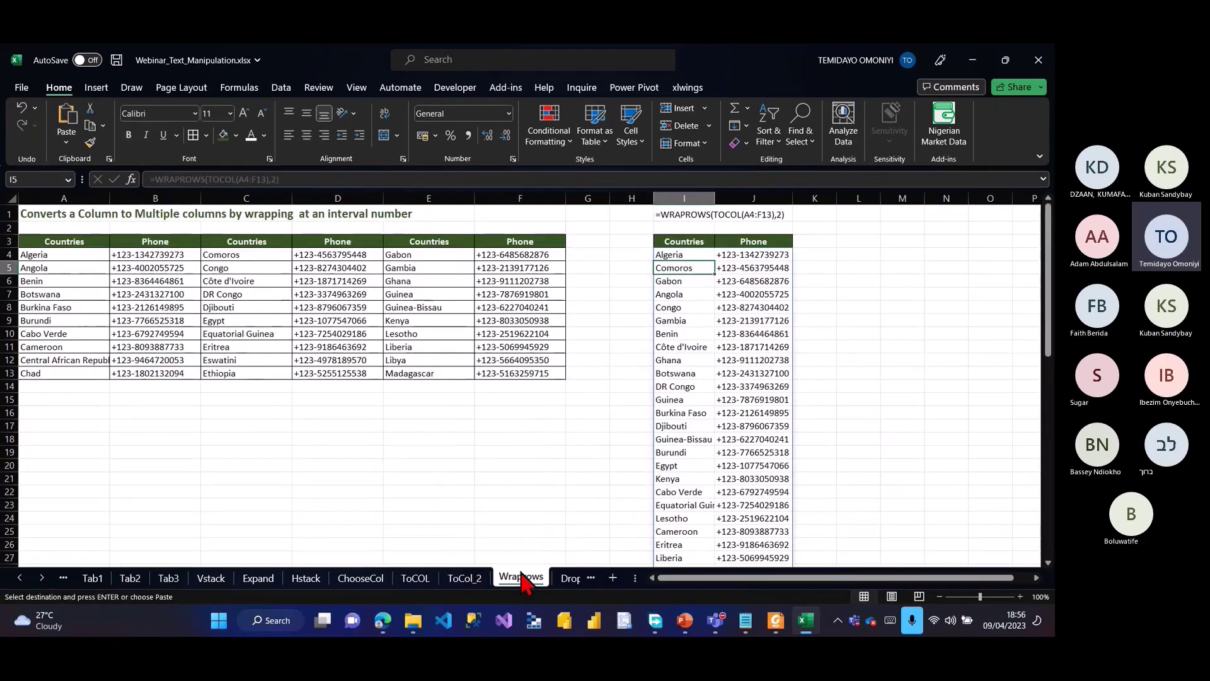
pyautogui.click(806, 243)
pyautogui.press('alt')
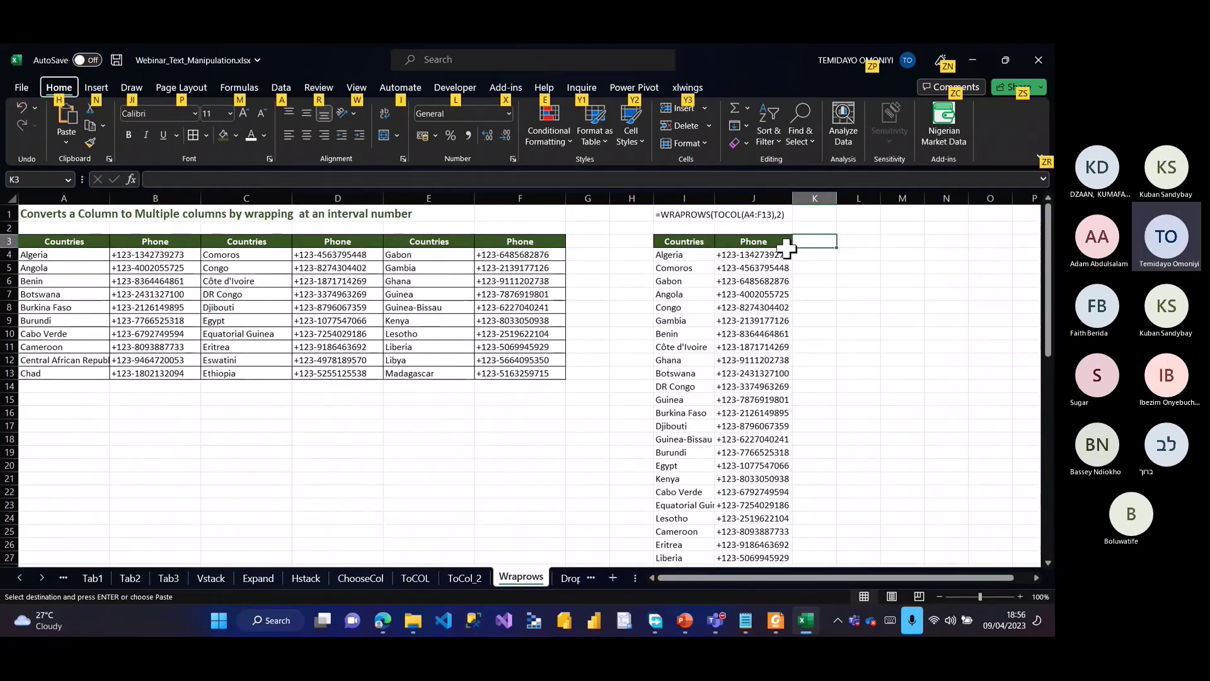
pyautogui.press('Escape')
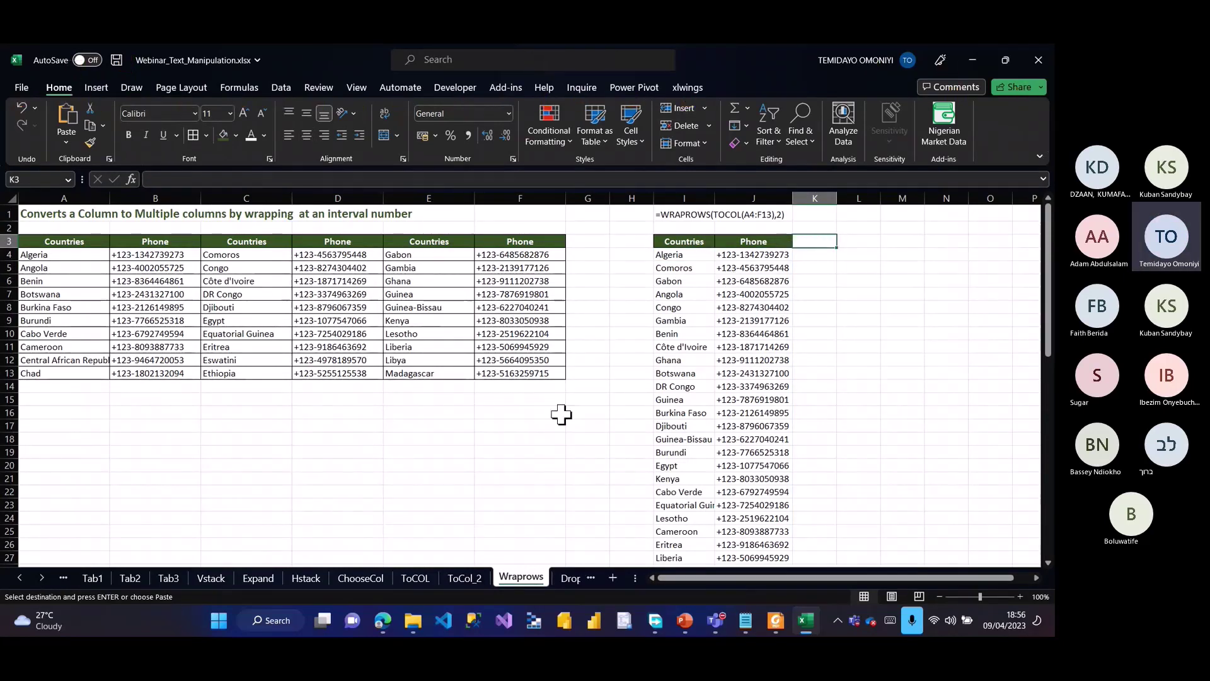
pyautogui.click(449, 580)
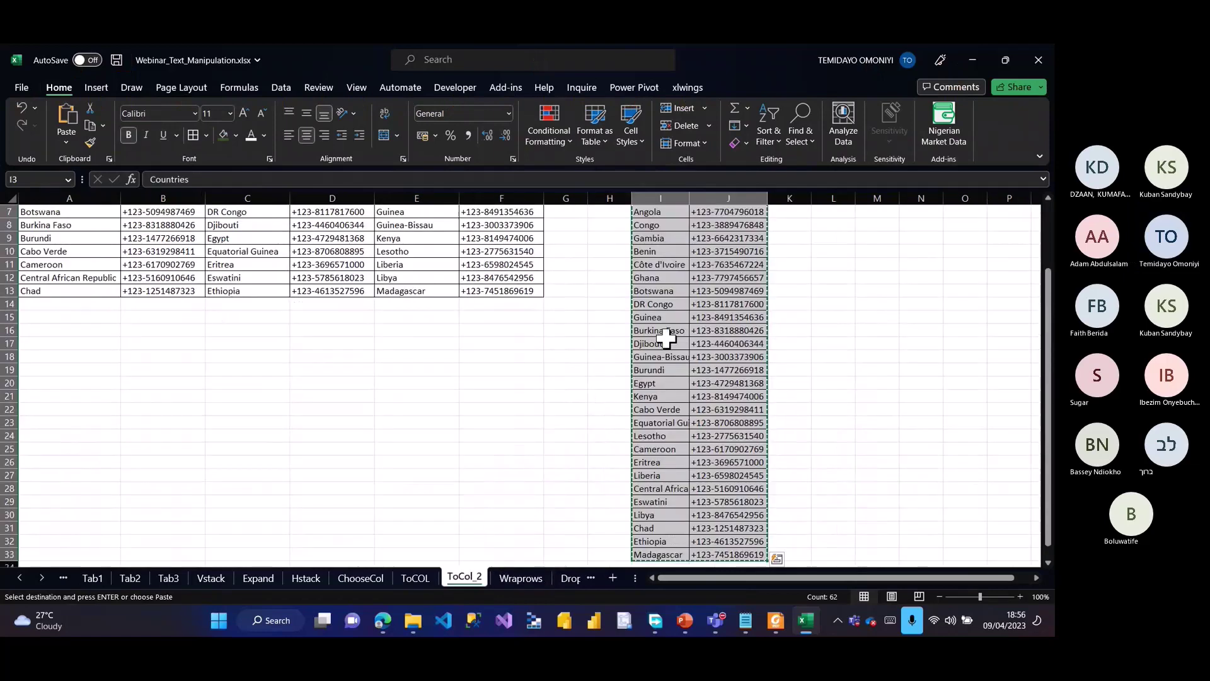
pyautogui.click(516, 580)
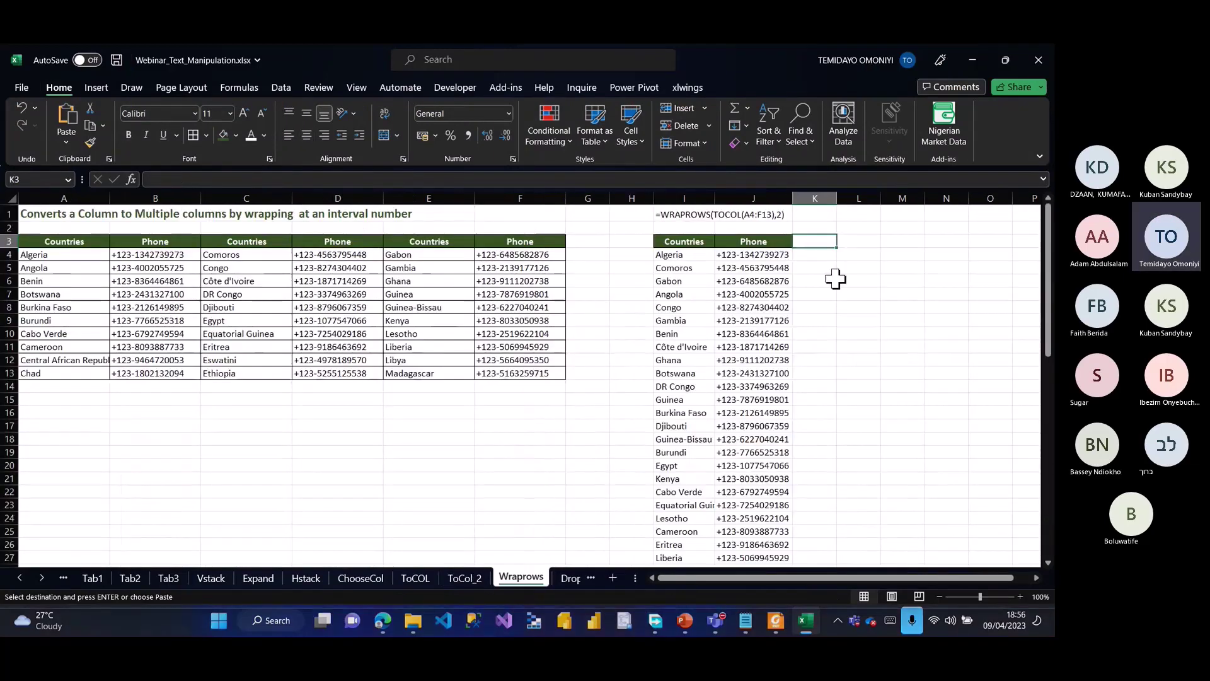
pyautogui.hotkey('ctrl', 'alt', 'v')
pyautogui.click(168, 219)
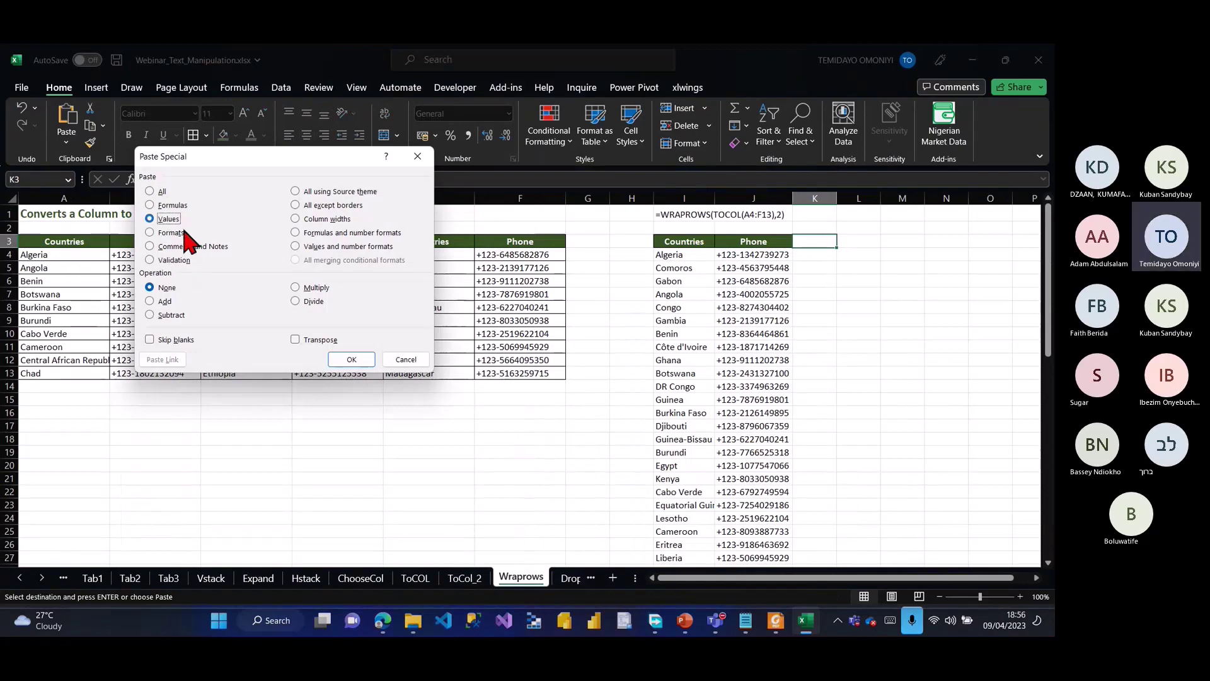
pyautogui.click(348, 361)
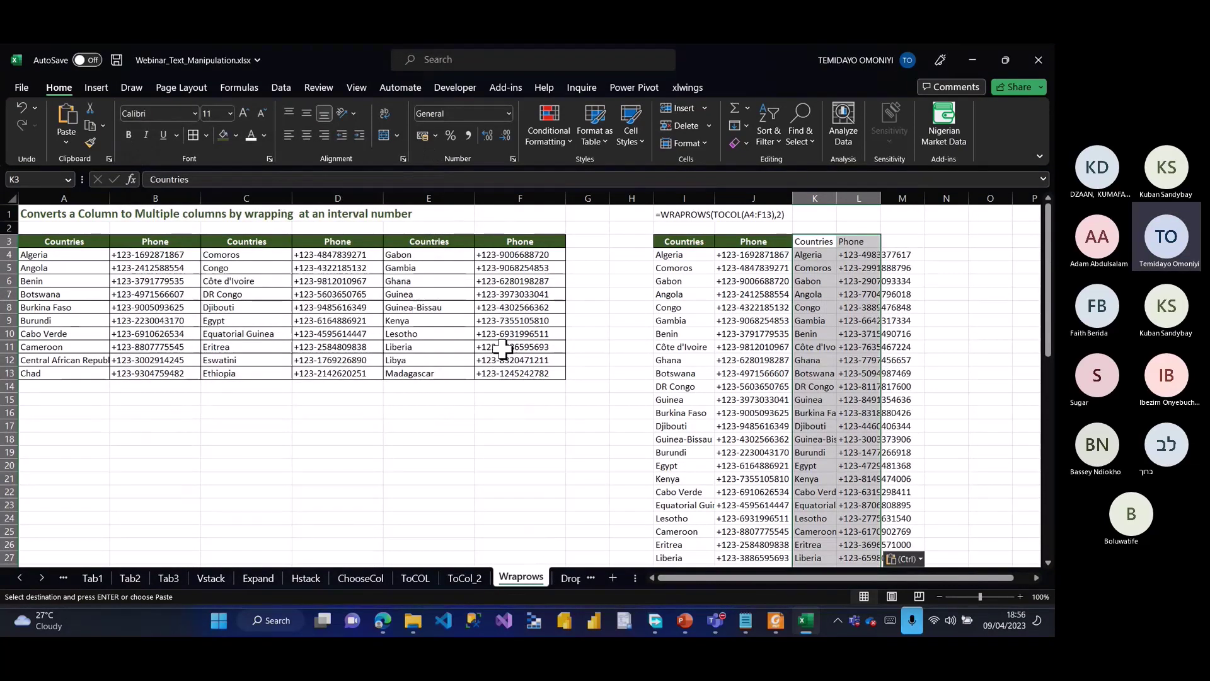
pyautogui.click(814, 241)
pyautogui.moveTo(838, 193); pyautogui.dragTo(895, 193)
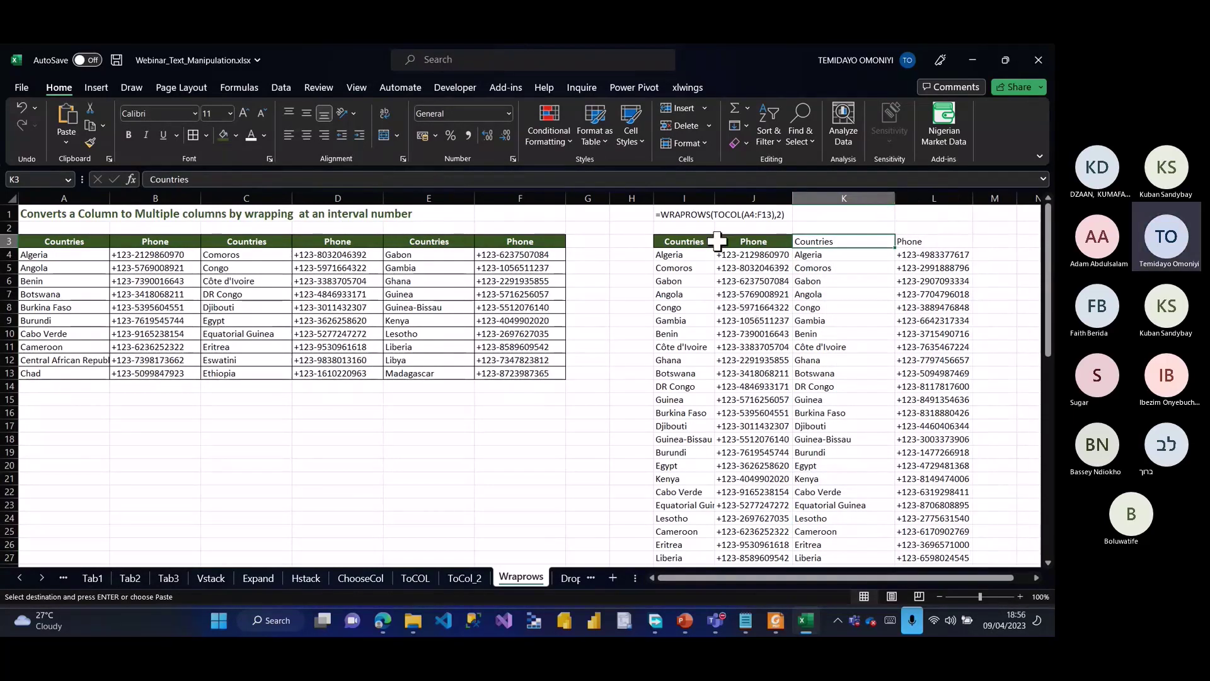
# Step: Apply the green header formatting of the Countries and Phone columns to the pasted headers in K3 and L3
pyautogui.click(670, 240)
pyautogui.hotkey('ctrl', 'shift', 'Right')
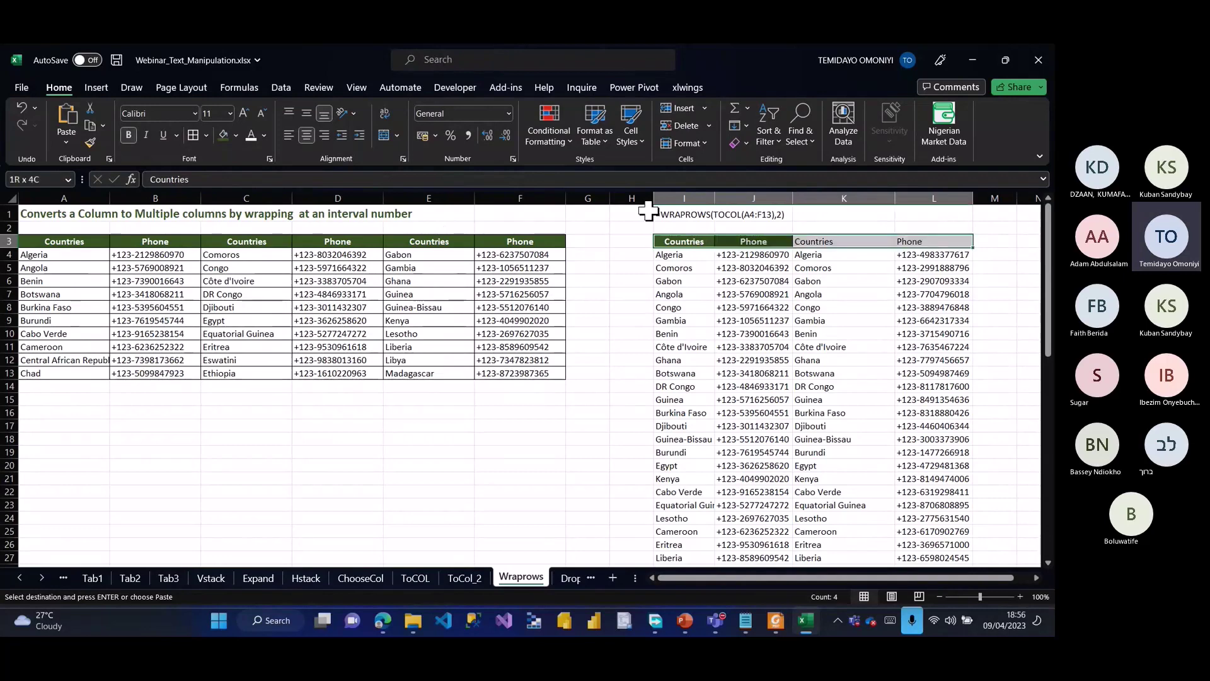
pyautogui.click(89, 143)
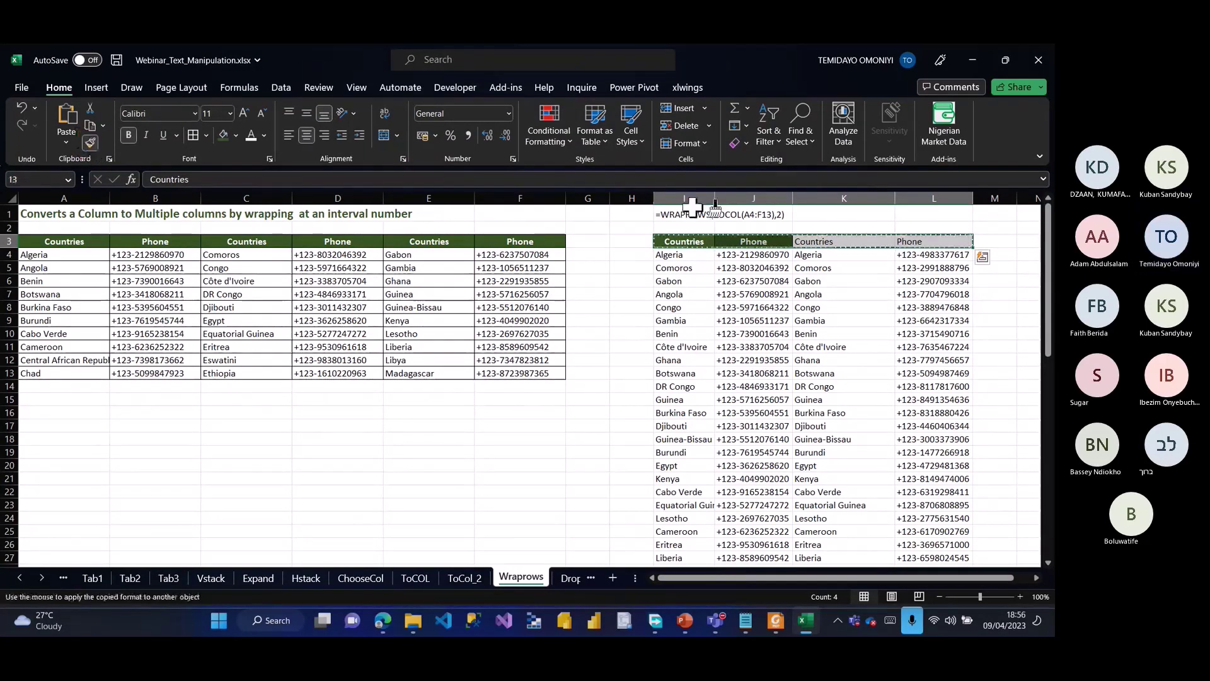
pyautogui.click(820, 240)
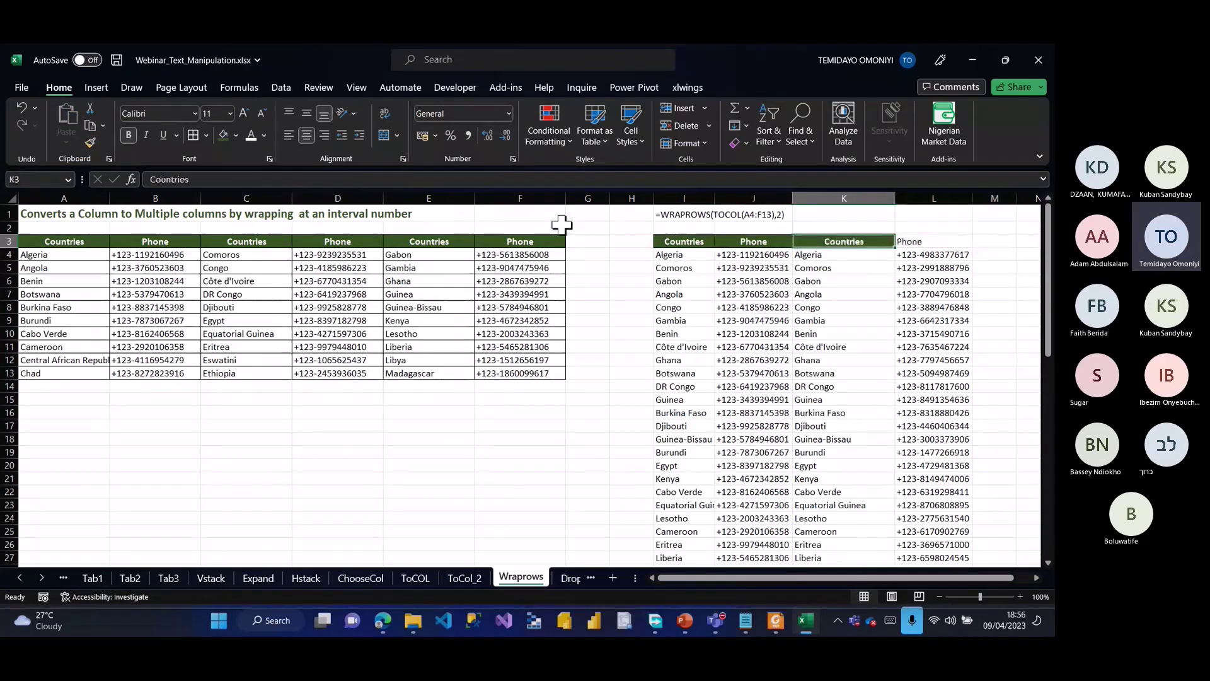
pyautogui.hotkey('alt', 'h')
pyautogui.press('f')
pyautogui.press('p')
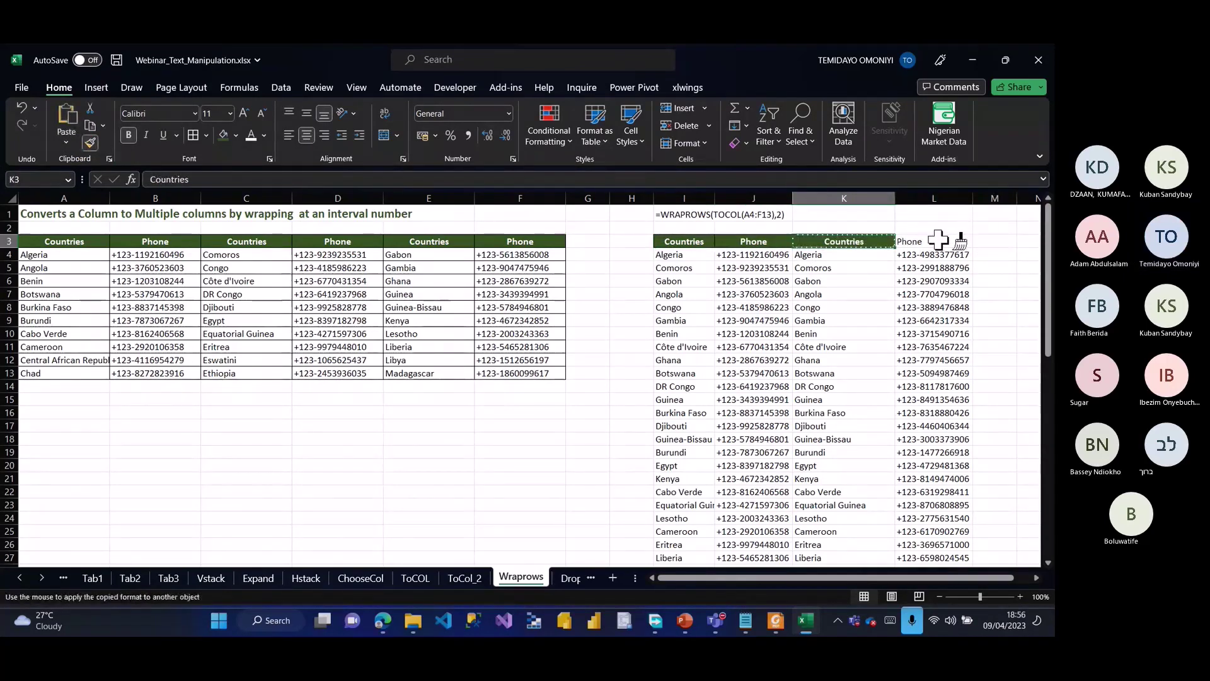
pyautogui.click(938, 240)
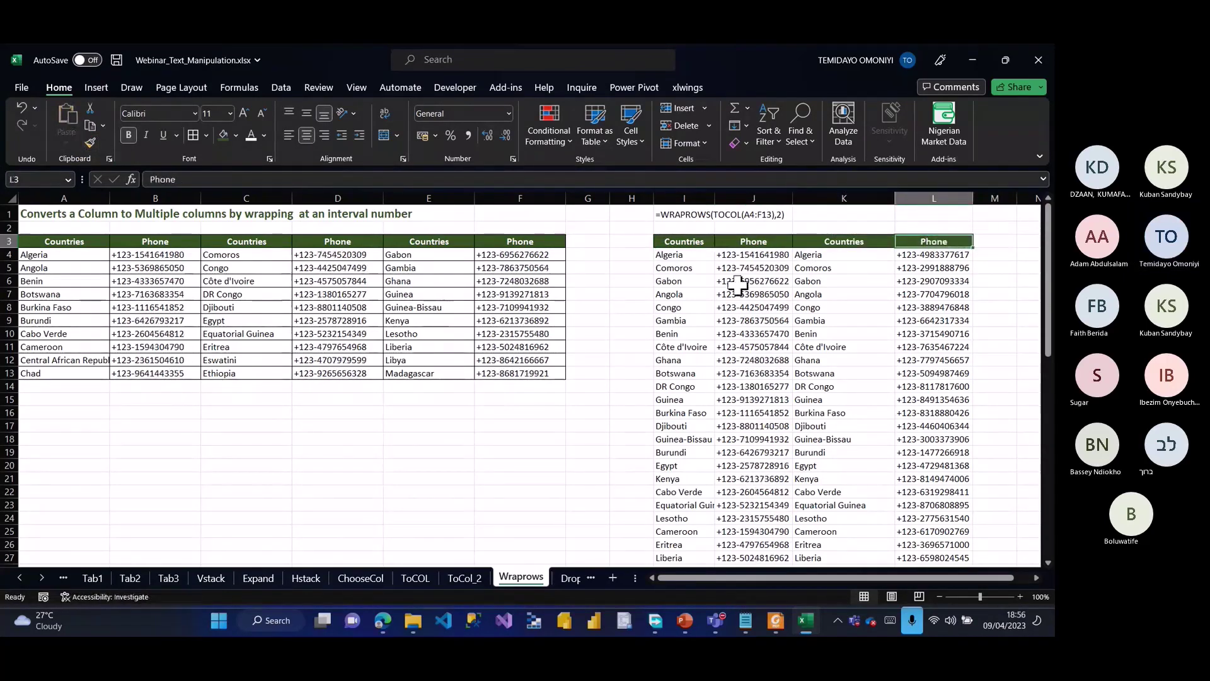
# Step: Go to the Drop sheet and clear the existing DROP formula in J4
pyautogui.click(569, 576)
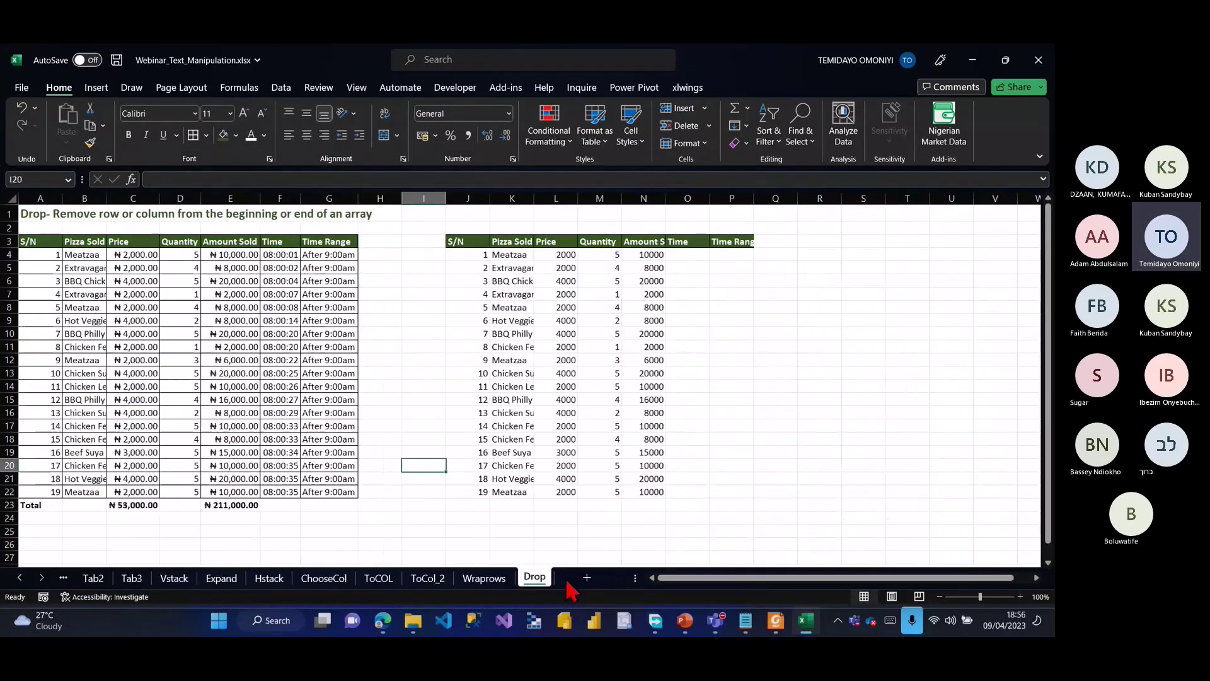
pyautogui.click(456, 254)
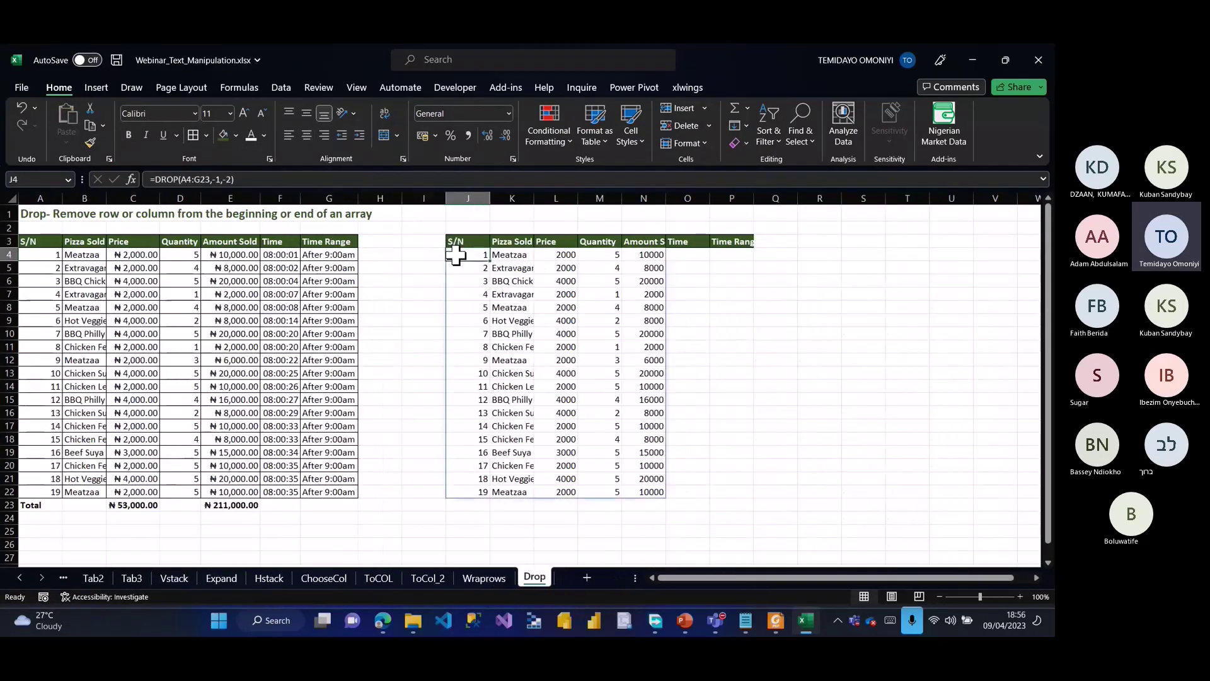
pyautogui.press('Delete')
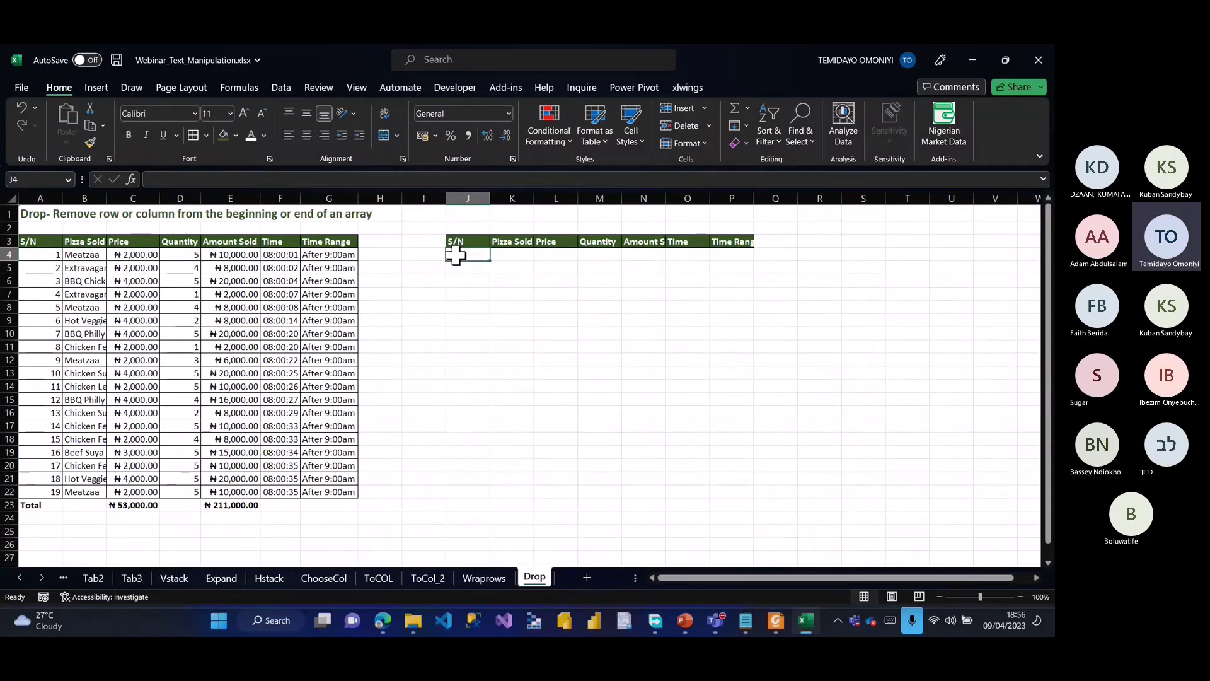
# Step: Try to enter a DROP formula in J4 with only the array A4:G23 as its argument
pyautogui.write('=d')
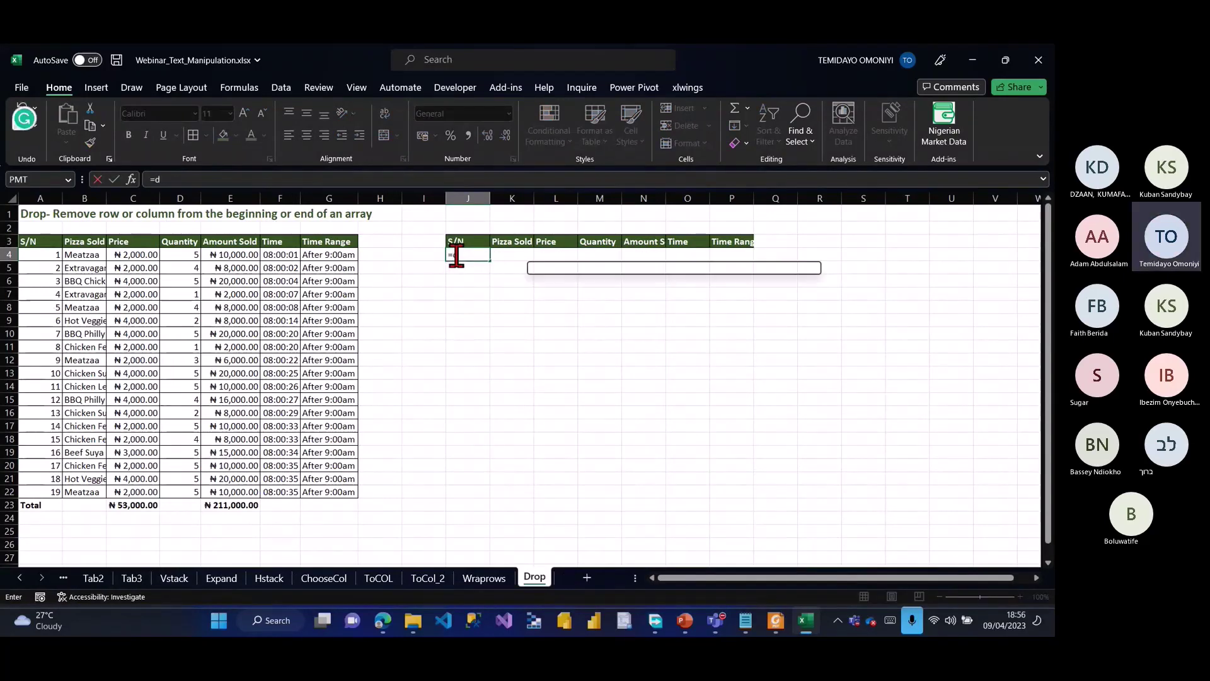
pyautogui.write('rop(')
pyautogui.click(26, 253)
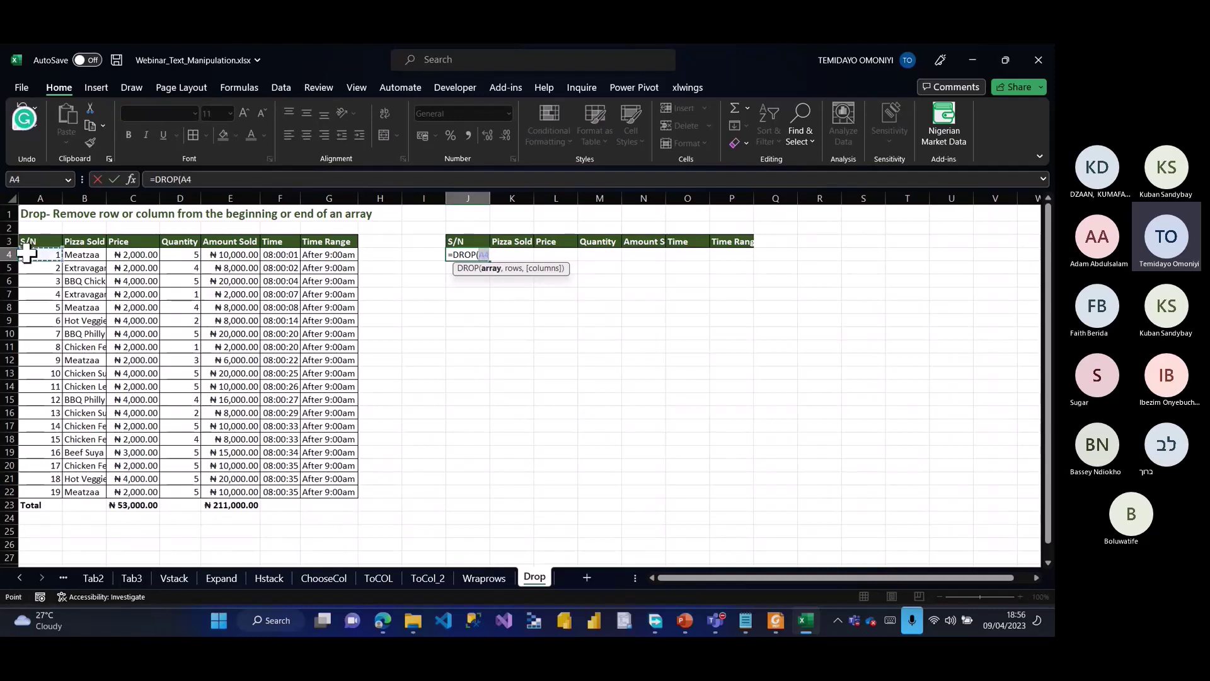
pyautogui.hotkey('ctrl', 'shift', 'Down')
pyautogui.hotkey('ctrl', 'shift', 'Right')
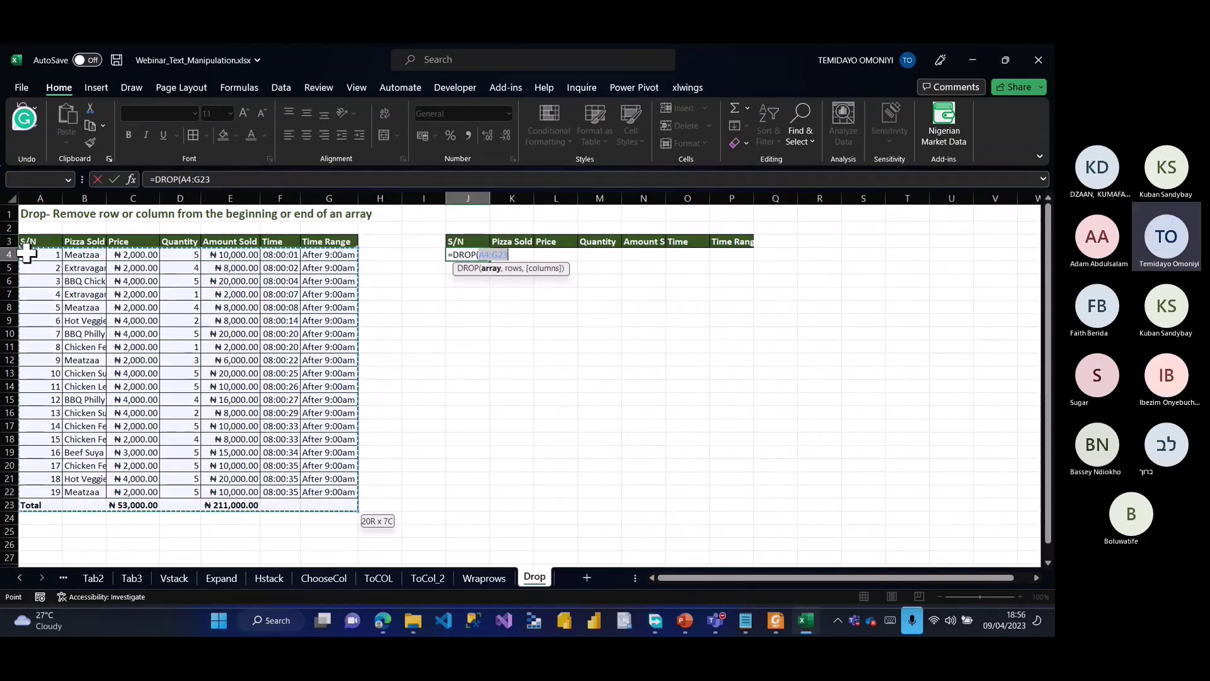
pyautogui.write(')')
pyautogui.press('Return')
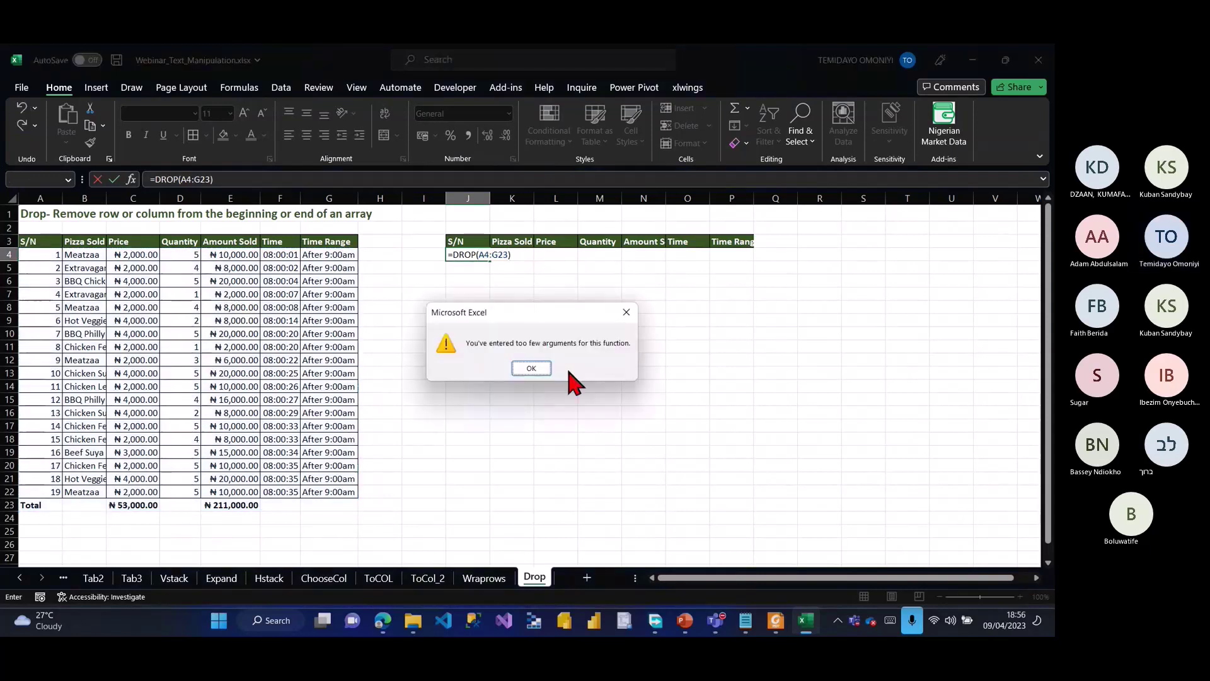
pyautogui.click(533, 369)
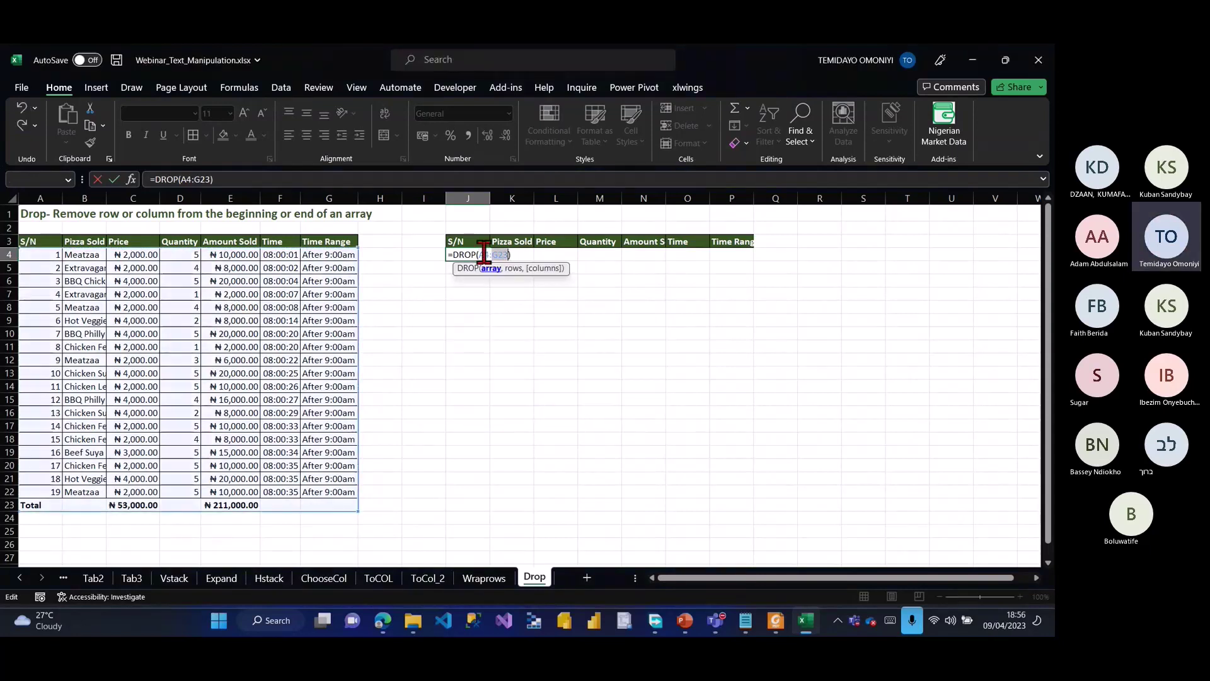
# Step: Complete the DROP formula in J4 with a rows argument of -1 to remove the Total row from A4:G23
pyautogui.click(510, 254)
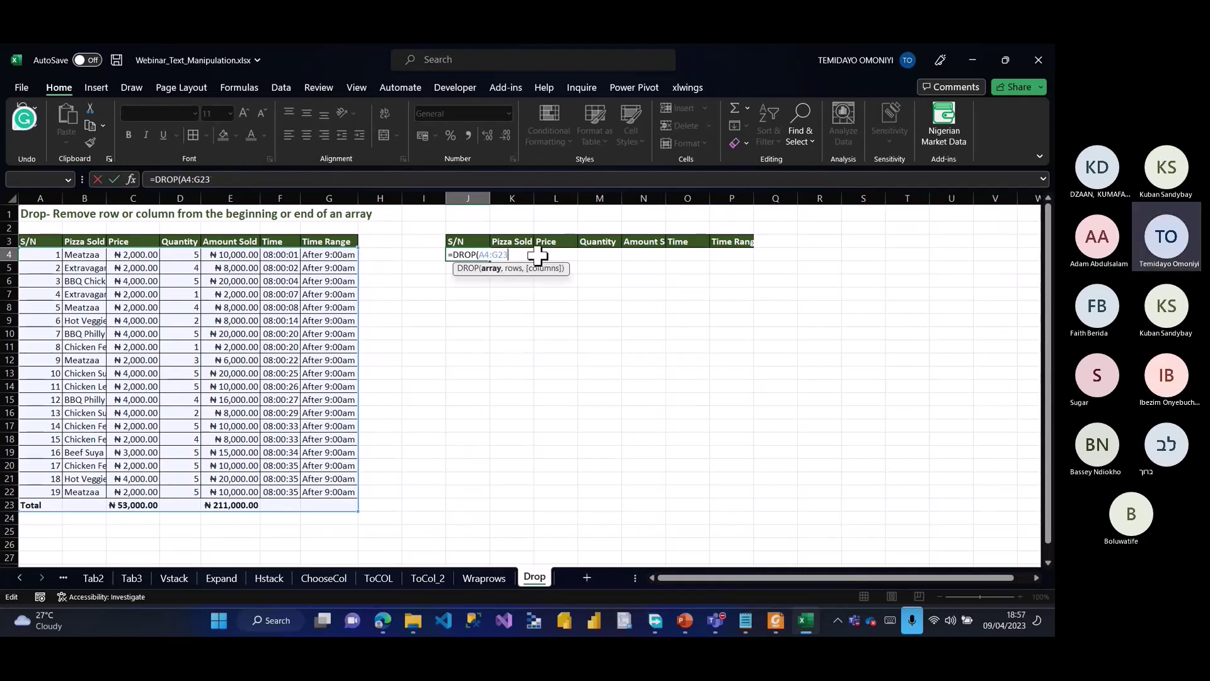
pyautogui.write(',')
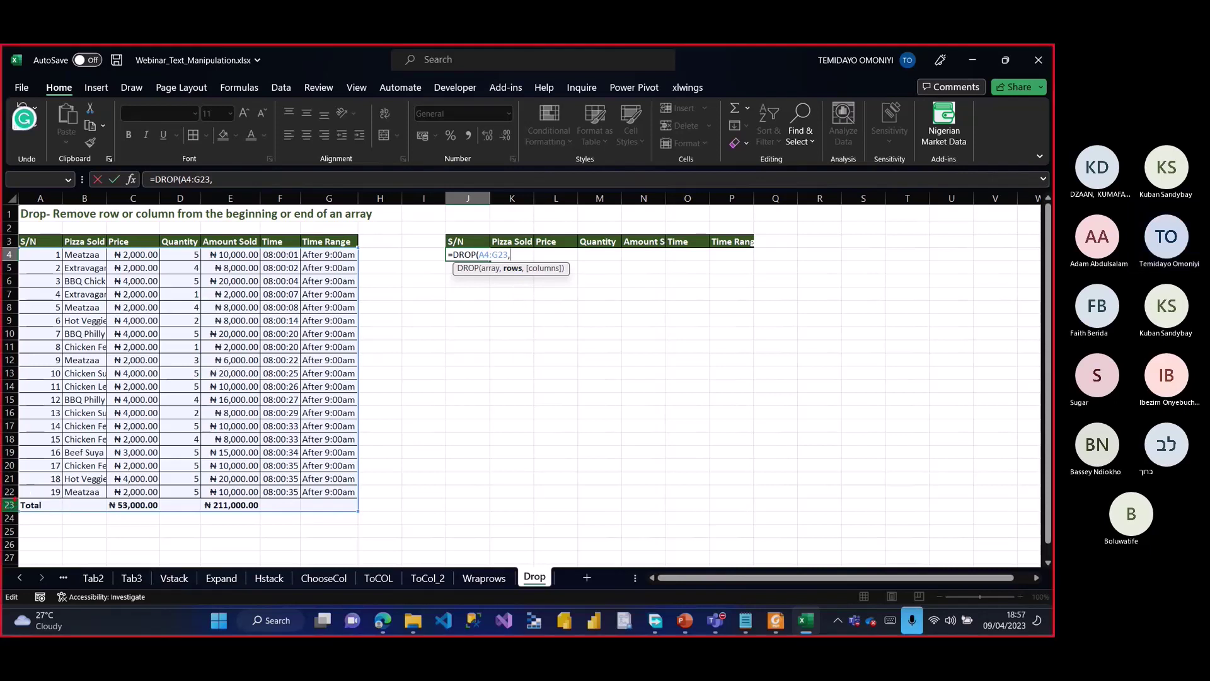
pyautogui.moveTo(17, 498); pyautogui.dragTo(363, 511)
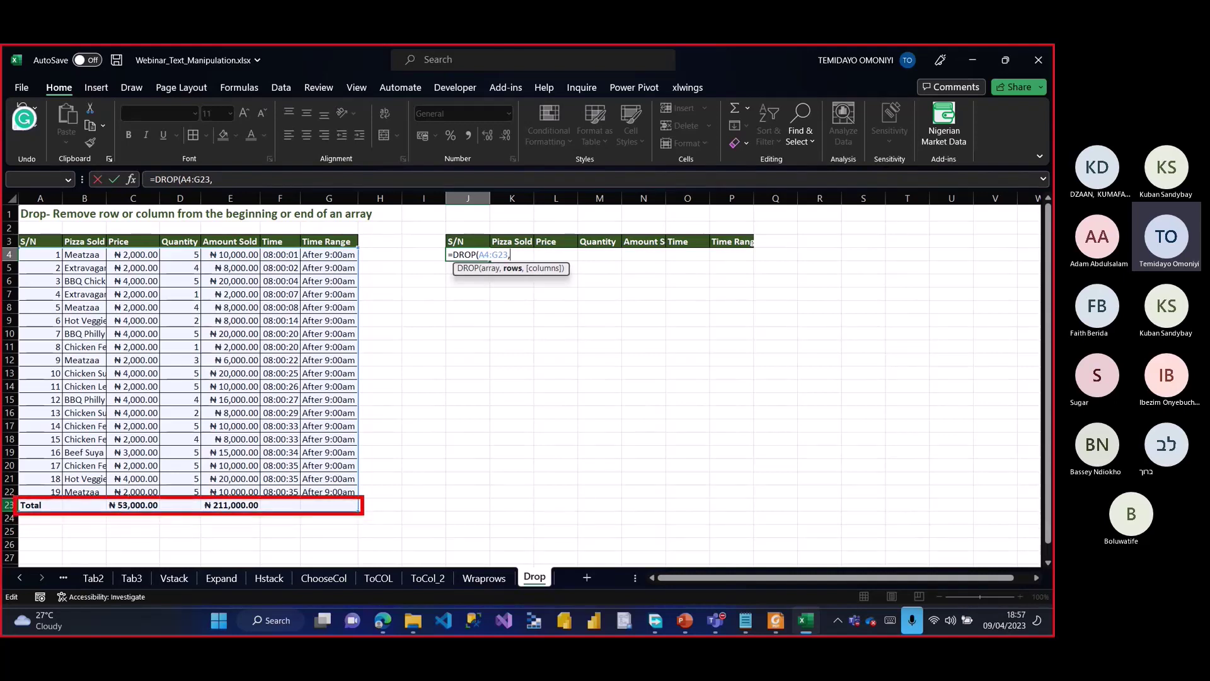
pyautogui.press('Escape')
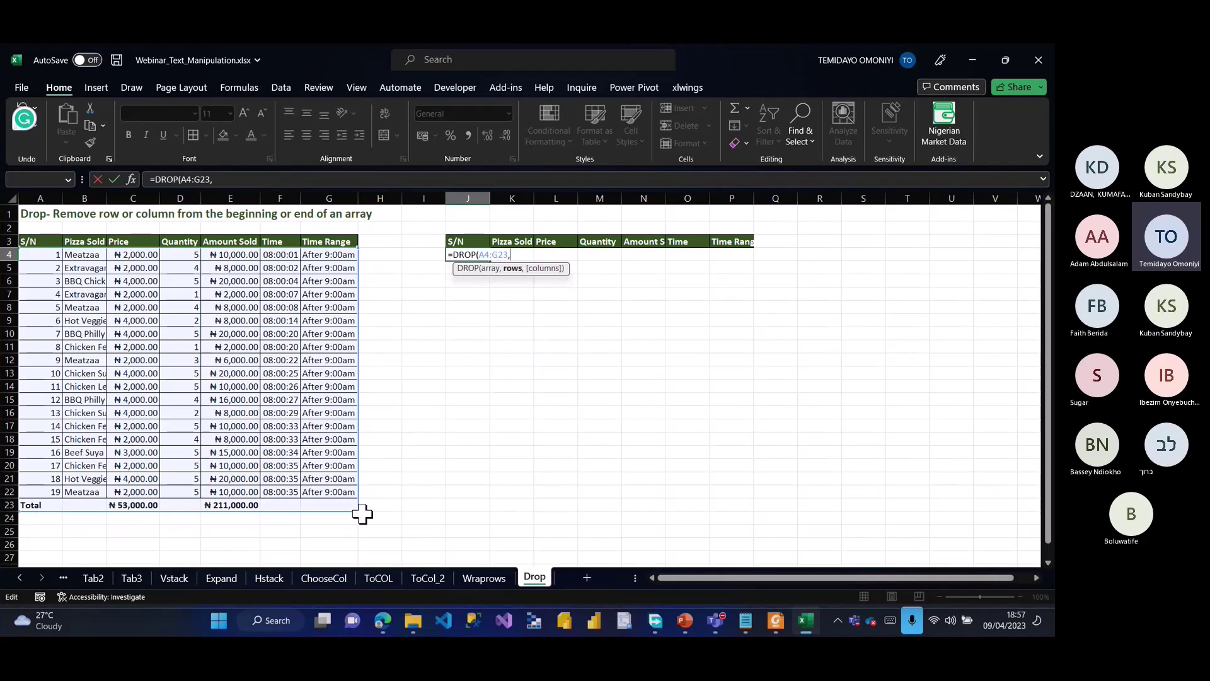
pyautogui.write(')')
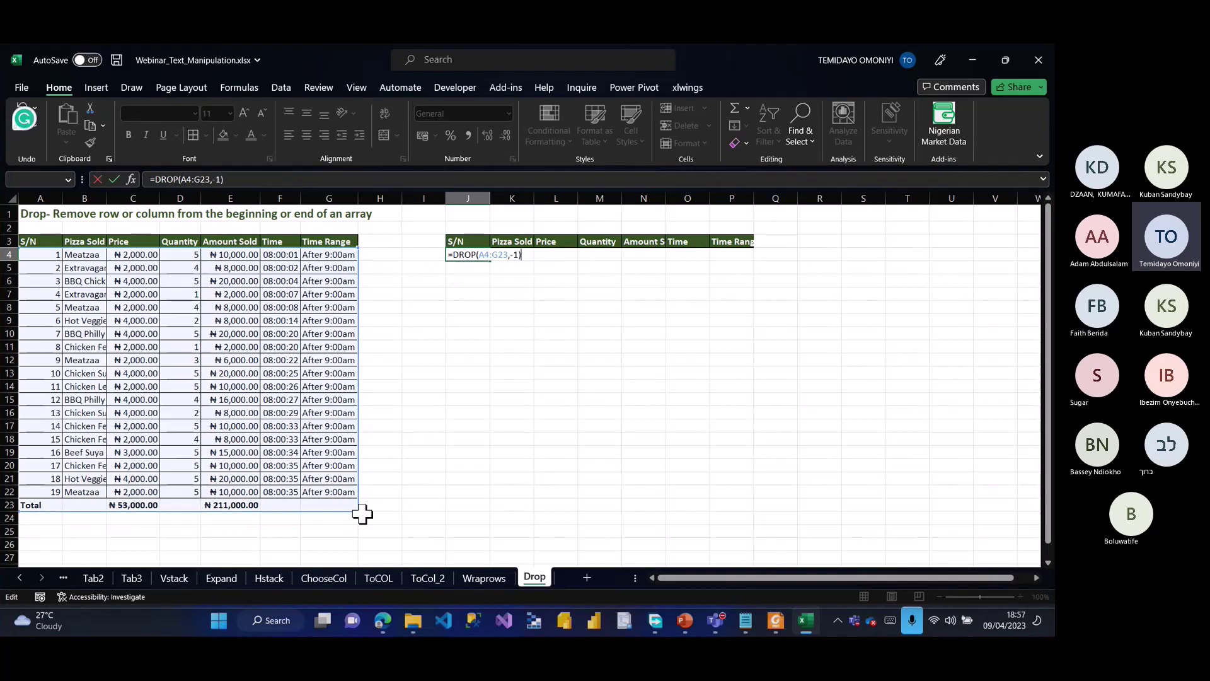
pyautogui.press('Return')
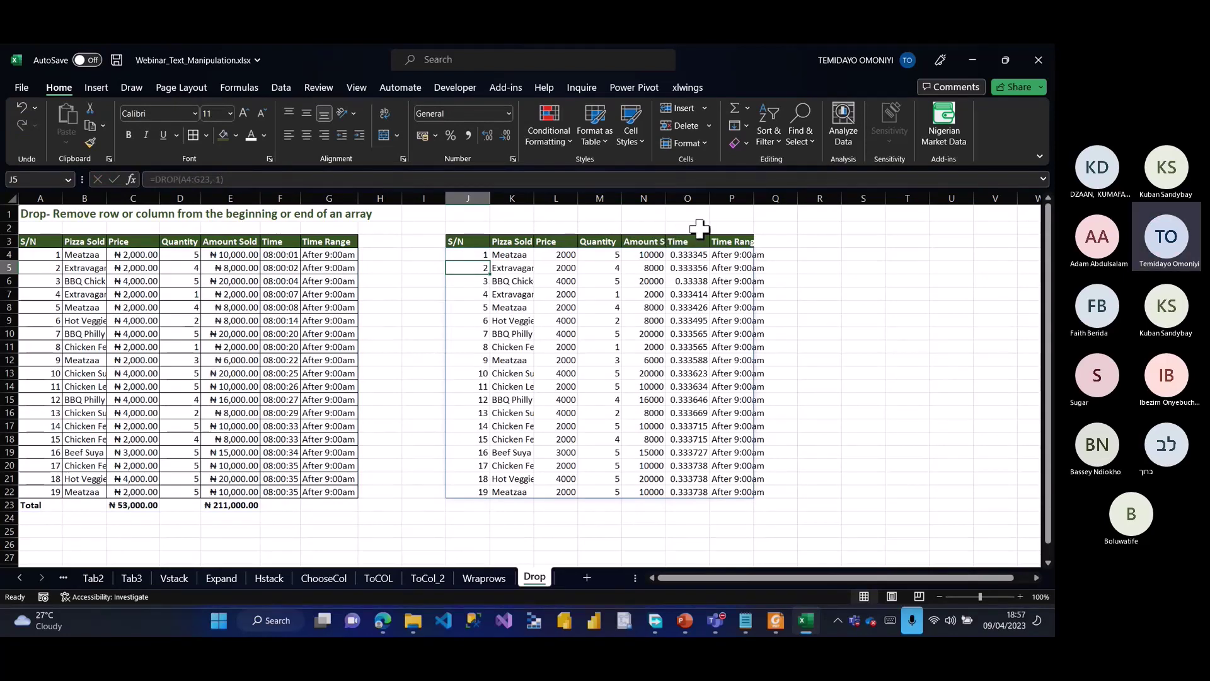
# Step: Add a columns argument of -2 to the DROP formula in J4 to remove the Time and Time Range columns
pyautogui.moveTo(683, 196); pyautogui.dragTo(722, 200)
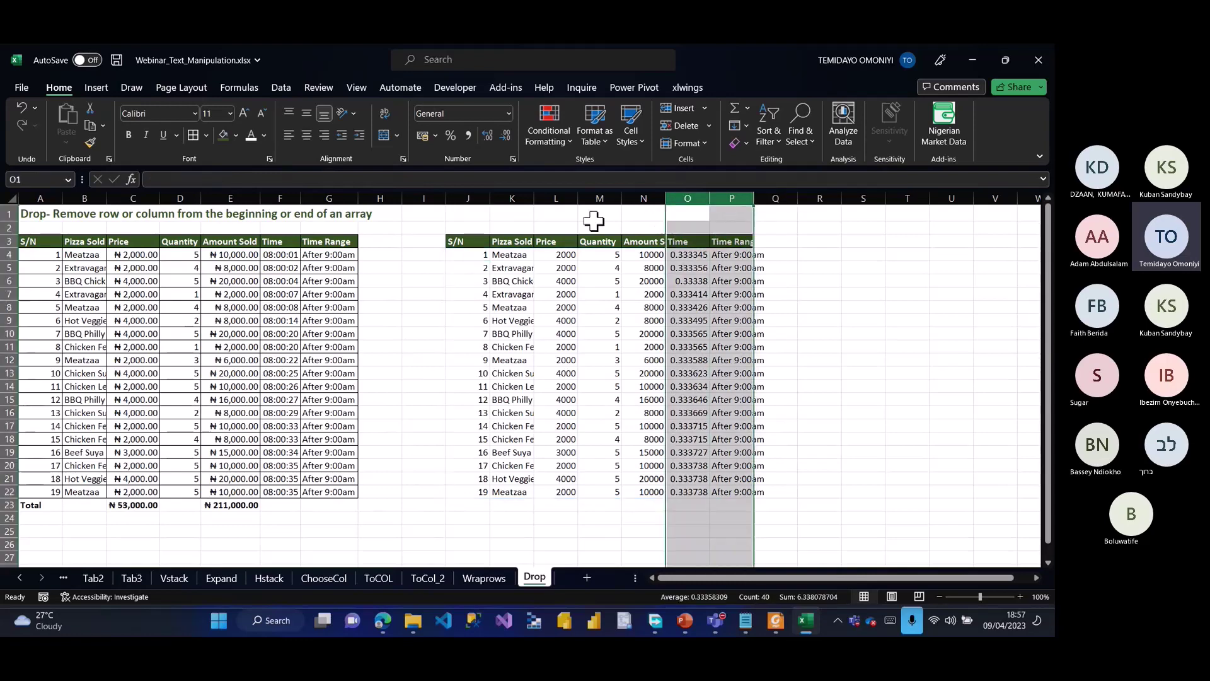
pyautogui.click(469, 254)
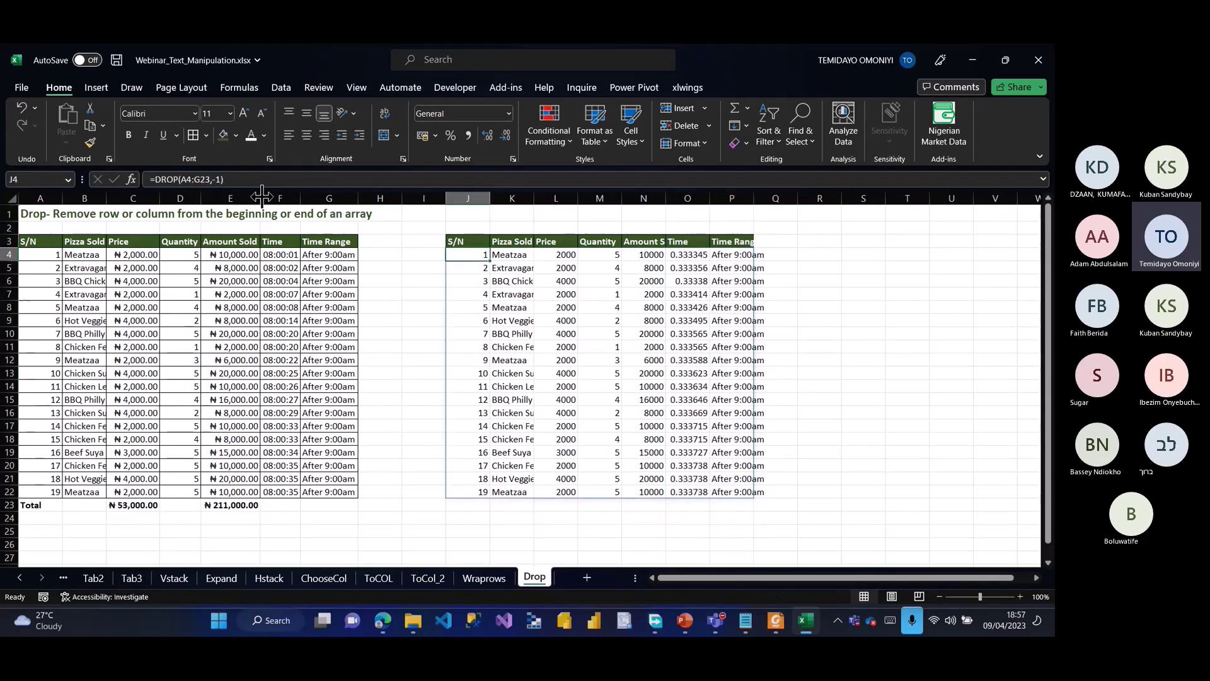
pyautogui.click(224, 181)
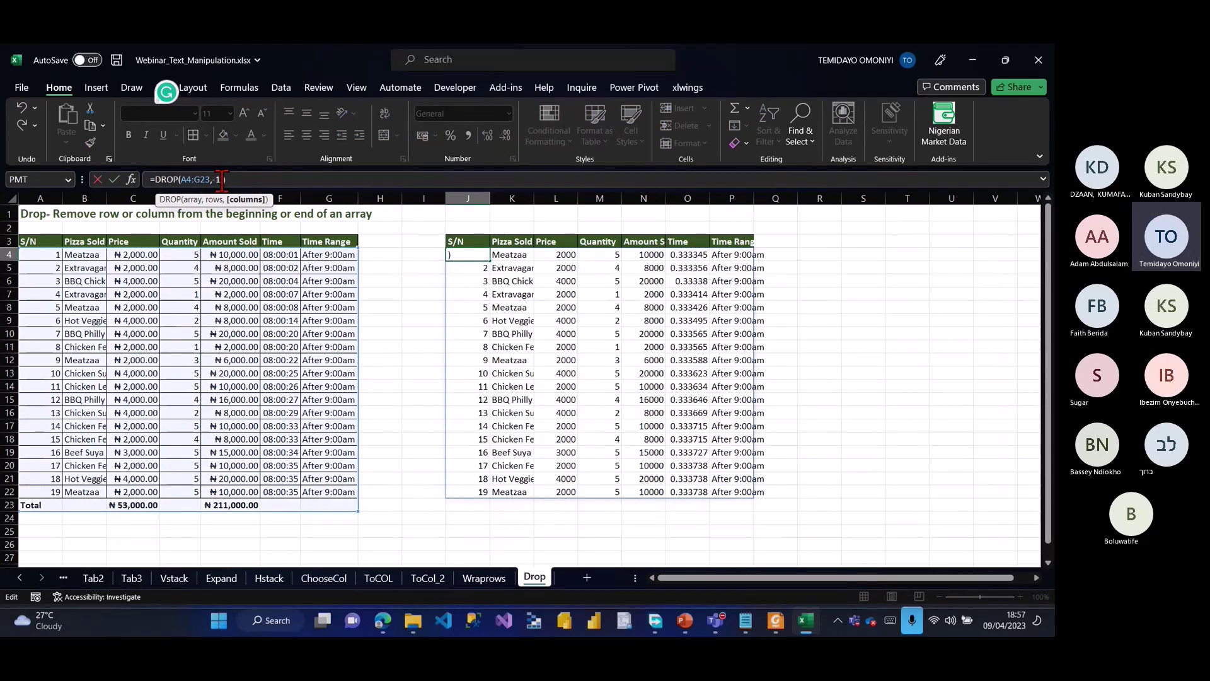
pyautogui.write(',-2')
pyautogui.press('Return')
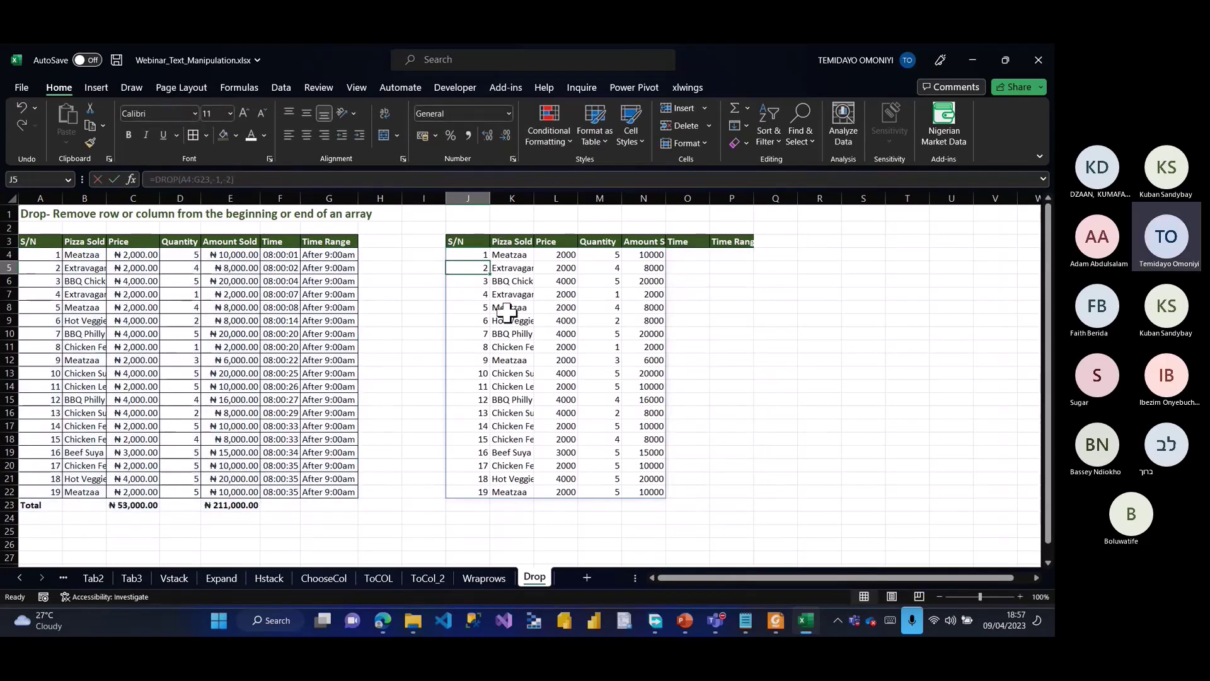
pyautogui.click(508, 295)
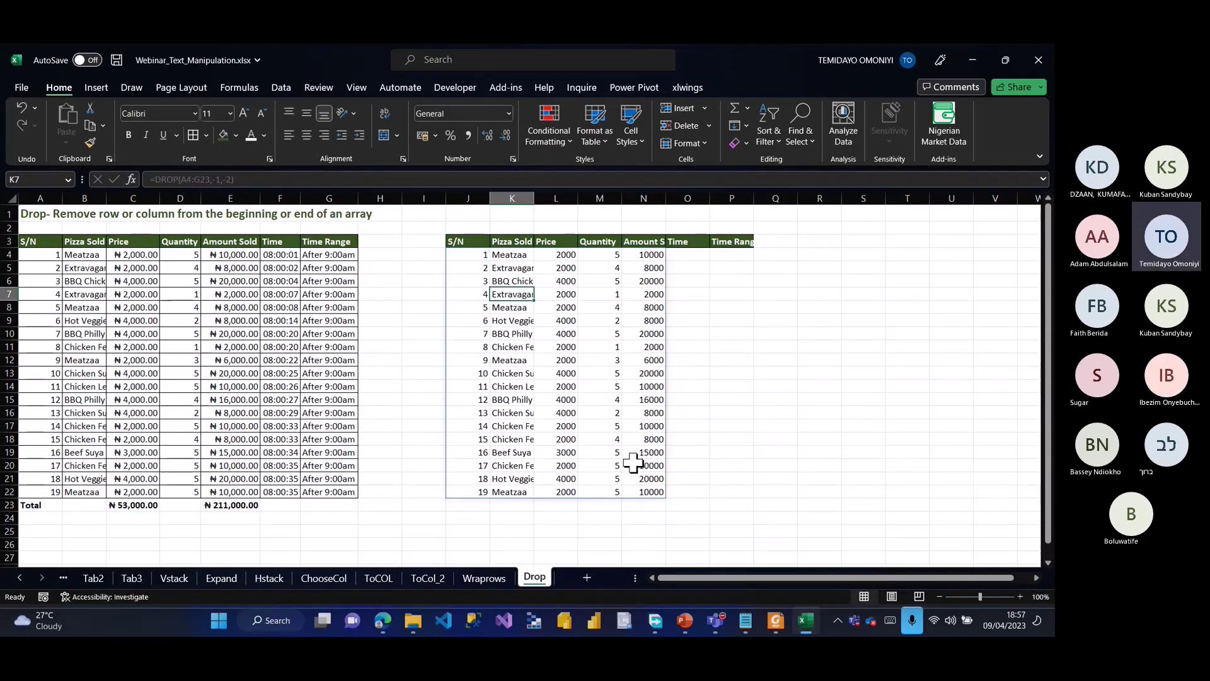
pyautogui.click(817, 416)
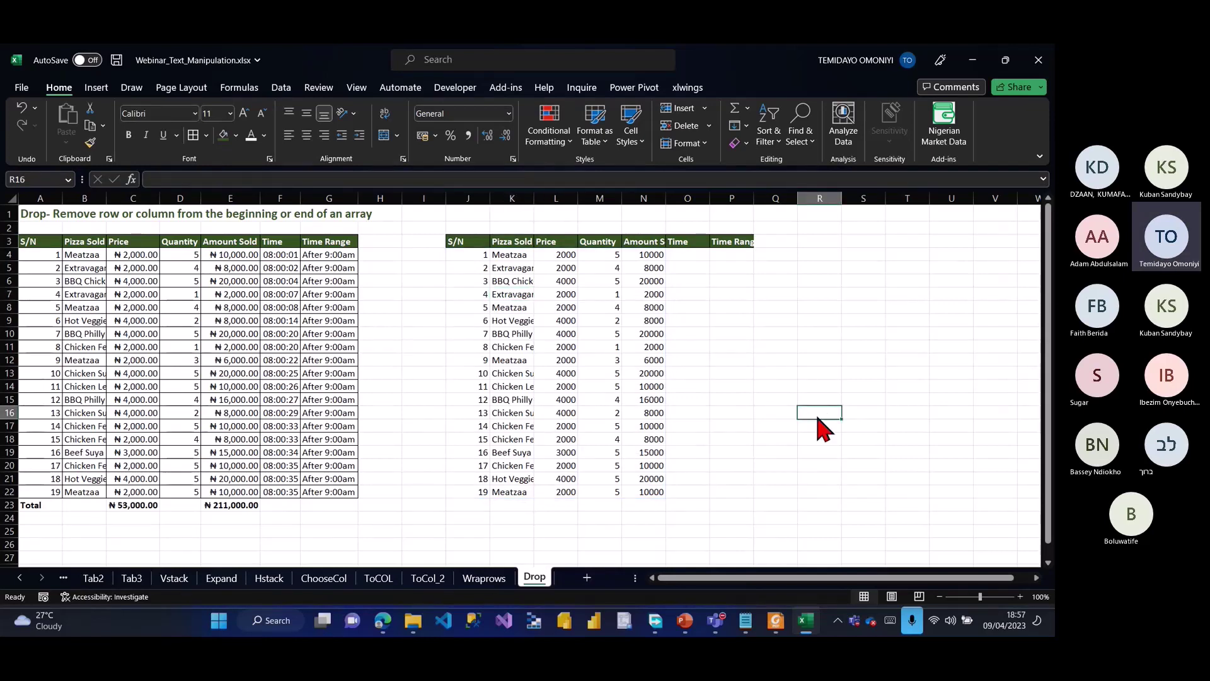
# Step: Switch from the Excel workbook to another open window
pyautogui.hotkey('alt', 'Tab')
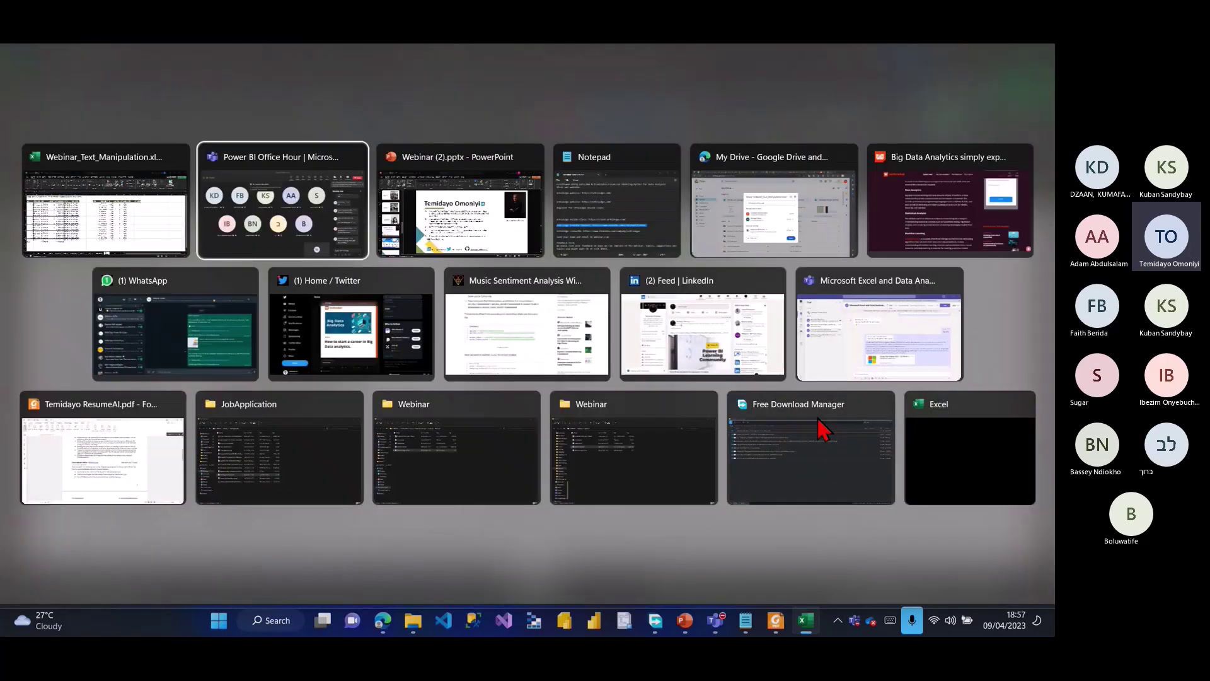